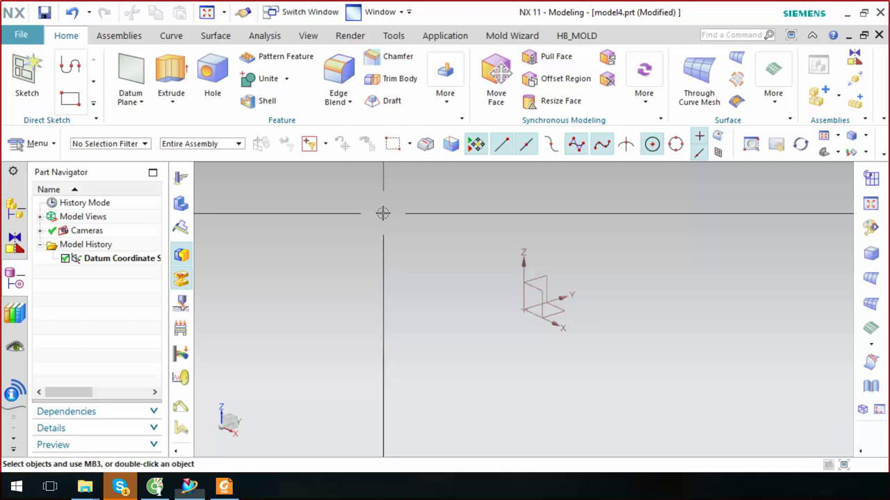
Fit the view and launch the Cylinder command from the Feature More gallery
left_click(428, 184)
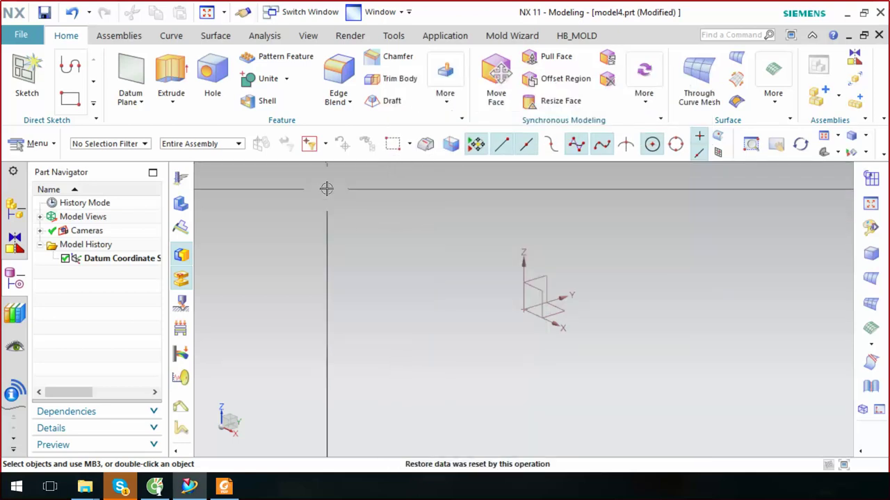
left_click(445, 80)
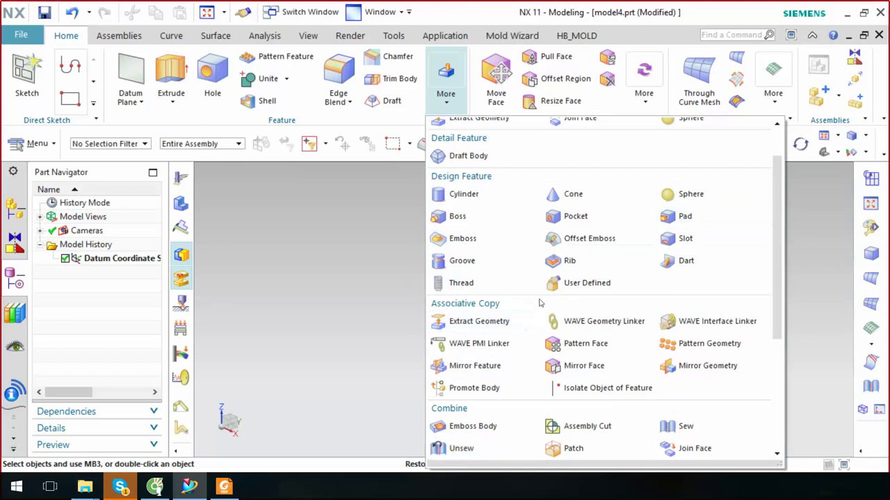
scroll(490, 192, "up", 2)
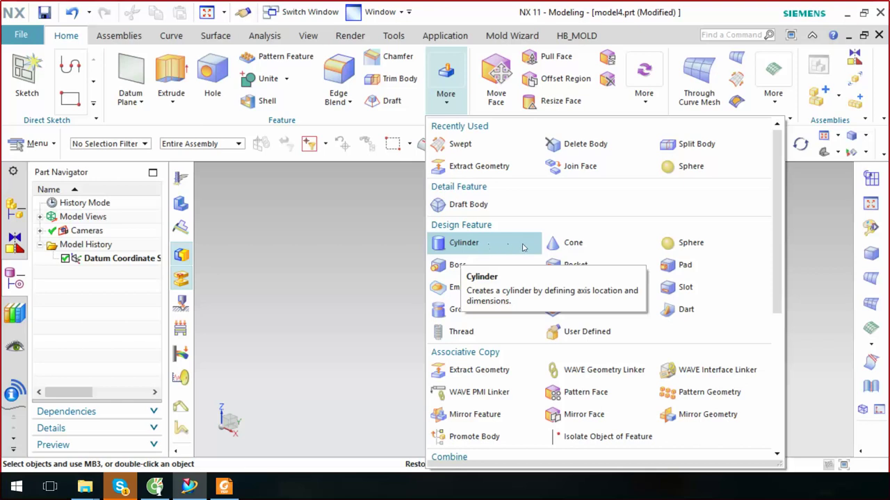
left_click(451, 251)
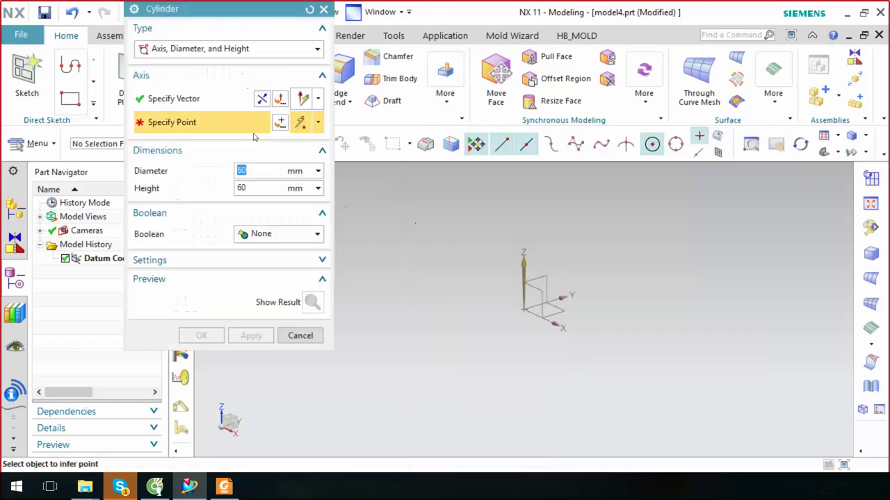
Review the Cylinder settings and type options, then cancel without creating the cylinder
left_click(238, 259)
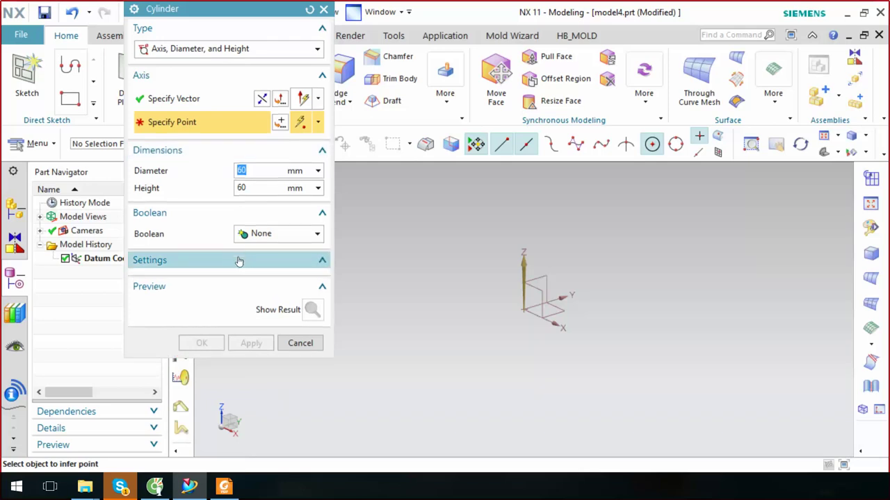
left_click(187, 50)
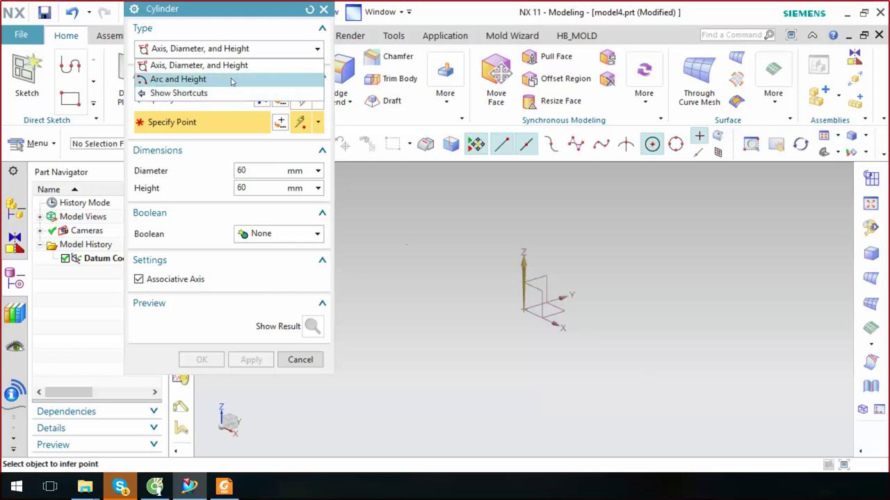
left_click(534, 226)
left_click(306, 359)
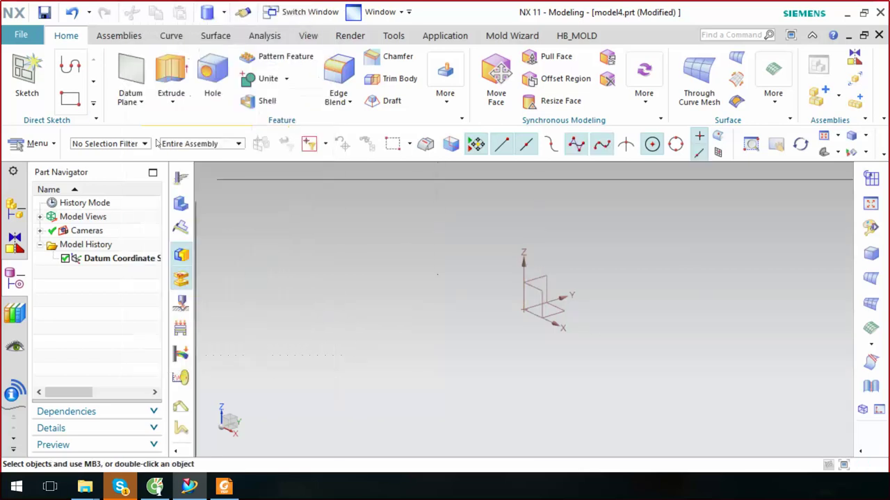
Sketch on the default plane a centre-and-endpoints arc centred at the origin
left_click(28, 78)
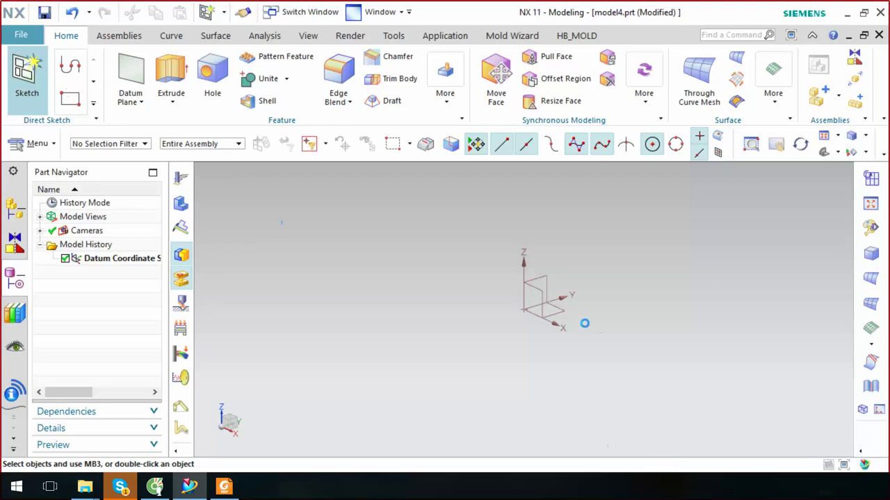
left_click(251, 184)
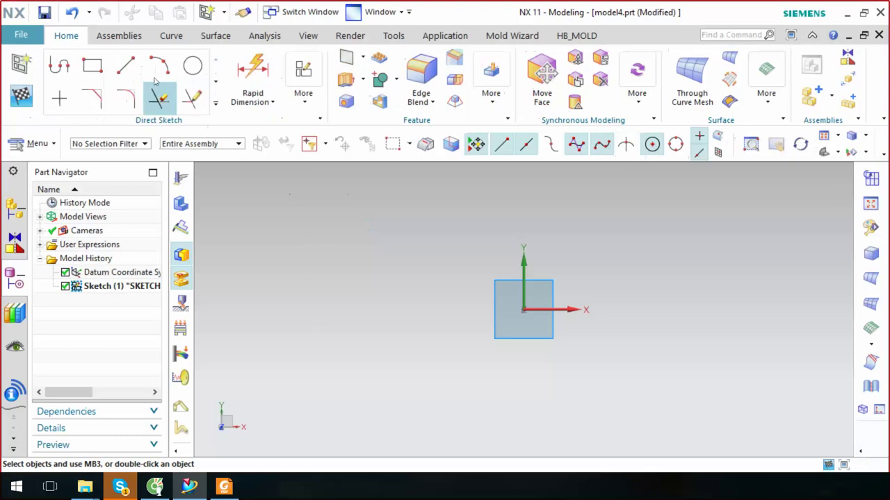
left_click(159, 65)
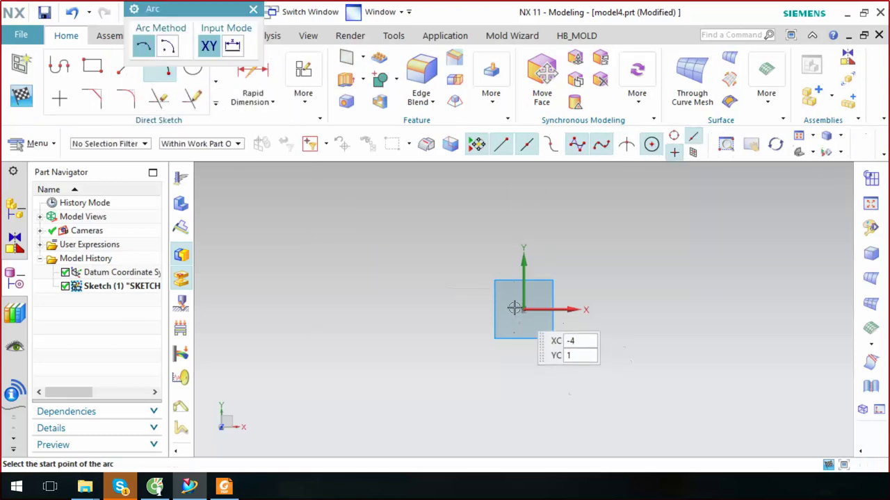
left_click(168, 46)
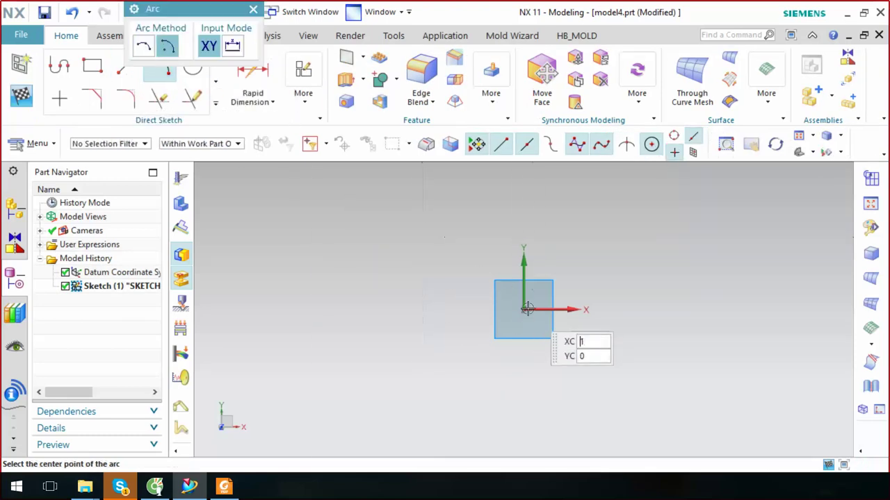
left_click(526, 309)
left_click(409, 236)
left_click(701, 381)
Finish the sketch and orbit to see the arc in 3D
right_click(695, 229)
left_click(746, 60)
mouse_move(556, 181)
middle_mouse_down()
mouse_move(554, 234)
mouse_move(542, 236)
middle_mouse_up()
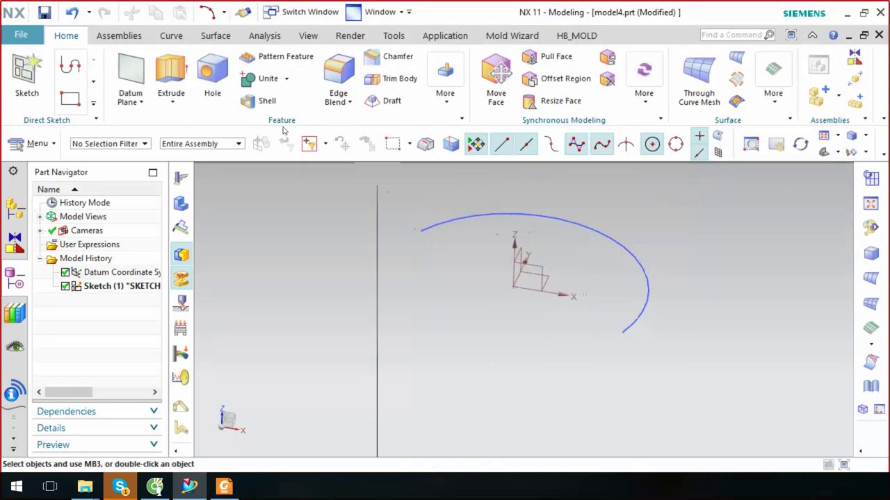
left_click(455, 105)
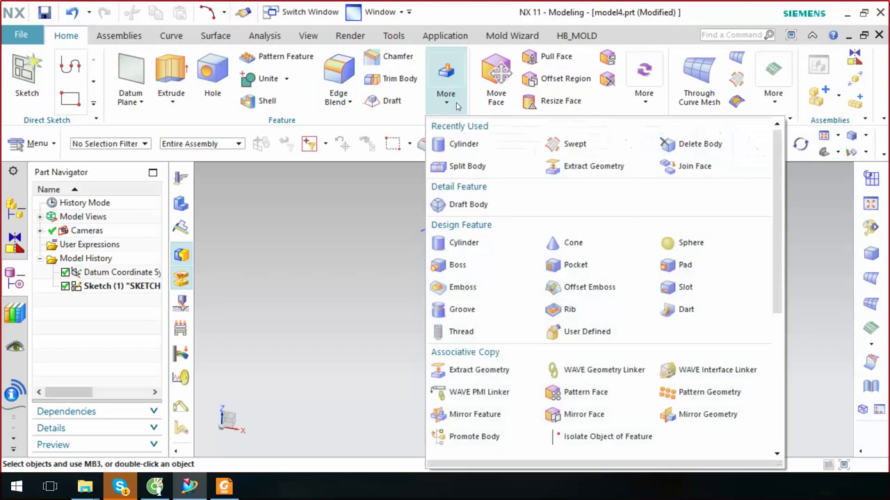
Define an Arc and Height cylinder on the sketched arc and preview it
left_click(462, 144)
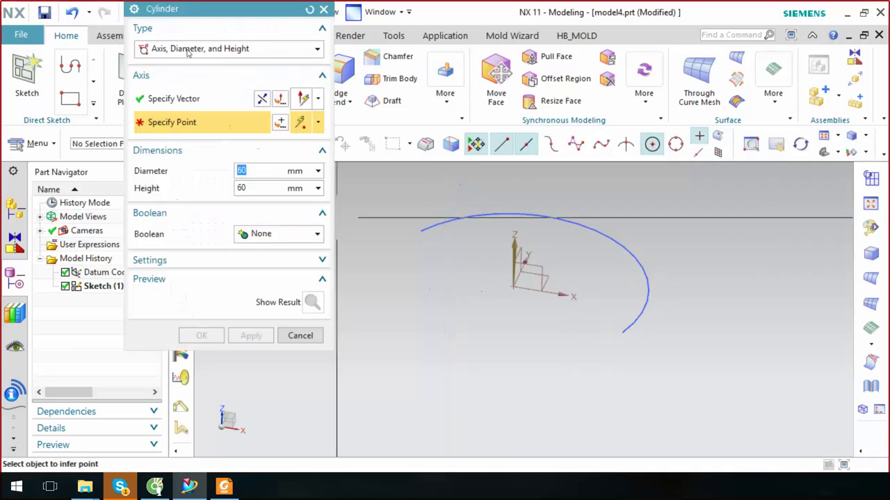
left_click(188, 50)
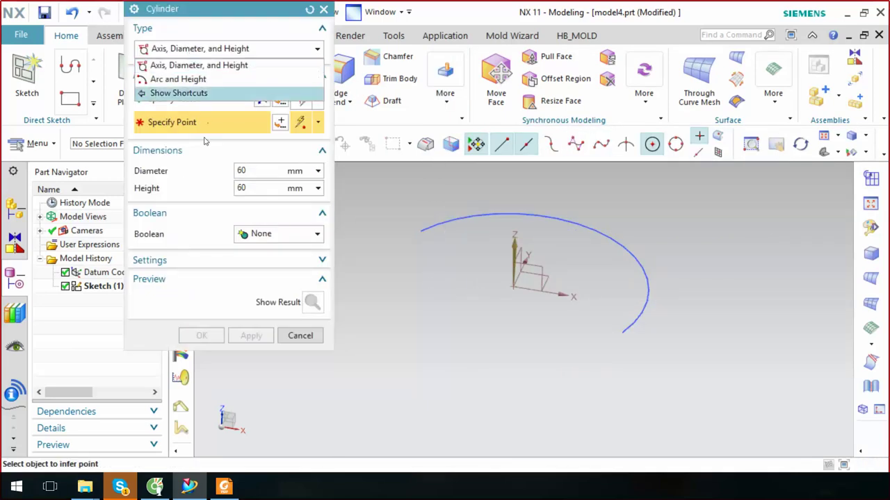
left_click(182, 79)
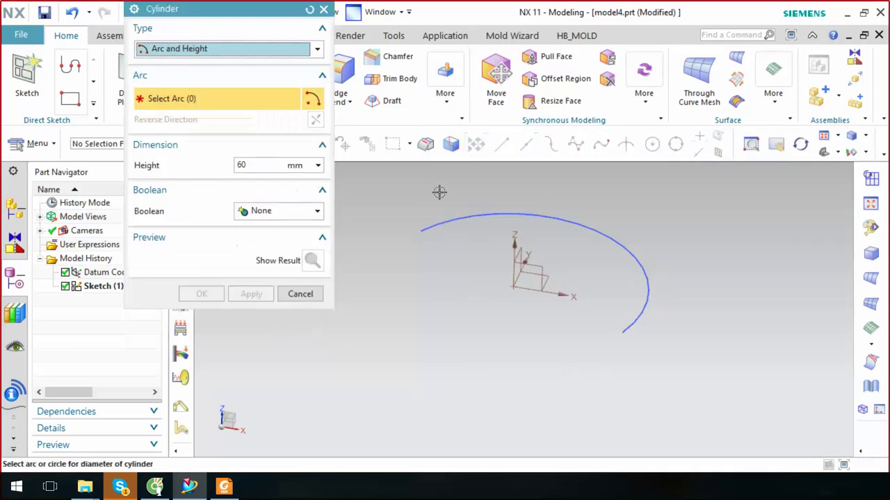
left_click(583, 228)
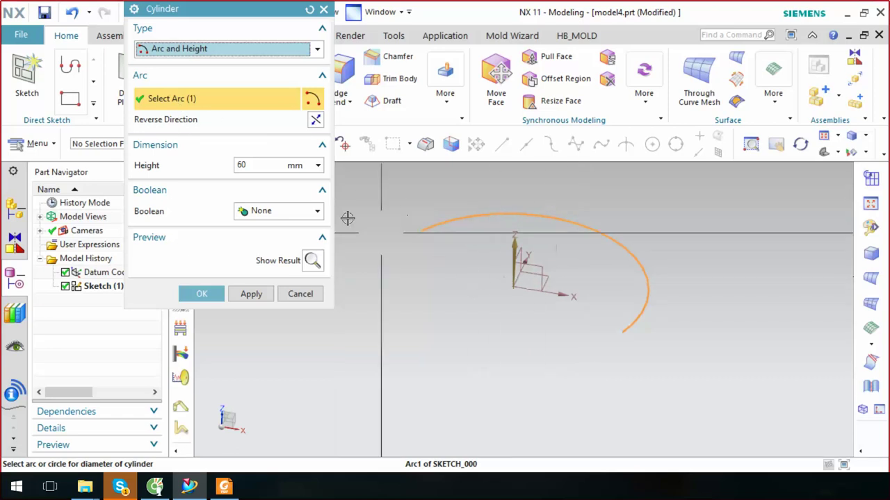
left_click(312, 261)
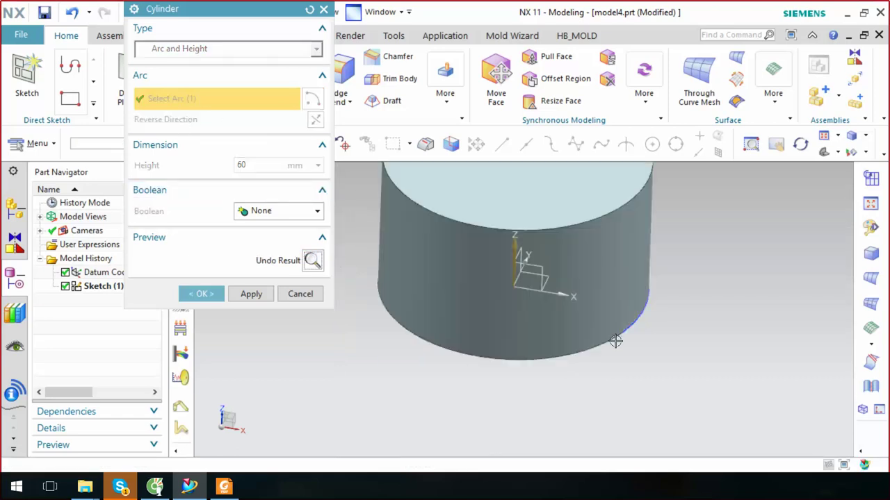
Inspect the 60 mm cylinder preview from several angles and create it
mouse_move(615, 341)
middle_mouse_down()
mouse_move(566, 268)
mouse_move(568, 309)
middle_mouse_up()
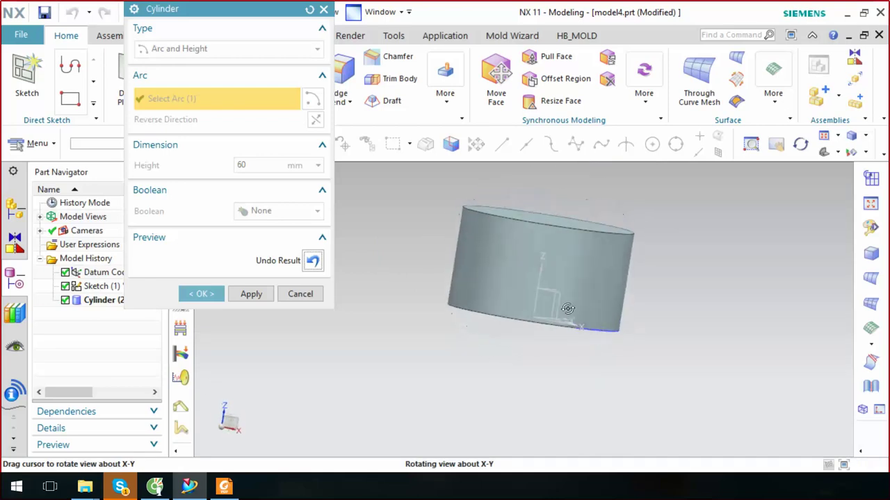
middle_click_drag(567, 309, 567, 317)
scroll(589, 333, "up", 2)
scroll(624, 364, "down", 1)
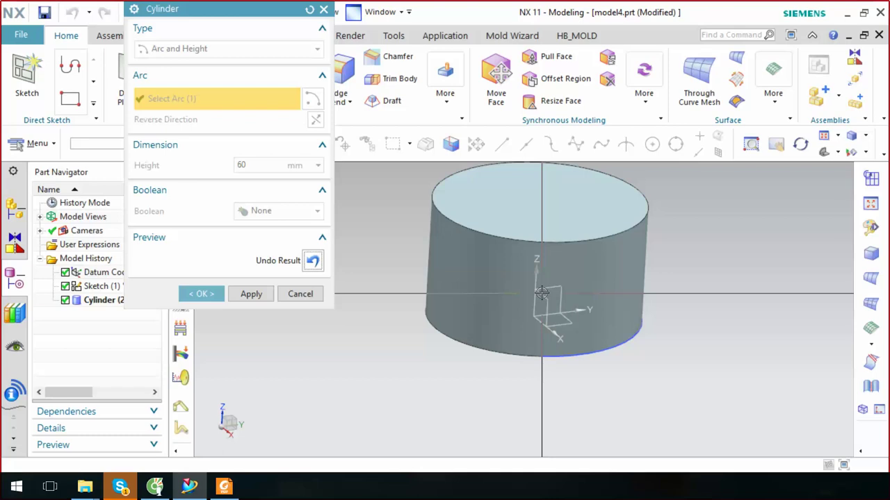
mouse_move(566, 312)
middle_mouse_down()
mouse_move(581, 305)
mouse_move(572, 315)
mouse_move(582, 341)
mouse_move(588, 312)
mouse_move(557, 304)
mouse_move(595, 310)
middle_mouse_up()
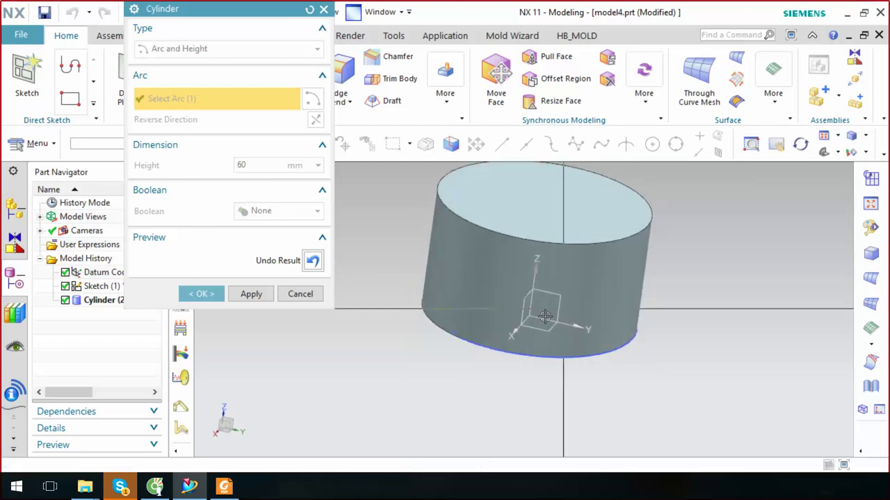
left_click(207, 293)
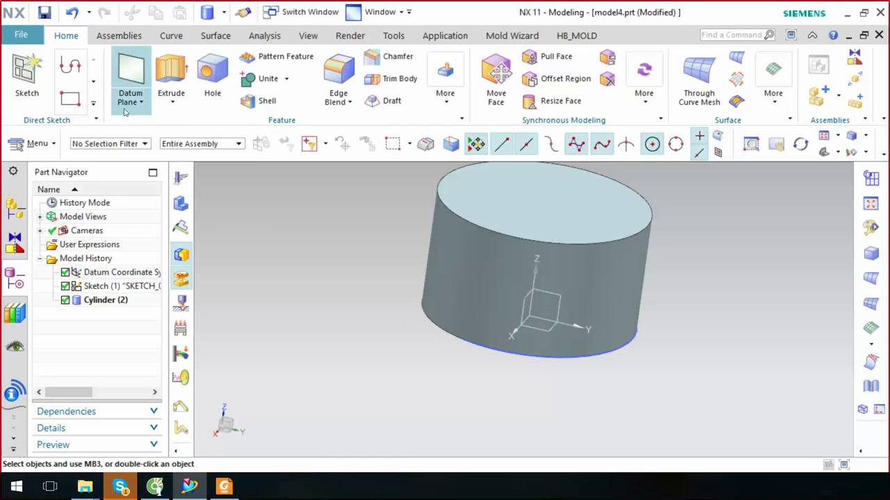
right_click(396, 220)
Apply a one-plane horizontal section view at 30 mm offset to the cylinder
left_click(434, 205)
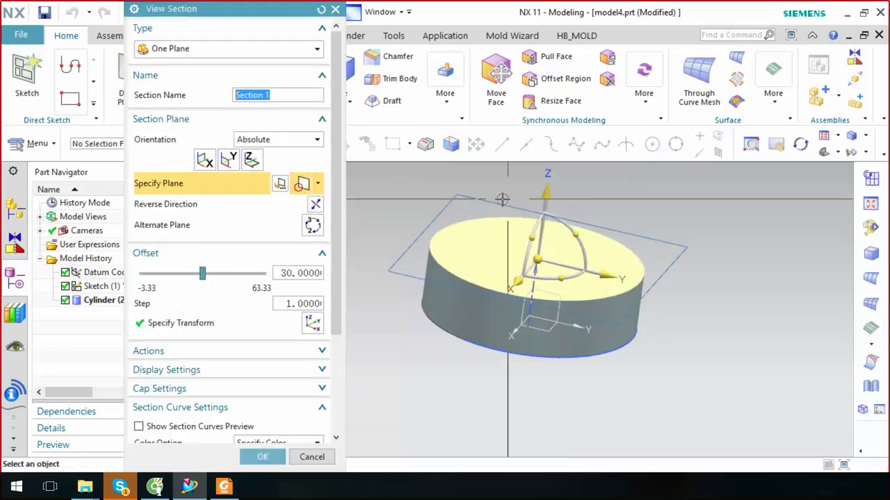
scroll(232, 382, "down", 3)
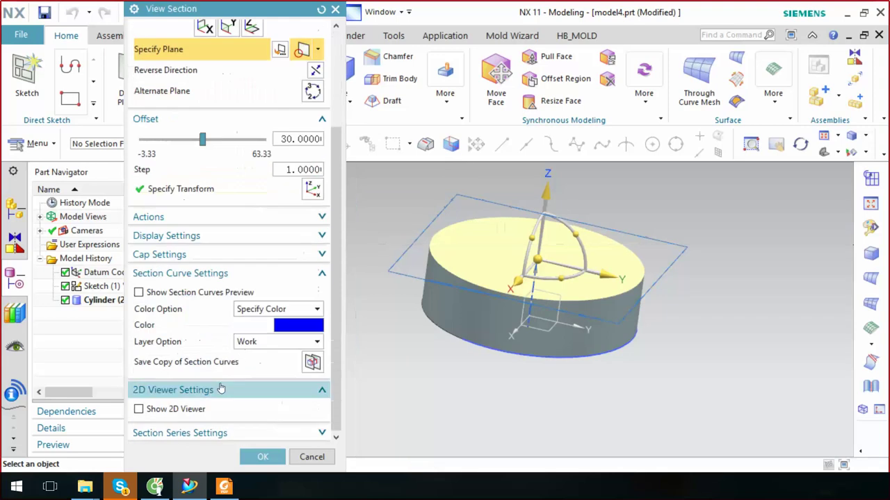
left_click(170, 432)
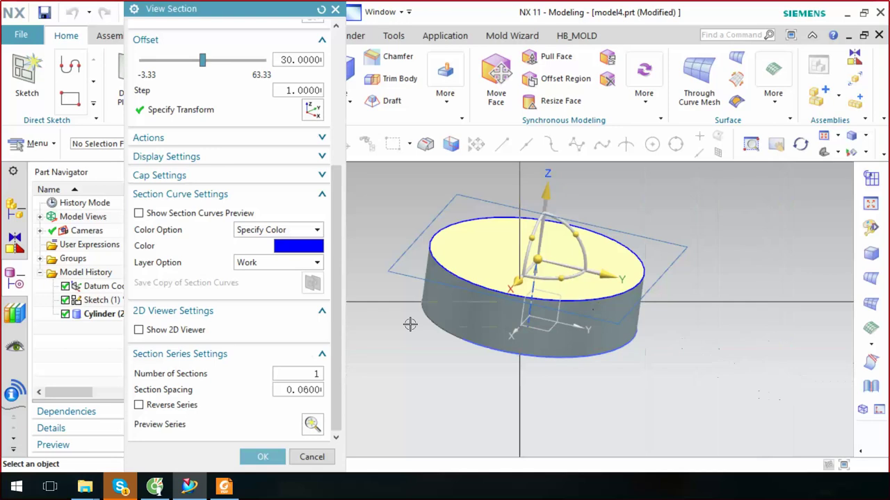
left_click(262, 457)
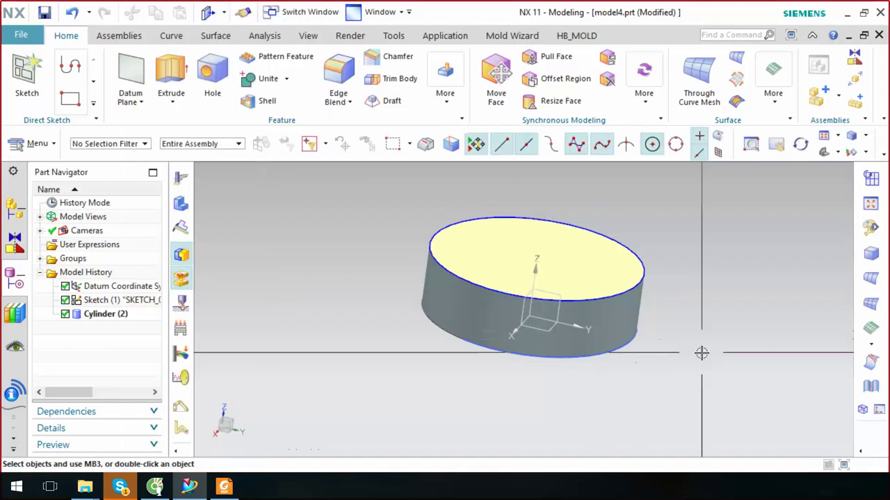
Turn off section clipping, select the mid-height section curve, and reopen Edit Section
left_click(763, 329)
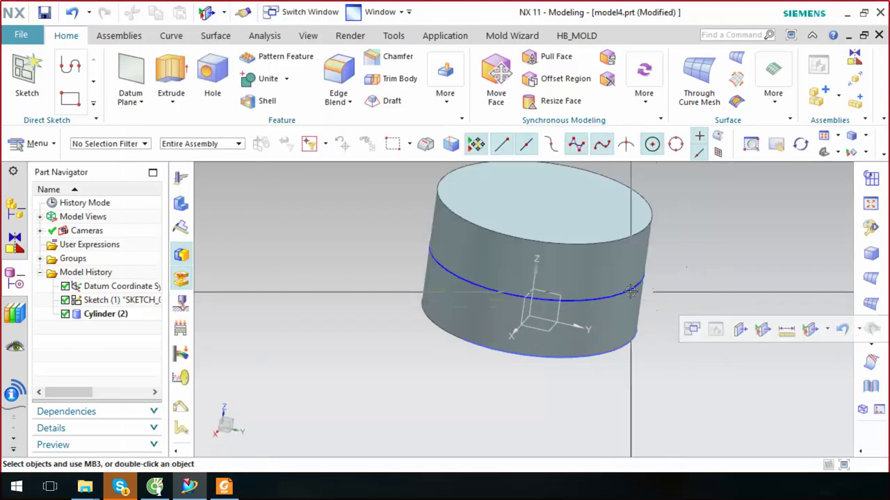
middle_click_drag(630, 292, 646, 275)
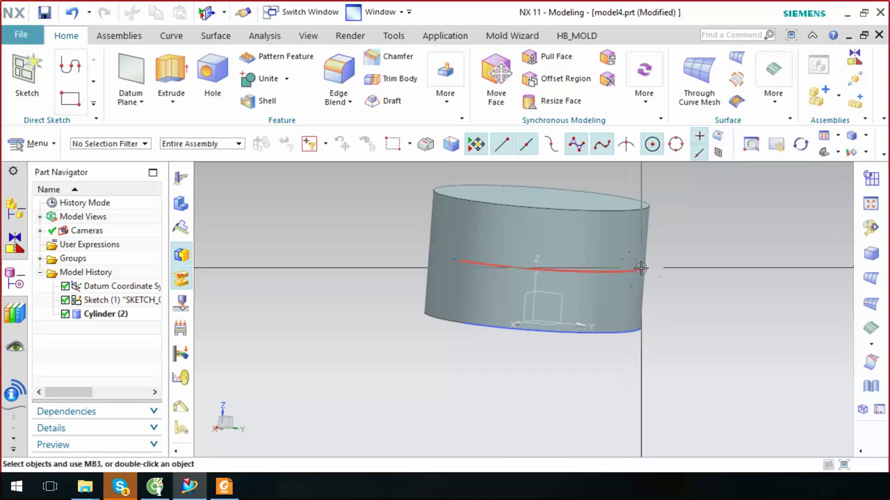
mouse_move(644, 263)
middle_mouse_down()
mouse_move(638, 301)
mouse_move(634, 281)
middle_mouse_up()
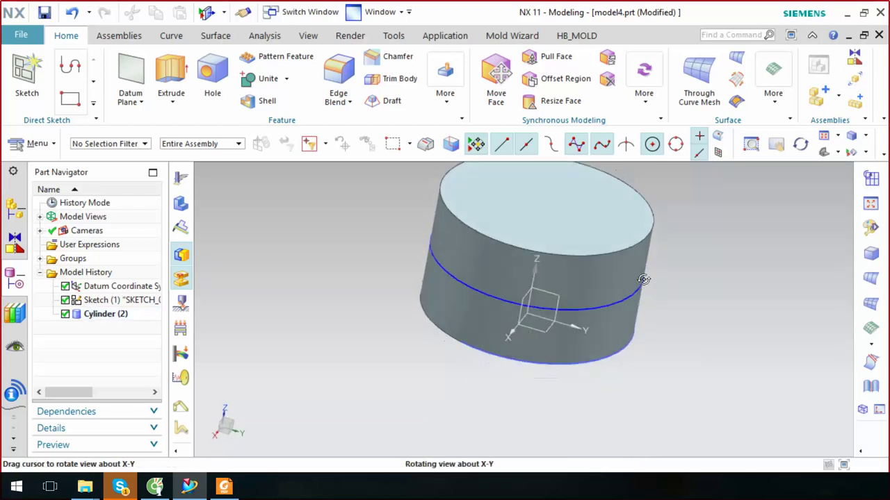
left_click(634, 285)
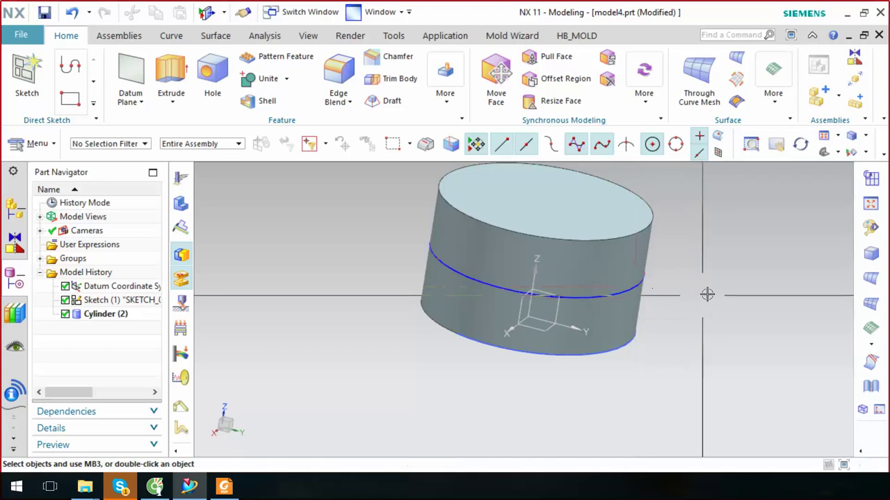
left_click(736, 274)
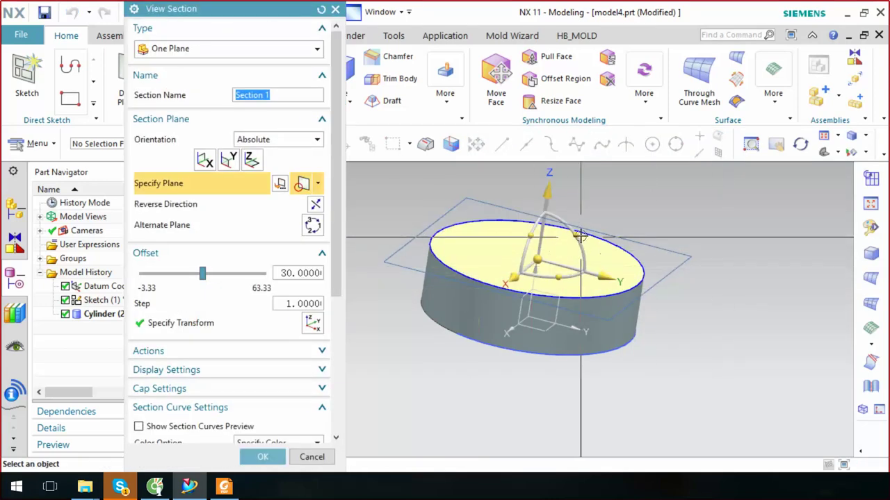
Tilt the section plane -20° and save a copy of its section curve
left_click_drag(578, 253, 583, 251)
left_click(537, 259)
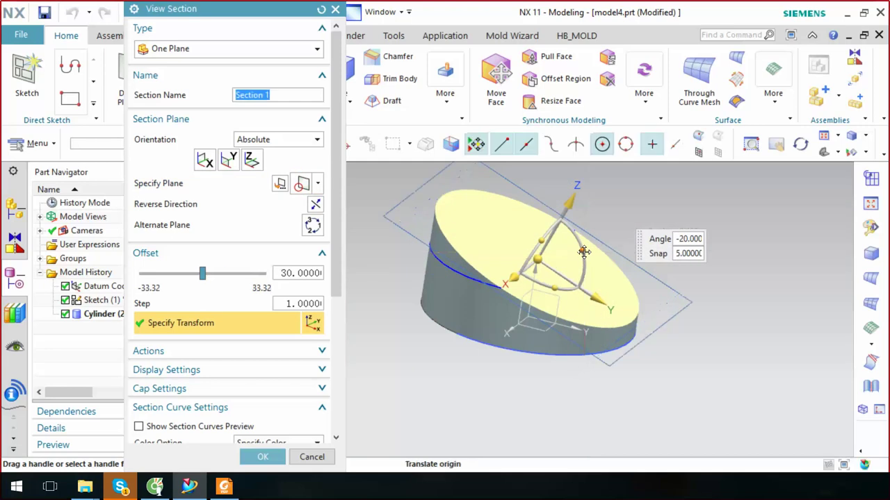
scroll(257, 413, "down", 3)
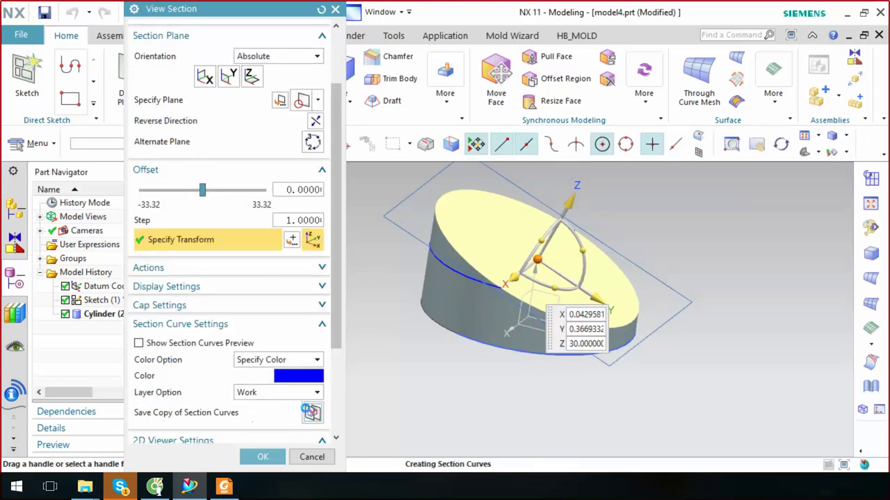
left_click(306, 412)
left_click(263, 457)
Reopen and close the section settings, then switch the section cut off
mouse_move(733, 310)
middle_mouse_down()
mouse_move(713, 354)
mouse_move(718, 339)
mouse_move(701, 318)
mouse_move(709, 308)
middle_mouse_up()
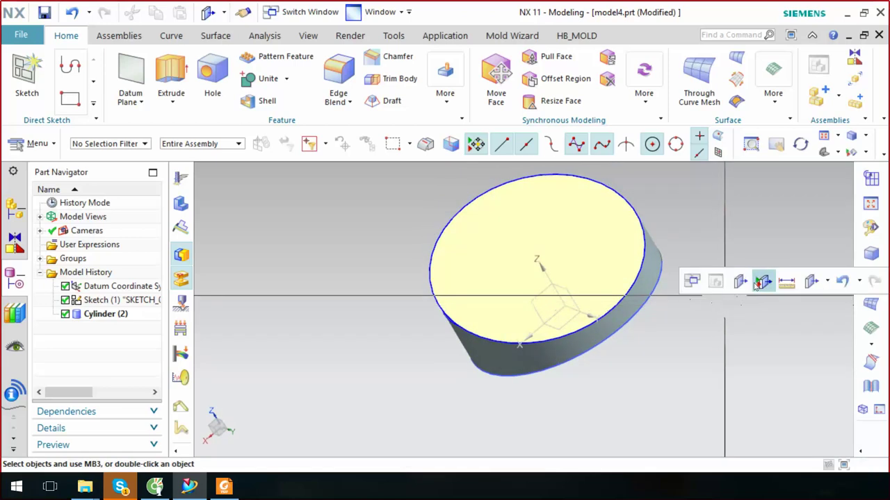
left_click(762, 282)
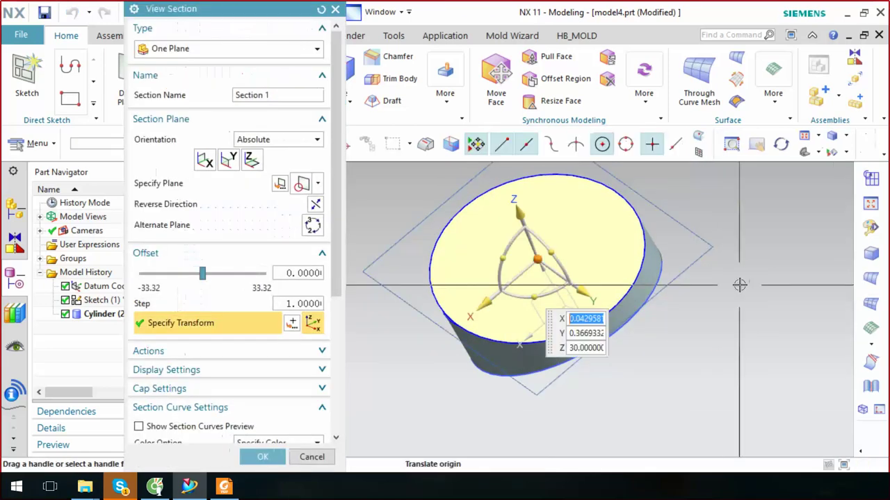
left_click(311, 457)
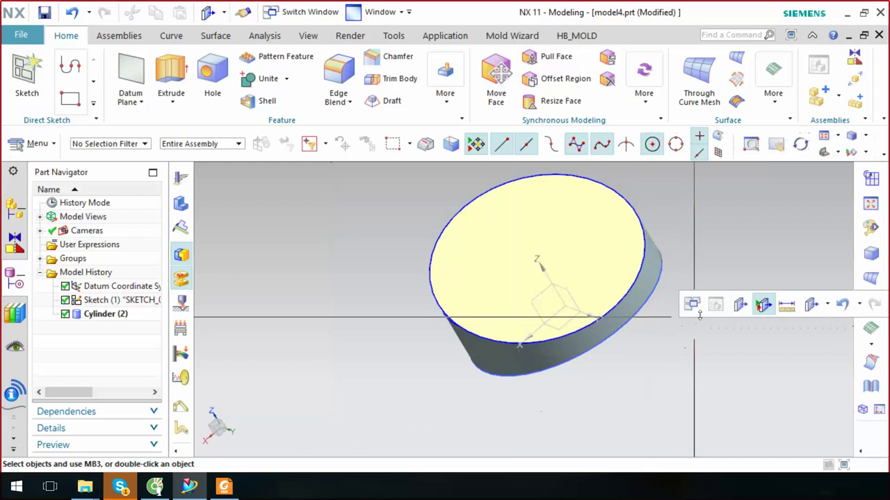
left_click(763, 304)
Undo the tilted section curve copy with Ctrl+Z and select the sketch curves
middle_click_drag(656, 271, 682, 229)
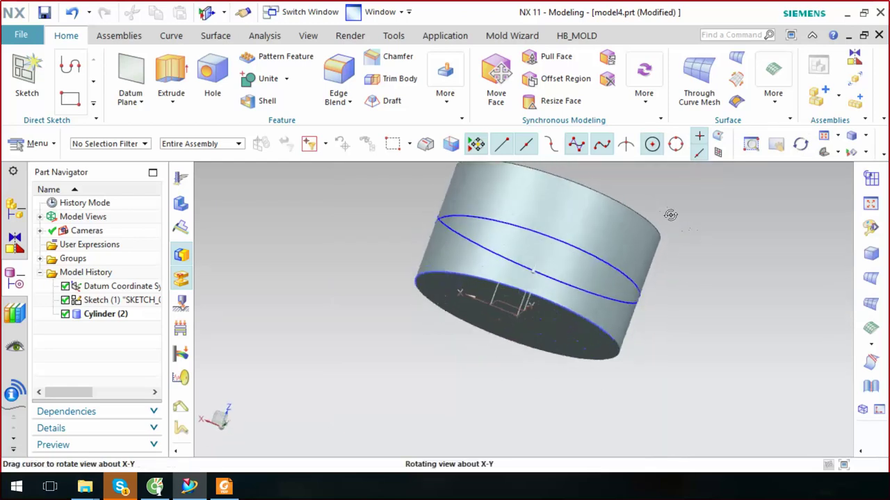
middle_click_drag(682, 228, 693, 240)
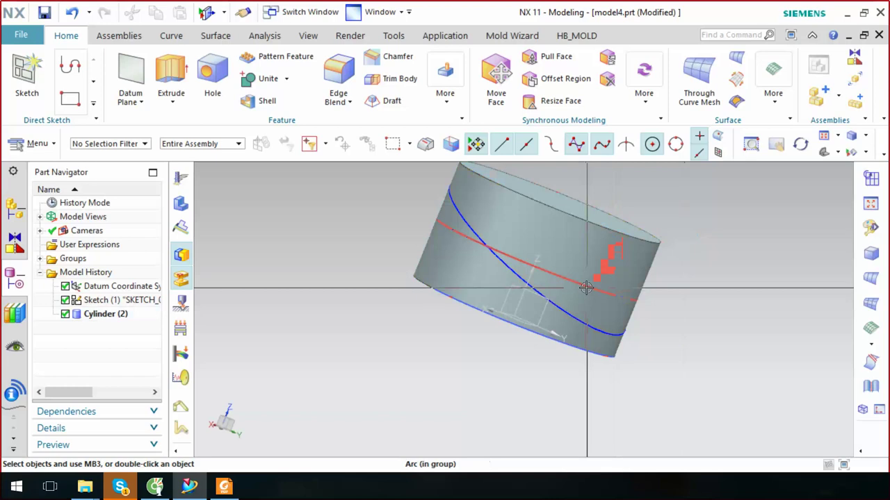
middle_click_drag(319, 311, 407, 346)
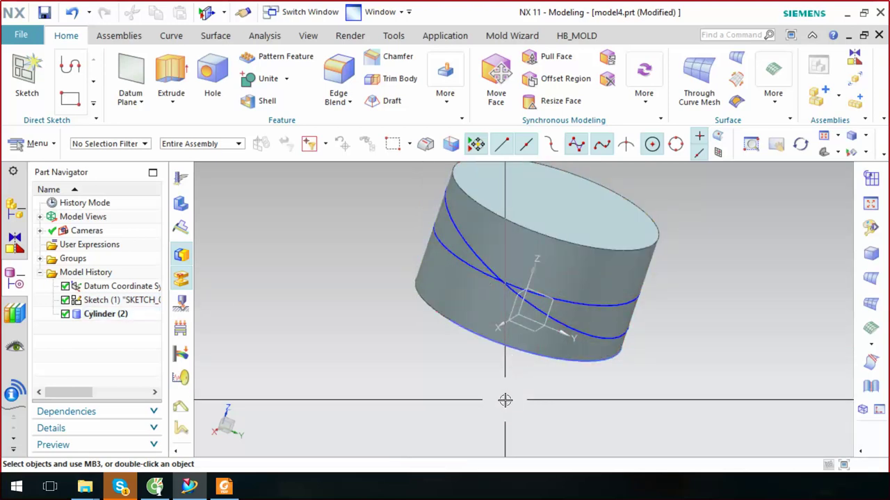
middle_click_drag(505, 395, 721, 283)
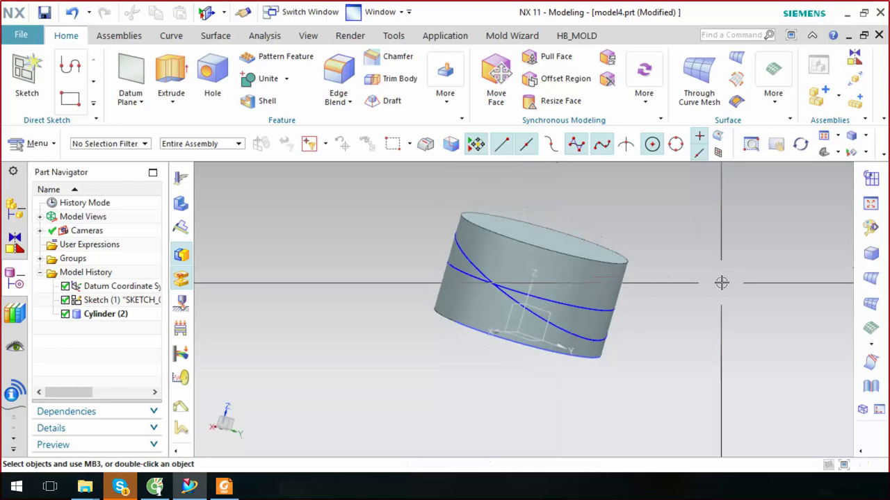
key("ctrl+z")
mouse_move(721, 282)
middle_mouse_down()
mouse_move(642, 338)
mouse_move(670, 318)
mouse_move(663, 332)
mouse_move(667, 313)
mouse_move(677, 320)
mouse_move(668, 361)
mouse_move(675, 320)
mouse_move(738, 212)
middle_mouse_up()
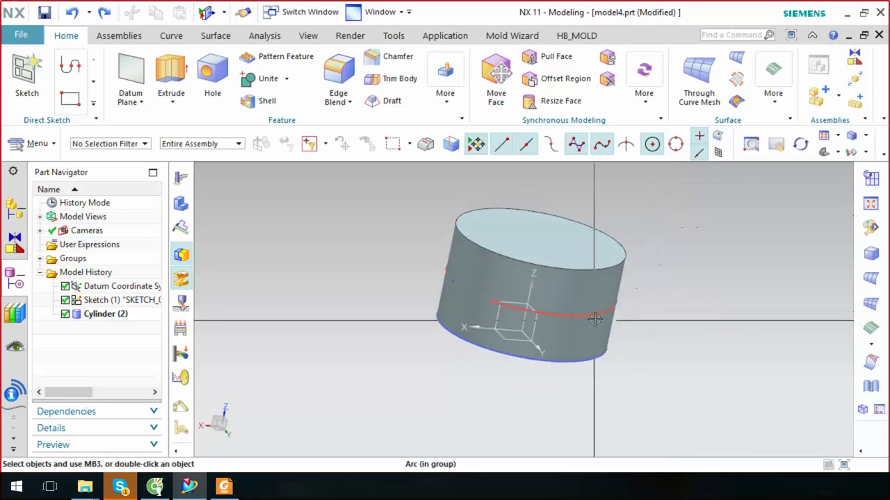
left_click(601, 359)
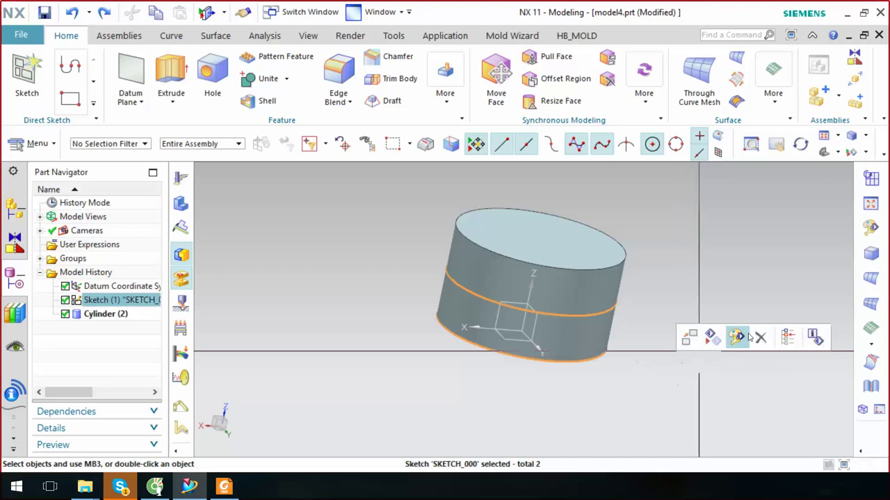
Hide the sketch curves and start a Cone feature from the More gallery
left_click(711, 337)
mouse_move(630, 250)
middle_mouse_down()
mouse_move(658, 156)
mouse_move(561, 232)
middle_mouse_up()
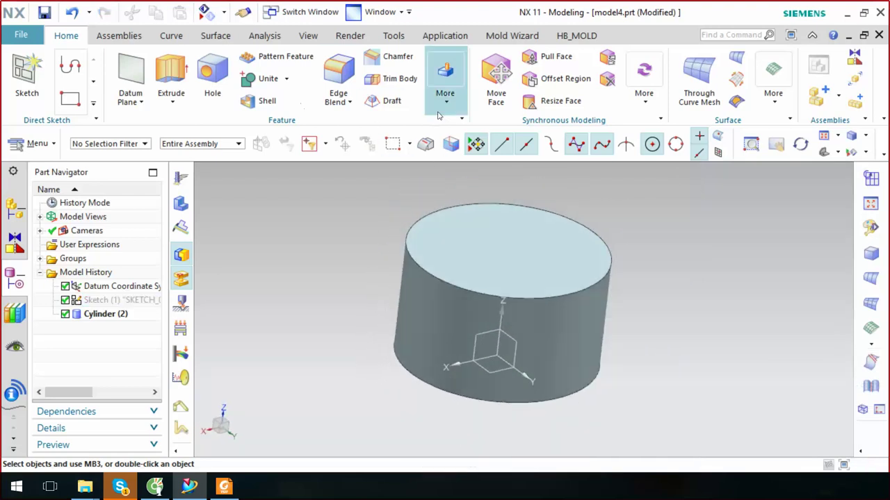
left_click(445, 97)
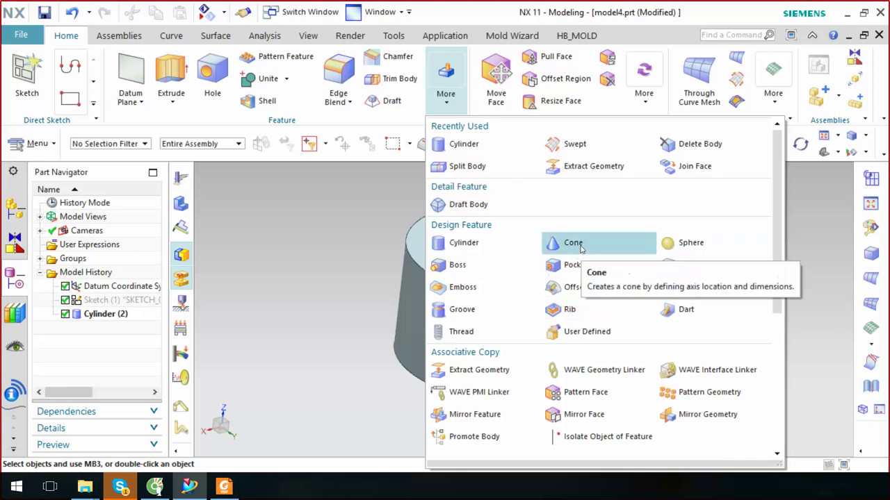
left_click(581, 248)
left_click(268, 49)
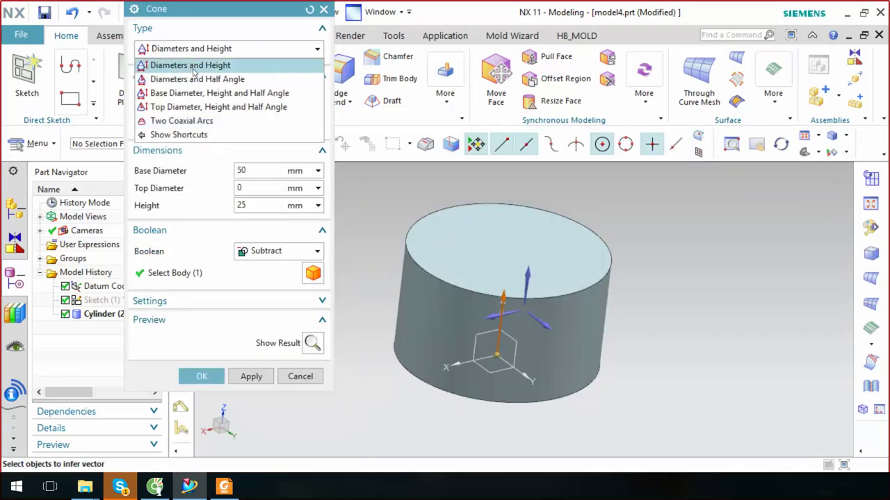
Keep the cone as Diameters and Height: 50 mm base, 0 top, 25 mm high
left_click(234, 71)
left_click(159, 51)
left_click(231, 57)
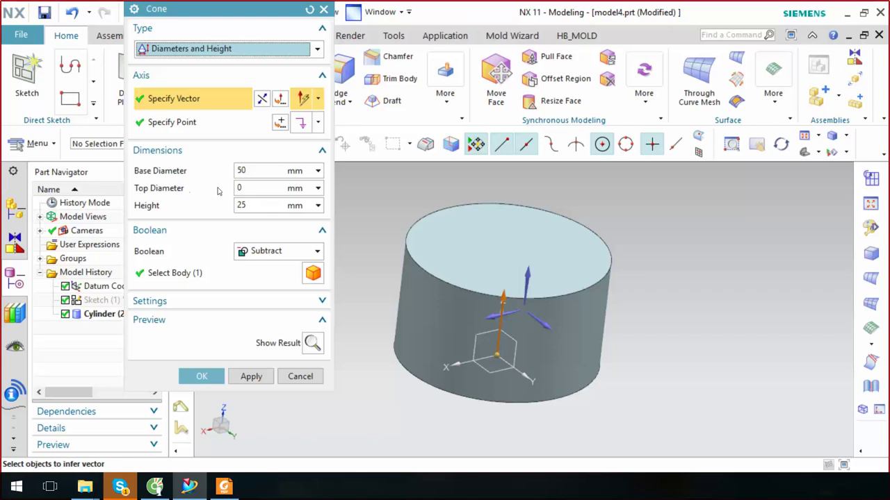
double_click(250, 190)
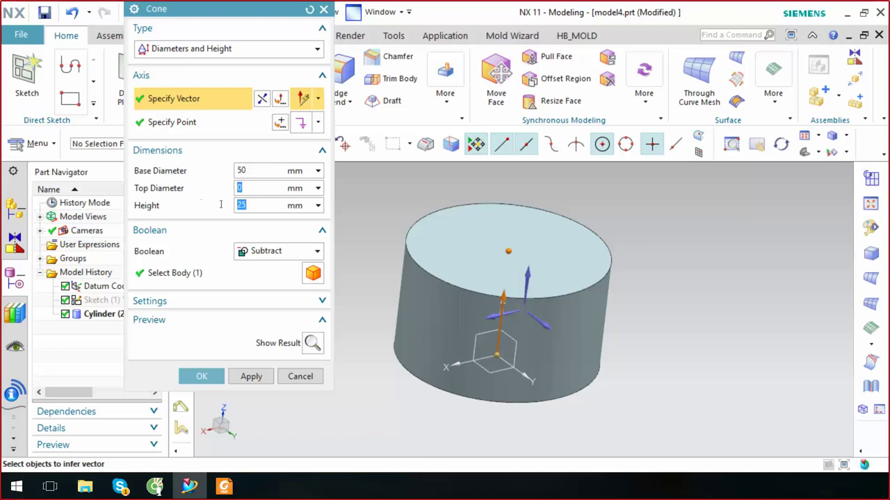
Centre the cone on the cylinder's top face and dismiss the Subtract failure error
left_click(312, 343)
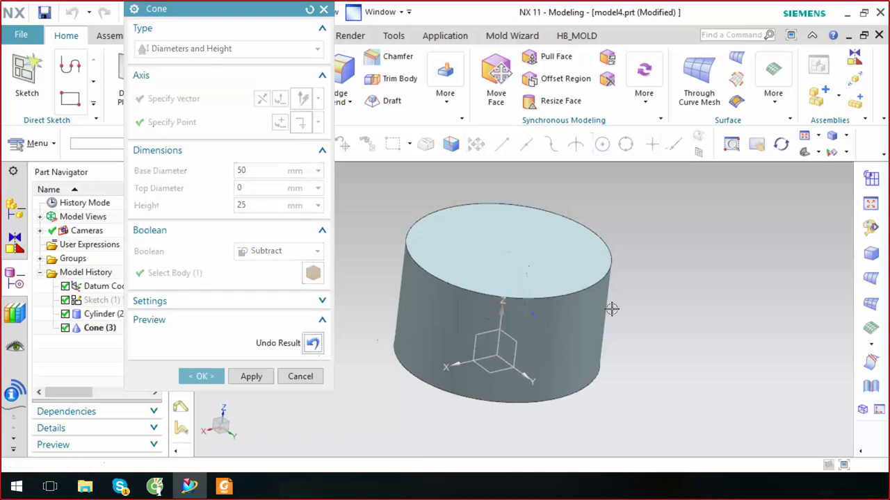
mouse_move(612, 308)
middle_mouse_down()
mouse_move(604, 244)
mouse_move(420, 310)
middle_mouse_up()
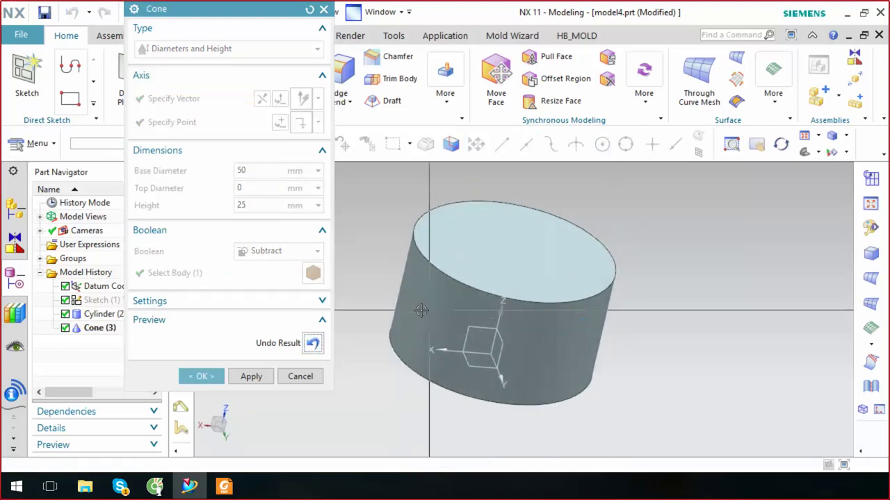
left_click(307, 346)
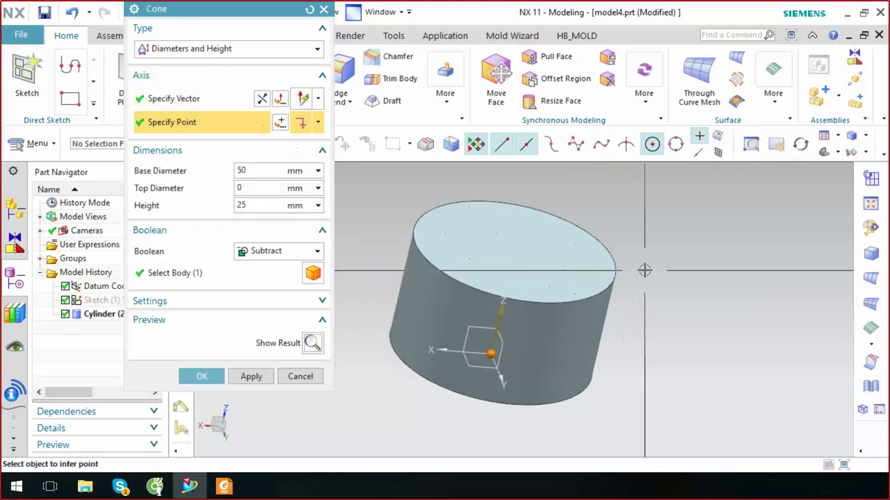
left_click(580, 238)
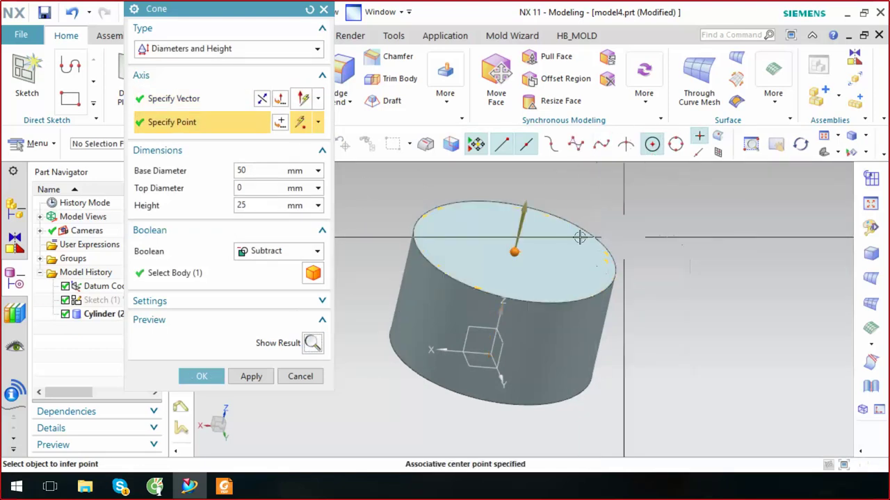
left_click(312, 343)
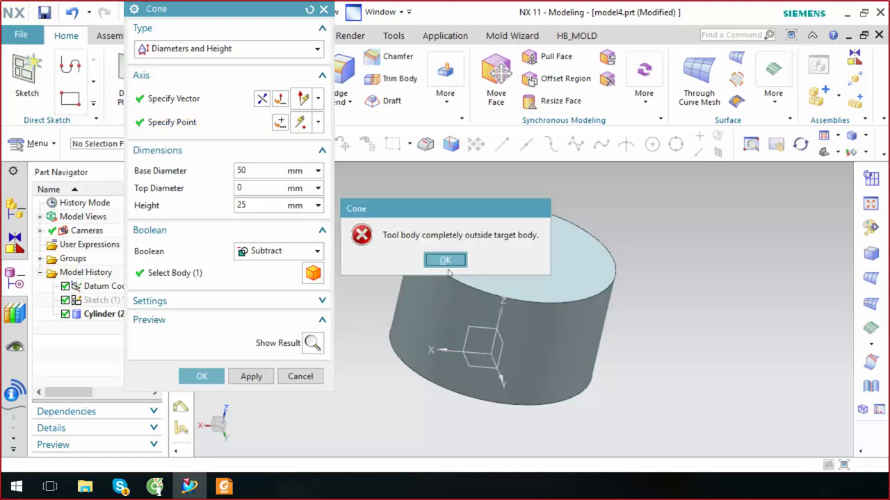
left_click(445, 260)
left_click(292, 251)
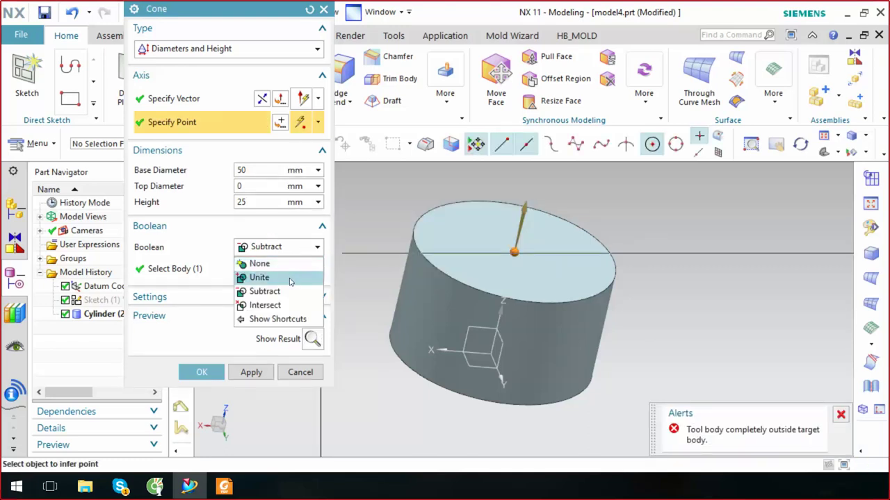
Set the cone's boolean to None so it stays a separate body
left_click(287, 276)
left_click(298, 248)
left_click(284, 262)
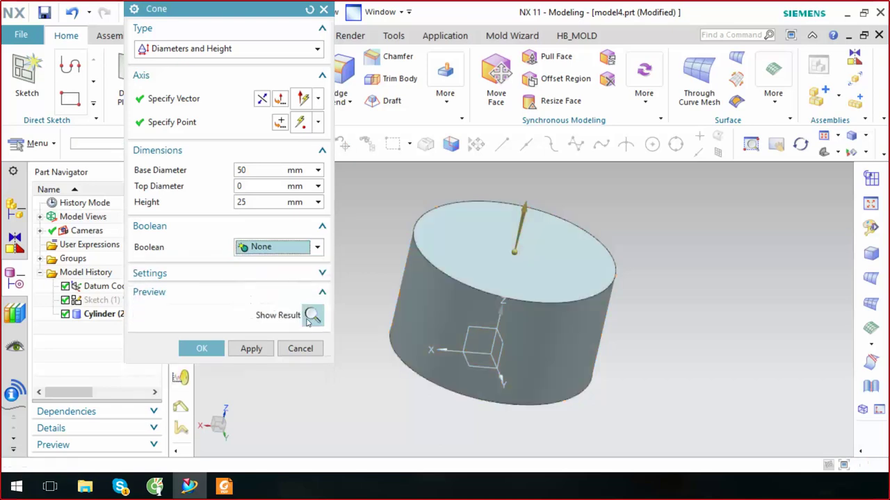
middle_click_drag(582, 211, 503, 207)
scroll(504, 208, "up", 5)
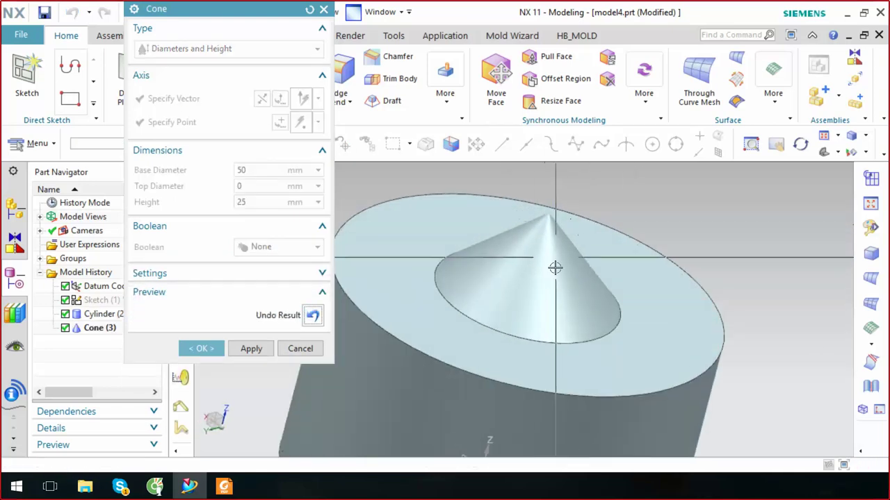
scroll(535, 227, "up", 2)
scroll(565, 215, "down", 5)
Finish the cone with a 50 mm base, 10 mm top and 25 mm height
left_click(312, 315)
type("10")
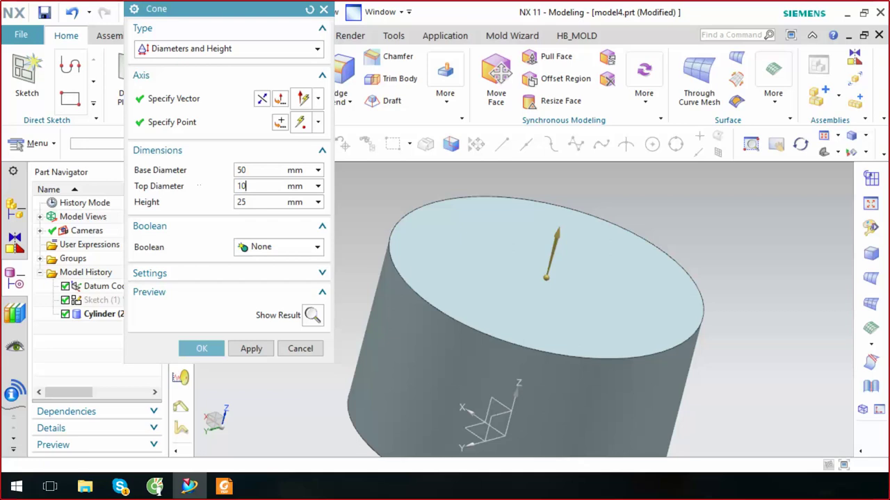
left_click(311, 315)
mouse_move(635, 264)
middle_mouse_down()
mouse_move(628, 247)
mouse_move(586, 228)
mouse_move(584, 264)
middle_mouse_up()
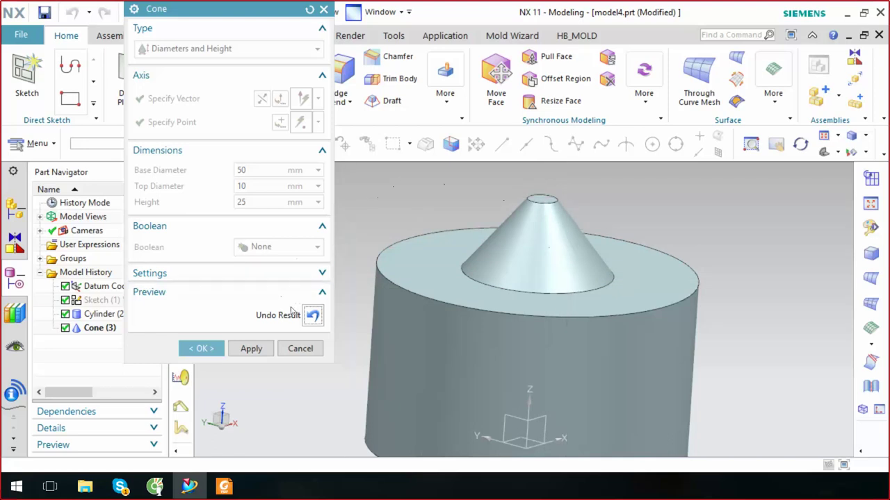
middle_click_drag(371, 332, 562, 246)
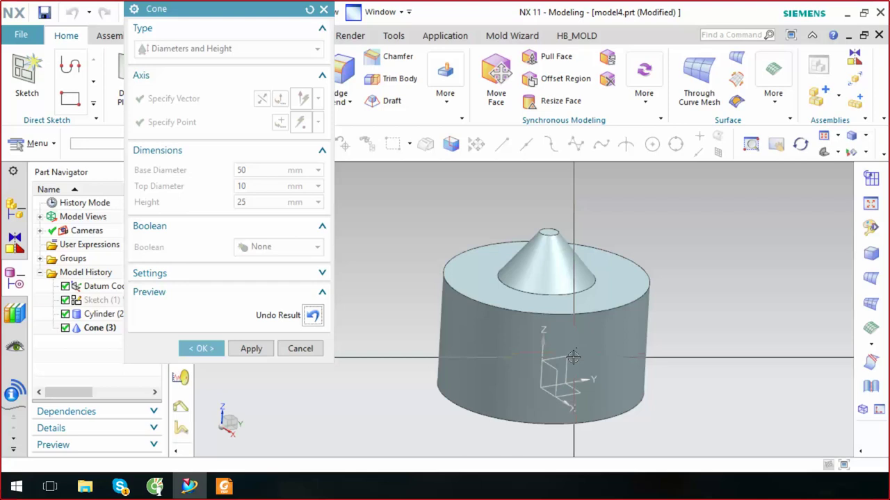
scroll(574, 351, "up", 2)
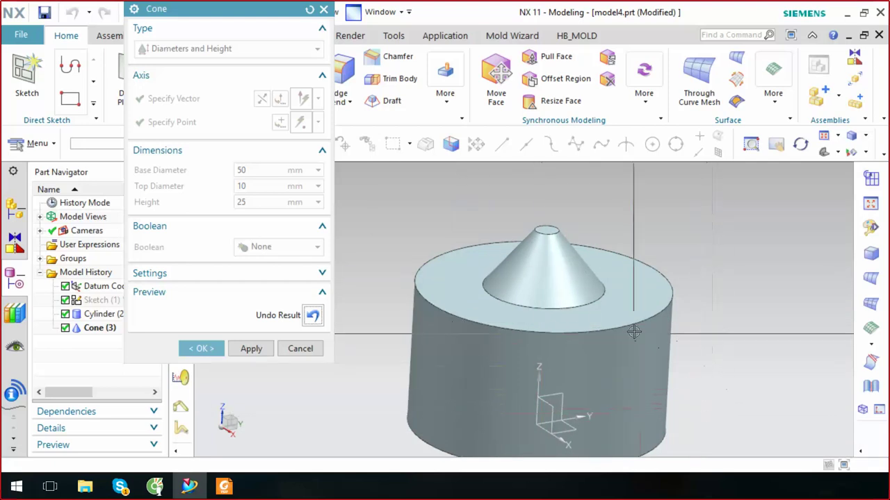
scroll(517, 274, "up", 3)
scroll(696, 268, "down", 2)
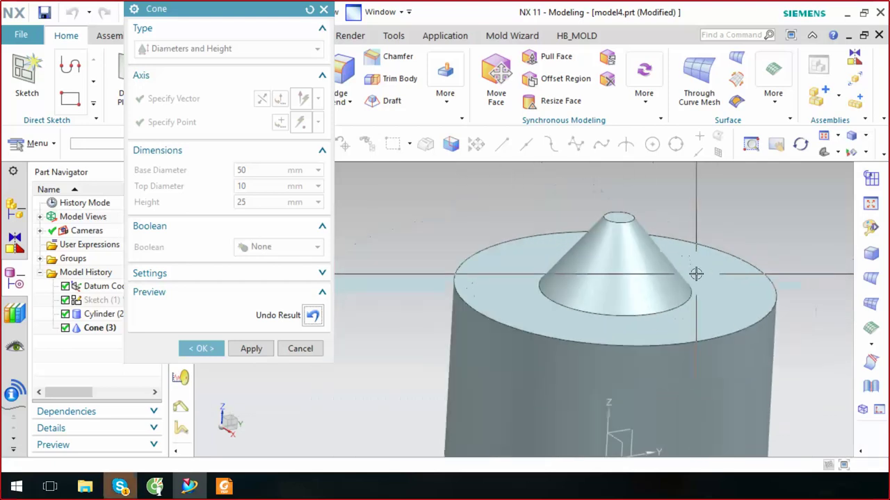
scroll(737, 273, "down", 2)
mouse_move(733, 266)
middle_mouse_down()
mouse_move(709, 240)
mouse_move(705, 264)
mouse_move(530, 318)
middle_mouse_up()
mouse_move(609, 294)
middle_mouse_down()
mouse_move(644, 280)
mouse_move(593, 276)
middle_mouse_up()
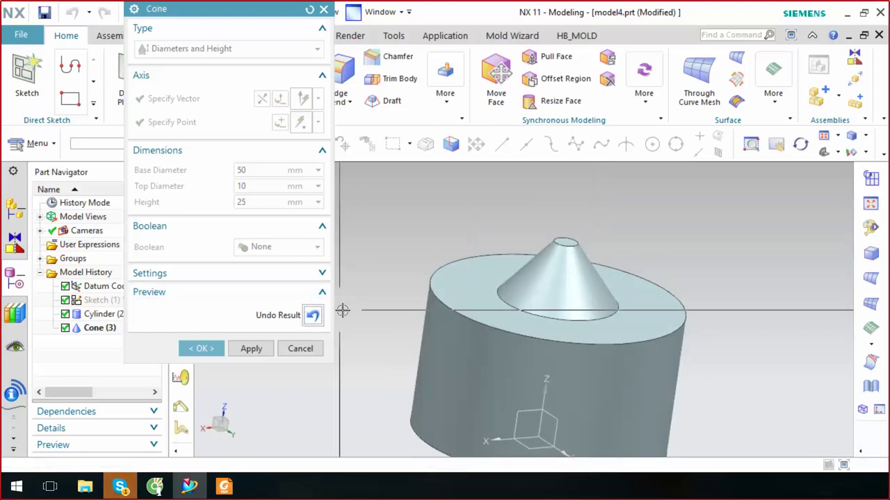
scroll(575, 248, "up", 2)
scroll(493, 292, "down", 2)
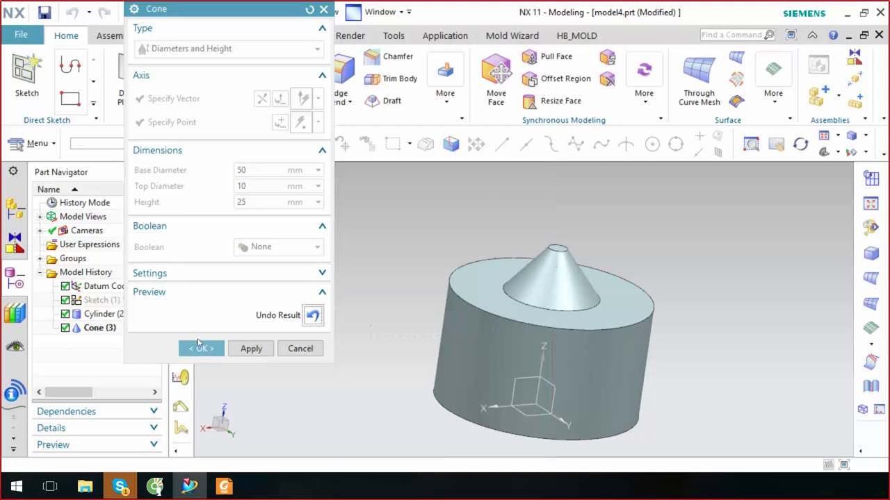
left_click(198, 347)
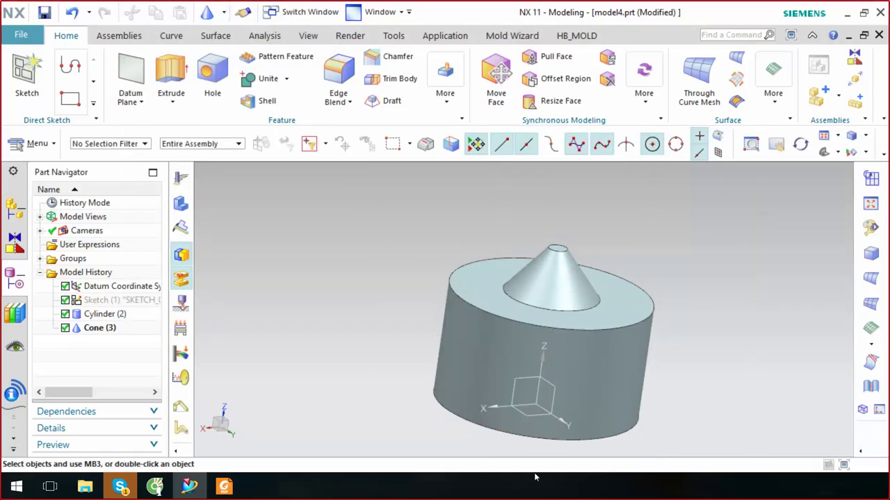
Place a new sketch on the cylinder's top face and confirm the sketch plane
mouse_move(459, 334)
middle_mouse_down()
mouse_move(455, 304)
mouse_move(451, 348)
middle_mouse_up()
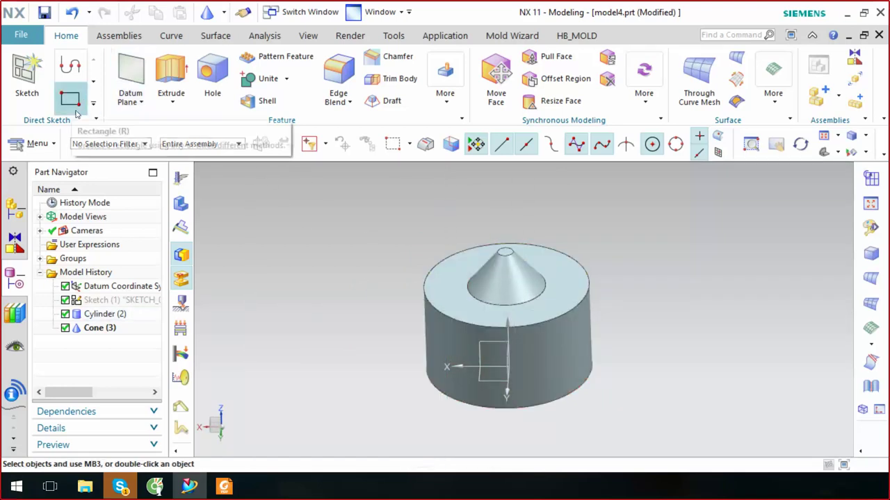
left_click(21, 34)
left_click(676, 258)
scroll(415, 248, "down", 2)
scroll(501, 249, "up", 1)
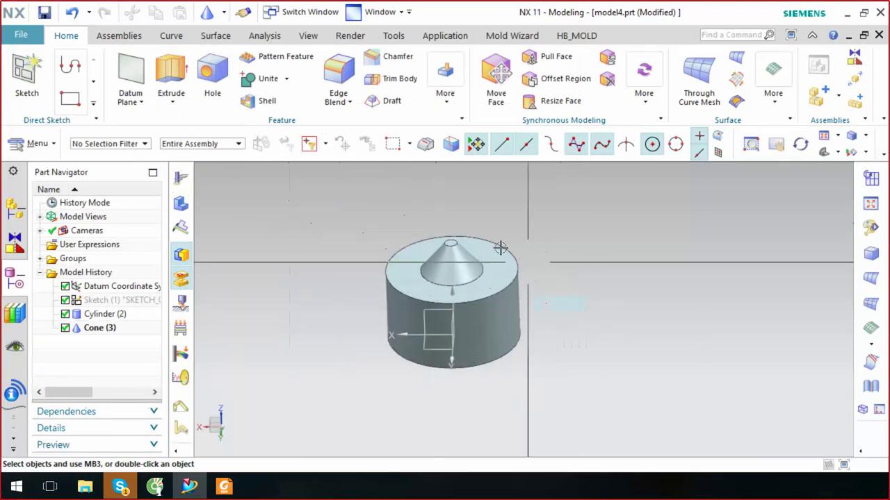
left_click(29, 80)
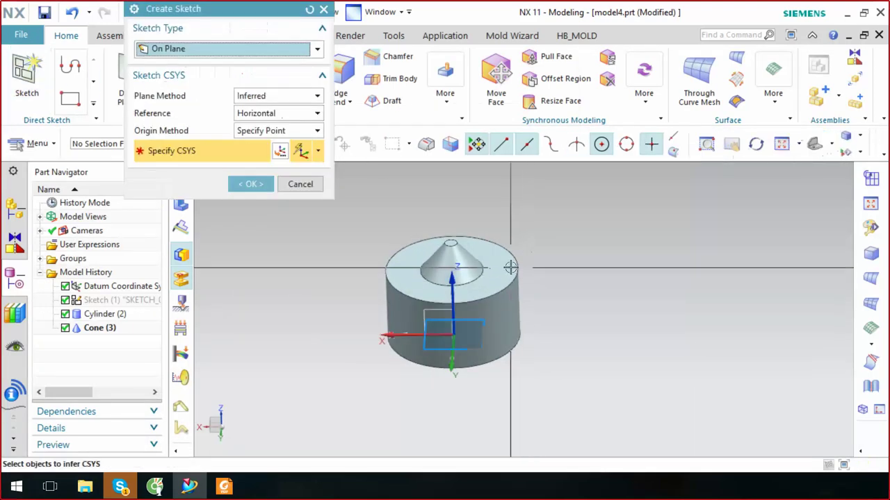
left_click(508, 267)
left_click(250, 184)
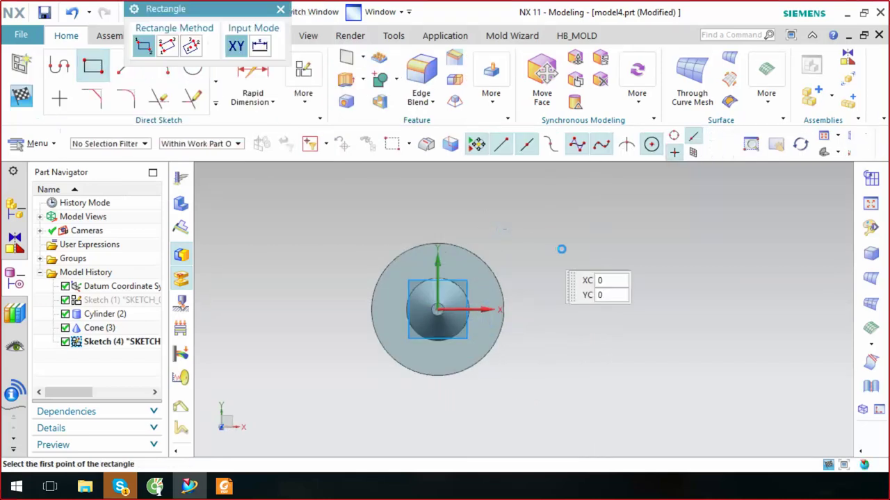
Draw a rectangle to the right of the cylinder
left_click(563, 246)
left_click(707, 340)
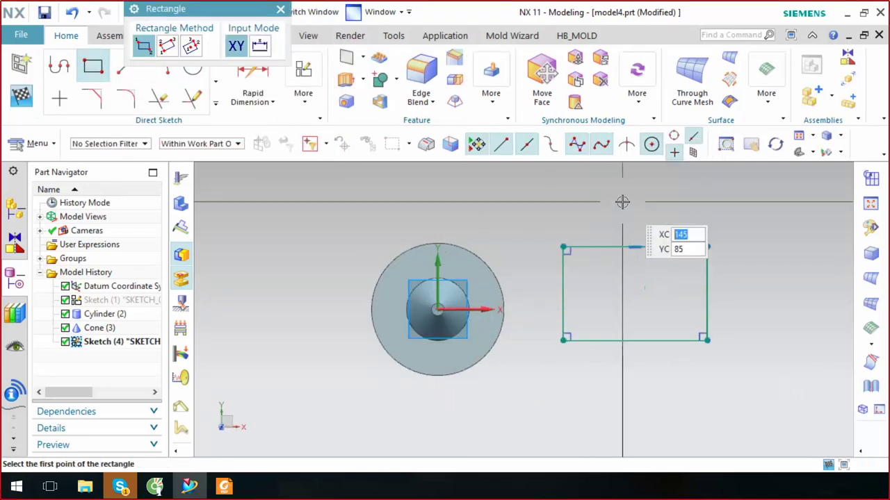
right_click(622, 205)
left_click(587, 175)
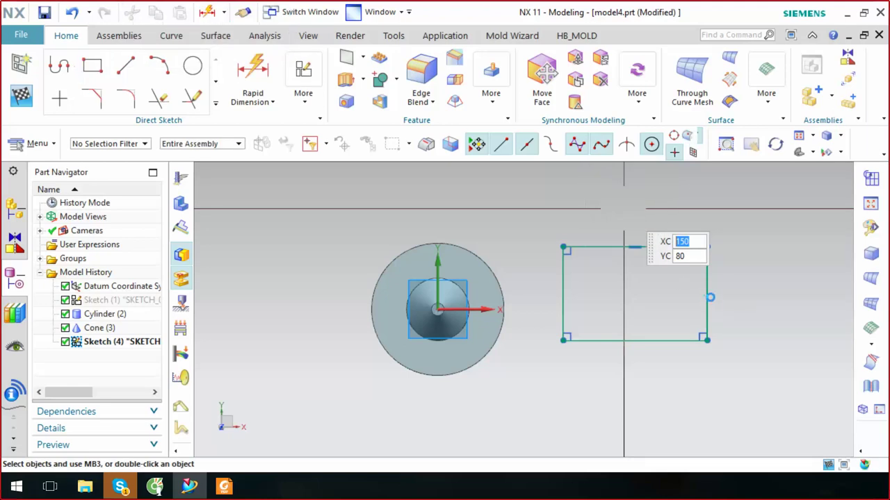
Dimension the rectangle to 75 tall and 50 wide
key("d")
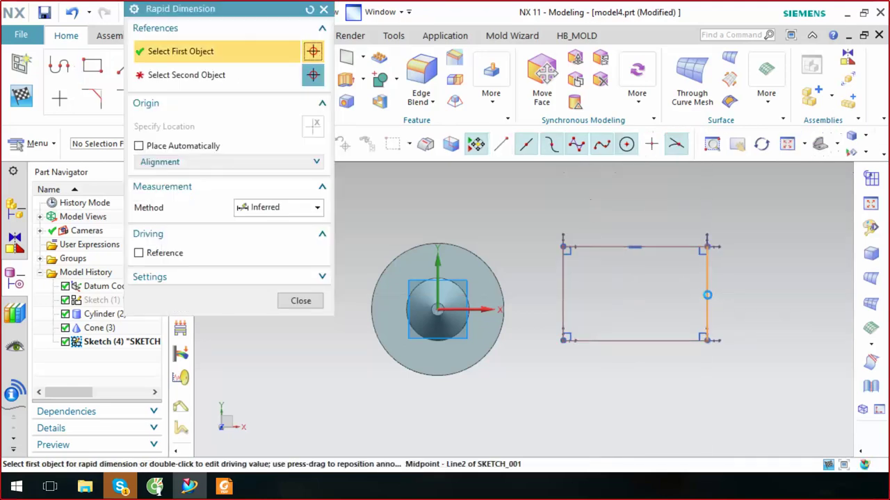
left_click(706, 294)
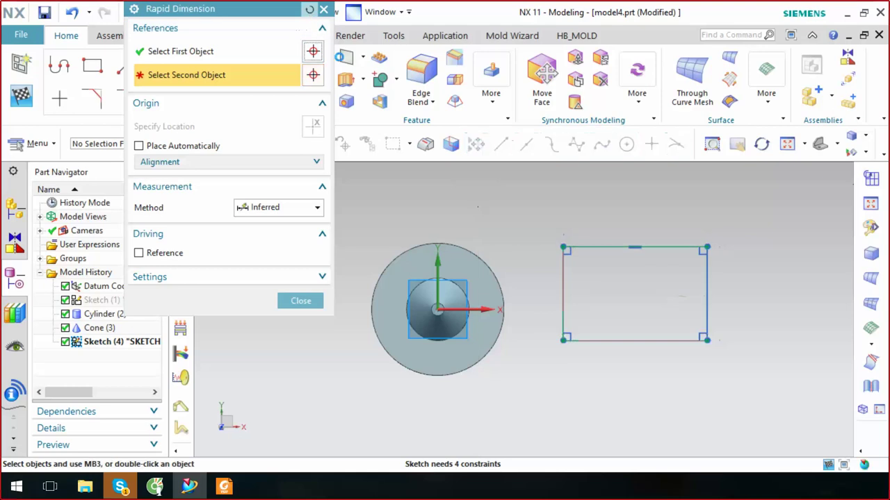
left_click(310, 9)
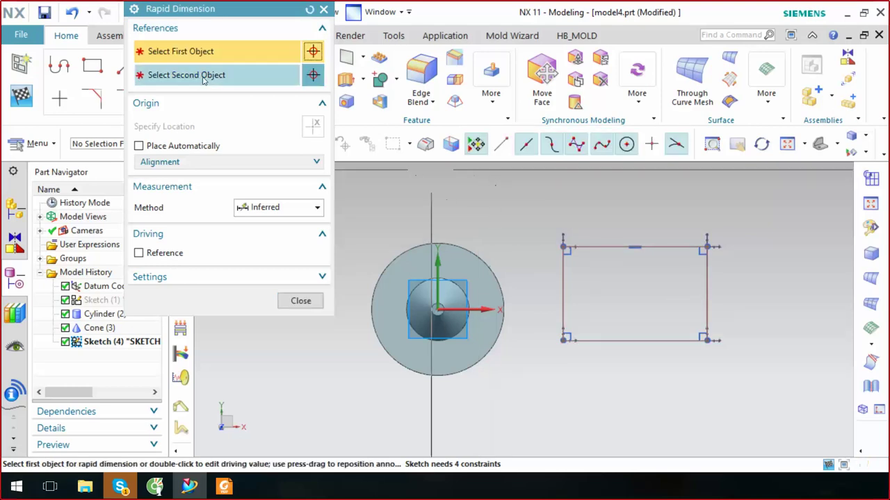
left_click(706, 291)
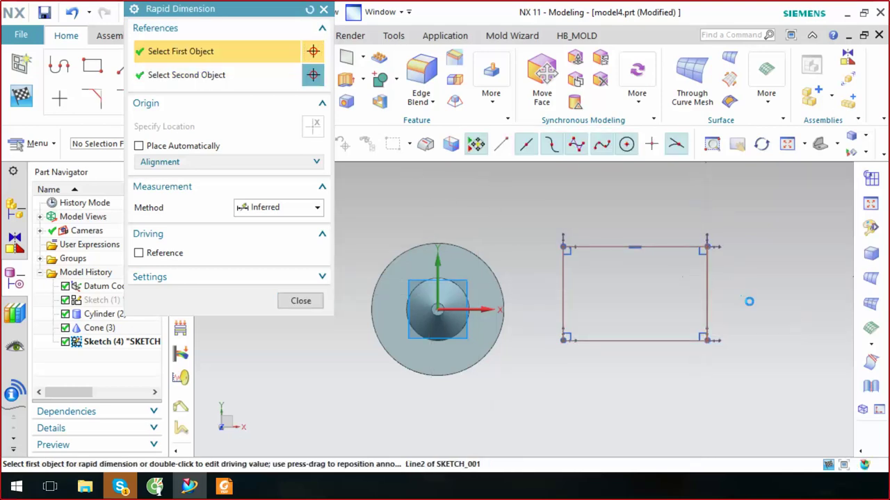
left_click(760, 302)
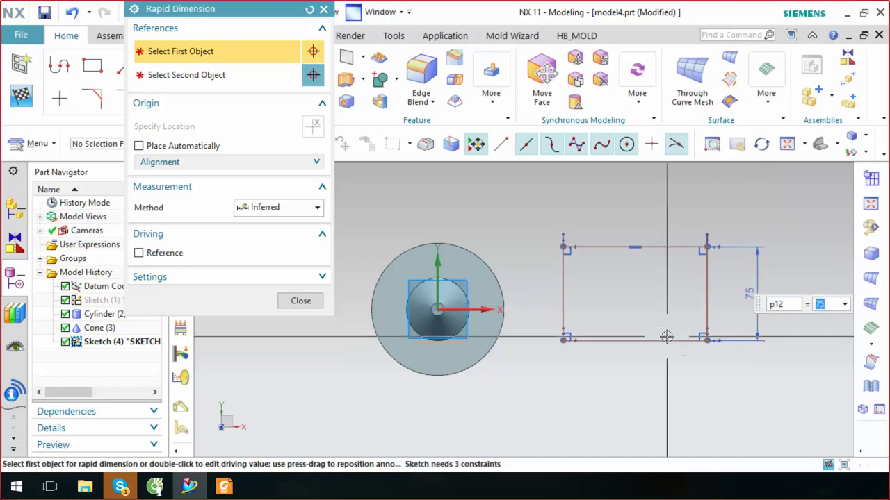
left_click(640, 341)
left_click(738, 382)
type("50")
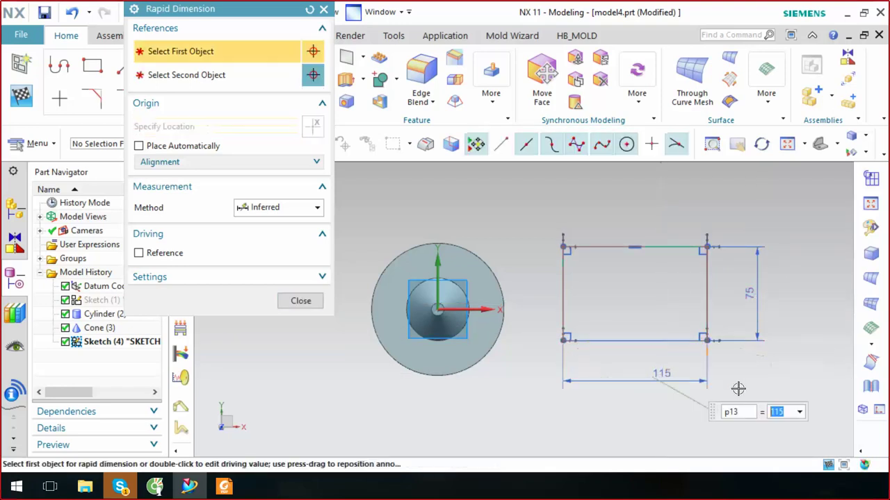
key("Return")
scroll(510, 265, "up", 1)
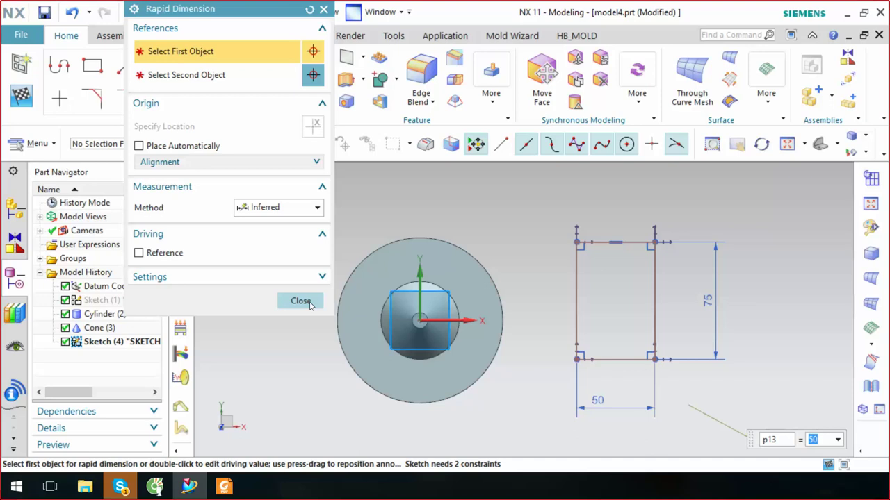
left_click(301, 301)
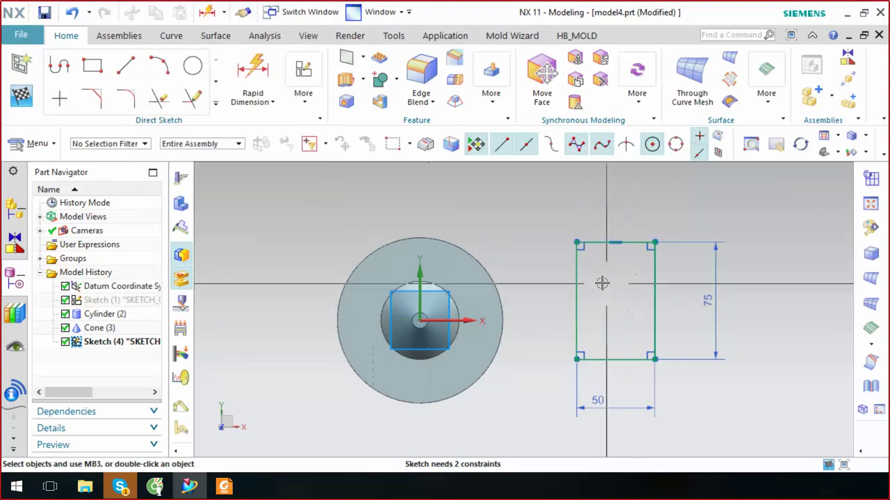
right_click(612, 219)
Finish the sketch and extrude its four rectangle edges 45 mm into a separate box
left_click(659, 122)
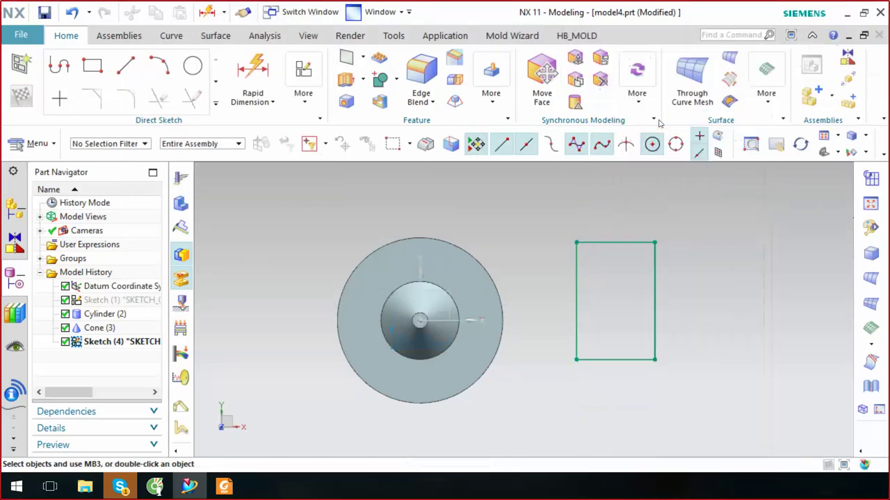
left_click(171, 102)
left_click(189, 126)
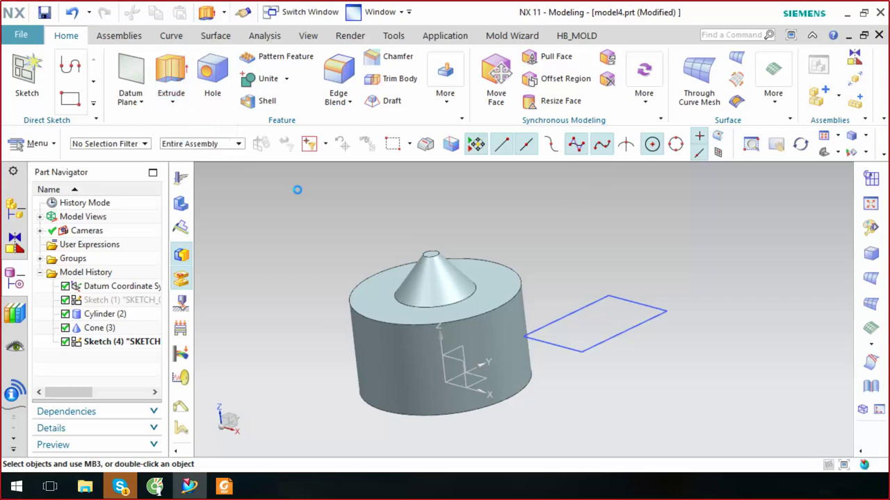
left_click(624, 325)
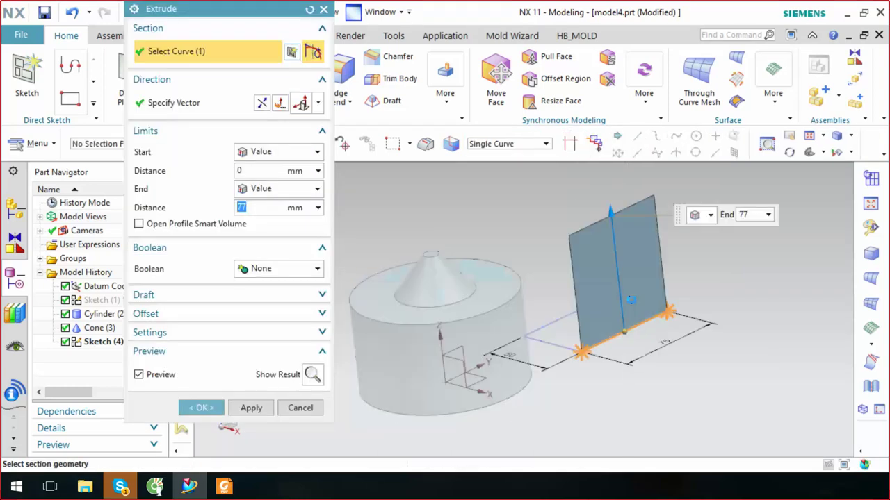
left_click(566, 311)
left_click(562, 350)
left_click(590, 299)
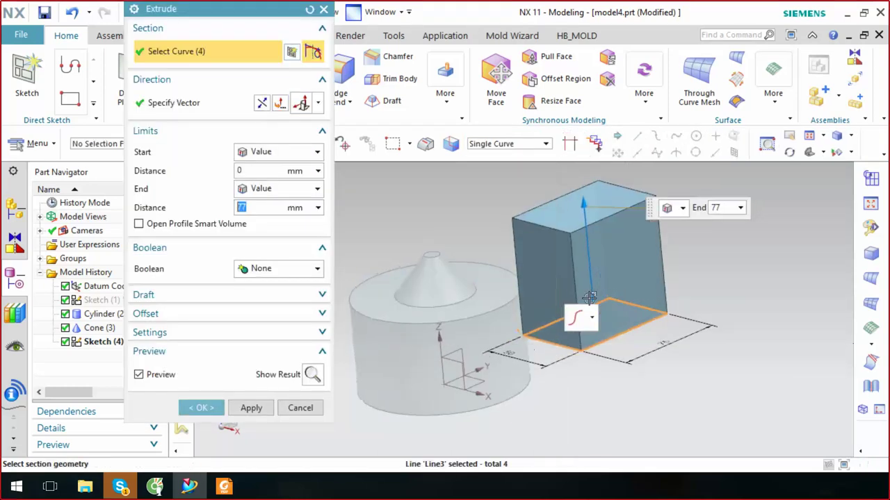
middle_click_drag(589, 299, 626, 292)
left_click_drag(624, 265, 762, 269)
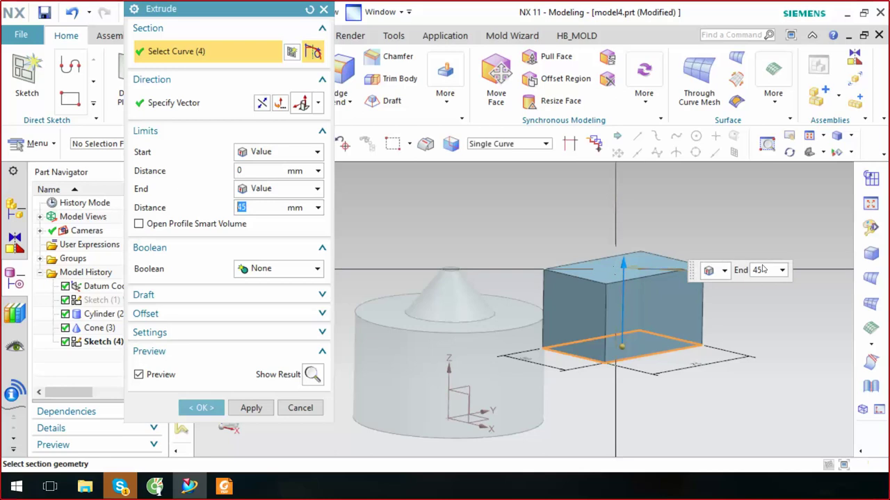
left_click(201, 408)
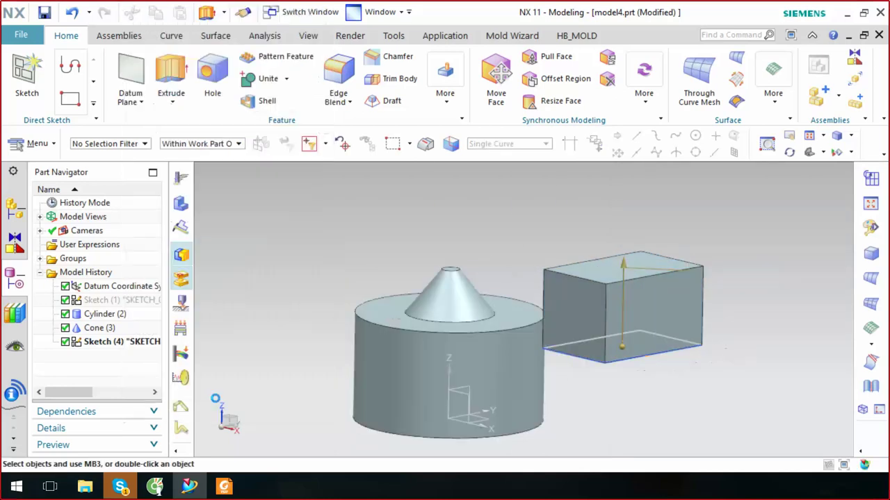
middle_click_drag(502, 308, 725, 306)
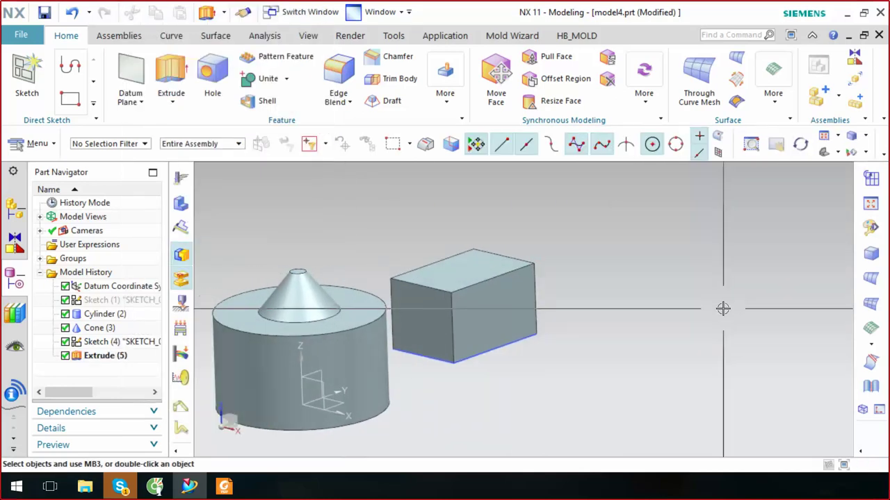
Create a 75 × 65 × 45 mm block with its origin at the extruded box's corner
left_click(871, 254)
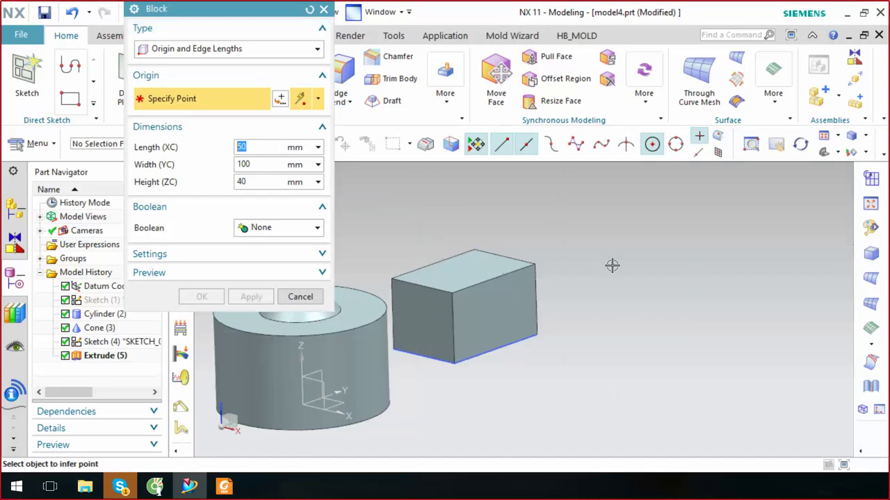
key("f")
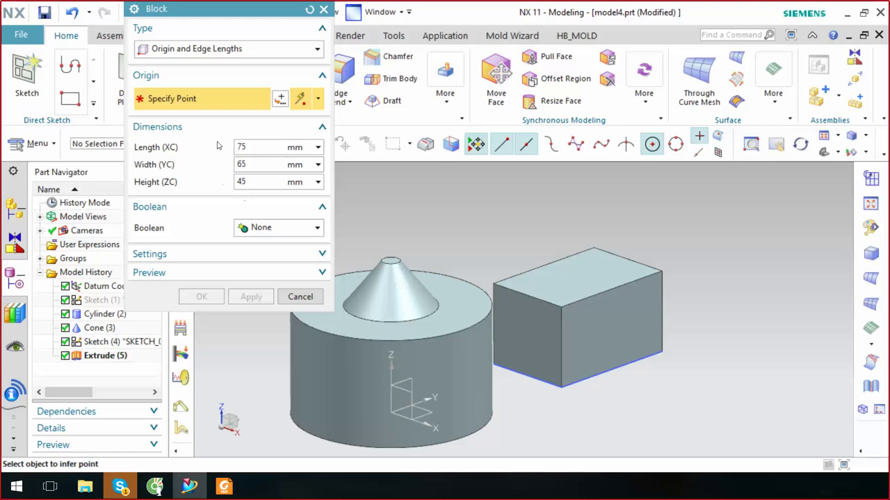
left_click(663, 352)
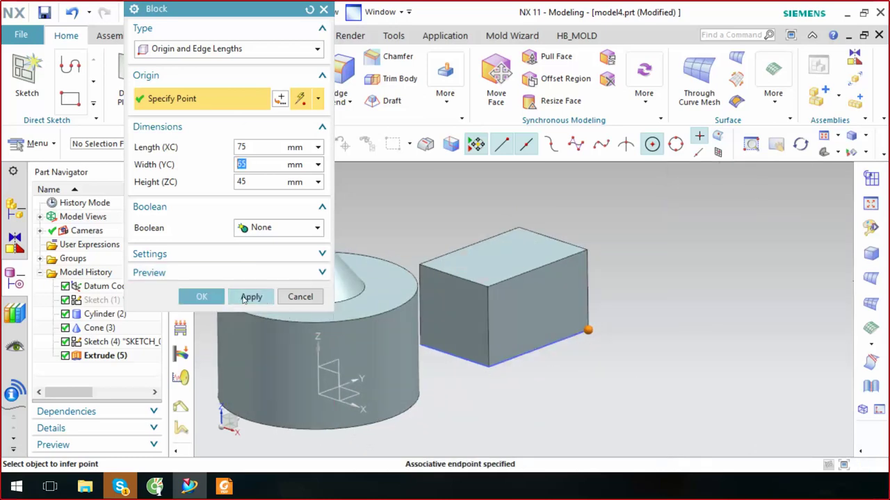
left_click(251, 297)
middle_click_drag(625, 345, 660, 341)
scroll(689, 308, "down", 2)
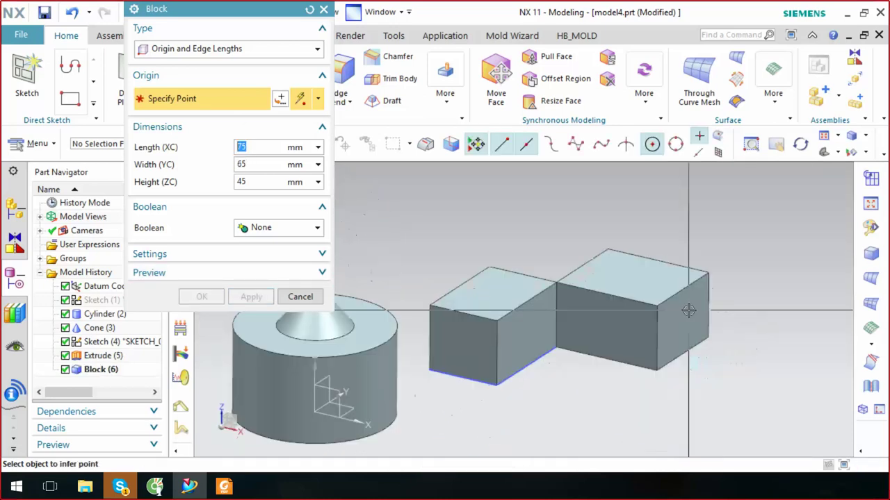
left_click(295, 297)
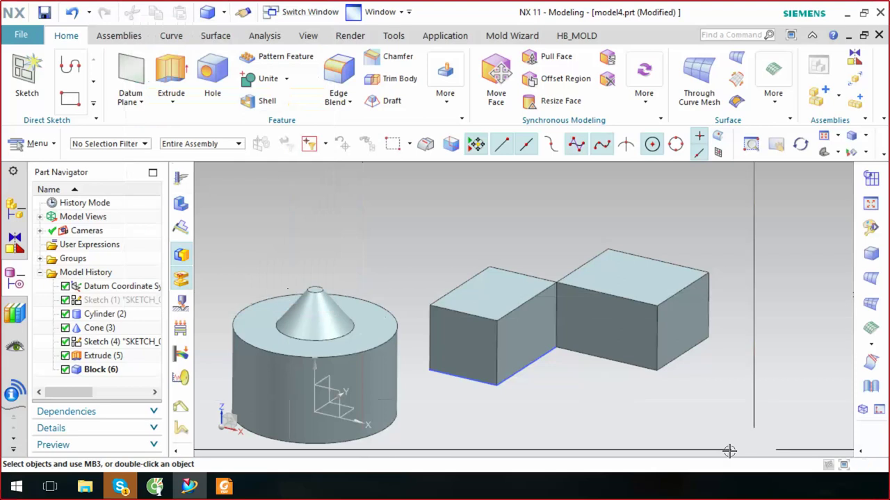
scroll(775, 322, "down", 1)
scroll(653, 366, "down", 1)
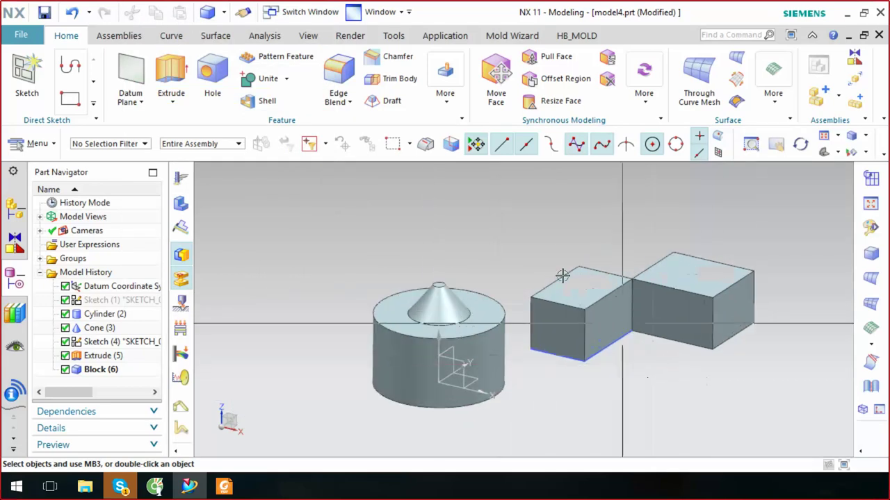
left_click(448, 115)
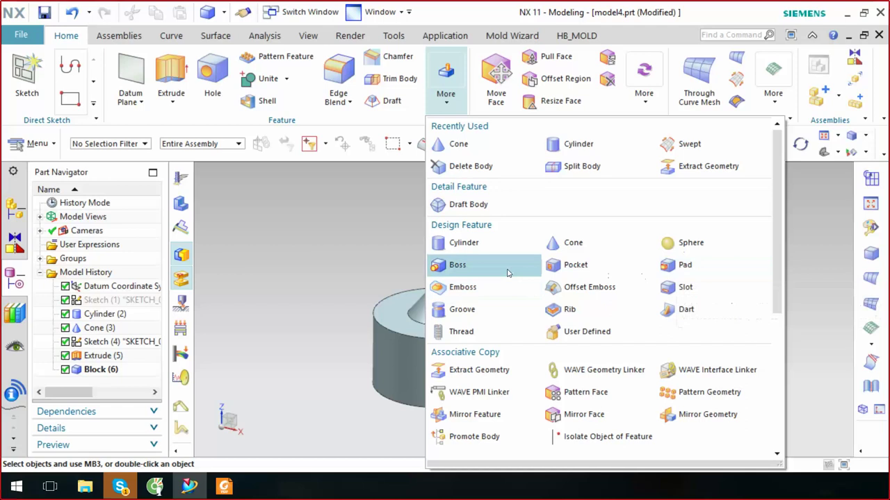
Subtract a 20 mm sphere centred on the right block's top corner
left_click(708, 248)
scroll(708, 248, "up", 3)
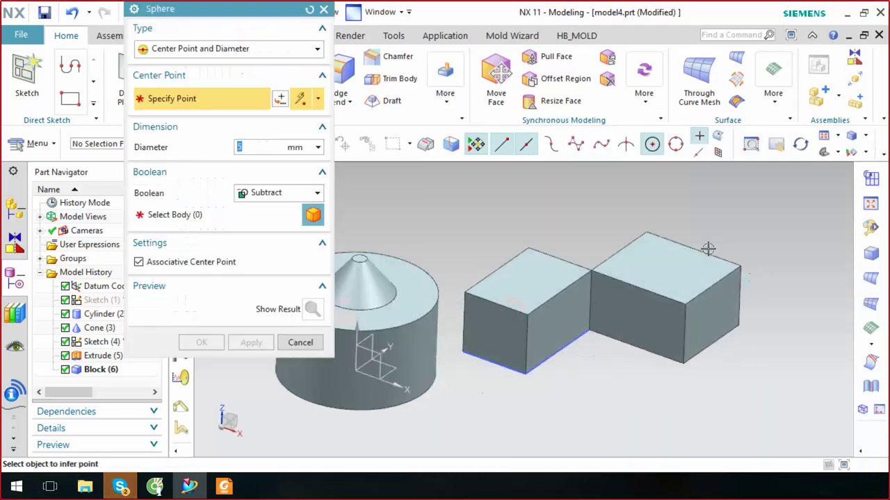
left_click(221, 54)
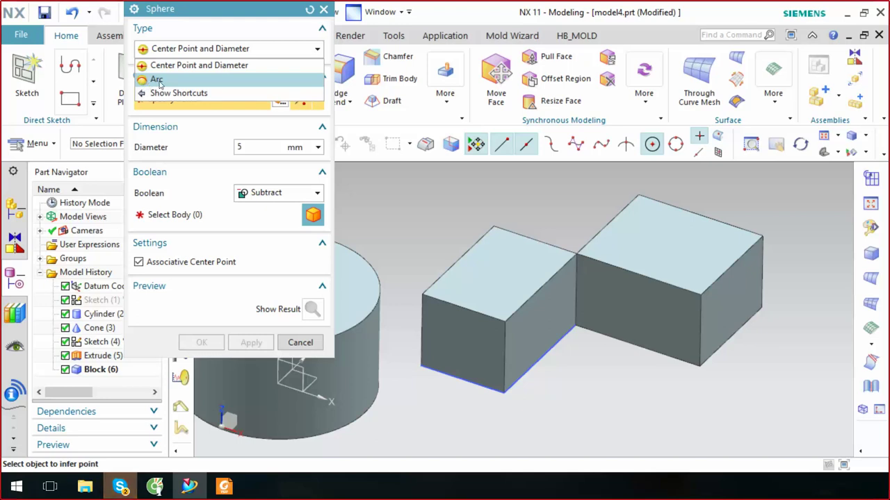
left_click(159, 81)
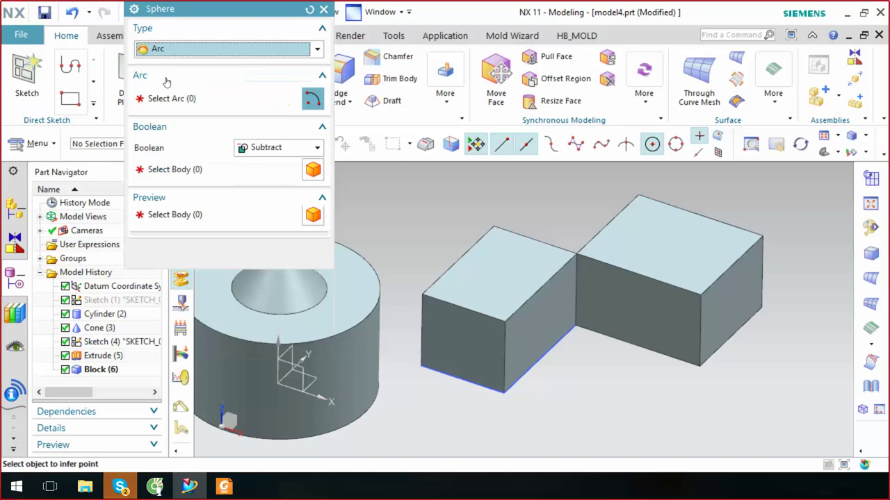
left_click(230, 49)
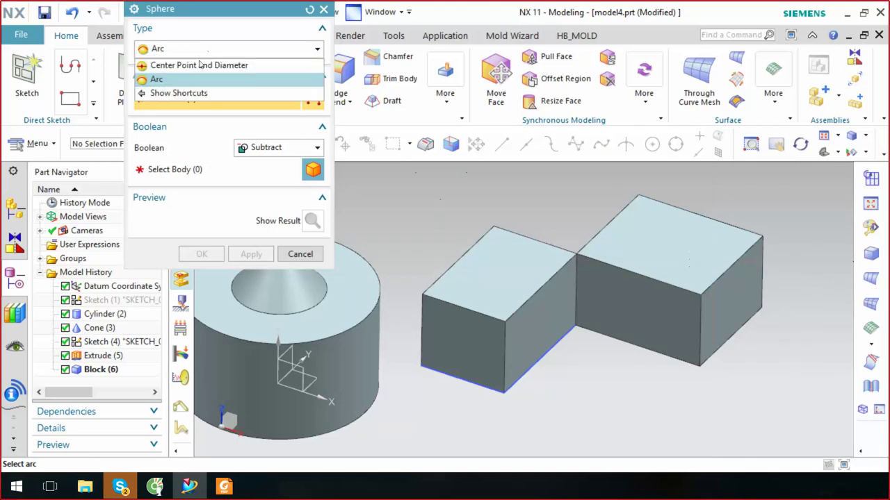
left_click(188, 64)
left_click(701, 295)
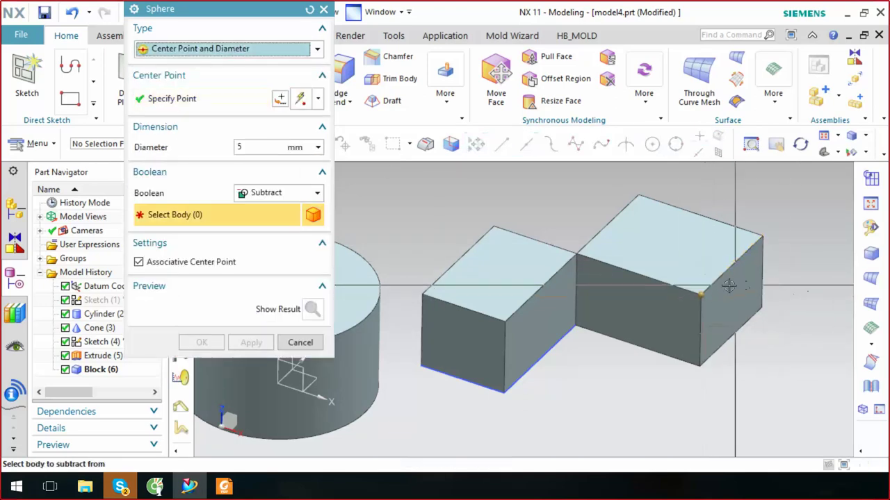
scroll(701, 295, "up", 2)
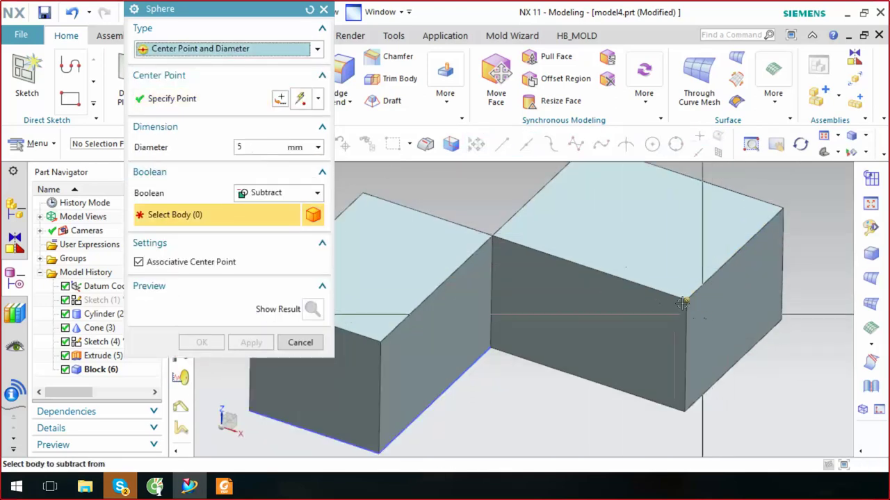
scroll(688, 299, "up", 3)
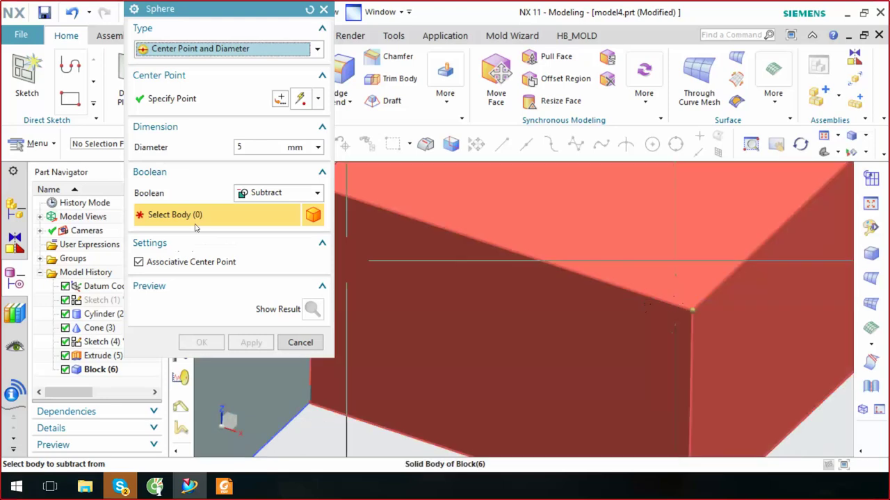
key("Tab")
type("20")
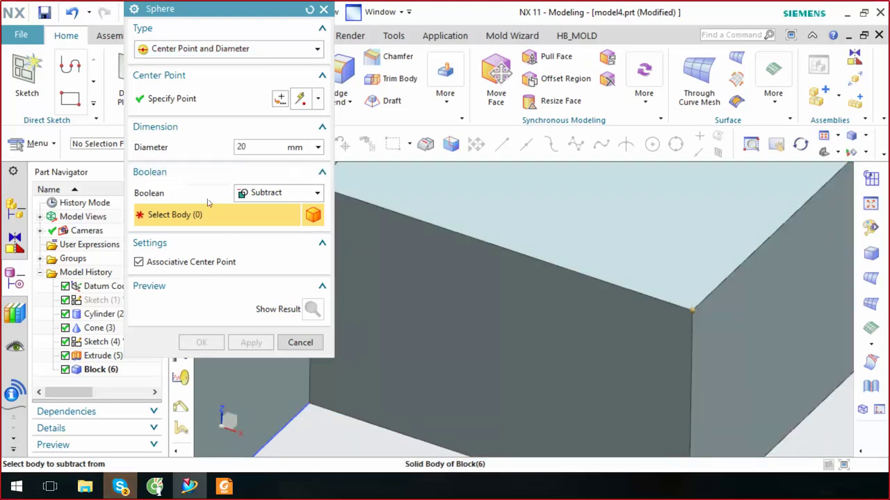
left_click(364, 276)
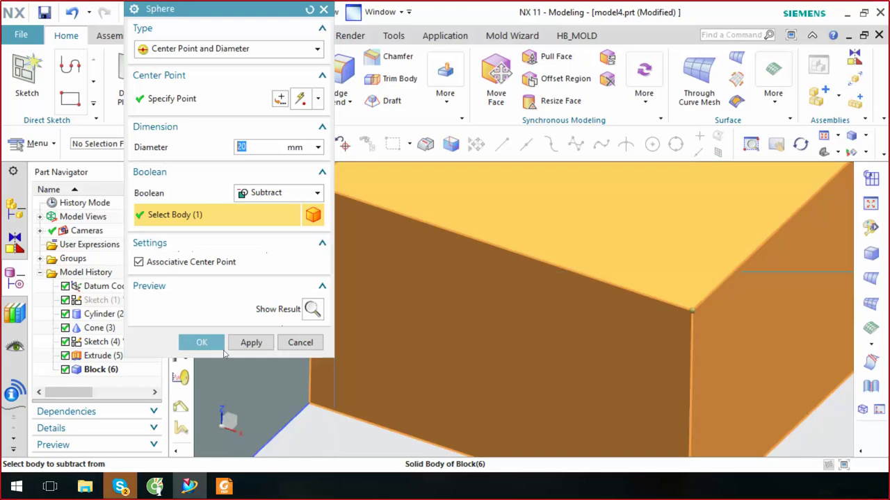
left_click(200, 342)
Start a sketch on the right block's front face
scroll(294, 331, "down", 5)
mouse_move(487, 313)
middle_mouse_down()
mouse_move(647, 292)
mouse_move(554, 316)
middle_mouse_up()
scroll(554, 316, "up", 3)
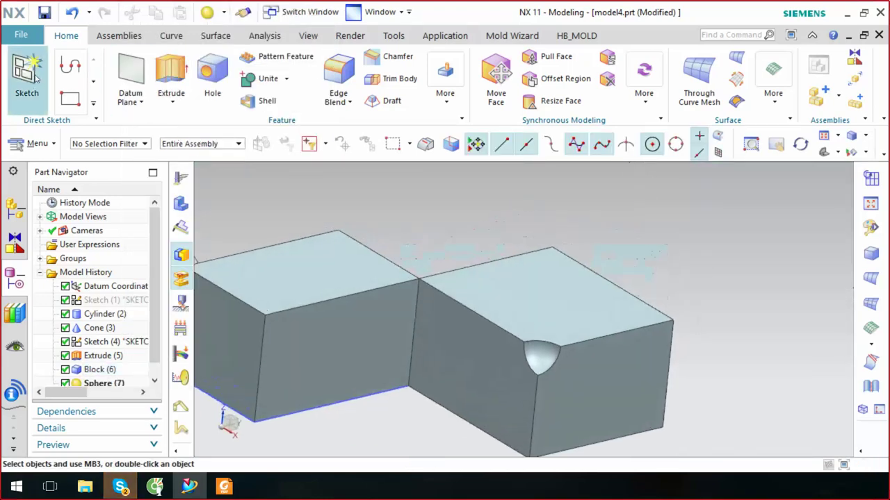
left_click(598, 389)
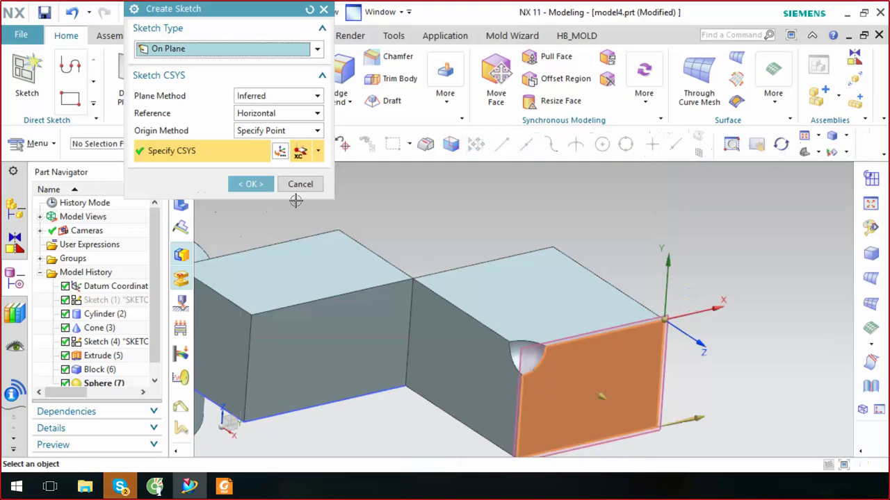
Draw a 90° arc from the sketch origin to the block corner
left_click(251, 184)
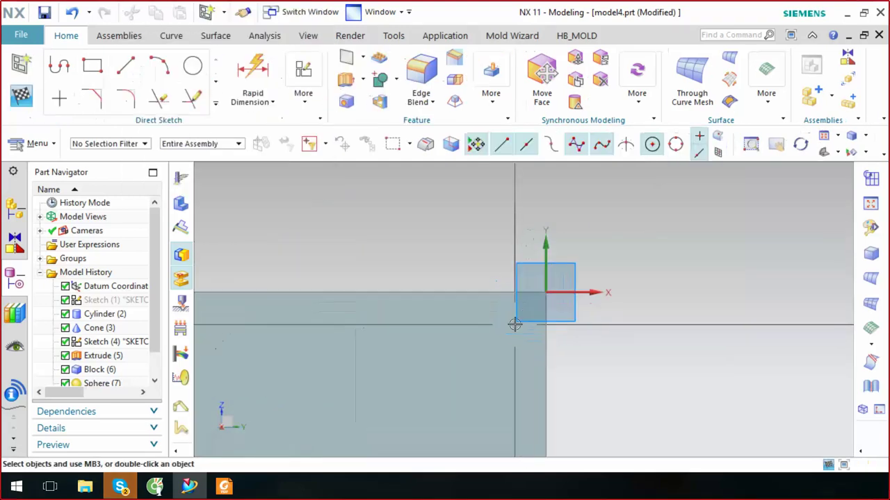
left_click(159, 65)
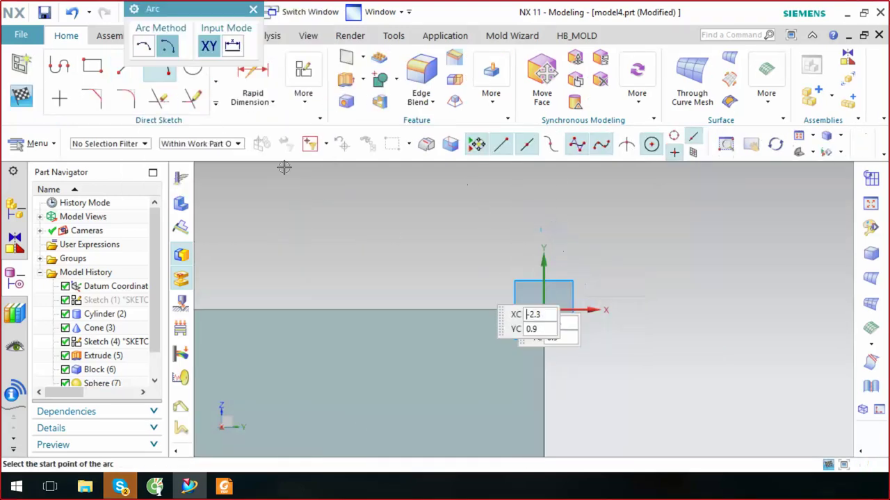
left_click_drag(188, 9, 308, 145)
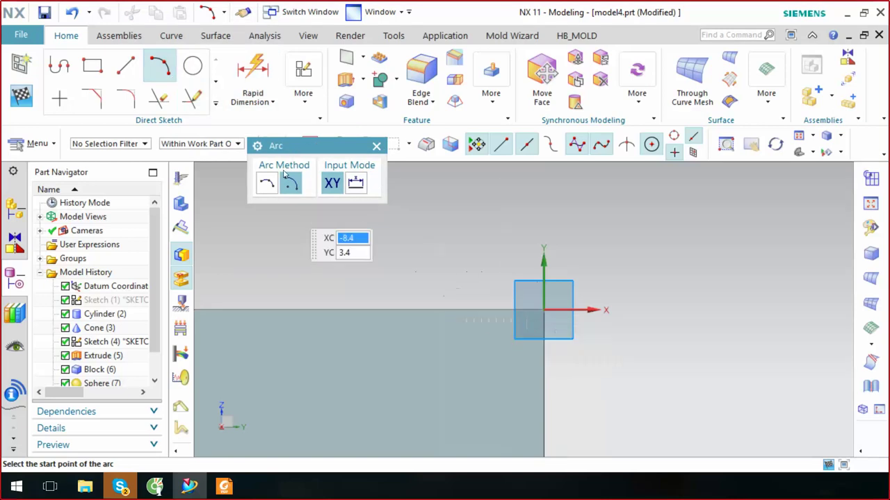
left_click(548, 312)
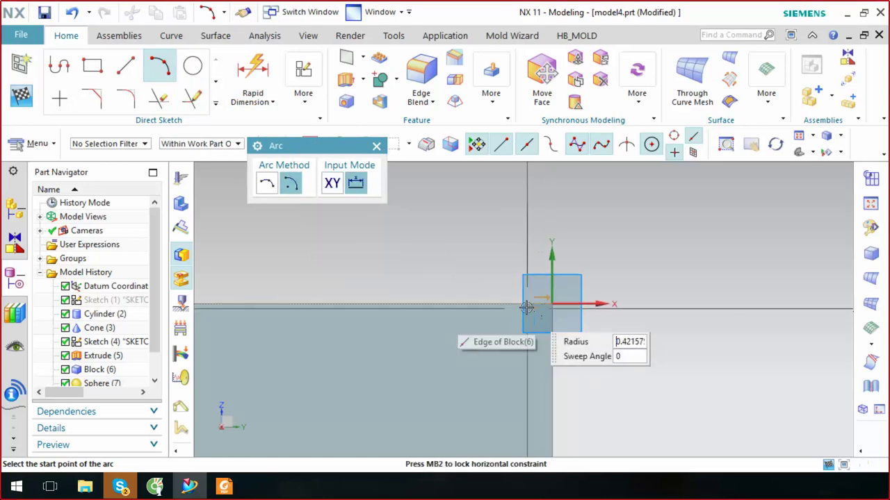
left_click(551, 332)
left_click(604, 334)
right_click(598, 243)
key("Escape")
Dimension the arc to radius 5 and finish the sketch
key("d")
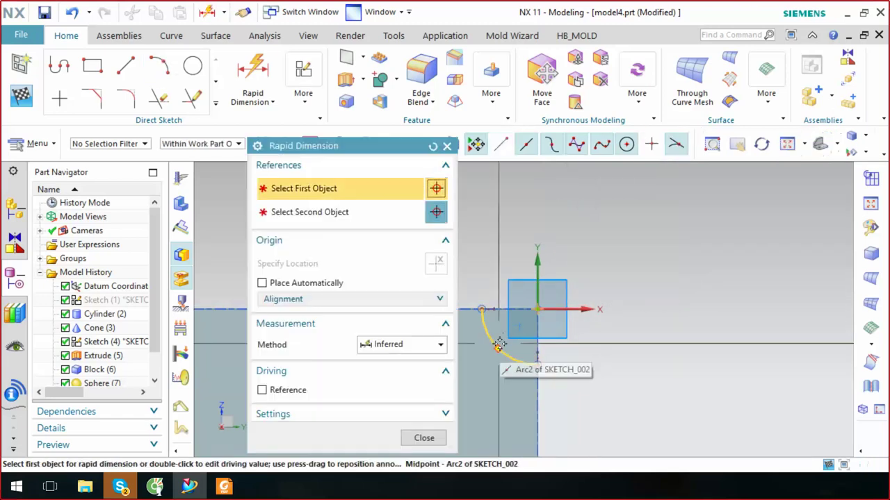
left_click(497, 339)
left_click(485, 355)
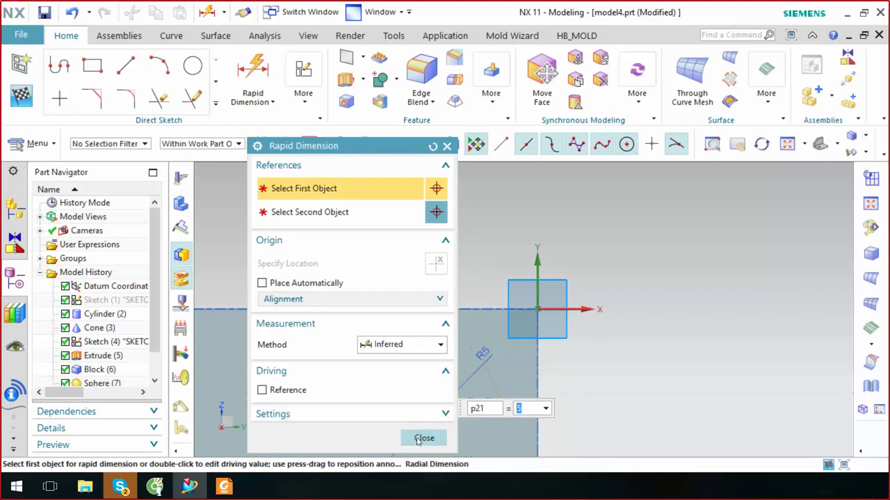
left_click(422, 438)
key("Home")
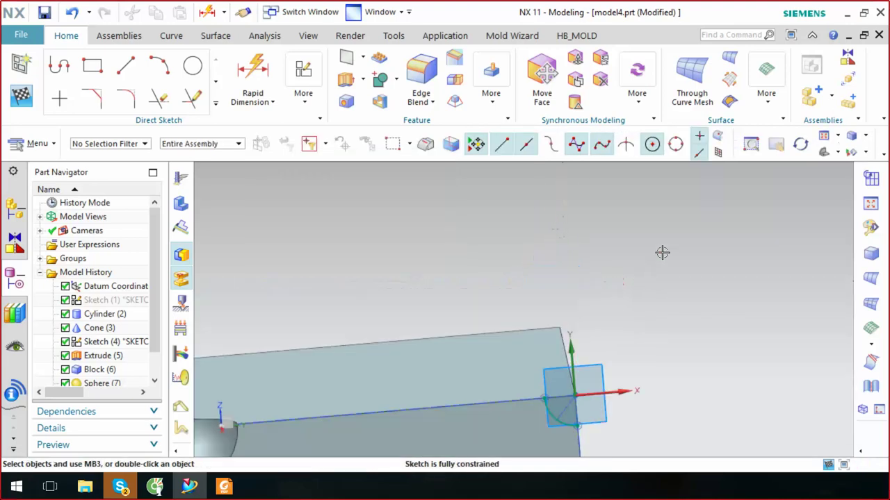
right_click(675, 199)
left_click(699, 118)
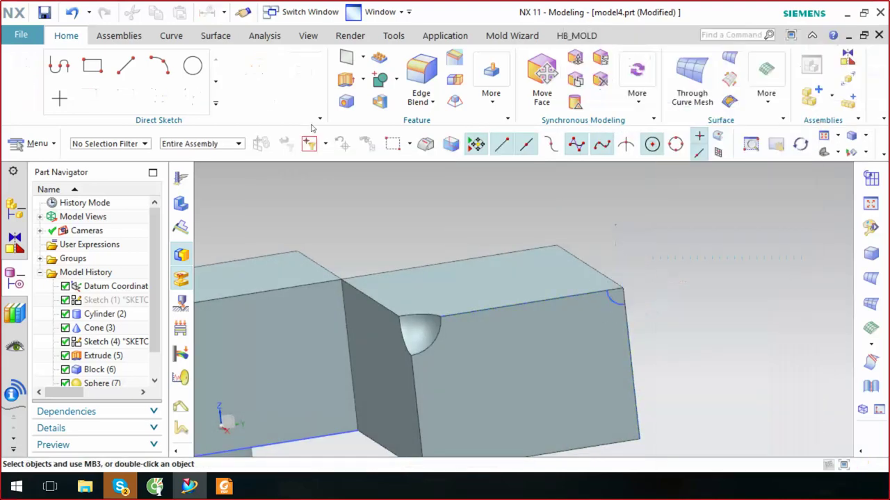
left_click(171, 102)
Revolve the R5 arc 360° about the block edge, subtracting it from the block
left_click(184, 144)
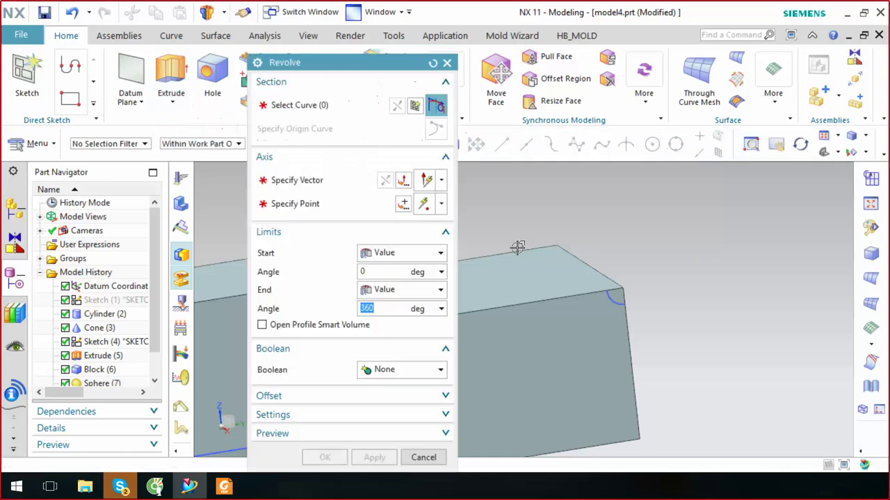
scroll(632, 280, "down", 3)
scroll(545, 276, "down", 2)
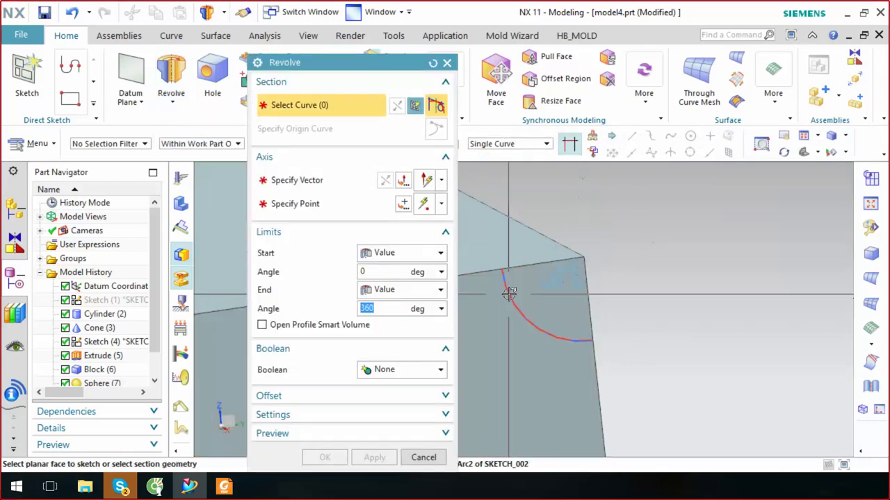
left_click(509, 296)
middle_click(306, 196)
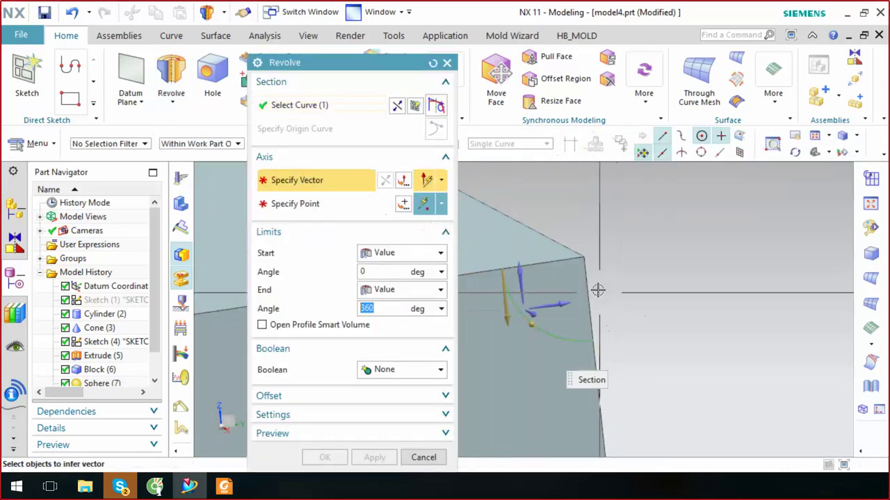
left_click(593, 286)
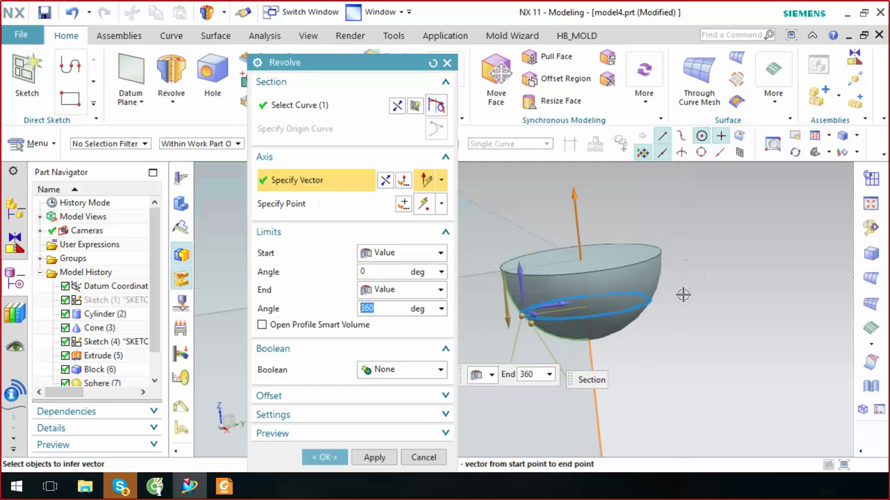
scroll(584, 282, "up", 2)
left_click(400, 370)
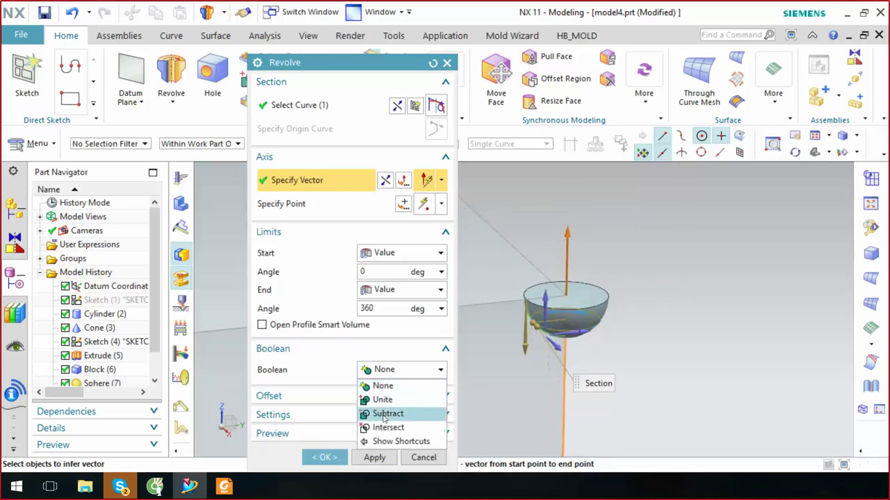
left_click(385, 415)
left_click(515, 367)
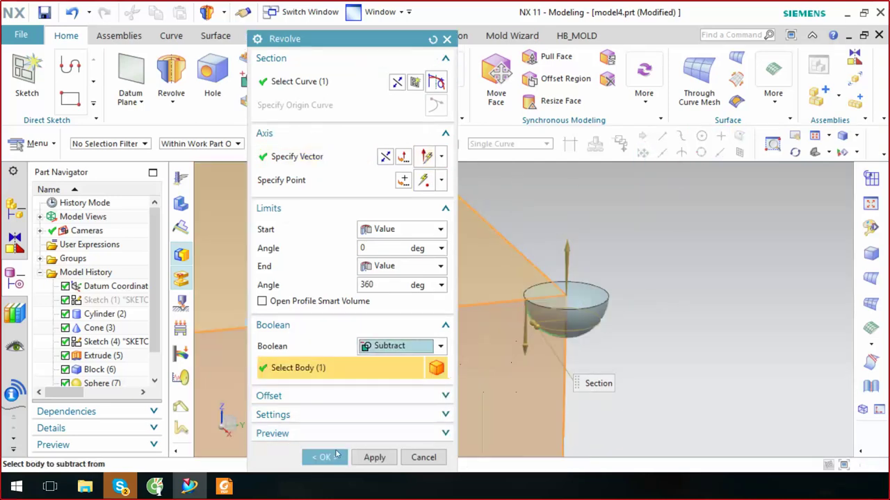
middle_click(391, 435)
scroll(697, 316, "up", 3)
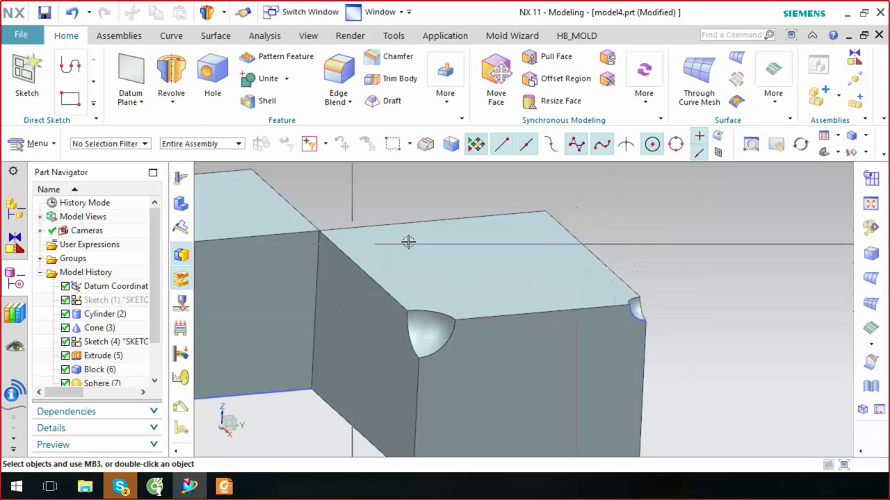
scroll(493, 290, "down", 2)
Orbit and zoom around the model, return to the Home view, and open the More feature gallery
mouse_move(685, 301)
middle_mouse_down()
mouse_move(661, 310)
mouse_move(725, 322)
middle_mouse_up()
scroll(599, 368, "up", 2)
scroll(602, 378, "up", 2)
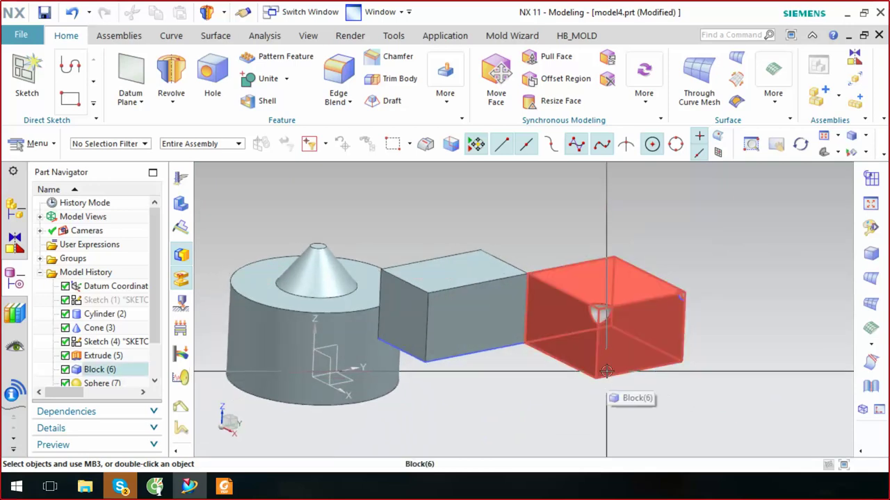
key("Home")
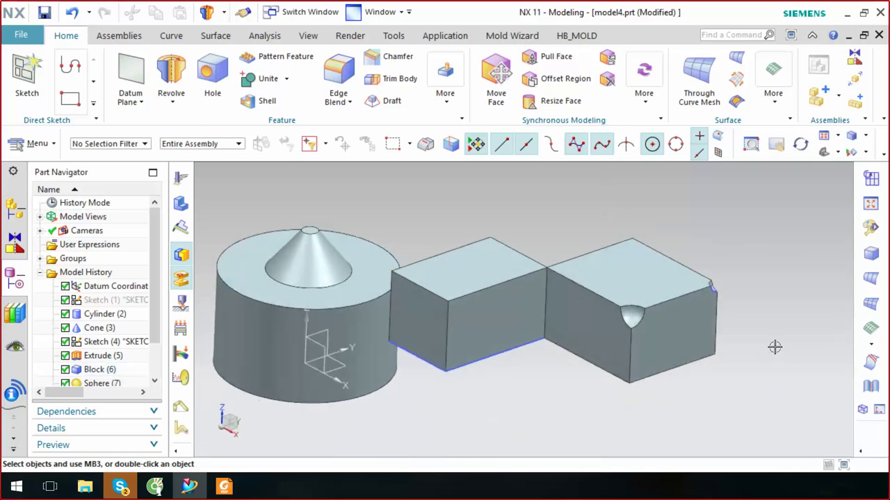
scroll(472, 237, "down", 2)
scroll(458, 228, "up", 2)
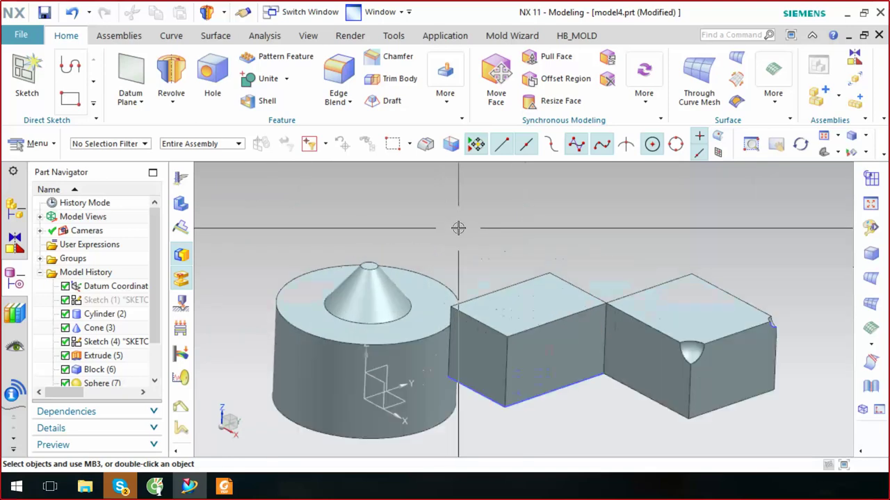
middle_click_drag(458, 228, 479, 329)
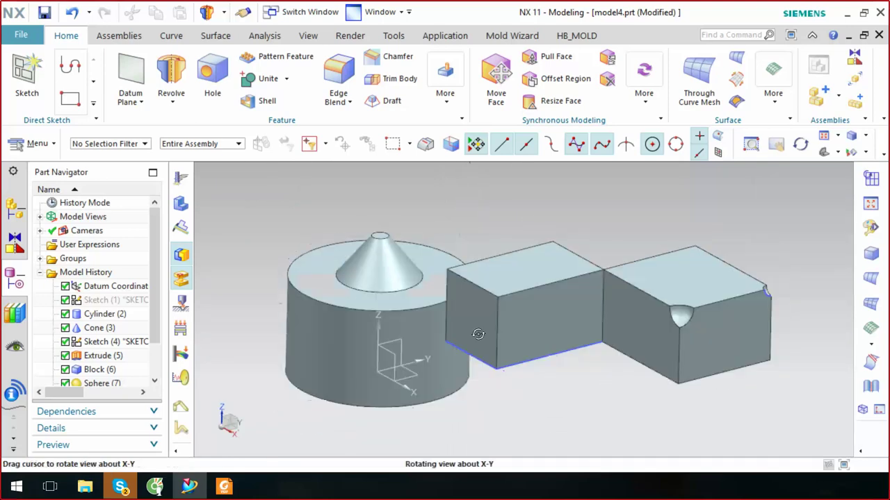
left_click(444, 77)
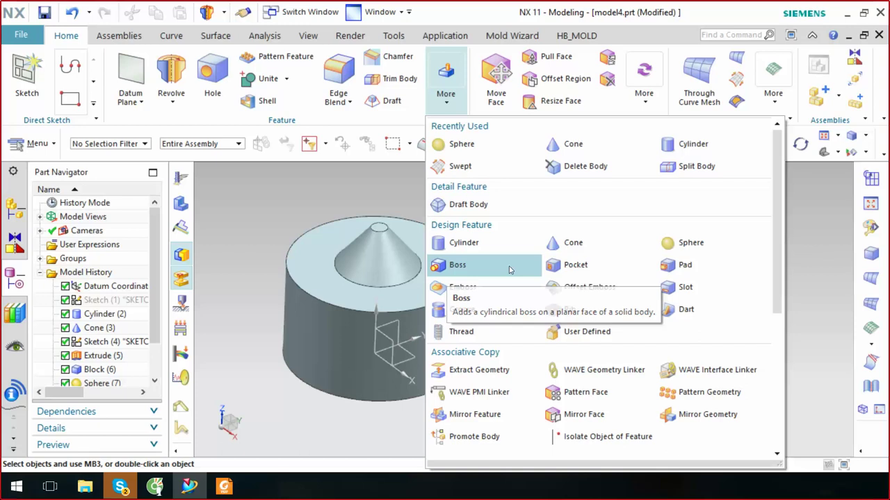
Pick the right block's top face for a boss, then cancel the boss without creating it
left_click(509, 270)
scroll(693, 290, "up", 3)
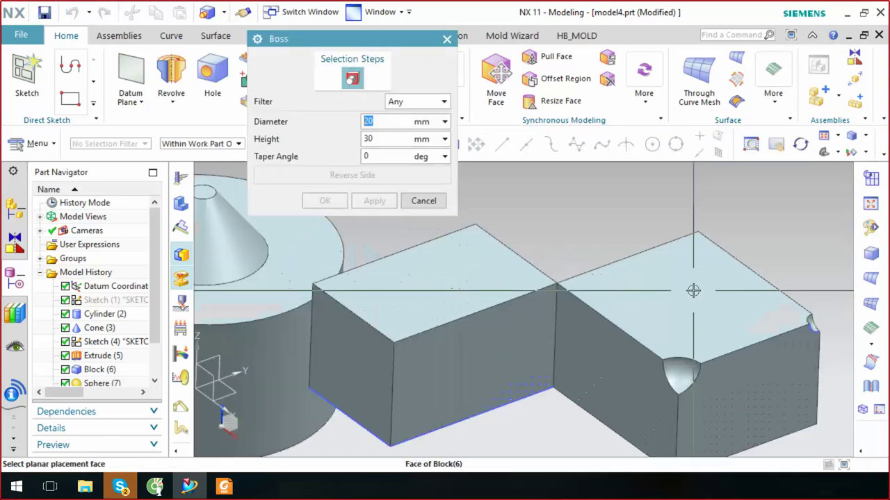
left_click(689, 294)
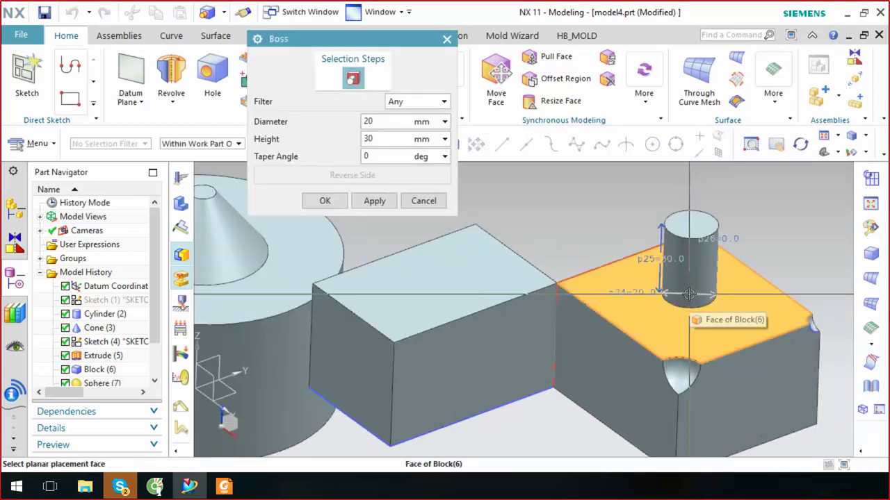
left_click(423, 201)
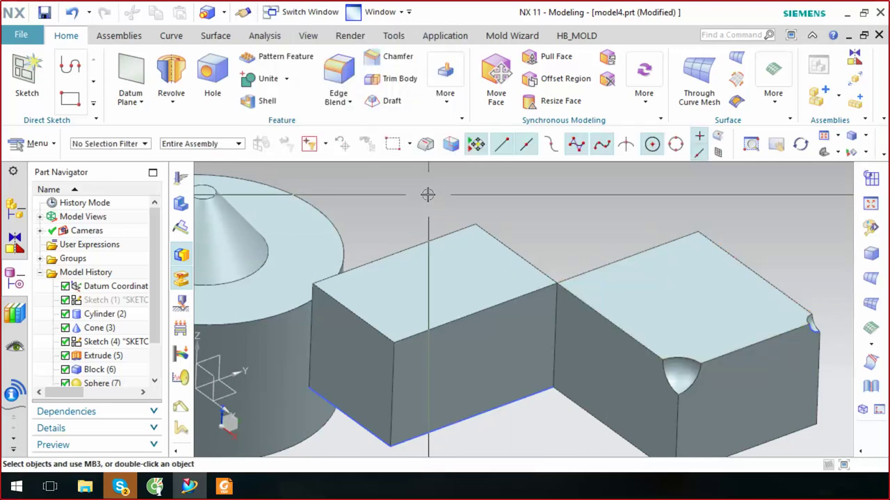
left_click(433, 105)
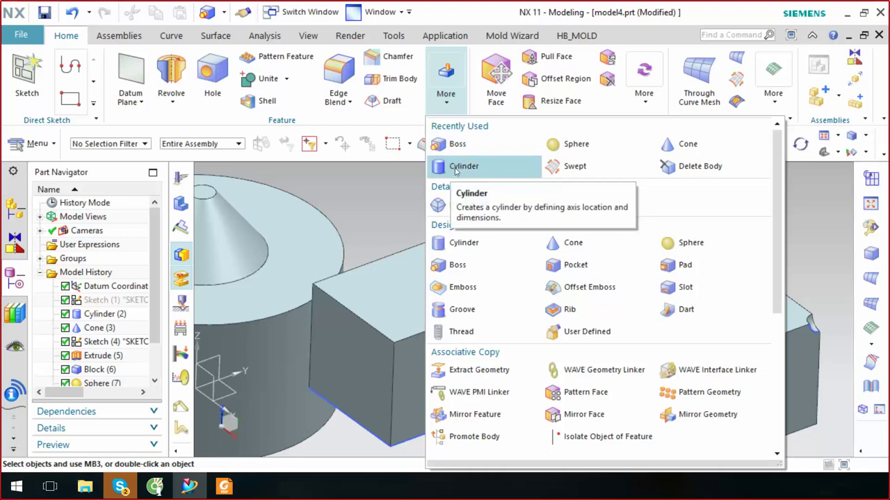
left_click(457, 170)
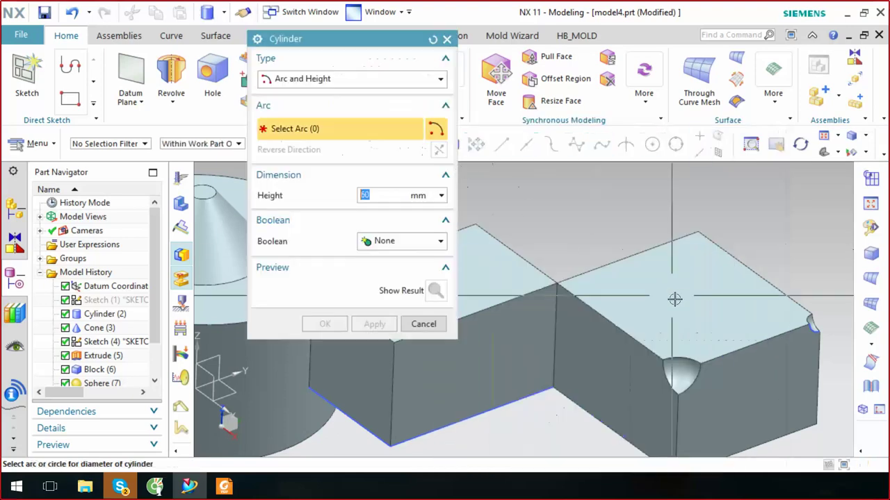
scroll(668, 278, "up", 3)
scroll(542, 250, "up", 2)
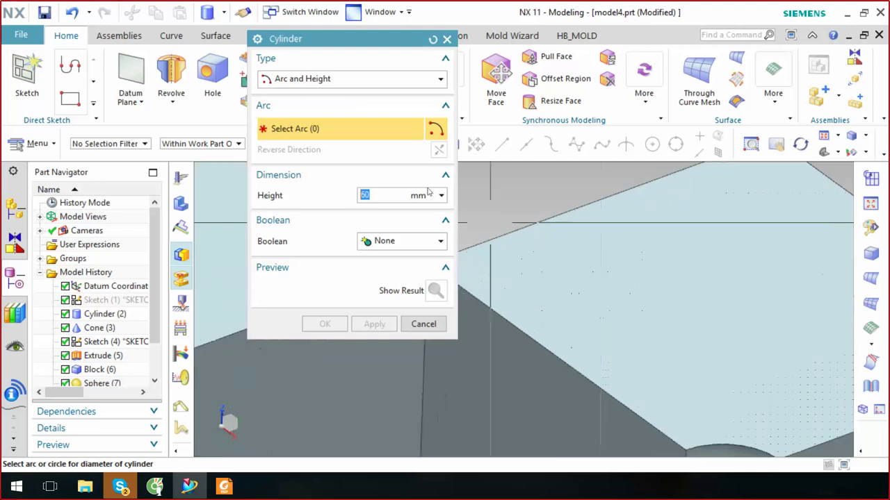
left_click(351, 79)
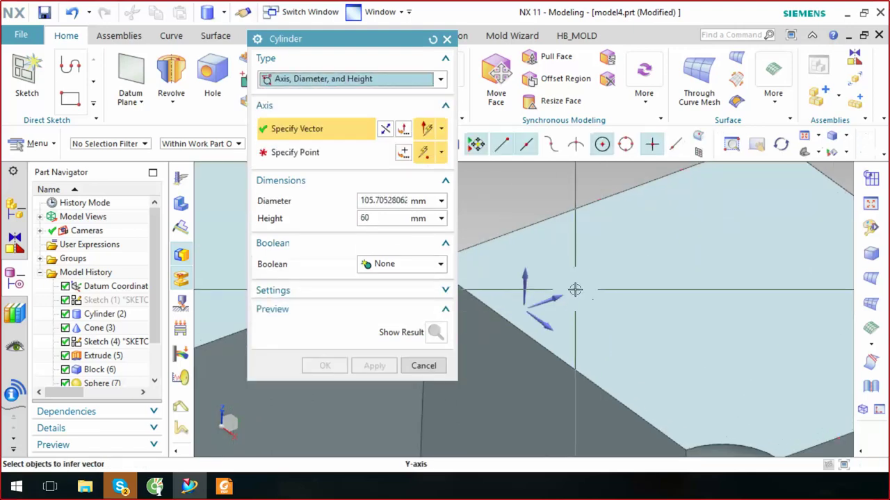
left_click(576, 284)
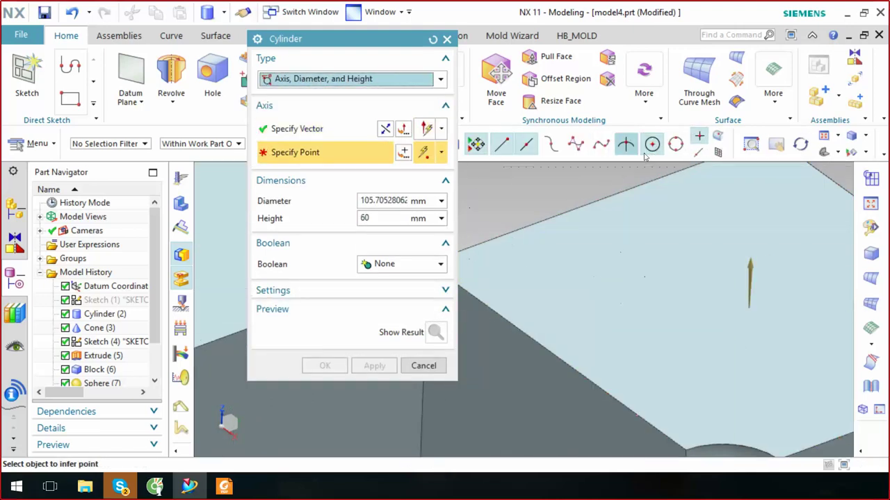
left_click(566, 279)
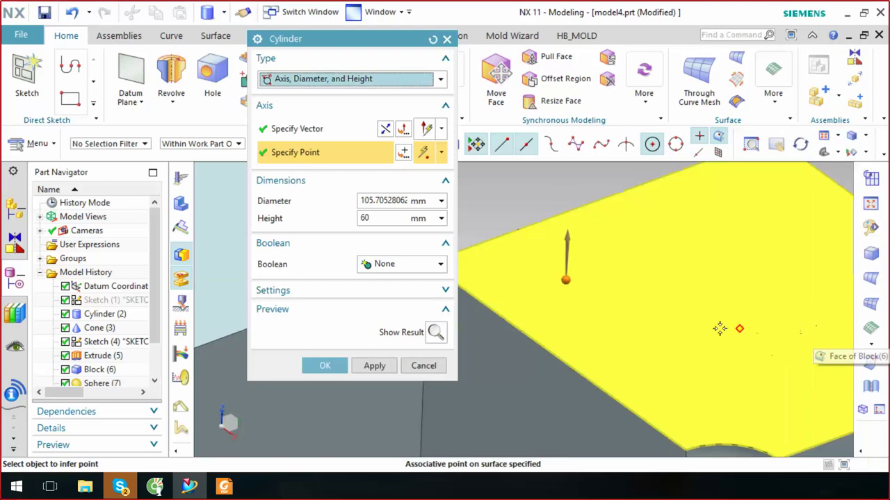
left_click(436, 333)
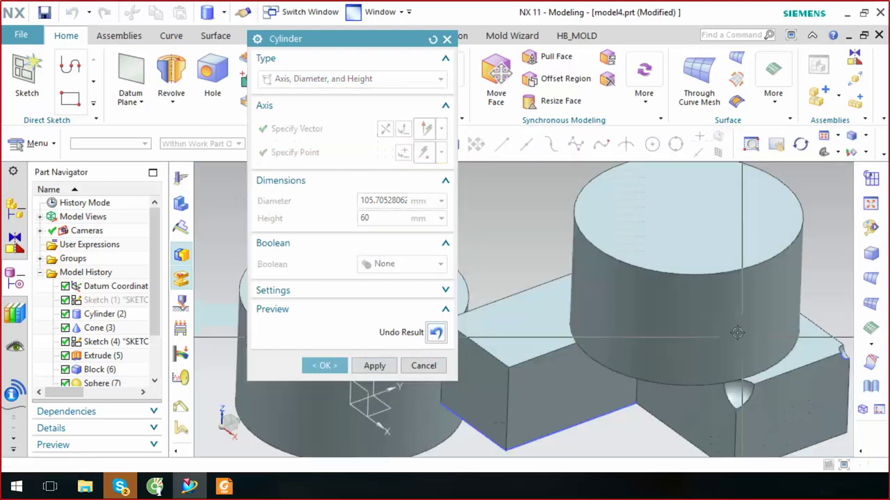
left_click(436, 332)
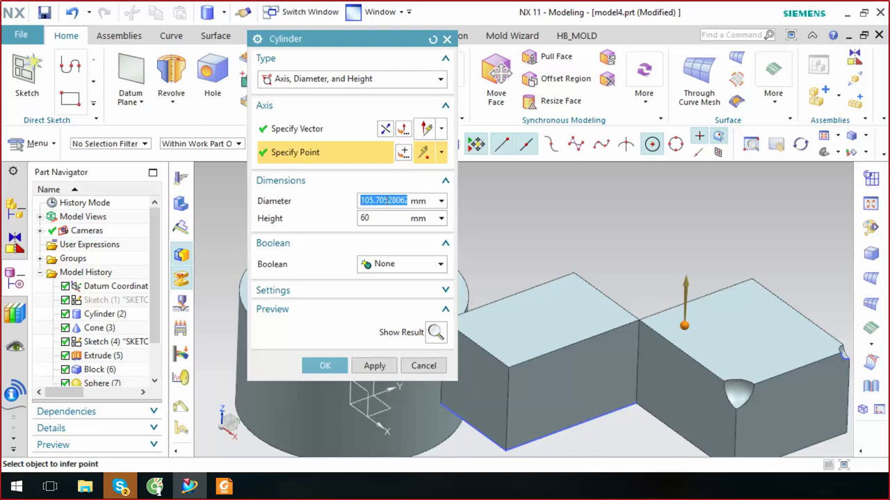
left_click(402, 200)
type("20")
left_click(435, 332)
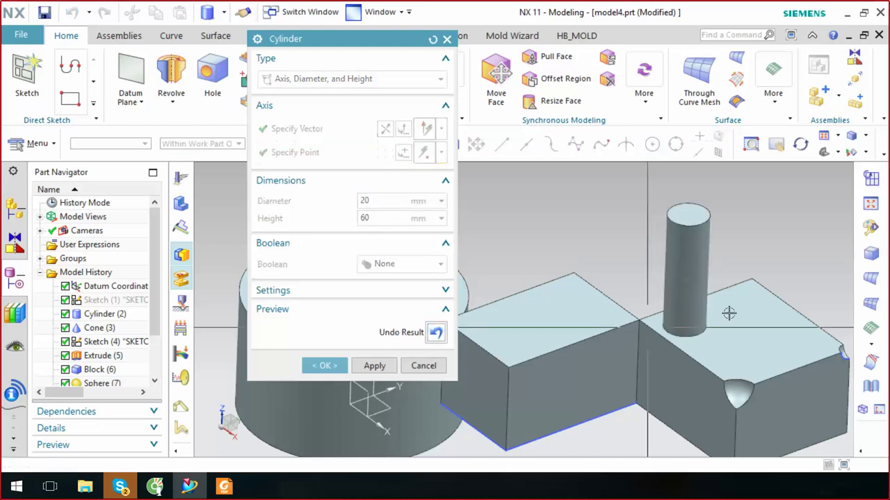
scroll(598, 330, "up", 5)
scroll(598, 330, "down", 2)
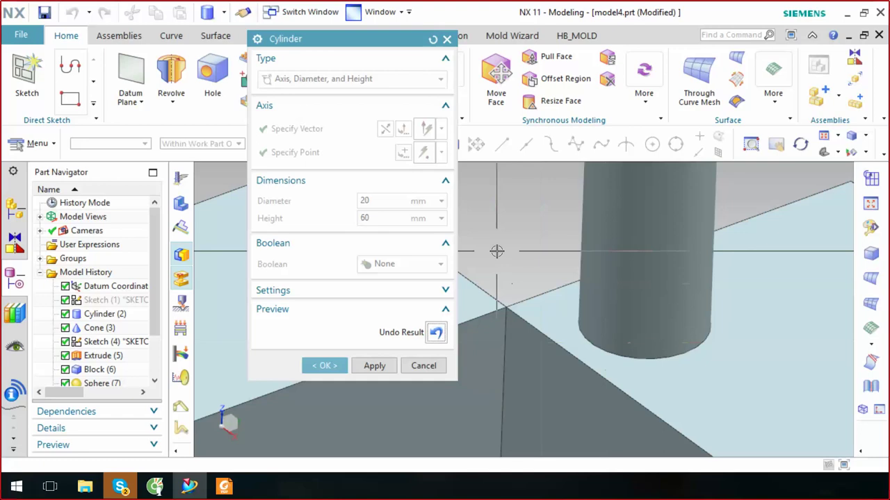
left_click(424, 366)
scroll(547, 247, "down", 5)
scroll(547, 246, "up", 2)
left_click(446, 87)
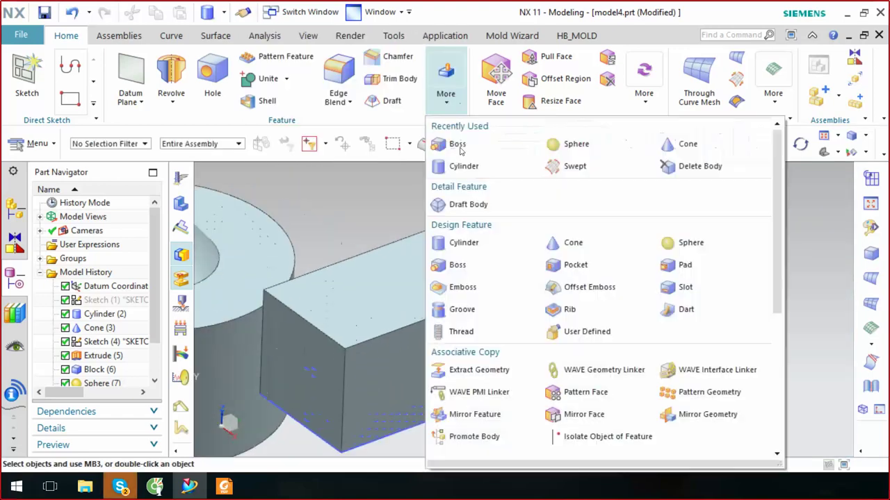
Place a boss on the right block's top face: diameter 20 mm, height 30 mm, taper 3°
left_click(458, 267)
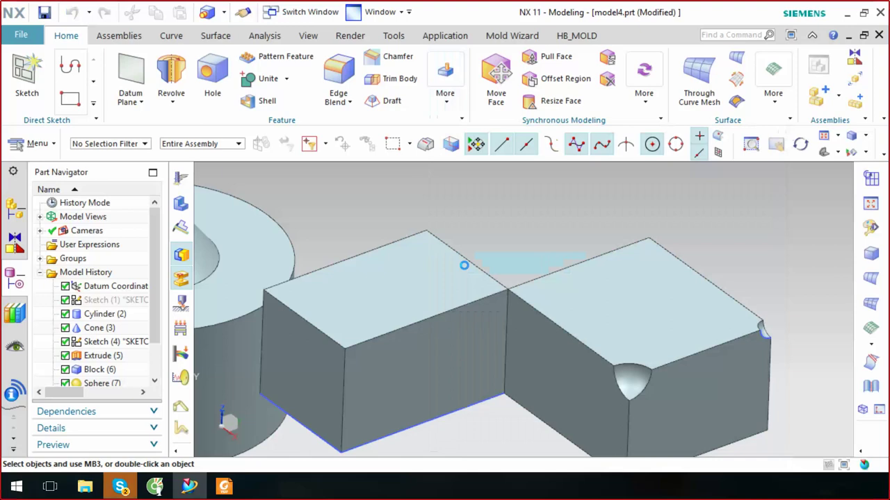
scroll(480, 266, "up", 2)
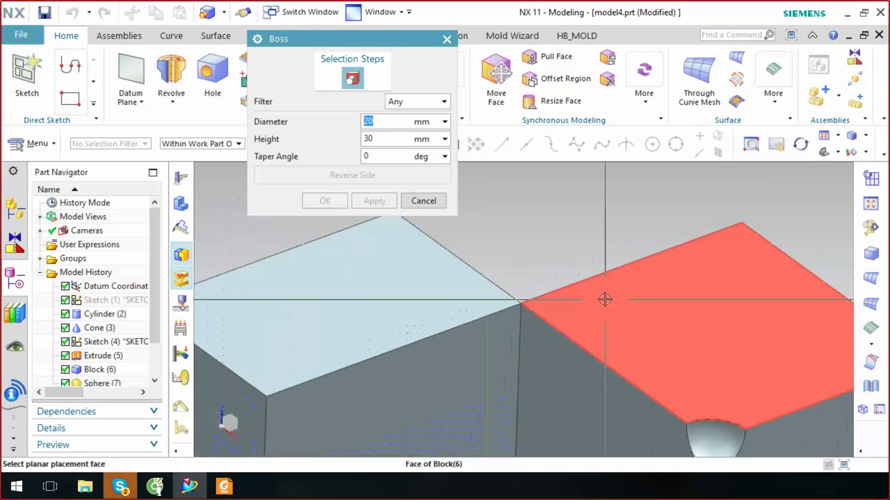
left_click(604, 298)
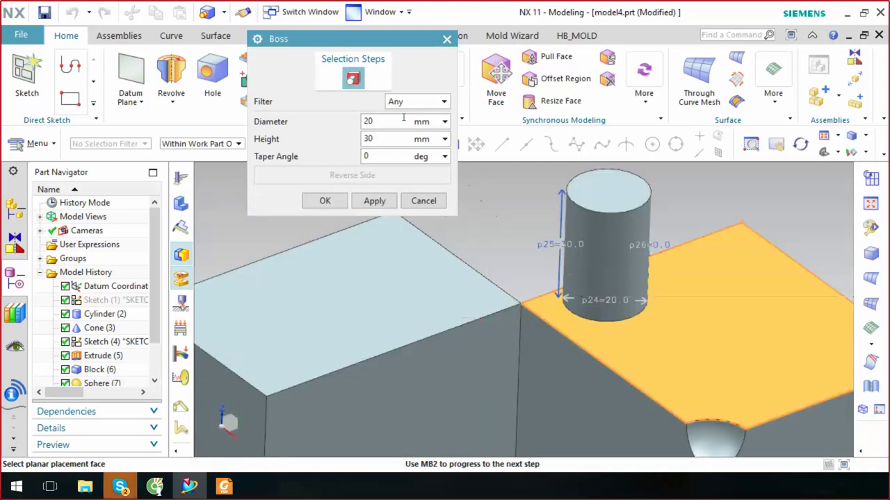
left_click(363, 139)
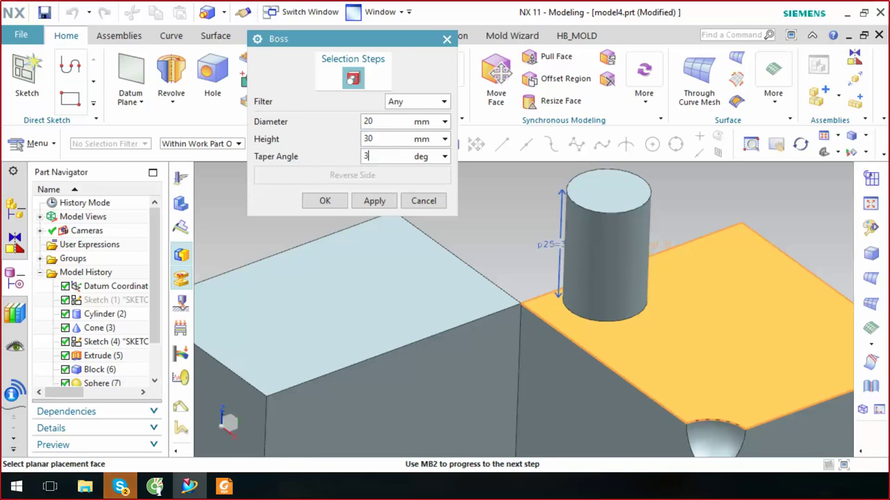
key("Return")
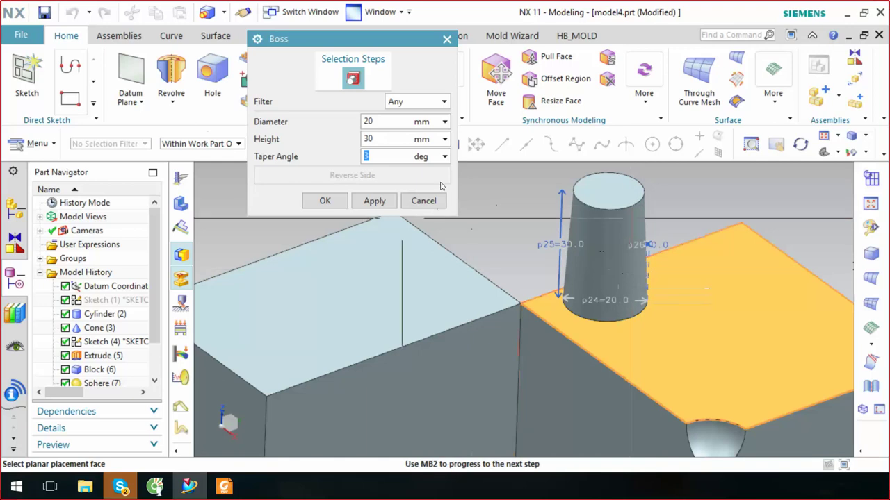
left_click(337, 202)
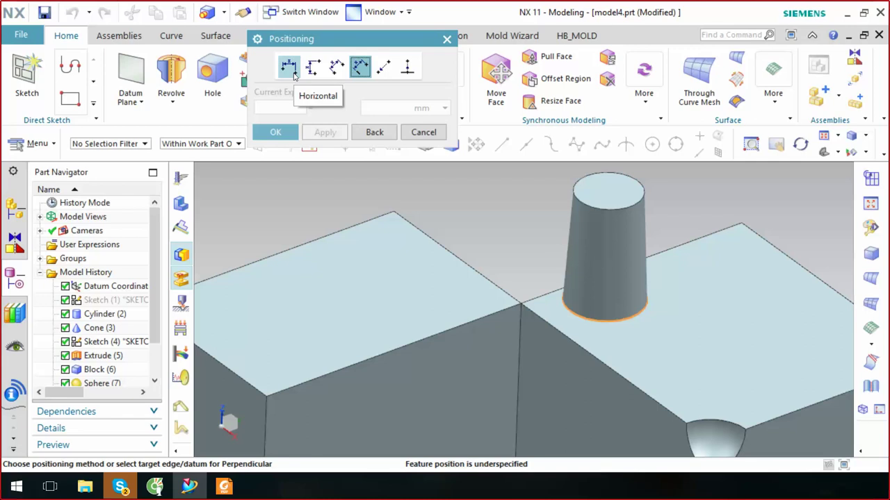
Position the tapered boss 15 mm and 20 mm from two block edges with distance dimensions
left_click(294, 75)
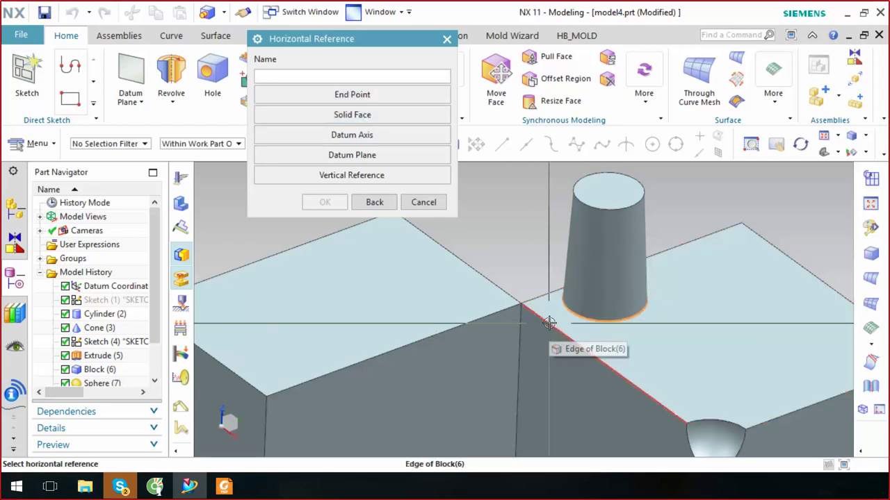
left_click(549, 323)
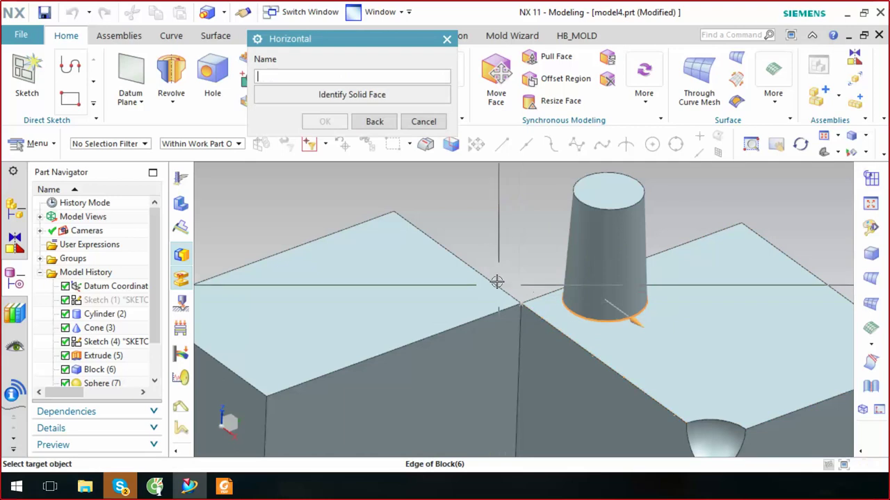
left_click(548, 322)
scroll(524, 281, "up", 2)
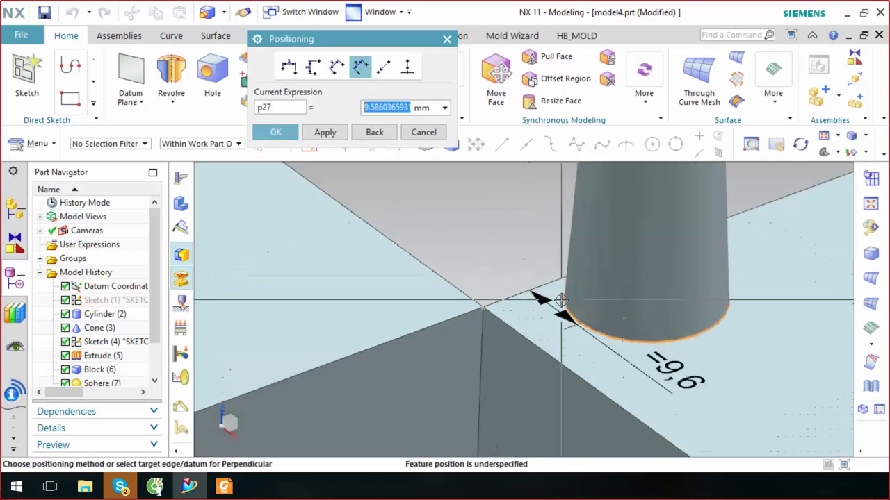
scroll(561, 301, "down", 2)
middle_click_drag(561, 300, 594, 327)
scroll(594, 327, "up", 2)
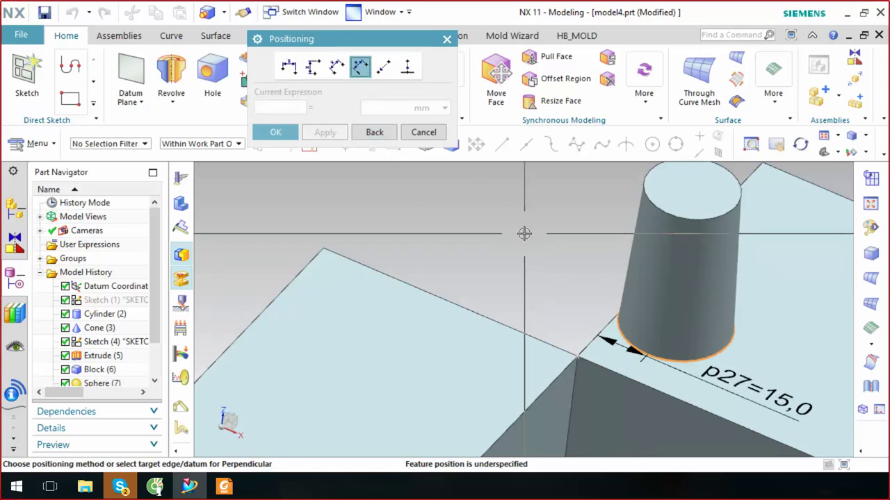
scroll(556, 258, "down", 2)
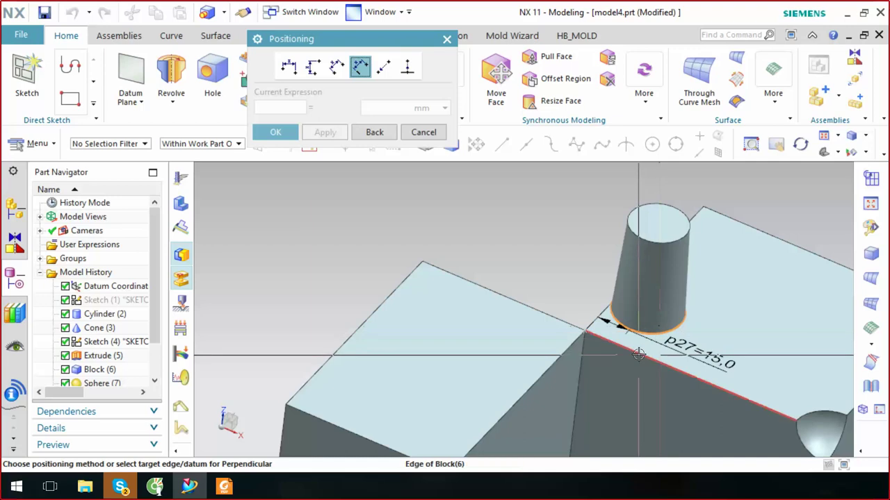
left_click(638, 356)
scroll(761, 391, "up", 1)
scroll(736, 352, "up", 2)
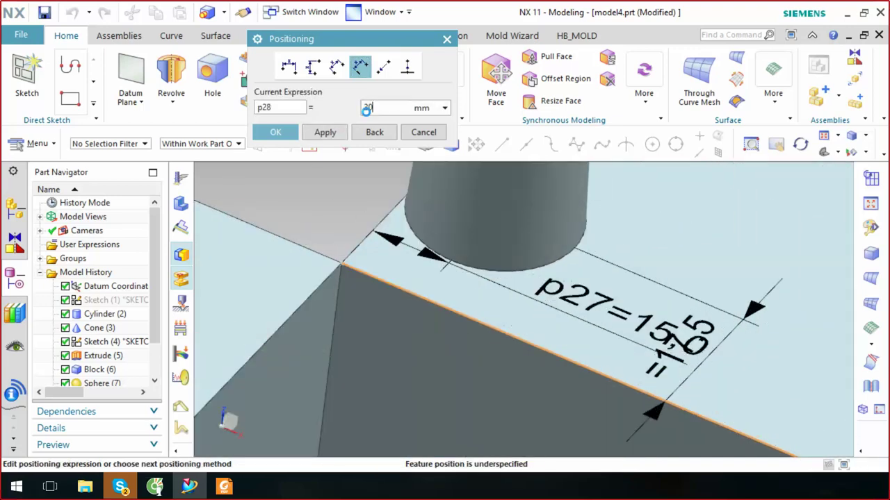
left_click(318, 136)
scroll(456, 288, "down", 2)
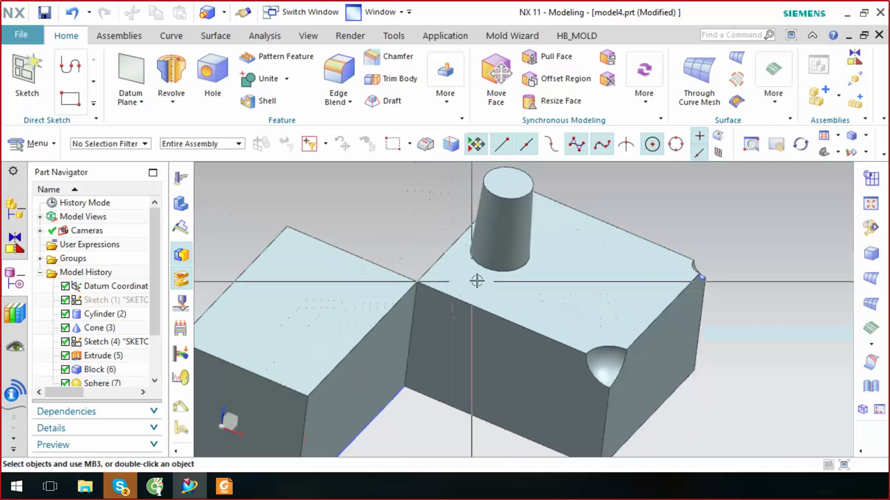
Zoom out, then start a sketch and close its setup without creating one
scroll(495, 299, "up", 3)
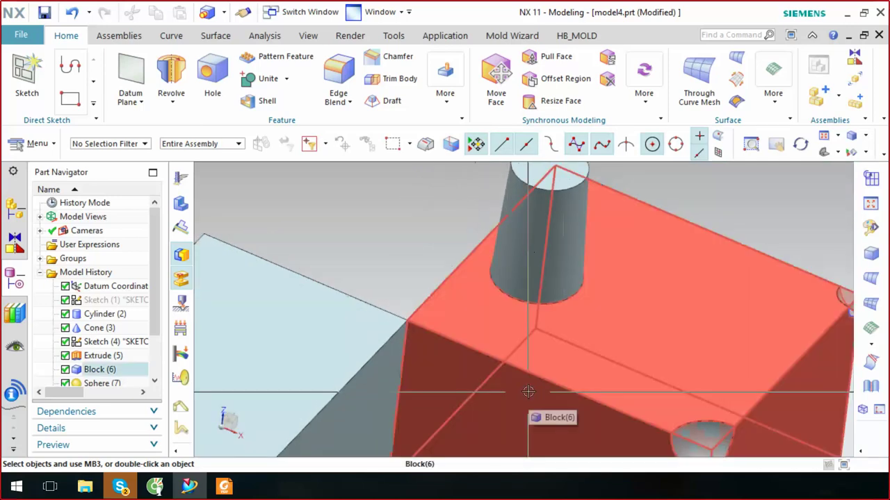
scroll(528, 394, "down", 2)
scroll(528, 394, "up", 1)
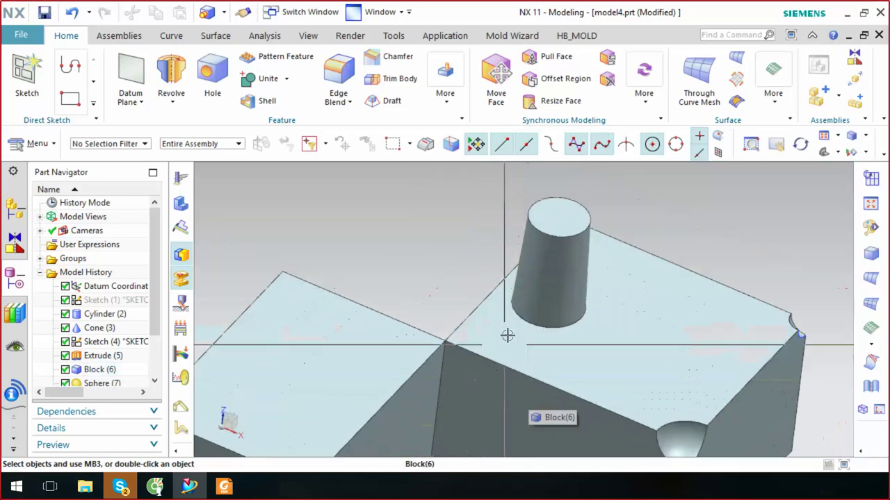
scroll(490, 357, "up", 2)
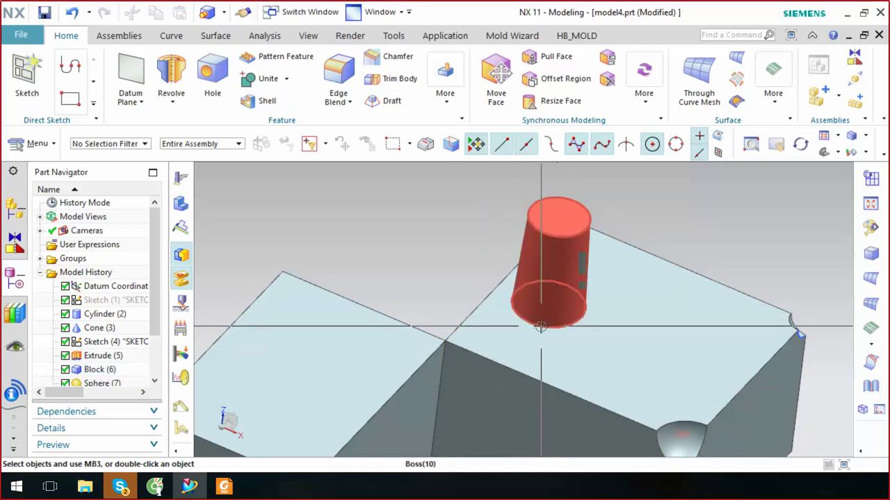
left_click(27, 77)
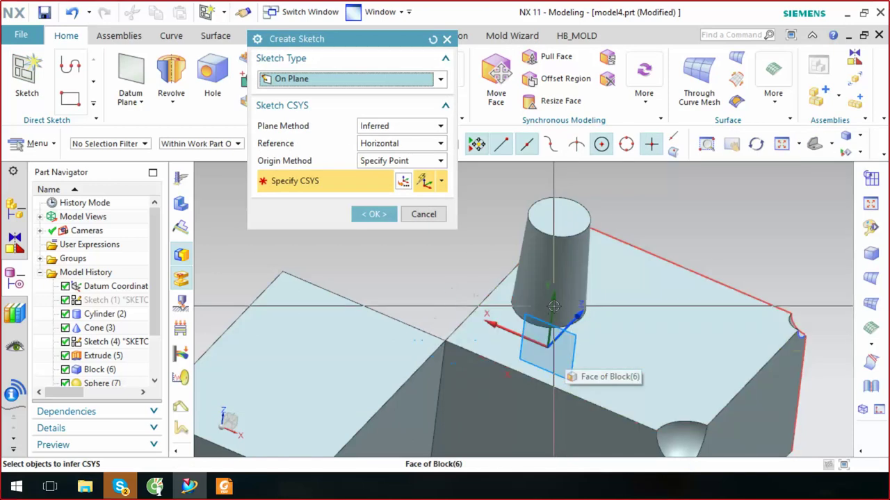
left_click(419, 214)
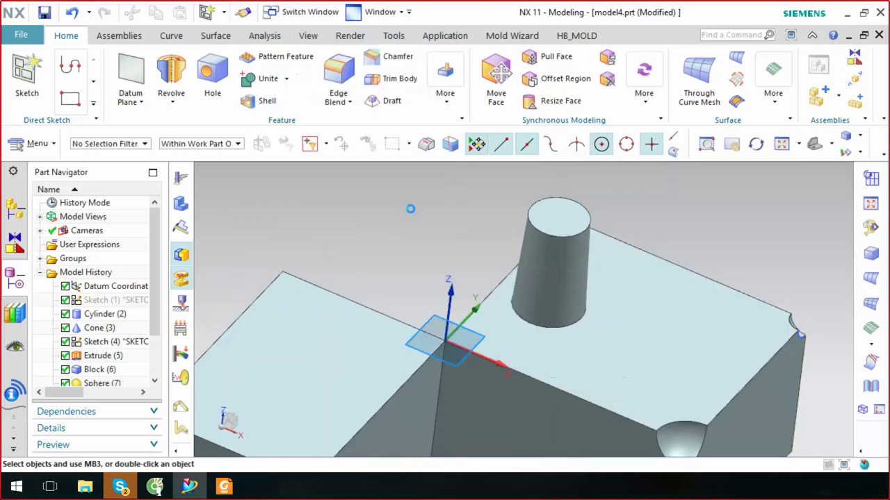
Bring up the More feature gallery on the Home tab
scroll(549, 230, "up", 2)
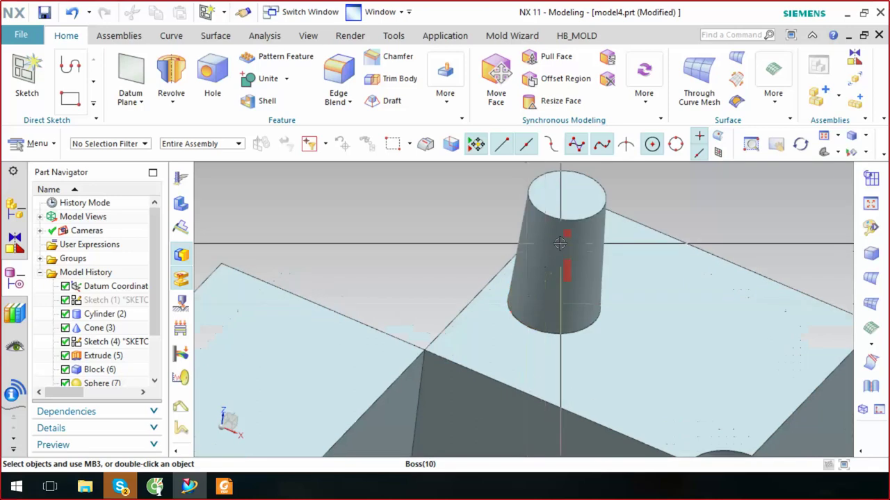
scroll(528, 301, "down", 2)
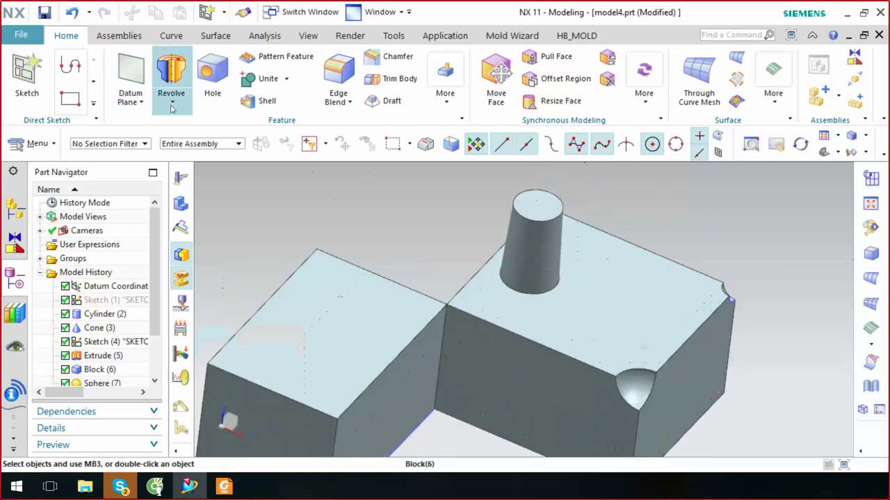
left_click(445, 98)
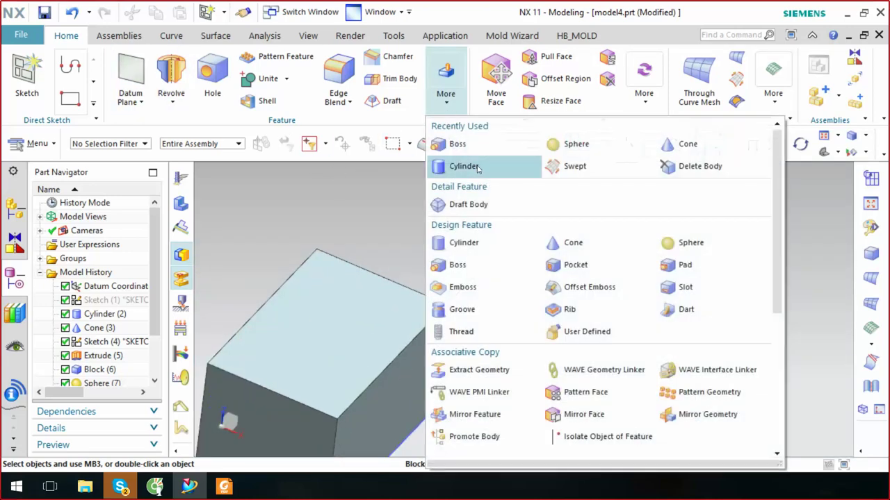
Start an Axis, Diameter and Height cylinder normal to the right block's top face
left_click(464, 166)
scroll(606, 287, "up", 2)
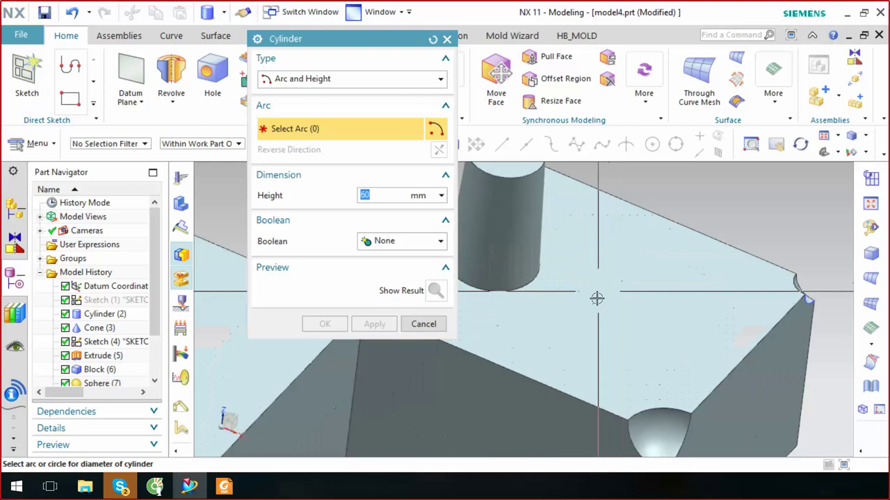
scroll(596, 292, "down", 1)
left_click(376, 79)
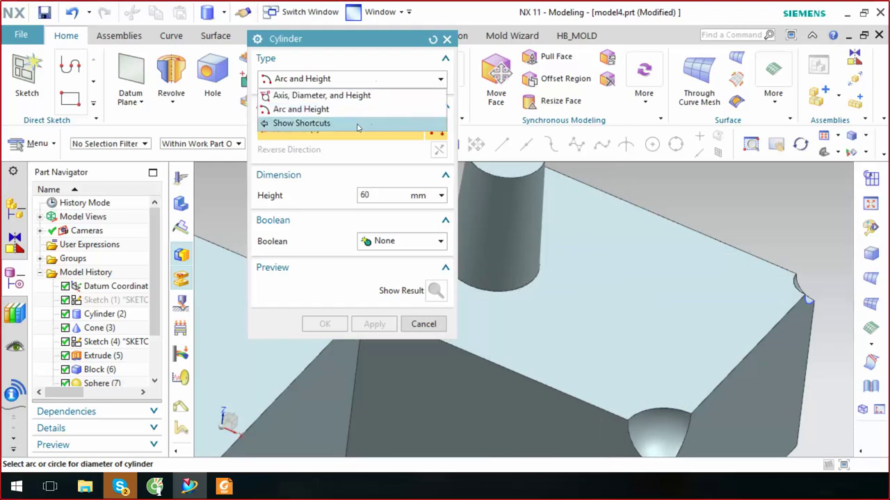
left_click(313, 96)
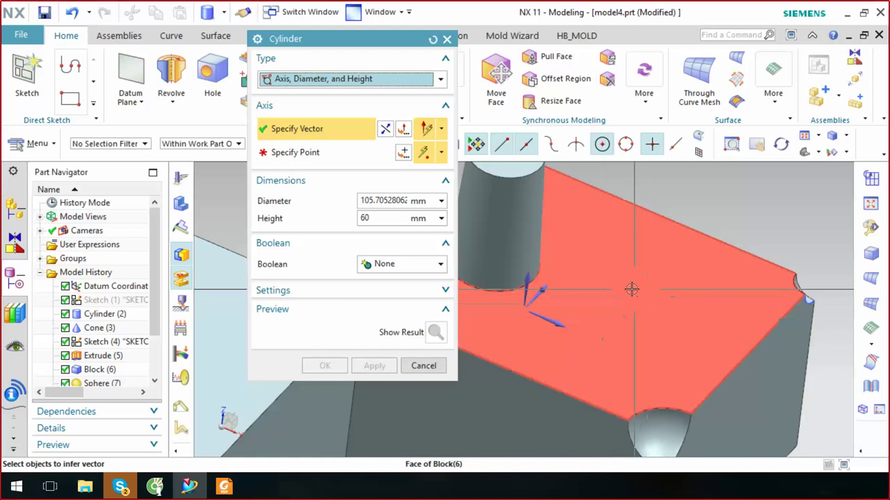
left_click(626, 285)
Try defining the cylinder's axis point as the midpoint between two block edge points
scroll(675, 289, "down", 2)
scroll(666, 296, "up", 1)
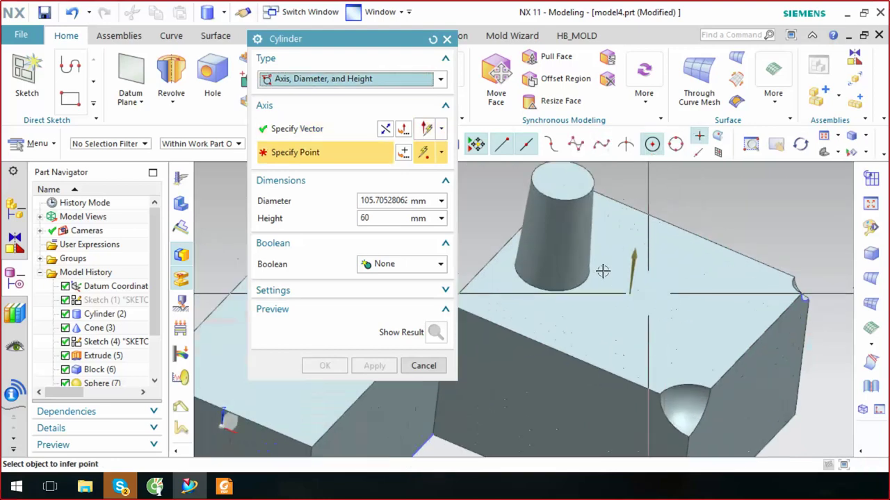
left_click(441, 155)
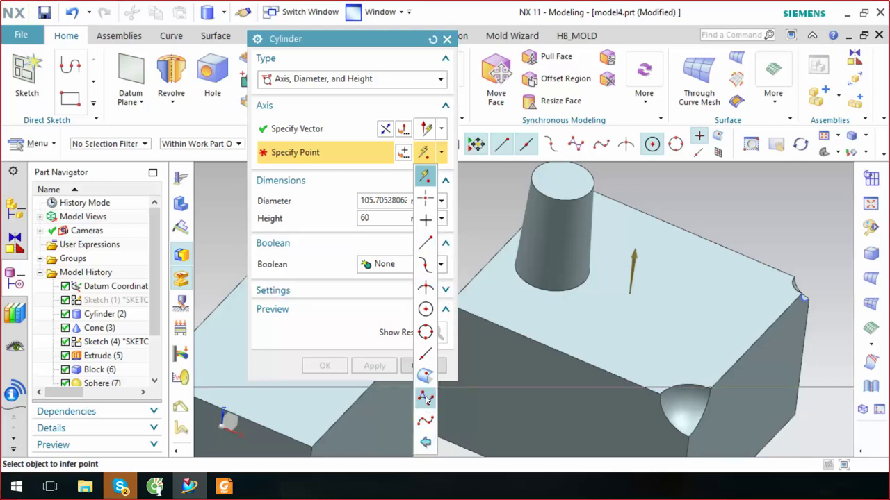
left_click(425, 152)
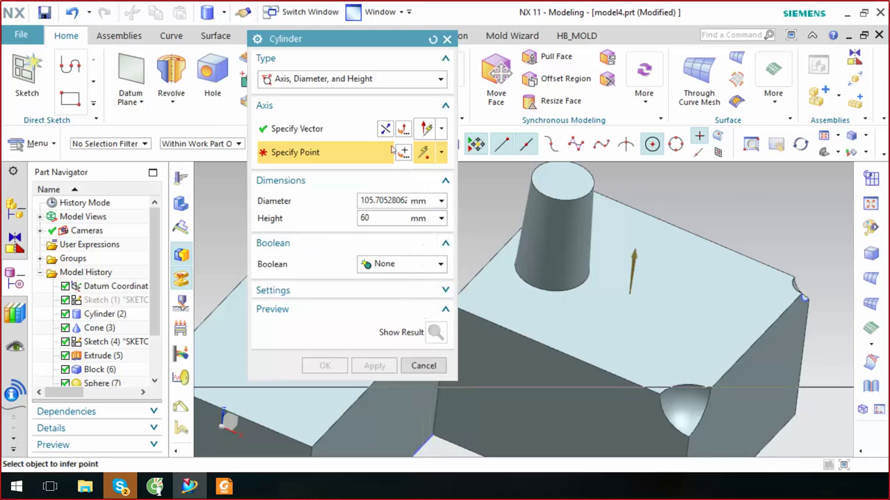
left_click(404, 152)
left_click(316, 80)
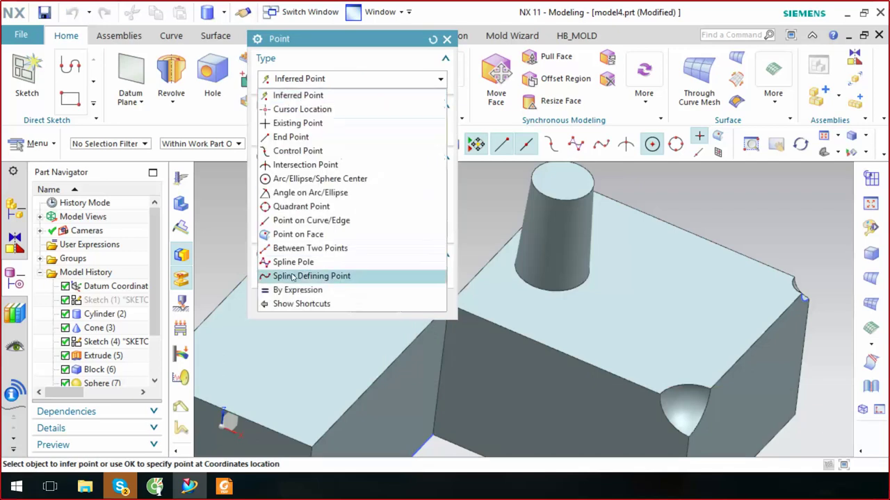
left_click(299, 248)
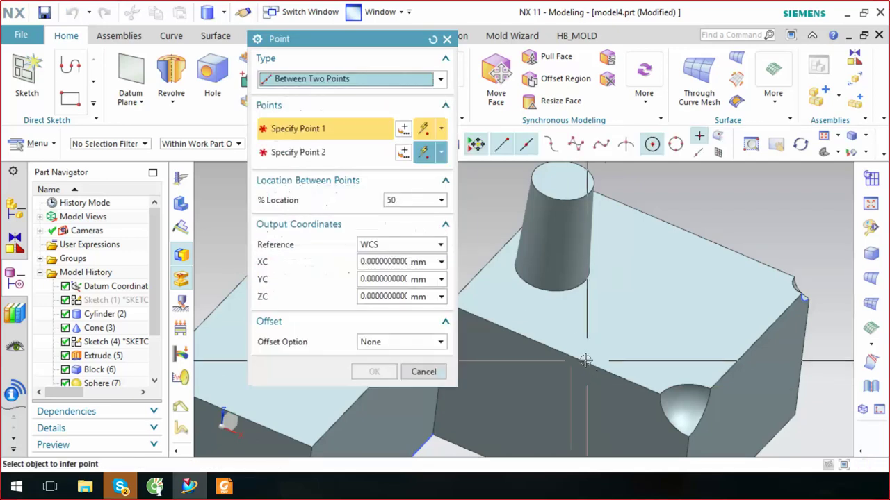
middle_click_drag(618, 365, 731, 379)
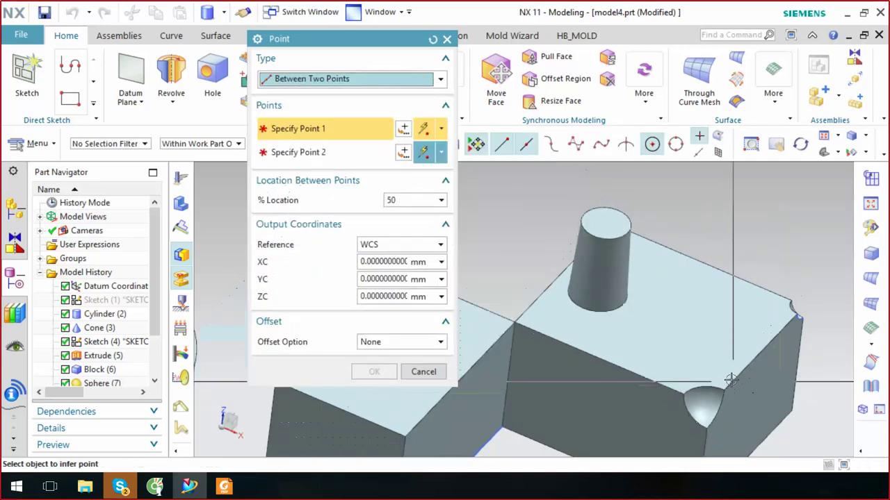
left_click(561, 271)
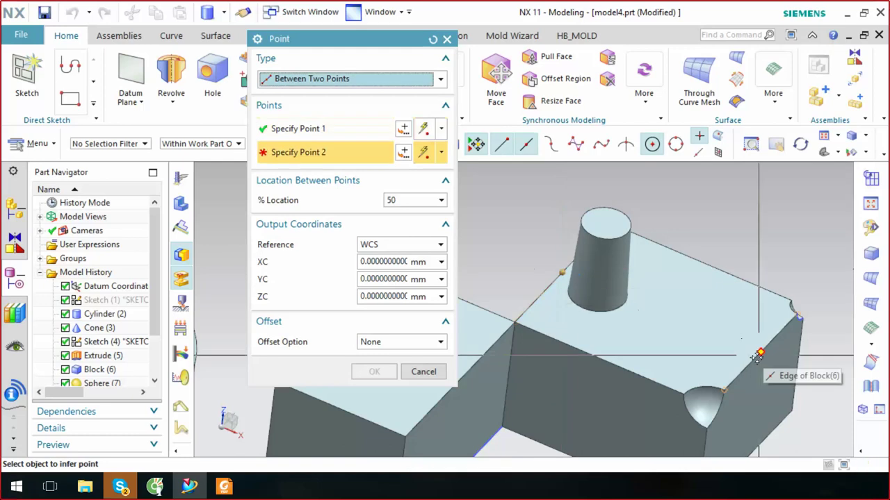
left_click(759, 351)
mouse_move(745, 346)
middle_mouse_down()
mouse_move(670, 341)
mouse_move(672, 327)
middle_mouse_up()
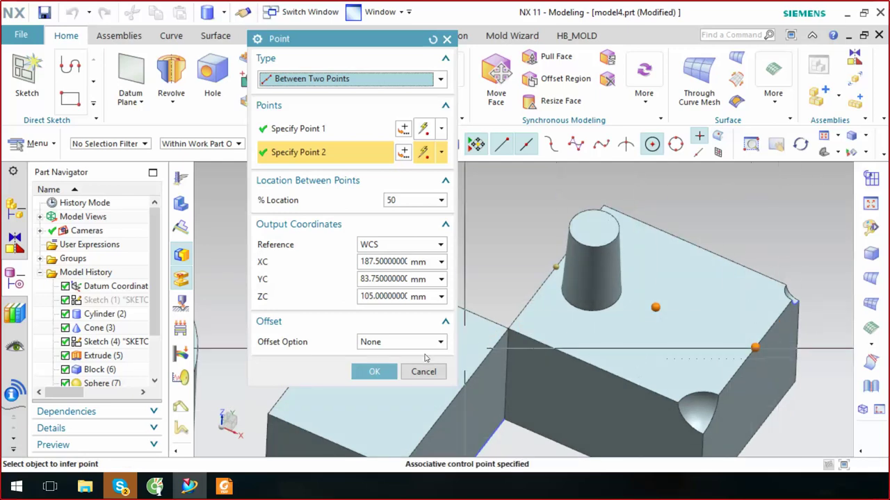
Put the axis point on the top face at U/V 0.5, preview the cylinder, then cancel it
left_click(419, 78)
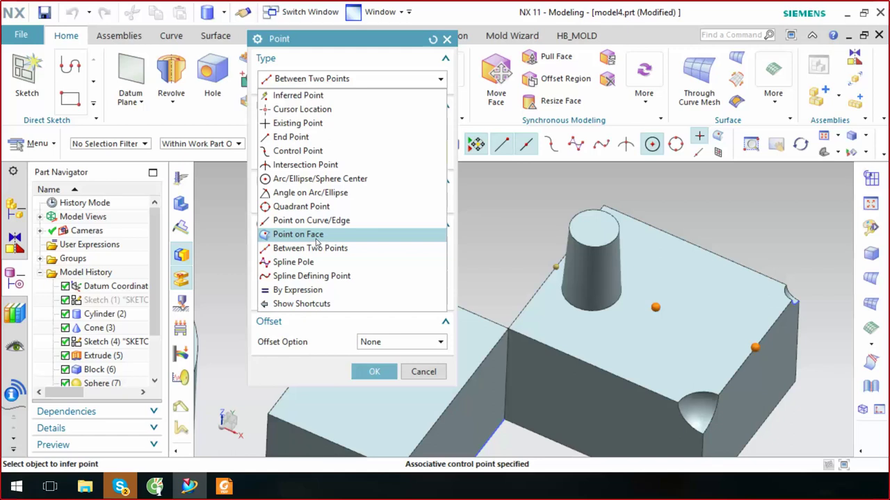
left_click(316, 236)
left_click(664, 308)
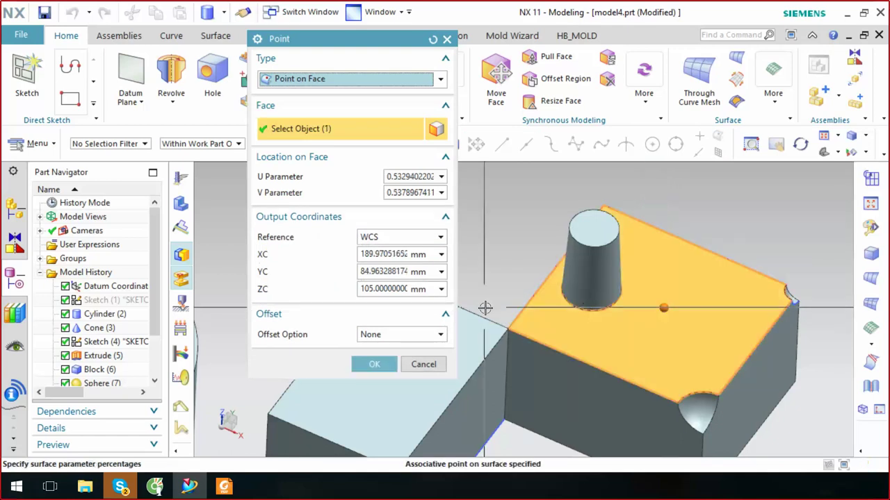
left_click(380, 241)
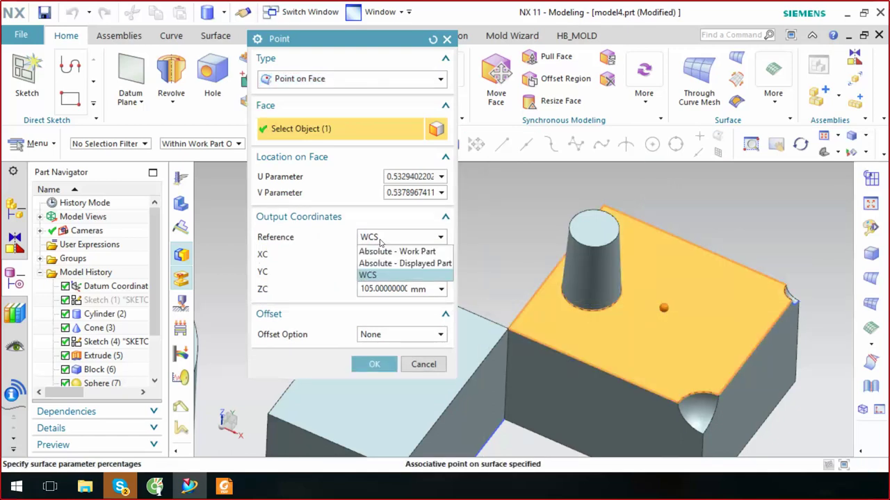
left_click(381, 242)
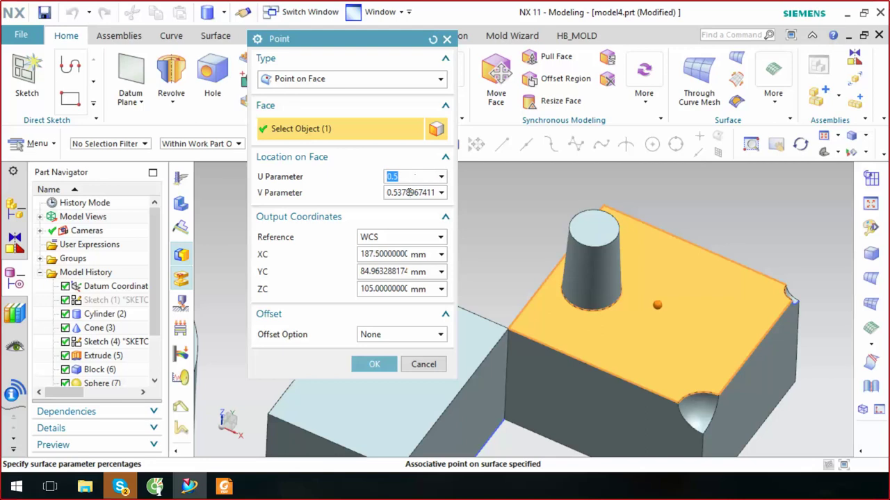
type("0.5")
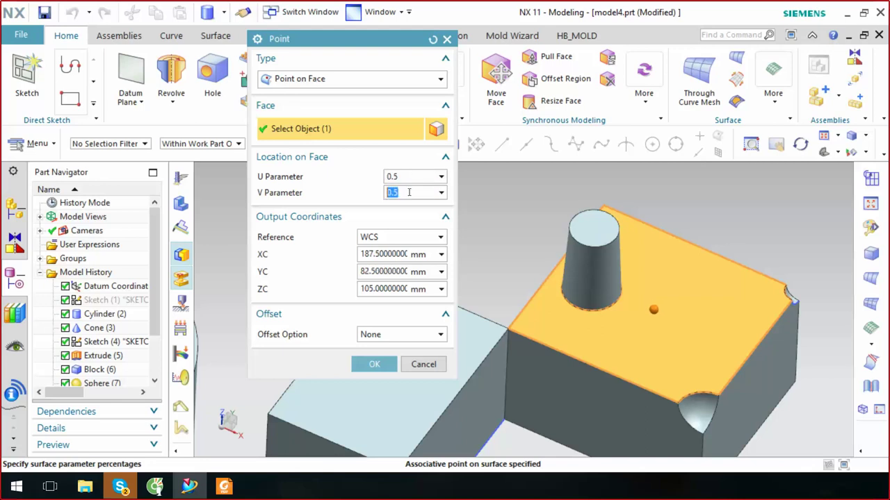
left_click(374, 364)
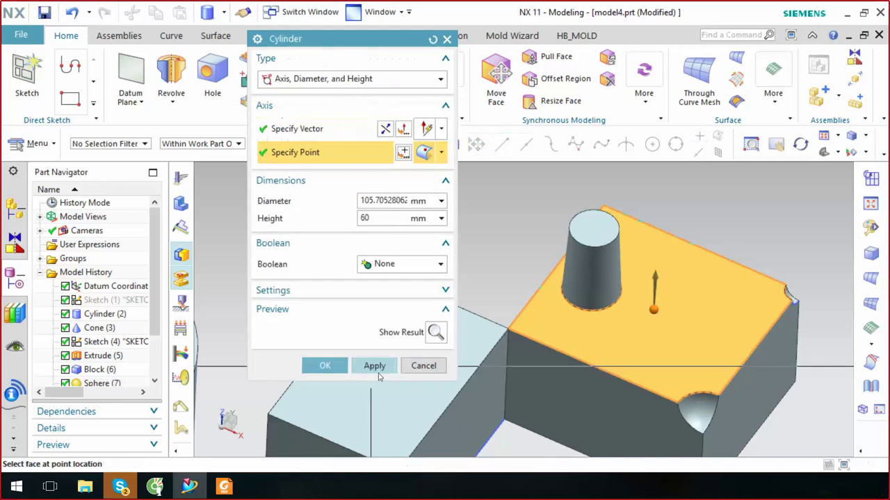
left_click(435, 333)
left_click(436, 333)
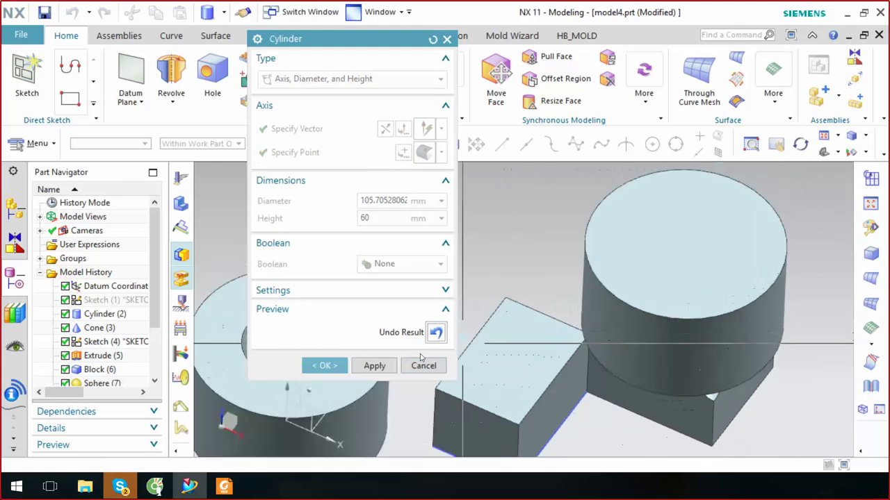
left_click(423, 366)
Choose a cylindrical pocket from the More feature gallery
mouse_move(592, 321)
middle_mouse_down()
mouse_move(588, 305)
mouse_move(524, 246)
middle_mouse_up()
scroll(524, 246, "up", 3)
left_click(446, 78)
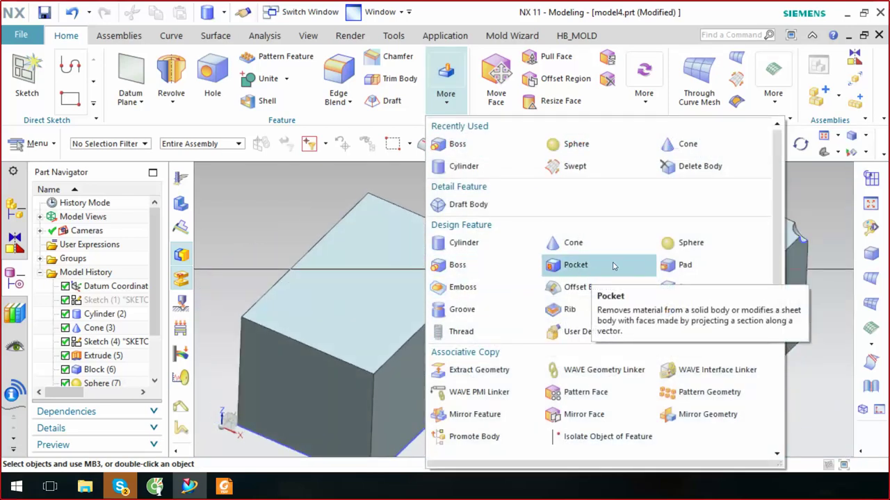
left_click(613, 267)
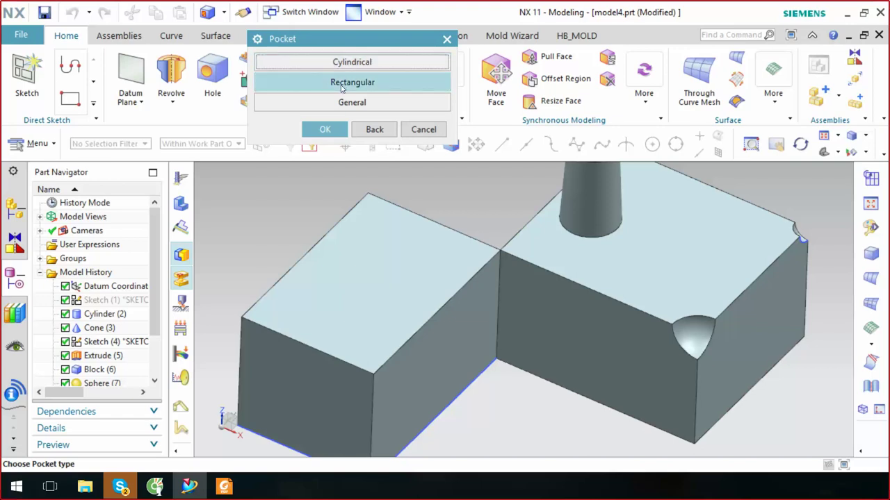
left_click(342, 62)
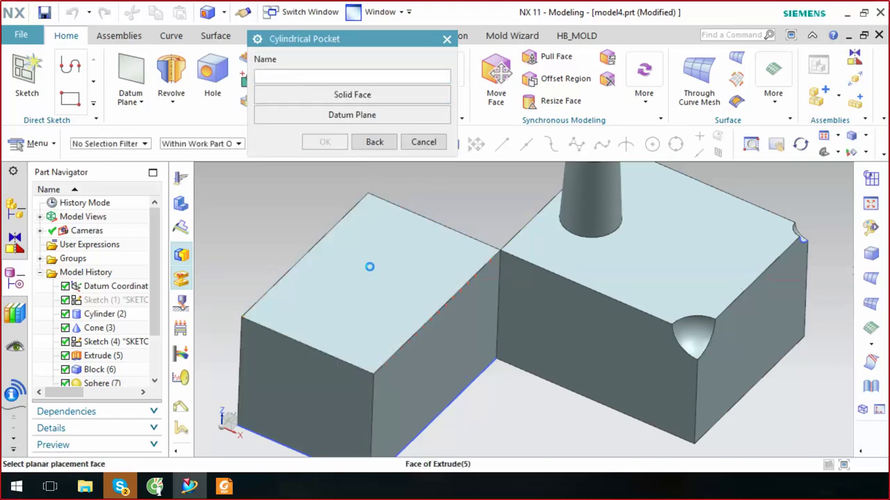
Place the pocket on the left block's top face: diameter 15, depth 10, floor radius 2
left_click(369, 269)
scroll(387, 262, "up", 2)
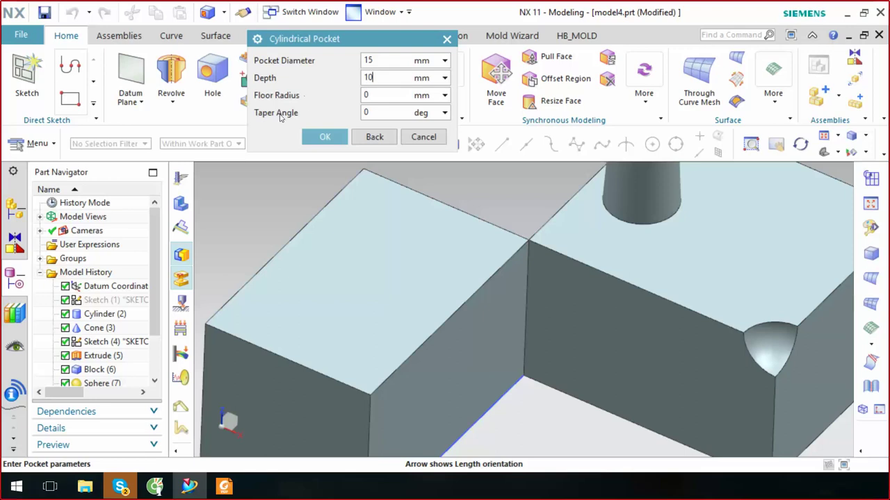
double_click(377, 96)
key("Tab")
left_click(324, 139)
Attempt horizontal positioning of the pocket from a block edge to its circular face
scroll(376, 258, "up", 2)
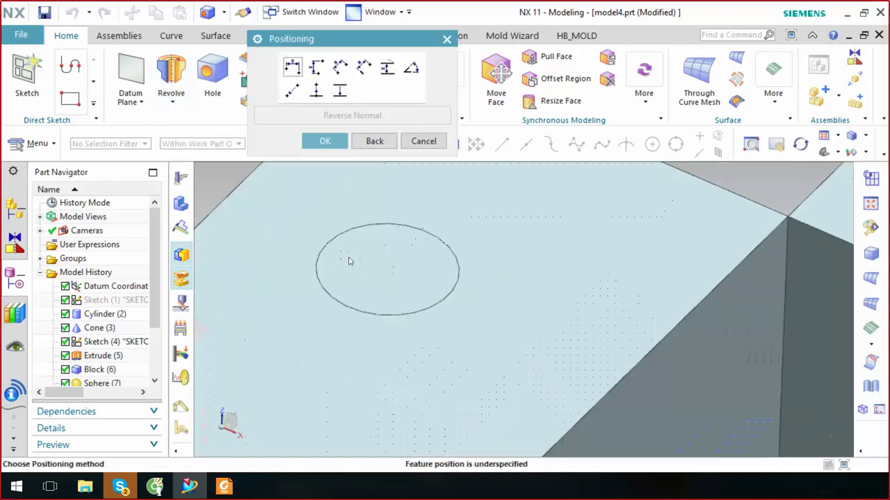
scroll(445, 246, "down", 1)
scroll(438, 250, "down", 1)
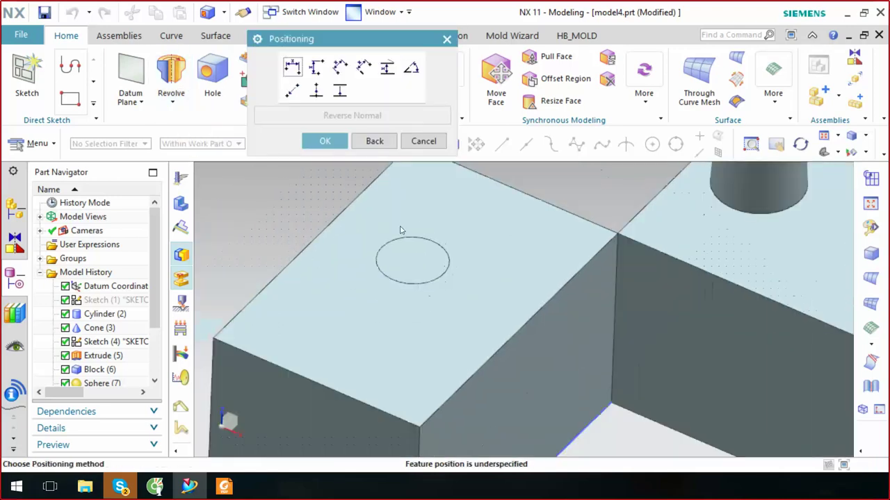
left_click(292, 68)
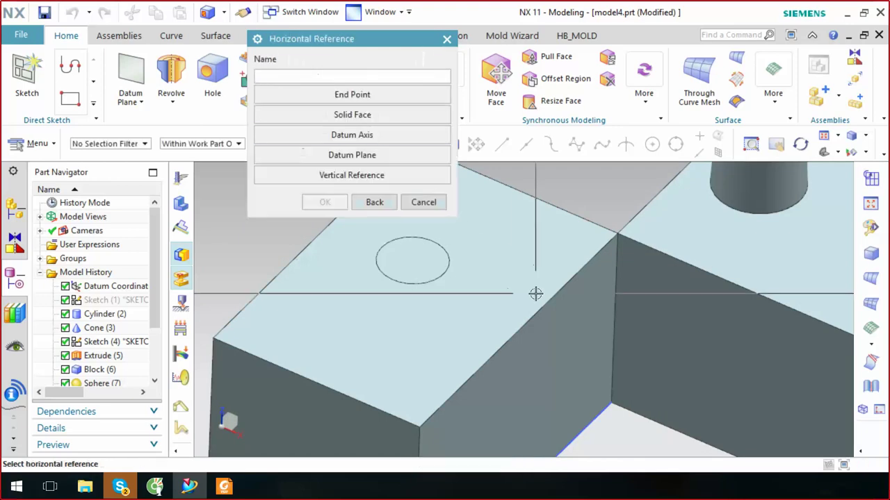
left_click(392, 95)
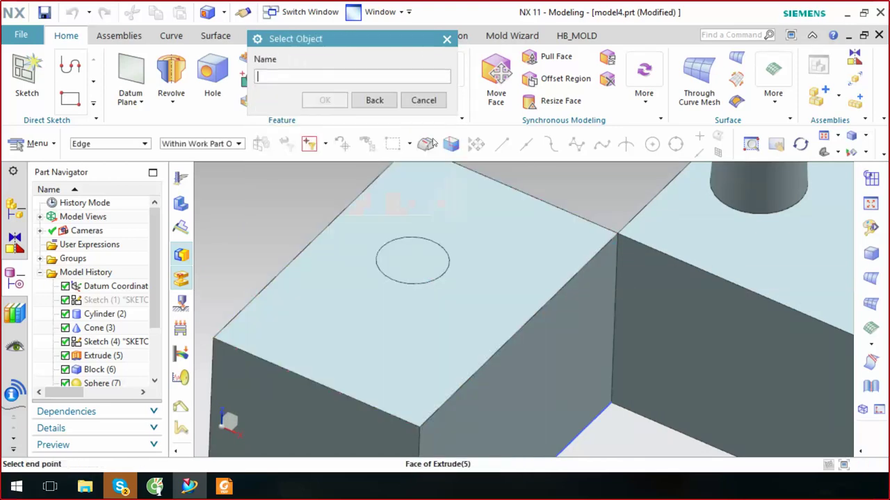
left_click(533, 309)
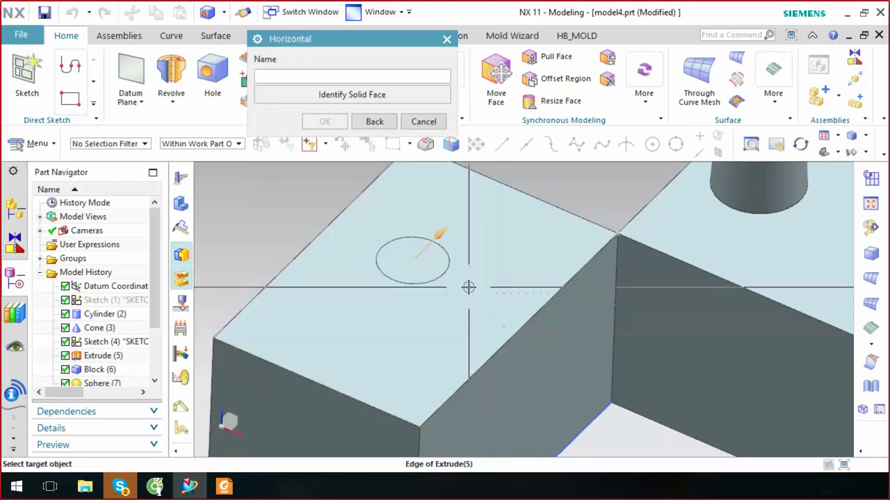
left_click(550, 300)
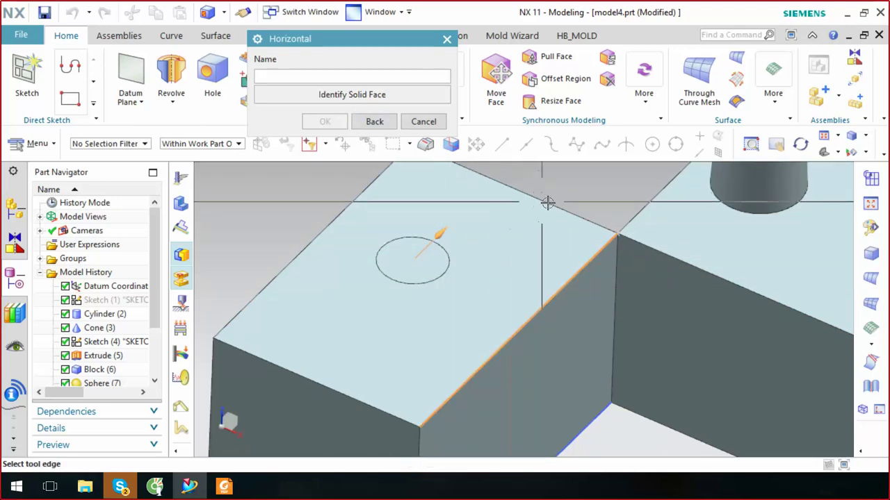
left_click(345, 96)
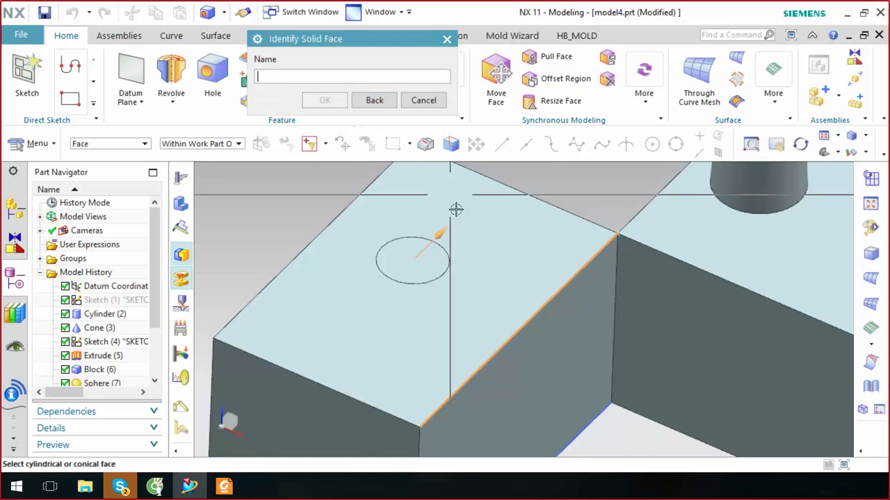
left_click(439, 256)
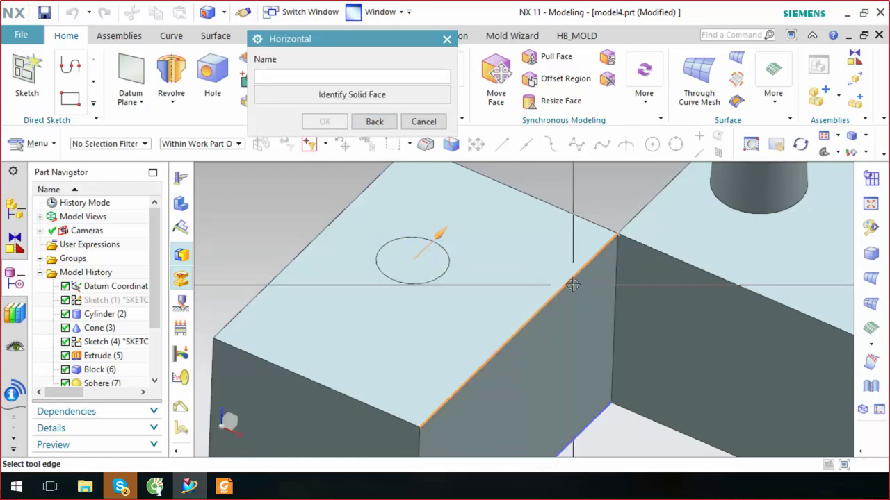
Restart horizontal positioning using the block's top back edge as reference and target
left_click(374, 122)
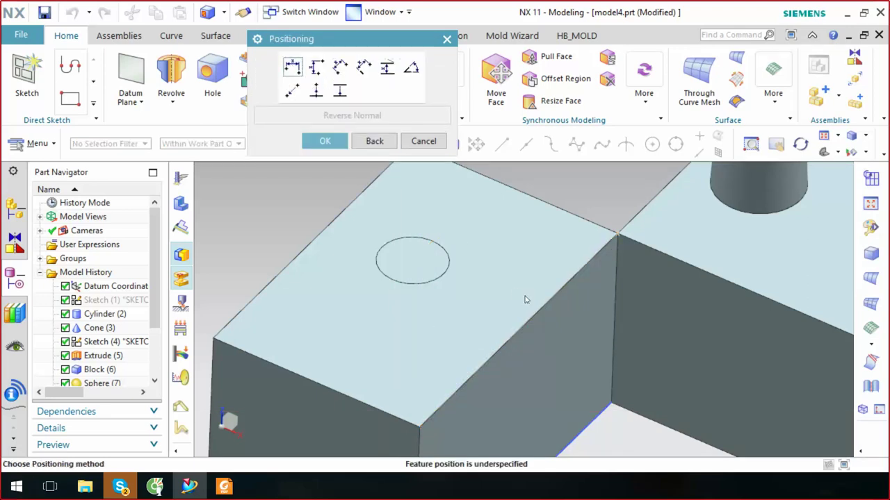
left_click(292, 66)
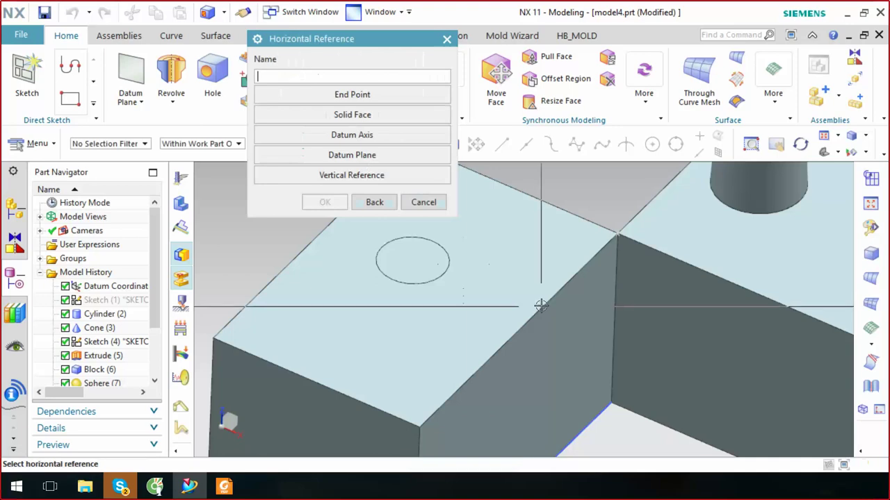
left_click(550, 212)
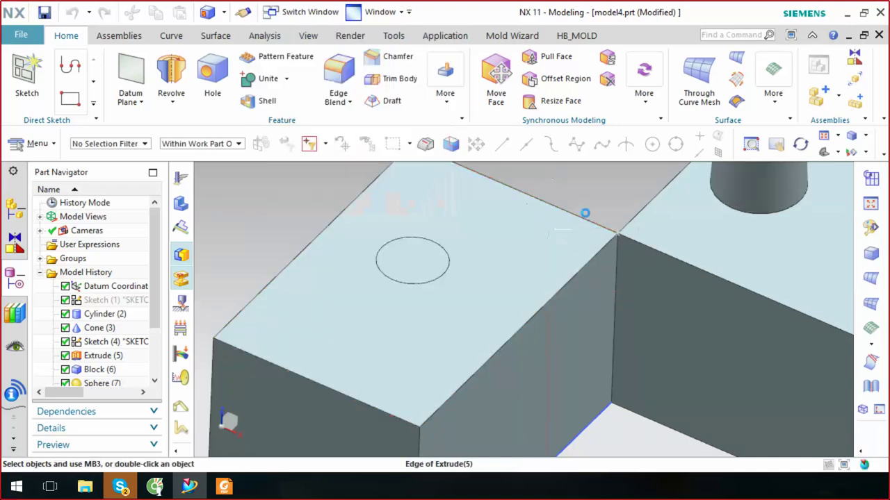
left_click(633, 244)
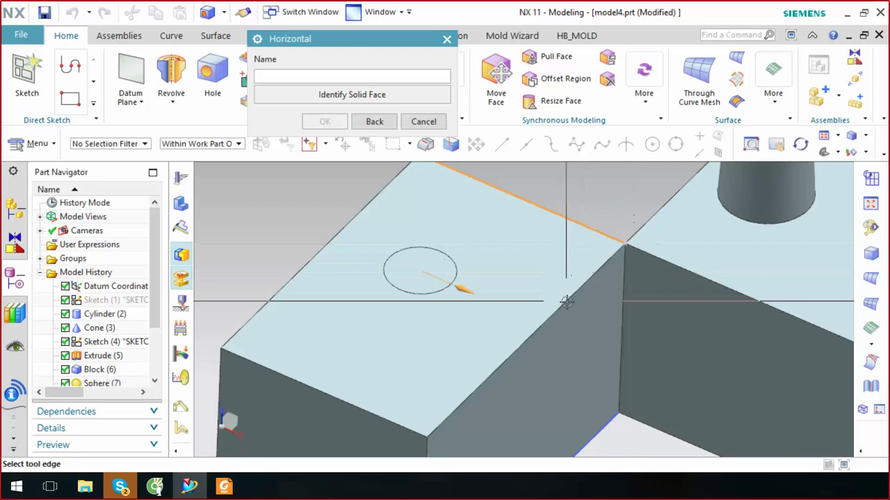
Measure to the pocket circle's arc centre, set the distance to 30 mm, and create the pocket
left_click(451, 257)
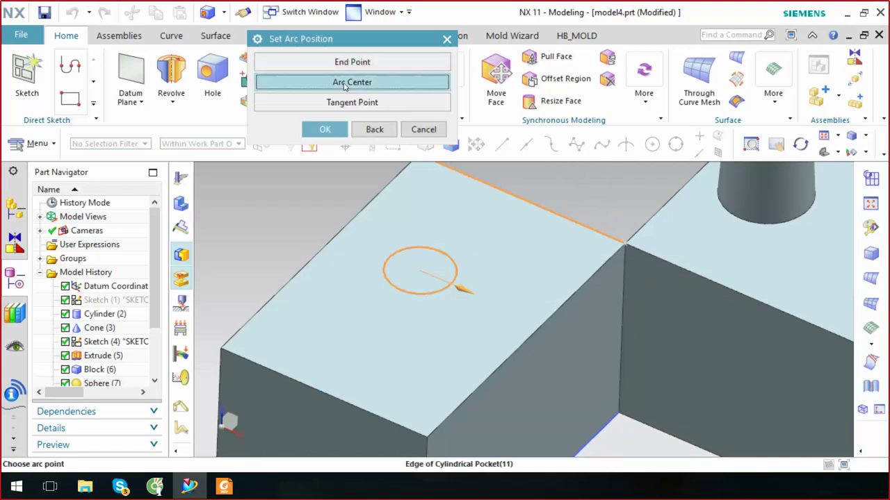
left_click(360, 84)
left_click(562, 225)
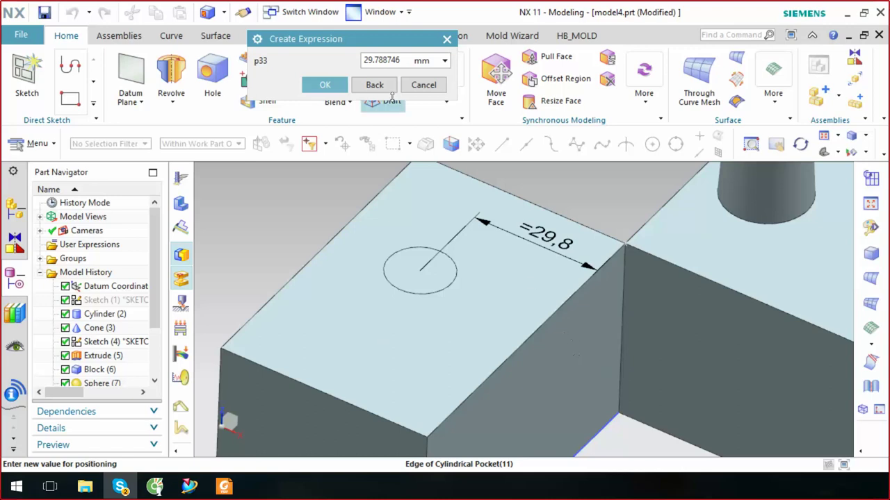
double_click(388, 60)
type("30")
left_click(318, 86)
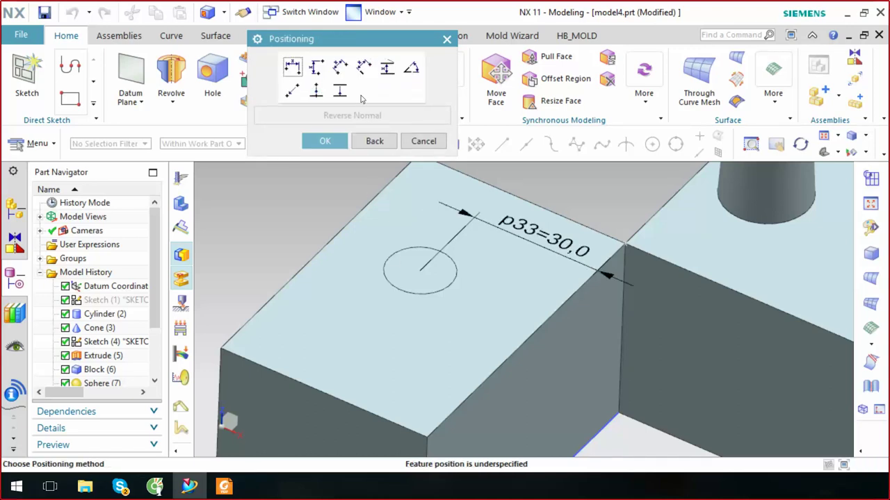
left_click(324, 140)
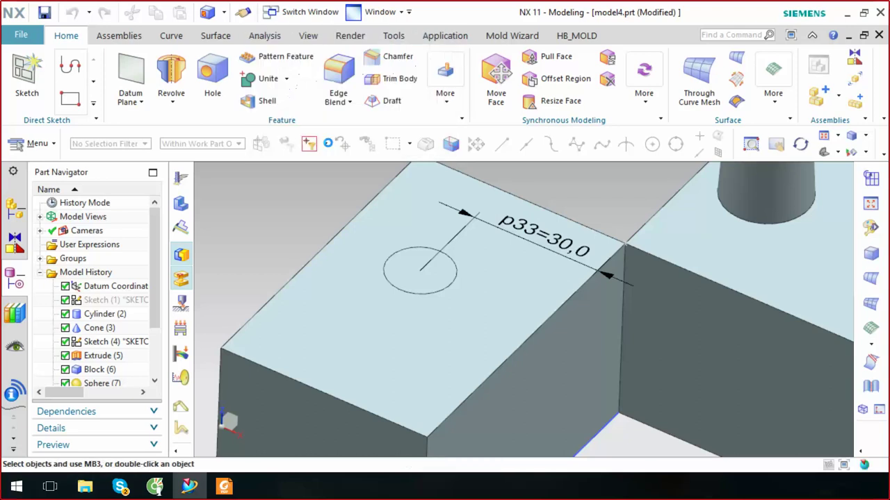
Inspect the rounded-floor pocket hole up close and close the Cylindrical Pocket dialog
scroll(478, 224, "up", 2)
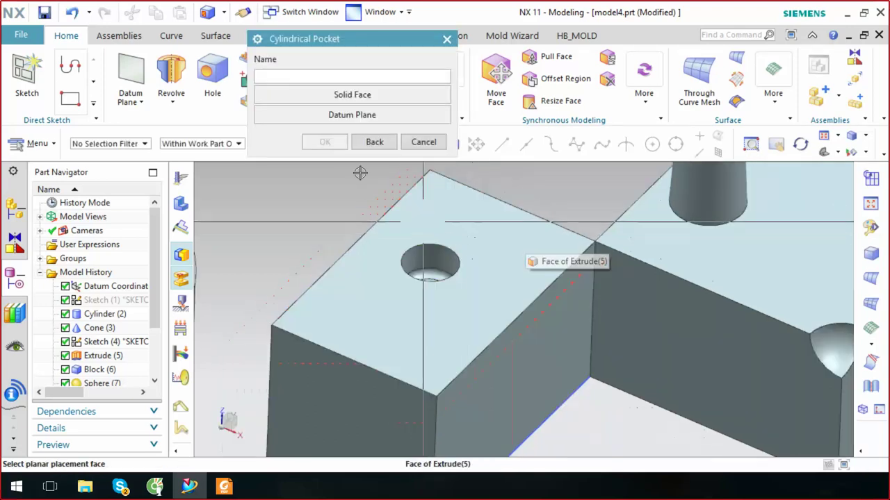
scroll(361, 177, "down", 1)
scroll(361, 177, "down", 2)
middle_click_drag(361, 178, 417, 292)
scroll(389, 318, "down", 2)
scroll(390, 342, "down", 2)
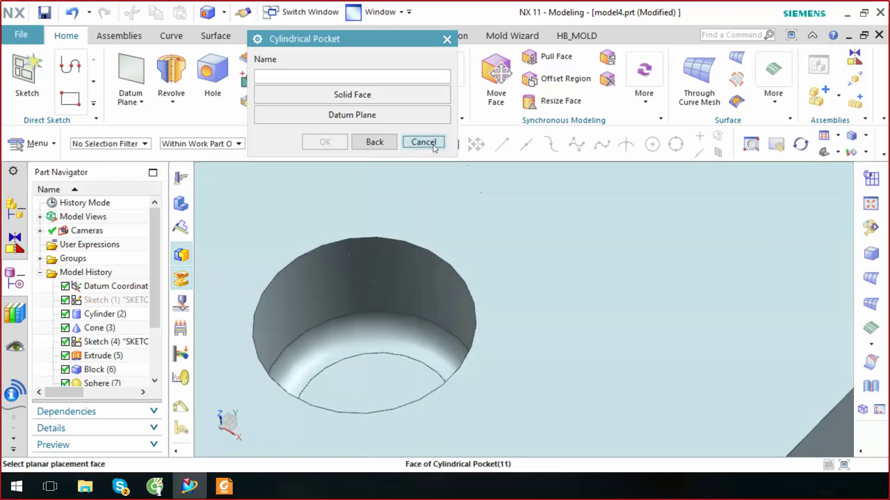
left_click(423, 142)
scroll(415, 193, "up", 3)
mouse_move(415, 192)
middle_mouse_down()
mouse_move(465, 248)
mouse_move(500, 230)
middle_mouse_up()
scroll(499, 230, "down", 1)
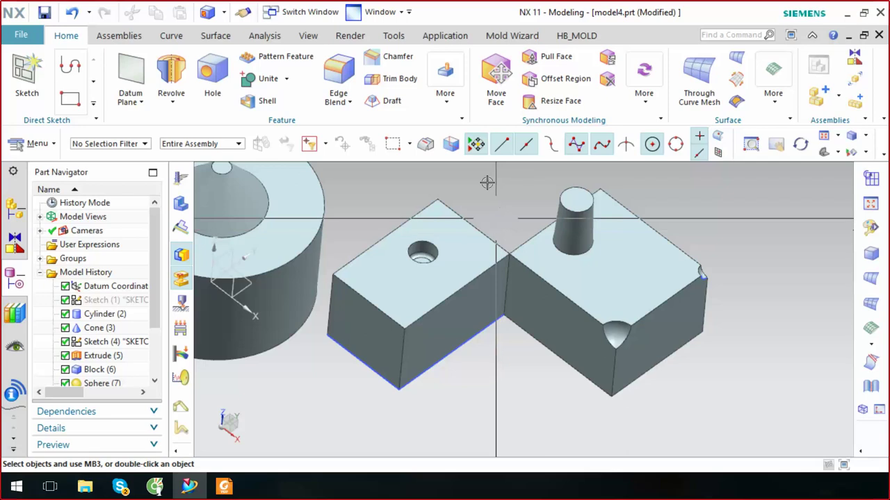
left_click(462, 103)
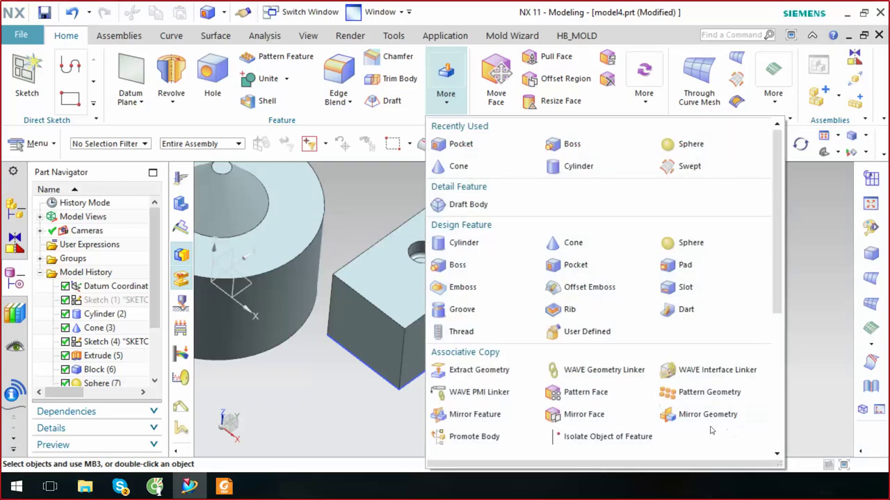
Try the Pad and Boss tools, cancel both, and reopen the More feature gallery
left_click(681, 265)
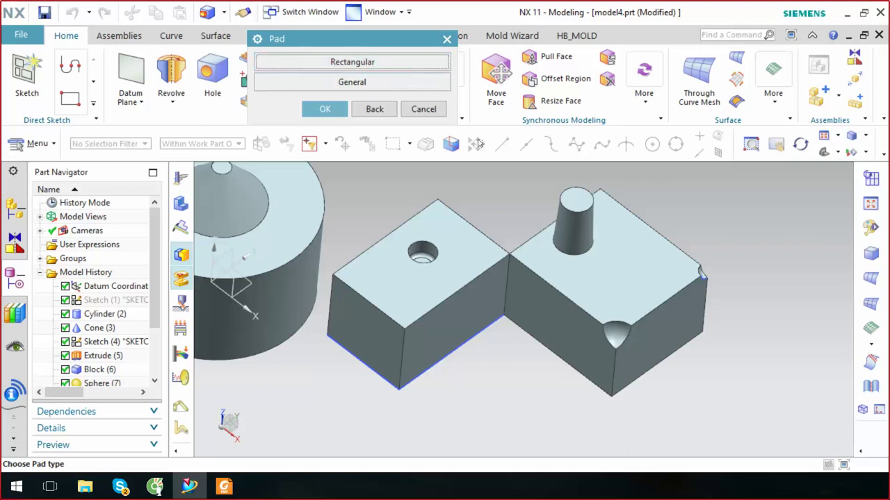
left_click(426, 111)
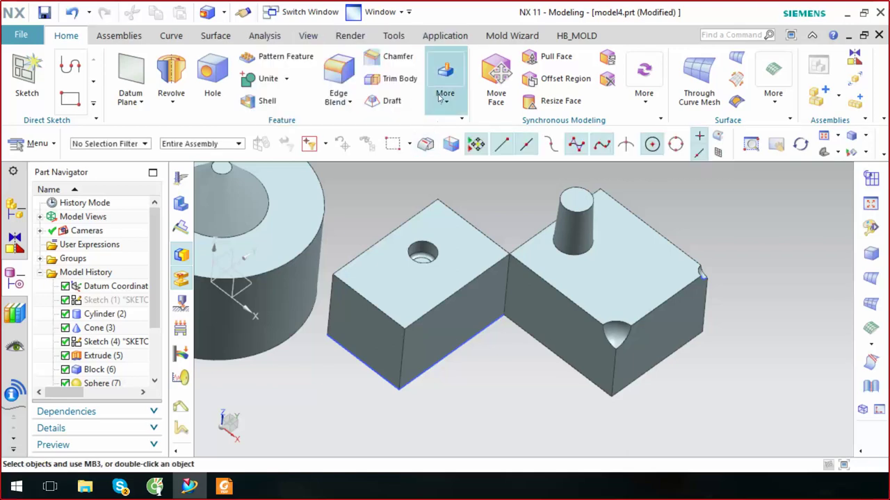
left_click(445, 79)
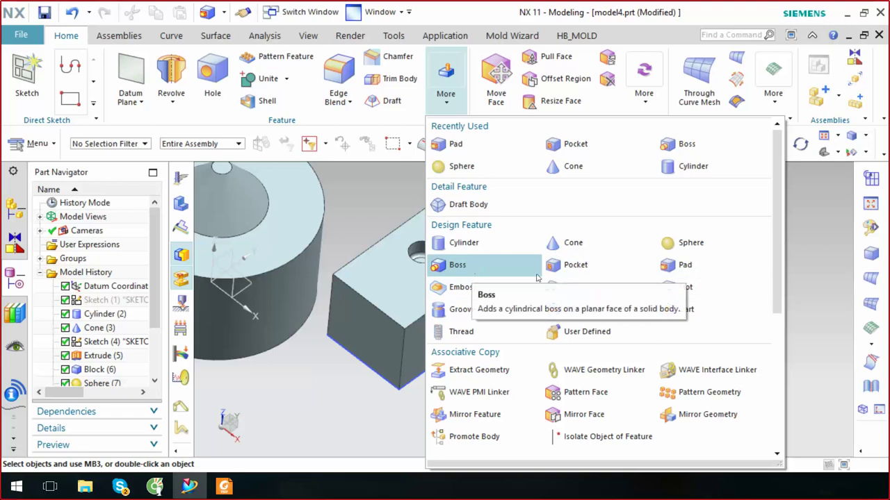
left_click(475, 268)
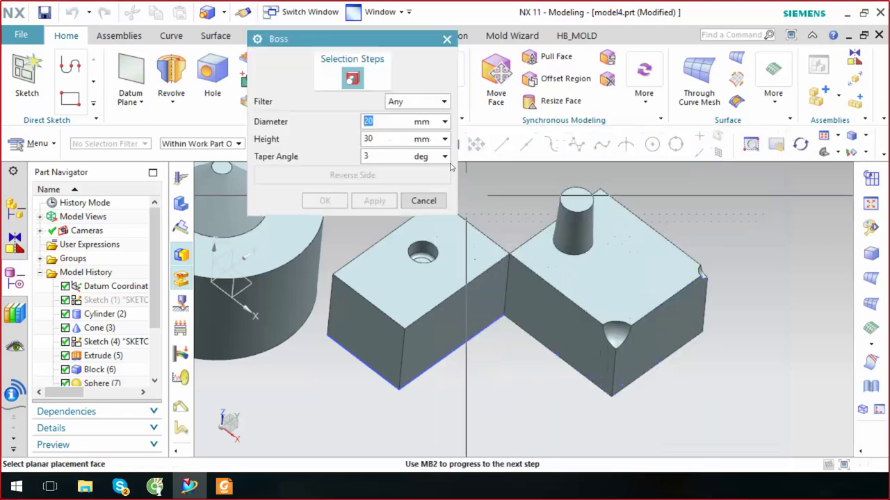
left_click(421, 202)
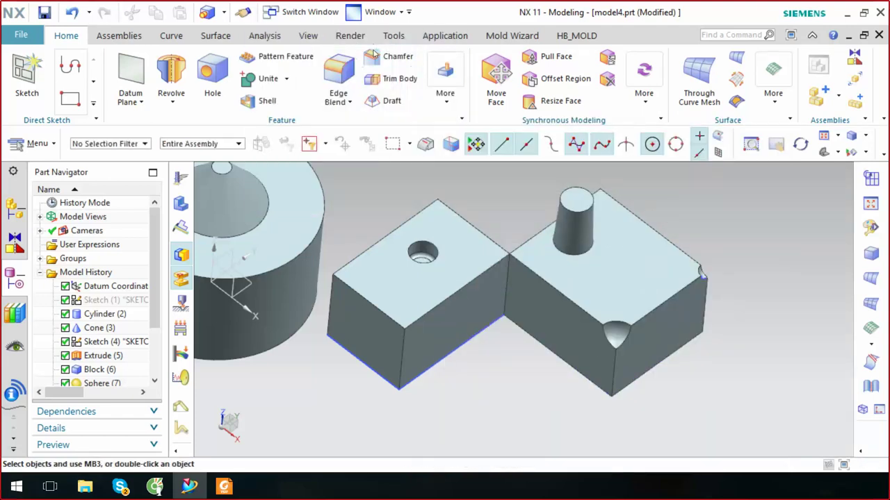
left_click(445, 91)
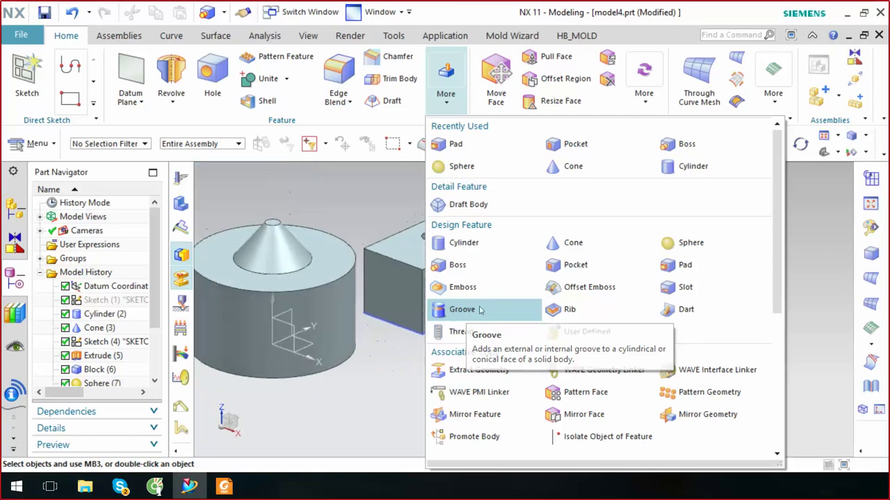
Start a U Groove on the cylinder's side face below the cone
left_click(441, 311)
middle_click_drag(479, 309, 430, 235)
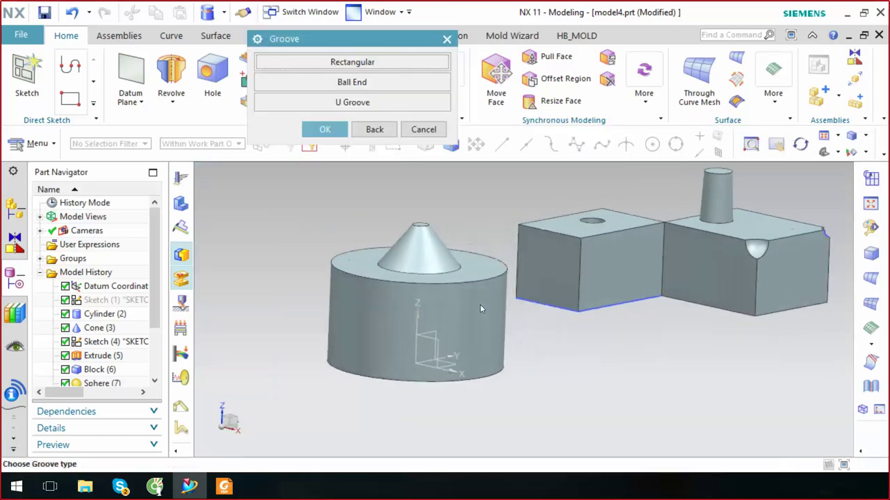
scroll(430, 235, "up", 3)
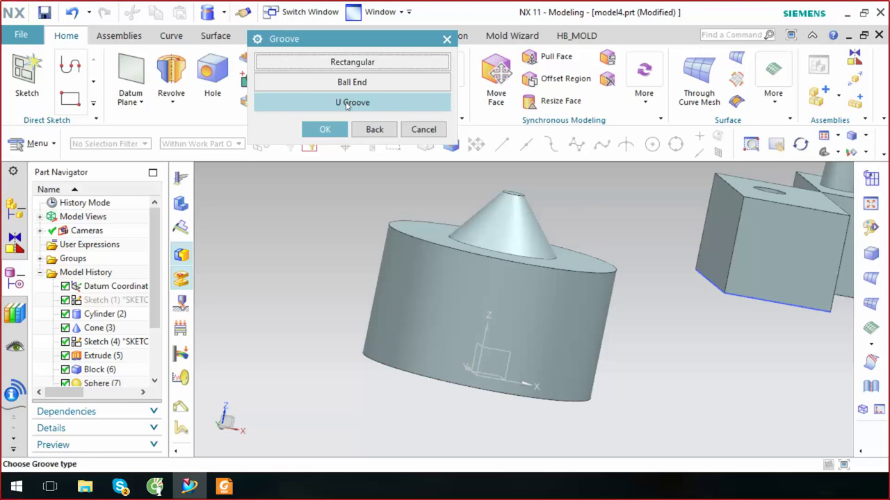
left_click(347, 104)
left_click(517, 305)
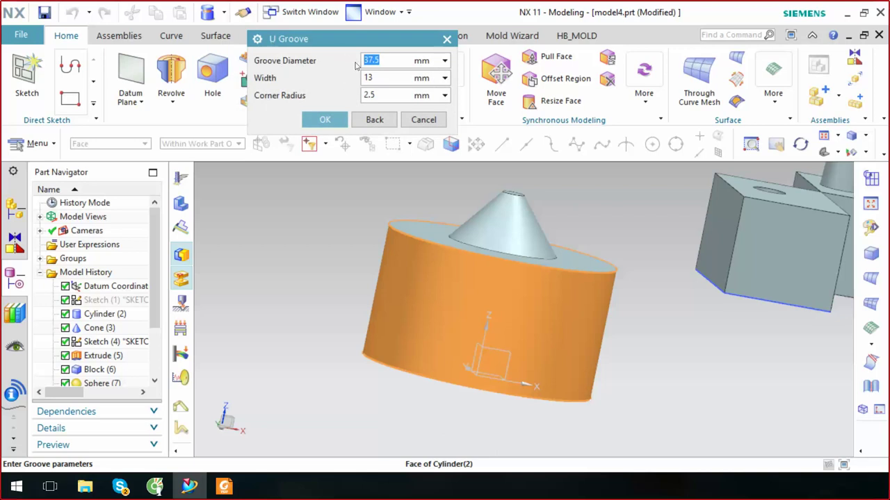
Set the groove diameter to 20, width to 10 and corner radius to 2
type("20")
key("Return")
key("Tab")
type("10")
key("Return")
key("Tab")
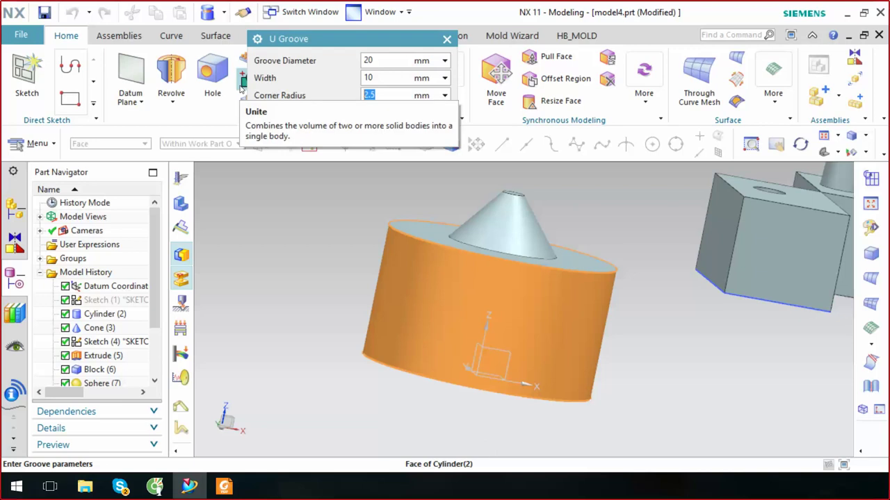
type("2")
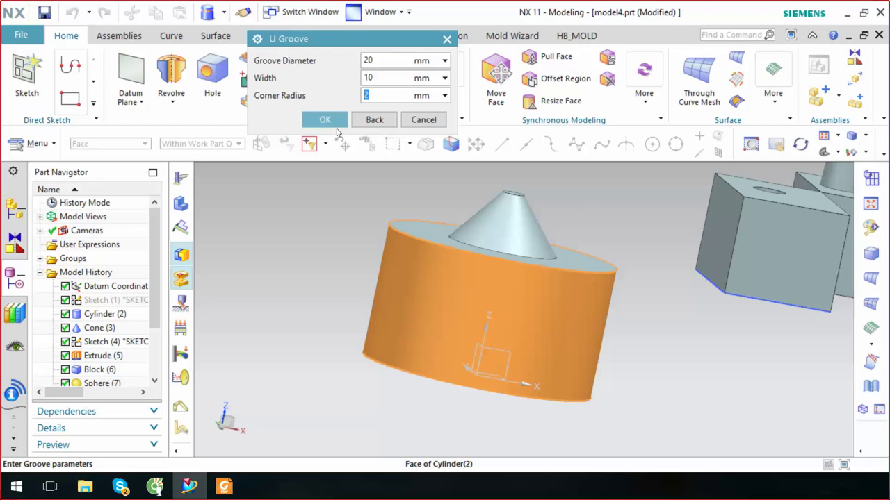
left_click(337, 124)
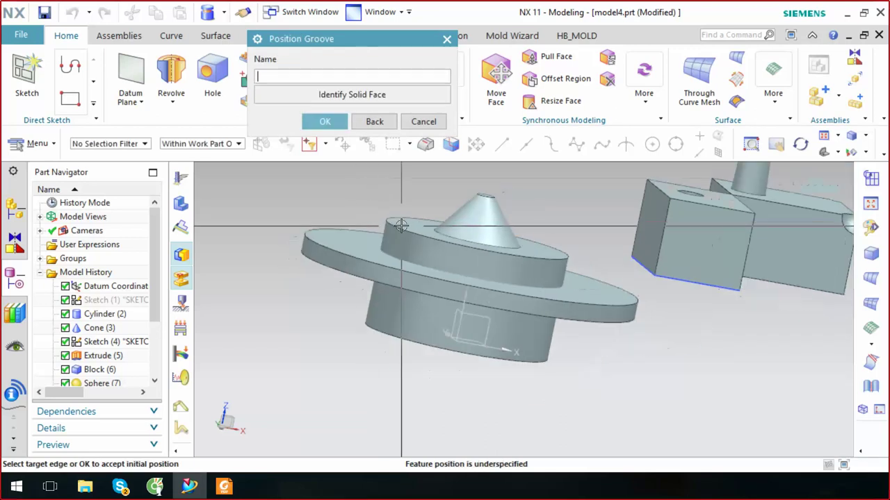
Position the groove from the cylinder's bottom edge to the groove edge and accept
middle_click_drag(389, 389, 396, 314)
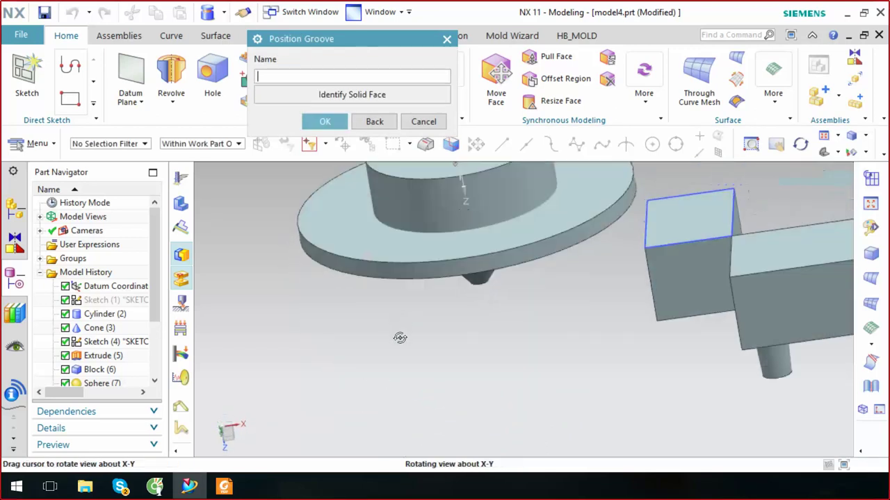
mouse_move(396, 313)
middle_mouse_down()
mouse_move(395, 255)
mouse_move(383, 236)
middle_mouse_up()
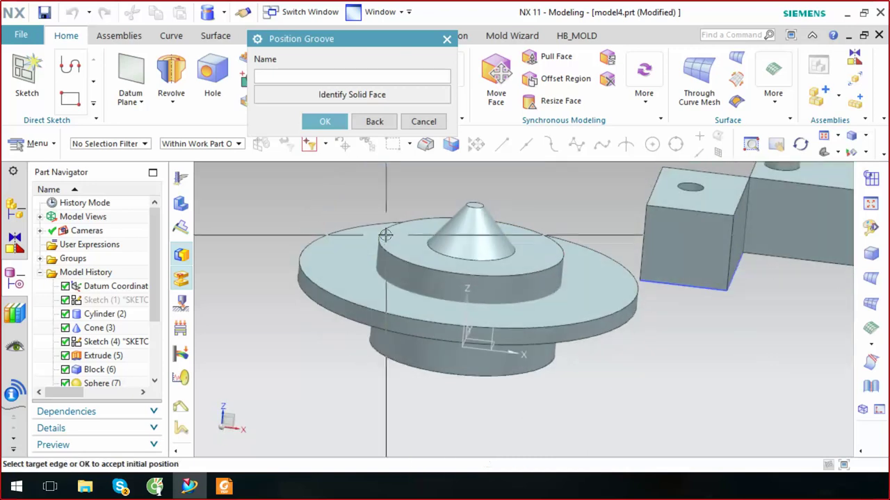
left_click(387, 355)
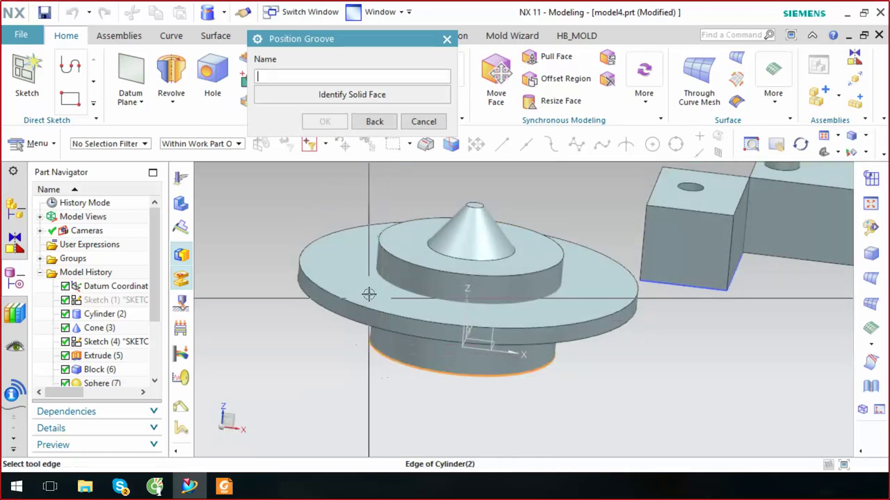
left_click(379, 334)
key("Return")
Close the groove tool and inspect the grooved cylinder from below
middle_click_drag(382, 224, 531, 286)
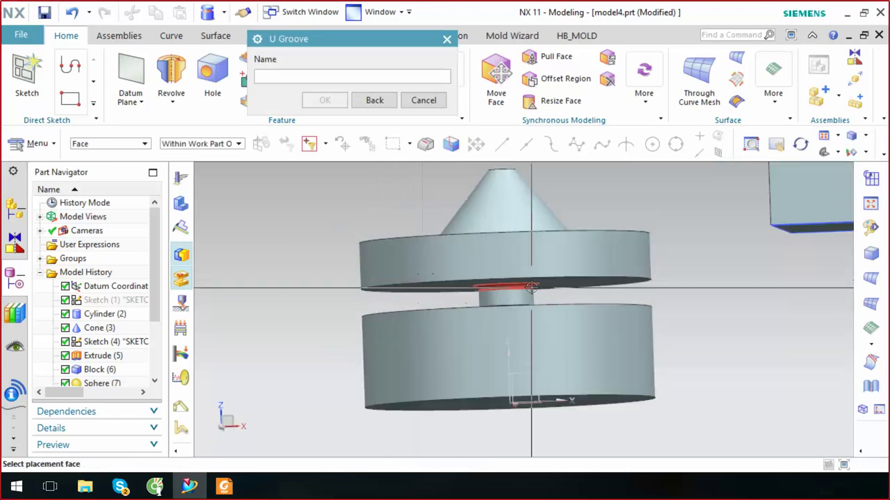
left_click(425, 100)
mouse_move(526, 238)
middle_mouse_down()
mouse_move(470, 276)
mouse_move(435, 266)
middle_mouse_up()
scroll(486, 257, "down", 2)
scroll(496, 278, "down", 2)
scroll(521, 354, "up", 3)
scroll(502, 311, "up", 2)
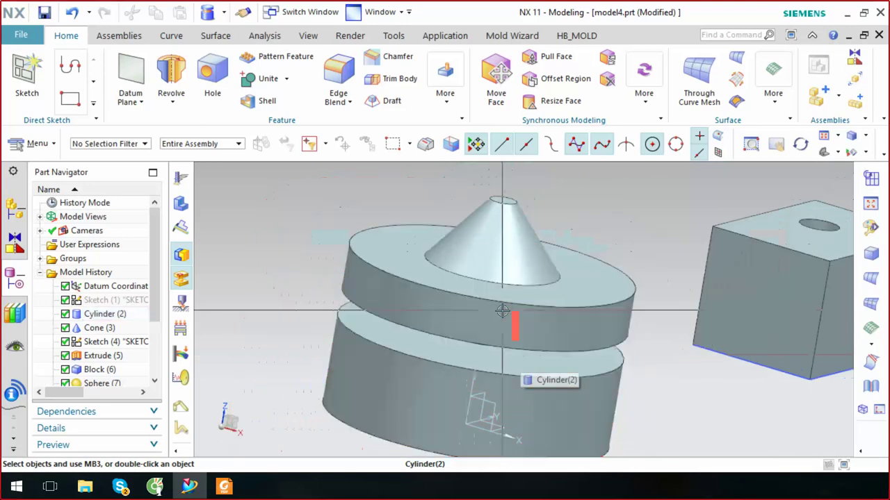
From a straight front view, select the grooved cylinder body to inspect it, then clear the selection
key("F8")
scroll(546, 310, "down", 2)
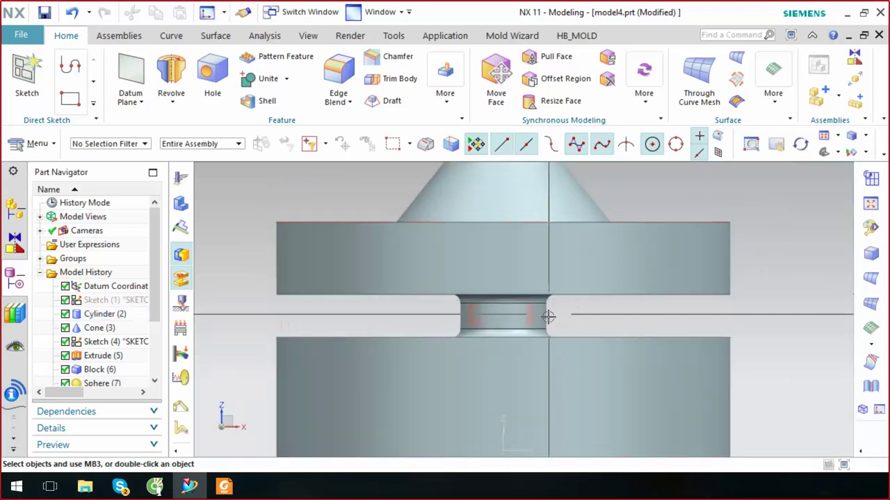
left_click(493, 376)
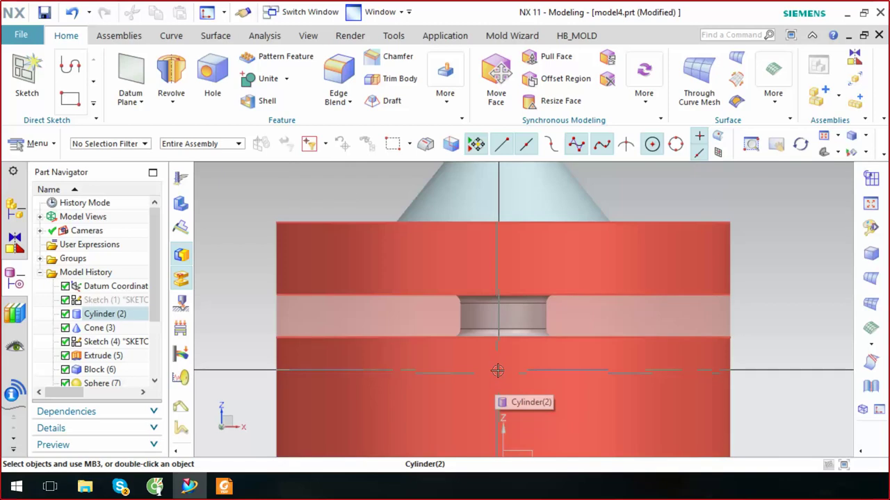
scroll(518, 350, "down", 2)
left_click(518, 350)
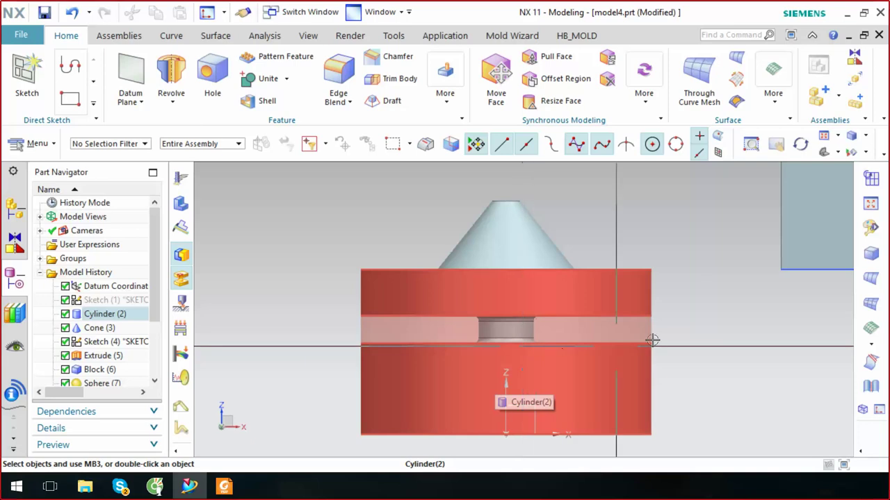
key("Escape")
Orbit the model from above and side-on, reset to the whole-model view, and open the More feature gallery
scroll(514, 308, "down", 2)
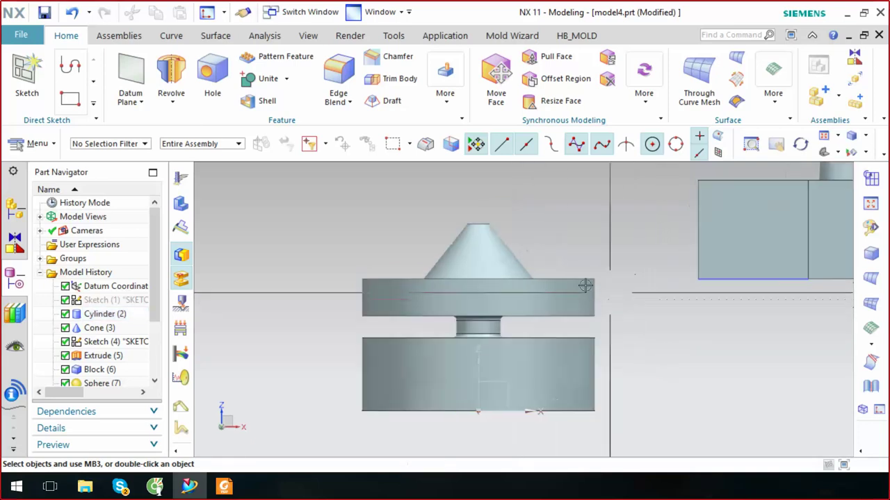
middle_click_drag(514, 308, 504, 277)
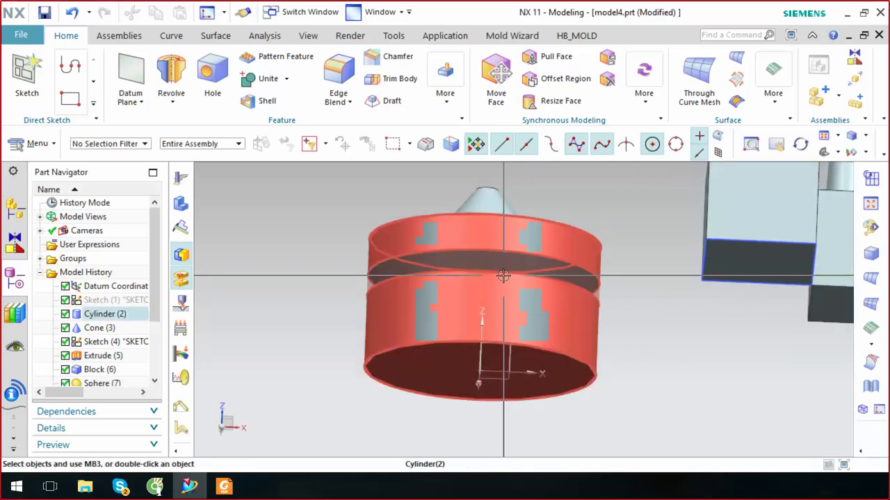
key("F8")
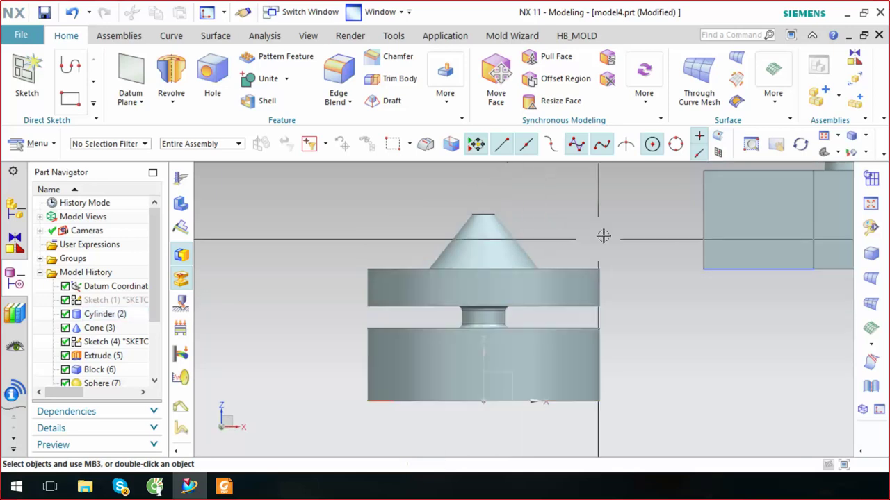
scroll(602, 234, "down", 2)
scroll(673, 234, "down", 2)
mouse_move(476, 248)
middle_mouse_down()
mouse_move(473, 276)
mouse_move(471, 269)
middle_mouse_up()
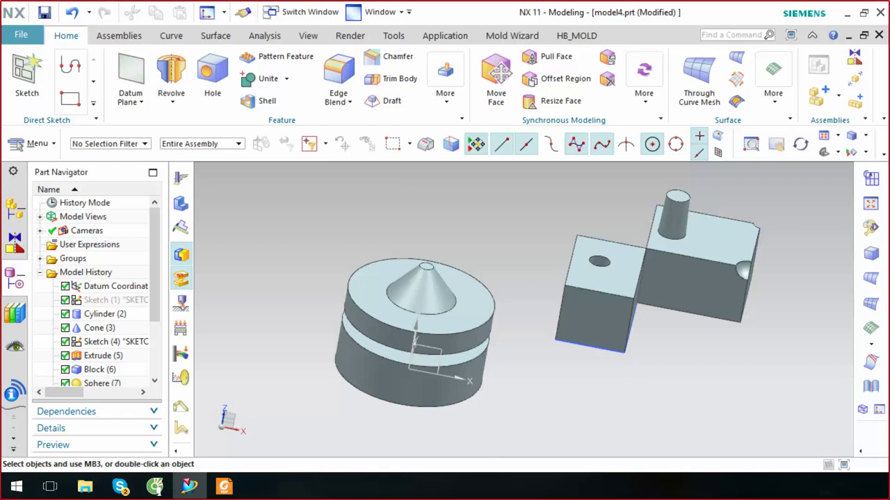
middle_click_drag(472, 327, 444, 360)
scroll(371, 303, "up", 5)
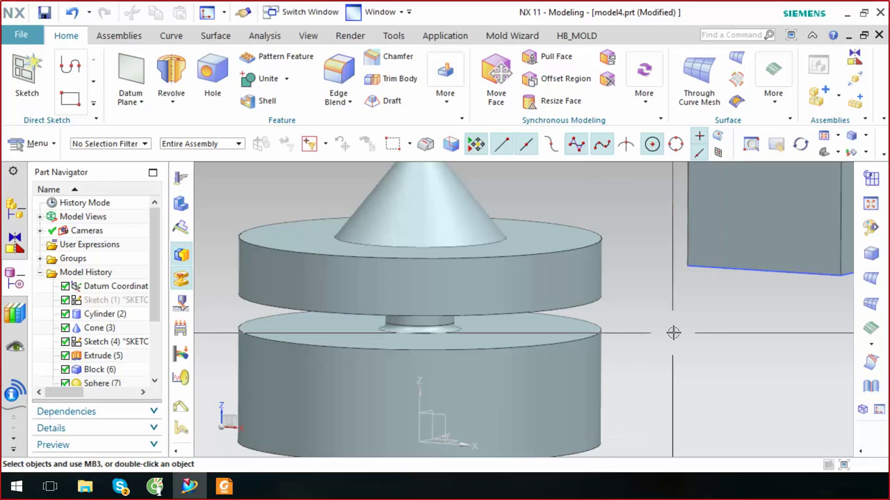
scroll(671, 334, "down", 3)
middle_click_drag(671, 335, 685, 348)
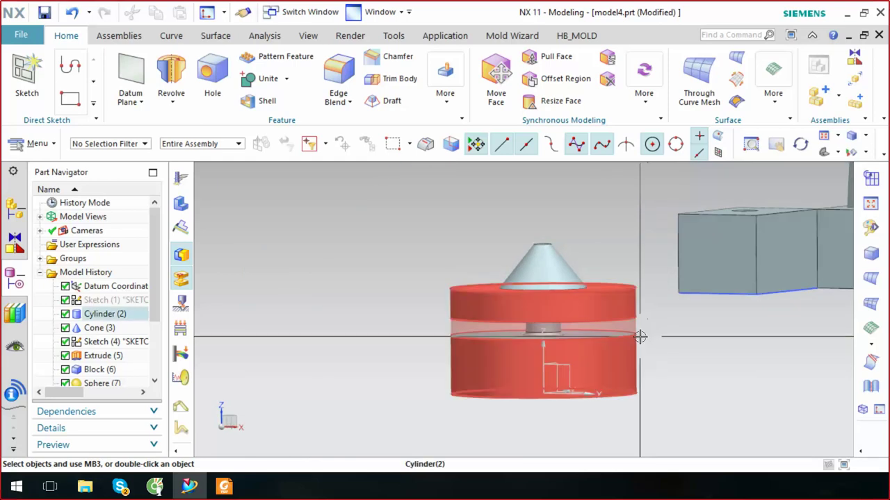
key("Home")
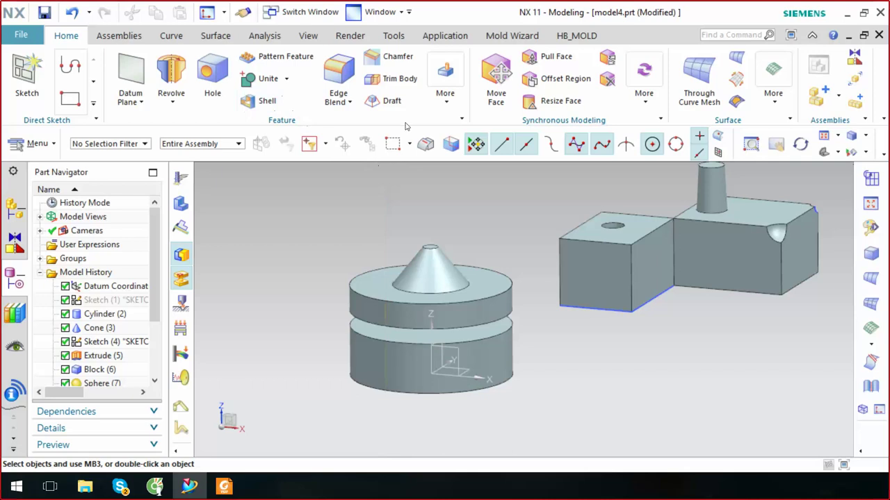
left_click(445, 97)
scroll(599, 299, "down", 2)
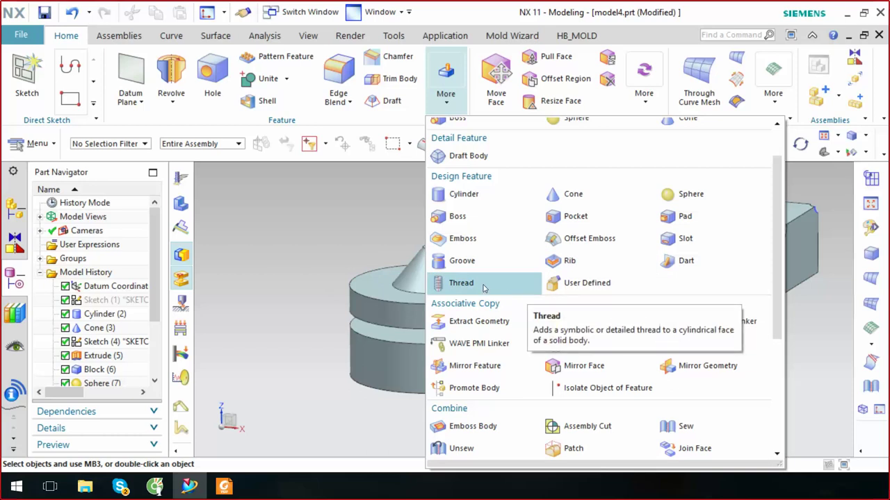
left_click(284, 263)
scroll(524, 284, "up", 3)
scroll(661, 192, "up", 2)
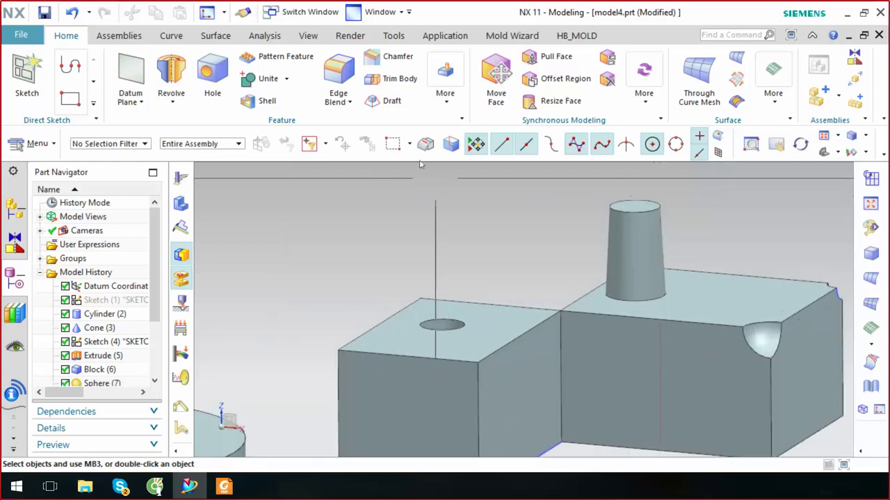
left_click(447, 104)
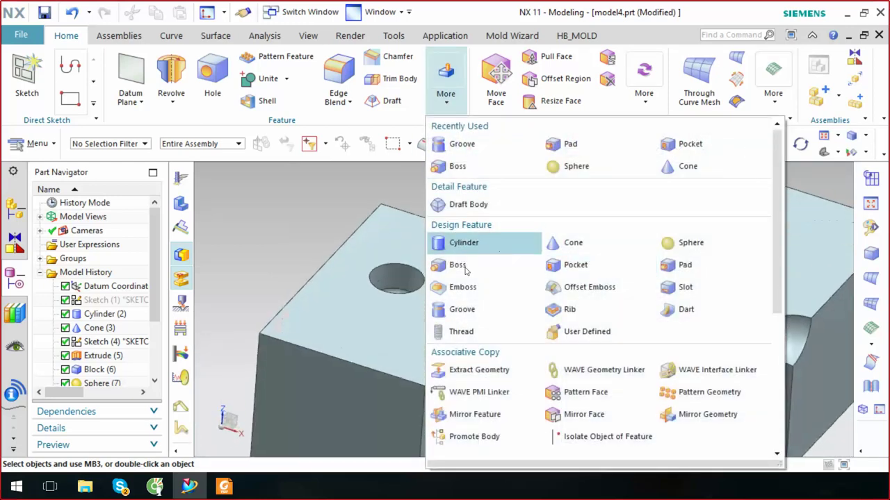
left_click(447, 332)
scroll(606, 201, "down", 2)
scroll(605, 201, "down", 2)
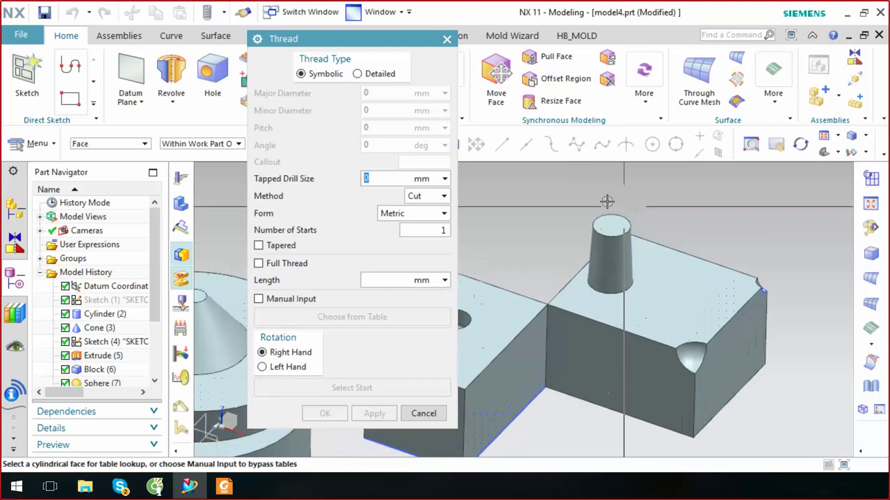
left_click_drag(348, 60, 272, 93)
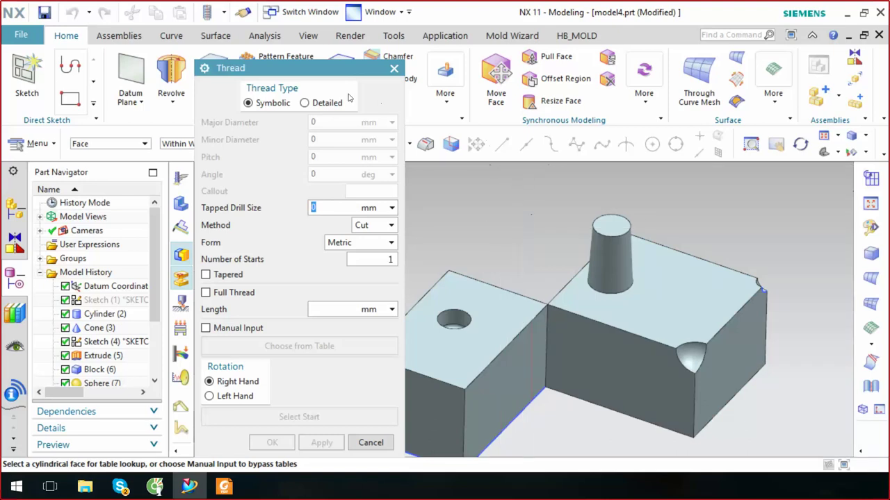
left_click(306, 103)
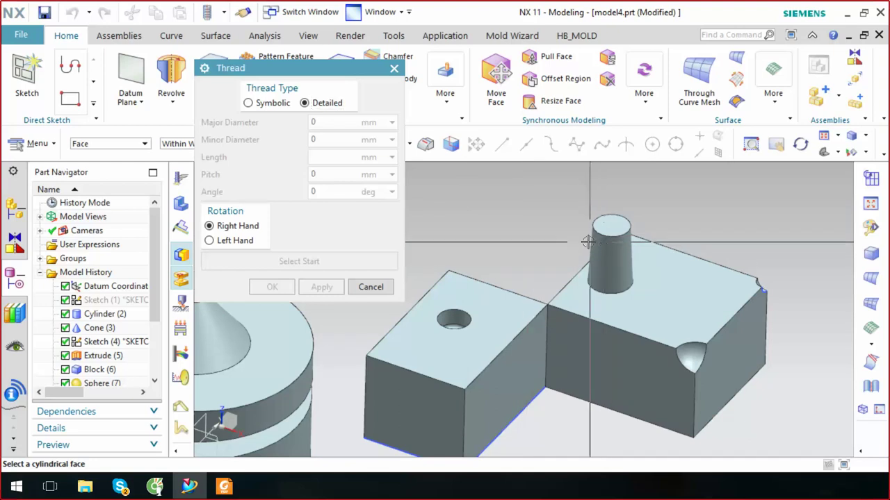
scroll(313, 114, "up", 2)
scroll(316, 115, "up", 2)
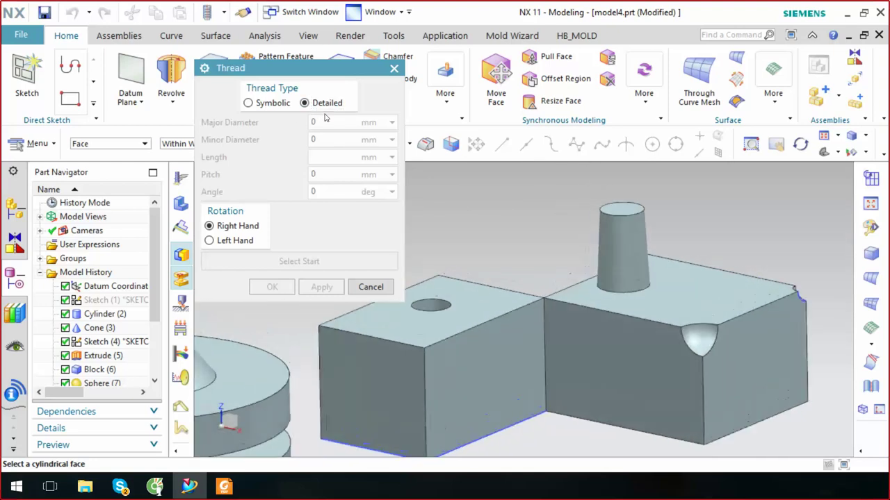
scroll(319, 116, "up", 2)
scroll(325, 118, "up", 2)
scroll(324, 118, "up", 1)
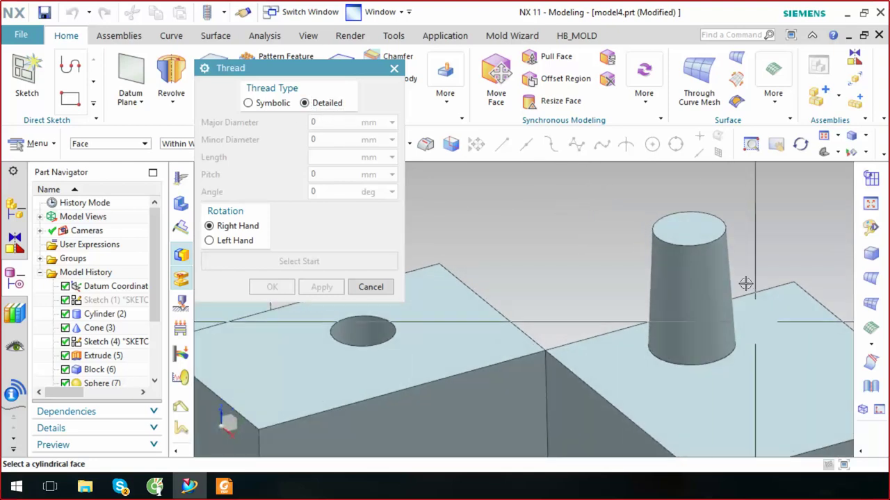
left_click(370, 286)
left_click(695, 276)
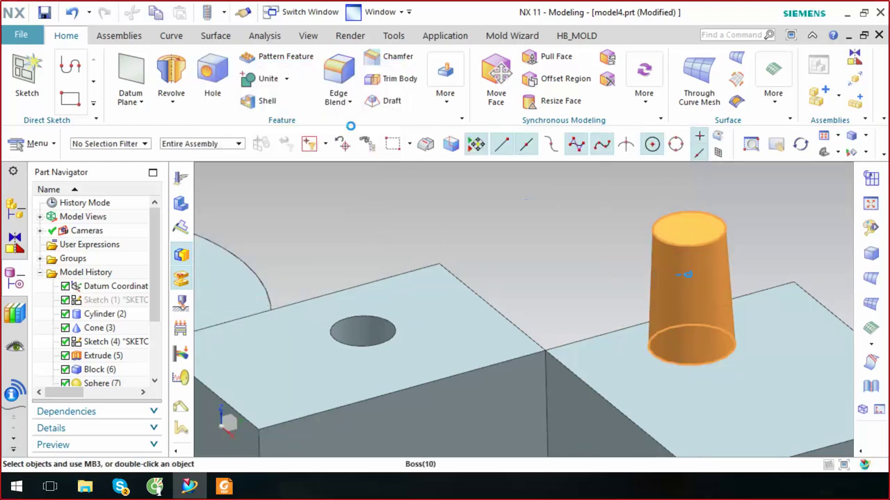
Edit the boss so its taper angle is 0, keeping the 20 mm diameter and 30 mm height
key("ctrl+e")
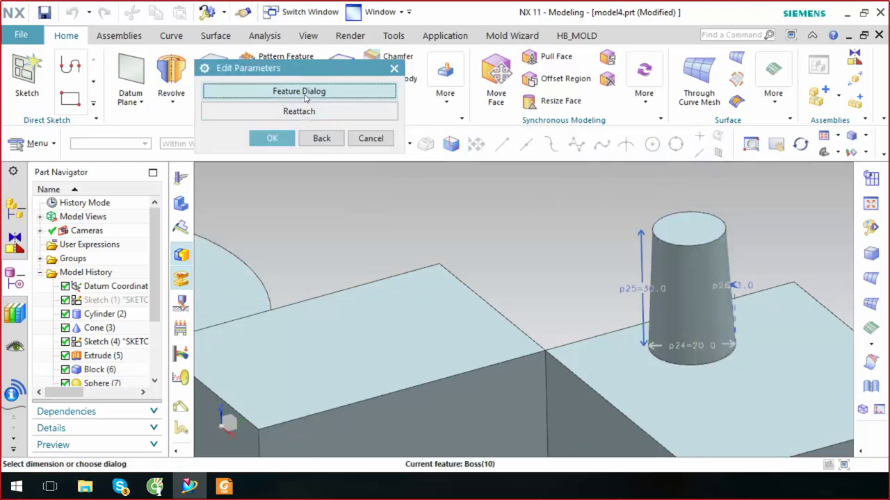
left_click(305, 92)
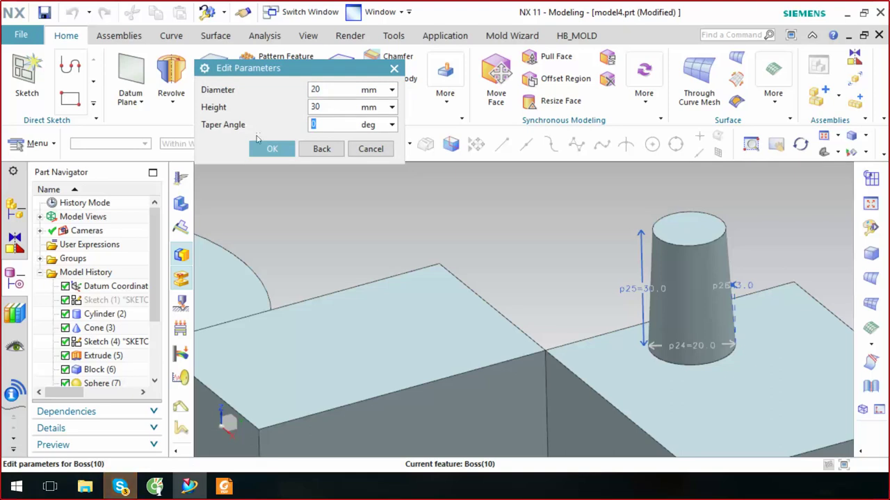
left_click(271, 148)
left_click(273, 138)
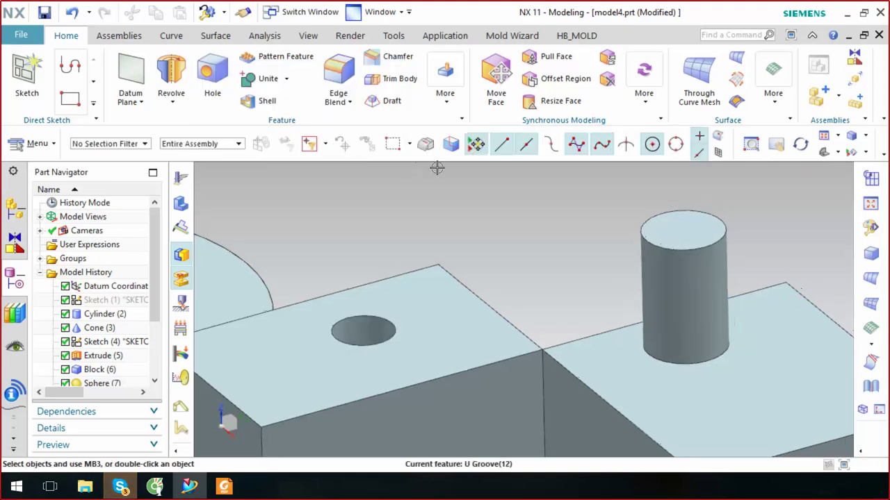
Start a Thread feature from the More gallery on the boss's cylindrical face
left_click(446, 76)
left_click(477, 331)
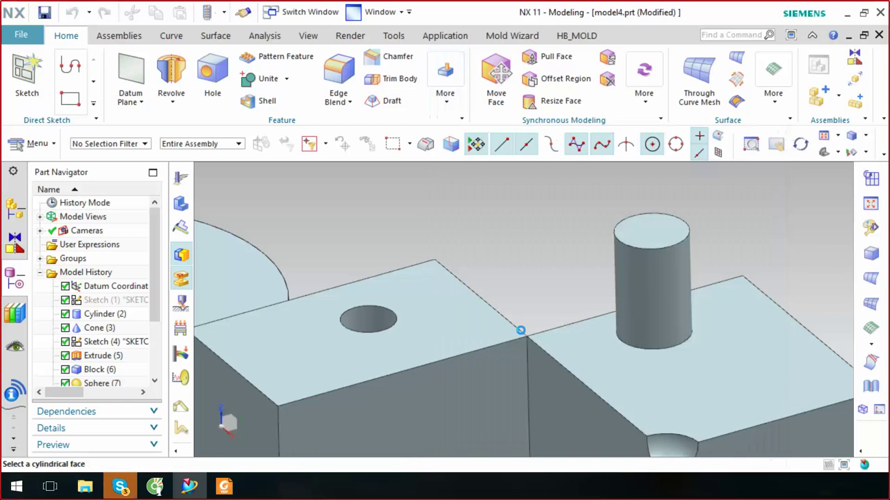
left_click(653, 299)
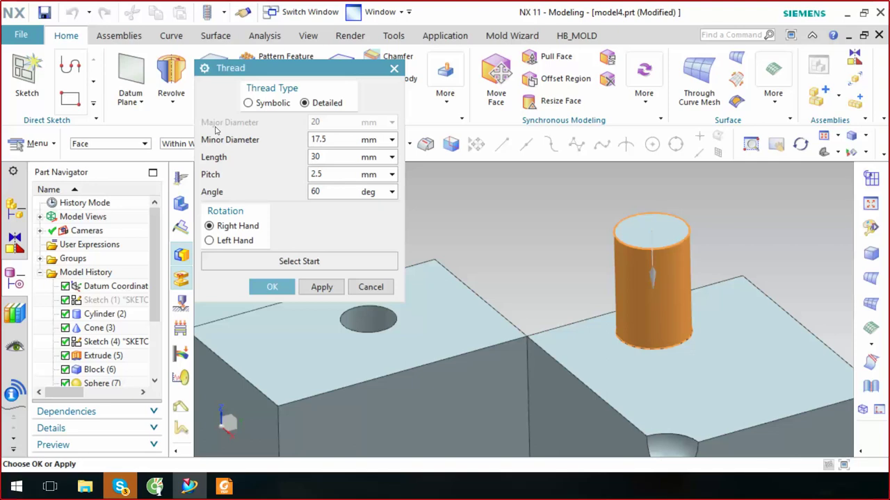
Enter 21 mm as the detailed thread's minor diameter, try applying it, and dismiss the diameter error
scroll(669, 265, "up", 3)
scroll(670, 264, "up", 2)
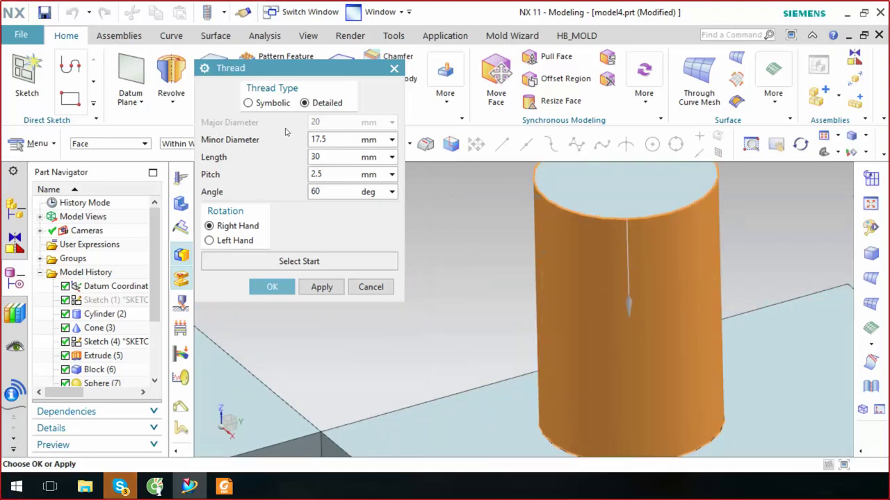
scroll(570, 264, "down", 2)
scroll(549, 250, "up", 1)
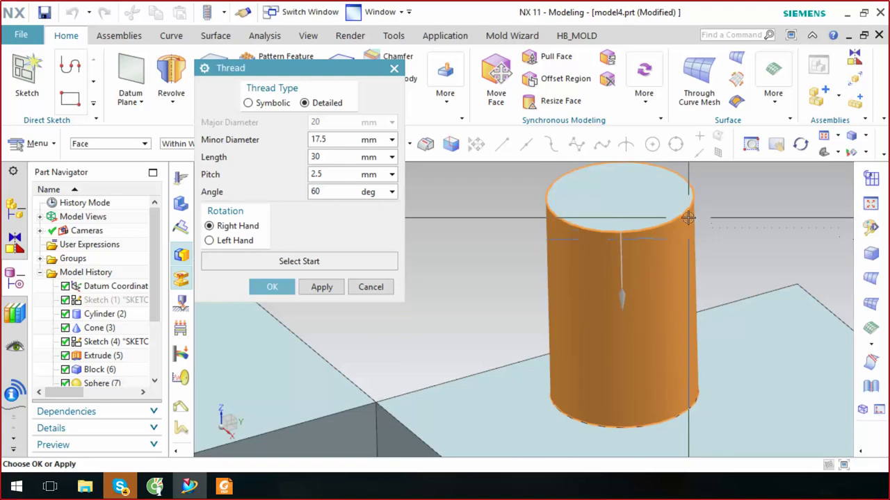
left_click(312, 123)
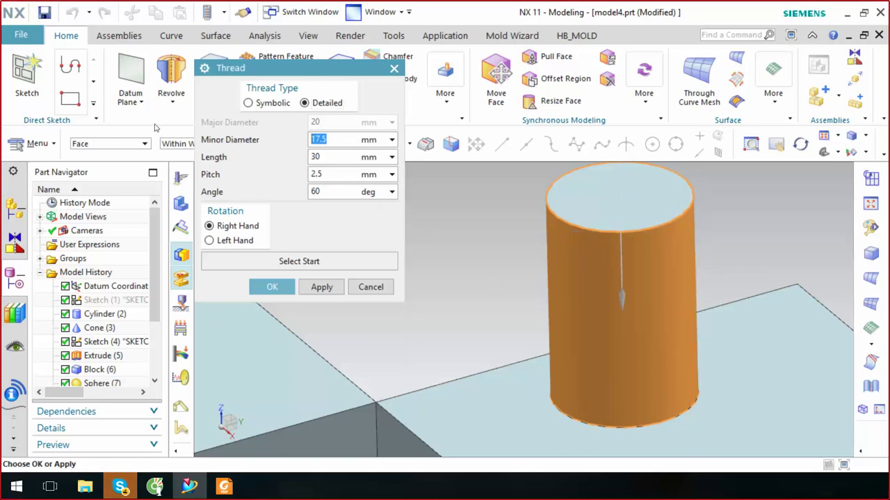
type("21")
left_click(317, 288)
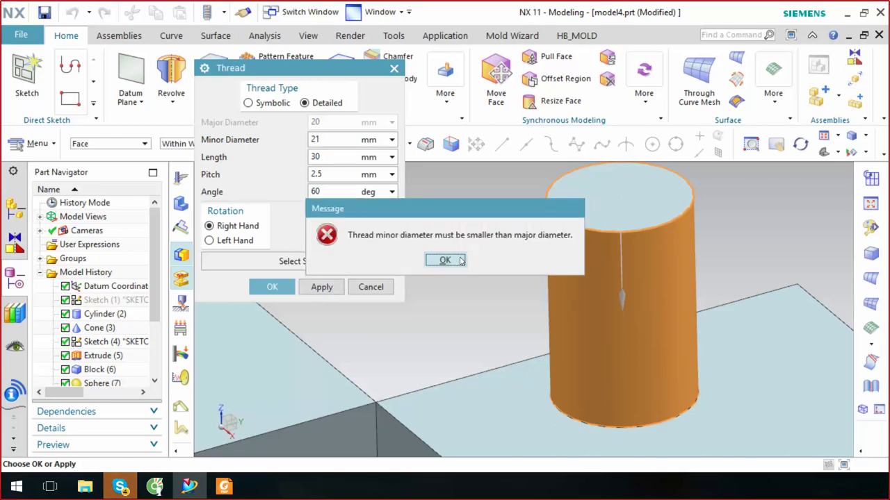
left_click(445, 260)
Open the system quick-access menu from the taskbar corner and close it again
scroll(674, 232, "down", 3)
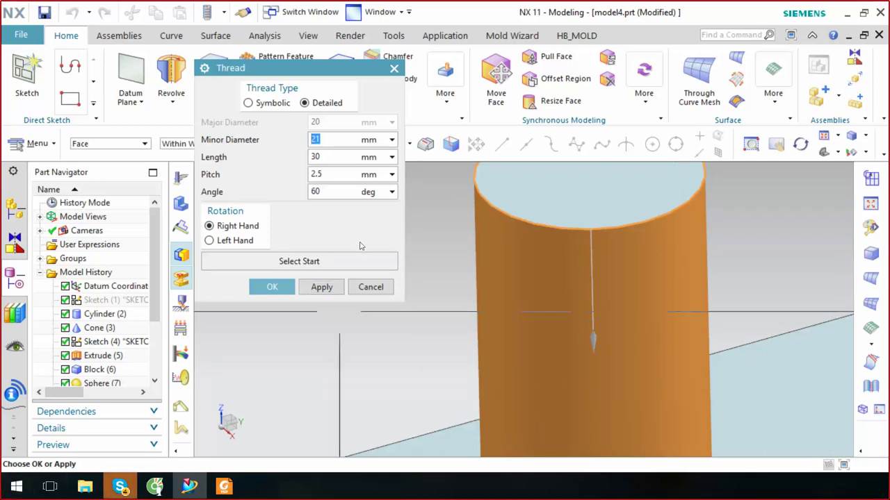
right_click(16, 486)
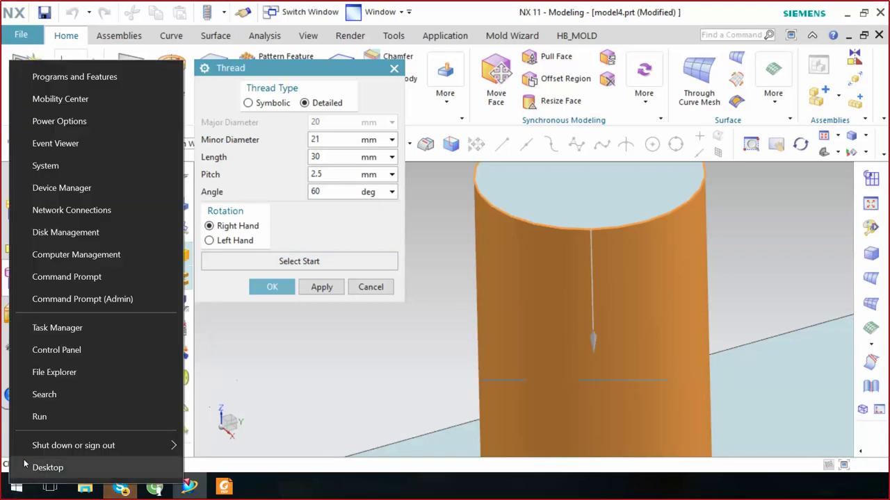
left_click(71, 390)
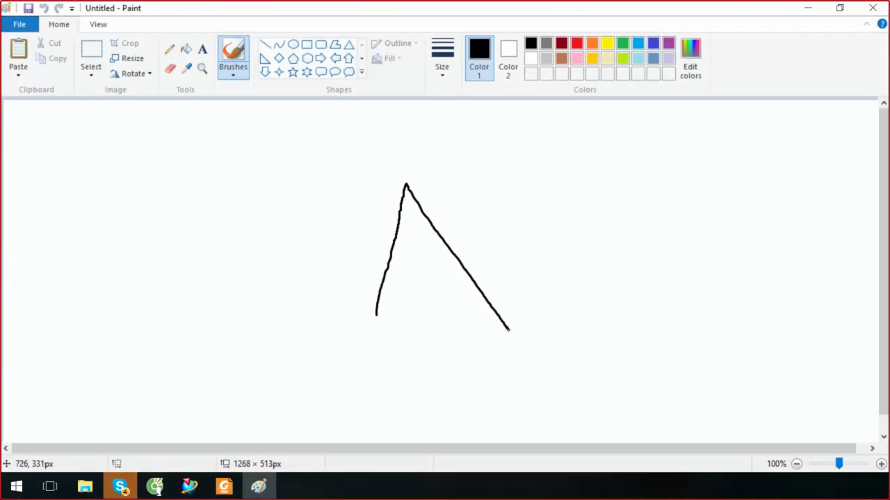
Draw two long horizontal brush lines in Paint, one under the peak and one across its tip
left_click_drag(198, 332, 768, 341)
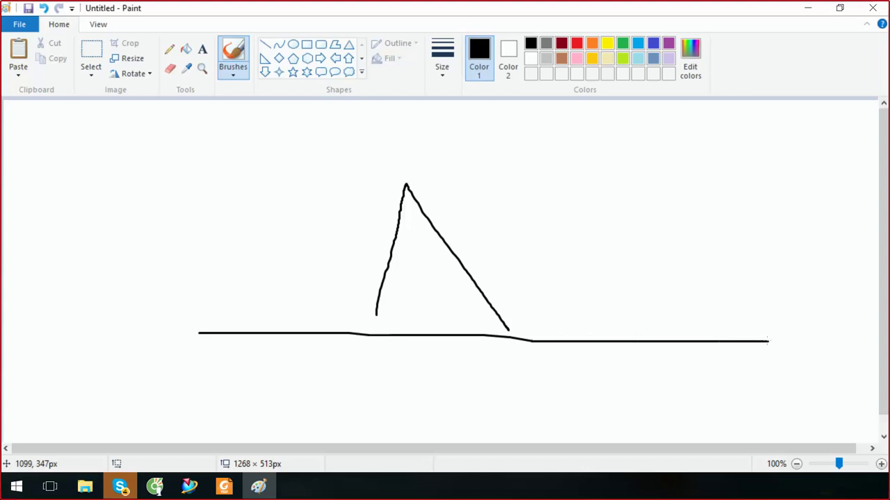
left_click_drag(93, 185, 863, 186)
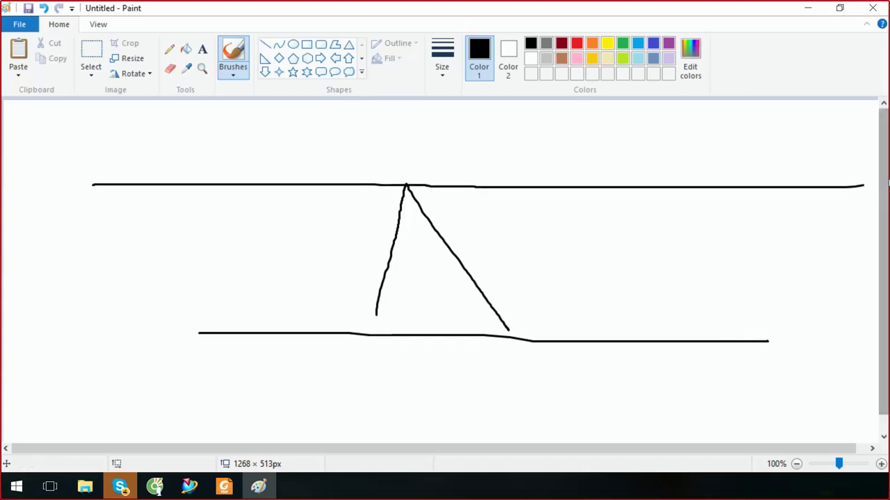
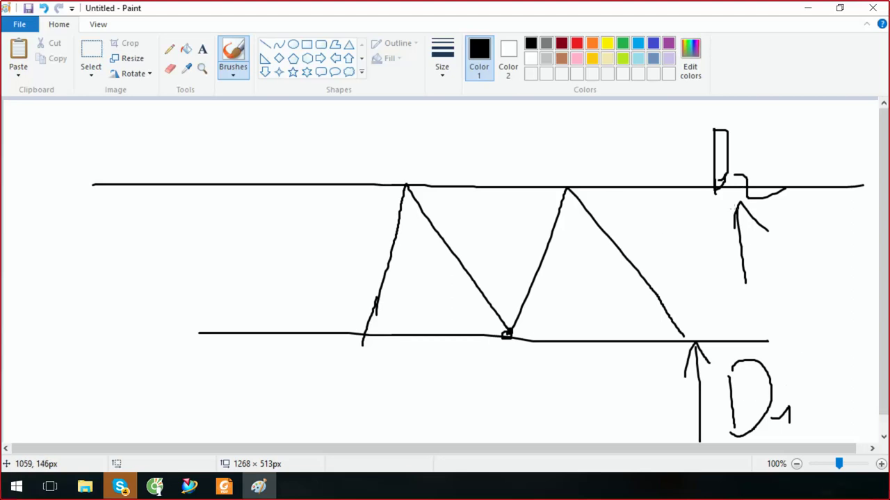
Minimize Paint to reveal the NX Detailed Thread dialog (30 mm length, 2.5 mm pitch, 60°)
left_click(815, 14)
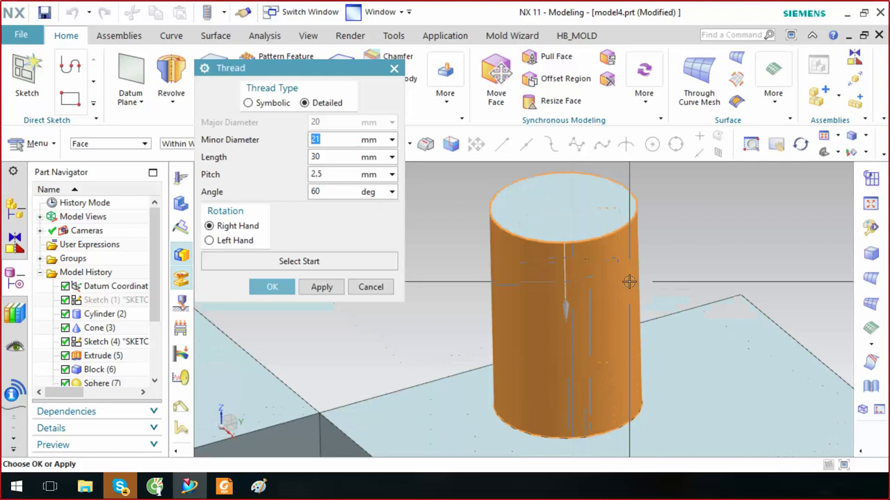
Enter an 18 mm minor diameter and 15 mm length in the Detailed Thread dialog
scroll(629, 281, "down", 3)
scroll(659, 314, "down", 1)
type("18")
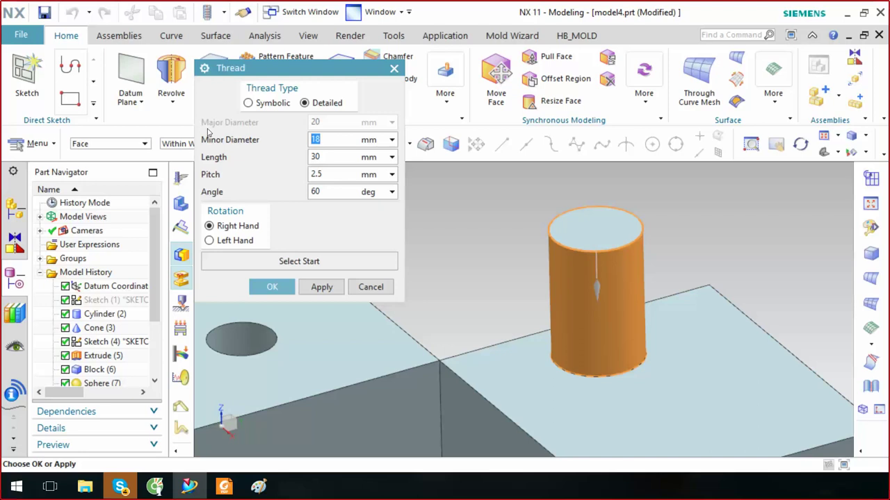
key("Tab")
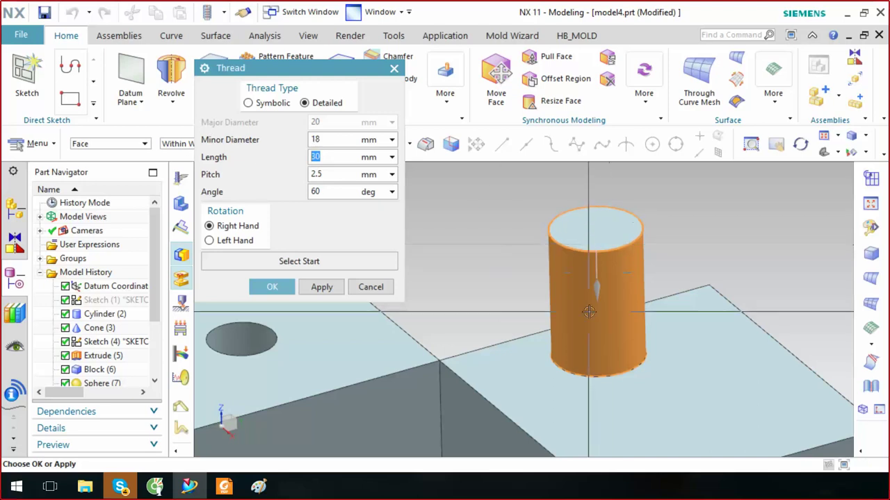
scroll(529, 263, "up", 2)
scroll(587, 253, "up", 1)
type("15")
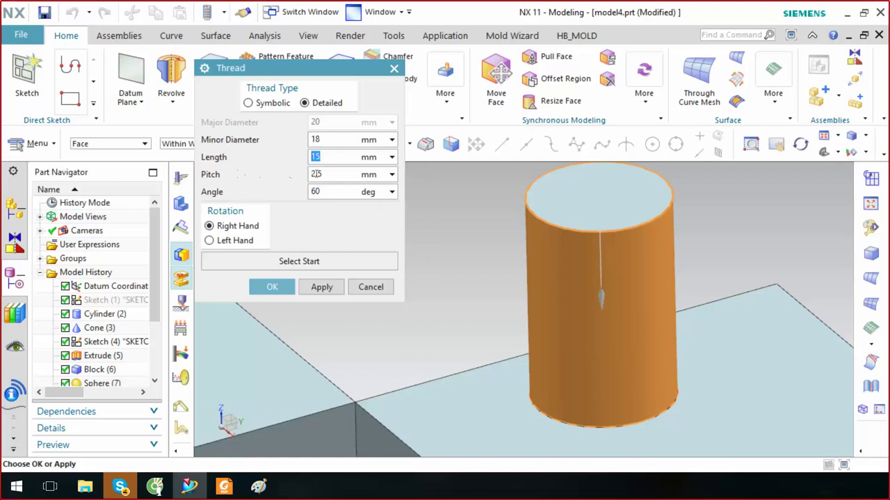
key("Tab")
Add three brush strokes between the crests of the Paint thread sketch, then return to NX
left_click(258, 486)
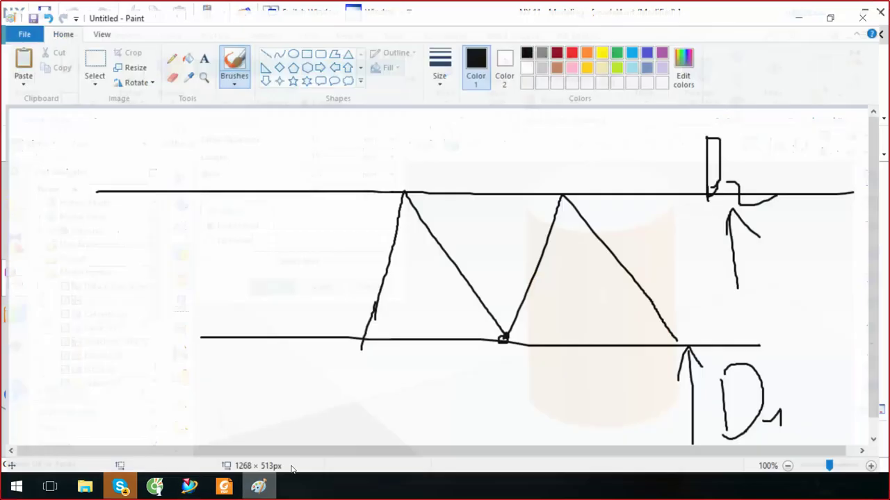
left_click_drag(410, 192, 549, 192)
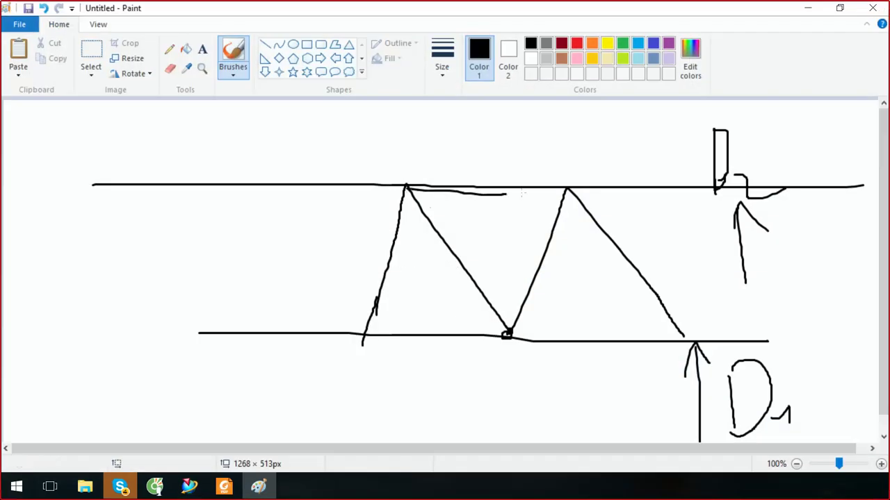
left_click_drag(449, 179, 548, 223)
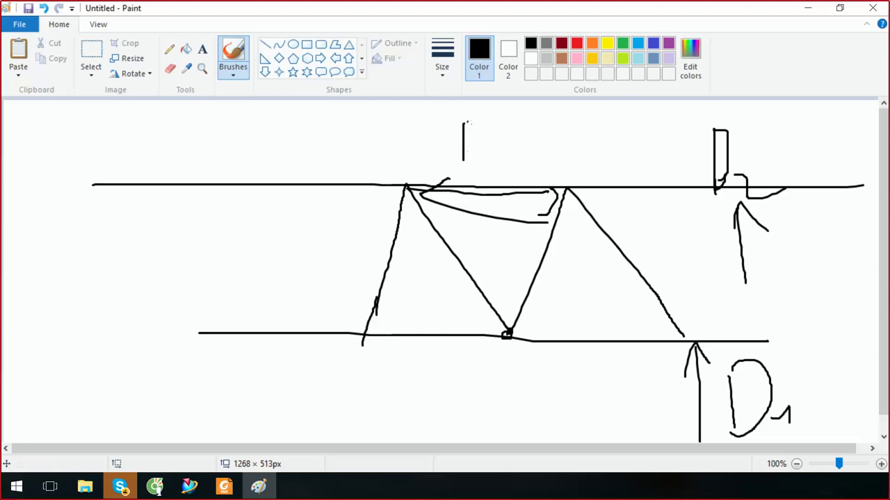
mouse_move(461, 145)
left_mouse_down()
mouse_move(495, 159)
mouse_move(530, 157)
mouse_move(537, 168)
left_mouse_up()
left_click(809, 12)
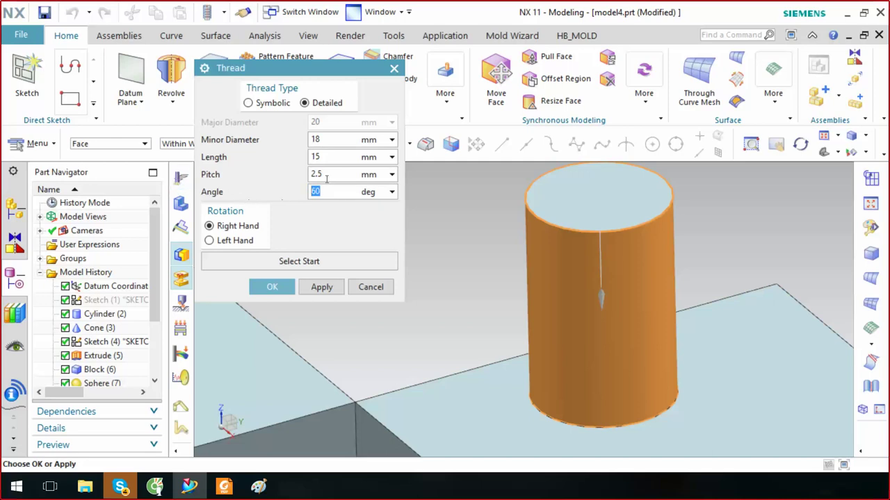
Try a left-hand thread rotation, then set it back to right-hand
left_click(238, 230)
left_click(239, 244)
left_click(235, 240)
left_click(236, 226)
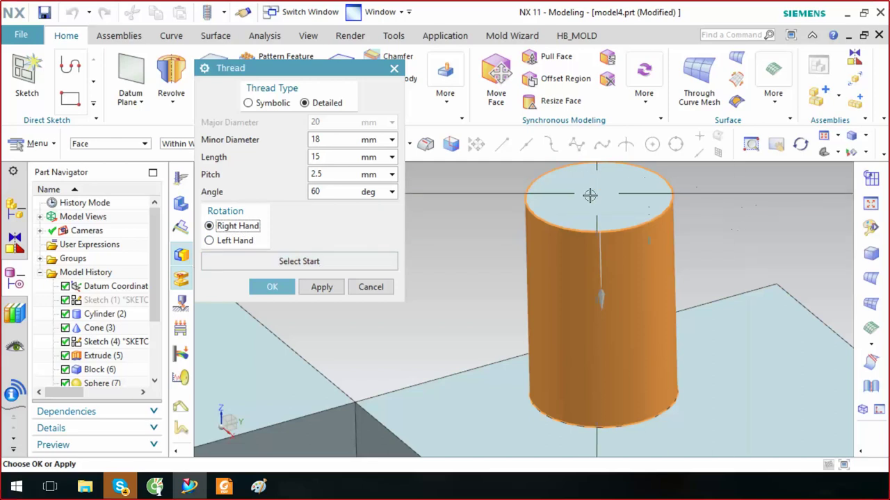
Set the cylinder's top face as thread start and attempt creation; dismiss the outside-body error
left_click(283, 265)
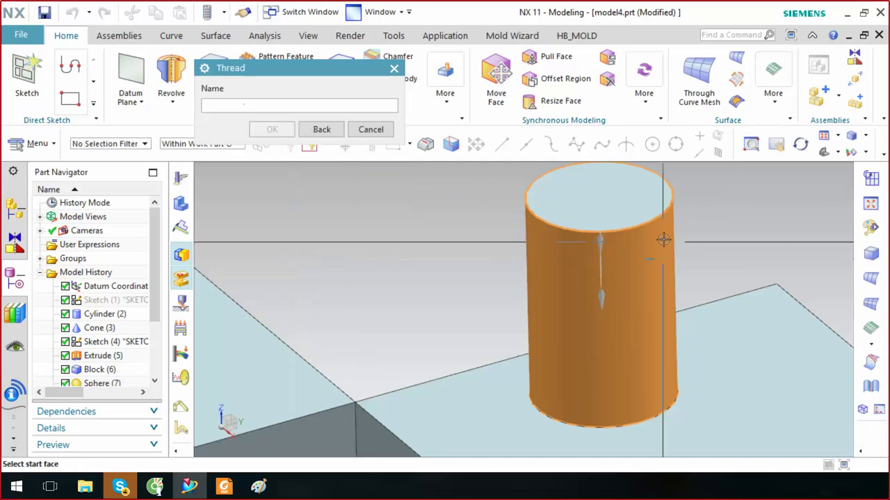
left_click(640, 206)
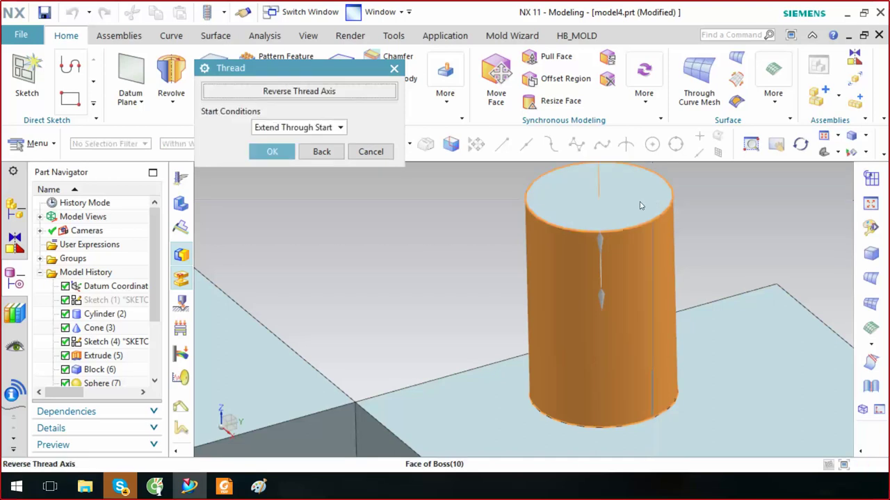
scroll(564, 240, "down", 5)
scroll(487, 180, "up", 3)
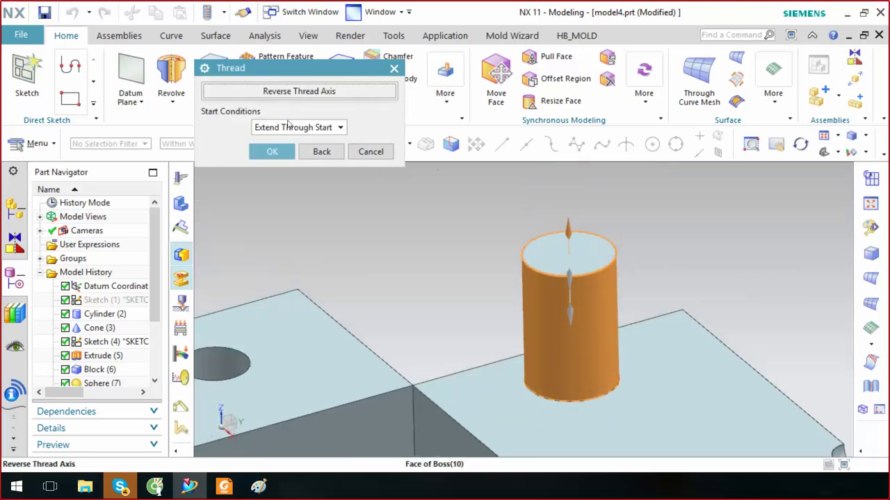
left_click(342, 155)
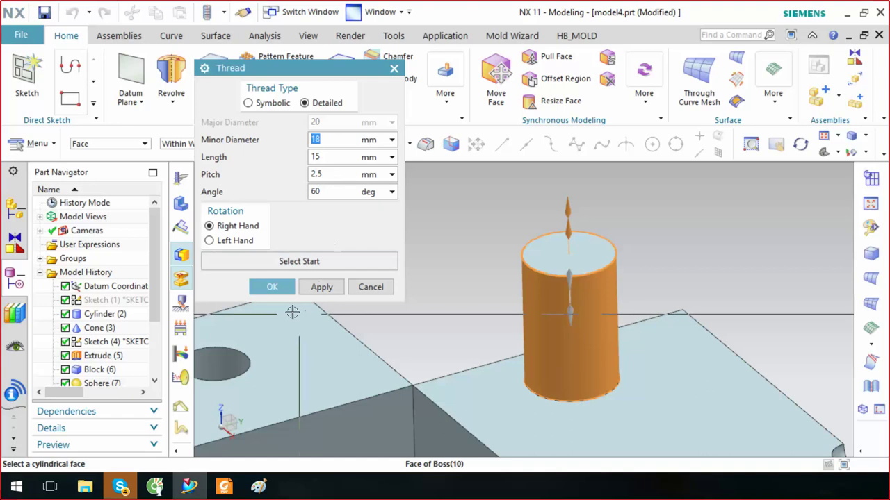
left_click(271, 287)
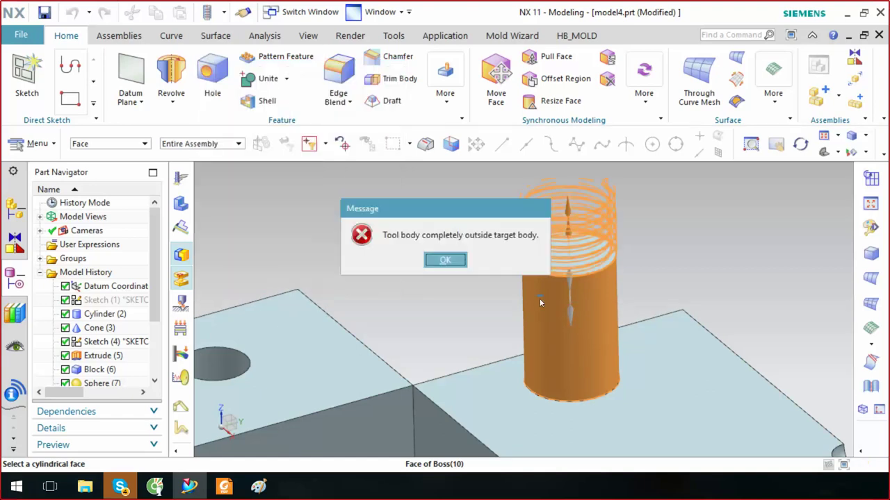
left_click(445, 260)
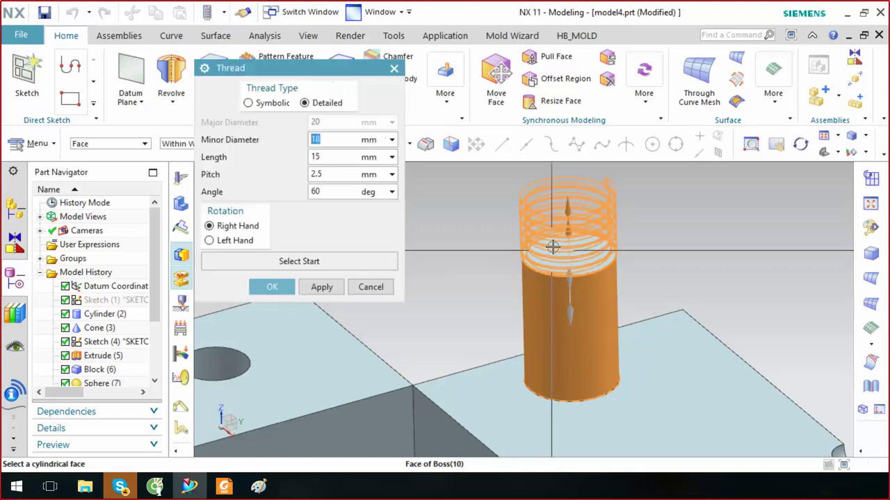
Retry the thread from the top face at 17.5 mm minor diameter, 0 length; dismiss the error and refresh
left_click(344, 266)
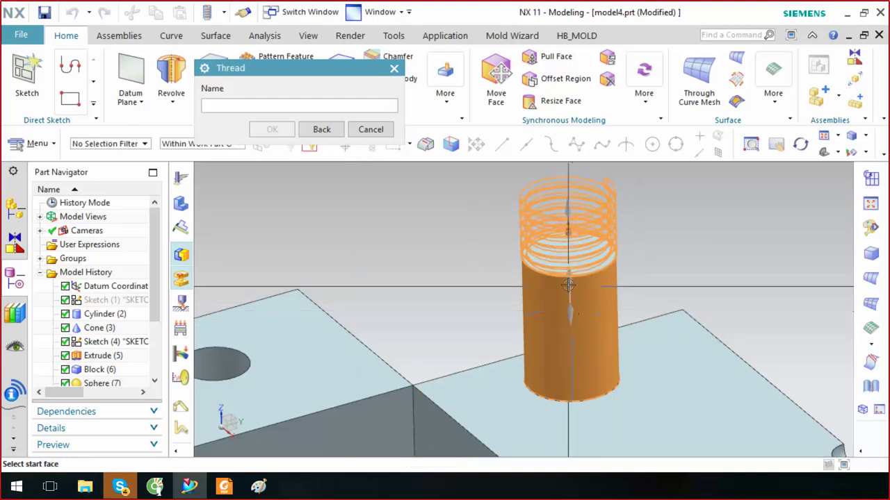
left_click(321, 129)
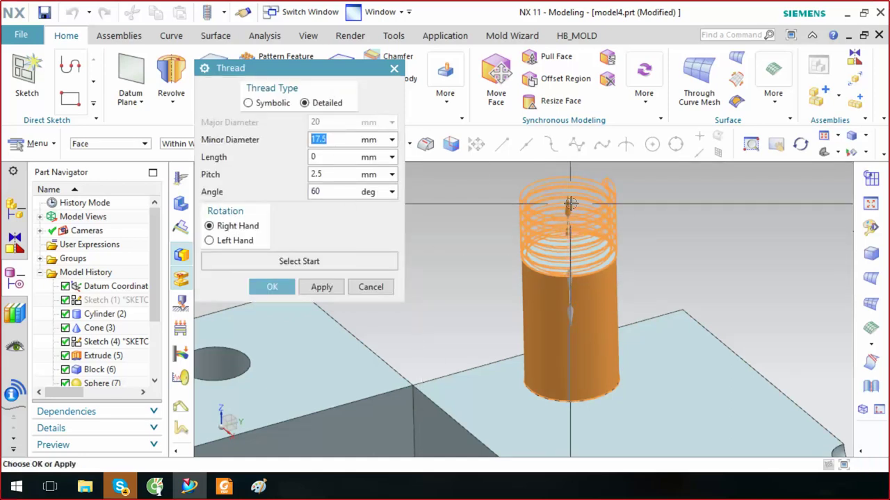
scroll(572, 265, "up", 1)
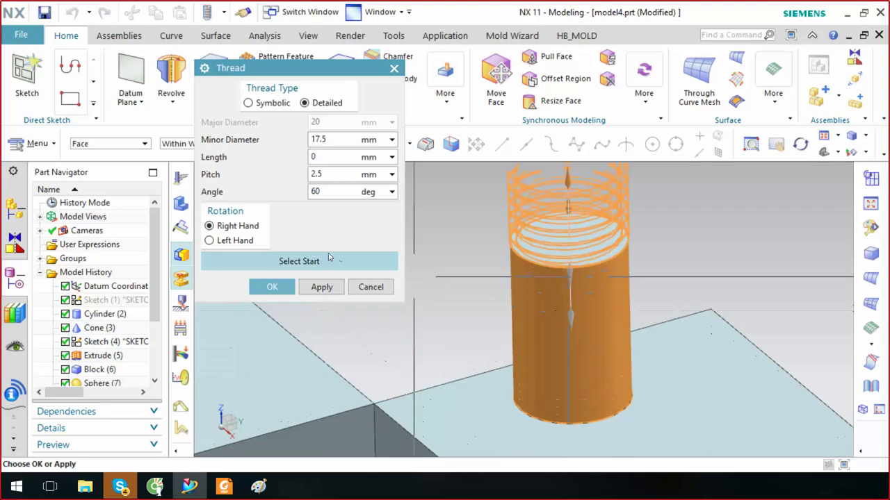
left_click(329, 258)
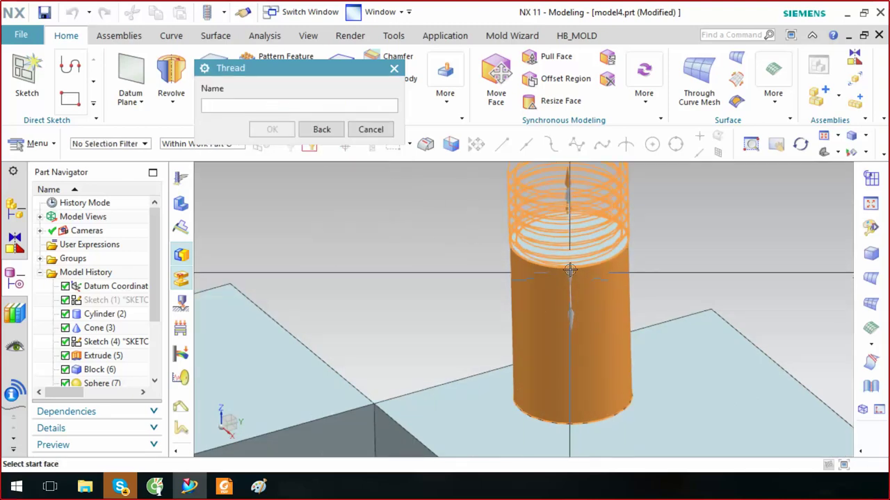
left_click(601, 255)
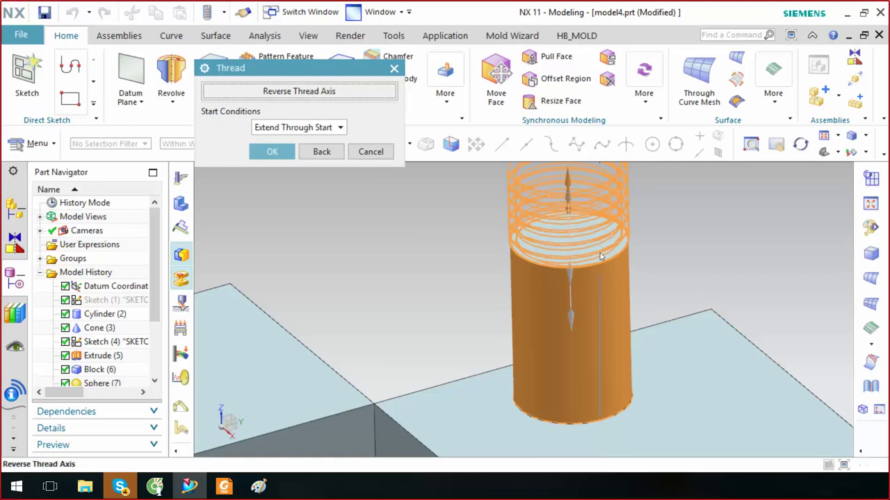
left_click(322, 92)
left_click(272, 289)
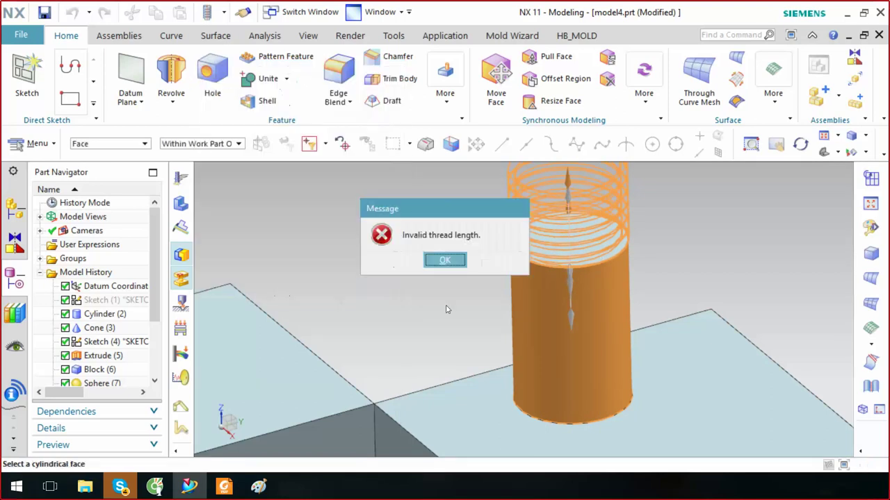
left_click(458, 259)
right_click(486, 167)
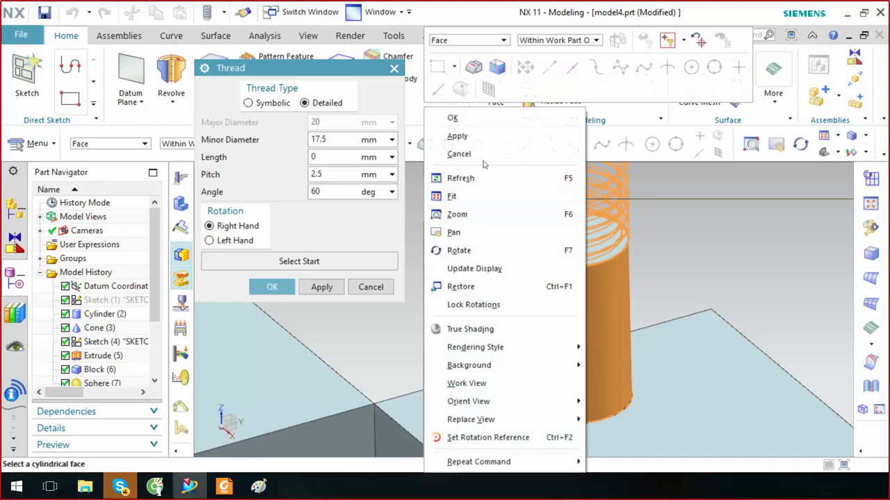
left_click(487, 178)
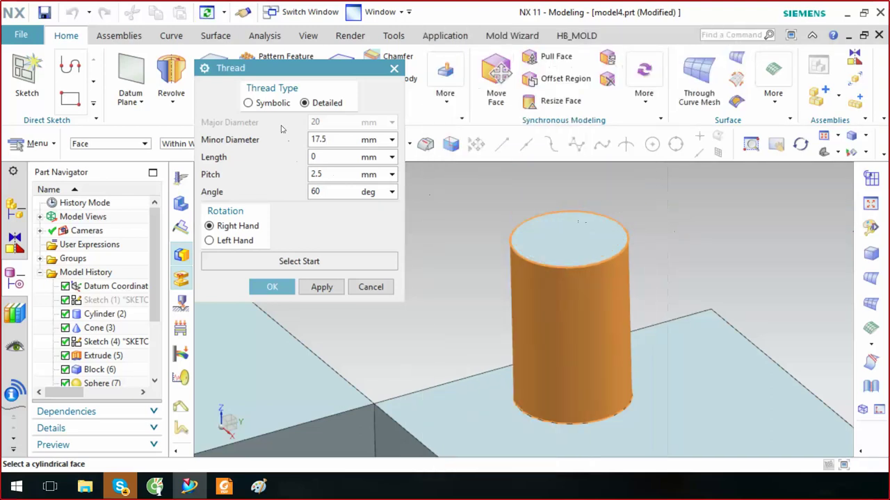
Re-pick the top face as thread start and retry; dismiss the invalid thread length error
left_click(328, 260)
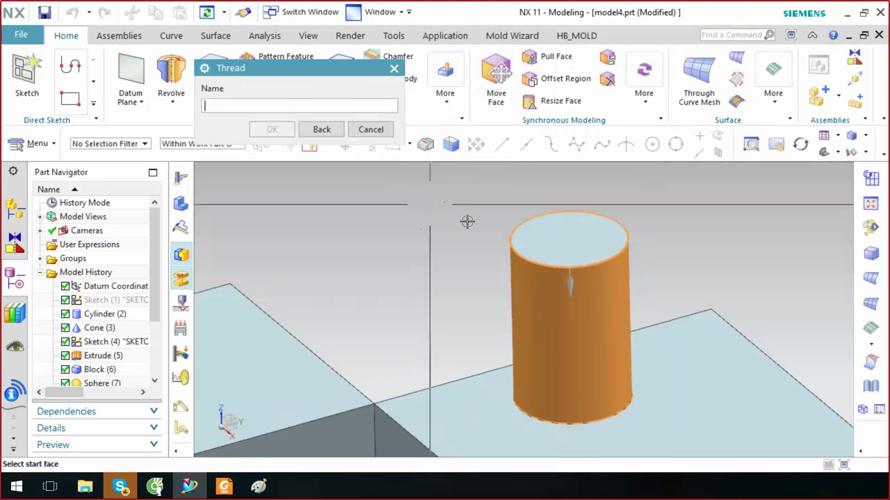
left_click(548, 240)
middle_click(285, 105)
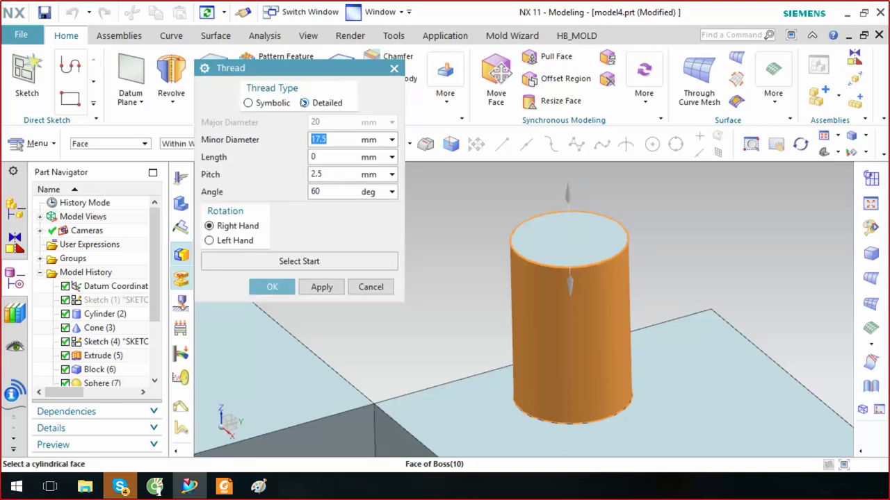
scroll(547, 240, "down", 5)
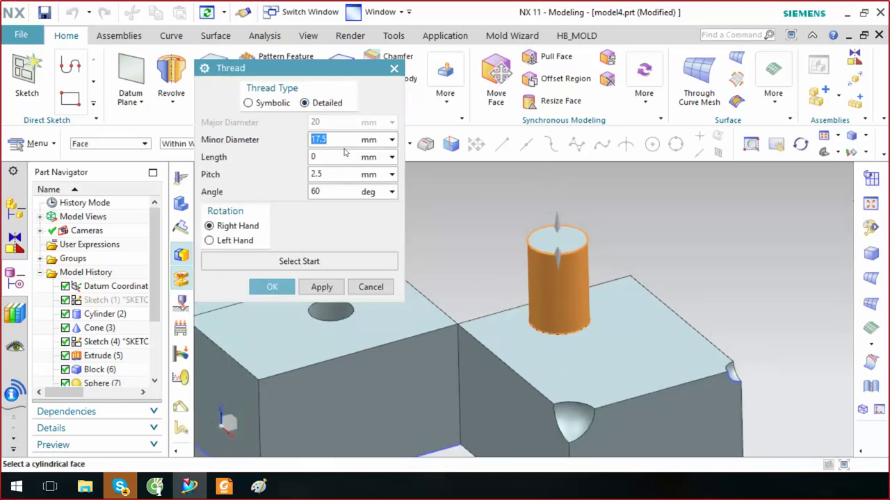
left_click(266, 287)
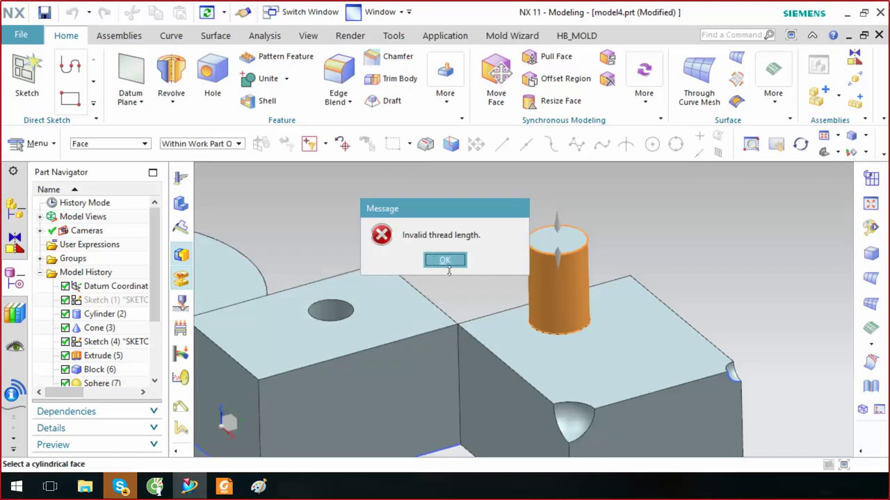
left_click(451, 261)
Orbit below the cylinder, pick another start face and retry, again hitting the invalid length error
scroll(489, 242, "up", 8)
scroll(564, 199, "down", 5)
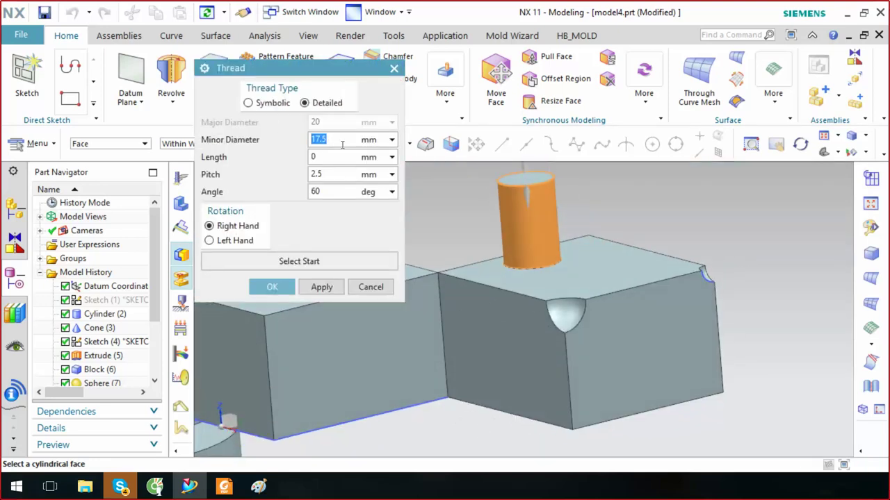
left_click(324, 262)
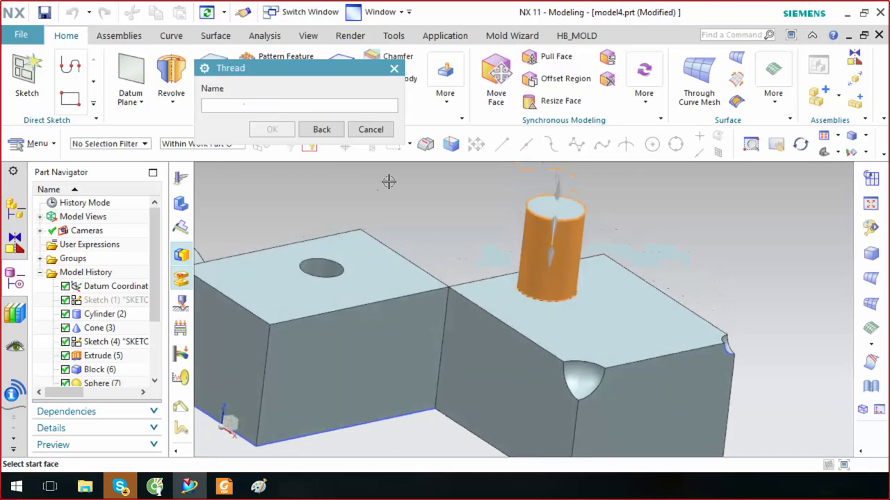
middle_click_drag(388, 181, 535, 241)
left_click(534, 240)
mouse_move(761, 304)
middle_mouse_down()
mouse_move(747, 324)
mouse_move(723, 324)
mouse_move(527, 261)
mouse_move(389, 181)
middle_mouse_up()
middle_click(306, 97)
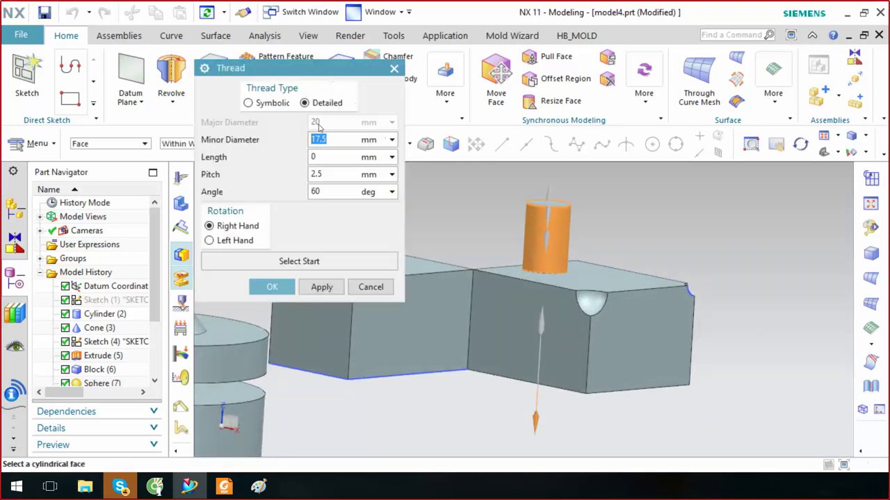
left_click(267, 288)
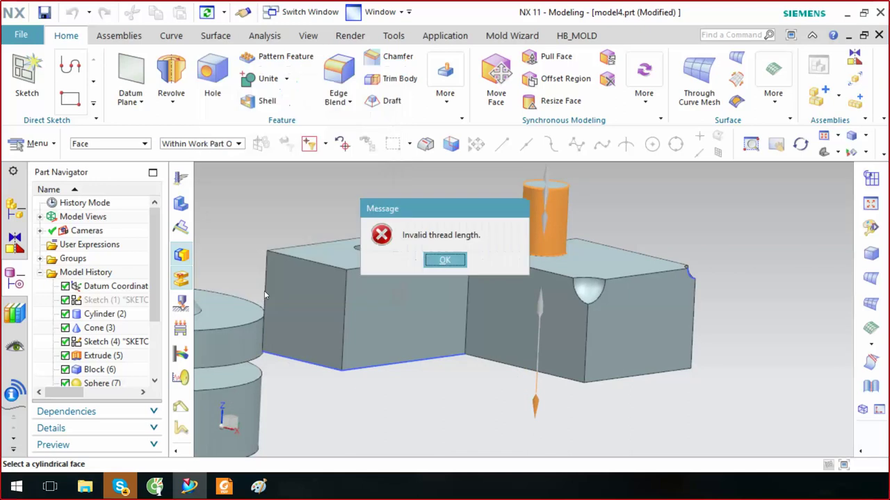
left_click(445, 260)
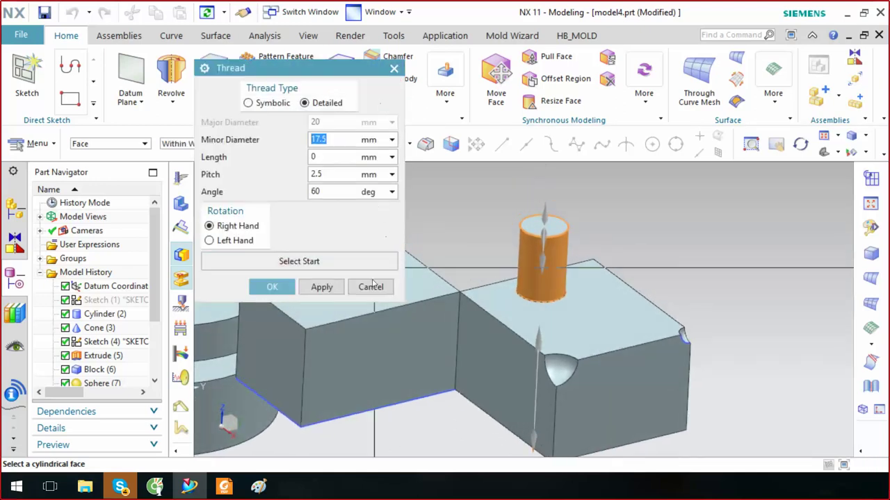
Cancel the Thread dialog and open the Feature group's More gallery
left_click(370, 287)
middle_click_drag(431, 204, 382, 163)
left_click(445, 82)
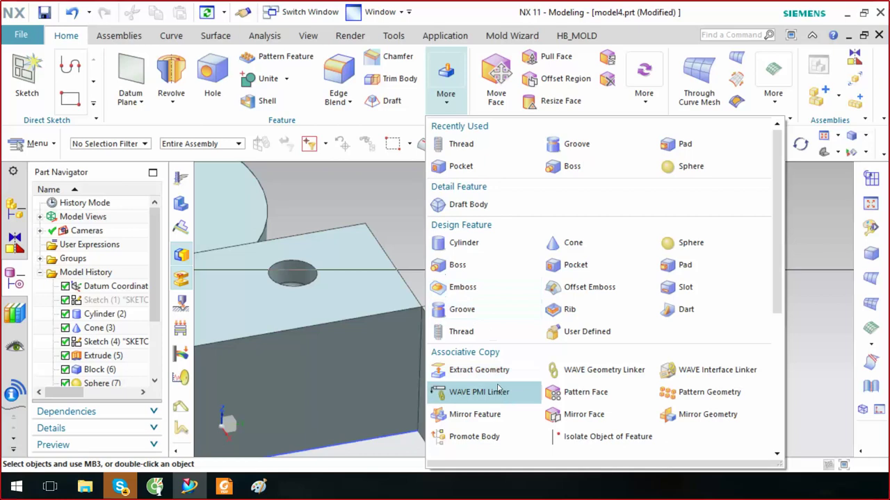
Create a detailed right-hand thread on the boss's side face: 17.5 mm minor, 15 mm length, 2.5 mm pitch
left_click(478, 335)
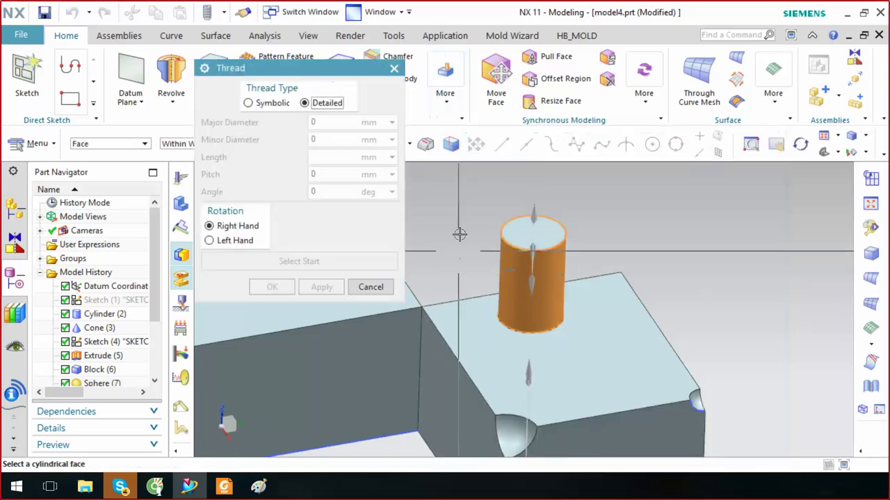
right_click(630, 184)
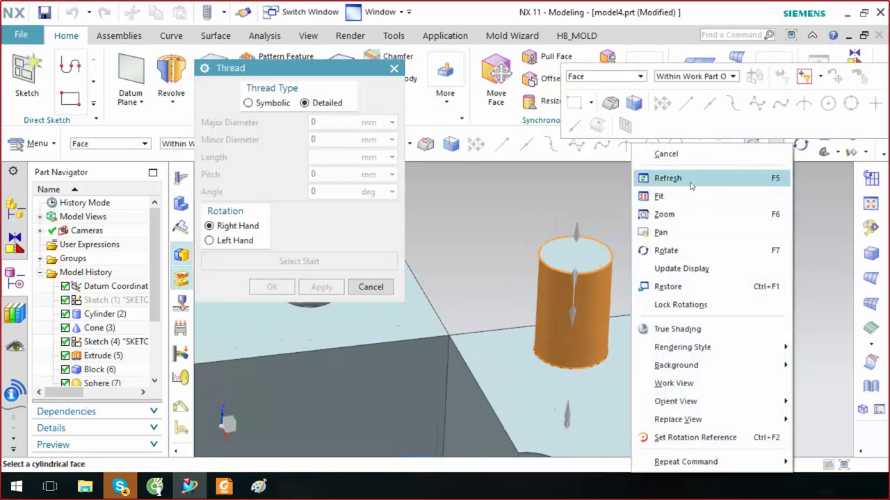
left_click(697, 183)
left_click(638, 272)
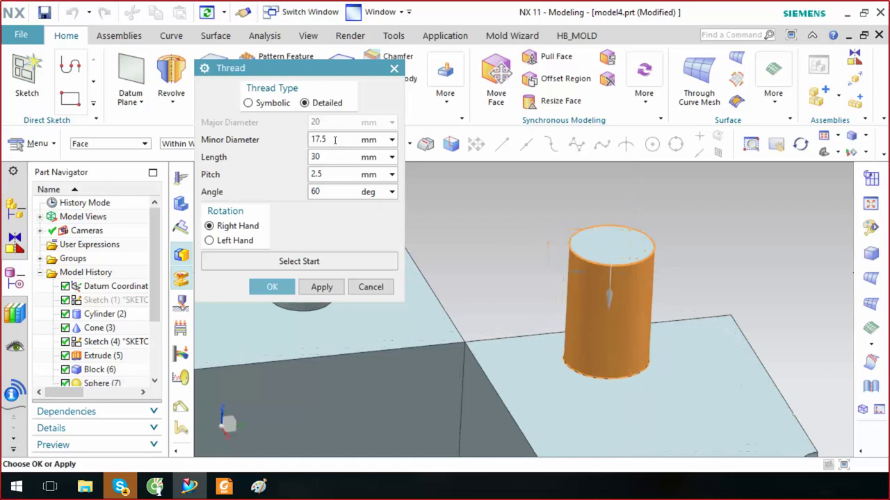
double_click(316, 157)
left_click(272, 287)
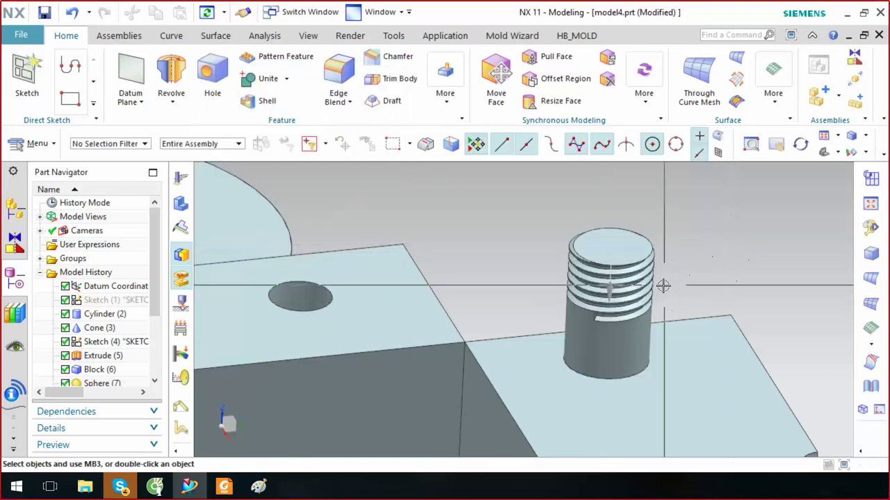
Orbit and zoom in to inspect the helical thread grooves on the boss
middle_click_drag(664, 286, 643, 281)
scroll(518, 266, "up", 2)
scroll(518, 266, "up", 1)
scroll(518, 266, "up", 1)
scroll(518, 266, "up", 1)
scroll(517, 265, "down", 2)
mouse_move(518, 264)
middle_mouse_down()
mouse_move(645, 273)
mouse_move(547, 274)
middle_mouse_up()
scroll(465, 245, "up", 3)
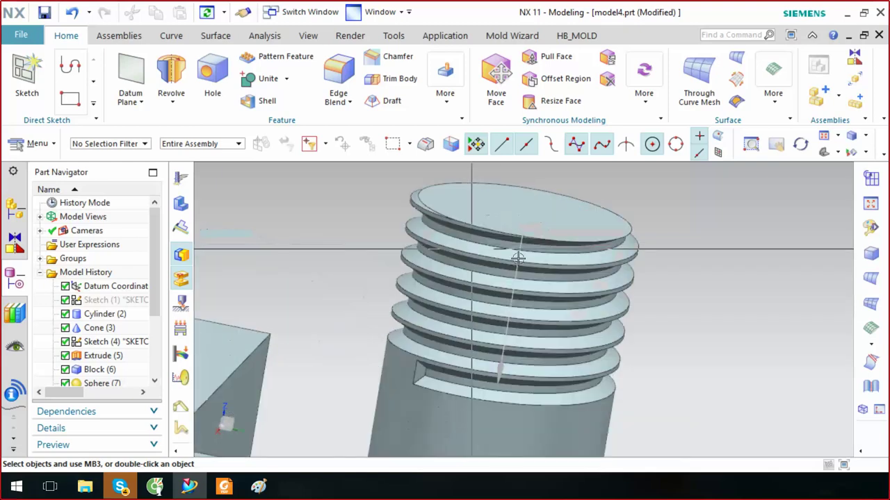
Return the part to its Home view and open the Feature More gallery
right_click(804, 248)
left_click(800, 8)
scroll(644, 340, "down", 3)
mouse_move(644, 340)
middle_mouse_down()
mouse_move(594, 381)
mouse_move(550, 329)
middle_mouse_up()
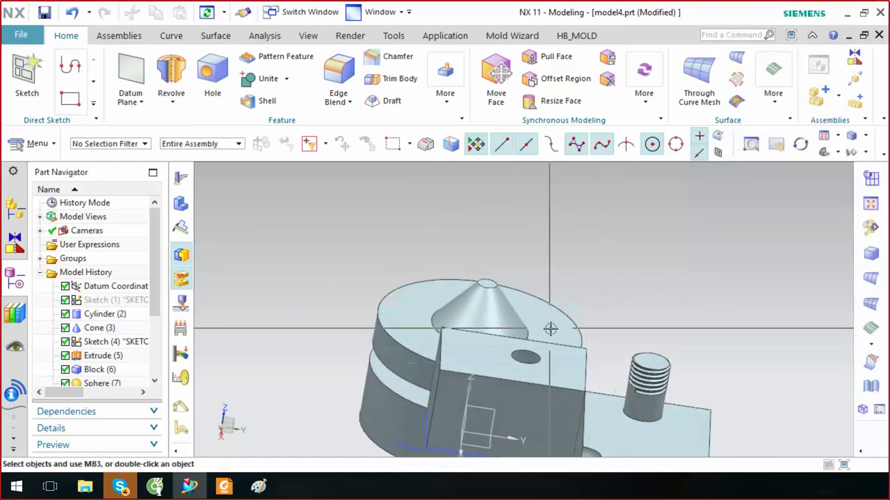
key("Home")
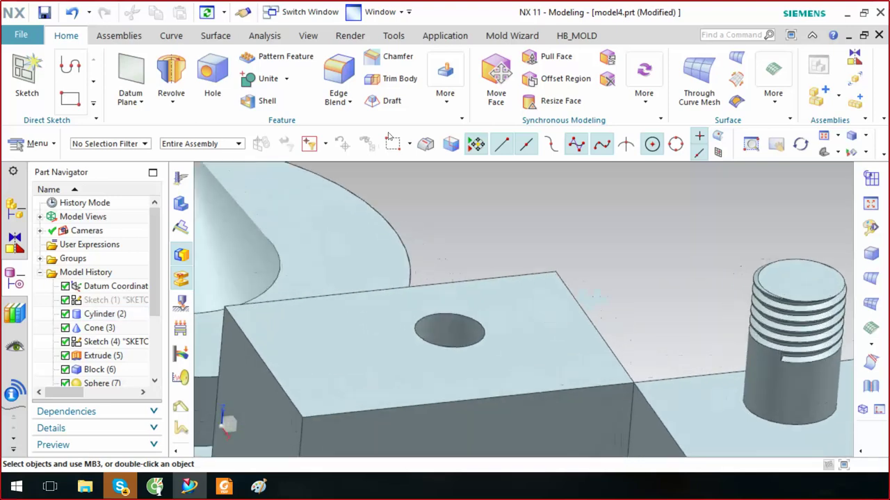
left_click(445, 78)
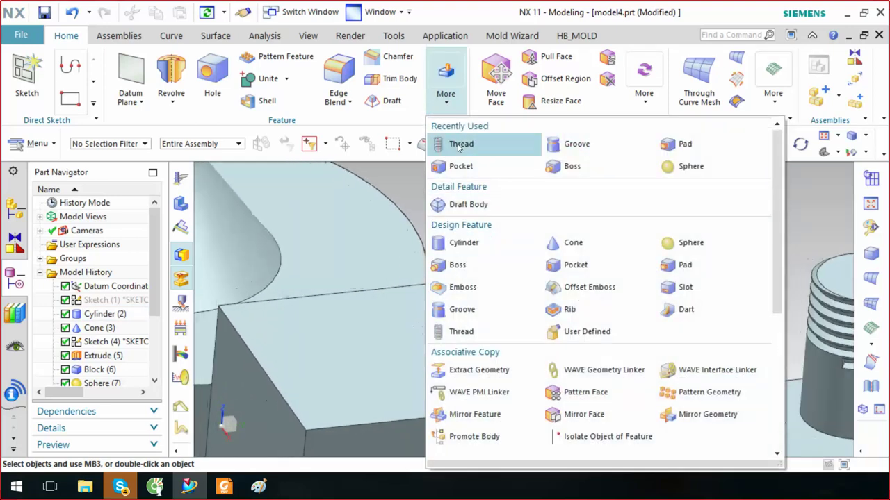
Start a detailed thread on the block hole's inner face (17 mm major diameter), then switch to Paint
left_click(458, 148)
scroll(469, 320, "down", 3)
left_click(463, 316)
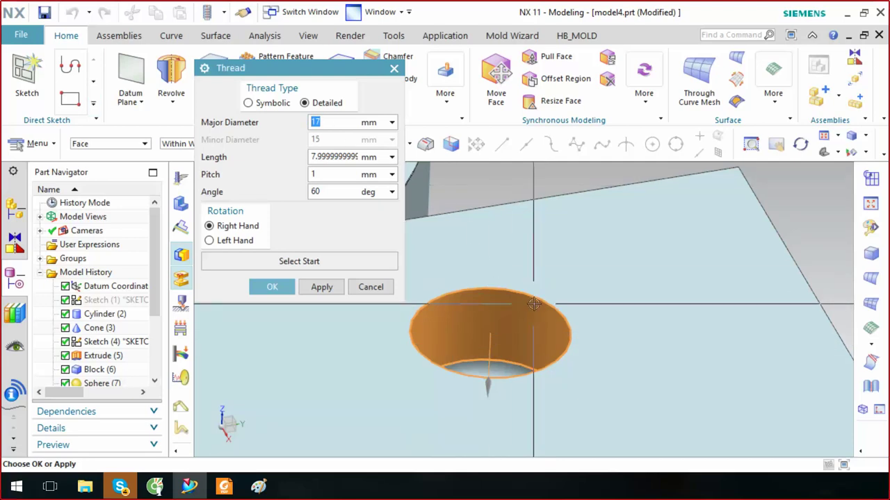
scroll(445, 322, "down", 4)
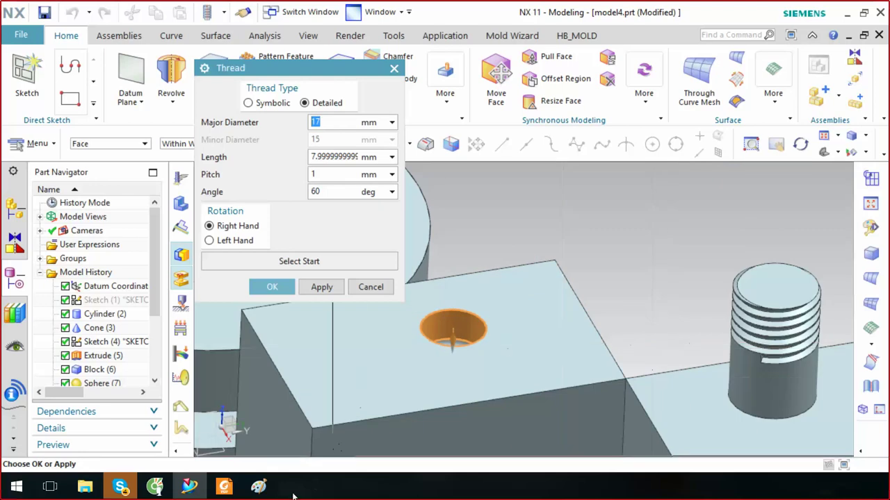
left_click(266, 485)
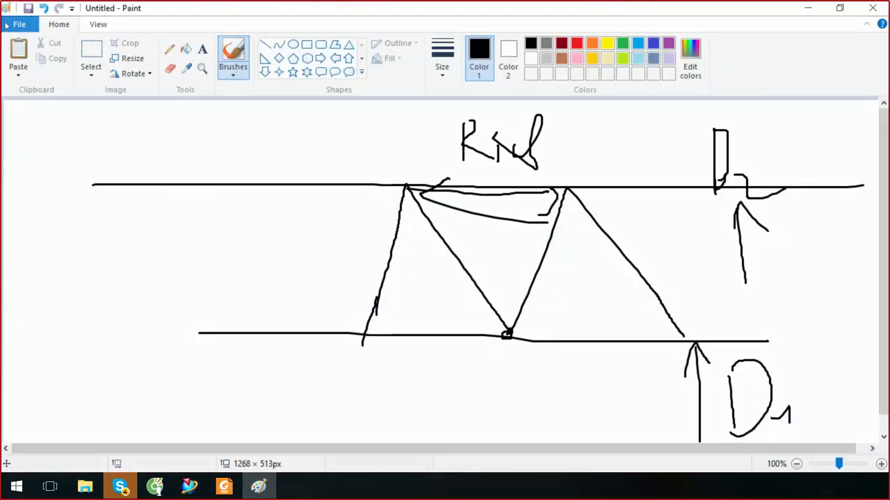
Start a new blank Paint image, discarding the old thread sketch unsaved
left_click(20, 24)
left_click(31, 50)
left_click(452, 249)
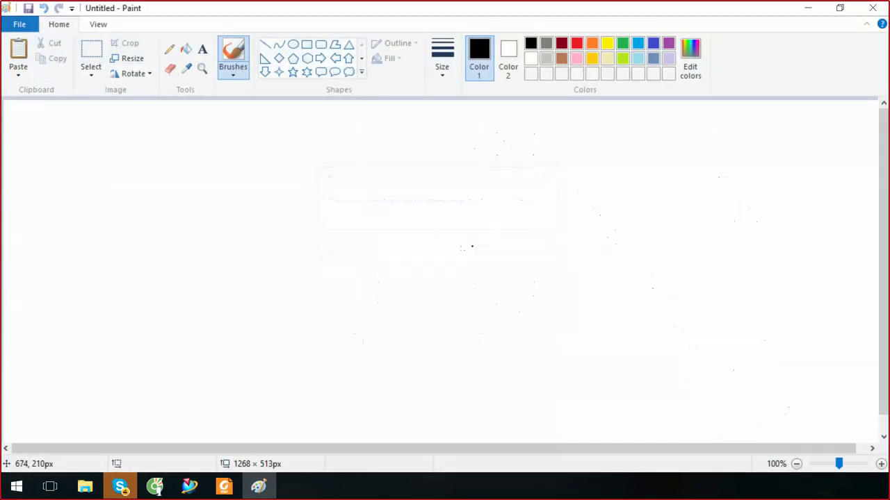
Draw freehand loops, a P-shaped stroke and a short stem on the blank canvas
mouse_move(420, 245)
left_mouse_down()
mouse_move(545, 312)
mouse_move(381, 288)
mouse_move(435, 245)
left_mouse_up()
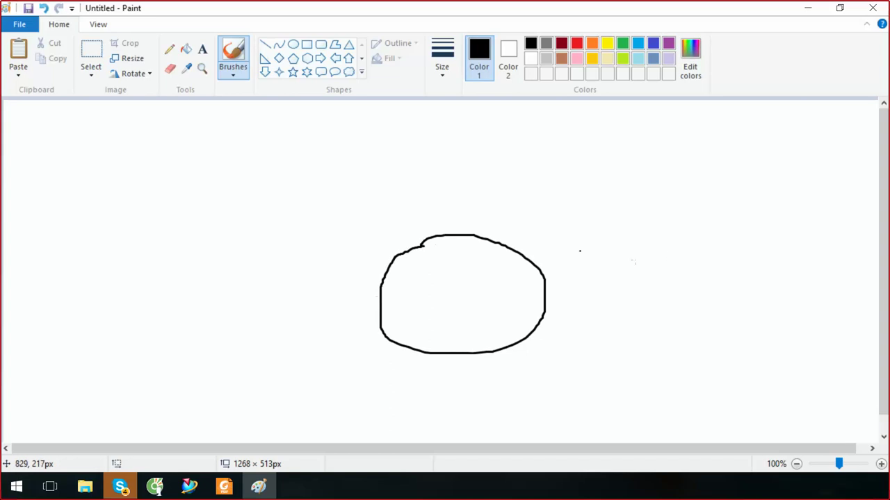
mouse_move(744, 158)
left_mouse_down()
mouse_move(670, 414)
mouse_move(870, 247)
mouse_move(768, 167)
left_mouse_up()
scroll(654, 209, "down", 1)
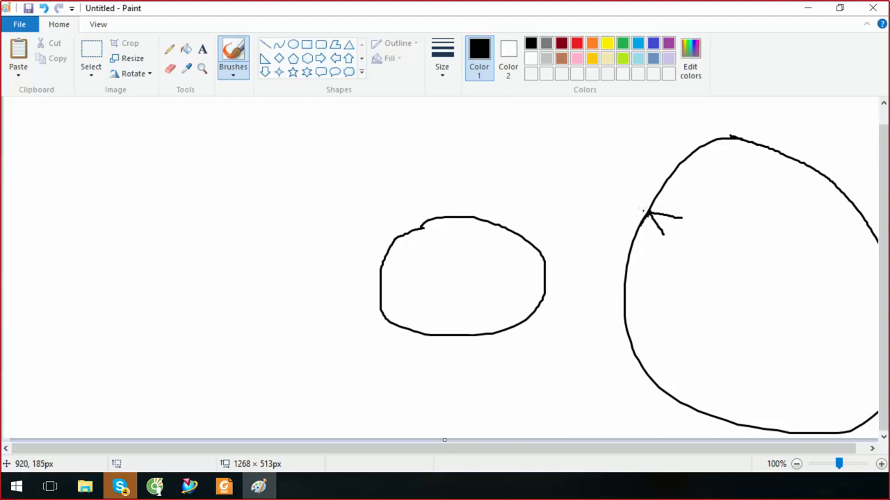
left_click_drag(598, 209, 612, 215)
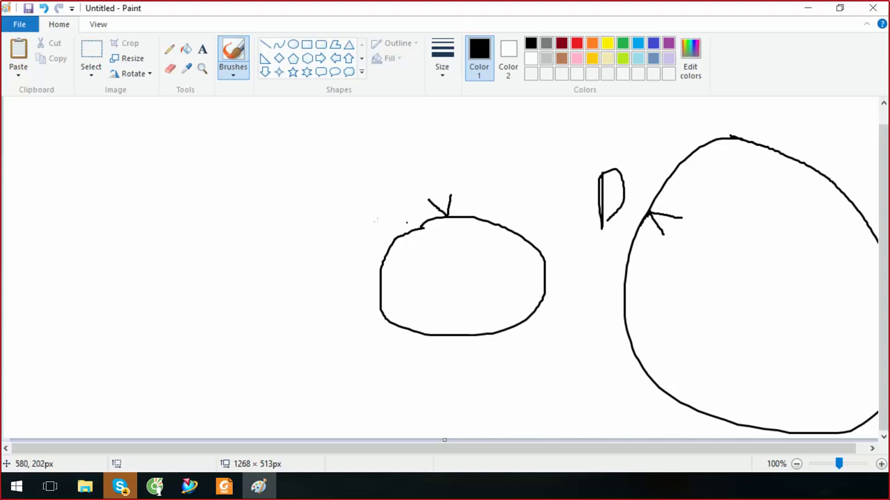
left_click_drag(268, 188, 335, 161)
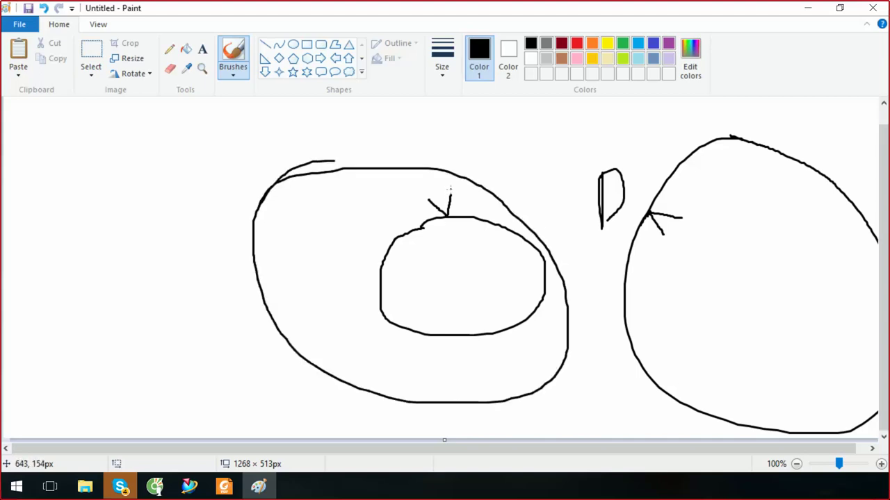
left_click_drag(423, 227, 412, 212)
mouse_move(427, 224)
left_mouse_down()
mouse_move(470, 338)
mouse_move(550, 299)
mouse_move(510, 234)
mouse_move(396, 211)
left_mouse_up()
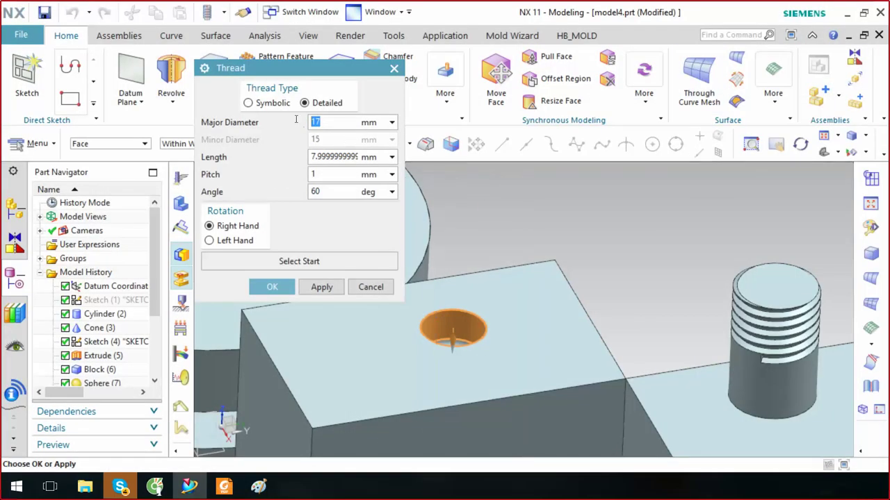
Apply a detailed thread to the hole with length 5 and pitch 1.5
left_click(324, 156)
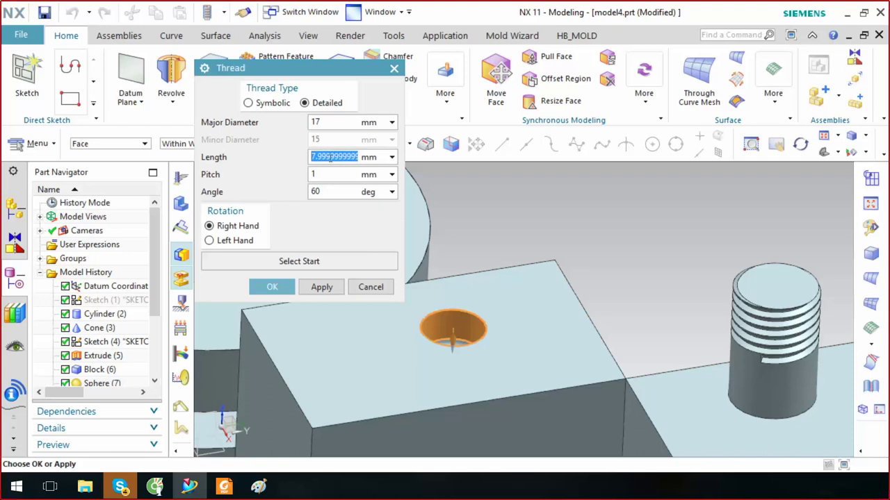
type("5")
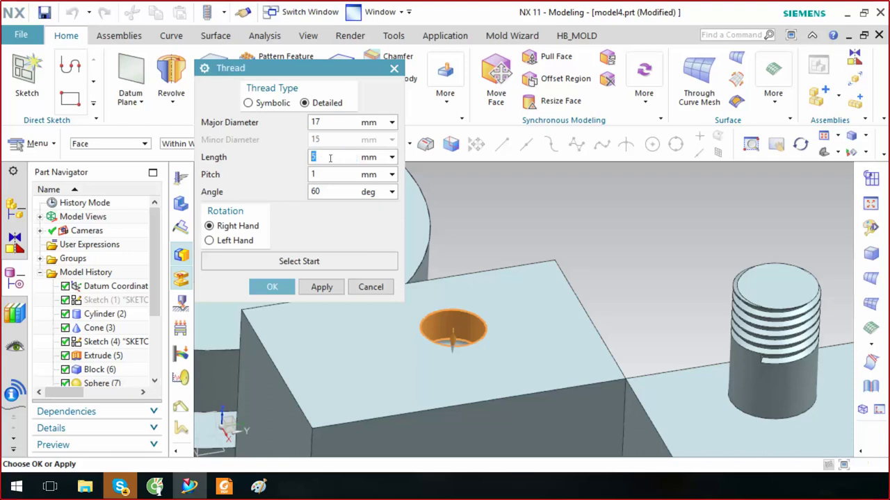
left_click(283, 288)
left_click(444, 257)
left_click(316, 175)
type(".5")
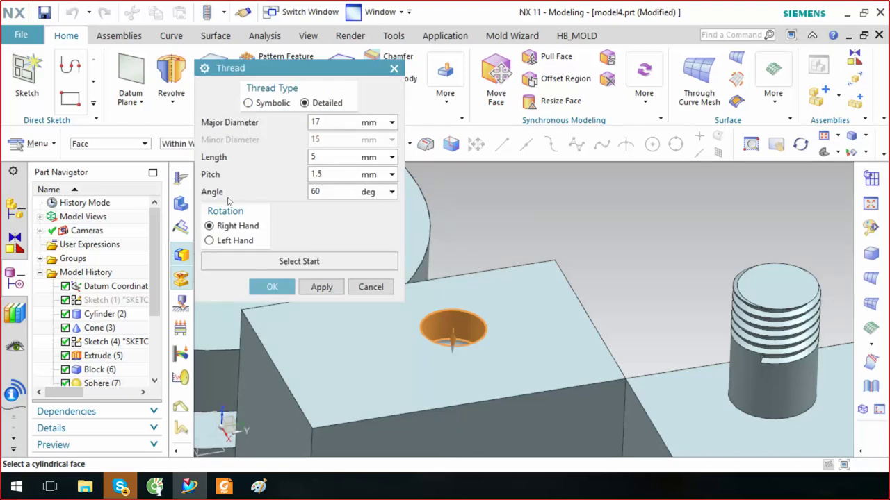
left_click(322, 287)
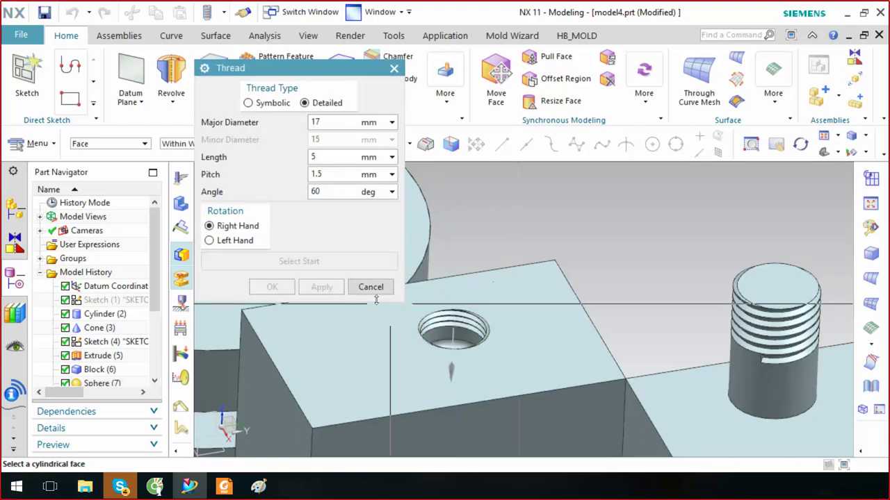
left_click(370, 287)
Zoom and orbit back to the whole part, then bring up the More feature gallery
scroll(452, 327, "up", 3)
scroll(481, 289, "up", 3)
scroll(555, 297, "up", 2)
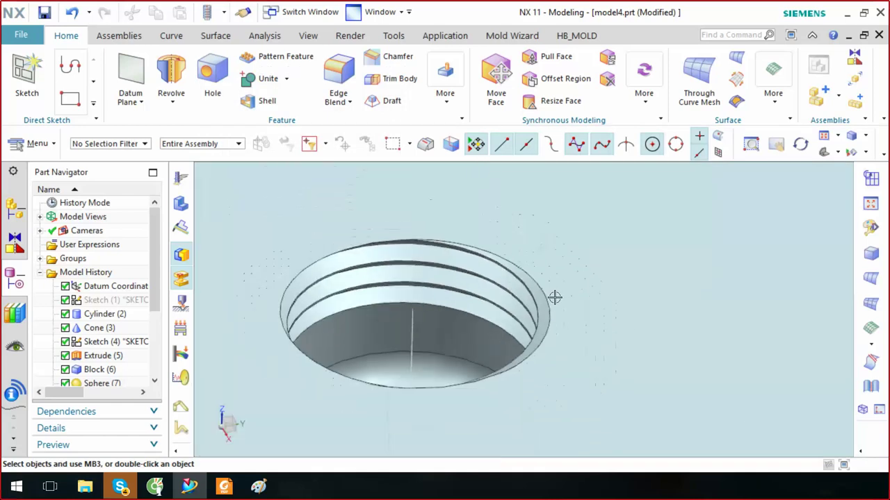
scroll(555, 298, "down", 3)
scroll(566, 298, "down", 3)
scroll(653, 290, "up", 3)
scroll(653, 290, "up", 3)
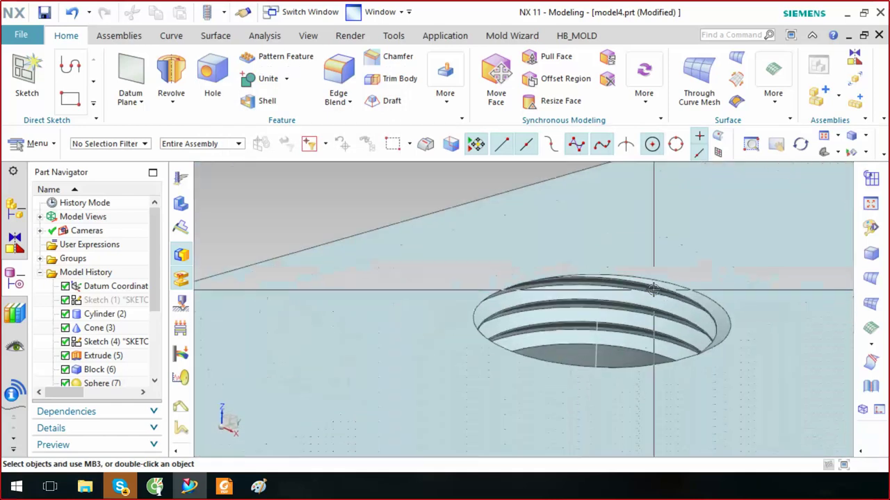
scroll(653, 290, "up", 2)
scroll(378, 302, "down", 5)
mouse_move(417, 327)
middle_mouse_down()
mouse_move(506, 356)
mouse_move(512, 383)
mouse_move(512, 328)
mouse_move(528, 302)
mouse_move(530, 327)
middle_mouse_up()
scroll(529, 302, "down", 3)
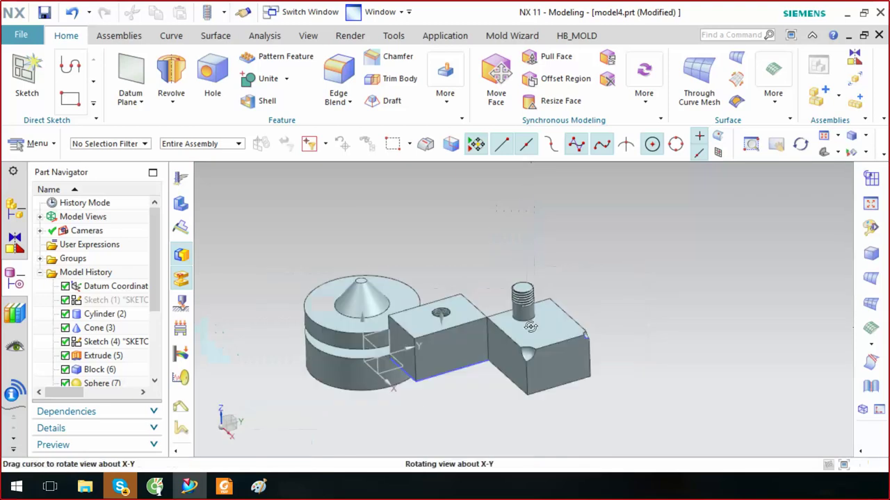
left_click(445, 94)
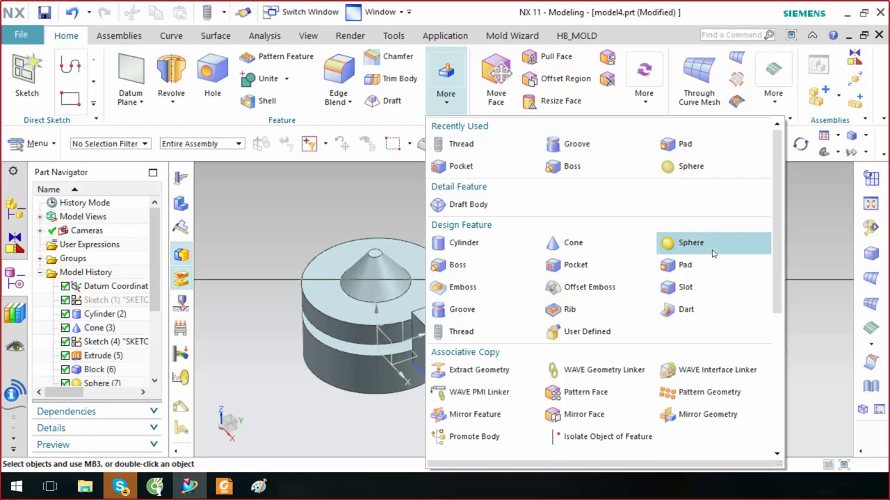
Close the feature gallery and start a new Hole feature
left_click(320, 202)
left_click(320, 202)
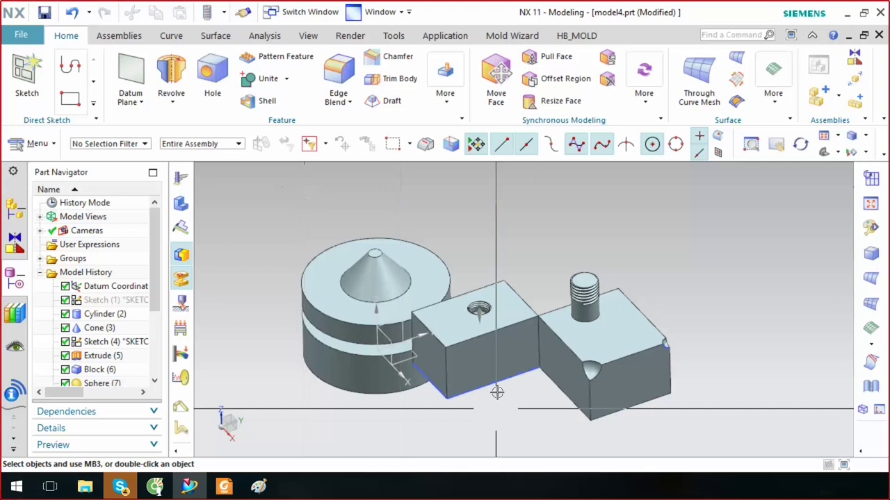
middle_click_drag(499, 419, 292, 171)
left_click(217, 99)
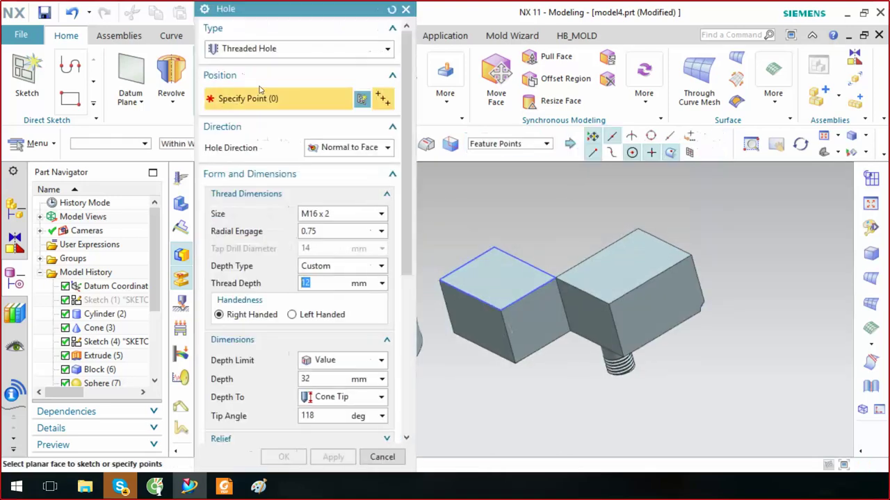
Move the Hole dialog aside, reset it to defaults, and list the hole types
left_click_drag(287, 13, 197, 9)
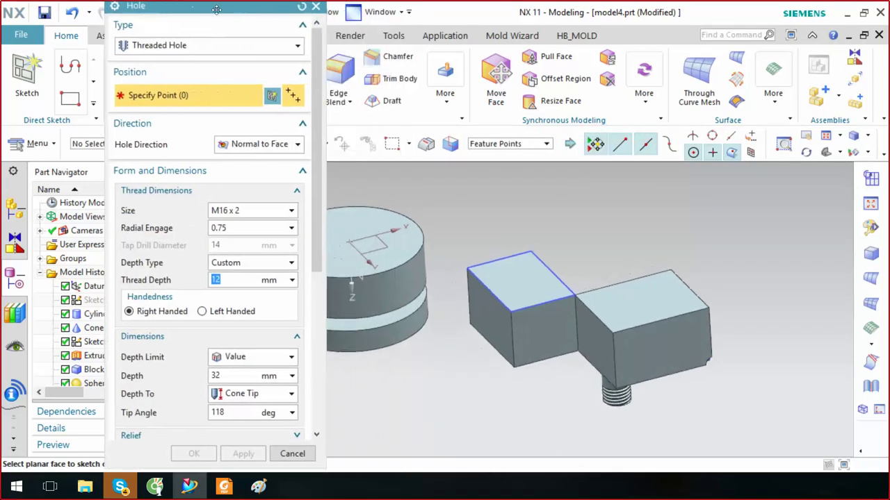
mouse_move(549, 326)
middle_mouse_down()
mouse_move(561, 254)
mouse_move(600, 246)
middle_mouse_up()
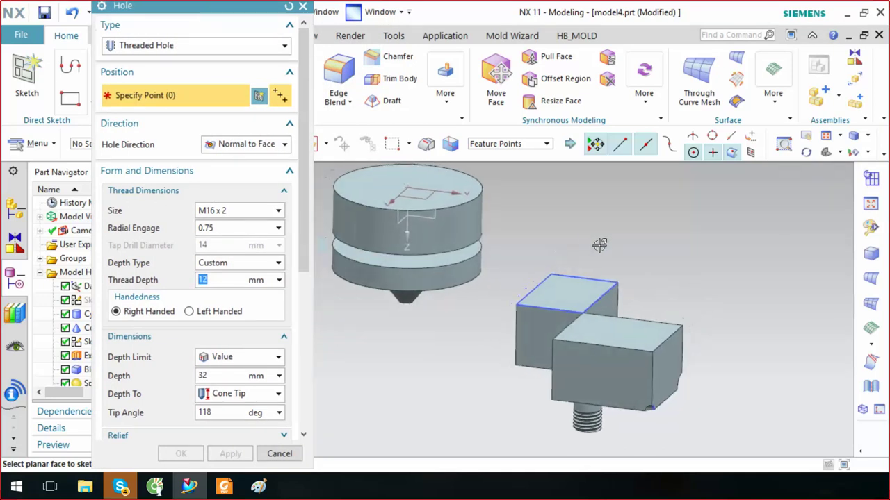
left_click(288, 6)
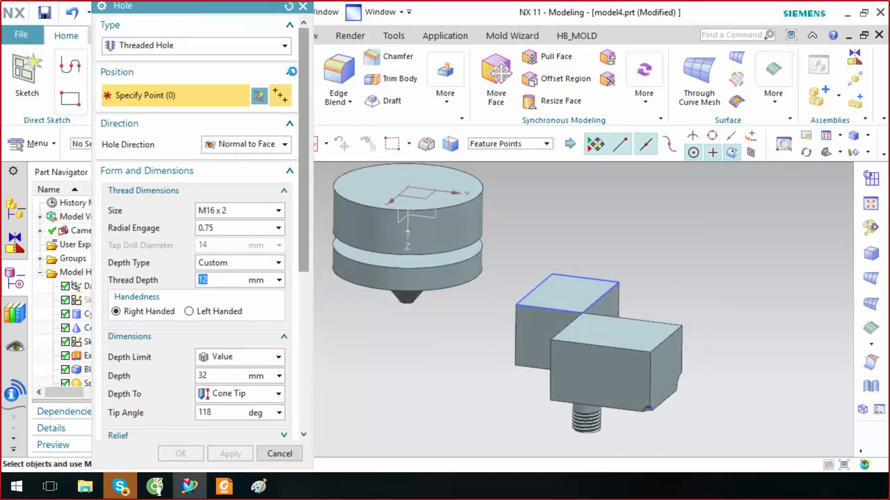
left_click(175, 48)
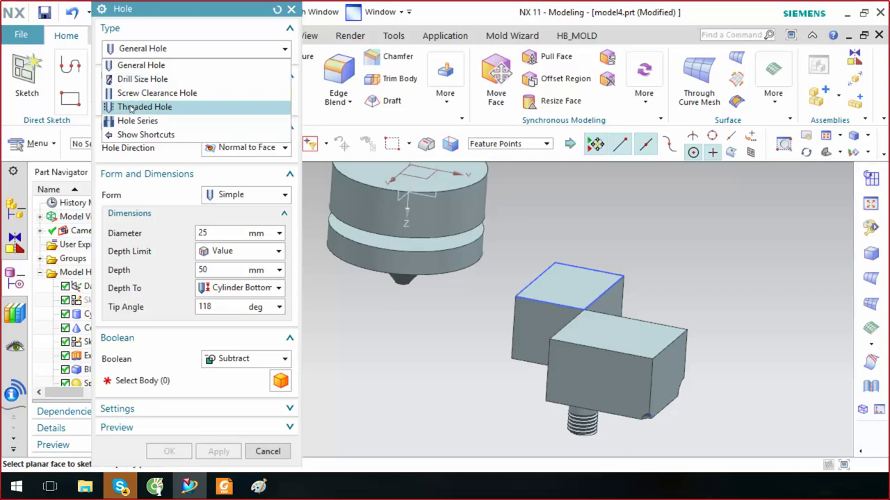
left_click(140, 66)
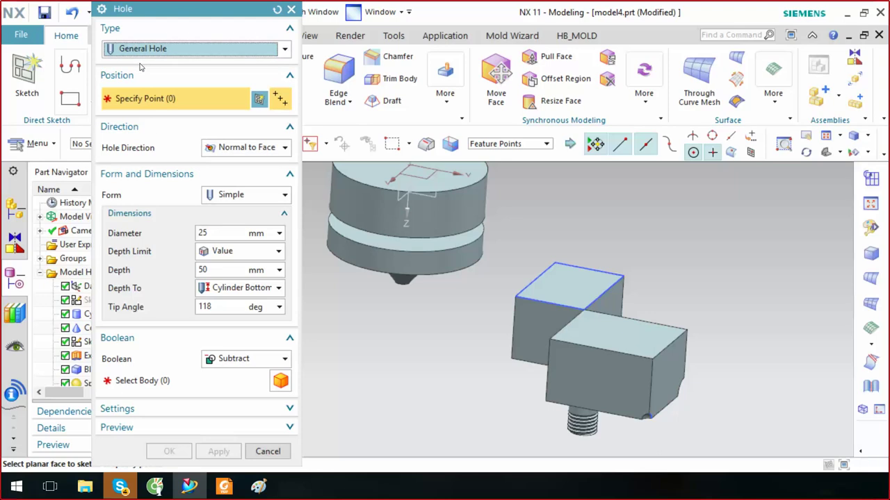
left_click(256, 150)
left_click(256, 153)
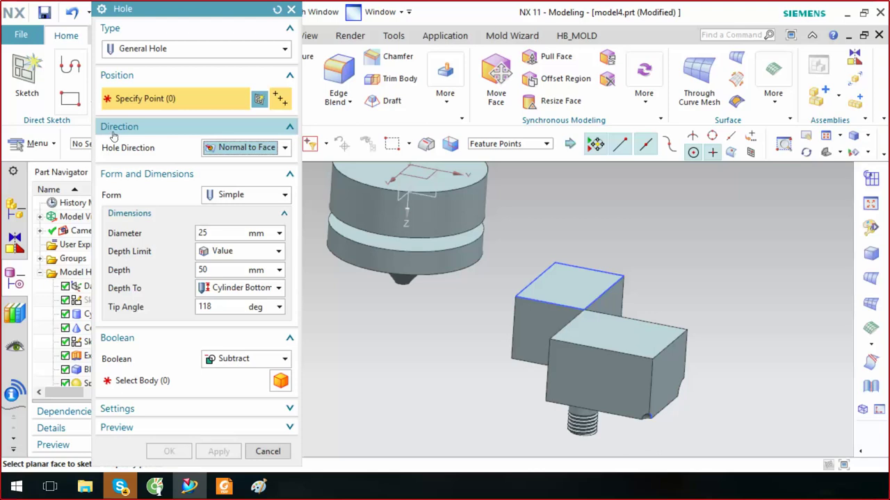
left_click(167, 49)
left_click(160, 82)
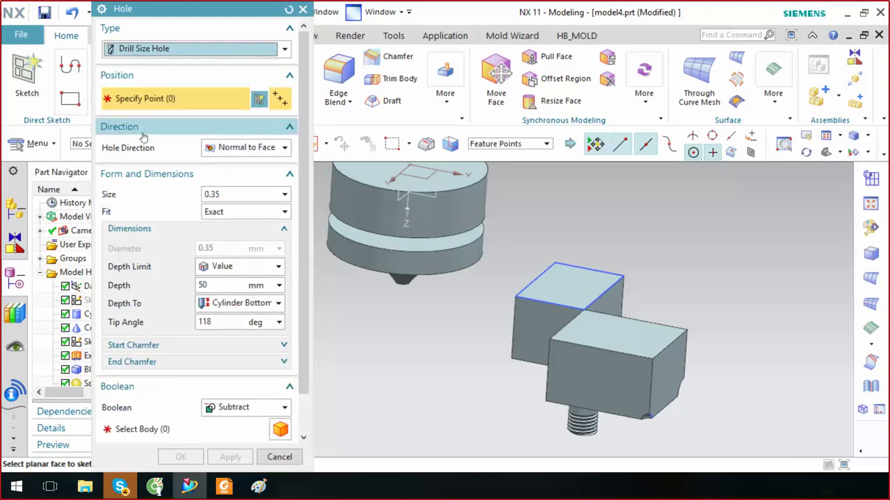
left_click(169, 51)
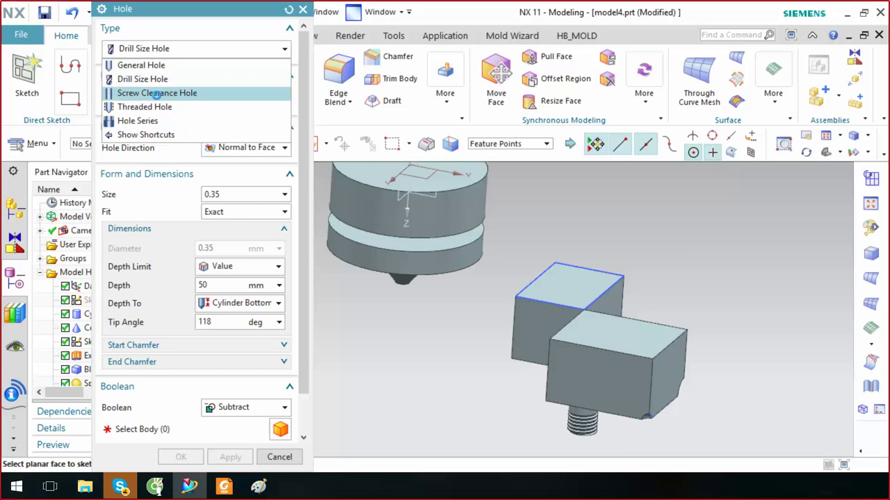
left_click(157, 95)
left_click(159, 52)
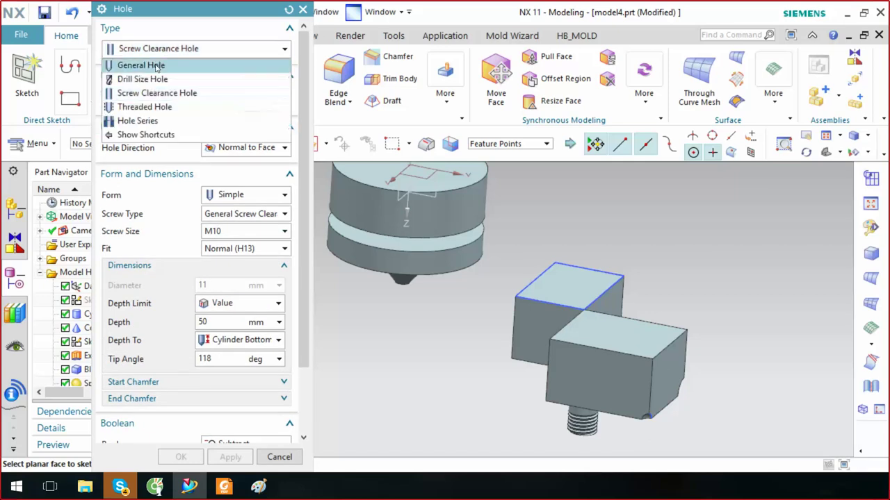
left_click(157, 66)
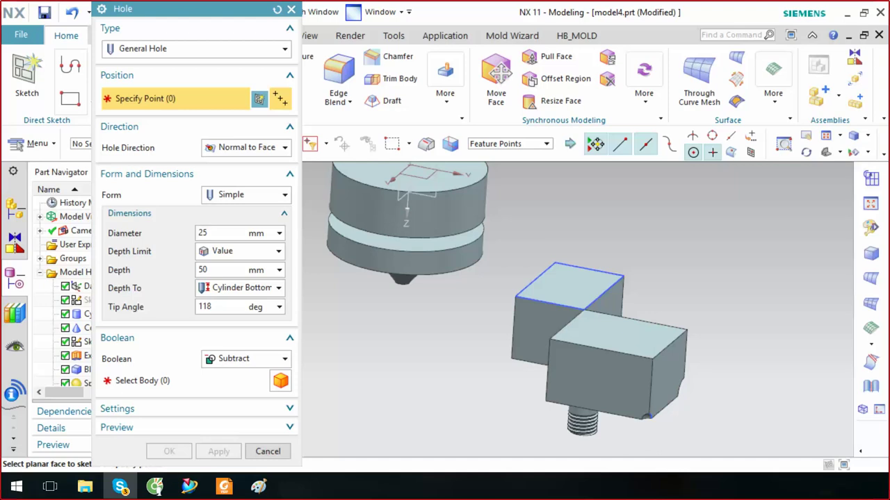
Keep General Hole as the type and bring the front block's top into view
left_click(187, 56)
left_click(188, 63)
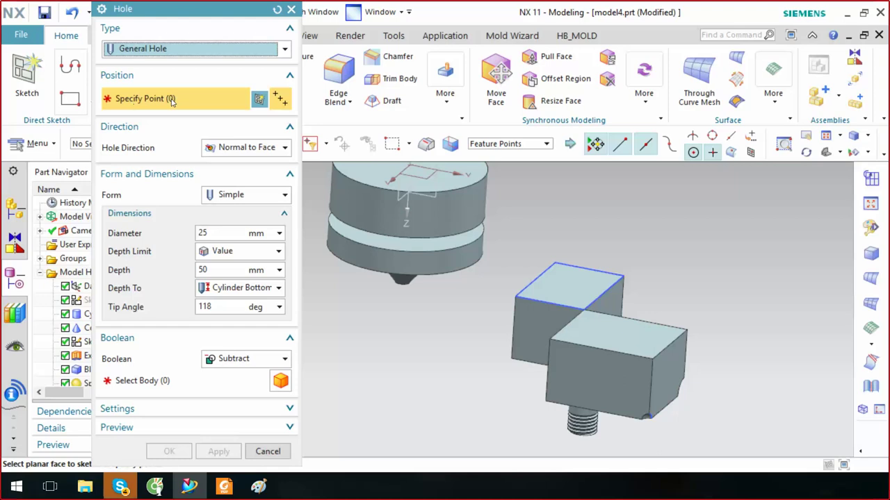
scroll(620, 302, "up", 3)
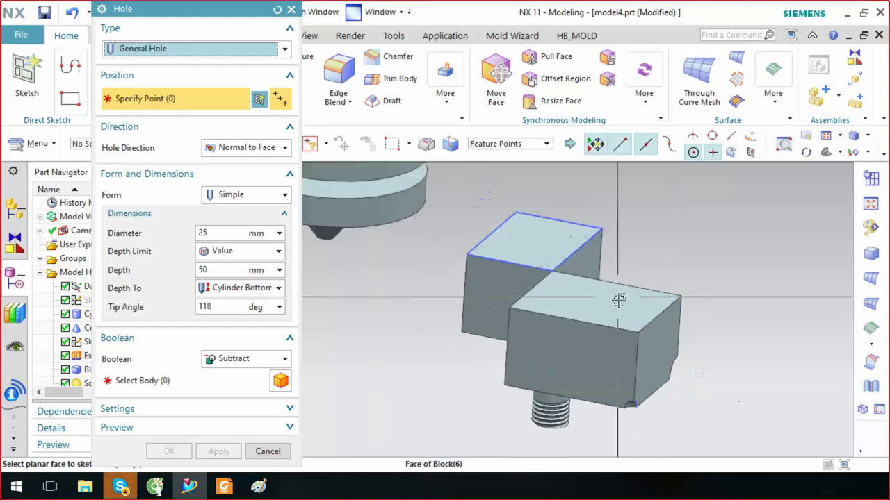
middle_click_drag(621, 303, 555, 279)
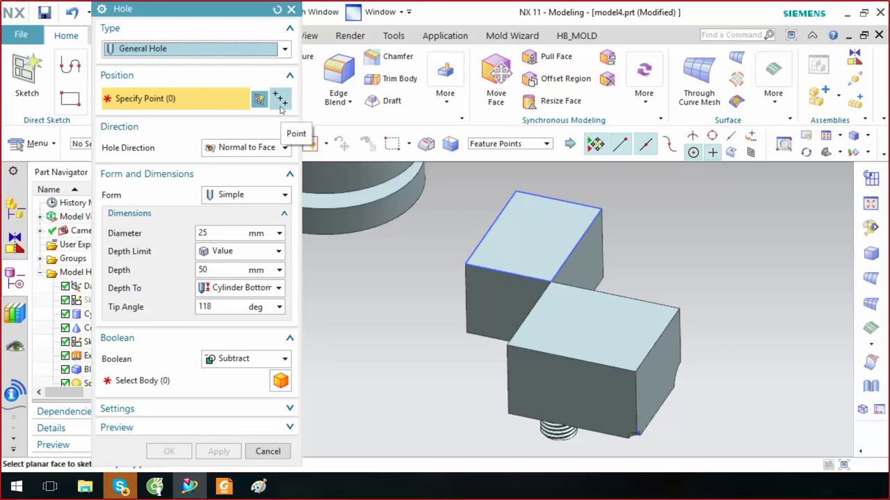
scroll(588, 278, "up", 2)
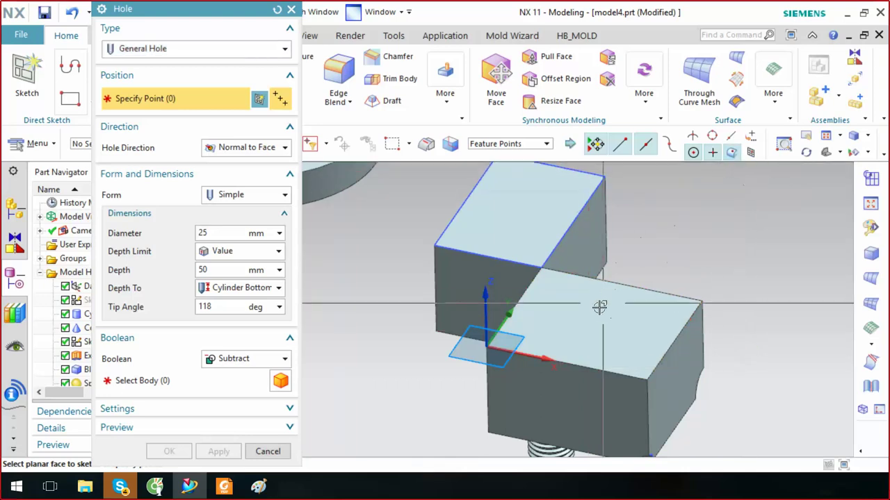
Discard the quick hole point on the block's top and begin a positioning sketch
left_click(593, 319)
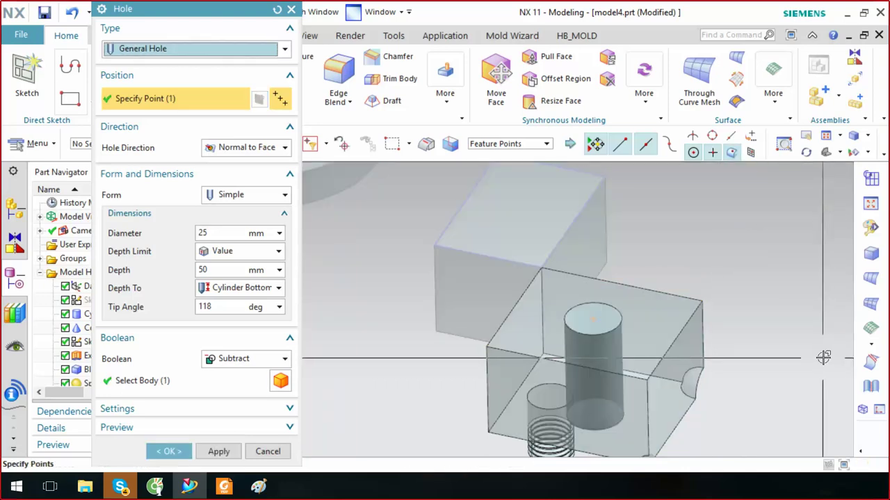
left_click(276, 11)
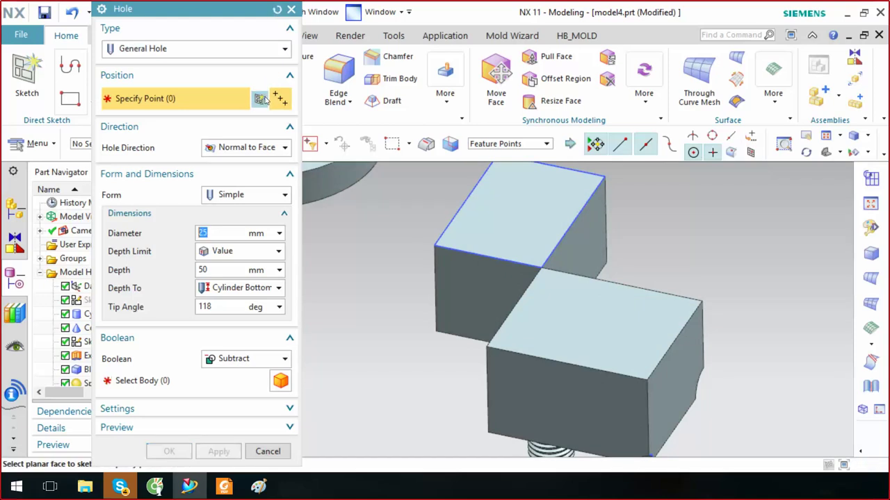
left_click(263, 101)
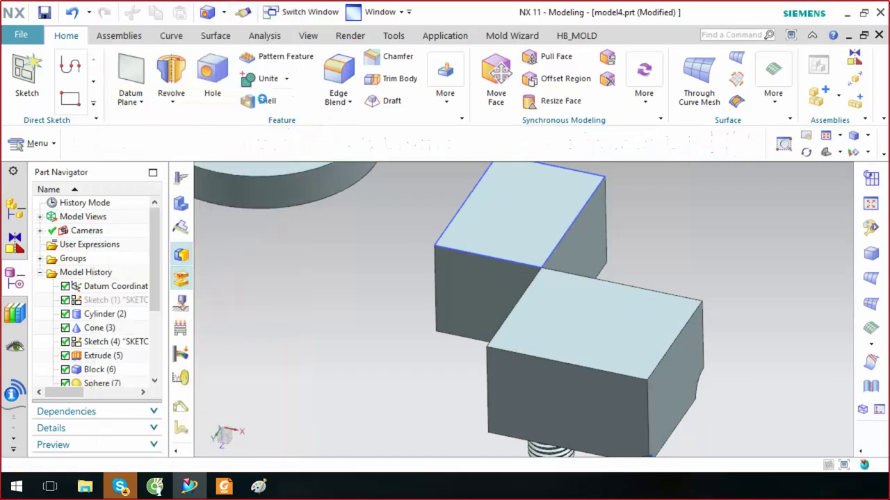
Create the positioning sketch on the block's top face
left_click(591, 320)
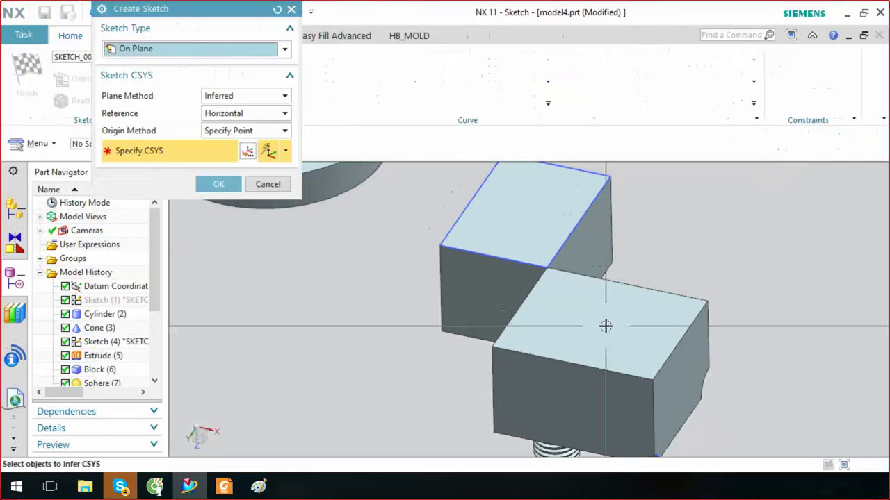
left_click(603, 325)
left_click(224, 184)
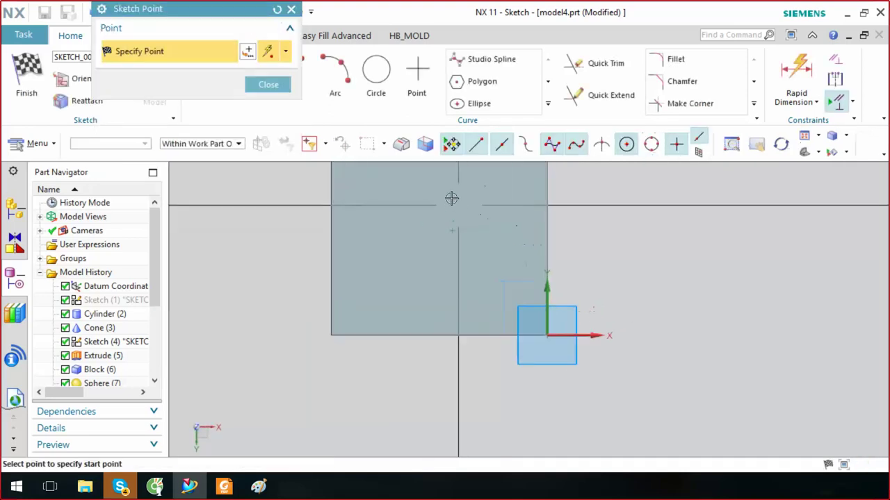
Dimension the hole point 30 horizontally and 35 vertically from the sketch origin
left_click(795, 75)
left_click(452, 233)
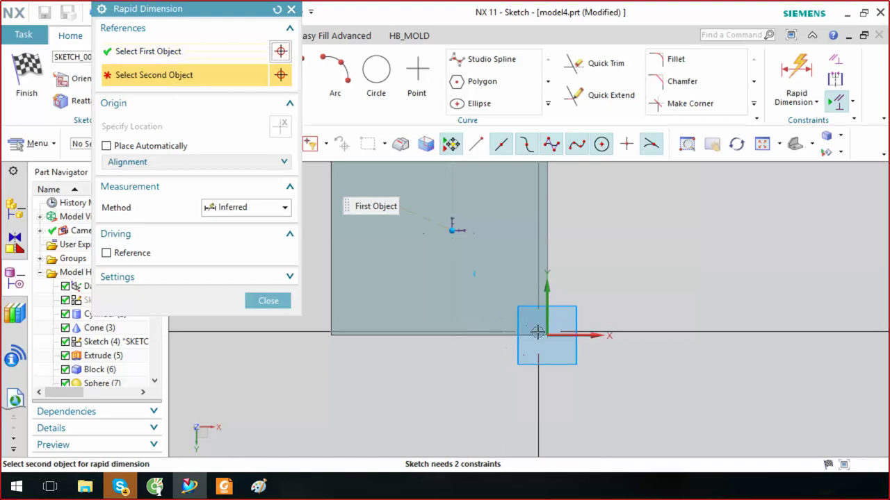
left_click(547, 336)
left_click(493, 387)
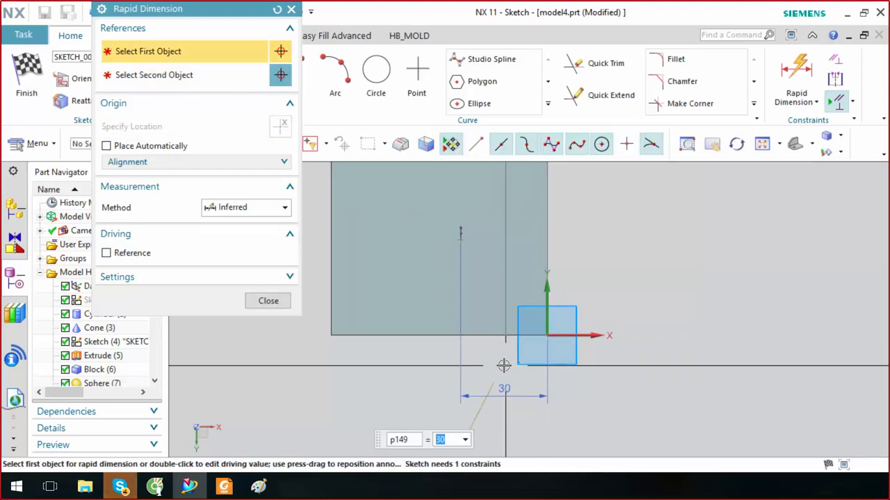
left_click(550, 336)
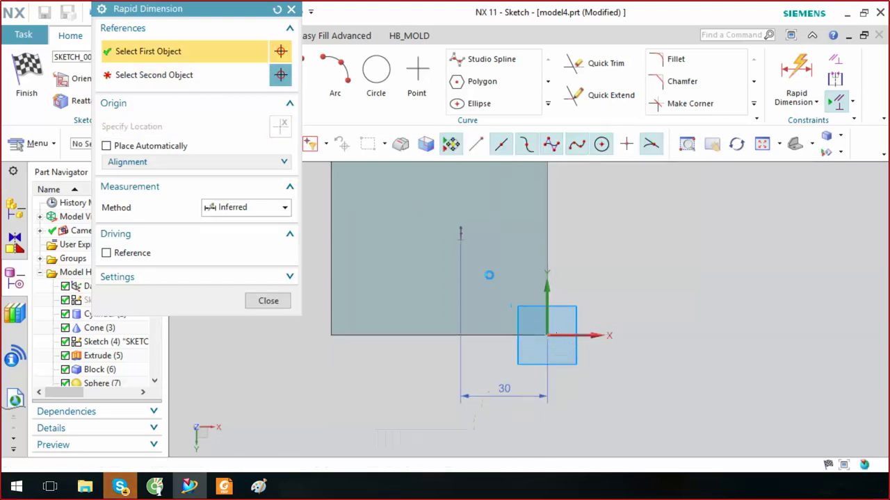
left_click(461, 239)
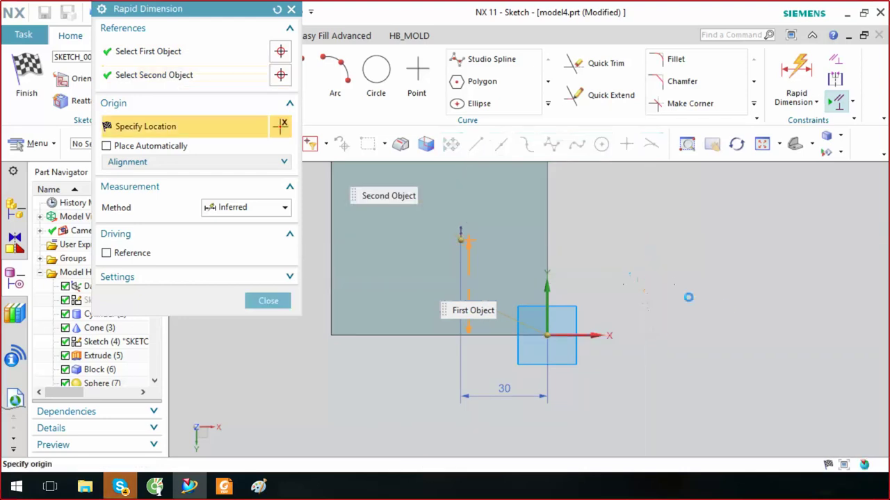
left_click(660, 292)
type("35")
key("Return")
Finish the sketch and return to the Hole dialog's 25 mm preview
left_click(288, 300)
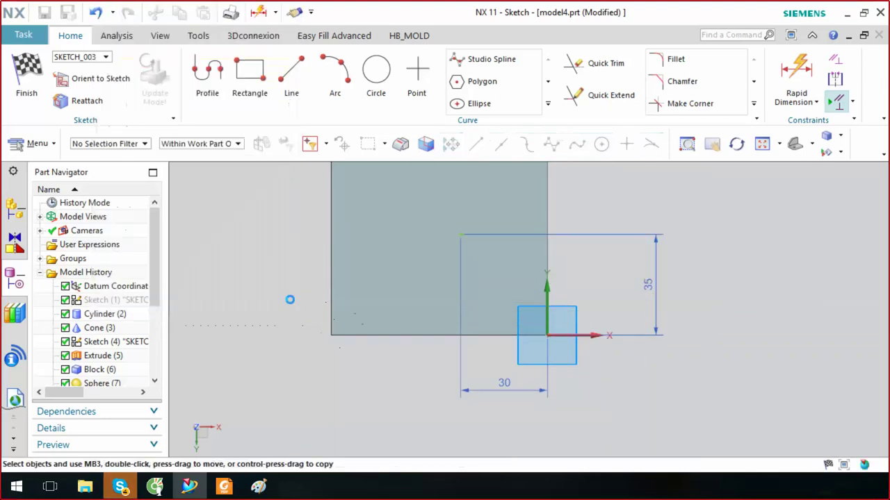
right_click(731, 197)
left_click(769, 136)
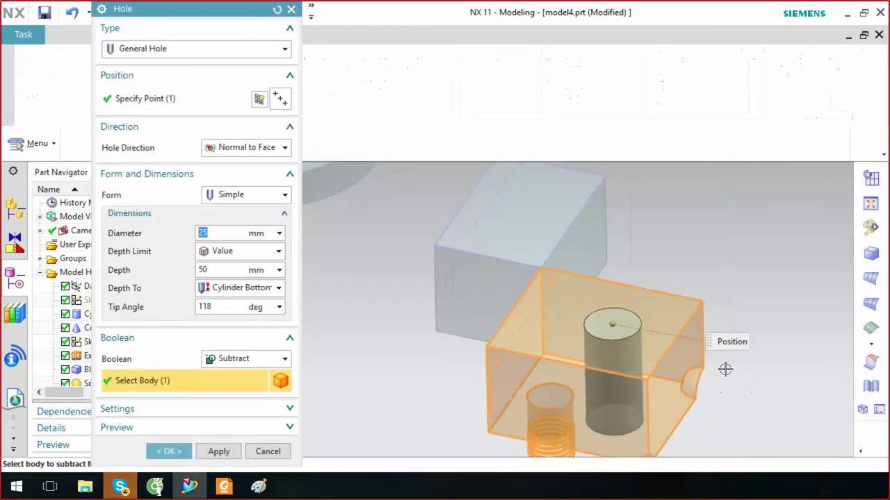
scroll(521, 335, "down", 3)
scroll(521, 335, "up", 2)
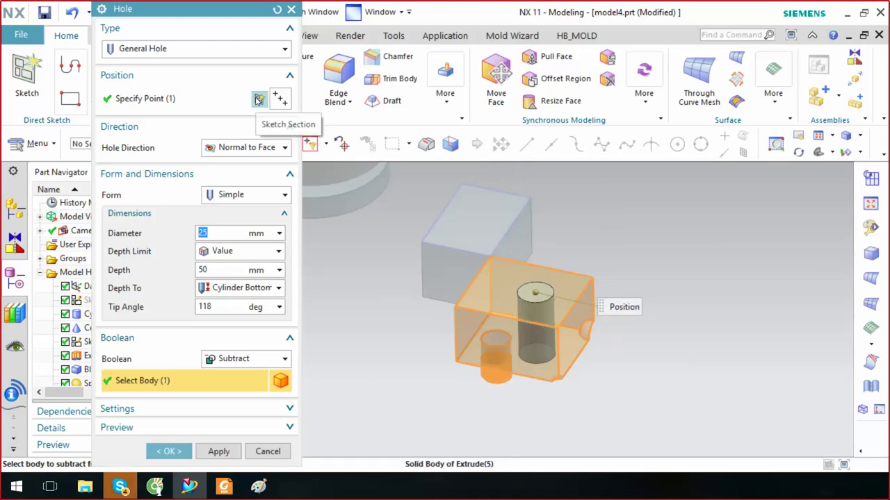
Browse the Hole Direction options, leaving it Normal to Face
scroll(565, 361, "up", 3)
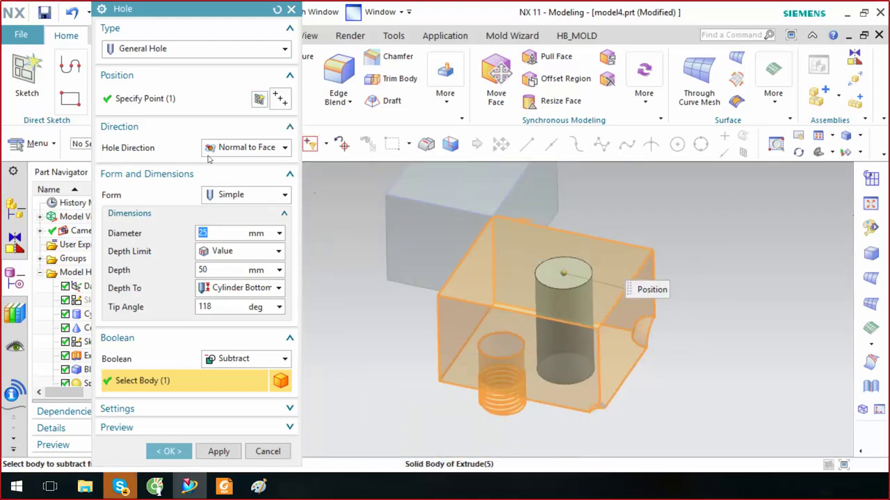
left_click(212, 149)
left_click(219, 149)
left_click(218, 148)
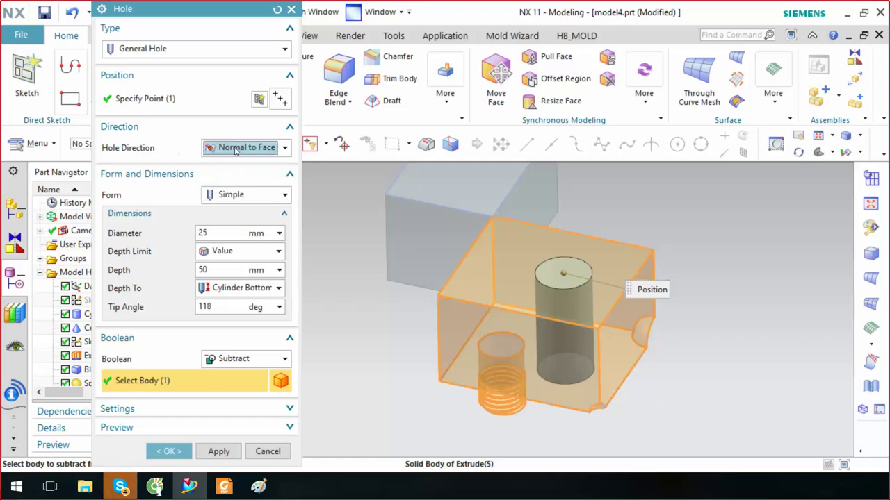
left_click(237, 150)
left_click(156, 155)
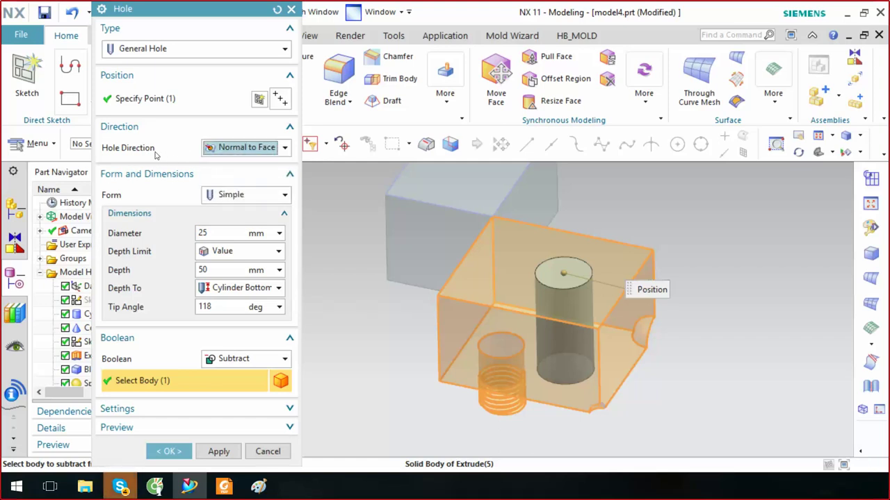
left_click(244, 148)
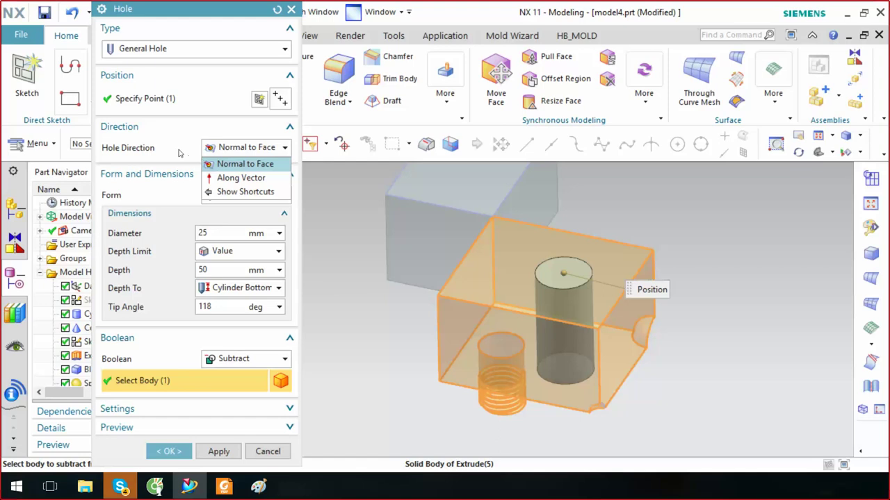
left_click(214, 165)
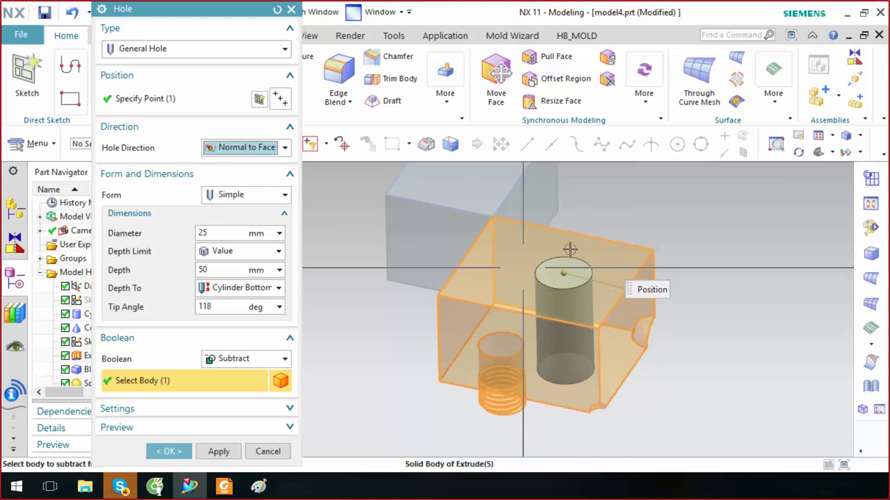
Set the hole direction Along Vector, between the top vertex and lower-left corner
left_click(247, 148)
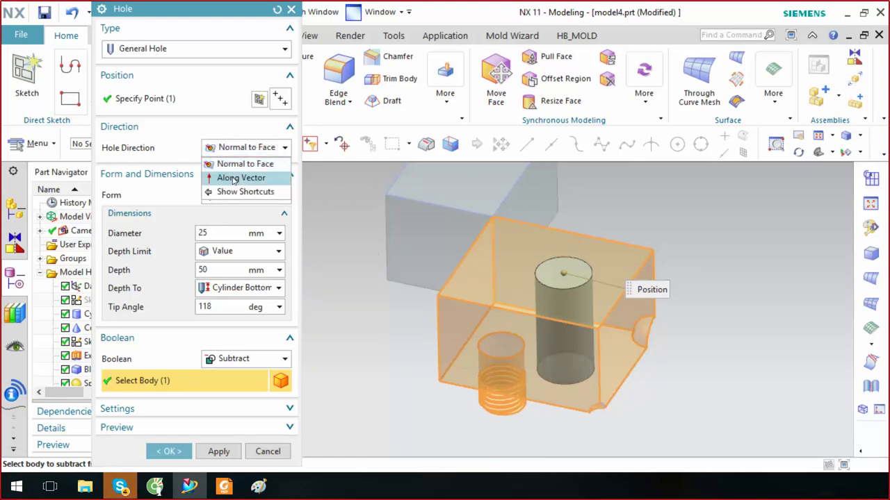
left_click(233, 178)
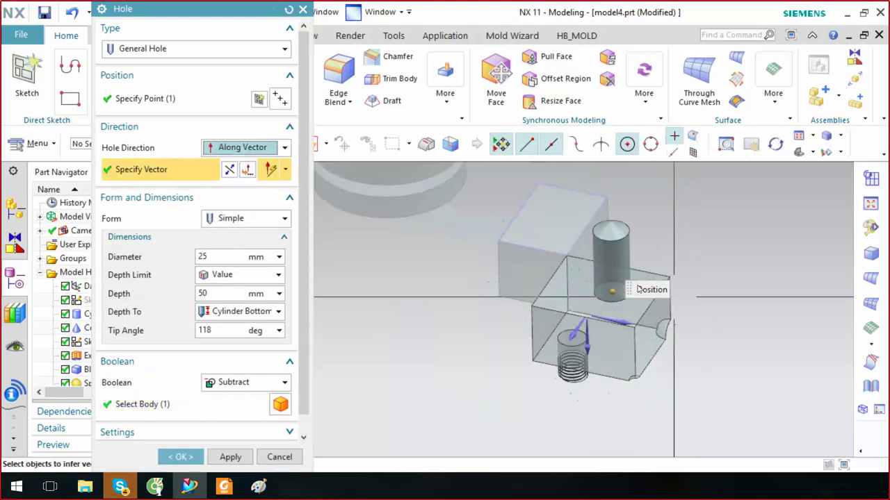
left_click(229, 170)
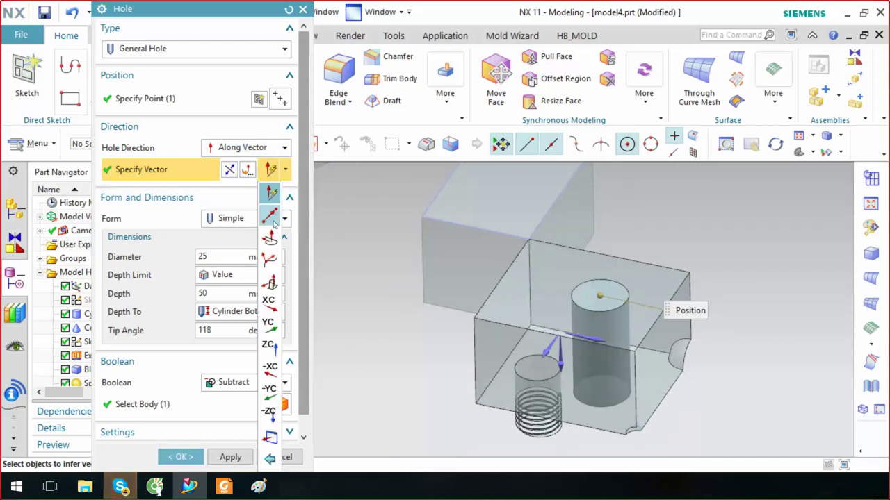
left_click(269, 170)
left_click(685, 272)
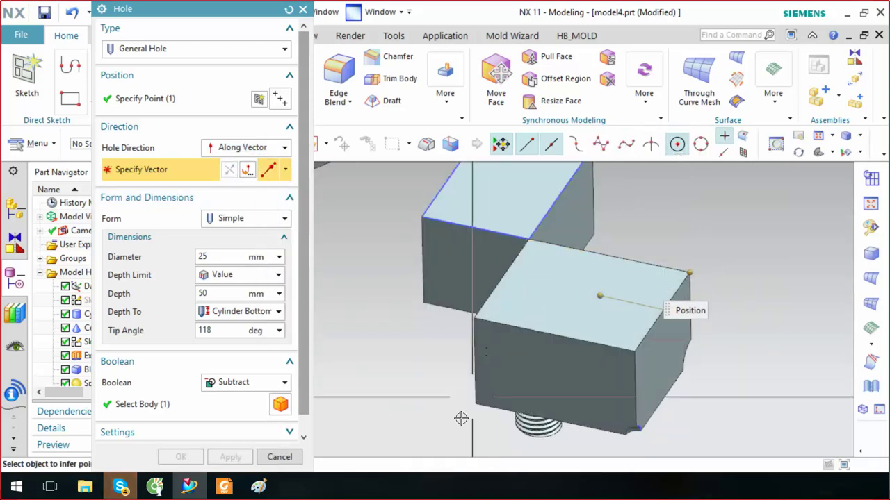
left_click(475, 404)
Preview the angled hole cut with Show Result, then undo the result
middle_click_drag(475, 403, 583, 288)
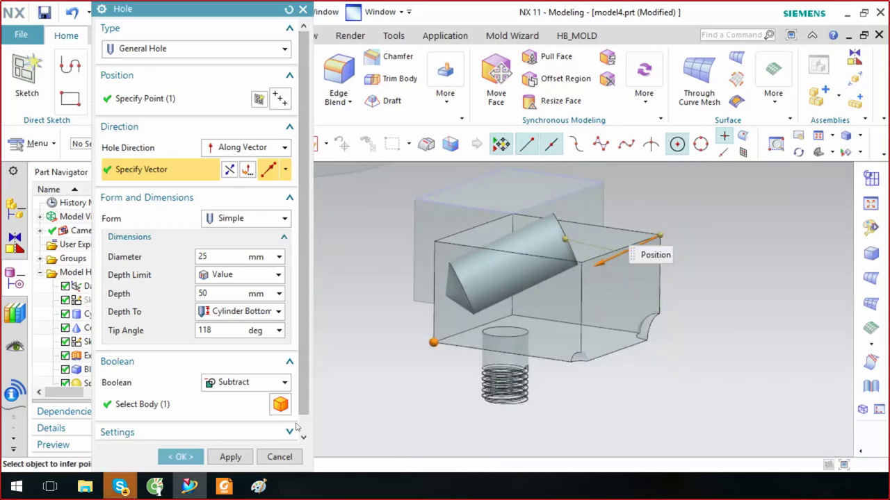
scroll(264, 417, "down", 1)
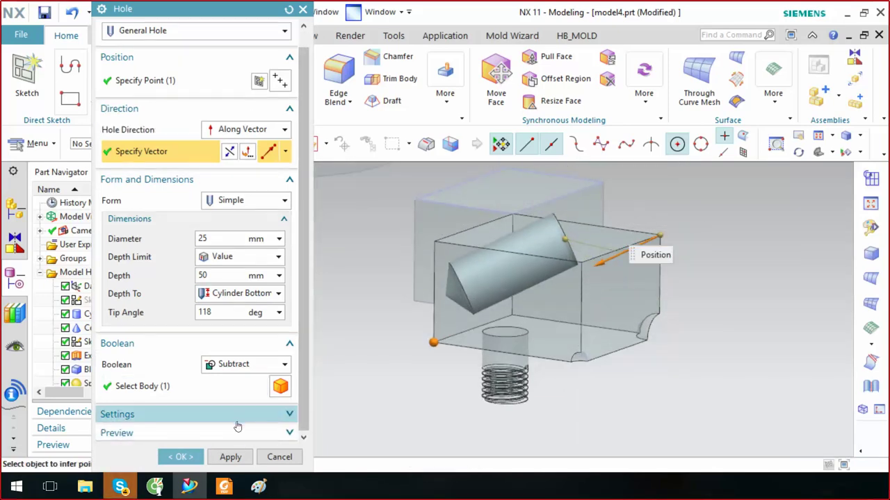
scroll(280, 443, "down", 1)
left_click(278, 428)
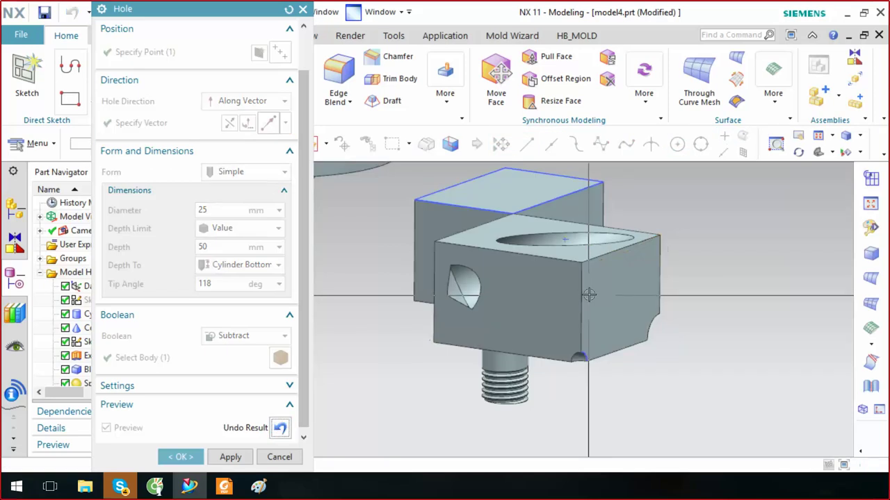
mouse_move(590, 294)
middle_mouse_down()
mouse_move(547, 345)
mouse_move(576, 313)
mouse_move(595, 308)
middle_mouse_up()
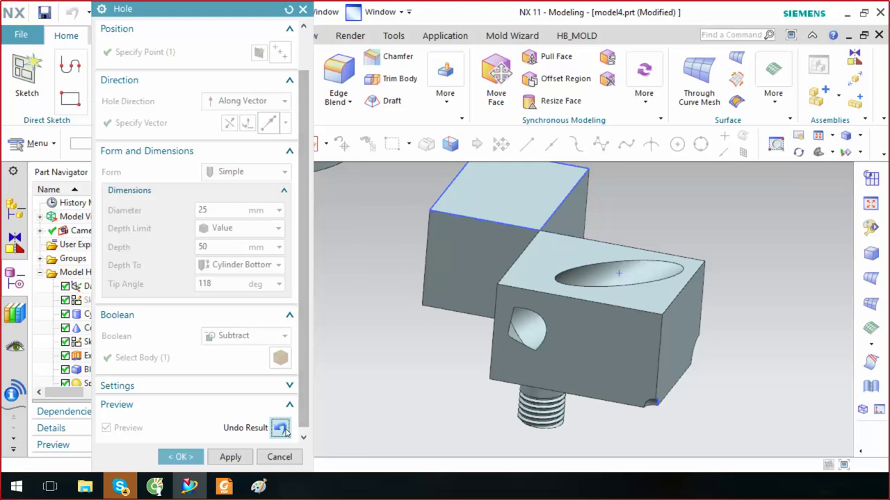
left_click(280, 428)
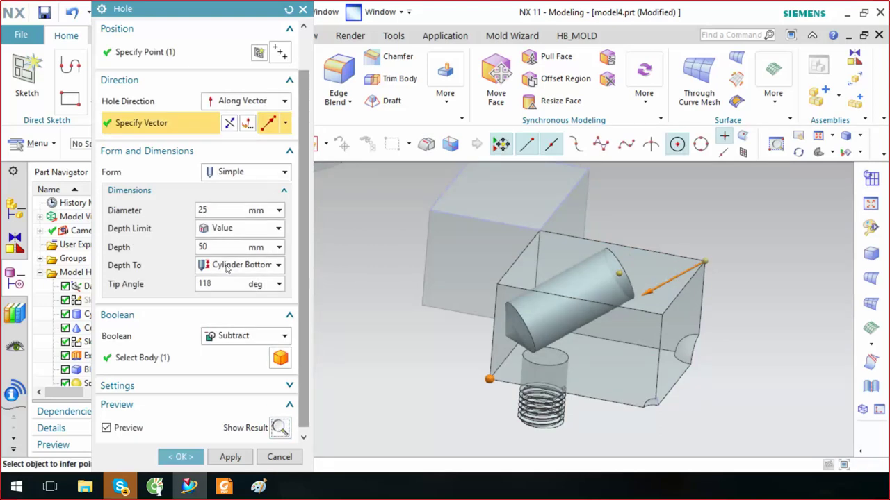
Switch Hole Direction back to Normal to Face
middle_click_drag(389, 299, 420, 288)
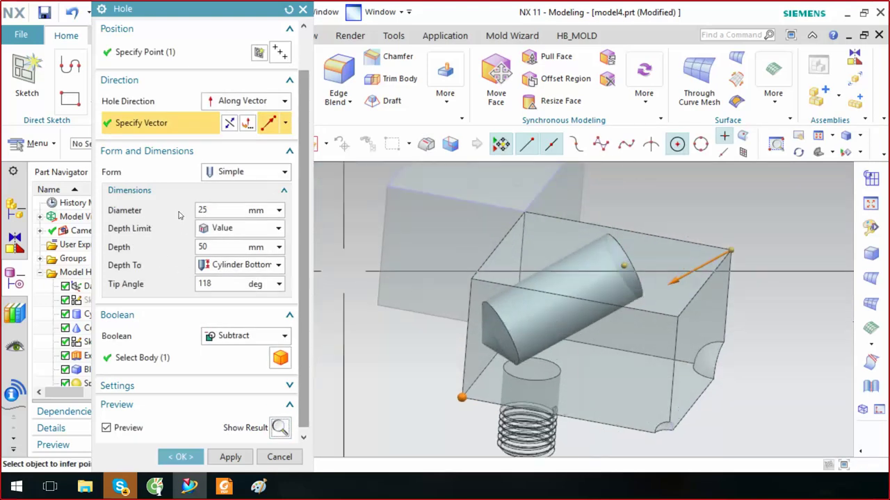
scroll(207, 228, "up", 1)
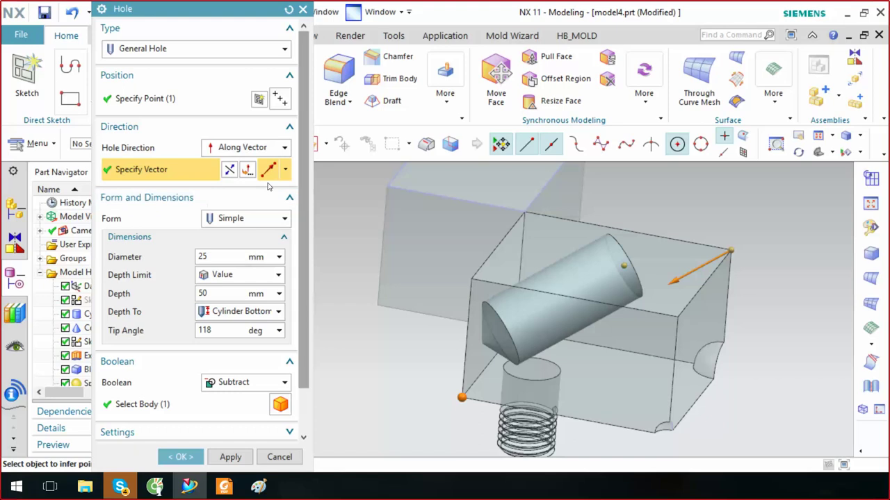
left_click(255, 148)
left_click(245, 162)
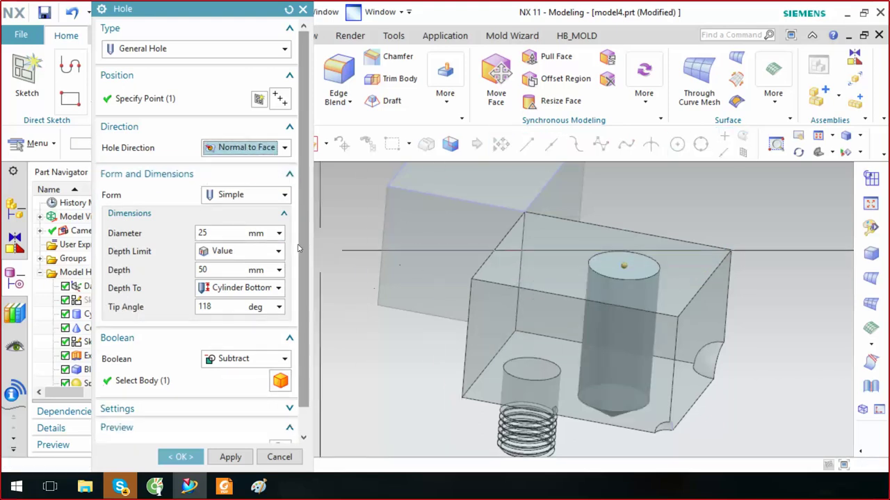
left_click(253, 199)
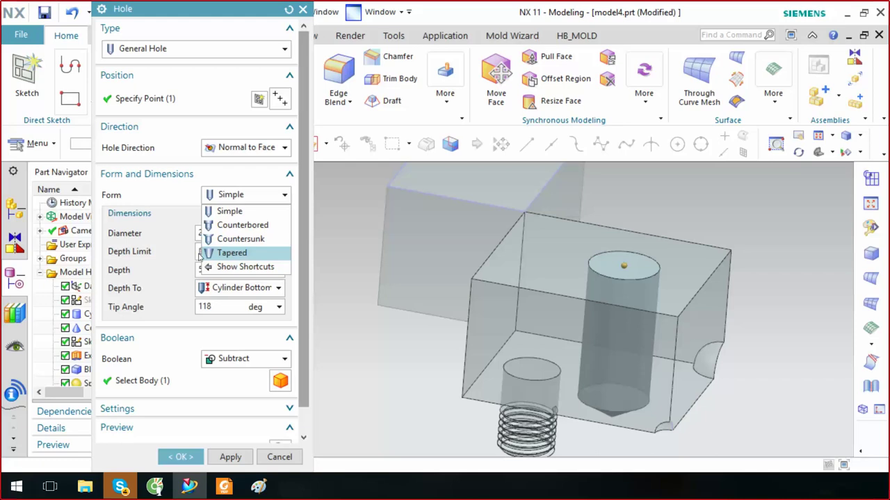
left_click(185, 204)
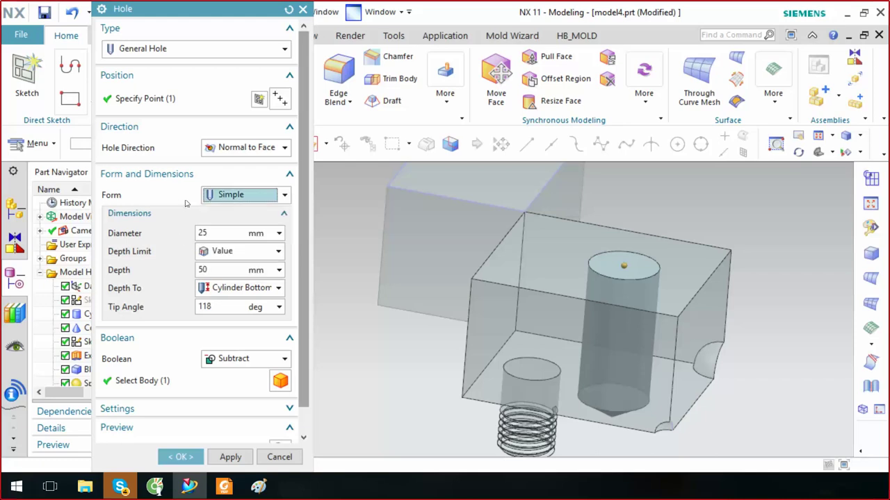
left_click(257, 197)
left_click(229, 251)
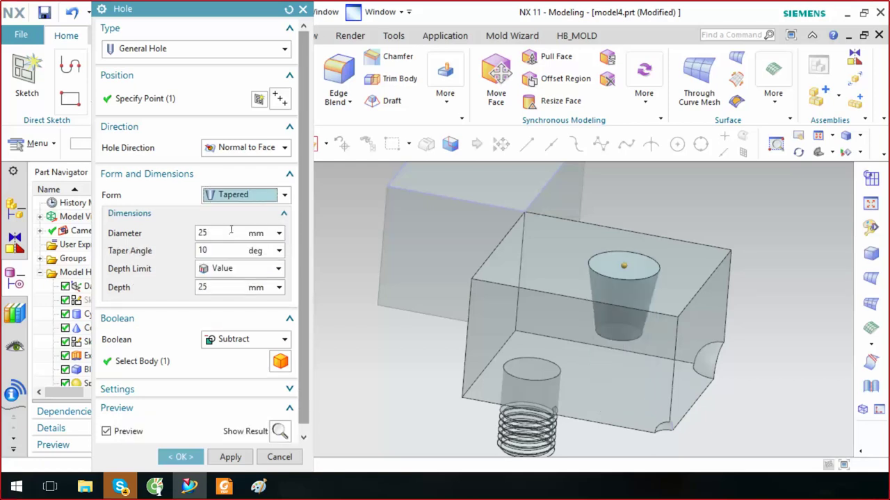
left_click(262, 197)
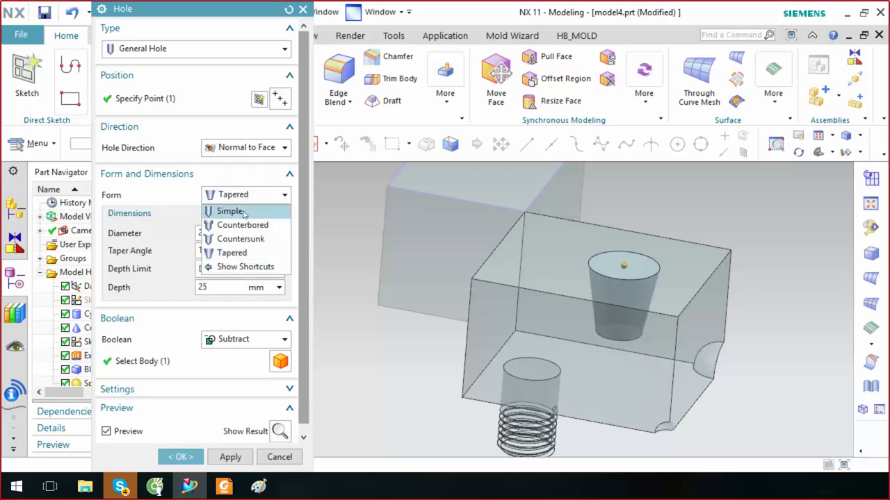
left_click(244, 211)
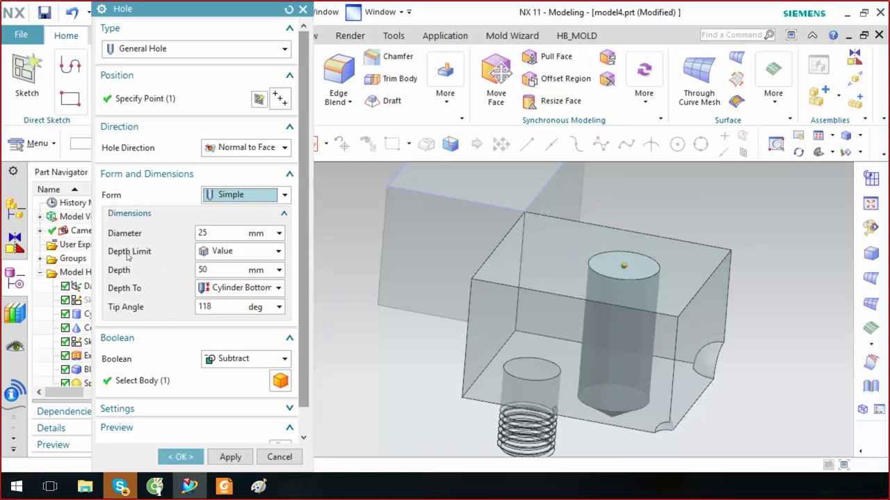
left_click(215, 253)
Keep the Depth Limit as Value and set the hole depth to 60 mm
left_click(133, 255)
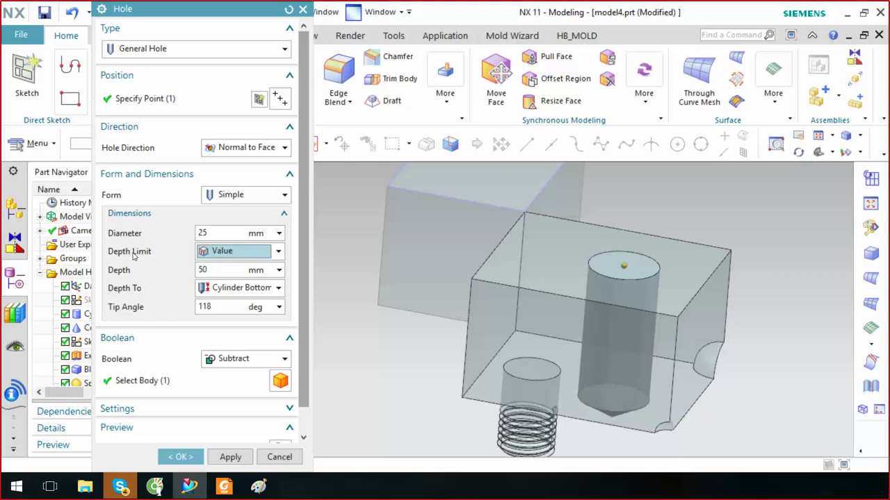
left_click(219, 252)
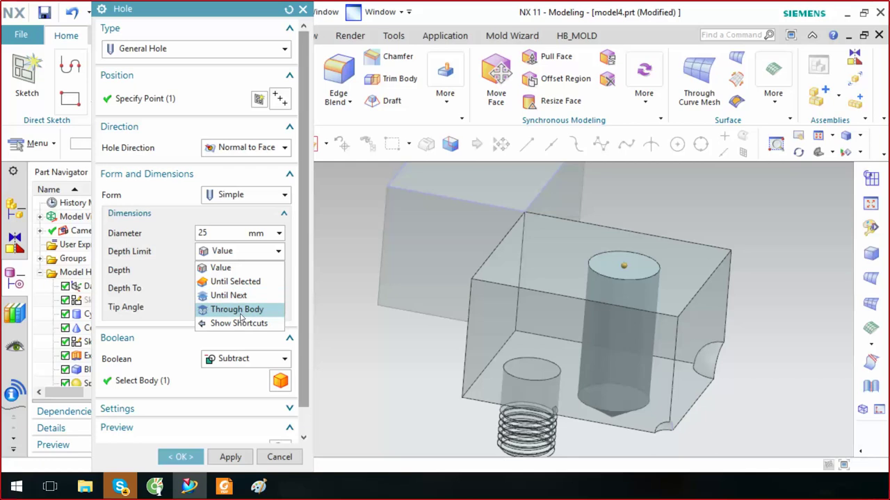
left_click(154, 260)
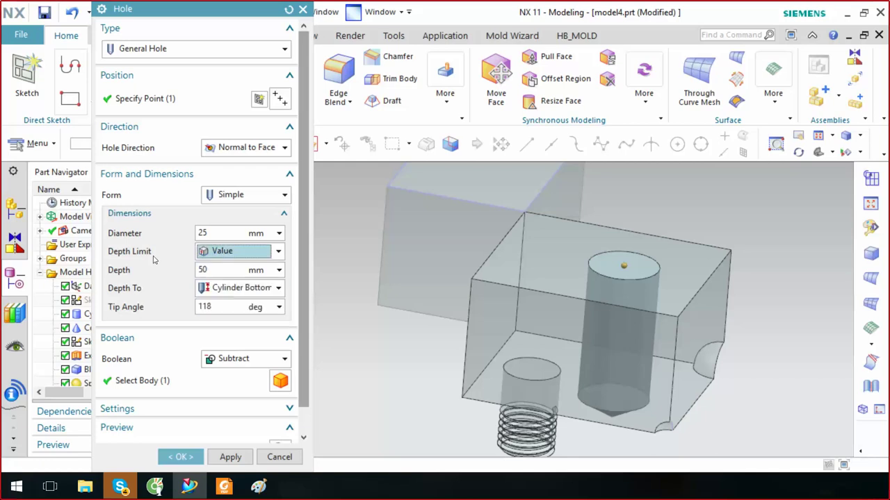
double_click(214, 269)
type("60")
key("Return")
Check the Depth To options, keeping Cylinder Bottom
mouse_move(612, 394)
middle_mouse_down()
mouse_move(609, 410)
mouse_move(619, 308)
middle_mouse_up()
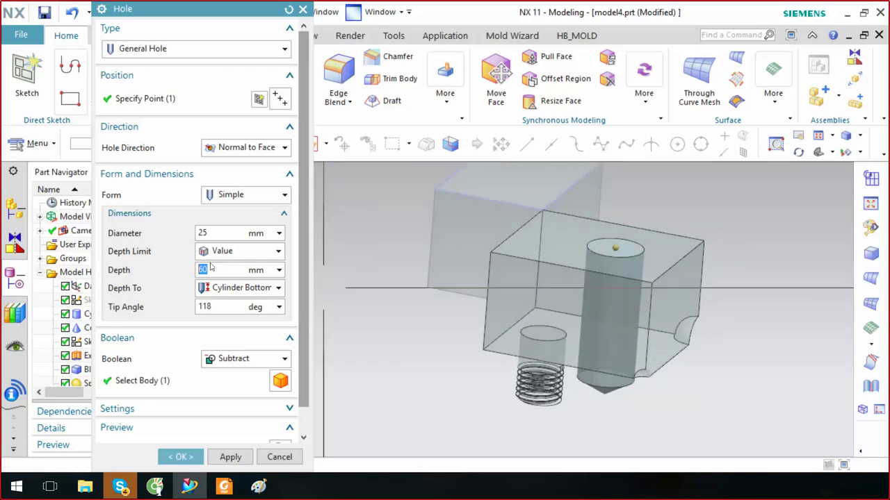
left_click(202, 295)
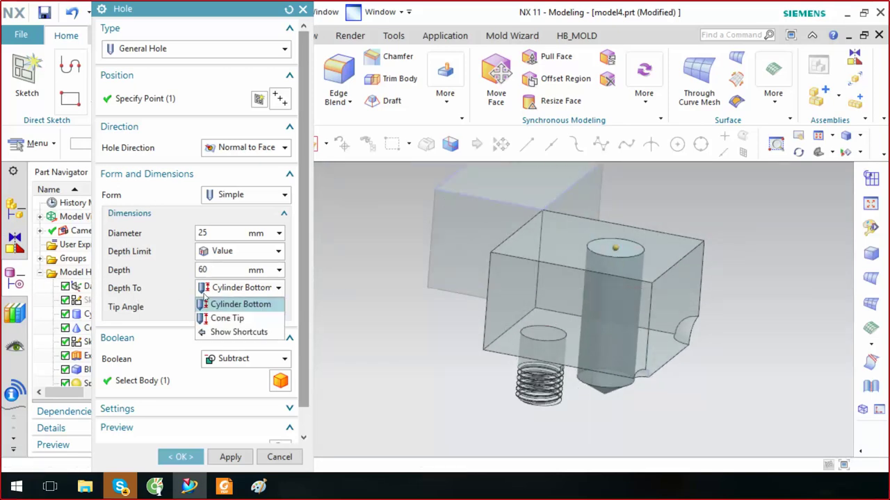
left_click(150, 290)
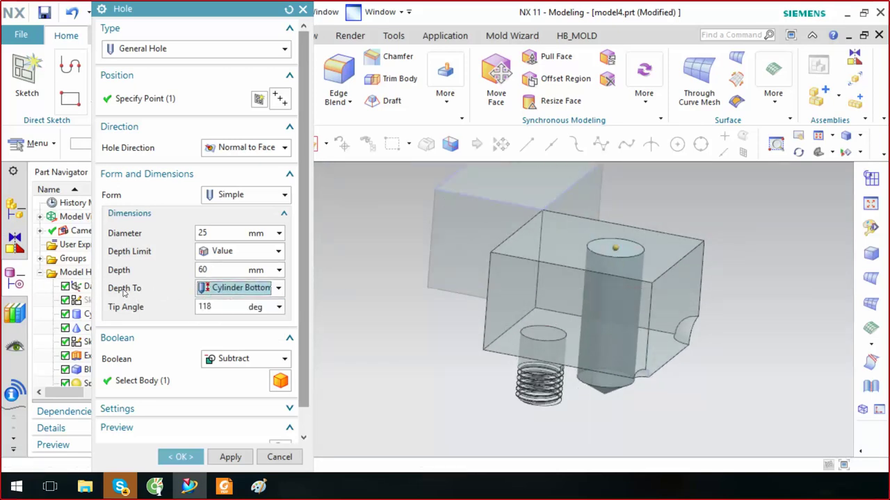
left_click(208, 295)
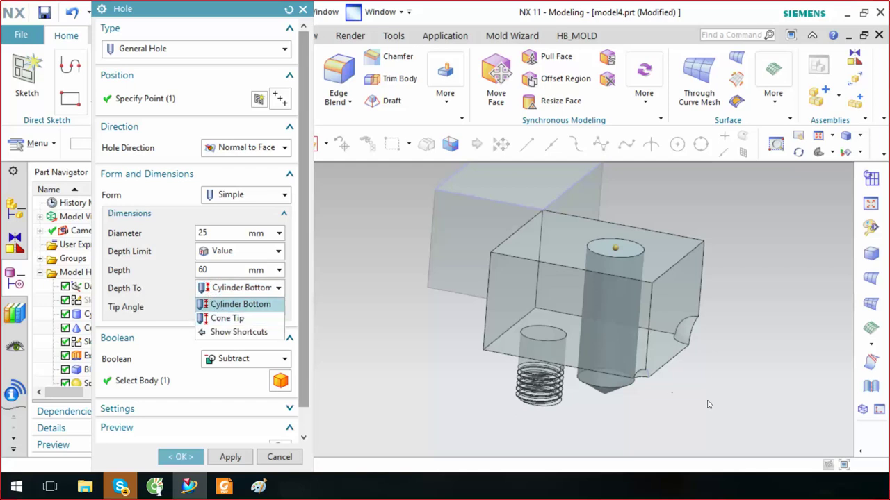
Switch to the front view and compare Cone Tip and Cylinder Bottom depth references
left_click(218, 306)
scroll(631, 387, "up", 2)
scroll(638, 376, "up", 2)
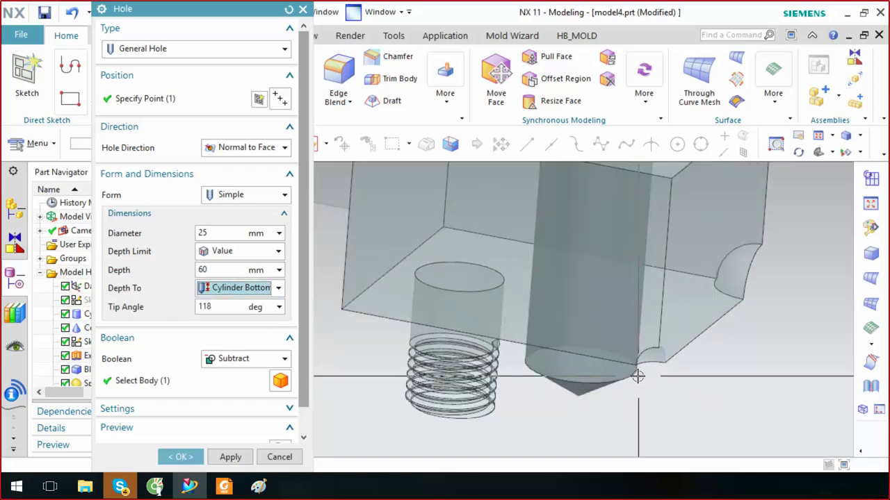
key("ctrl+alt+f")
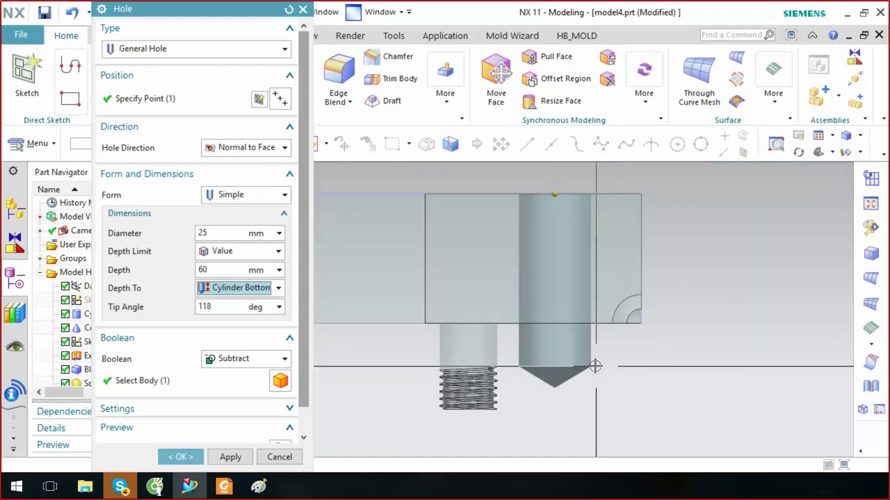
left_click(207, 292)
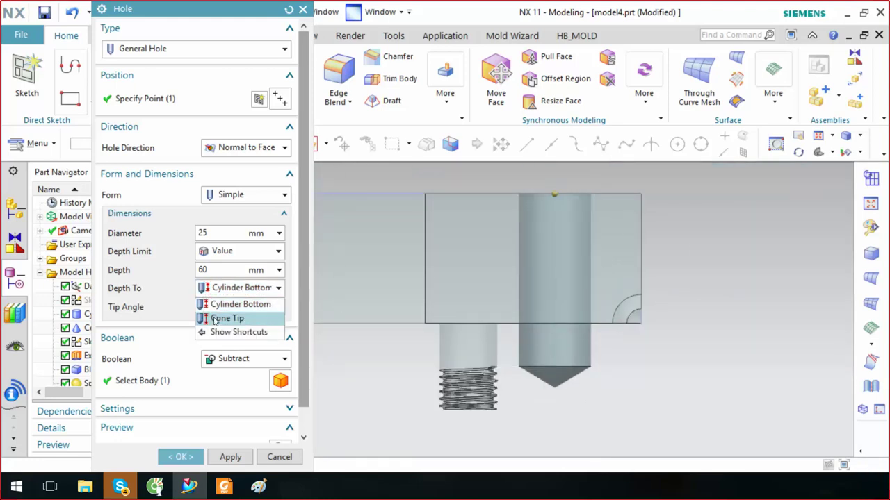
left_click(216, 318)
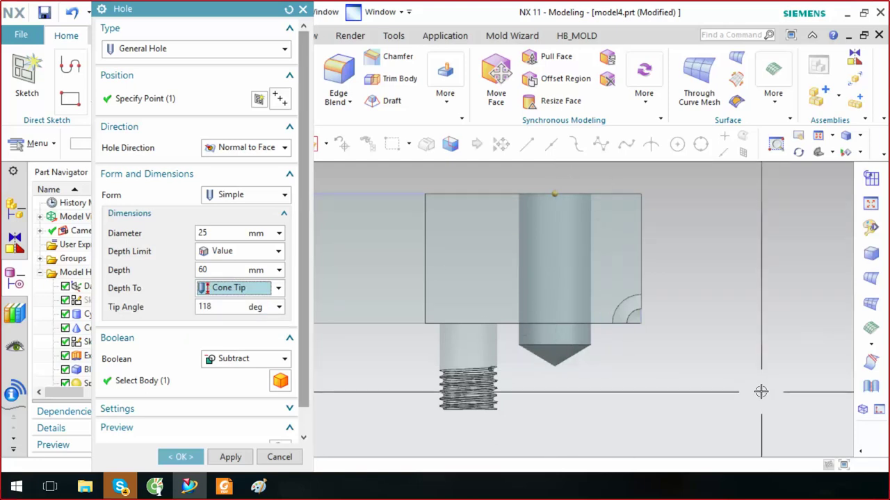
left_click(237, 288)
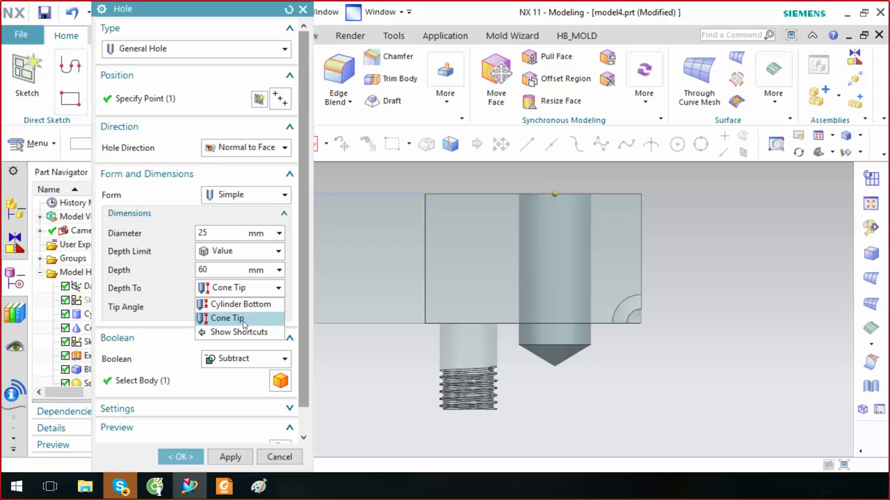
left_click(241, 305)
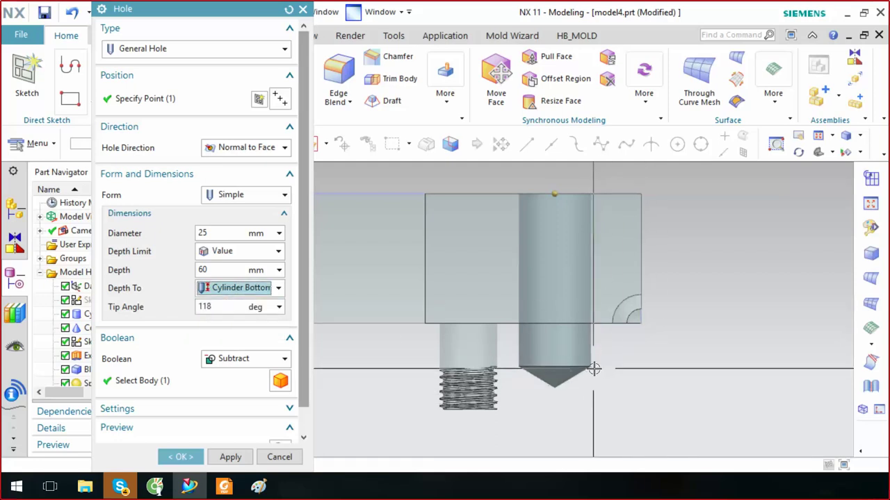
left_click(265, 288)
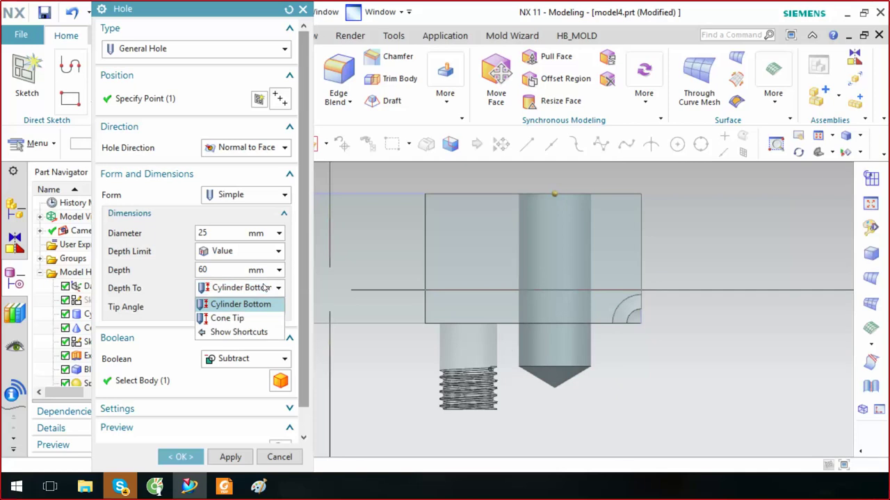
left_click(240, 305)
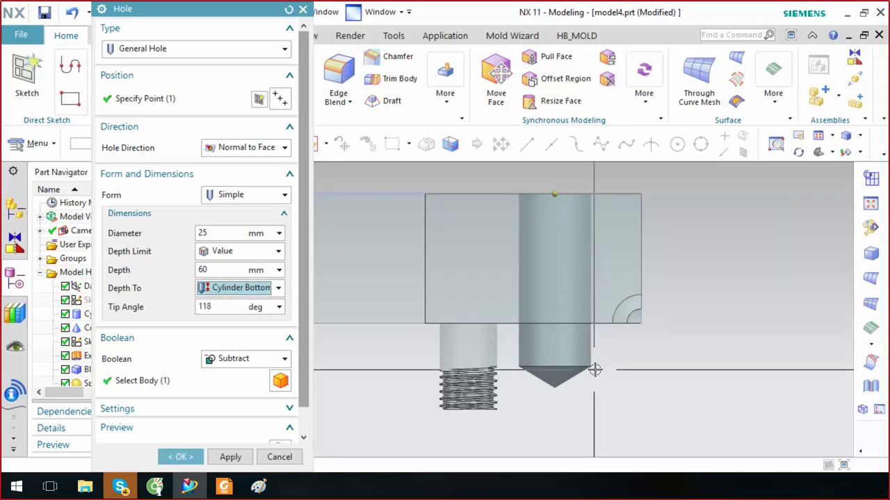
Measure the 60 mm hole depth to the Cone Tip with the 118° tip angle
left_click(266, 288)
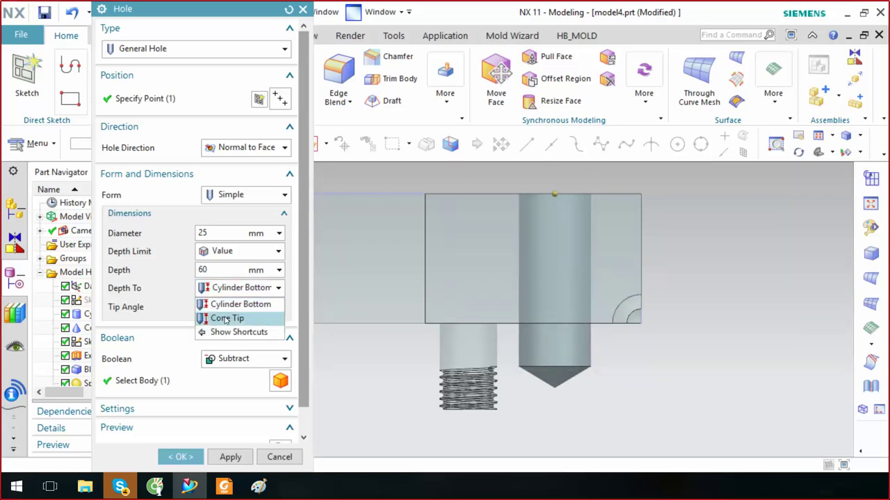
left_click(227, 318)
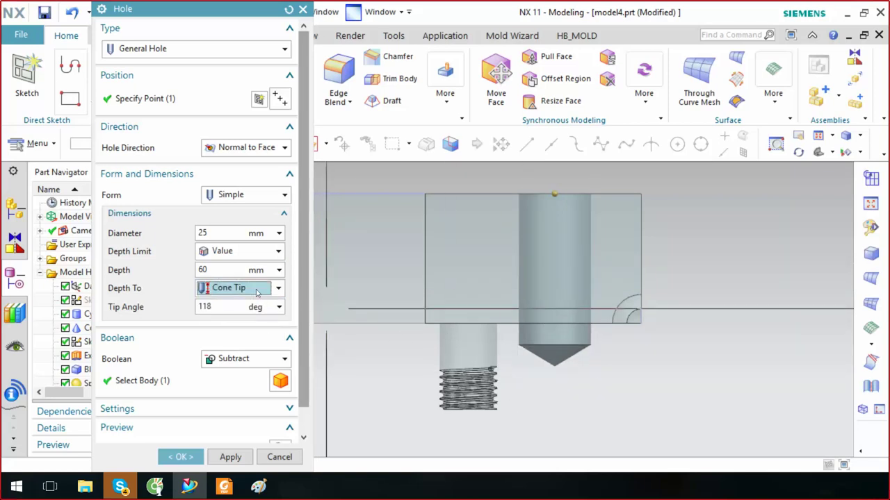
left_click(217, 291)
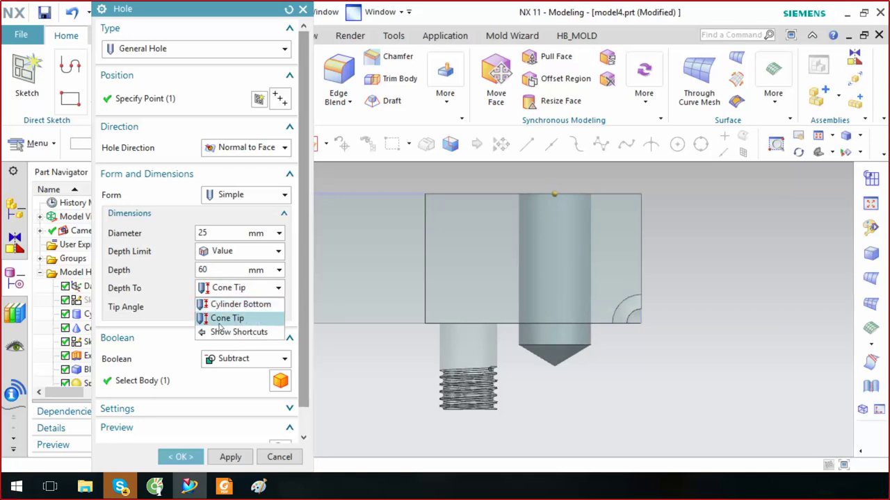
left_click(214, 304)
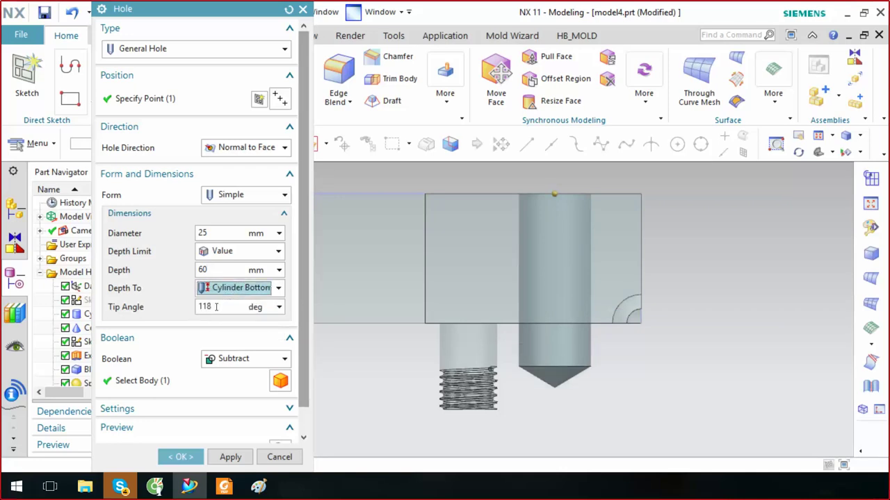
left_click(220, 296)
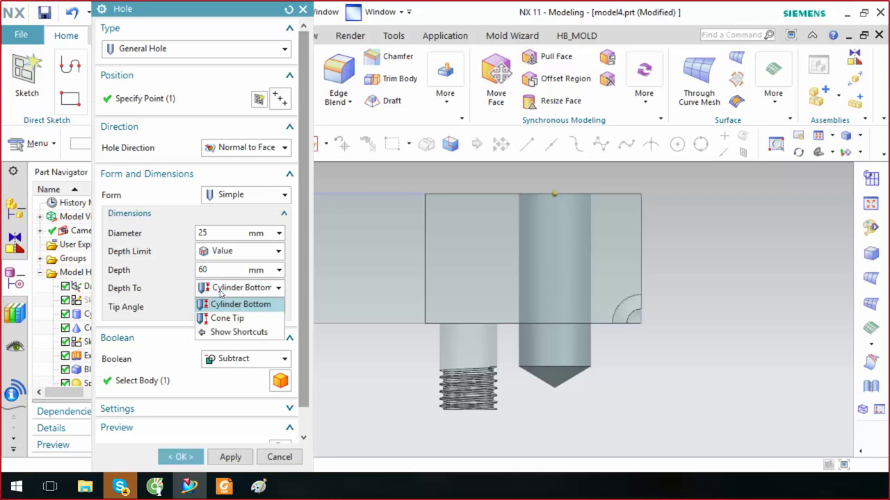
left_click(220, 299)
double_click(218, 305)
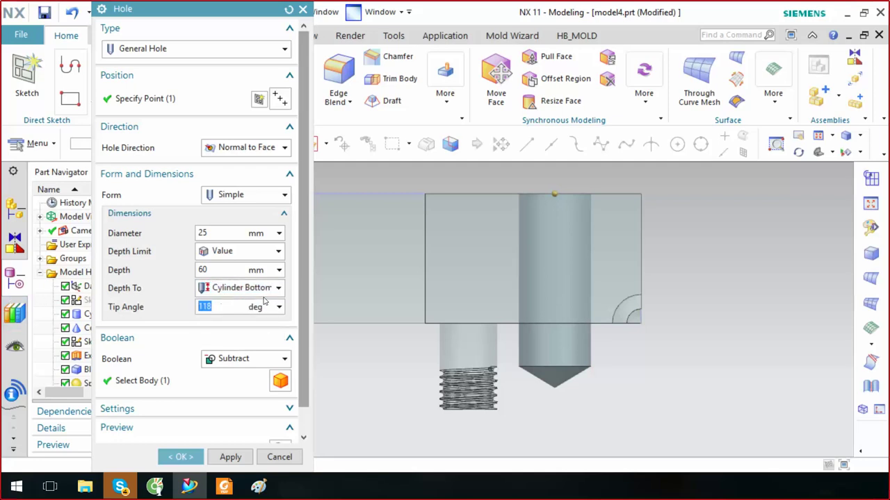
left_click(229, 292)
left_click(215, 321)
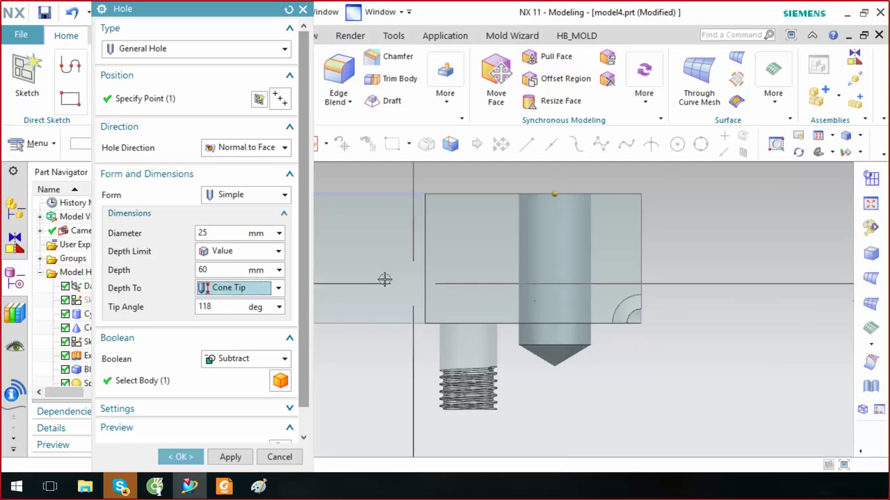
left_click(240, 288)
left_click(239, 289)
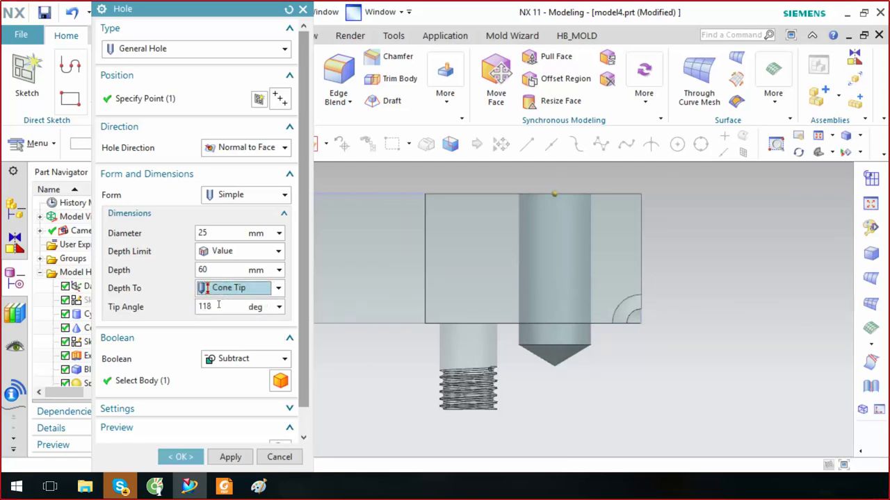
scroll(217, 301, "down", 1)
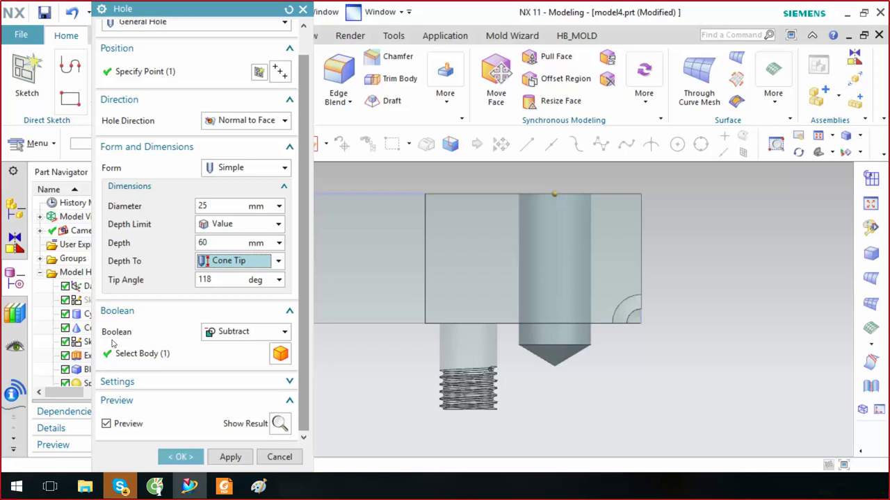
Keep Subtract as the boolean and expand the hole Settings
left_click(279, 335)
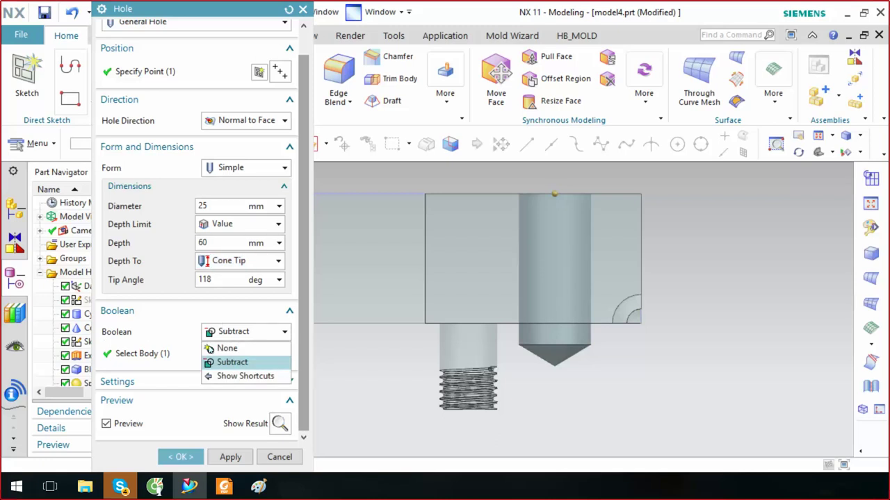
left_click(147, 329)
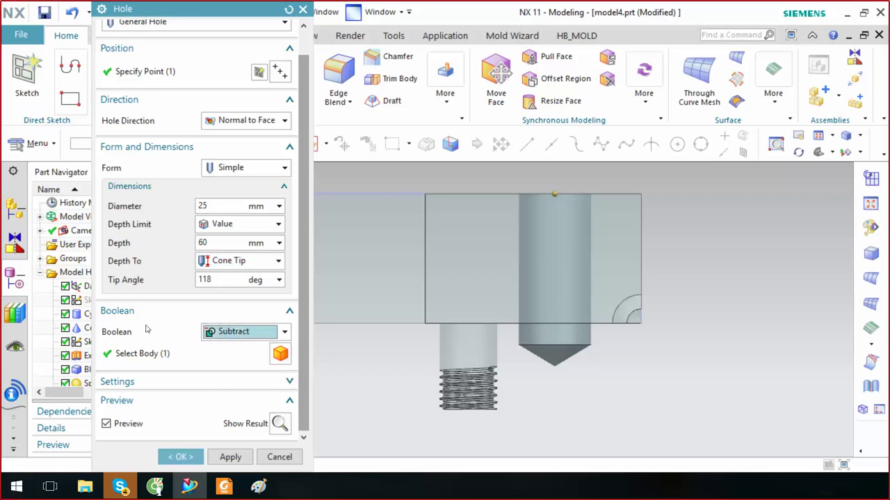
left_click(257, 334)
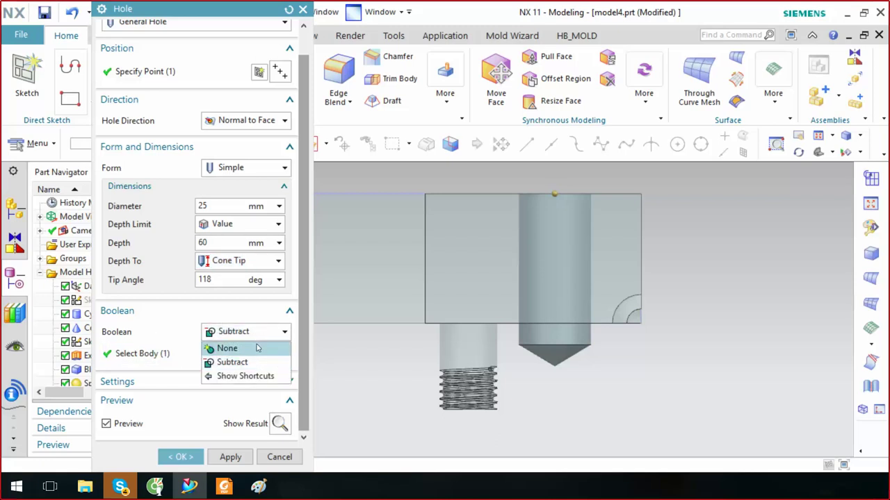
left_click(141, 345)
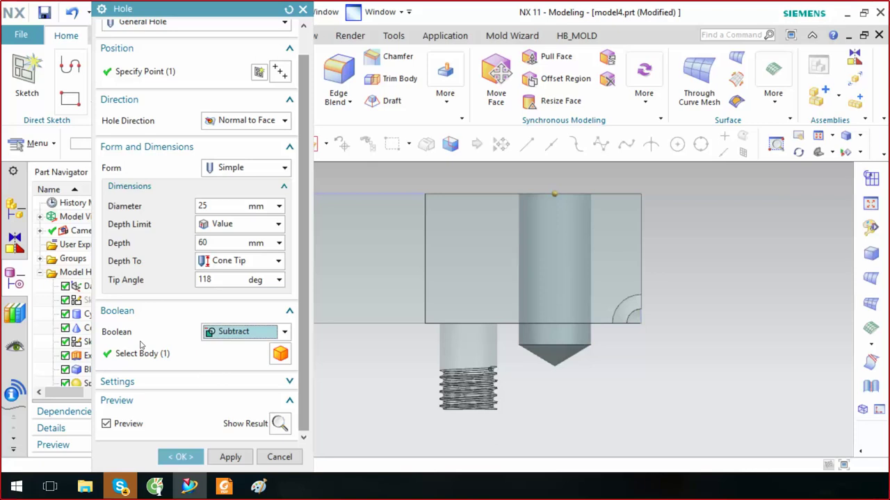
left_click(145, 382)
scroll(146, 381, "up", 1)
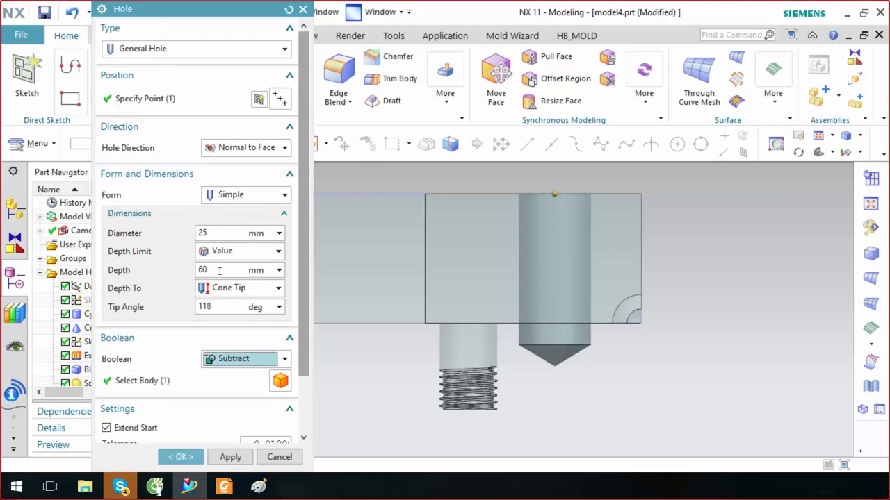
left_click(159, 52)
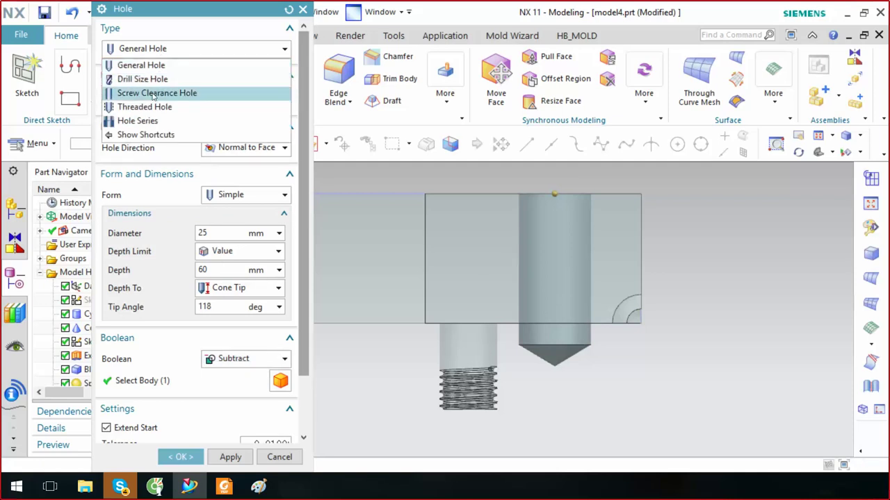
Change the hole type to Drill Size Hole and browse the drill sizes
left_click(140, 80)
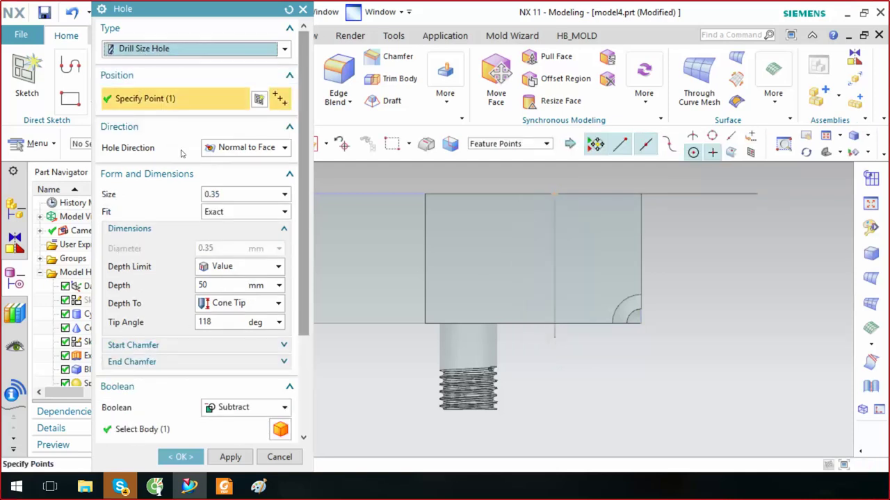
left_click(231, 198)
scroll(238, 278, "down", 2)
scroll(242, 278, "down", 6)
mouse_move(285, 252)
left_mouse_down()
mouse_move(284, 373)
mouse_move(270, 253)
mouse_move(258, 397)
left_mouse_up()
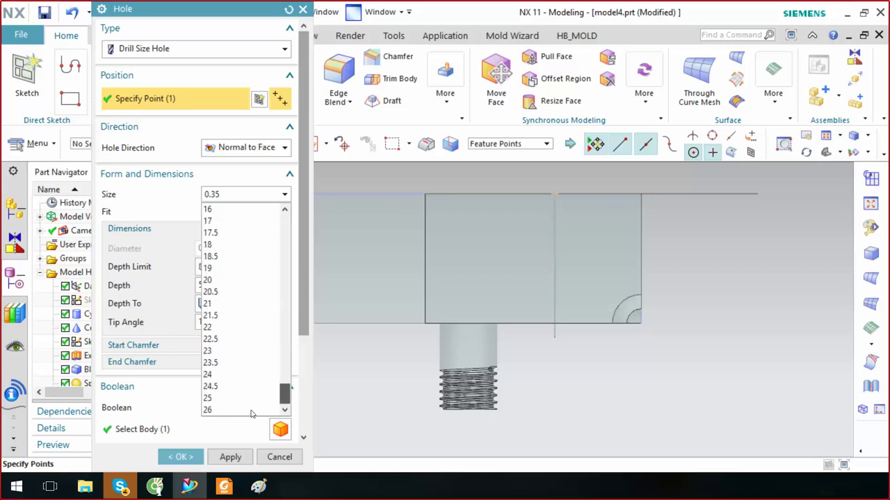
scroll(229, 333, "up", 10)
scroll(166, 198, "down", 4)
left_click(166, 201)
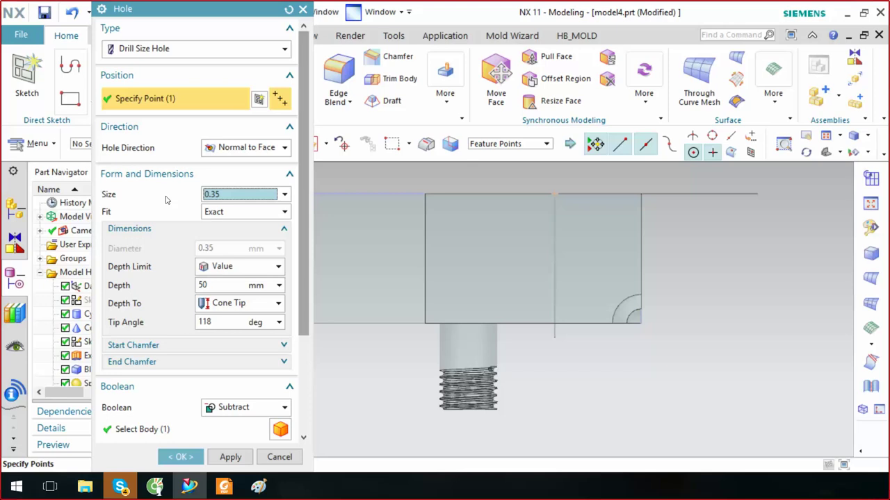
left_click(223, 195)
left_click(223, 196)
Choose drill size 21 from the Size list
left_click(238, 194)
scroll(242, 304, "down", 2)
scroll(278, 278, "down", 8)
scroll(284, 322, "down", 1)
mouse_move(284, 322)
left_mouse_down()
mouse_move(283, 360)
mouse_move(284, 312)
mouse_move(285, 403)
left_mouse_up()
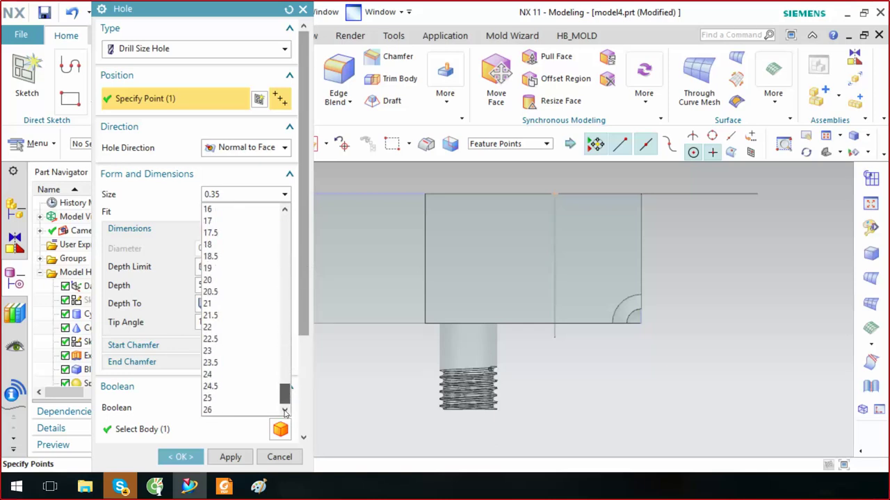
left_click(212, 303)
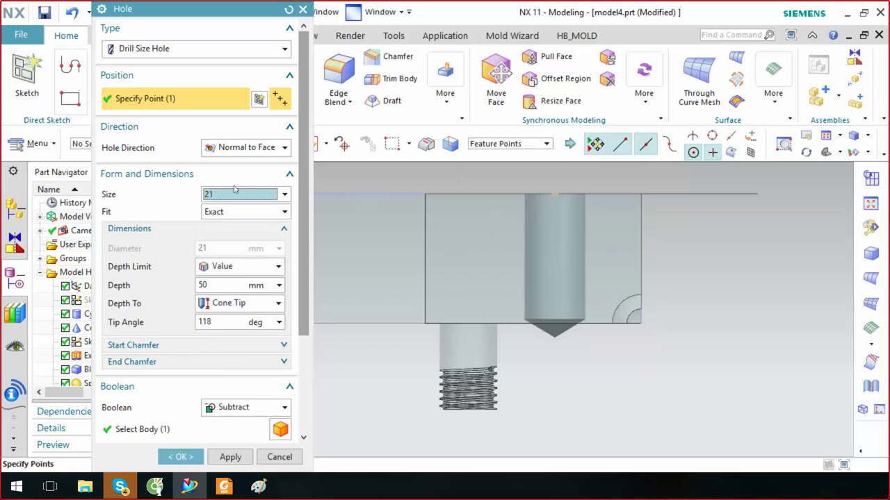
left_click(208, 215)
left_click(209, 215)
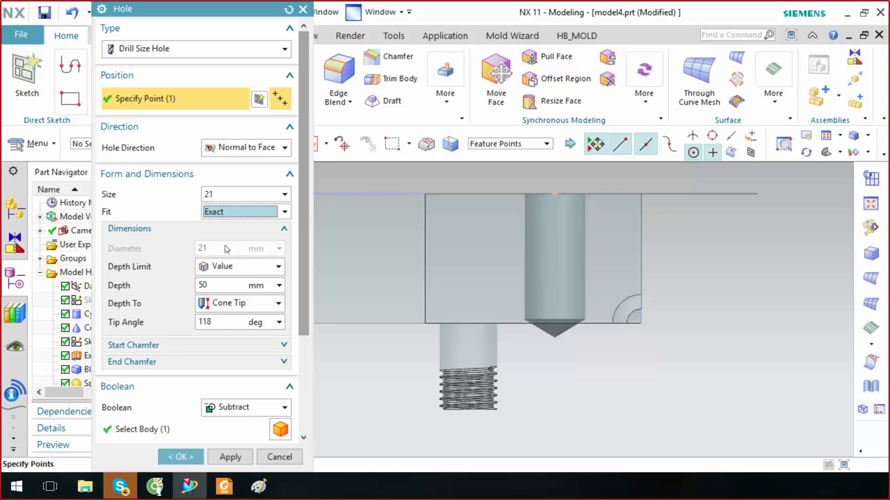
left_click(216, 217)
left_click(219, 240)
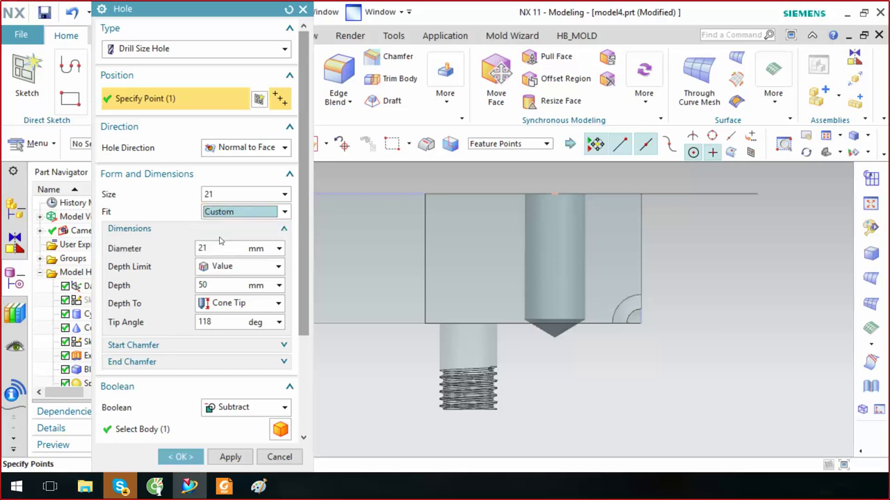
double_click(219, 244)
left_click(228, 212)
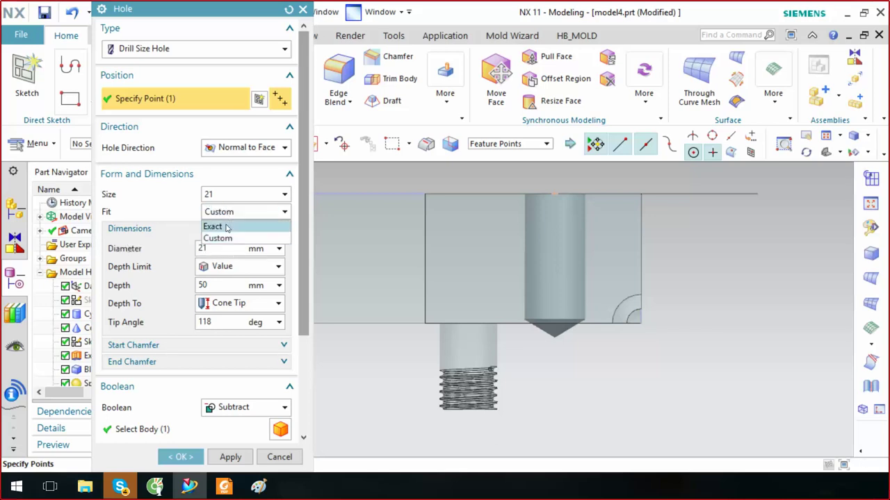
left_click(223, 227)
left_click(226, 215)
left_click(108, 214)
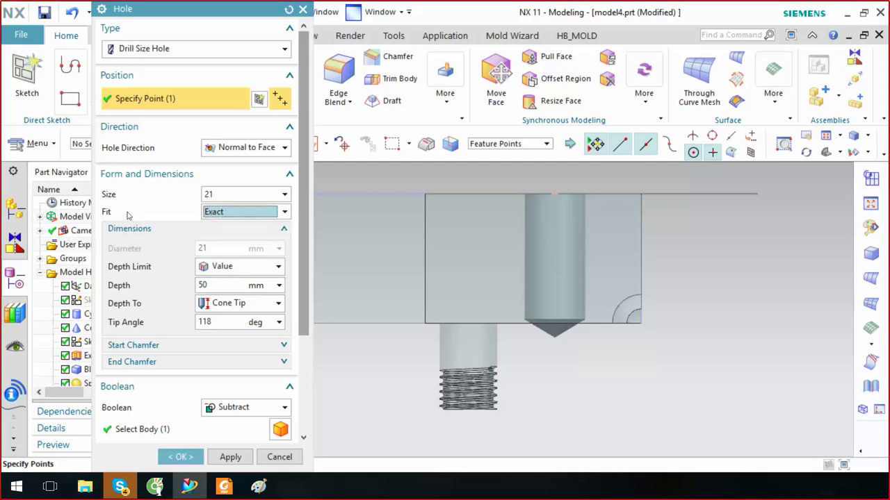
left_click(218, 215)
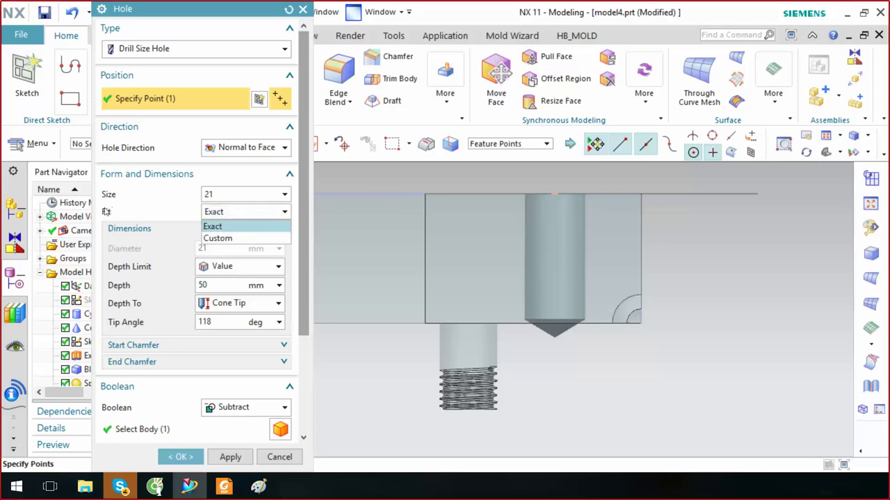
left_click(218, 238)
type("3")
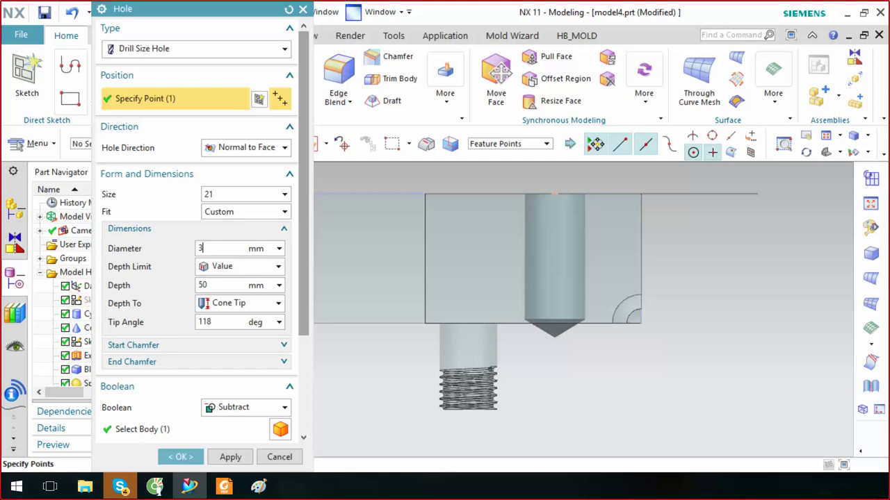
type("2")
key("Return")
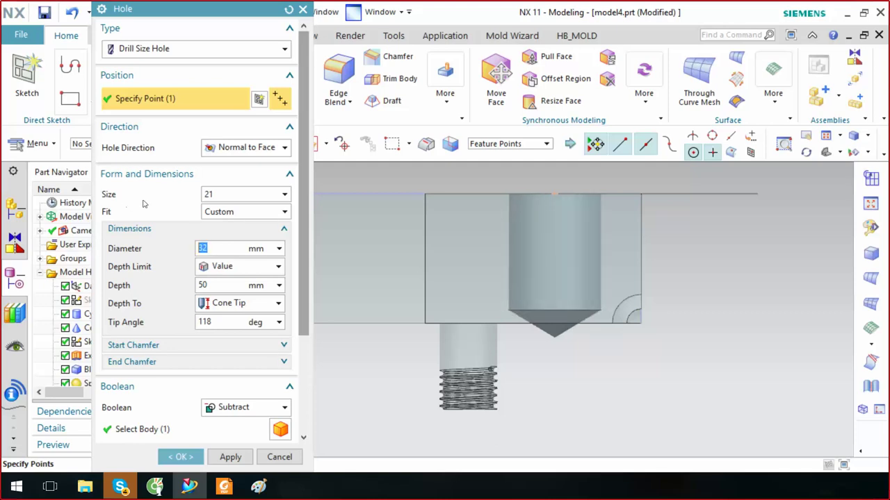
left_click(240, 212)
left_click(223, 224)
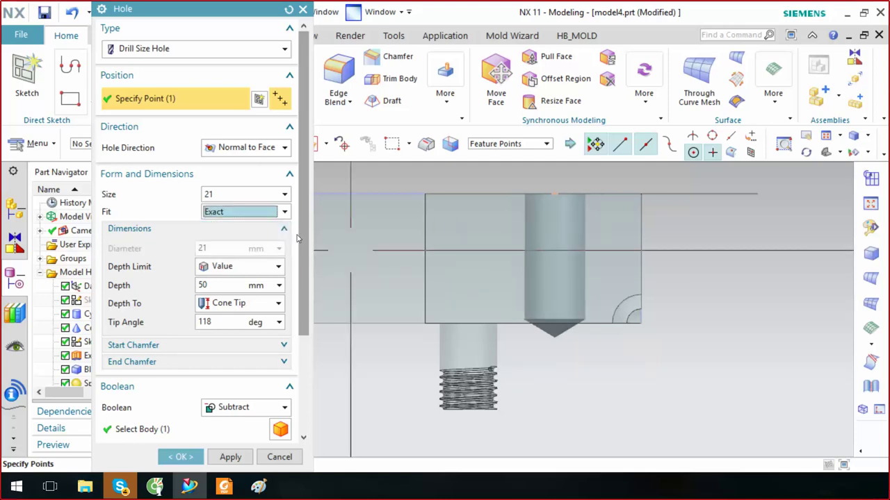
left_click(220, 196)
left_click(220, 195)
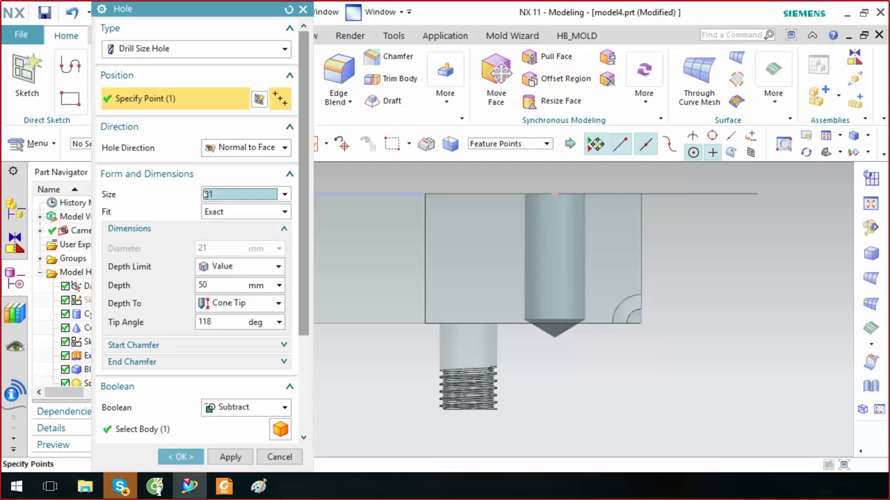
left_click(214, 214)
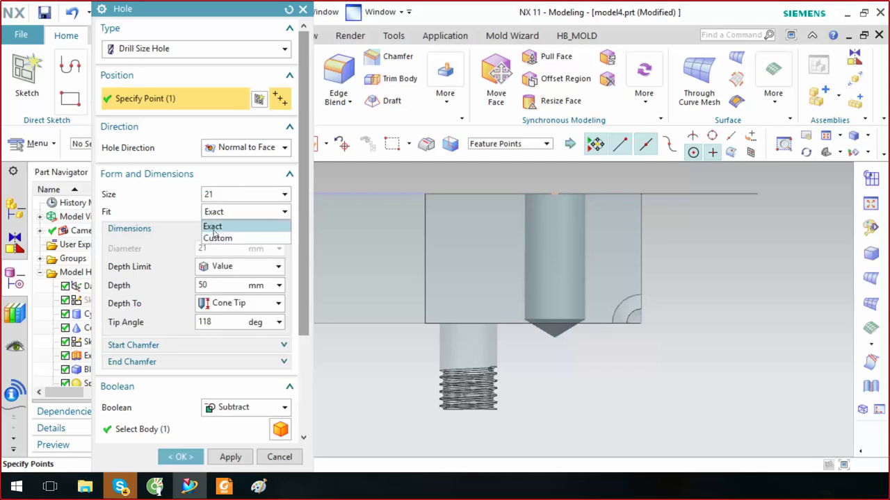
left_click(213, 213)
left_click(252, 216)
left_click(170, 210)
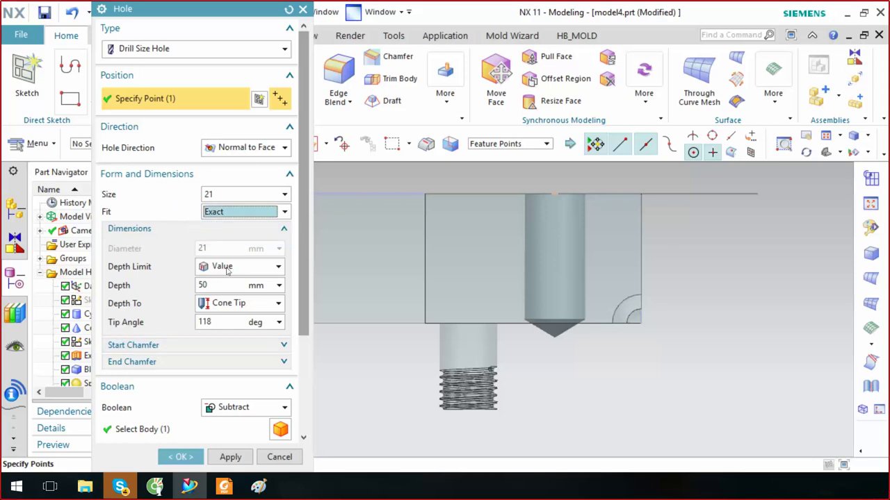
Enable start and end chamfers and apply the 21 mm drill-size hole in trimetric view
left_click(149, 347)
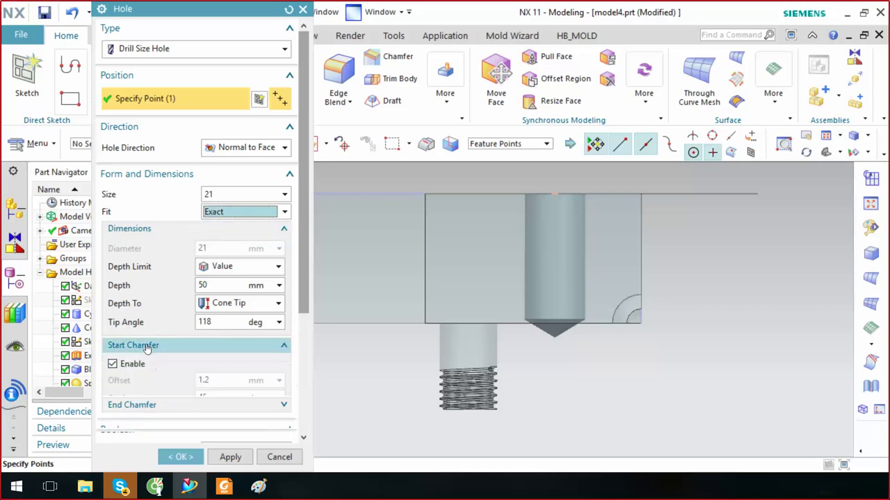
scroll(147, 341, "down", 3)
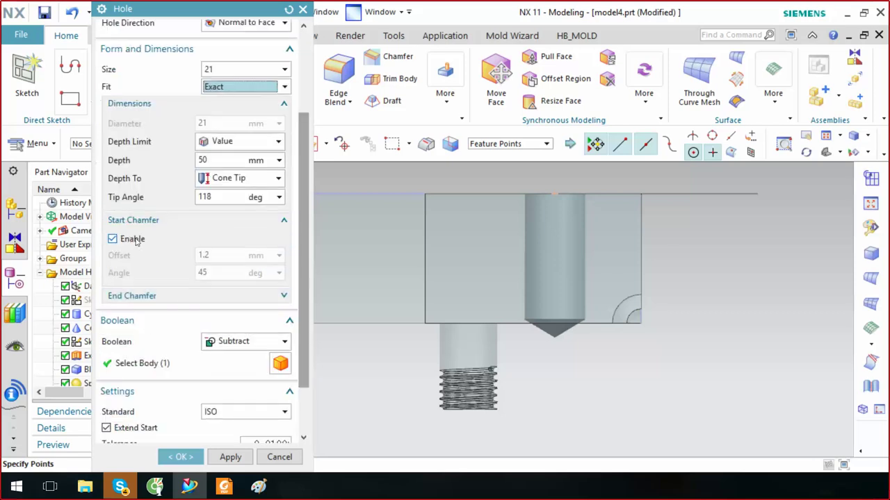
left_click(134, 297)
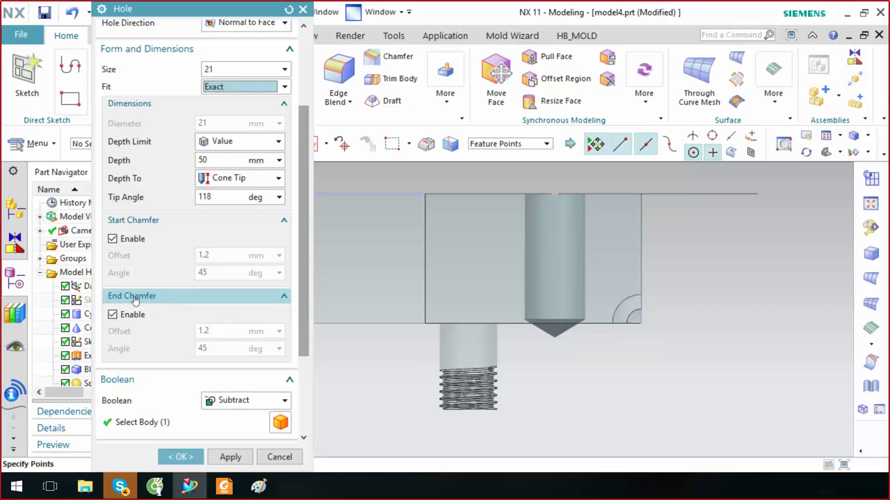
key("Home")
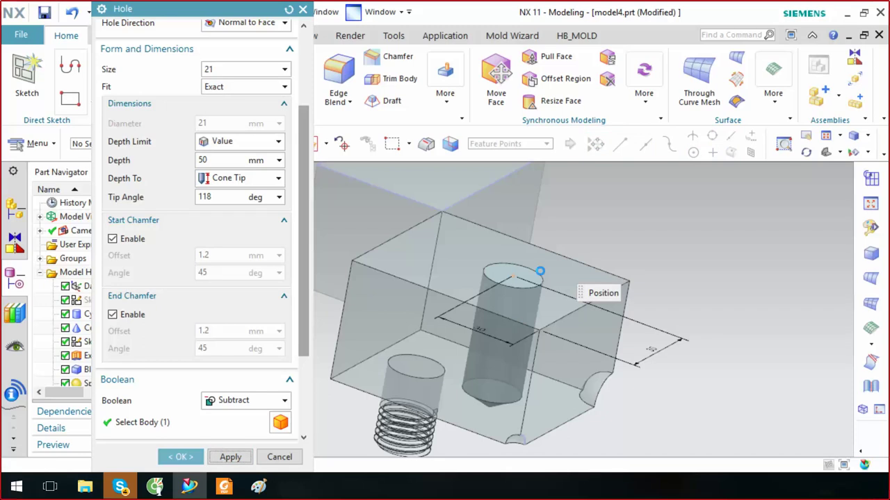
left_click(558, 277)
Orbit to inspect the new hole on the block's top face, then close the Hole dialog
scroll(533, 225, "down", 2)
scroll(532, 225, "down", 2)
scroll(468, 381, "up", 1)
middle_click_drag(468, 381, 510, 339)
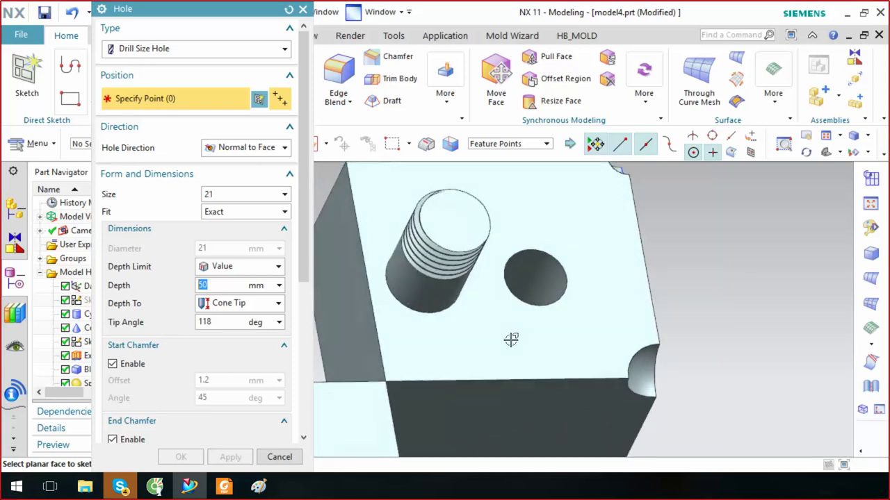
mouse_move(511, 339)
middle_mouse_down()
mouse_move(549, 271)
mouse_move(553, 281)
middle_mouse_up()
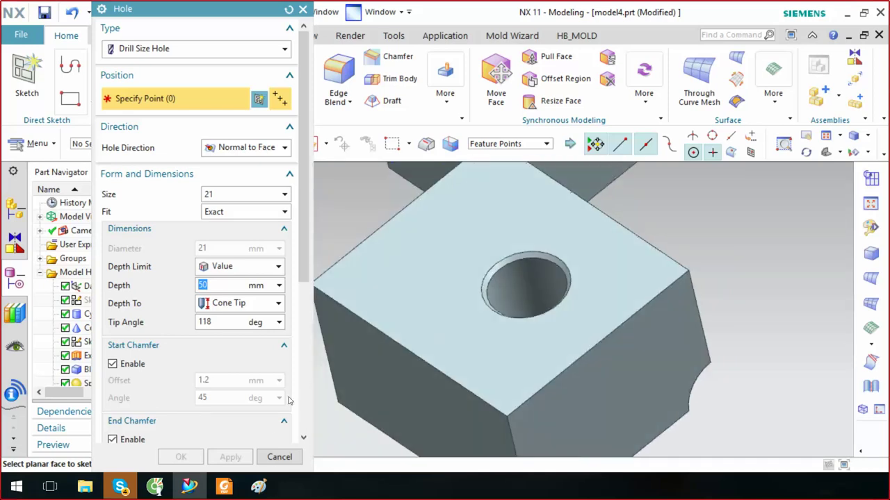
left_click(279, 457)
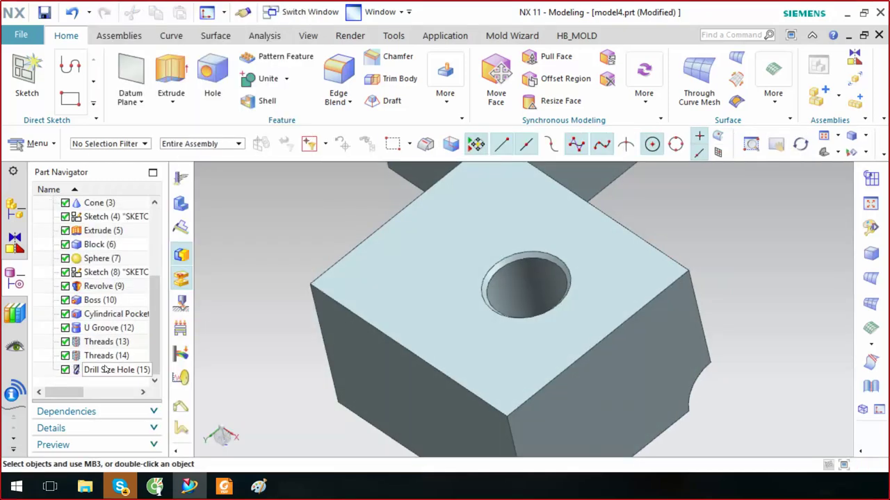
Deepen Drill Size Hole (15) to 60 mm
double_click(104, 370)
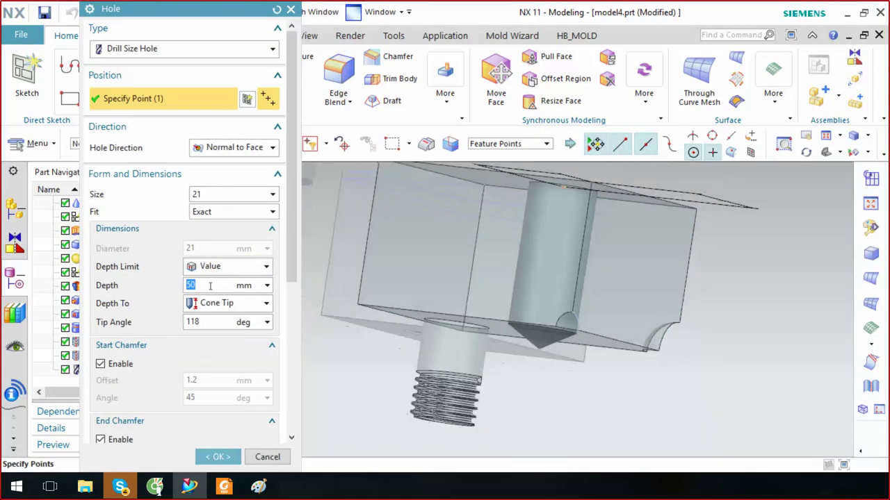
type("60")
key("Return")
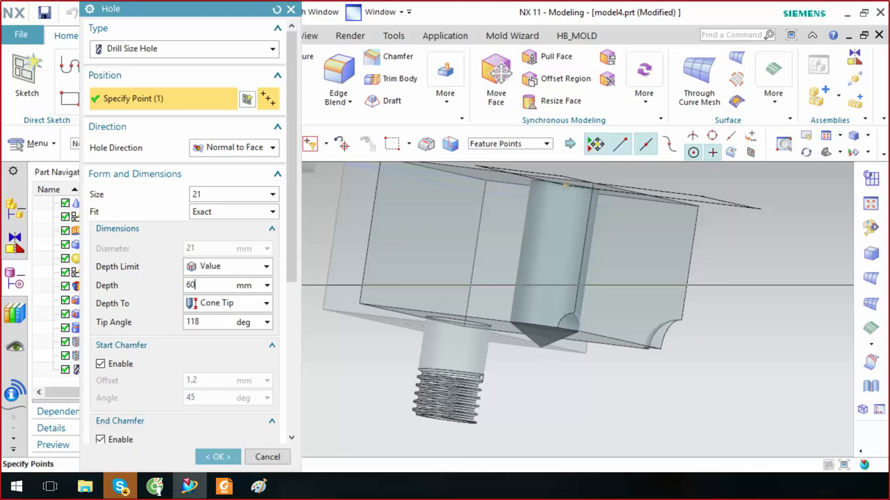
left_click(218, 456)
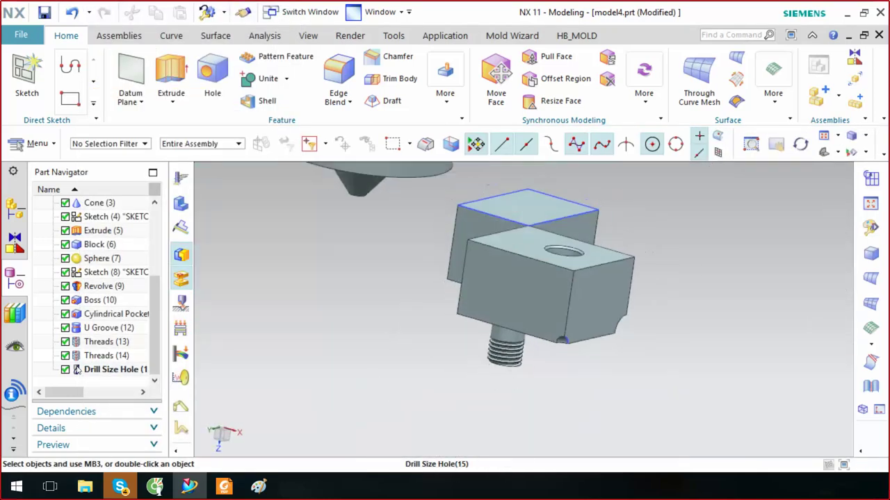
Turn off both the start and end chamfers on Drill Size Hole (15)
left_click(91, 370)
double_click(90, 370)
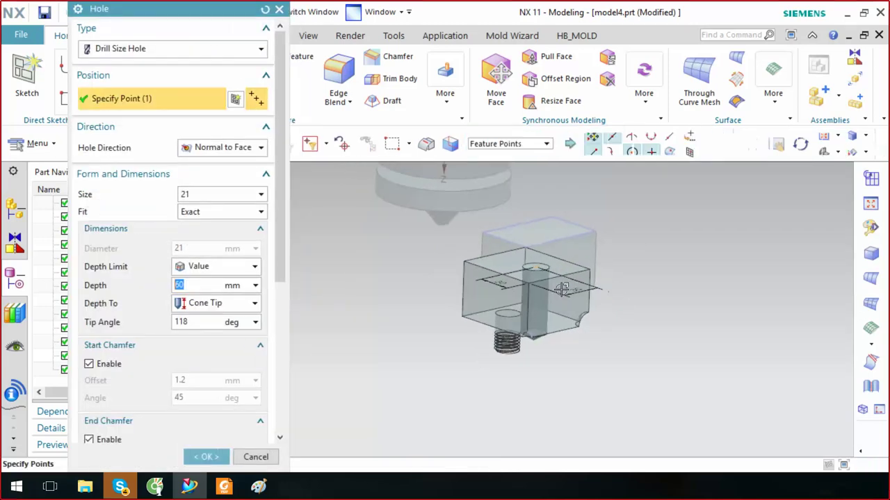
scroll(157, 348, "down", 3)
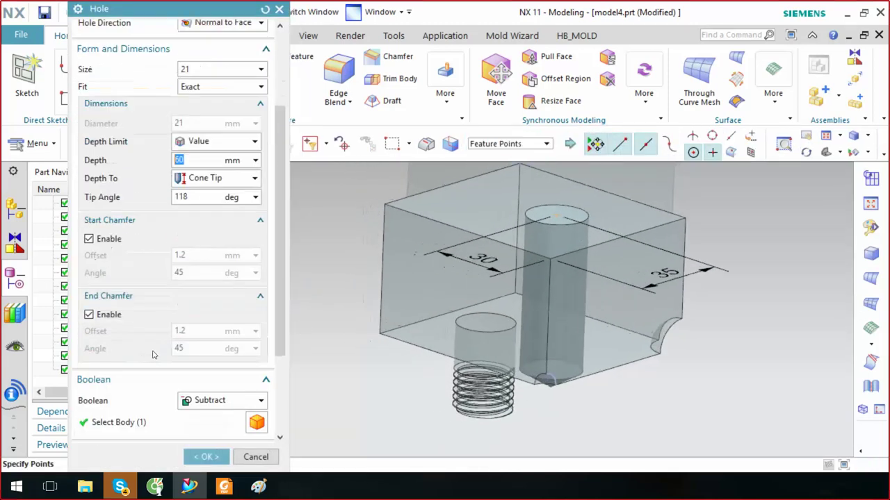
left_click(101, 238)
left_click(100, 280)
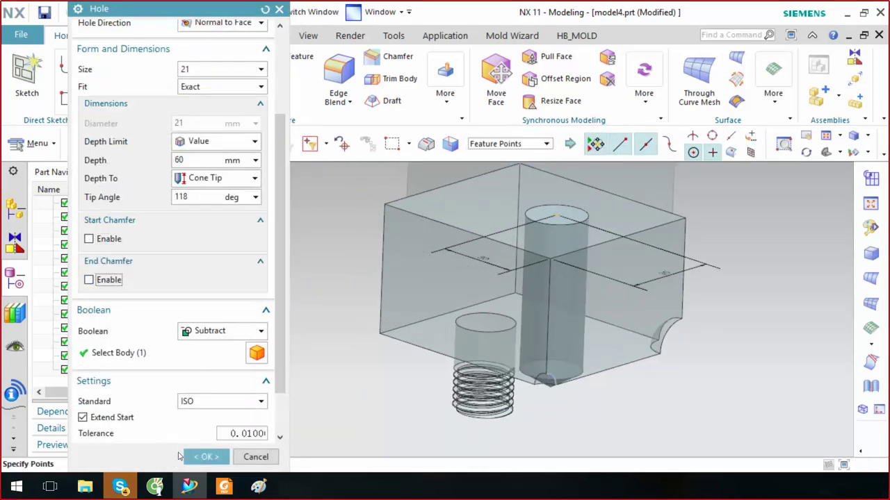
left_click(195, 461)
Orbit and zoom to inspect the finished hole and threaded boss, ending on the home view
middle_click_drag(741, 364, 667, 260)
scroll(646, 287, "up", 2)
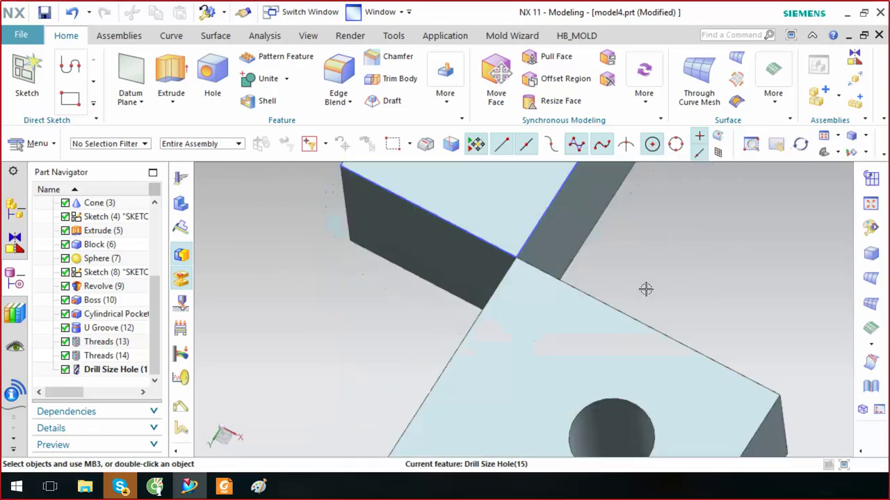
scroll(625, 348, "down", 2)
scroll(621, 367, "down", 2)
scroll(621, 367, "down", 1)
scroll(621, 367, "up", 4)
middle_click_drag(621, 367, 622, 367)
scroll(548, 359, "down", 3)
key("Home")
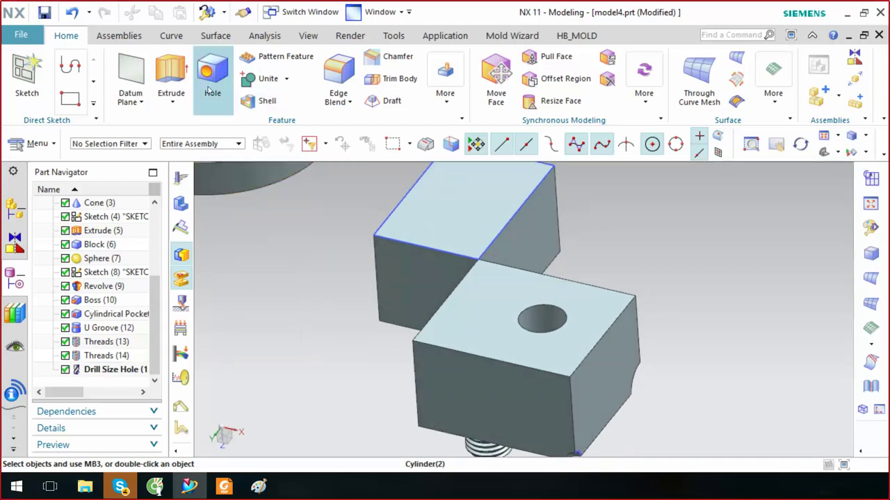
Change the drill size hole's type to Threaded Hole, keeping it normal to the face
double_click(104, 369)
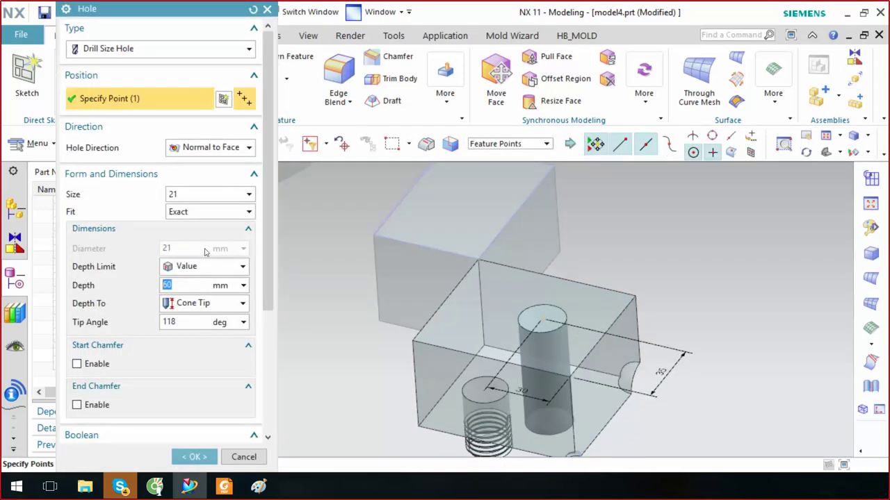
left_click(148, 54)
left_click(129, 111)
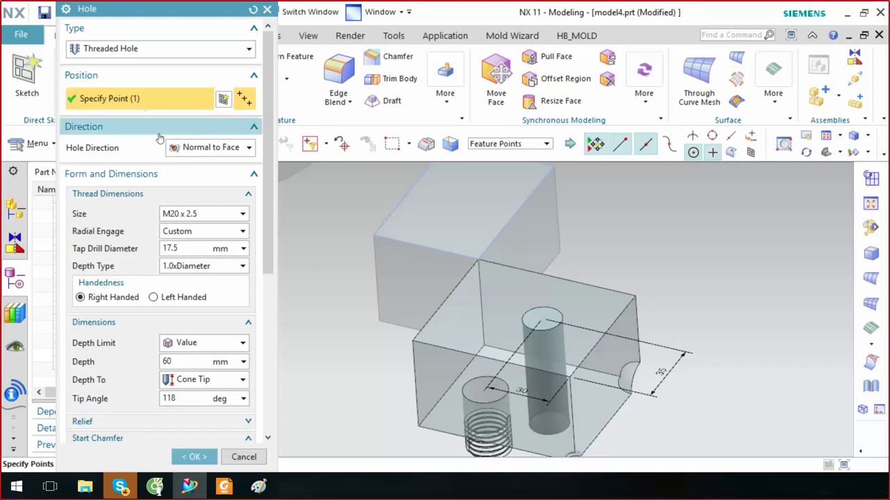
left_click(209, 147)
left_click(202, 160)
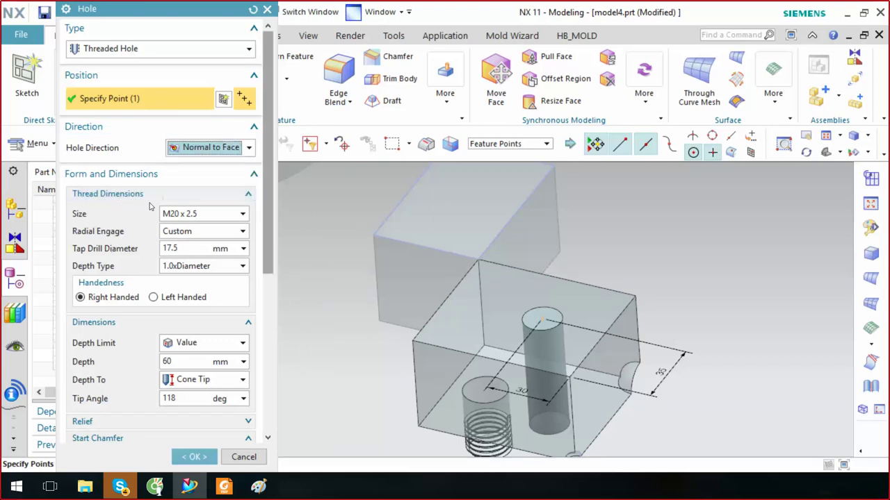
Choose the M10 x 1.5 thread size and keep Custom radial engagement
left_click(227, 215)
scroll(205, 313, "down", 3)
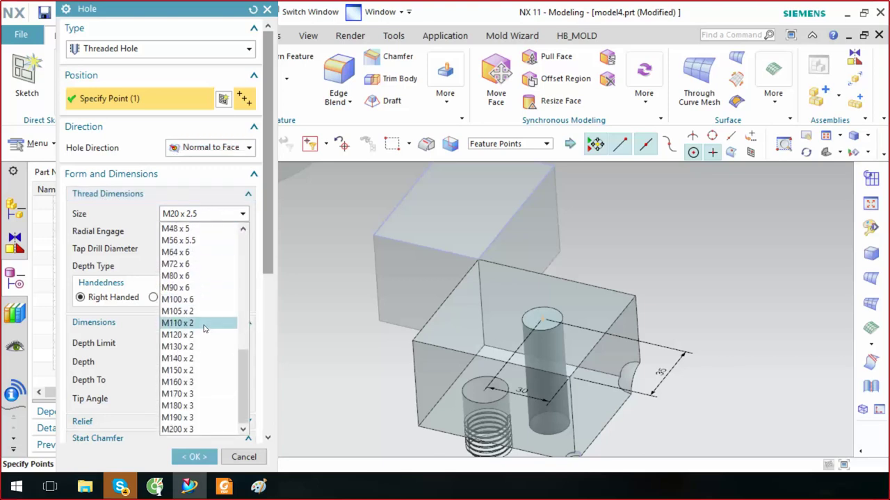
scroll(204, 328, "up", 10)
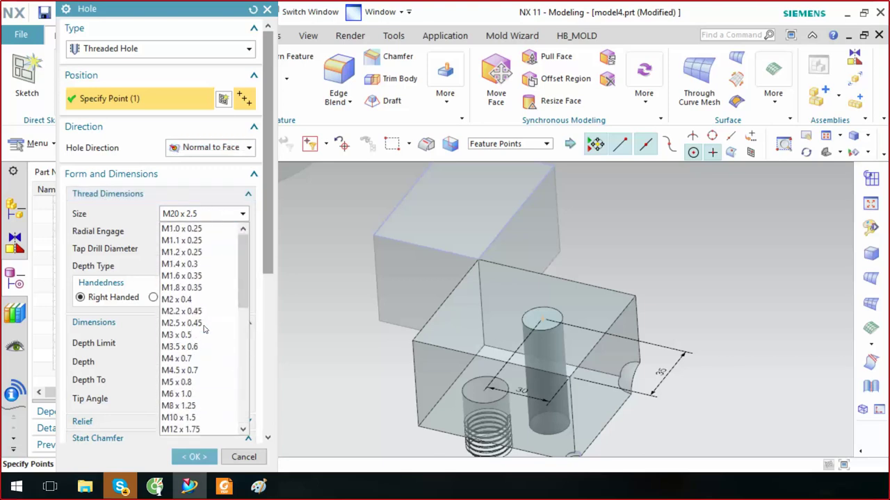
scroll(205, 328, "down", 3)
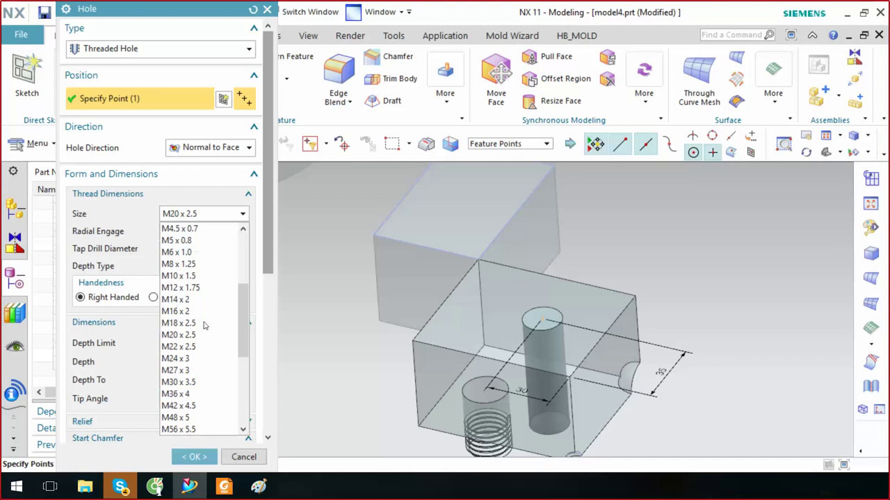
scroll(204, 327, "up", 1)
scroll(204, 325, "up", 1)
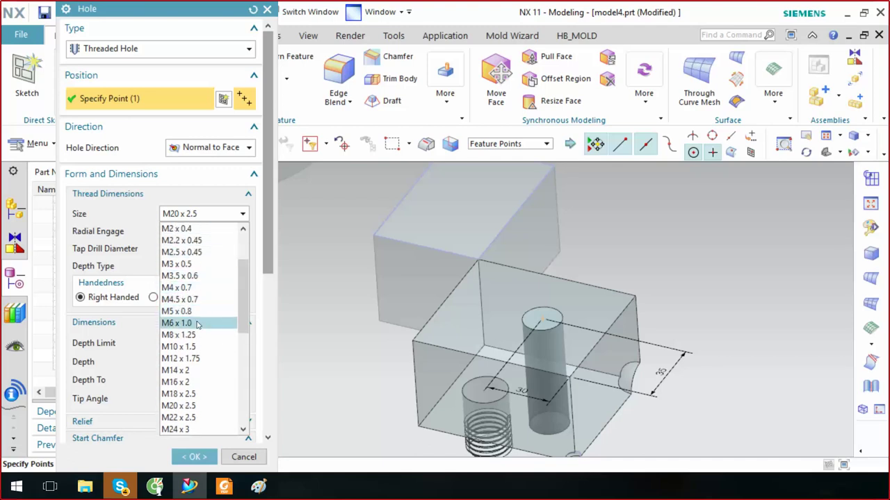
scroll(198, 324, "down", 2)
scroll(209, 320, "down", 4)
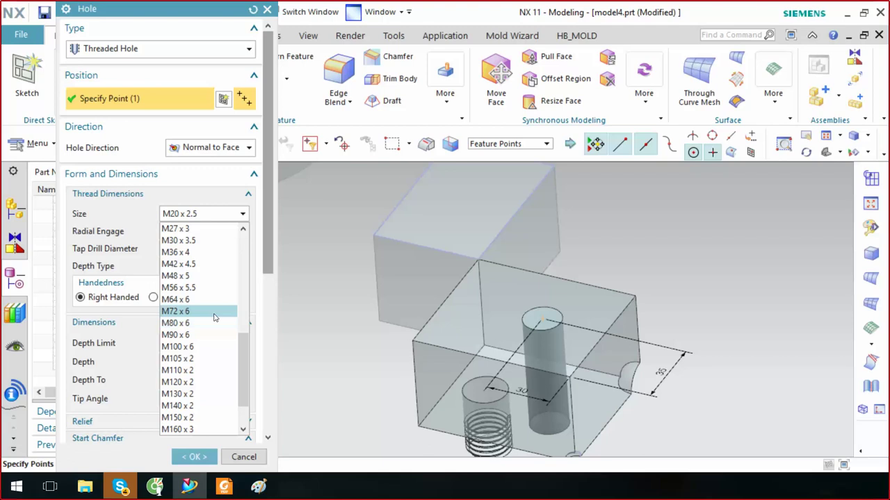
scroll(190, 328, "up", 3)
scroll(191, 328, "up", 1)
scroll(195, 334, "up", 1)
scroll(197, 338, "up", 3)
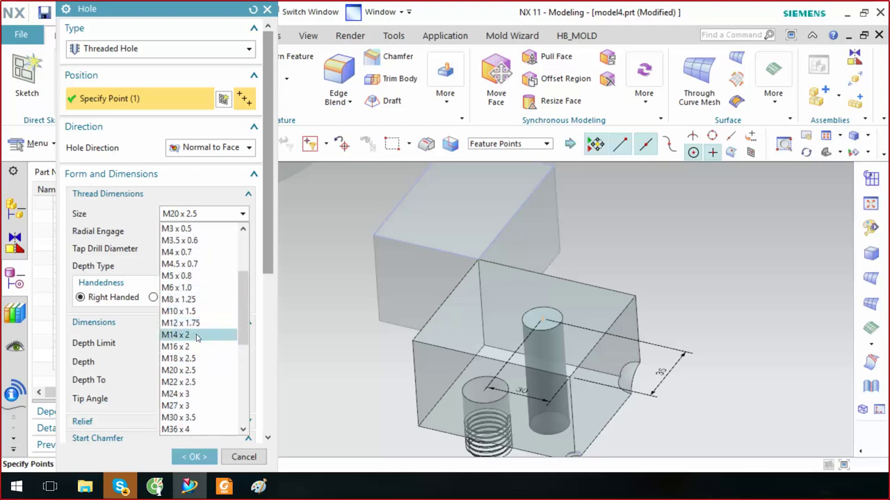
left_click(179, 311)
scroll(527, 348, "down", 2)
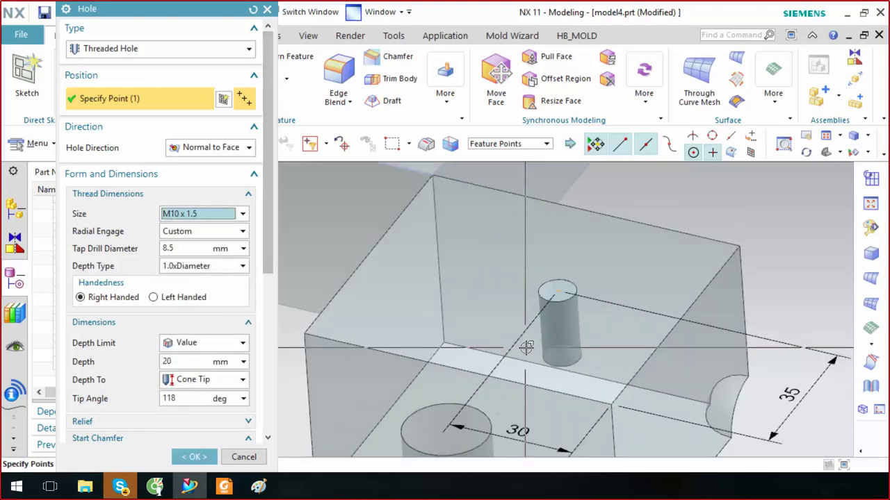
left_click(193, 235)
left_click(93, 233)
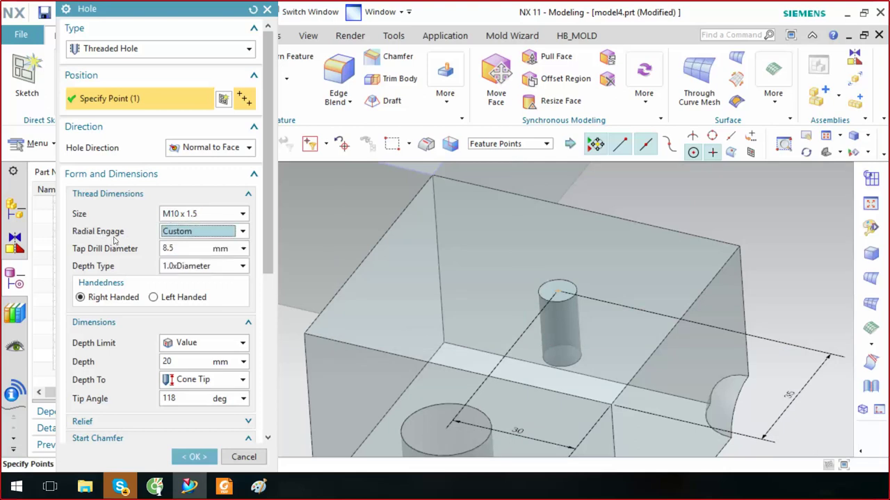
left_click(198, 234)
left_click(198, 235)
key("Tab")
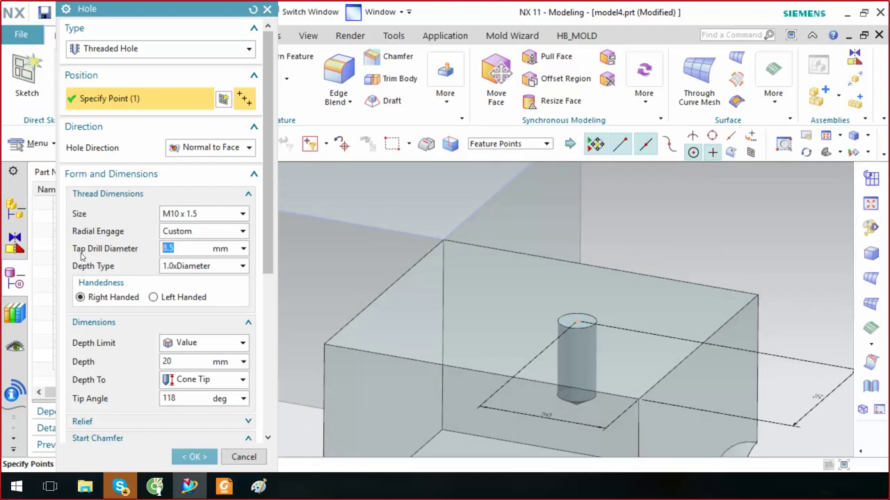
left_click(183, 235)
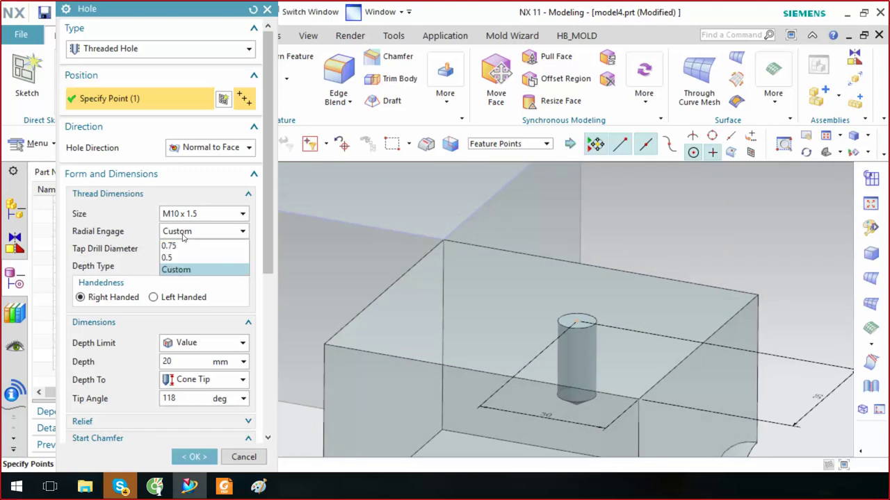
left_click(183, 235)
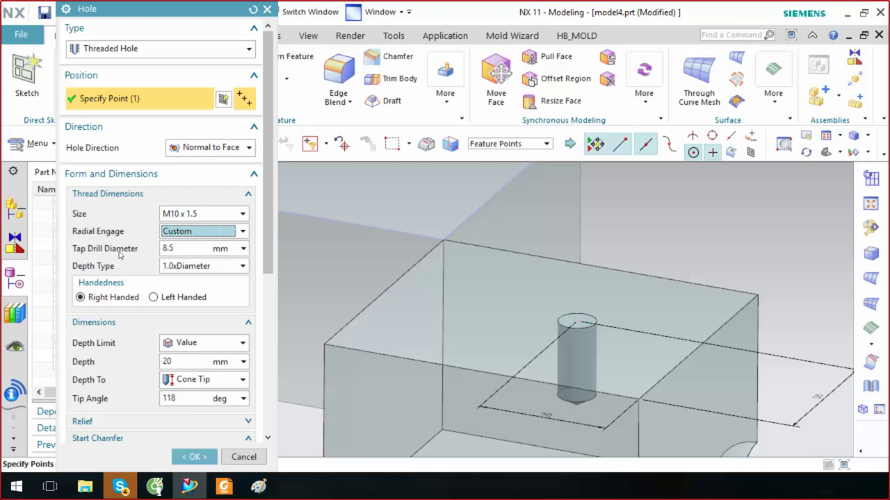
key("Tab")
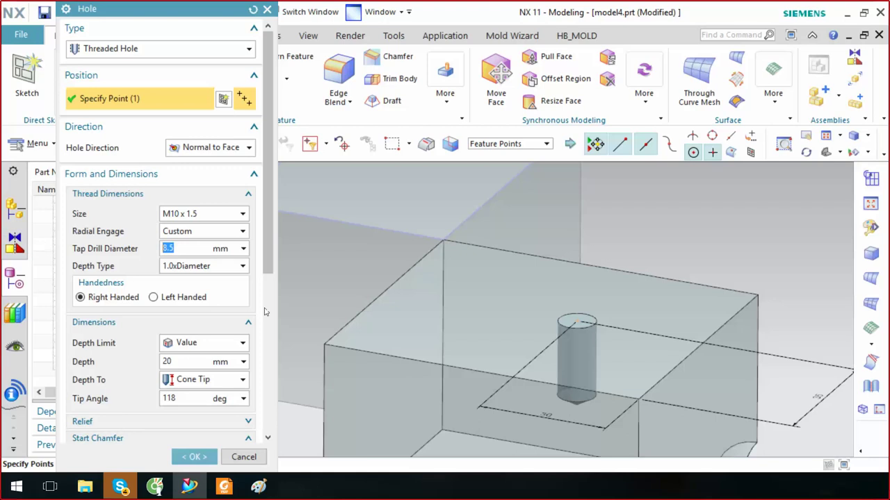
scroll(600, 408, "up", 2)
scroll(600, 408, "up", 2)
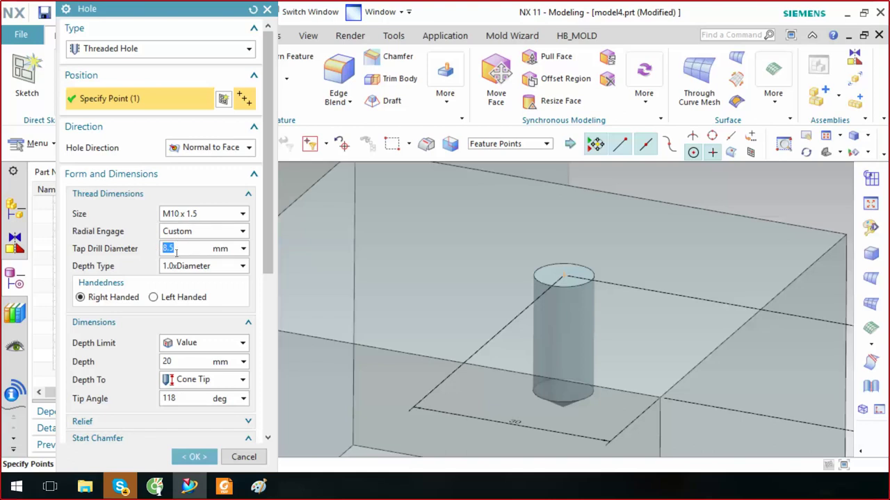
left_click(181, 266)
left_click(185, 263)
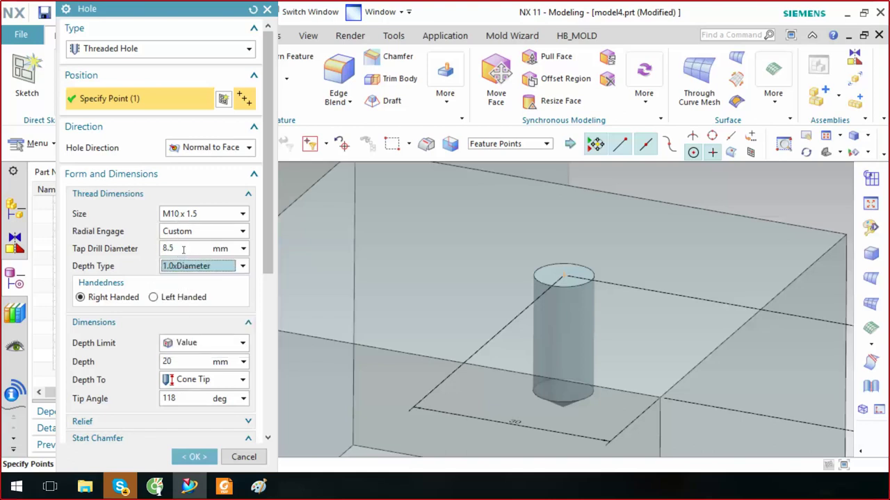
left_click(178, 215)
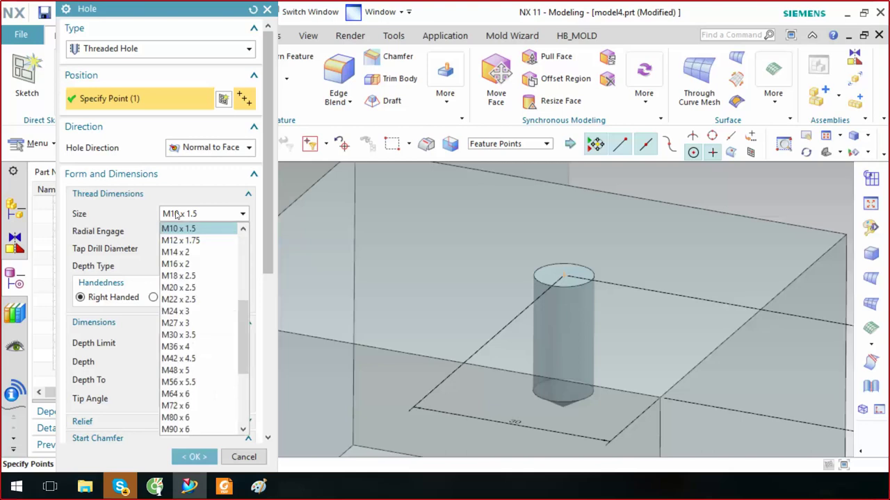
left_click(179, 224)
left_click(185, 248)
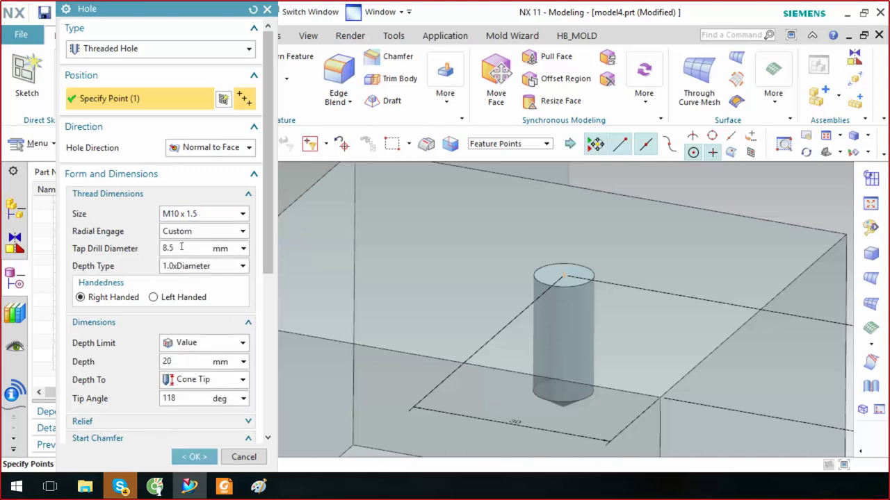
left_click(171, 234)
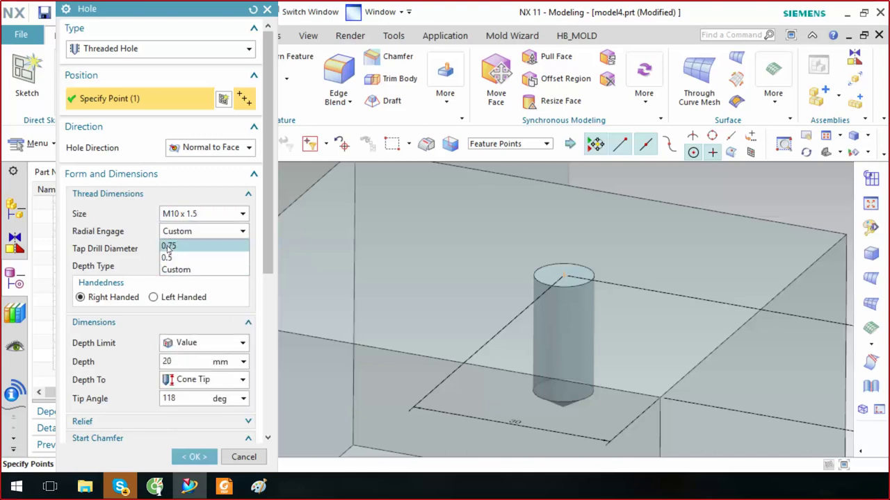
left_click(168, 247)
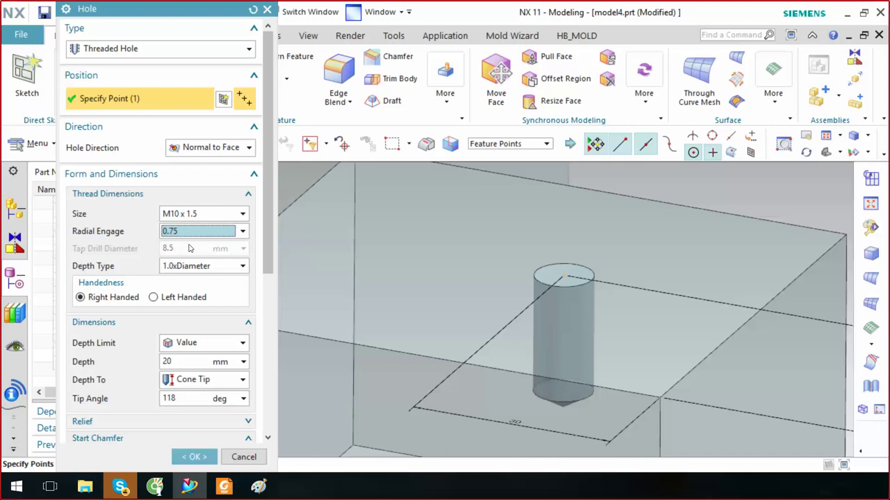
left_click(191, 235)
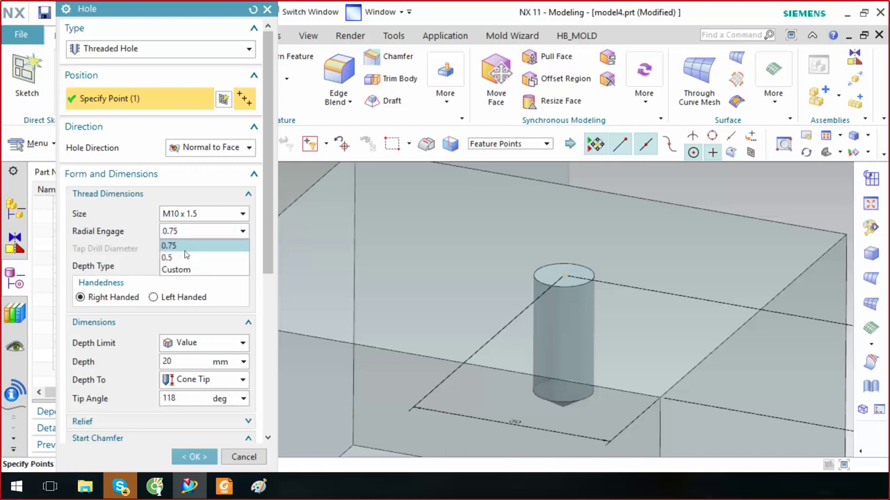
left_click(184, 256)
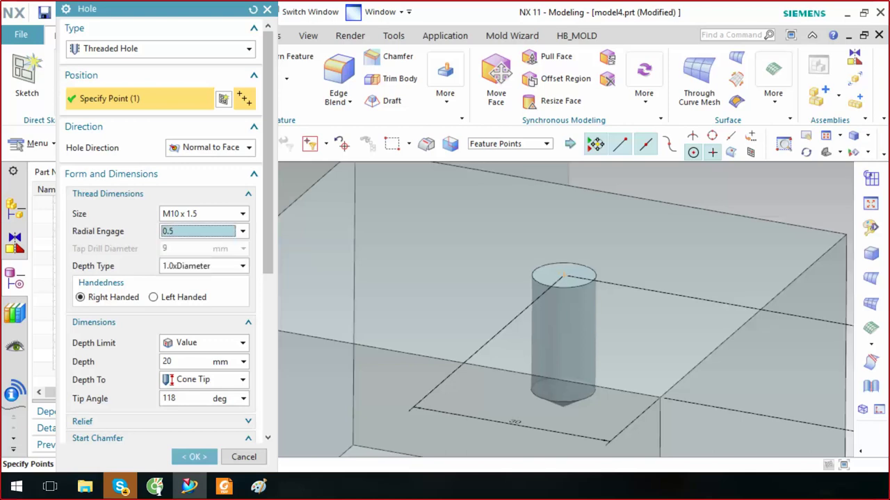
left_click(174, 236)
left_click(195, 269)
left_click(187, 253)
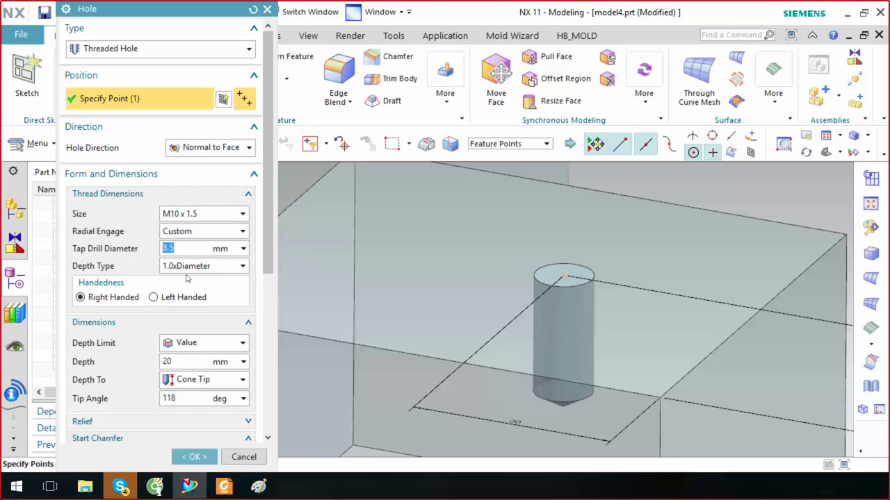
left_click(198, 267)
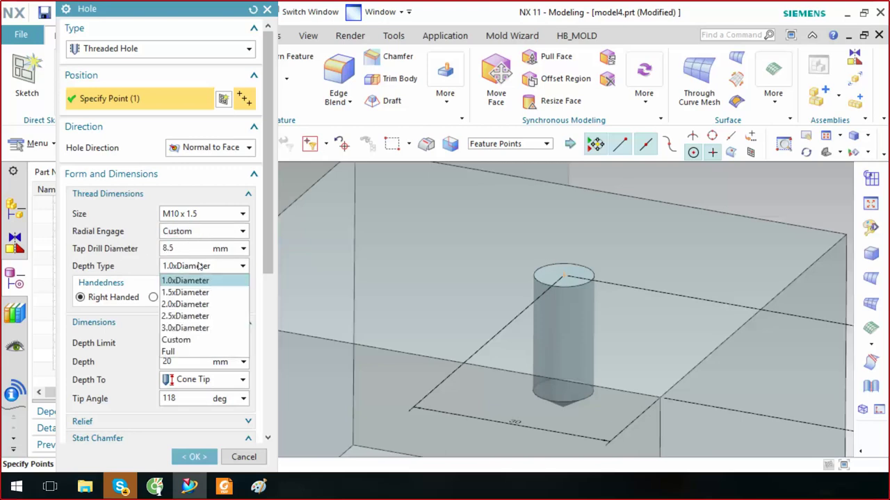
left_click(199, 266)
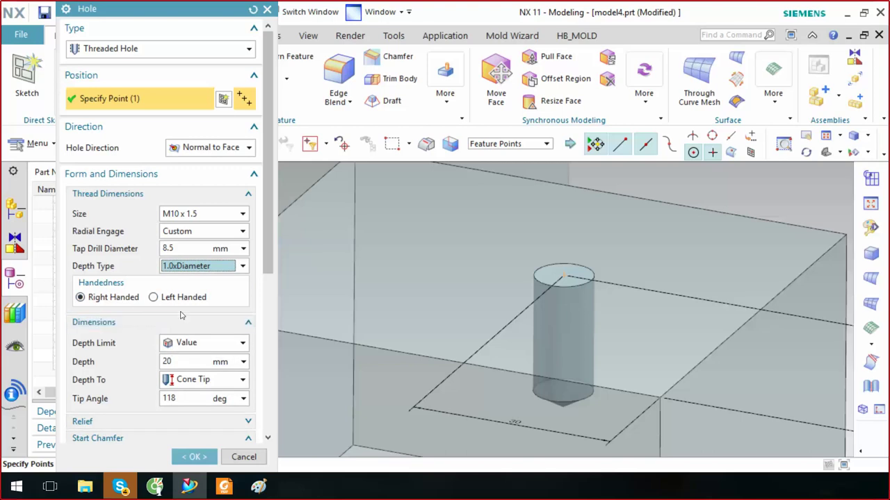
left_click_drag(269, 265, 267, 288)
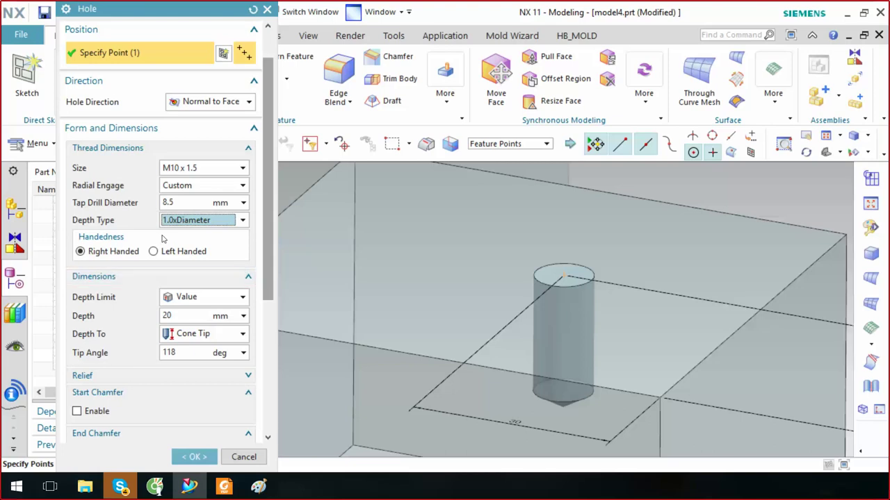
left_click(182, 205)
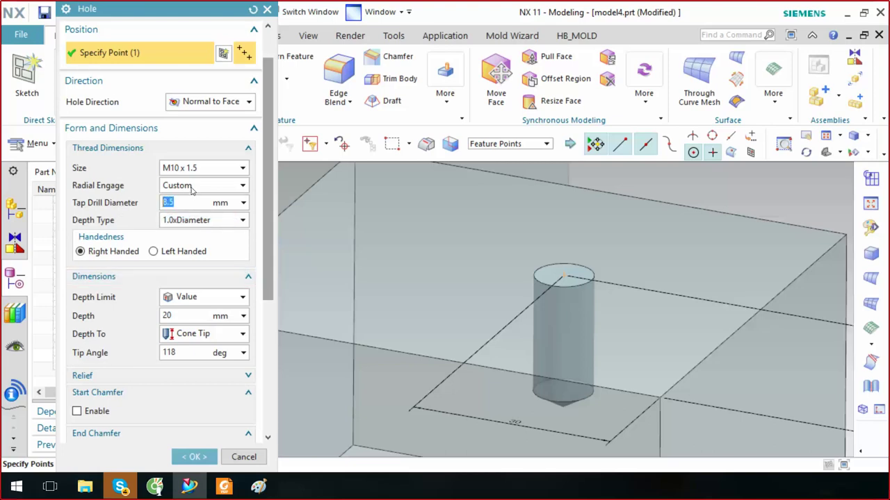
left_click_drag(175, 202, 158, 202)
left_click_drag(179, 199, 111, 208)
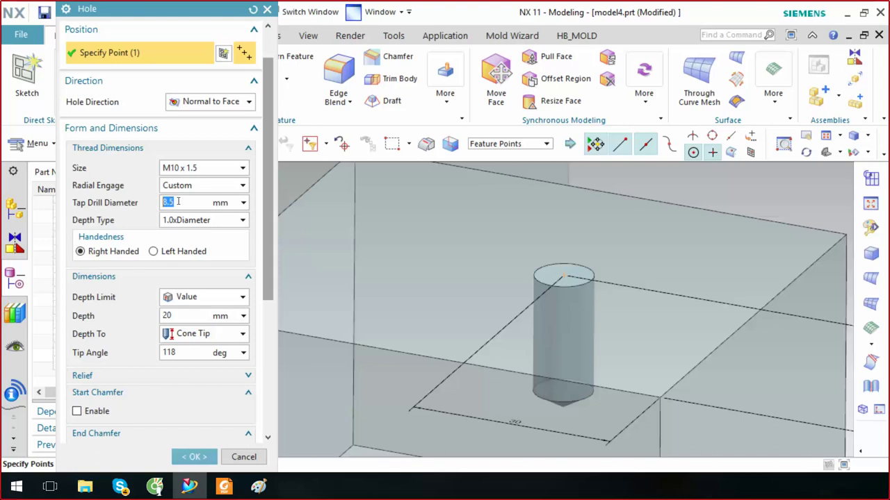
left_click(182, 221)
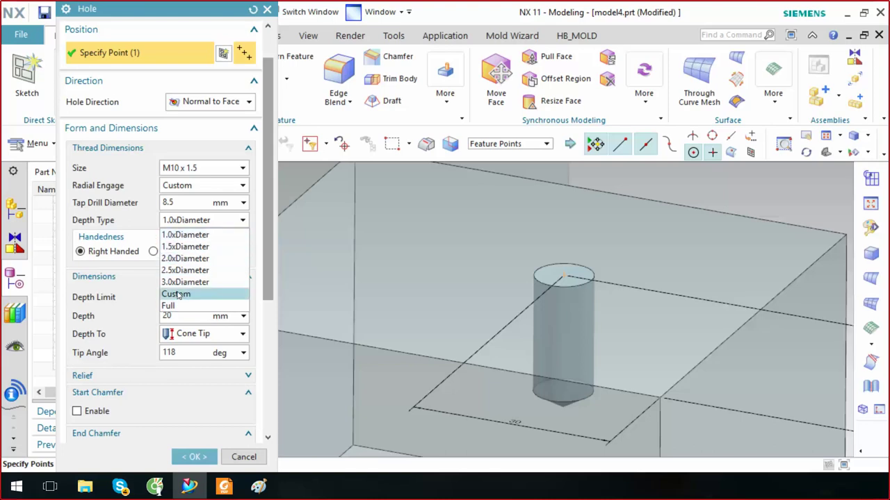
left_click(126, 223)
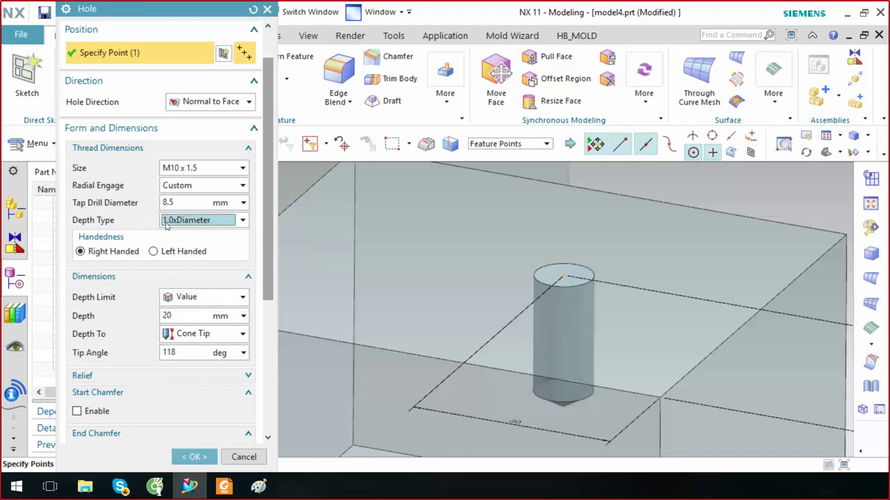
left_click(200, 227)
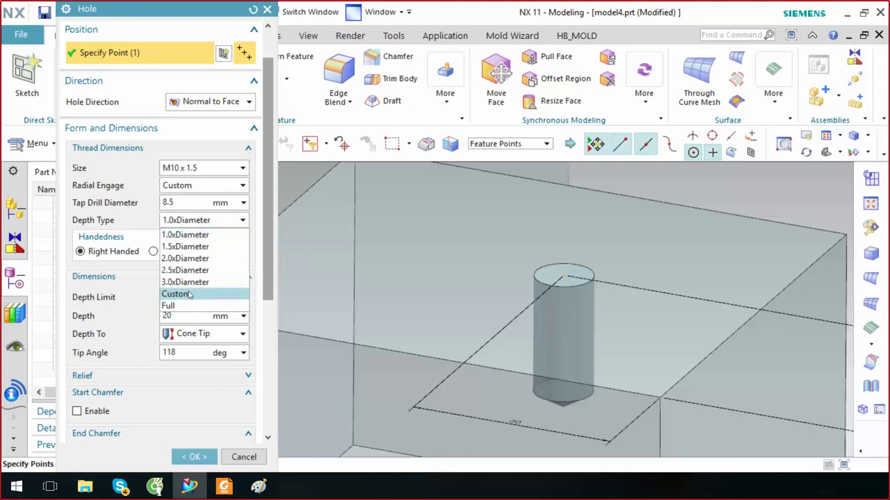
Set a Custom 20 mm thread depth and a 50 mm hole depth for the M10 hole
left_click(189, 295)
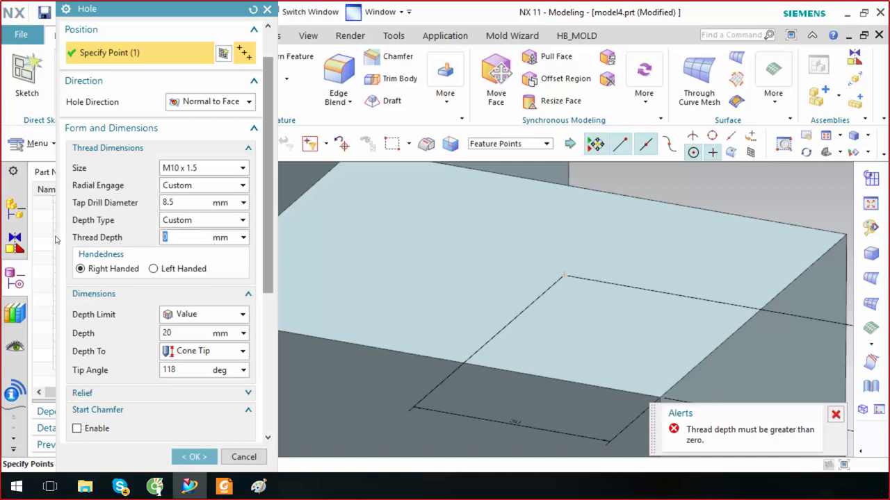
type("20")
key("Return")
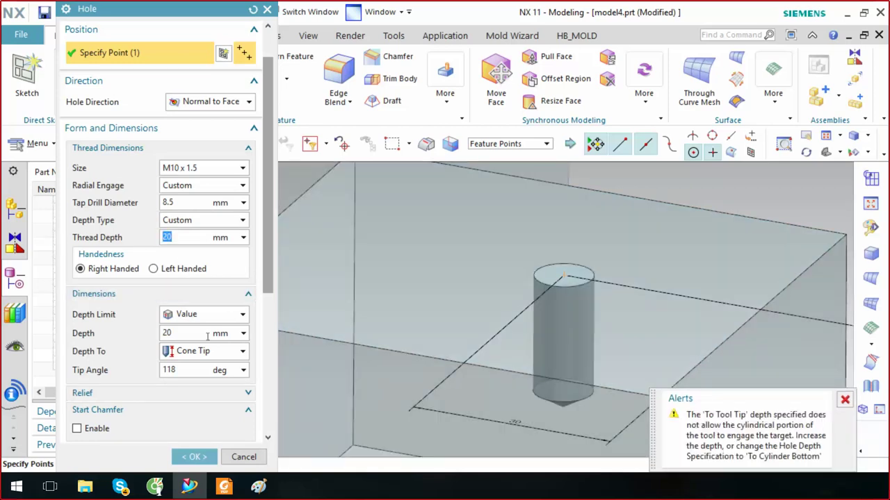
left_click(126, 335)
type("50")
key("Return")
scroll(450, 341, "up", 2)
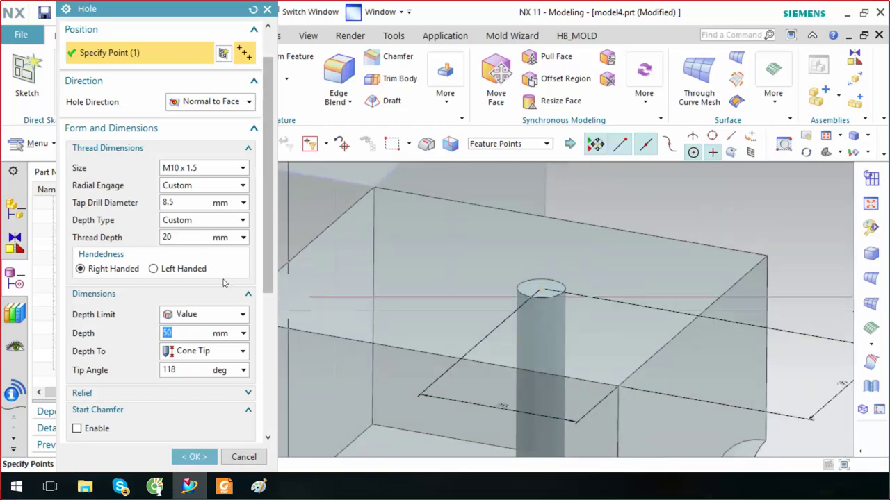
left_click(174, 237)
middle_click_drag(545, 325, 514, 317)
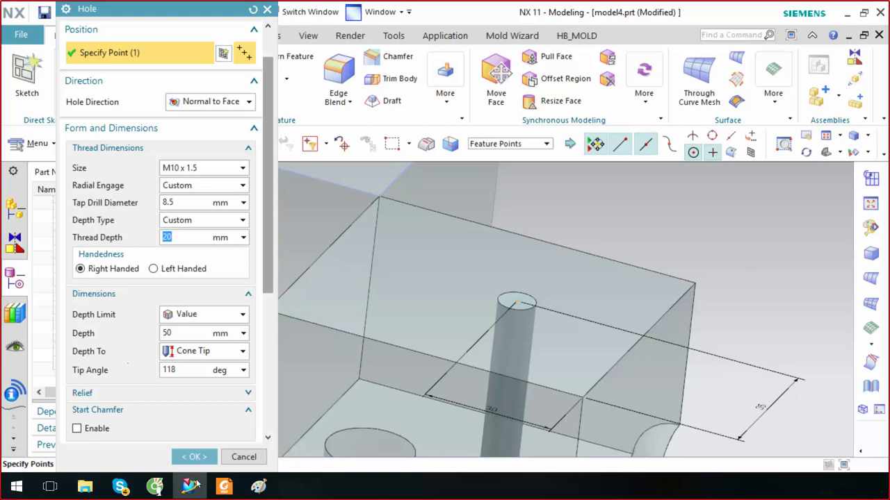
left_click(259, 487)
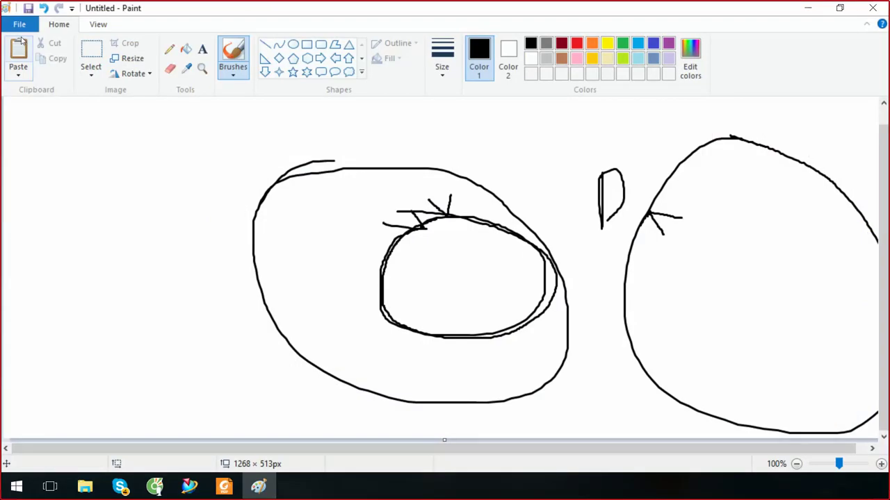
Start a fresh Paint image without saving, and sketch the hole outline and thread line
left_click(19, 25)
left_click(42, 48)
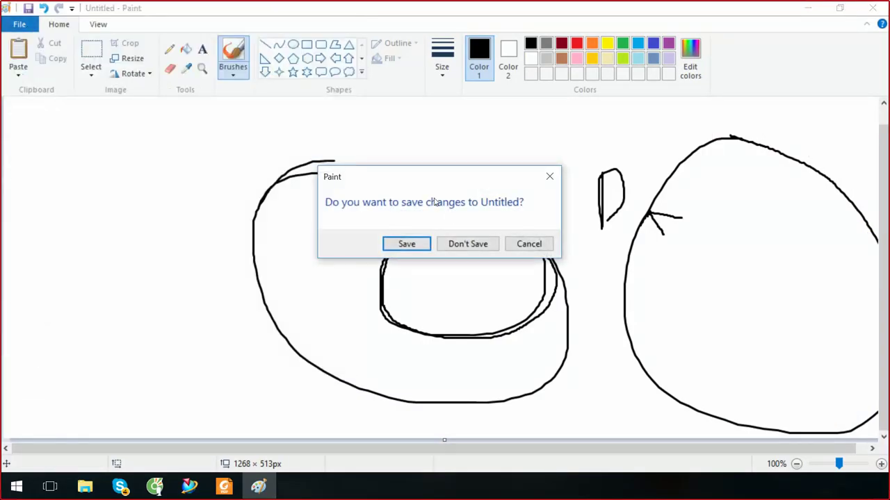
left_click(472, 240)
mouse_move(371, 176)
left_mouse_down()
mouse_move(452, 214)
mouse_move(475, 410)
mouse_move(459, 434)
mouse_move(425, 404)
mouse_move(398, 180)
left_mouse_up()
left_click_drag(441, 200, 464, 350)
left_click_drag(408, 190, 420, 367)
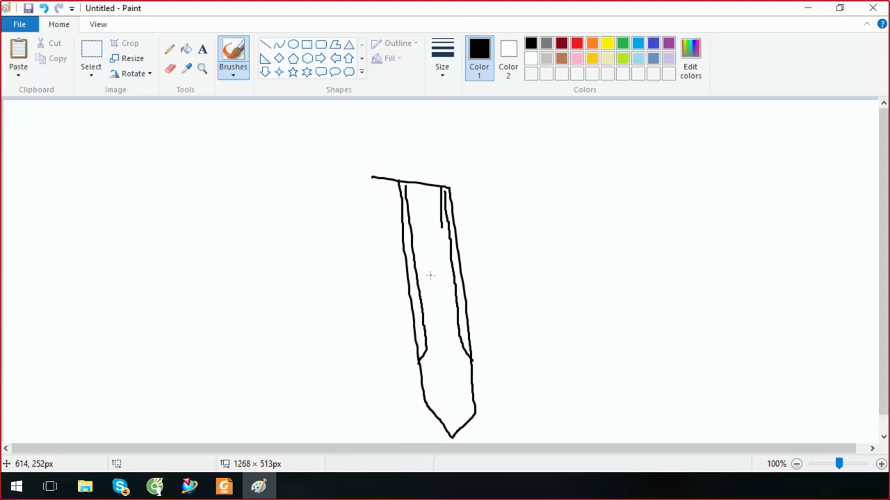
Add depth dimension arrows with 'hl' and 'tap' labels beside the hole, then minimize Paint
mouse_move(535, 193)
left_mouse_down()
mouse_move(542, 438)
mouse_move(558, 421)
left_mouse_up()
left_click_drag(524, 219, 564, 208)
mouse_move(573, 327)
left_mouse_down()
mouse_move(619, 253)
mouse_move(616, 306)
mouse_move(631, 317)
mouse_move(684, 320)
left_mouse_up()
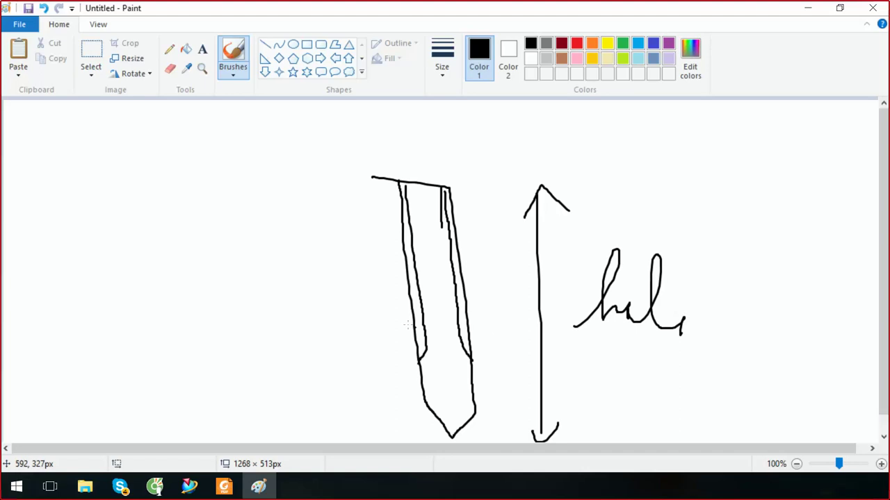
mouse_move(358, 196)
left_mouse_down()
mouse_move(375, 366)
mouse_move(383, 335)
left_mouse_up()
left_click_drag(343, 214, 379, 194)
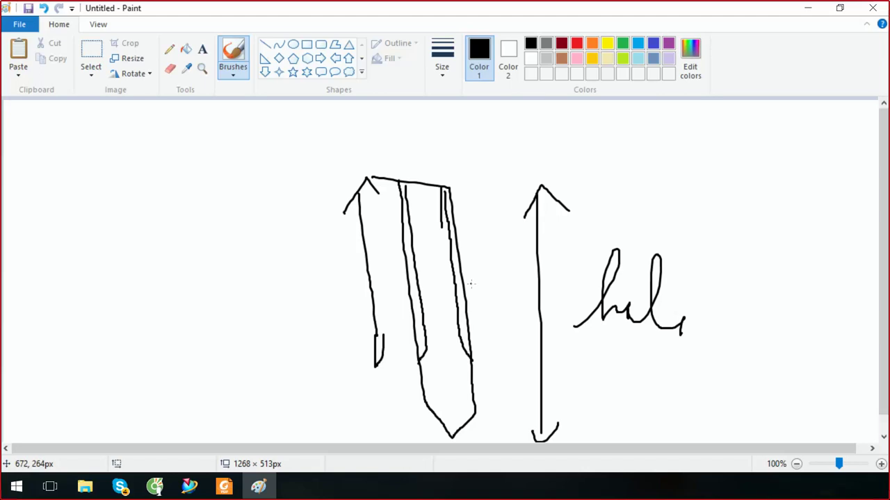
scroll(466, 374, "down", 1)
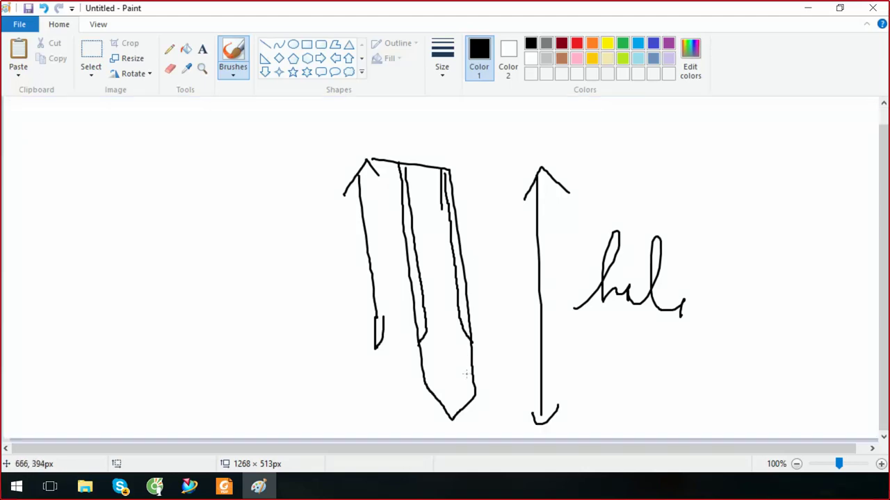
left_click_drag(284, 241, 296, 239)
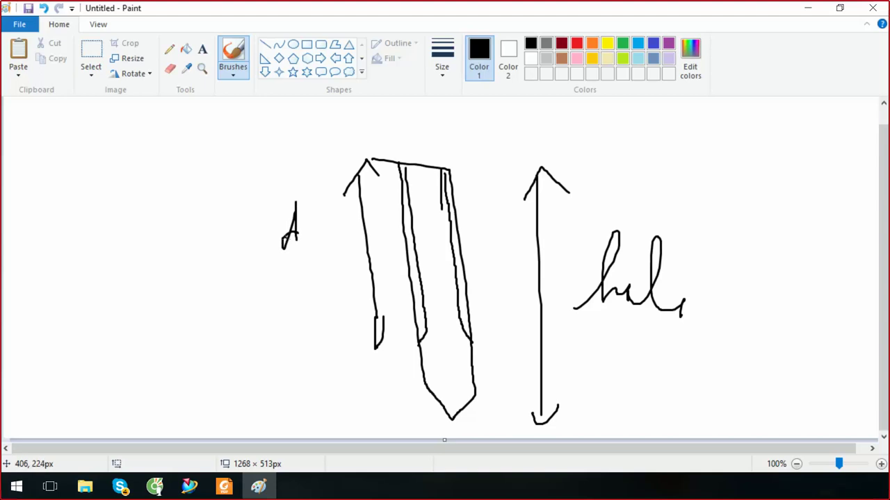
left_click_drag(296, 201, 291, 271)
mouse_move(268, 220)
left_mouse_down()
mouse_move(318, 221)
mouse_move(317, 254)
mouse_move(340, 266)
left_mouse_up()
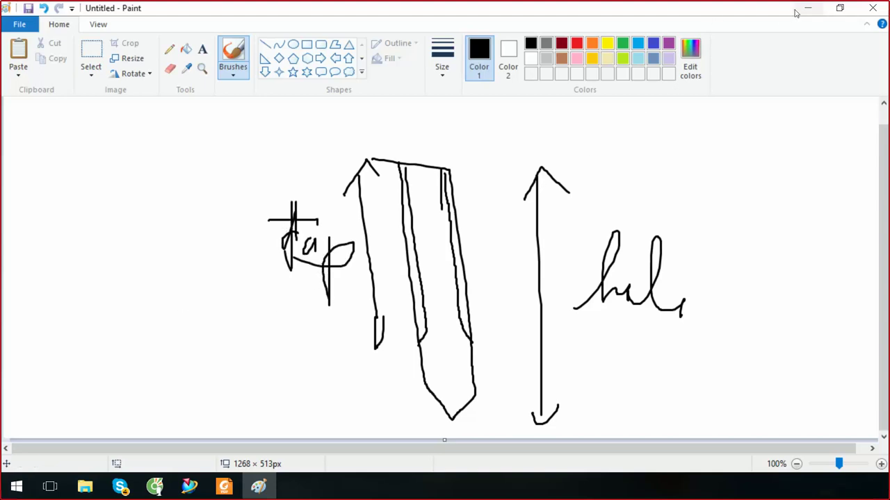
left_click(807, 8)
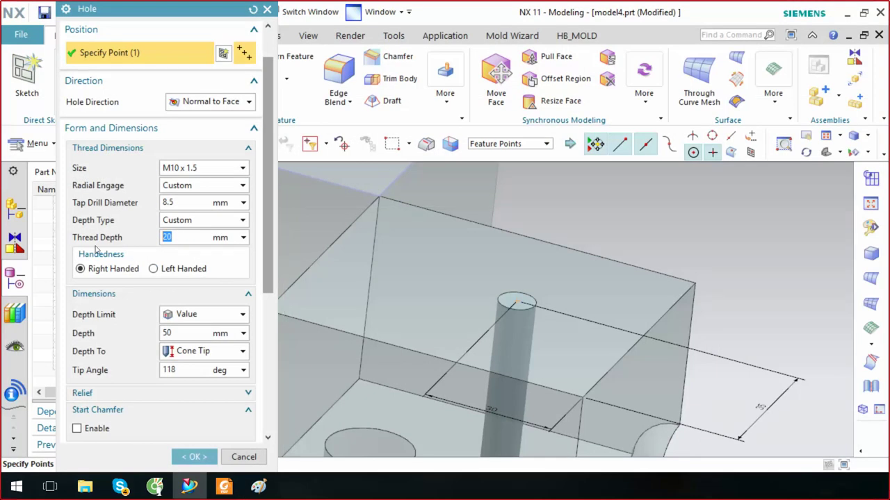
Set the M10 threaded hole's depth to 30 mm to the cone tip, after a rejected 15 mm, and create it
left_click(169, 334)
type("15")
key("Return")
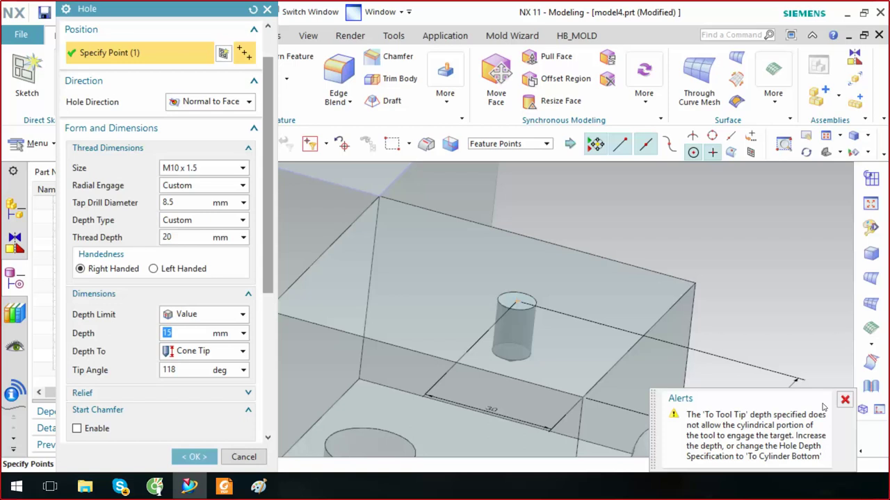
left_click(843, 399)
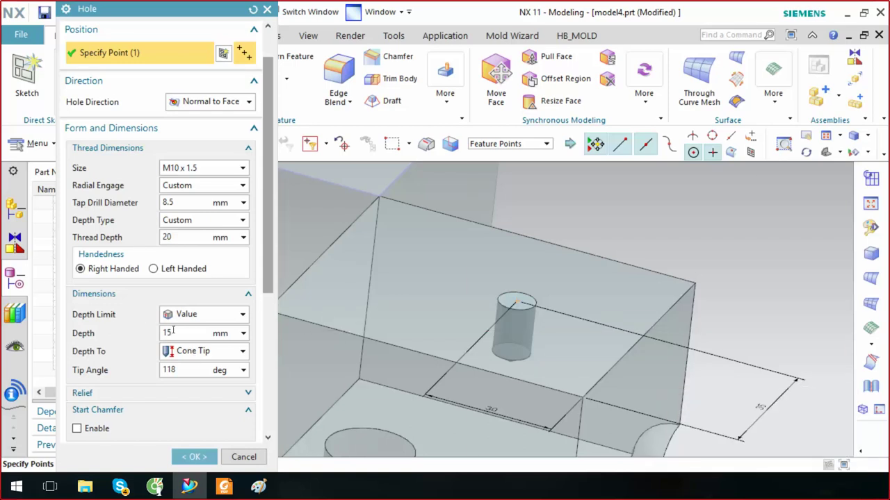
type("30")
key("Return")
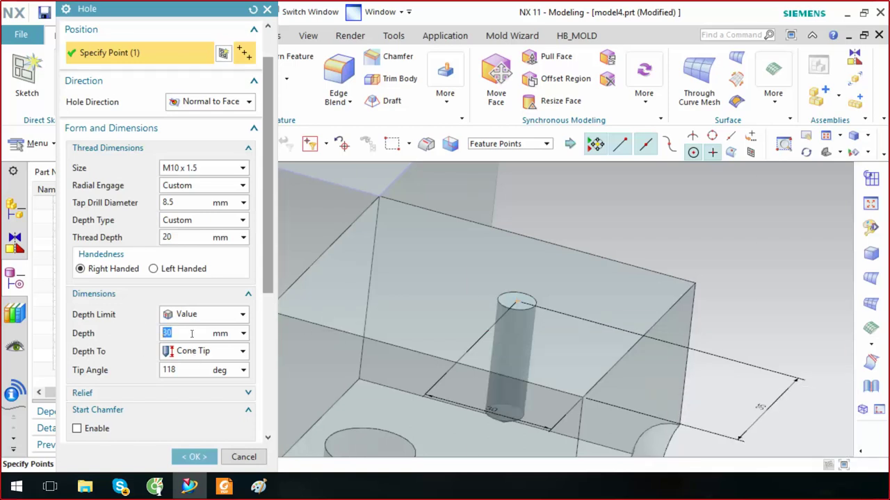
left_click(192, 351)
left_click(187, 382)
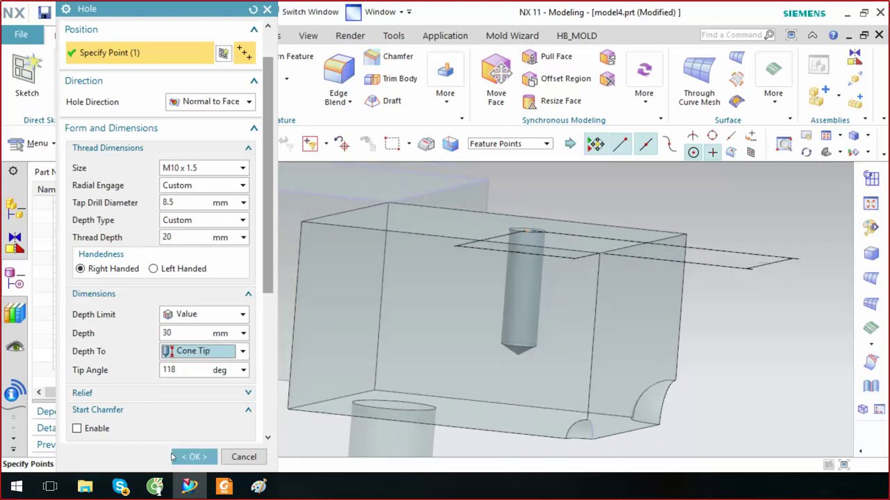
left_click(174, 457)
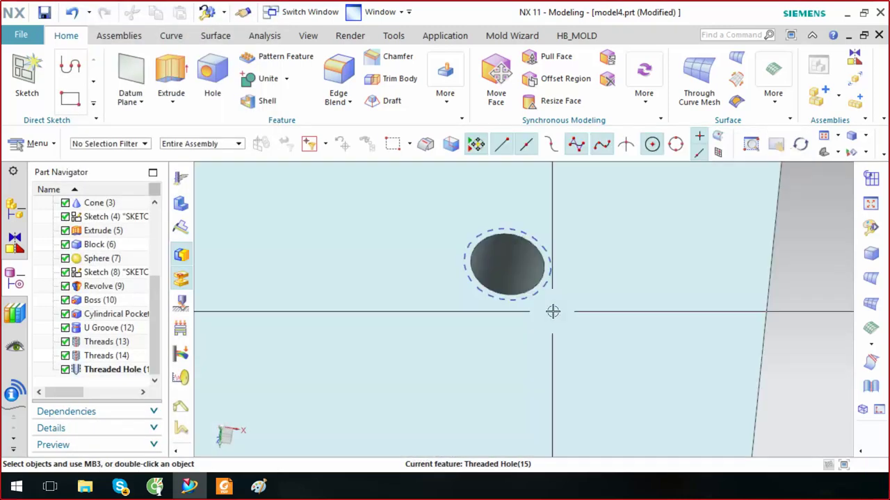
scroll(533, 232, "up", 2)
scroll(542, 229, "up", 1)
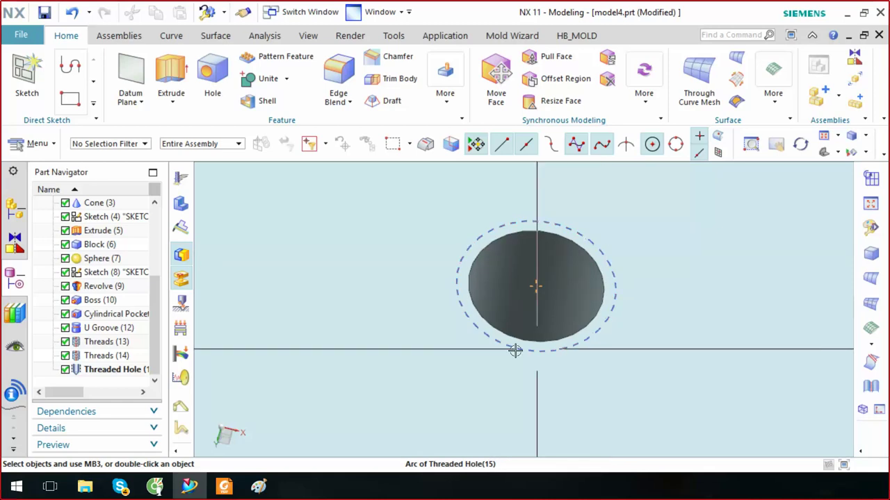
scroll(556, 221, "down", 3)
middle_click_drag(556, 220, 521, 241)
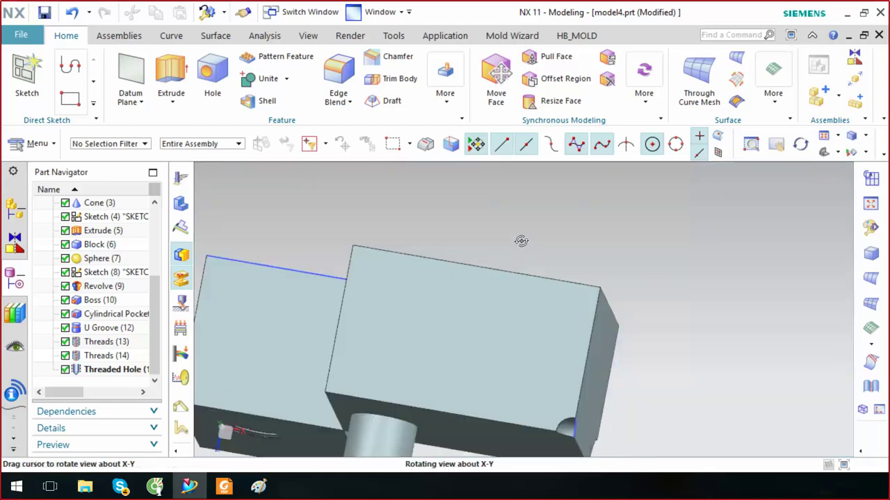
middle_click_drag(521, 241, 493, 280)
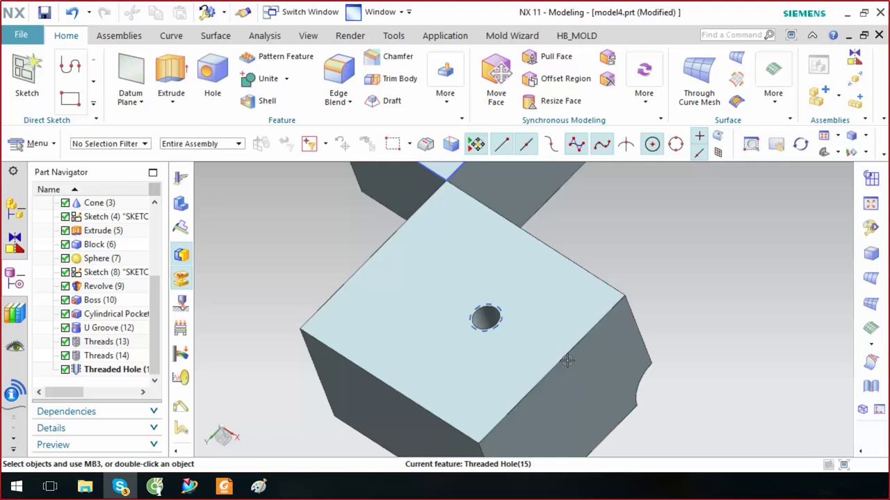
mouse_move(681, 350)
middle_mouse_down()
mouse_move(659, 334)
mouse_move(619, 354)
middle_mouse_up()
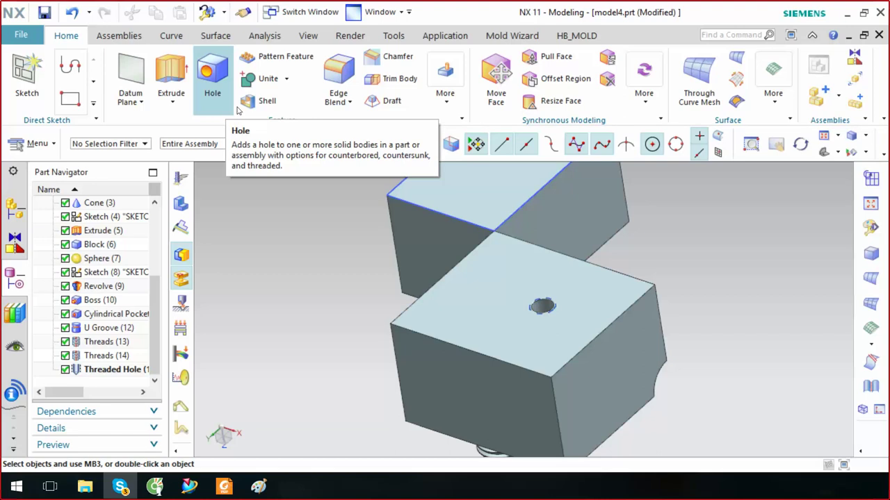
left_click(286, 78)
left_click(255, 189)
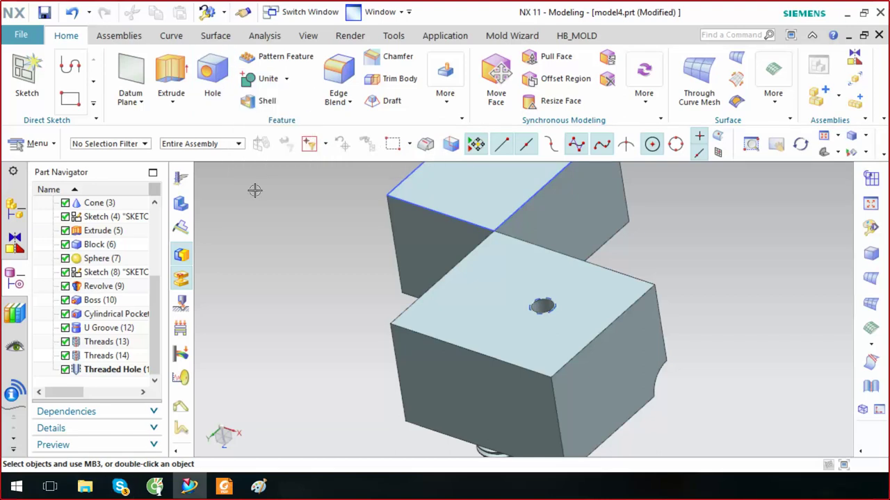
left_click(349, 101)
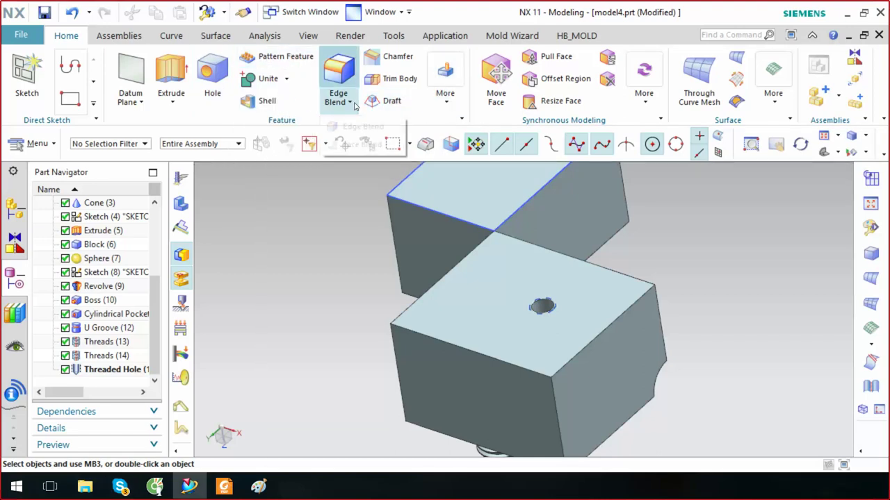
left_click(302, 198)
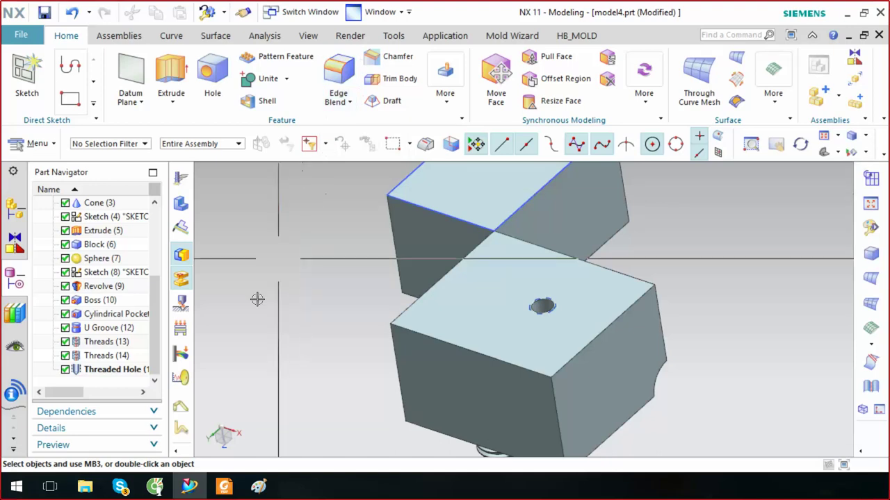
mouse_move(84, 487)
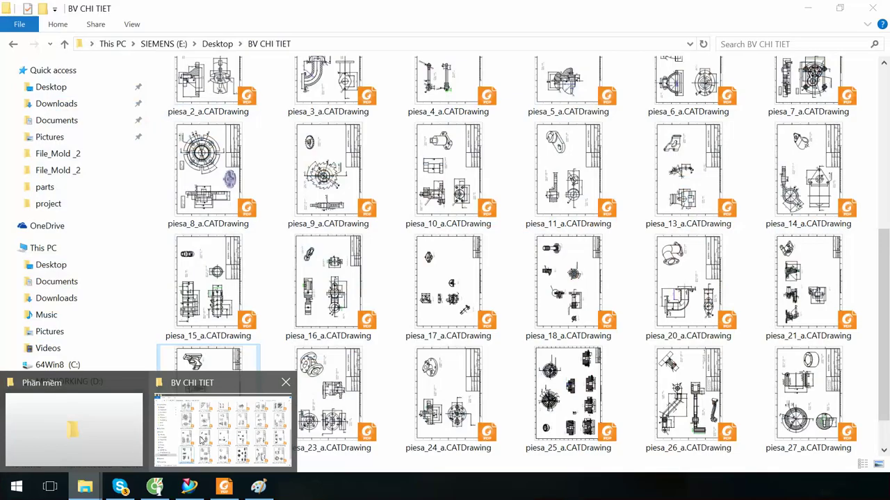
Open piesa_11_a.CATDrawing from the BV CHI TIET folder in Foxit Reader
left_click(162, 435)
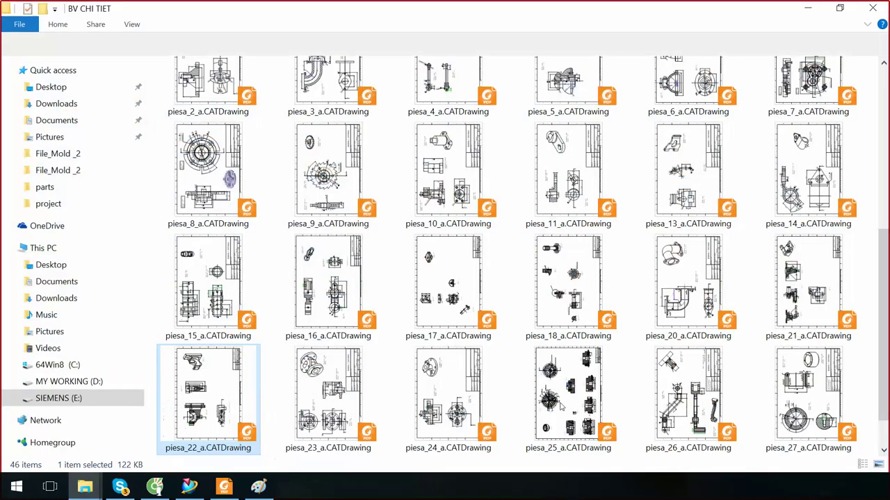
scroll(568, 341, "down", 2)
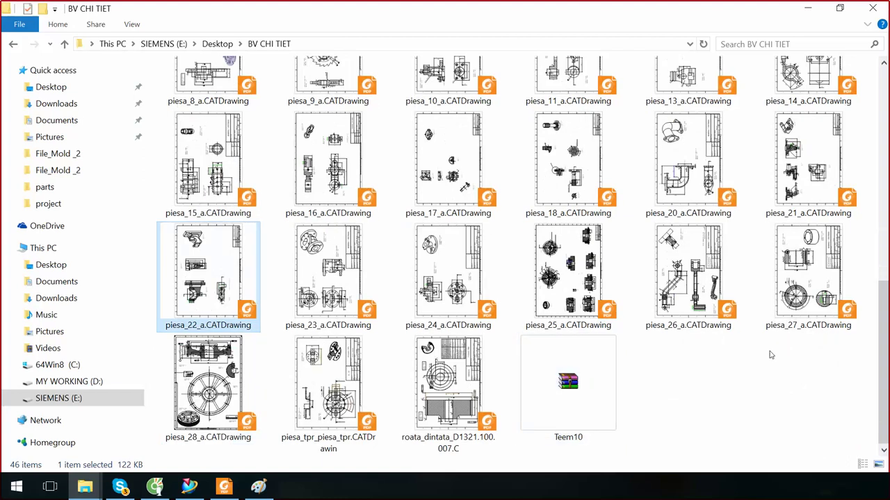
scroll(674, 340, "up", 5)
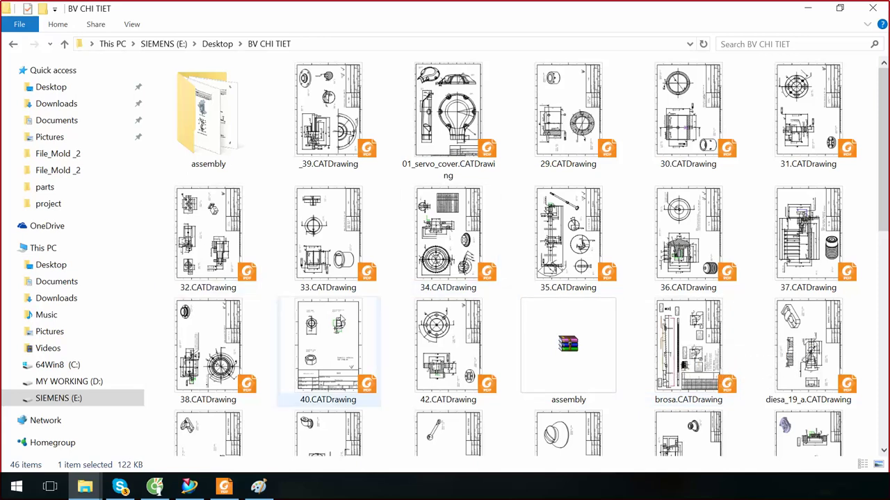
left_click(798, 340)
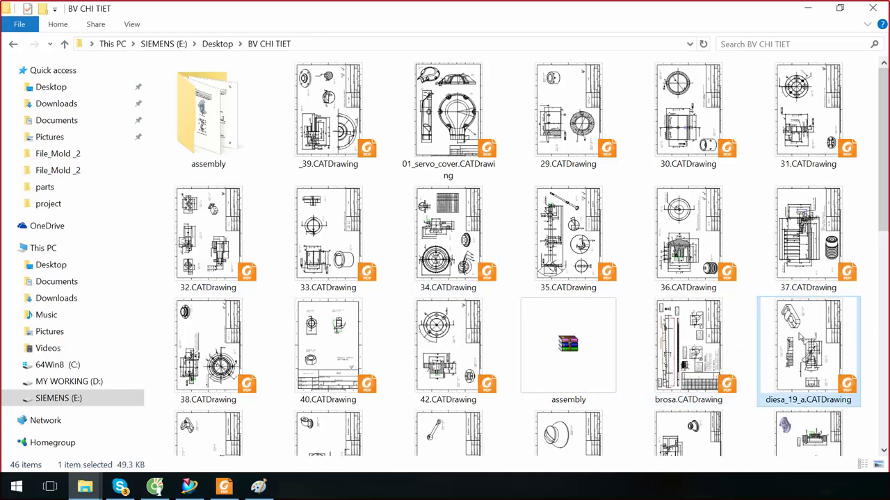
scroll(620, 376, "down", 2)
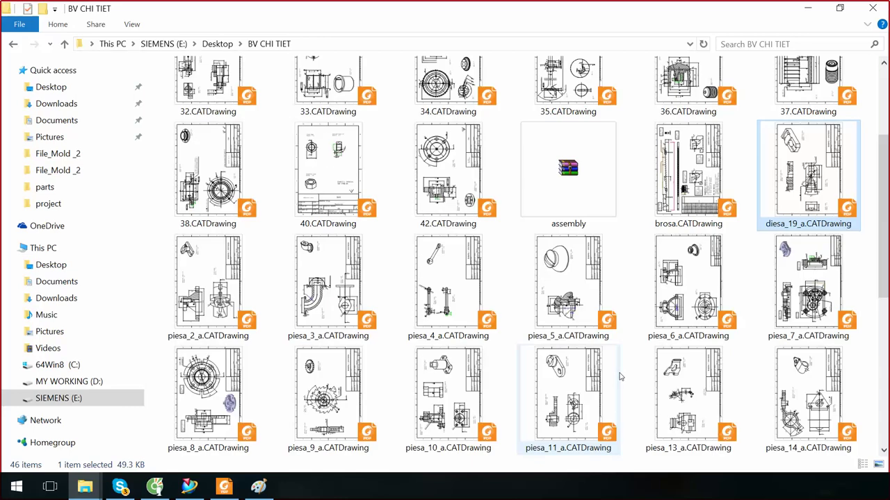
left_click(544, 381)
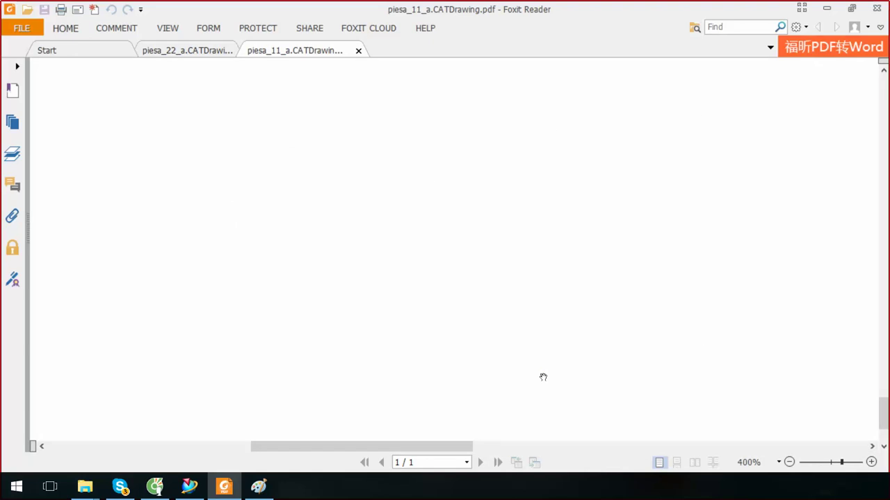
Zoom out from 400%, pan, rotate the bracket drawing right to upright, and zoom to about 77%
scroll(544, 369, "up", 5)
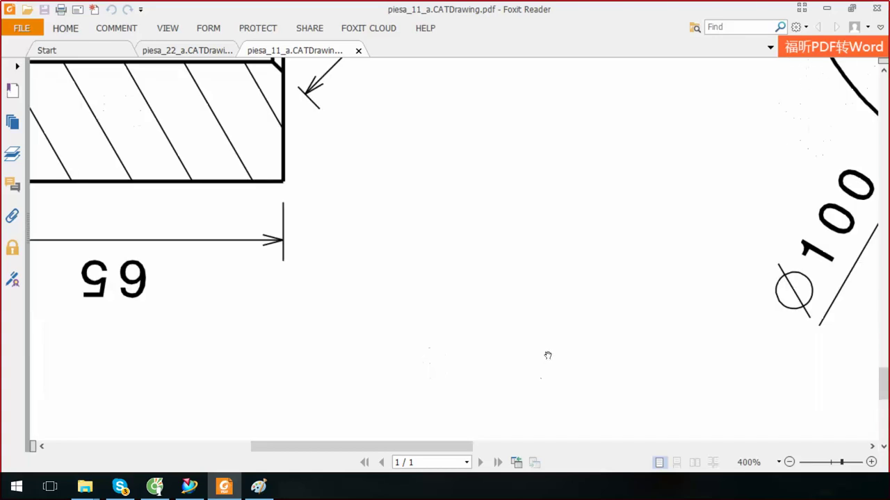
scroll(548, 355, "down", 3, "ctrl")
scroll(547, 307, "down", 1, "ctrl")
scroll(536, 230, "down", 1, "ctrl")
left_click_drag(535, 230, 520, 329)
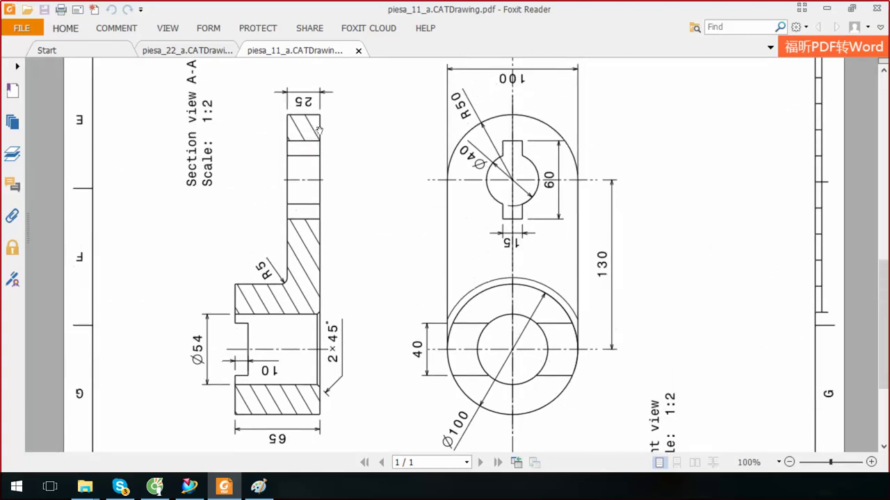
left_click(65, 28)
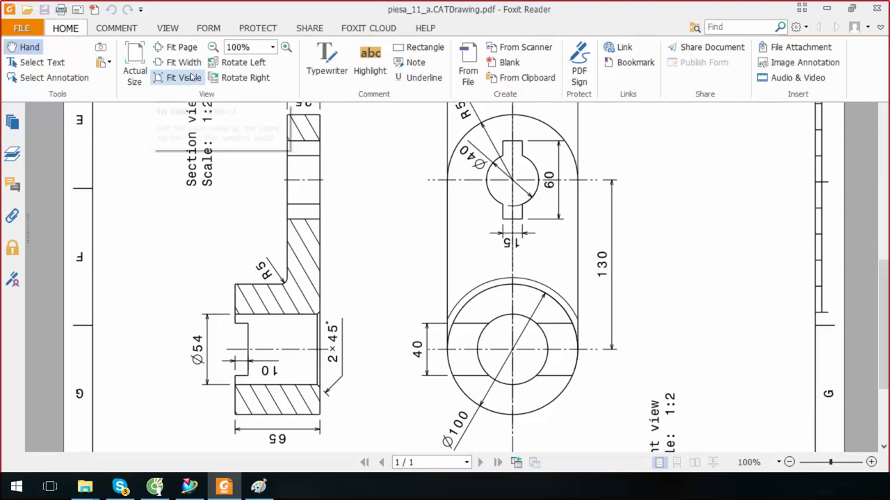
left_click(236, 78)
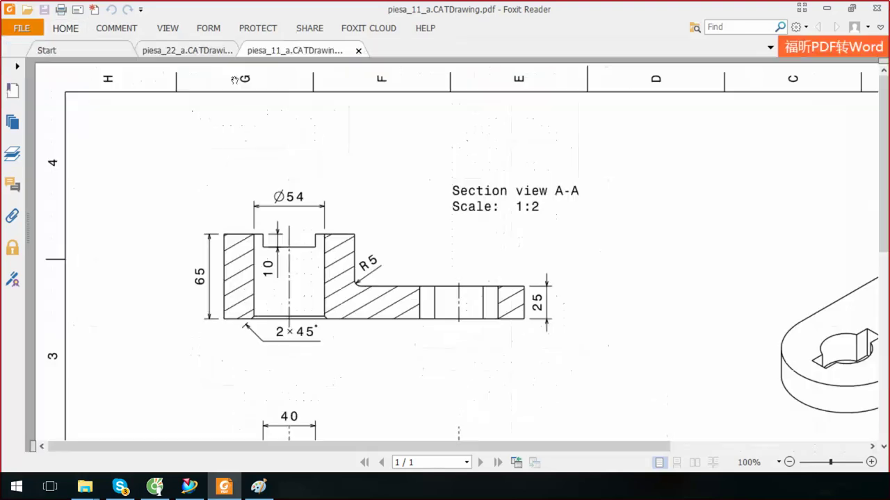
scroll(316, 240, "down", 5)
scroll(320, 235, "down", 2, "ctrl")
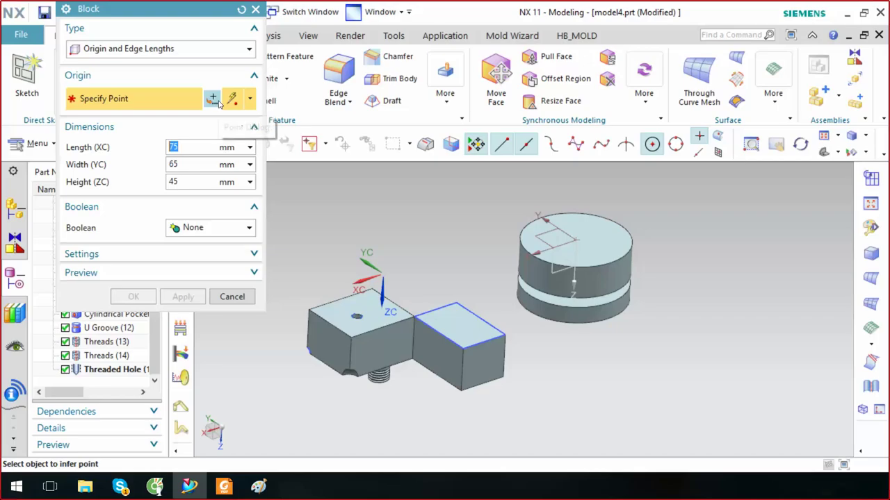
left_click(235, 99)
left_click(225, 147)
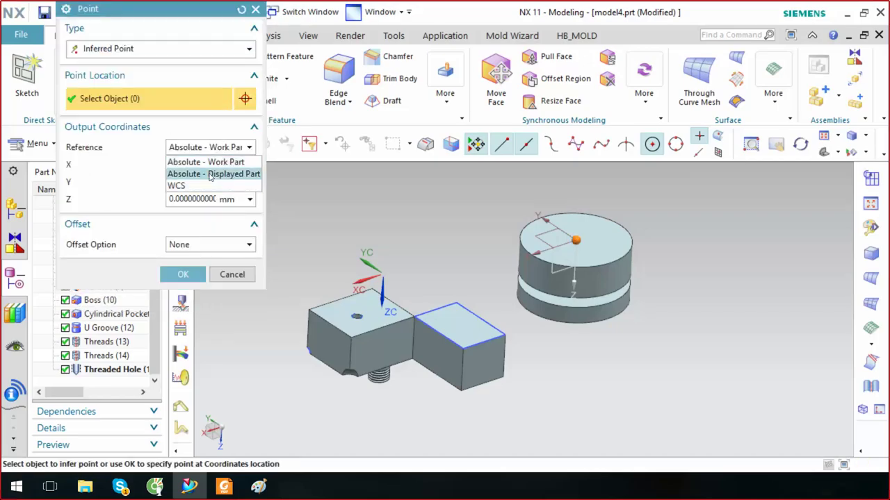
left_click(423, 240)
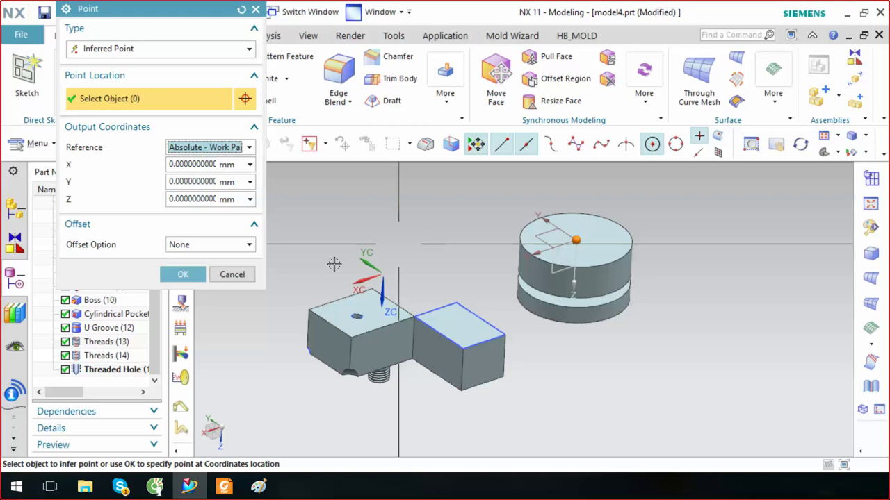
left_click(232, 275)
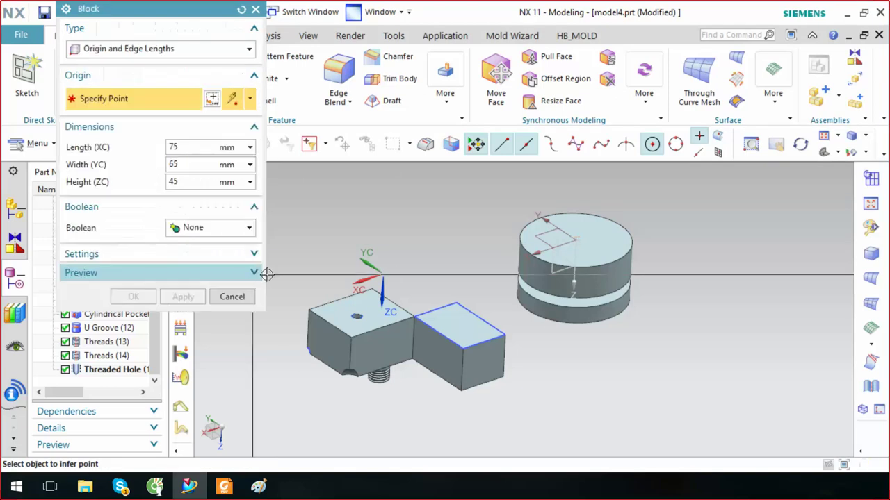
left_click(233, 296)
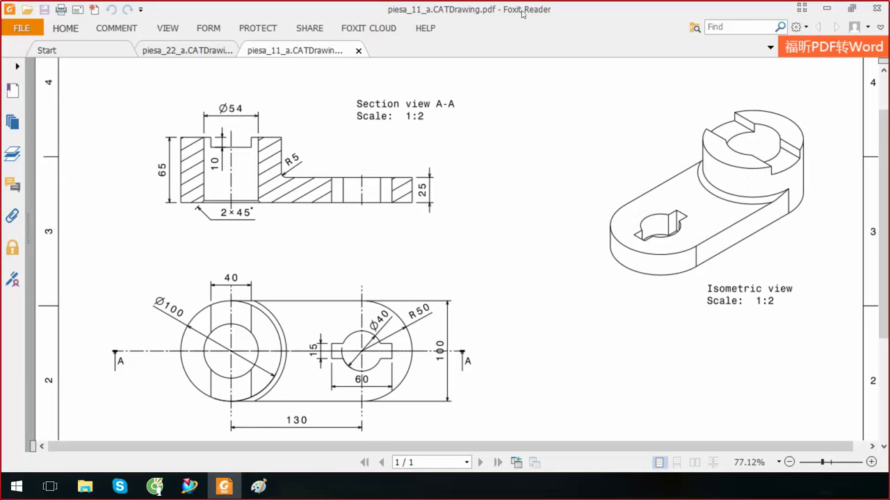
Create a new Model-template part holding only the datum coordinate system
left_click(189, 486)
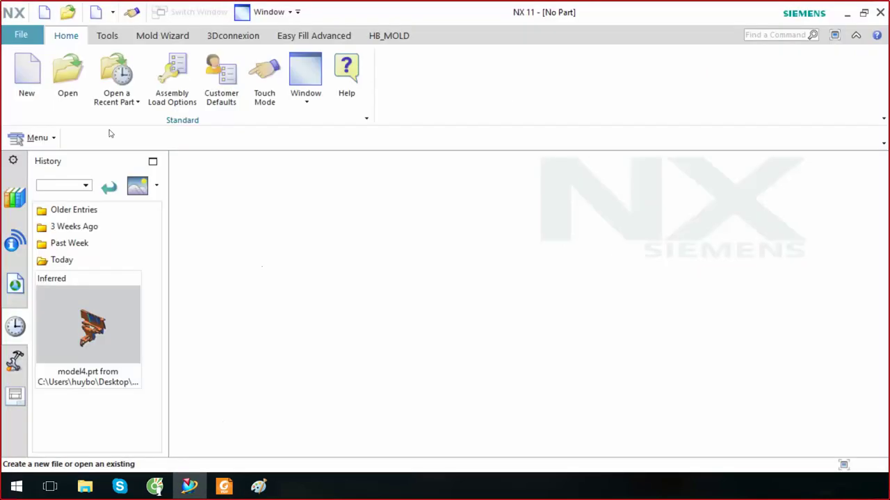
left_click(33, 86)
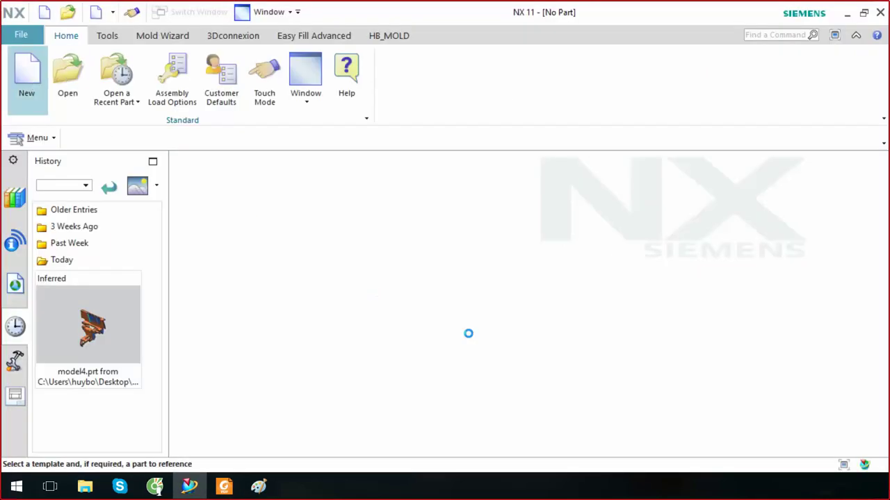
key("Return")
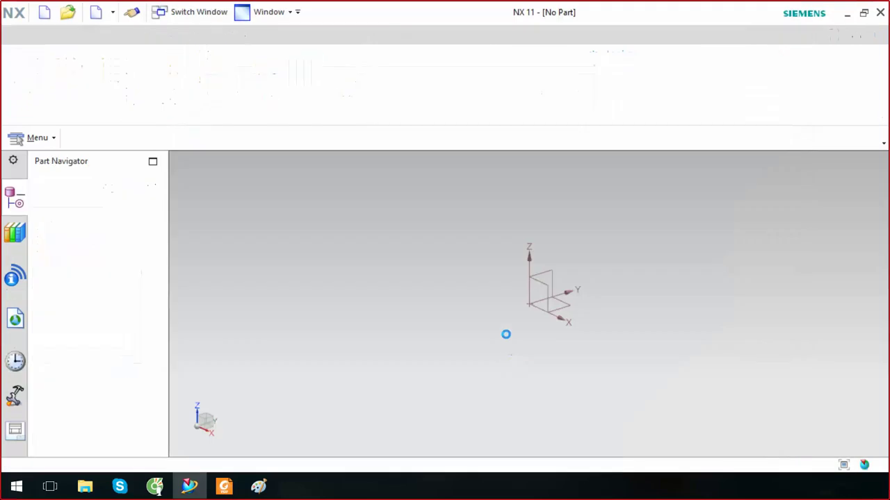
left_click(567, 296)
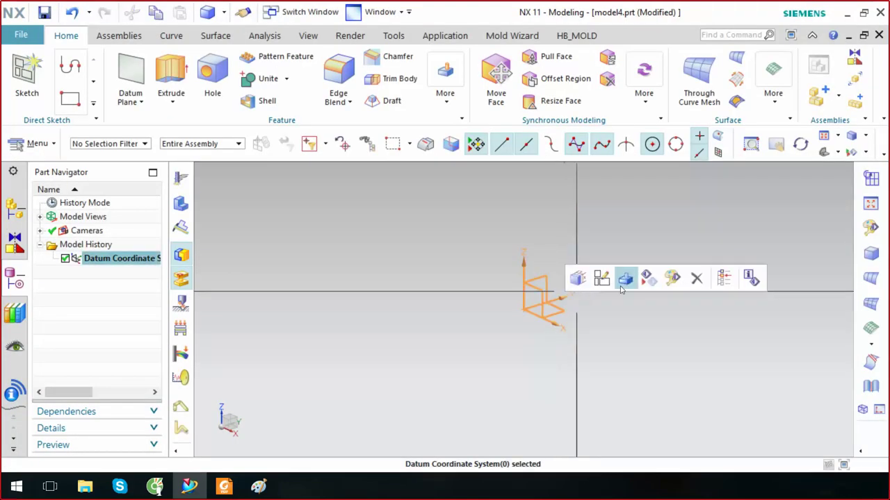
right_click(516, 373)
key("Escape")
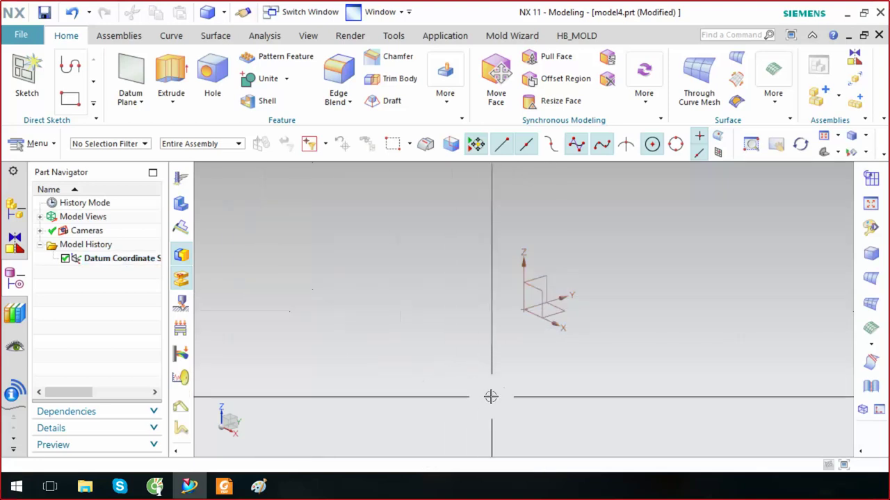
key("w")
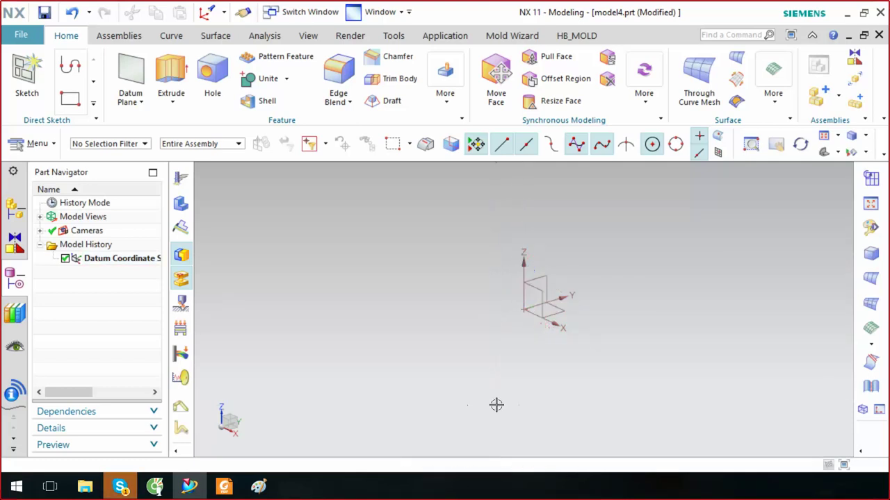
Review the Block options (Origin and Edge Lengths, WCS reference), cancel without a block, and show the WCS triad
left_click(871, 254)
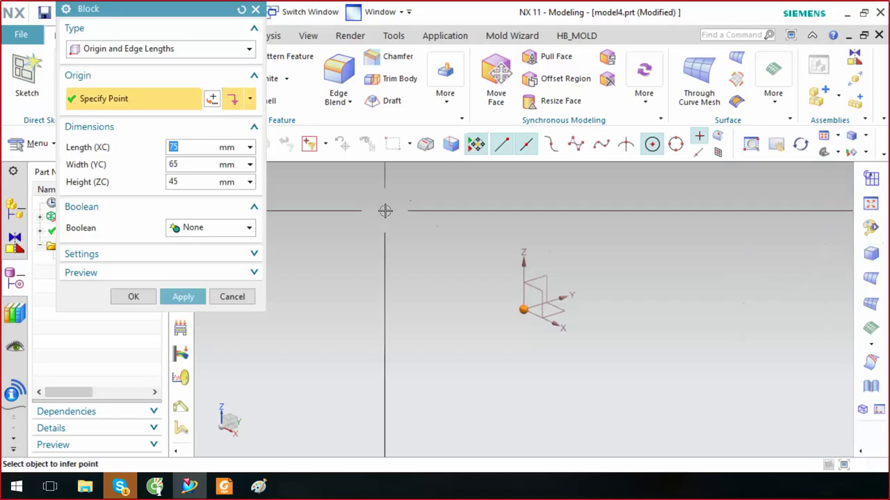
left_click(193, 49)
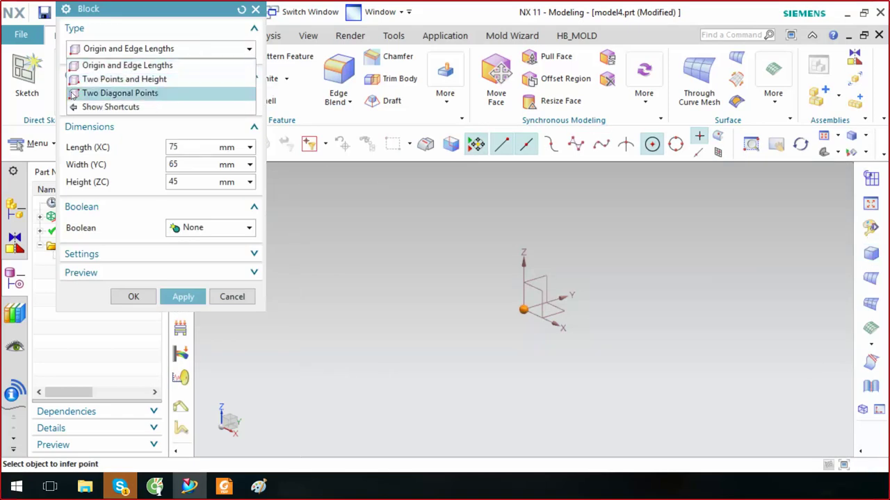
left_click(167, 72)
left_click(213, 100)
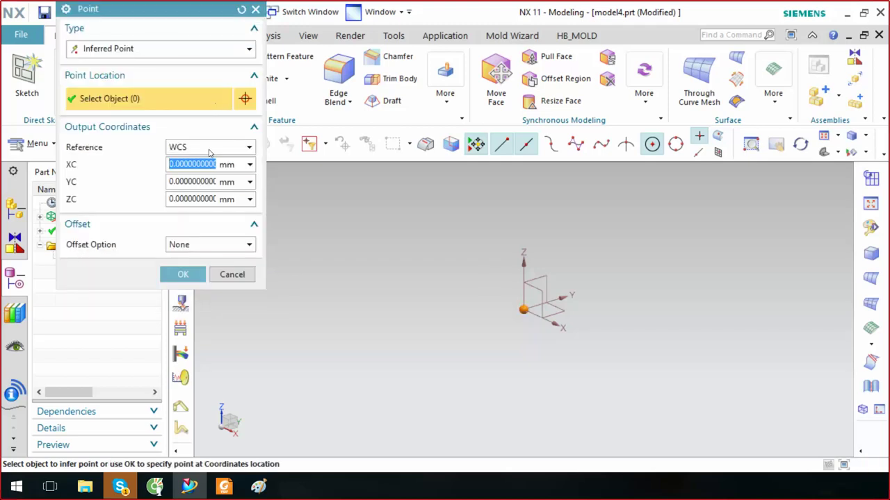
left_click(209, 150)
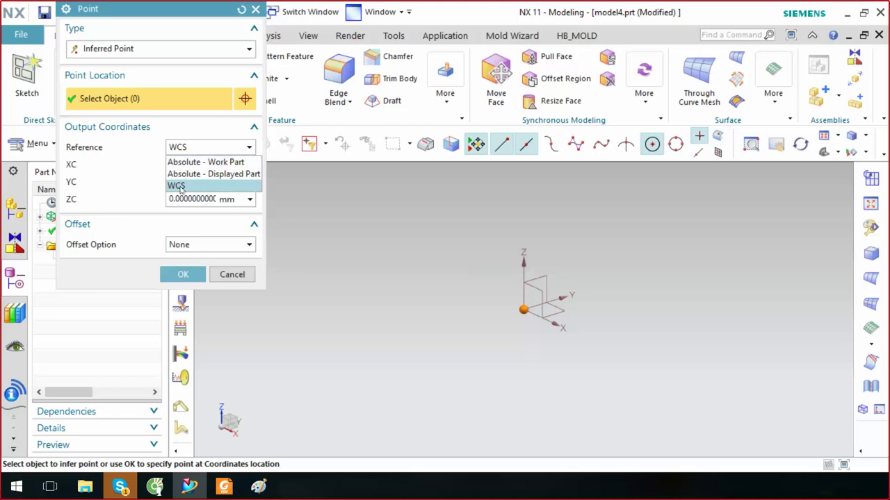
left_click(263, 272)
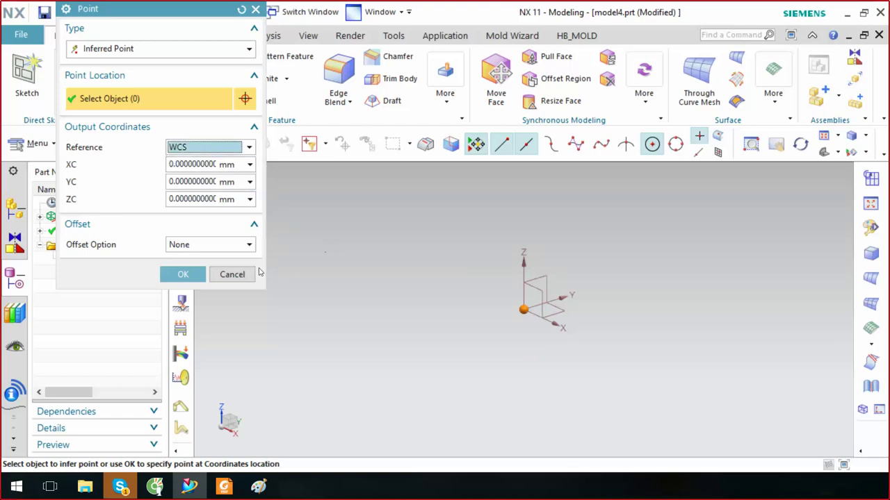
left_click(245, 274)
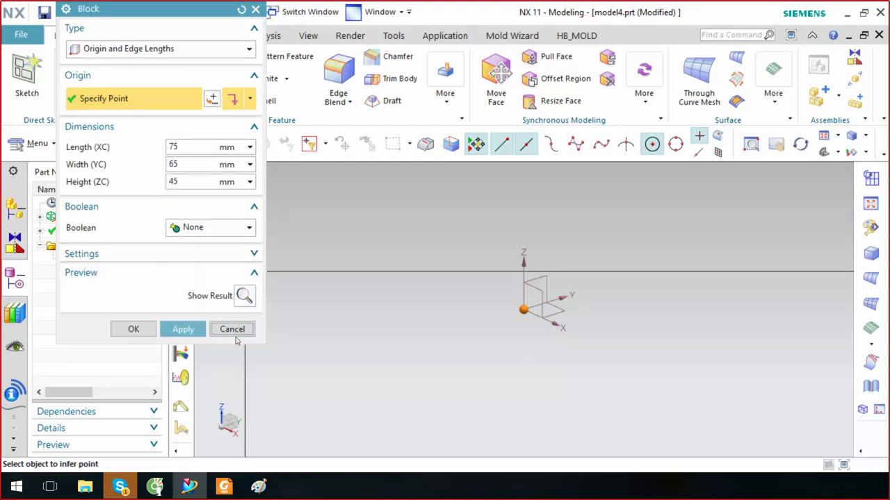
left_click(233, 329)
key("w")
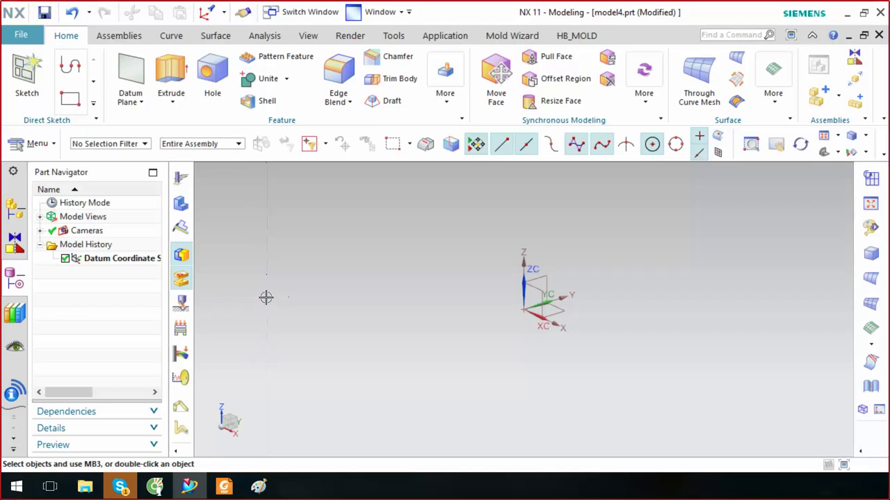
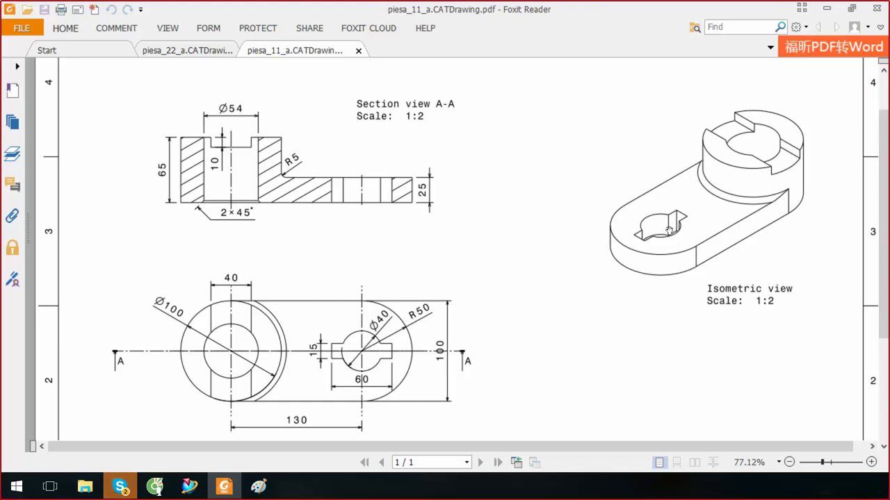
Review the bracket drawing in Foxit Reader, then minimize it to return to the empty NX part
left_click(189, 487)
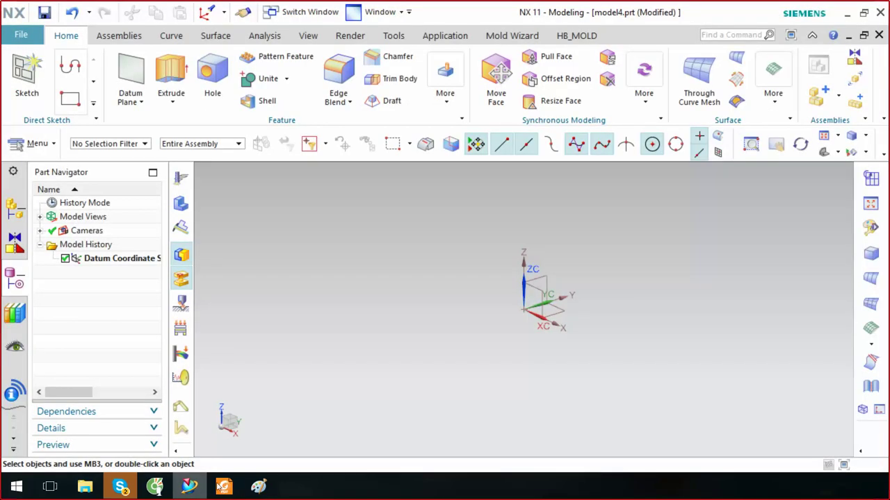
left_click(224, 486)
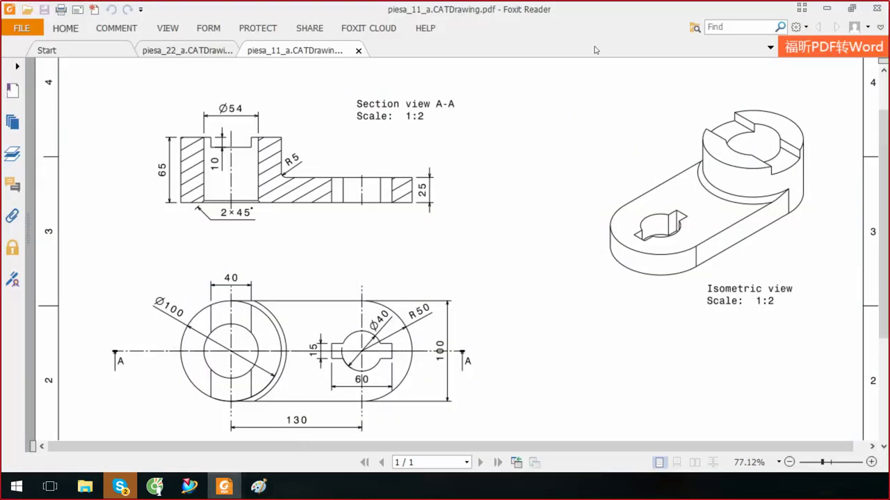
left_click(827, 8)
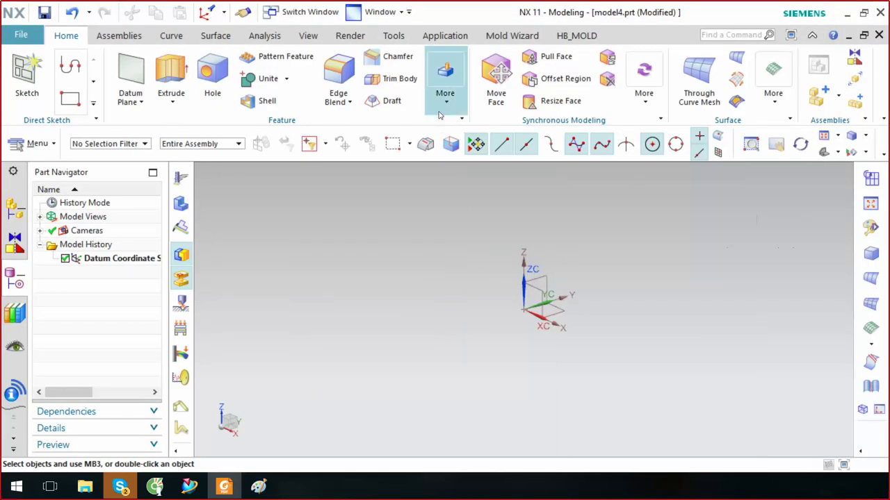
left_click(445, 87)
Create a Ø100 mm, 65 mm tall axis-diameter-height cylinder based at the datum origin
left_click(450, 243)
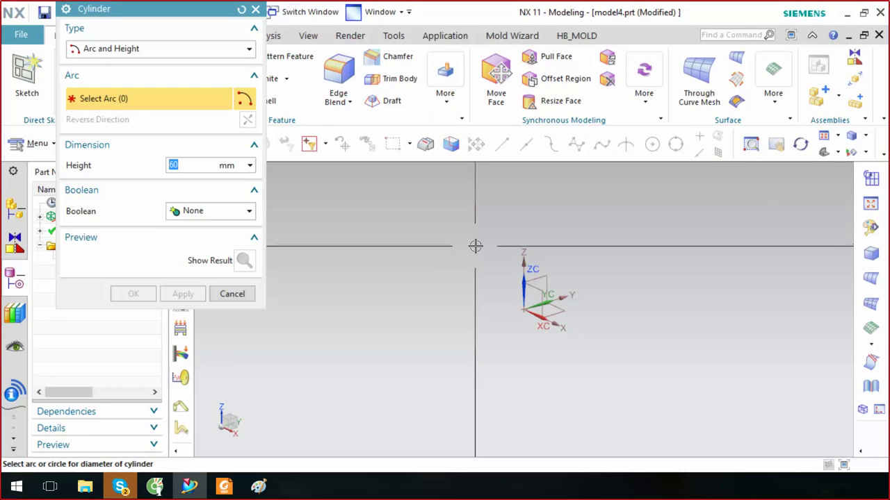
left_click(212, 50)
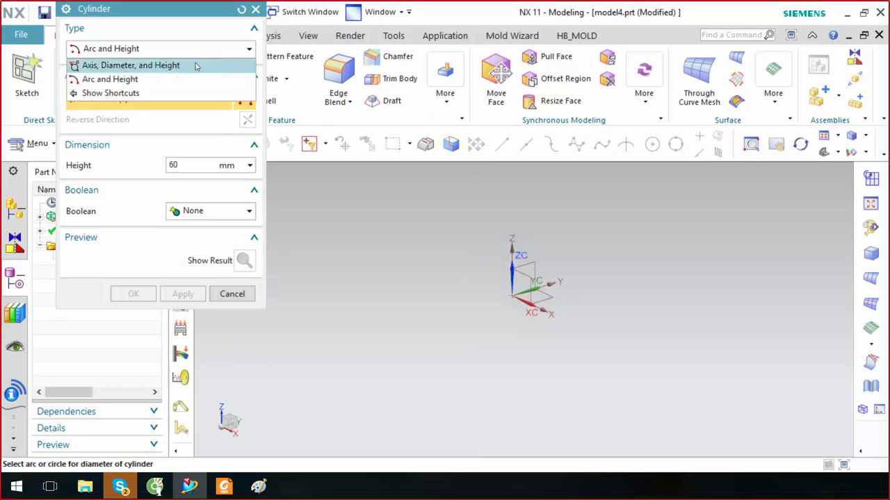
left_click(209, 60)
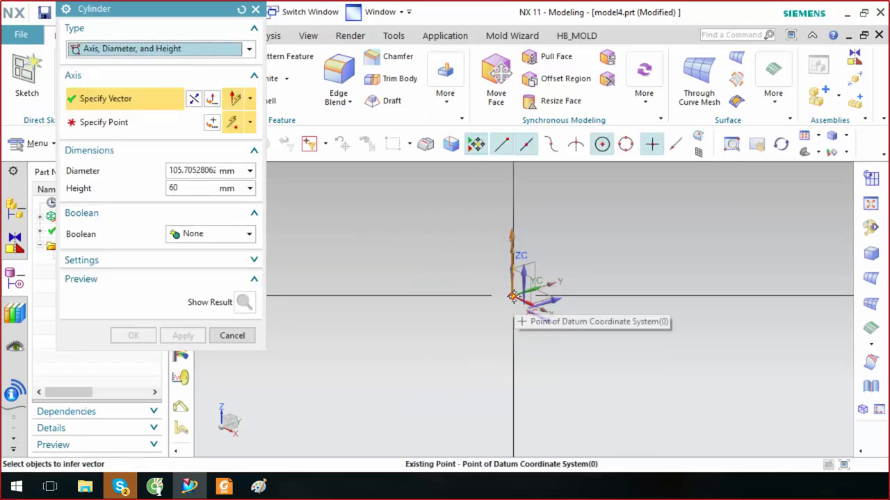
left_click(124, 123)
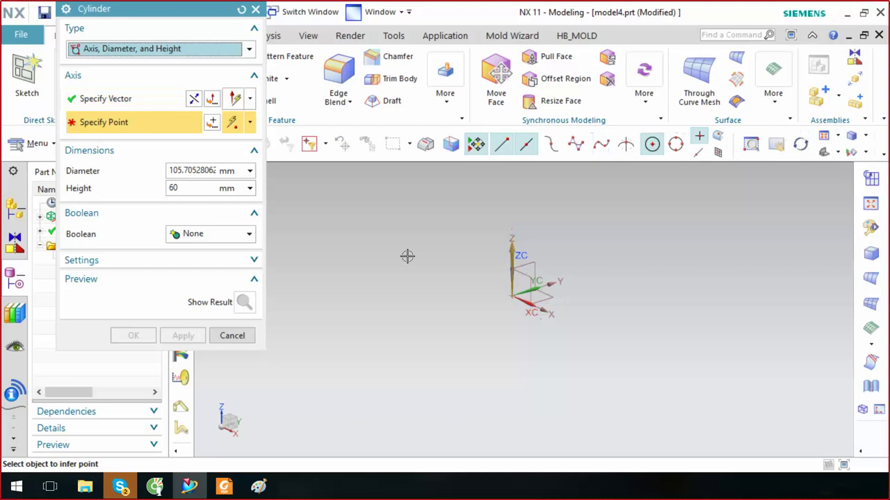
left_click(512, 296)
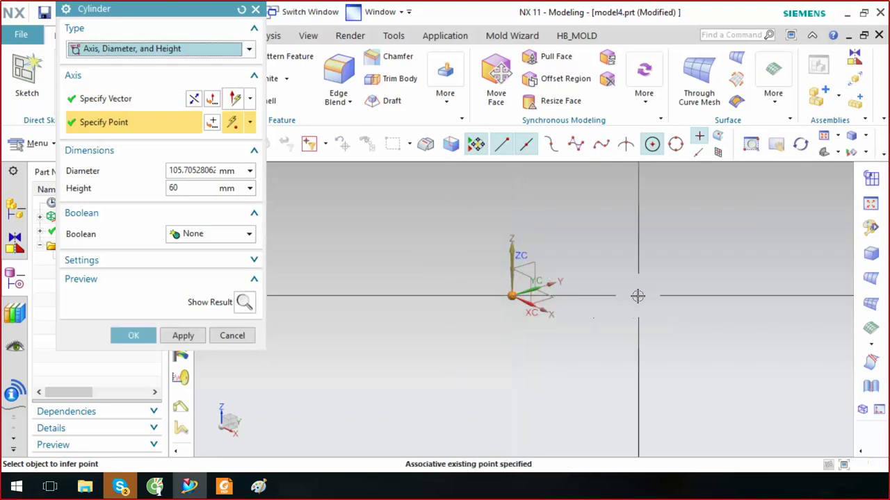
double_click(195, 170)
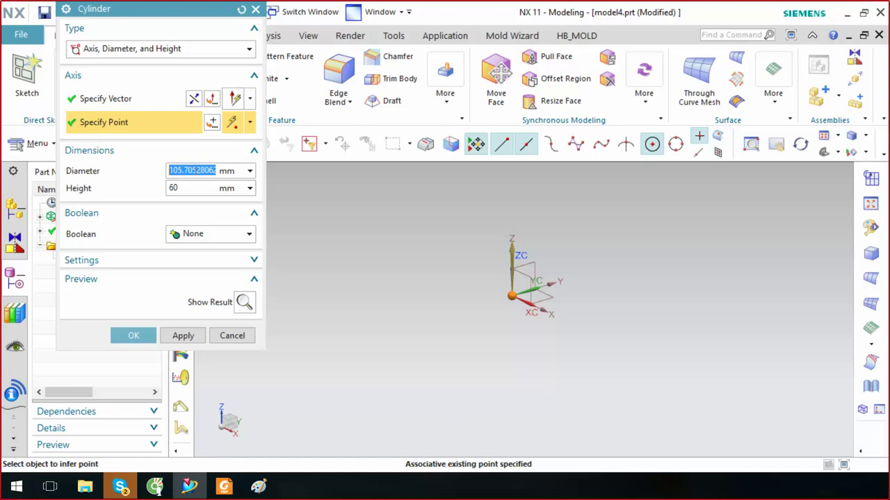
type("100")
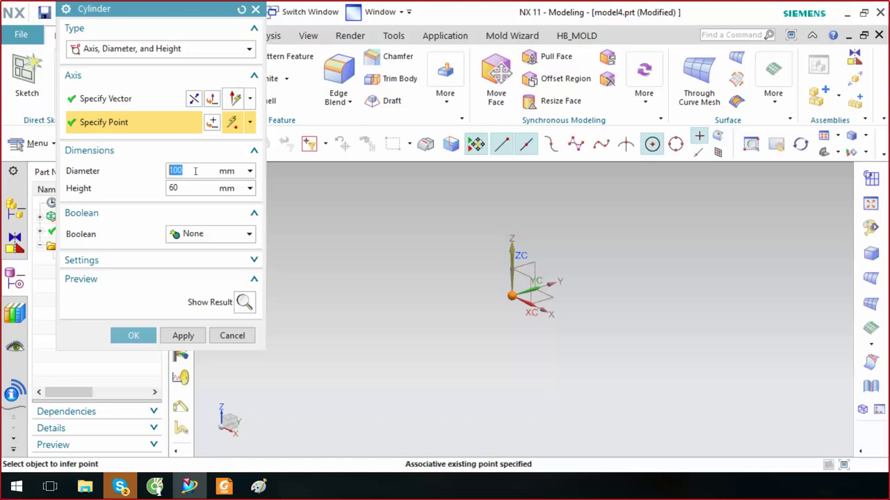
key("Tab")
type("6")
left_click(244, 302)
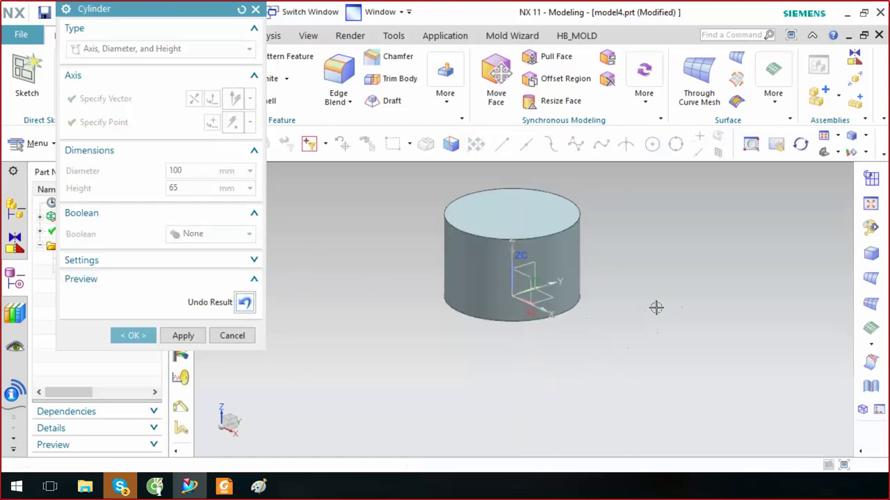
left_click(183, 336)
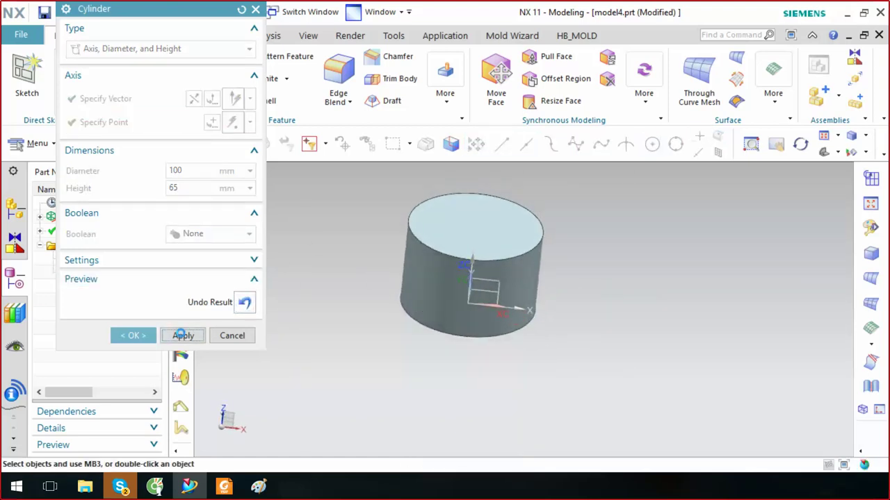
Add a coaxial Ø54 mm, 65 mm tall cylinder centred on the boss's base circle
left_click(485, 331)
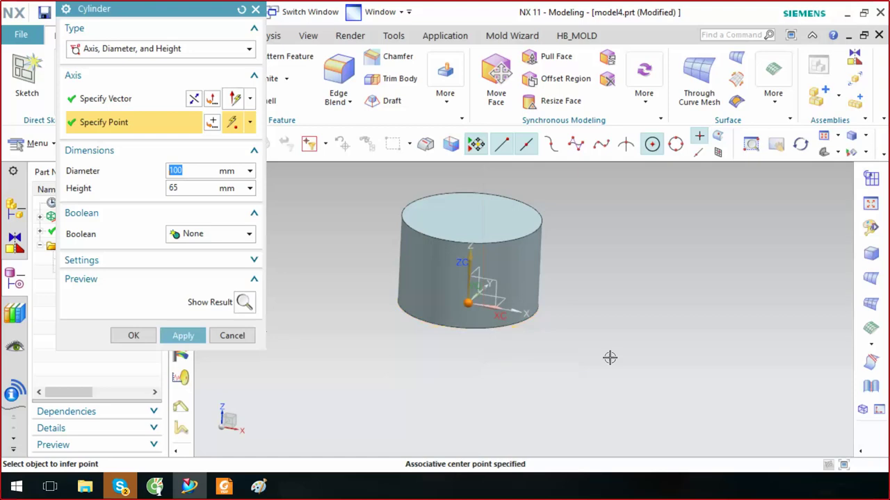
left_click(188, 188)
left_click(189, 174)
type("5")
key("Return")
left_click(246, 304)
mouse_move(445, 264)
middle_mouse_down()
mouse_move(493, 239)
mouse_move(470, 238)
middle_mouse_up()
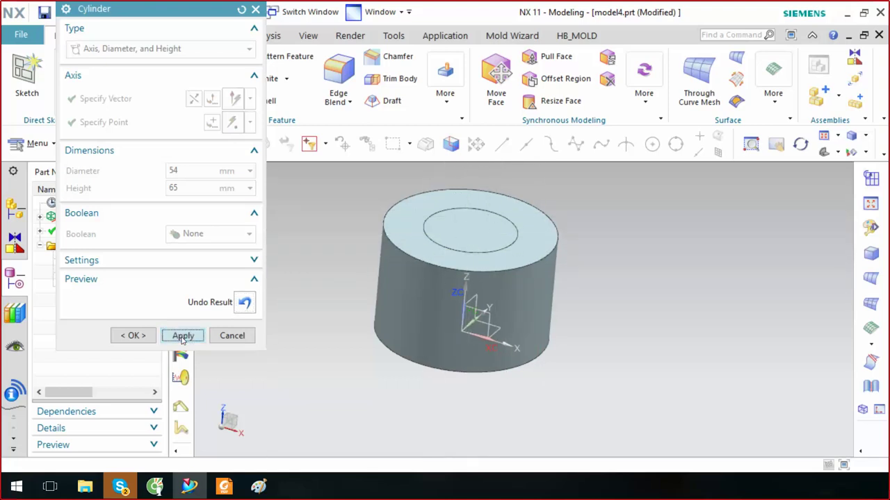
left_click(183, 336)
scroll(347, 318, "down", 3)
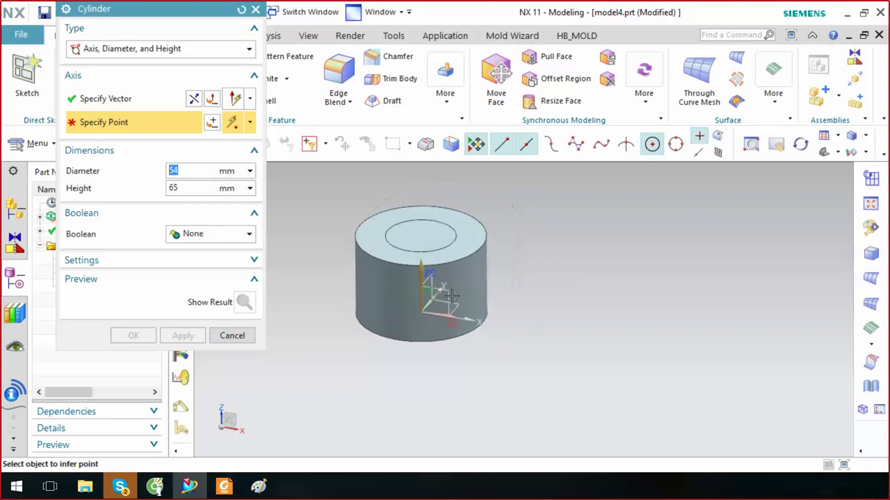
Set the next cylinder's diameter to 100 mm and its height to 25 mm
middle_click_drag(595, 341, 628, 349)
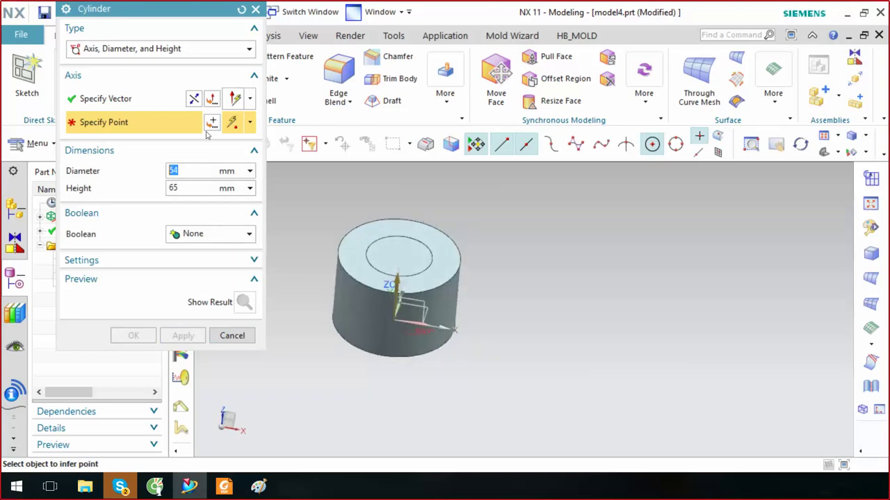
left_click(161, 99)
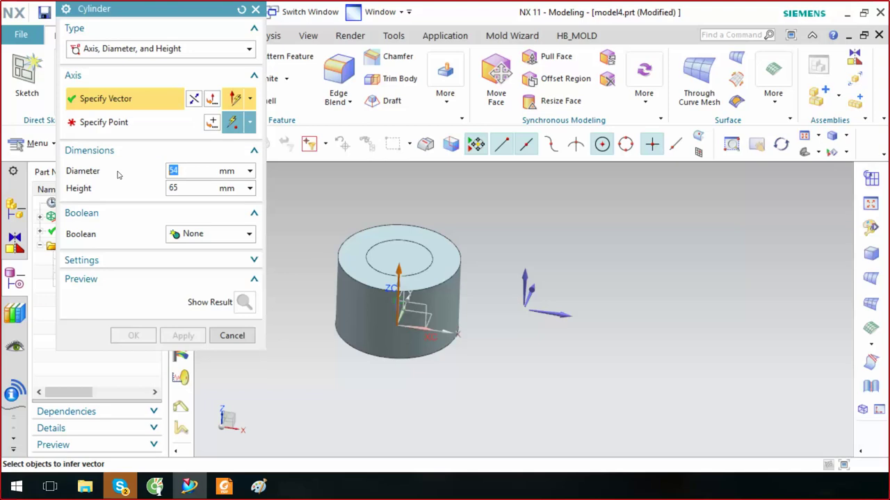
type("100")
double_click(178, 190)
type("25")
left_click(176, 124)
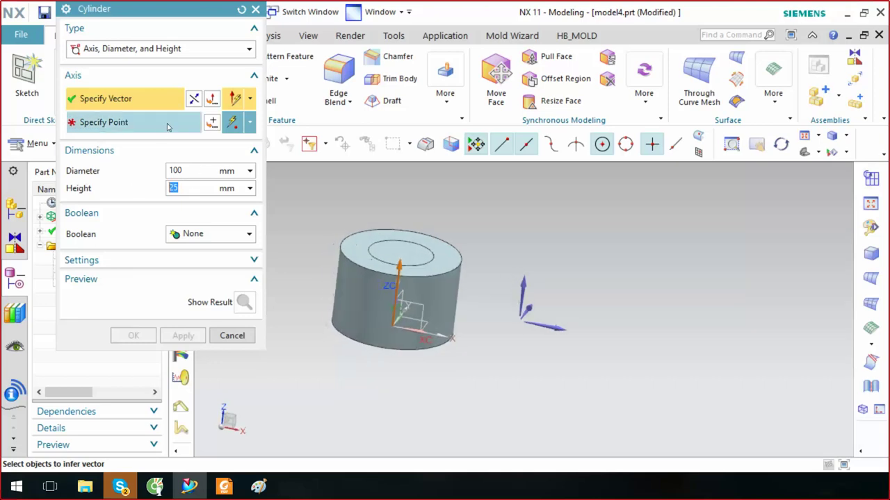
Place its base point at YC 130 and preview the pad cylinder beside the boss
left_click(212, 123)
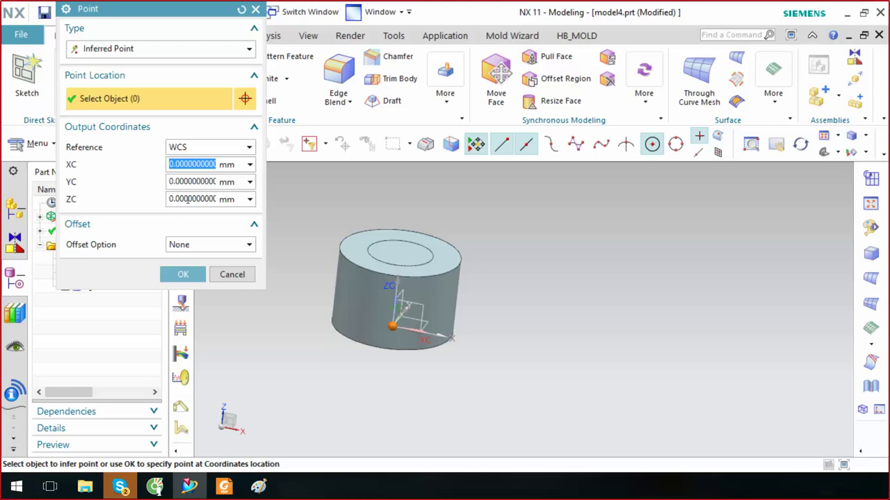
middle_click_drag(389, 326, 447, 342)
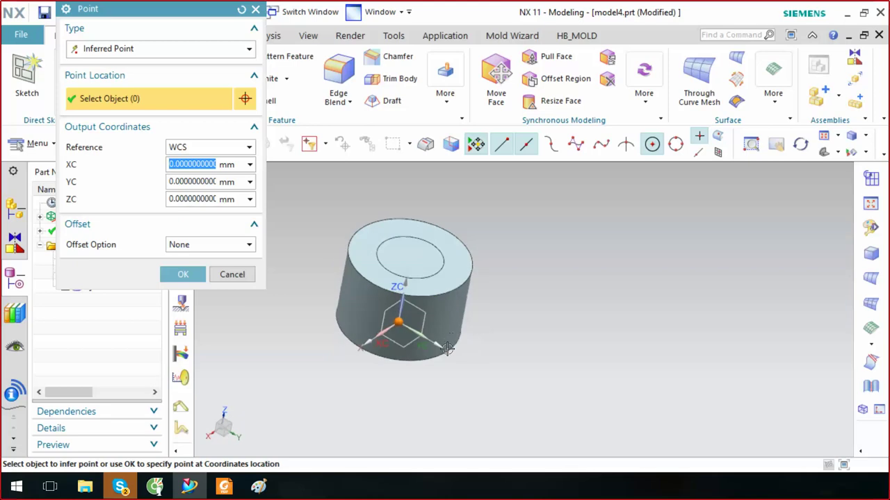
middle_click_drag(465, 376, 486, 342)
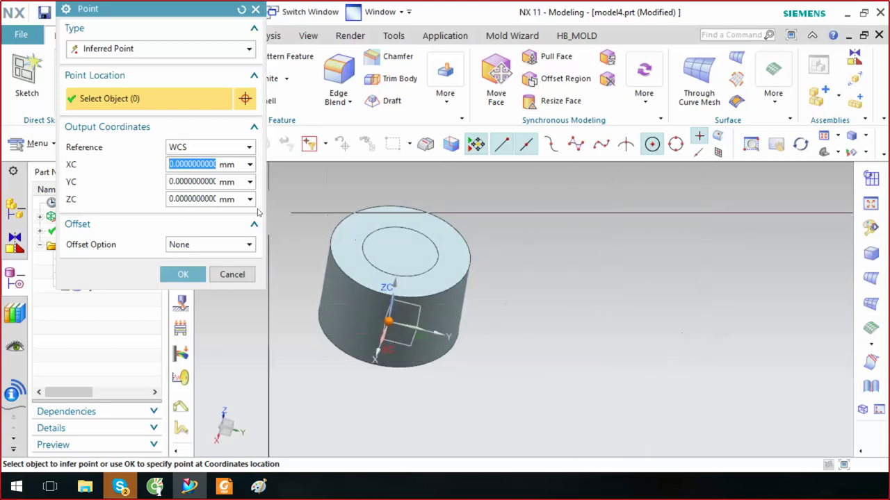
double_click(185, 182)
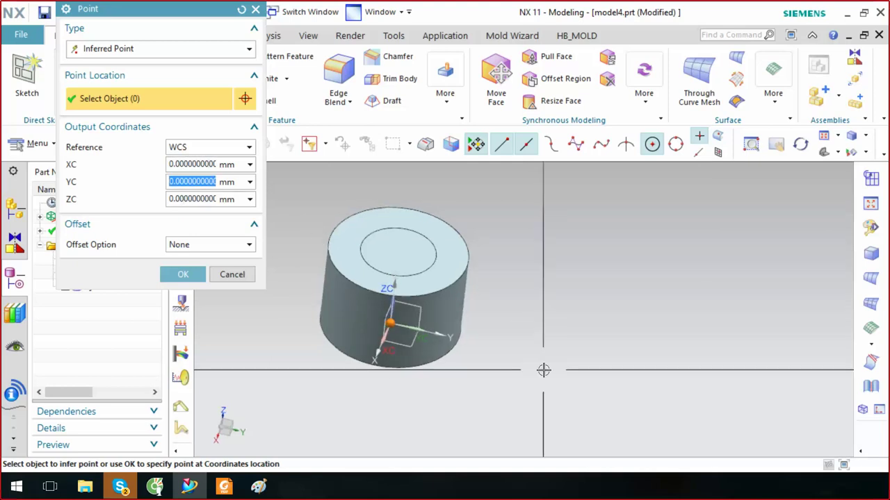
type("130")
key("Return")
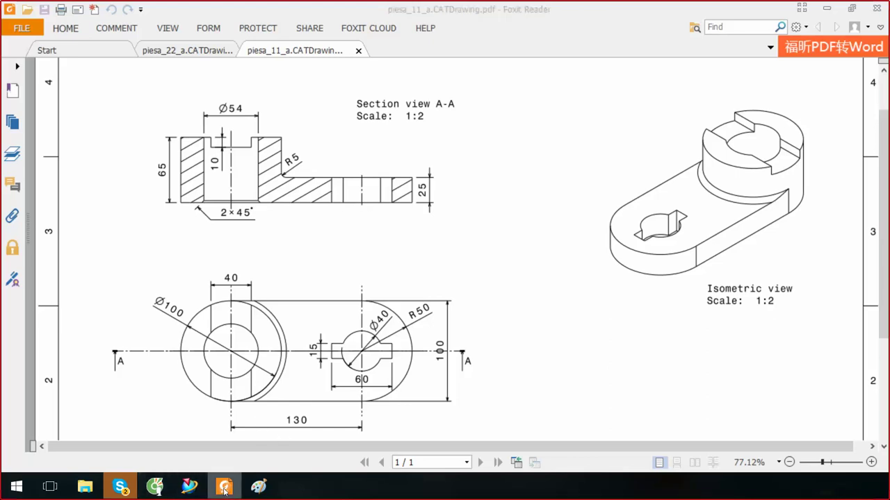
left_click(189, 486)
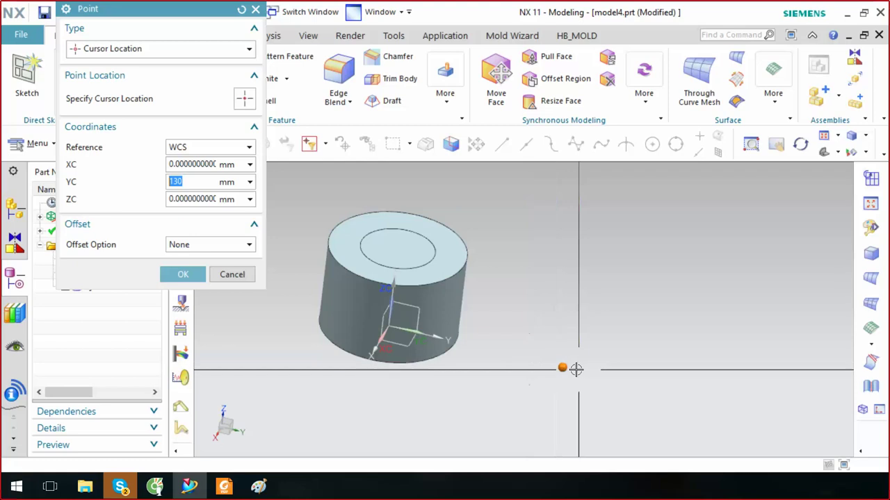
left_click(201, 281)
left_click(201, 281)
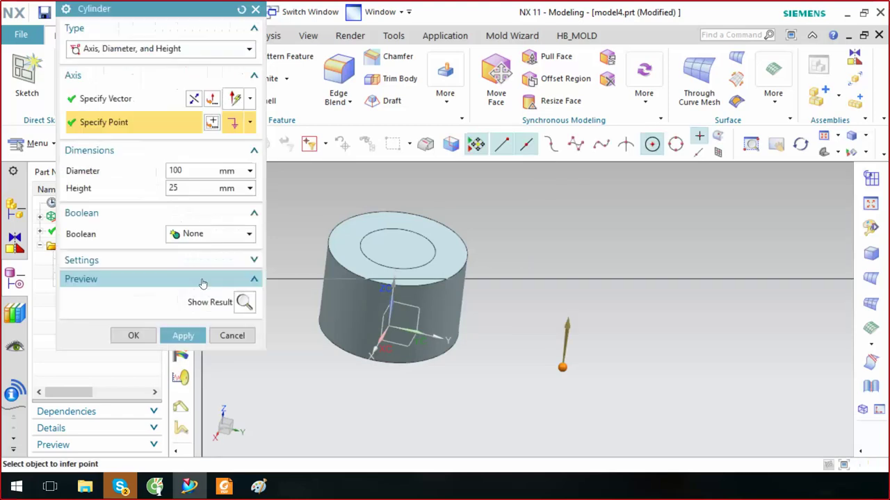
left_click(243, 301)
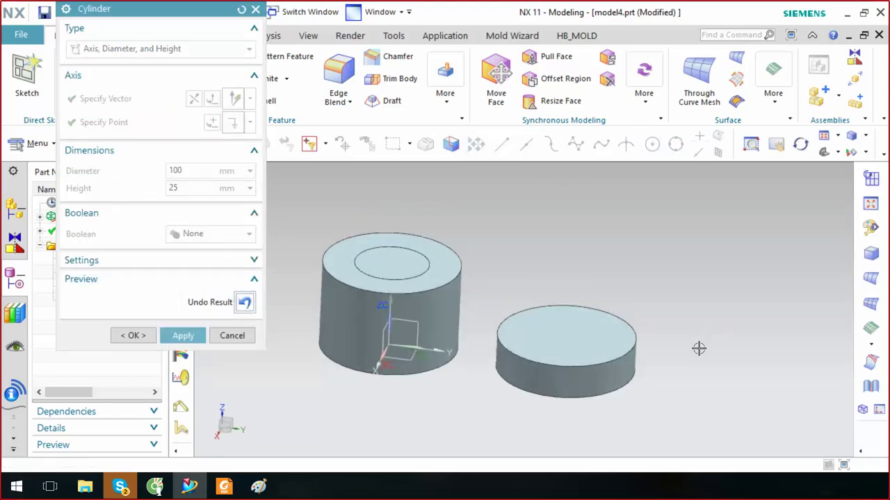
Create the Ø100 × 25 mm pad cylinder and return to the trimetric view
middle_click_drag(700, 350, 688, 375)
left_click(179, 336)
key("Home")
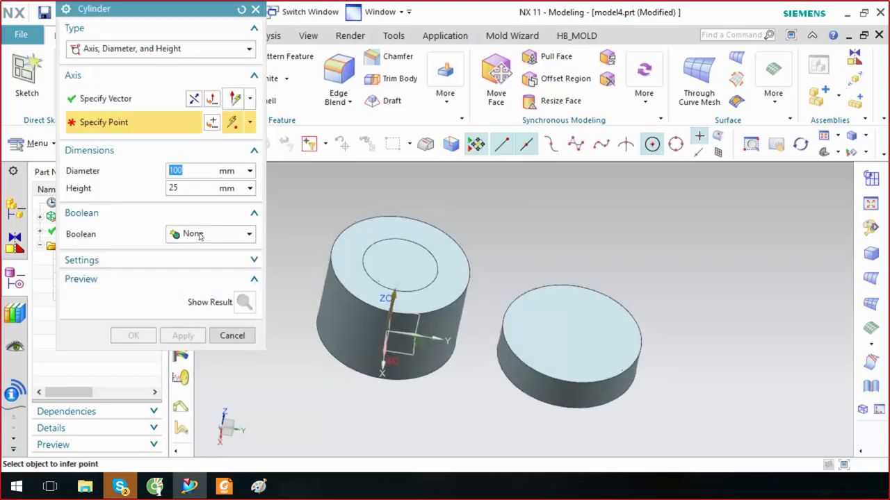
middle_click_drag(630, 344, 602, 408)
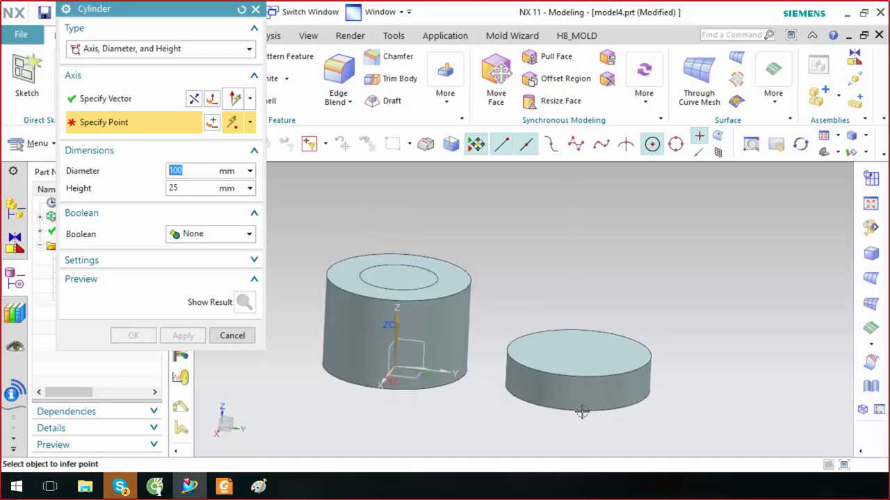
key("Home")
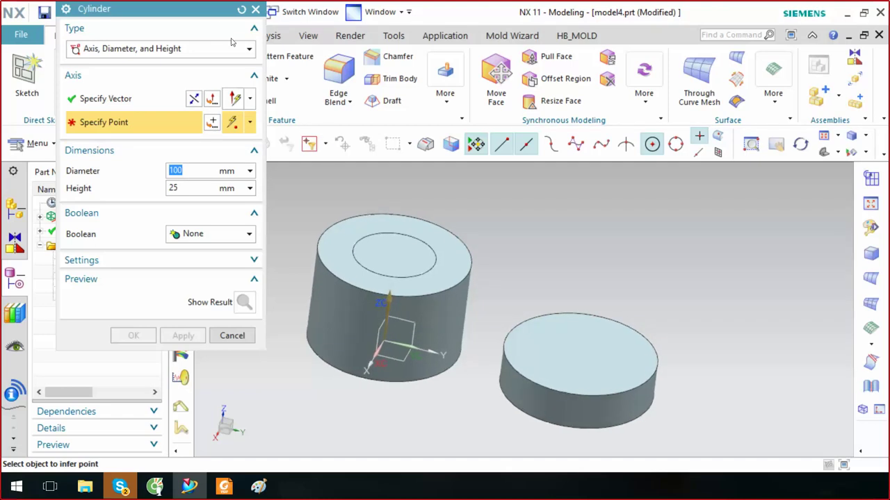
Create a Ø40 mm cylinder centred on the pad's edge, checking the drawing for dimensions
left_click(250, 123)
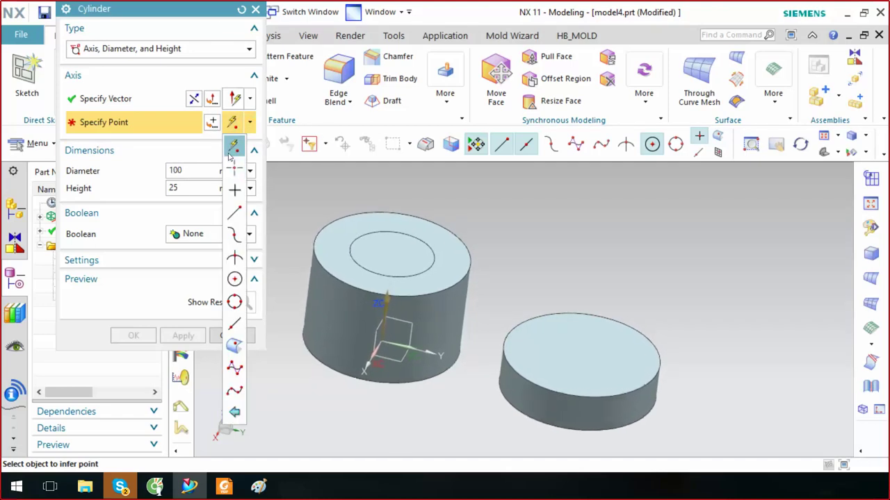
left_click(228, 148)
middle_click(215, 139)
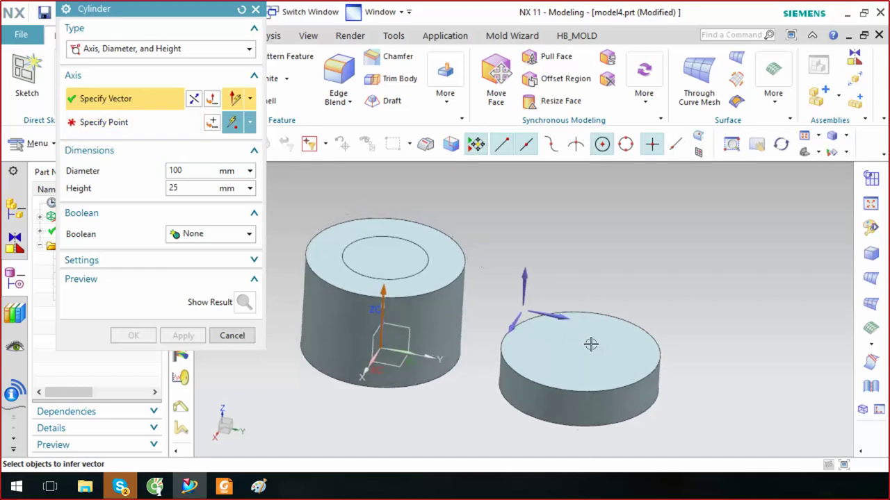
left_click(581, 424)
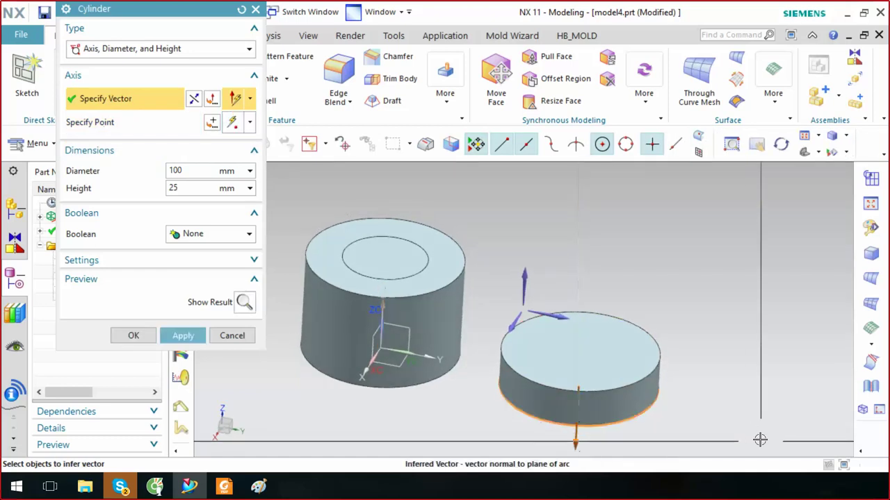
scroll(703, 405, "up", 1)
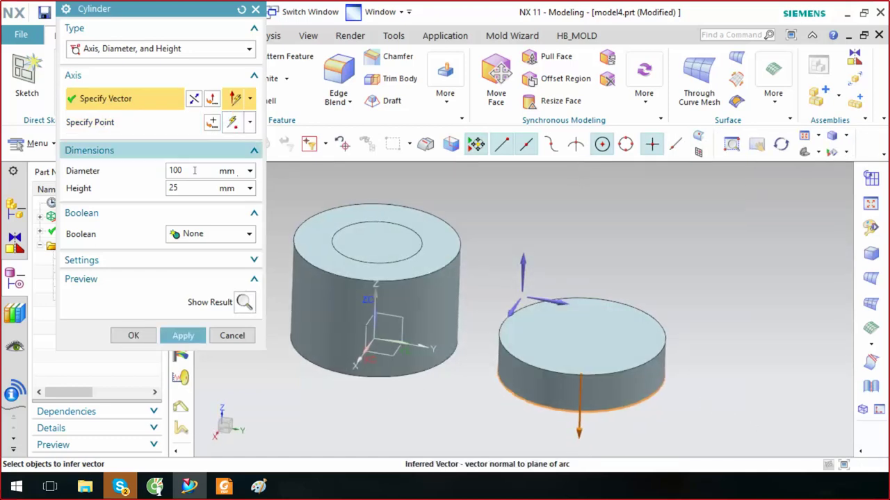
left_click(243, 127)
left_click(673, 392)
middle_click_drag(672, 391, 252, 331)
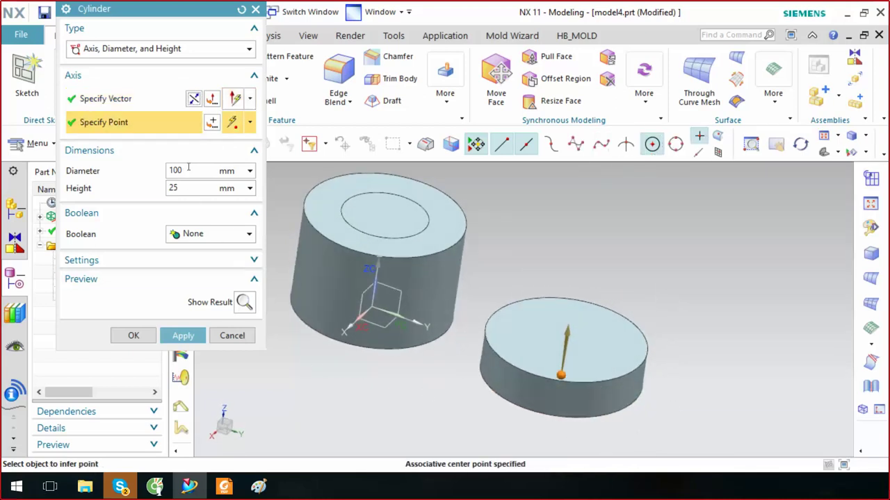
left_click(221, 488)
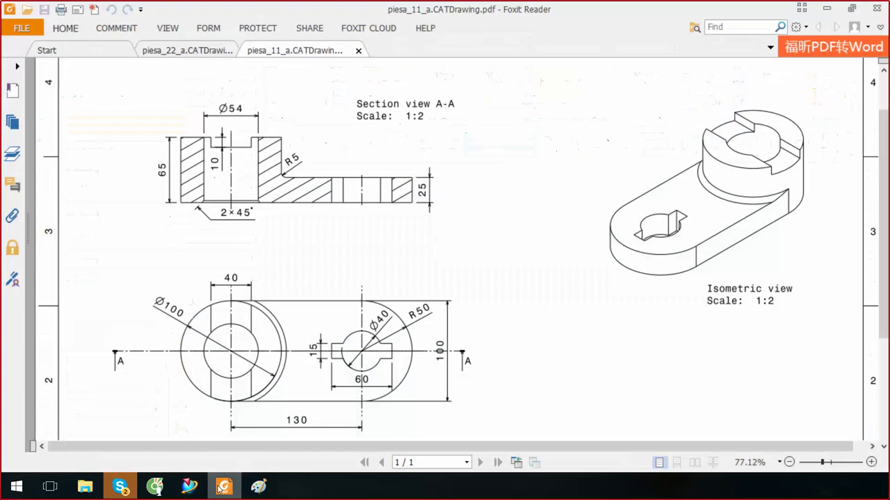
left_click(221, 487)
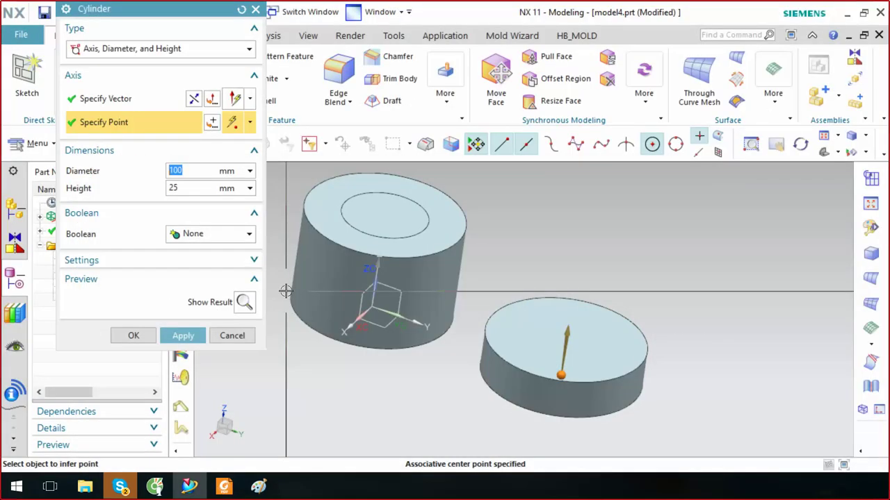
type("40")
left_click(183, 335)
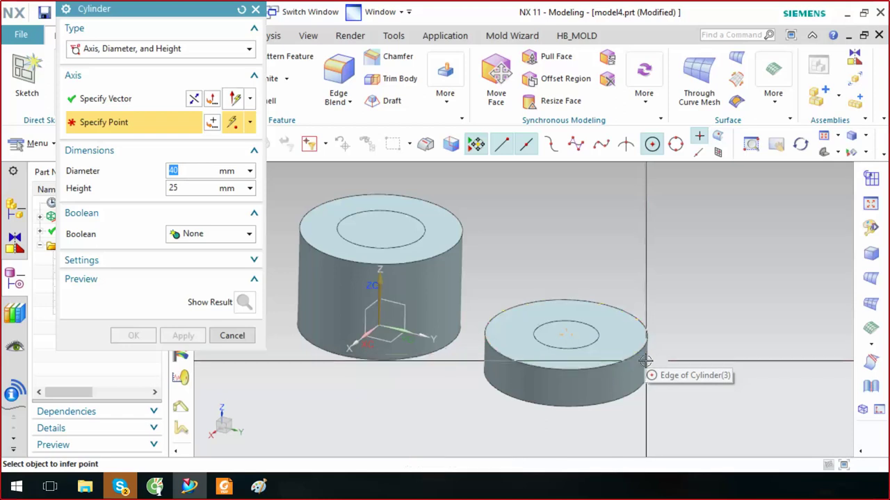
Recheck the drawing, close the Cylinder tool, and start a new Block
left_click(224, 486)
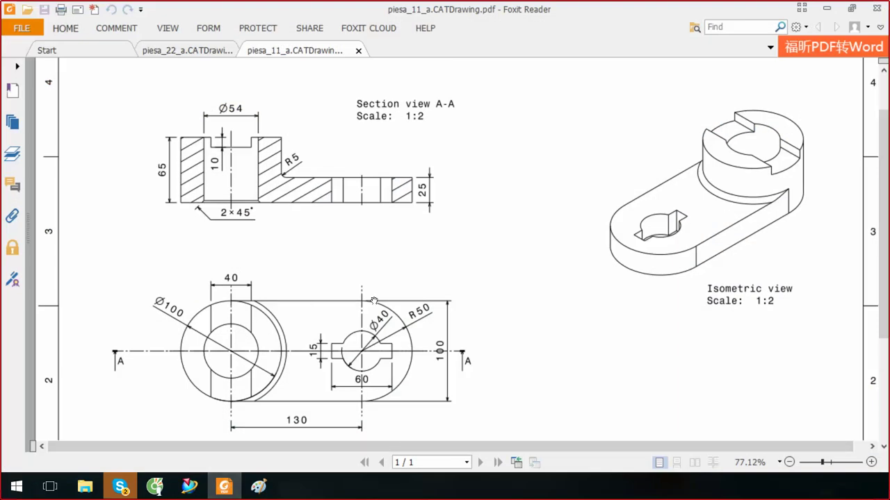
left_click(229, 488)
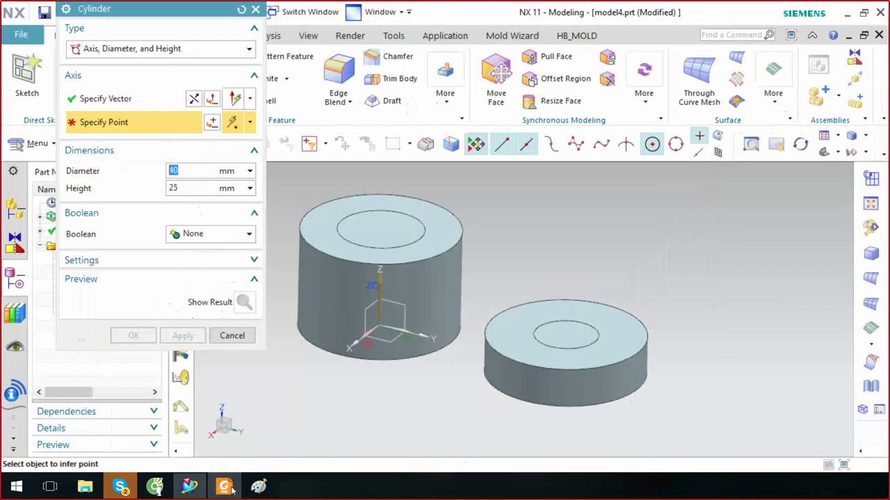
middle_click_drag(399, 314, 671, 320)
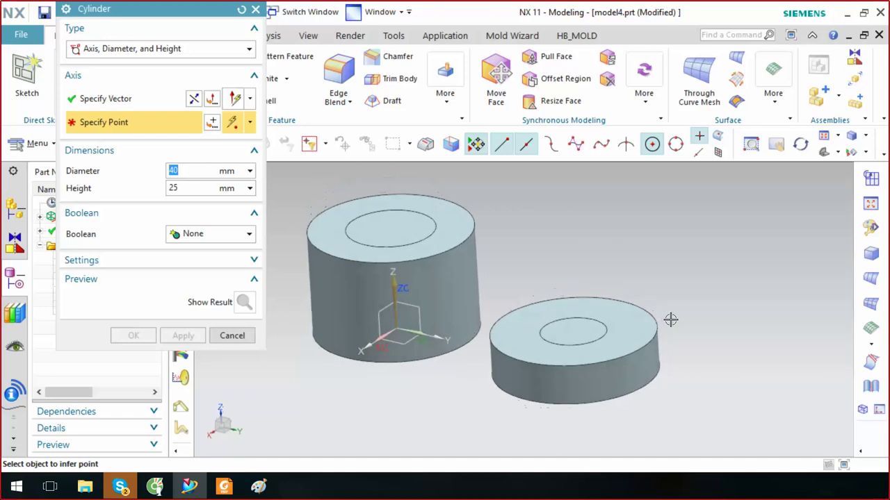
middle_click_drag(670, 320, 667, 315)
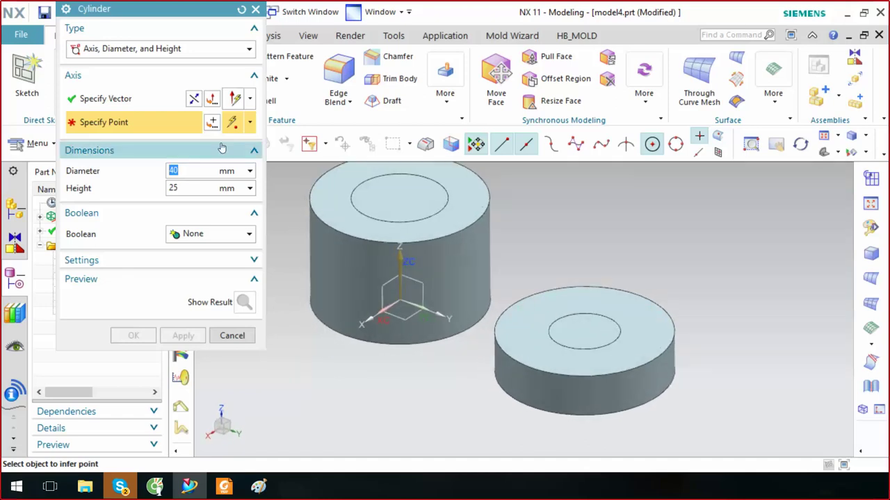
left_click(232, 336)
left_click(871, 254)
mouse_move(508, 346)
middle_mouse_down()
mouse_move(628, 331)
mouse_move(568, 332)
middle_mouse_up()
left_click(131, 54)
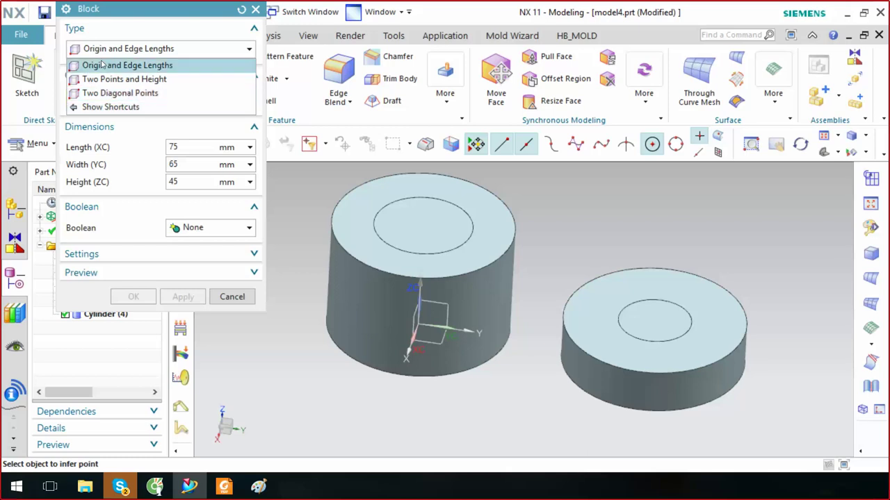
Define the block by Two Diagonal Points, from the boss's bottom edge to the pad's top edge, and preview it
left_click(133, 94)
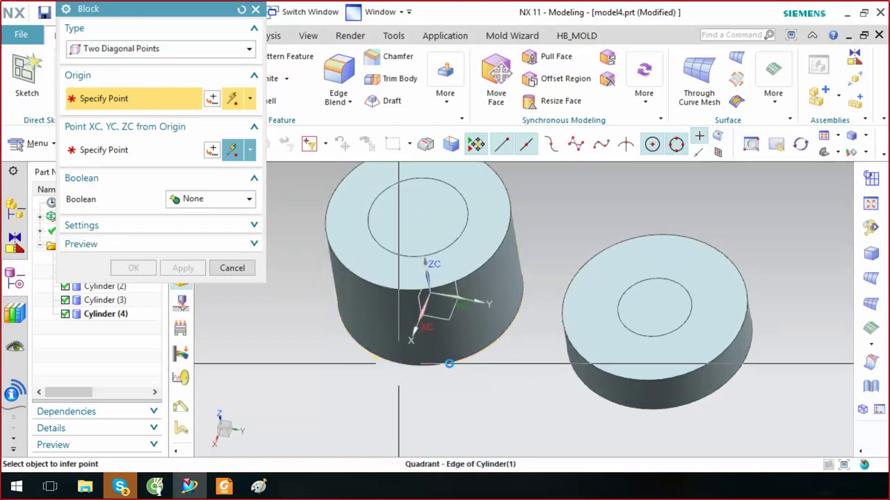
left_click(402, 368)
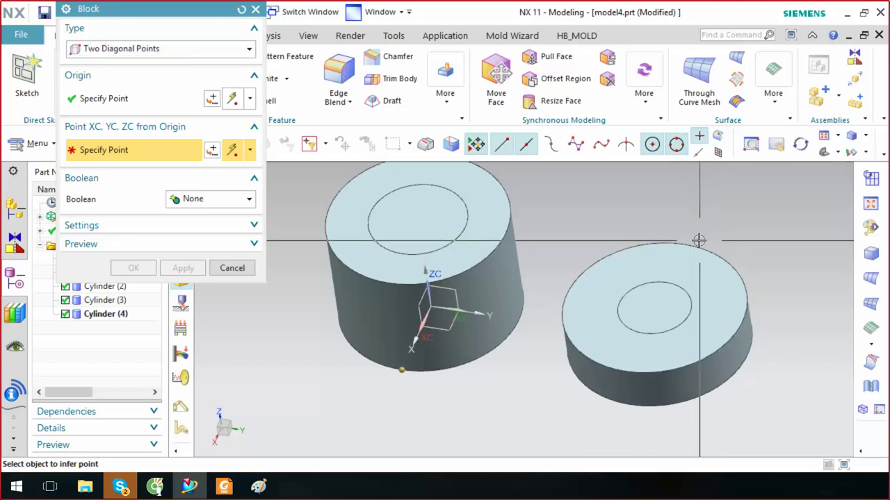
left_click(685, 243)
middle_click_drag(725, 240, 432, 237)
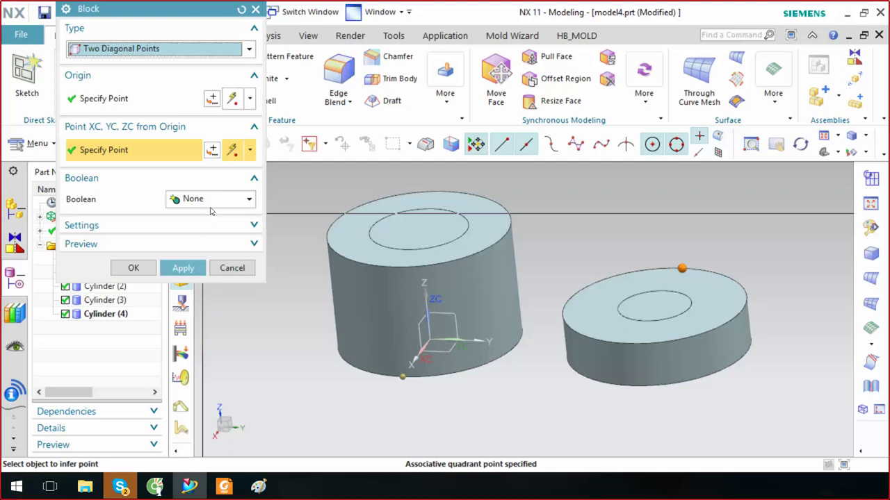
left_click(206, 247)
left_click(245, 268)
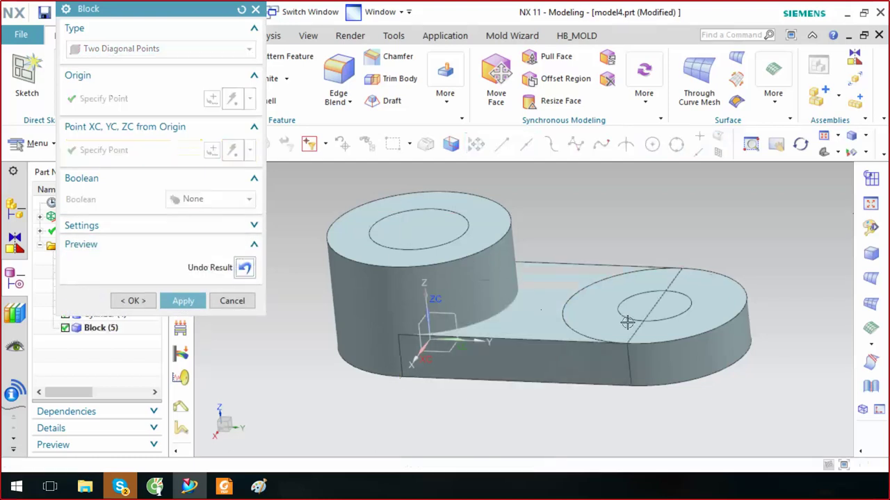
middle_click_drag(609, 301, 608, 303)
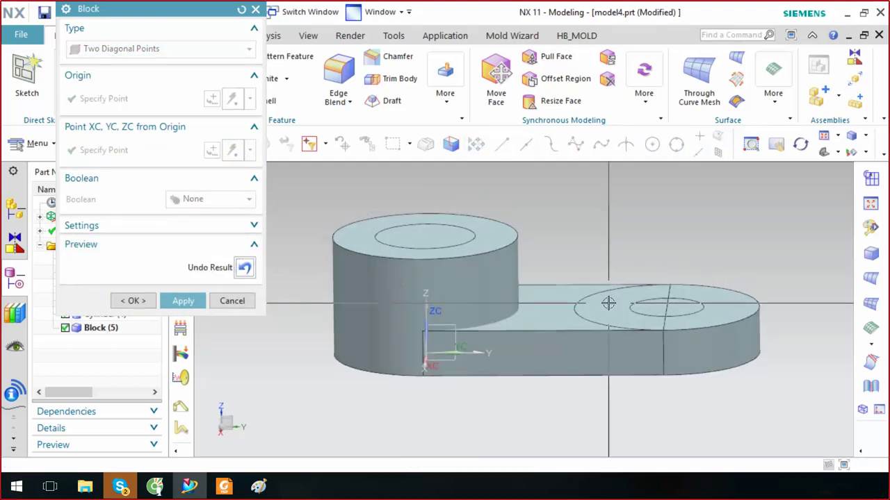
left_click(245, 267)
middle_click_drag(627, 317, 603, 341)
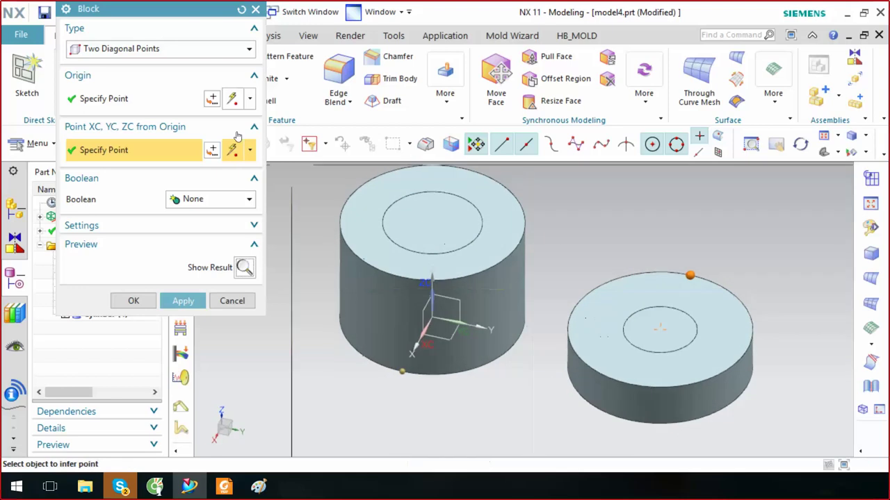
left_click(164, 50)
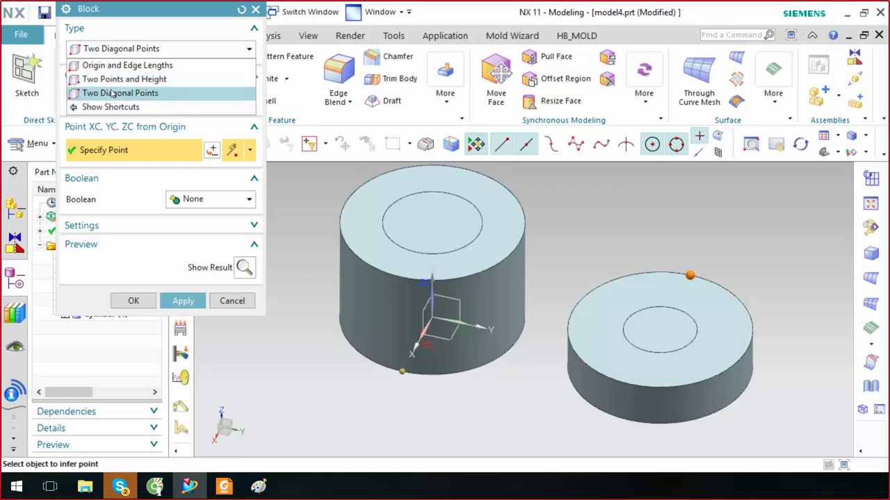
left_click(112, 93)
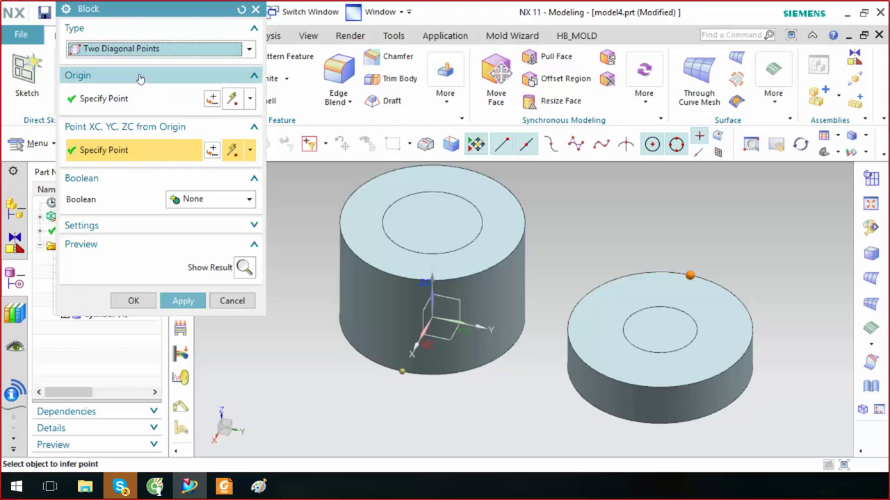
left_click(129, 48)
left_click(115, 78)
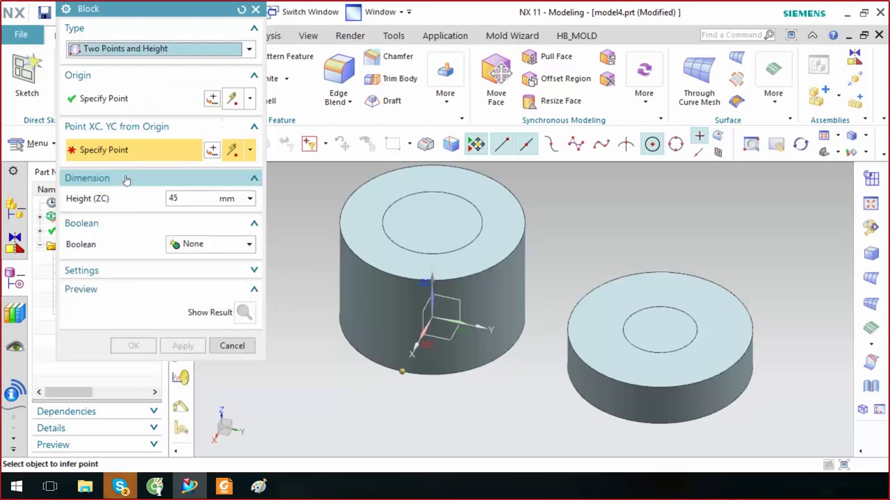
left_click(187, 197)
left_click(118, 51)
left_click(118, 67)
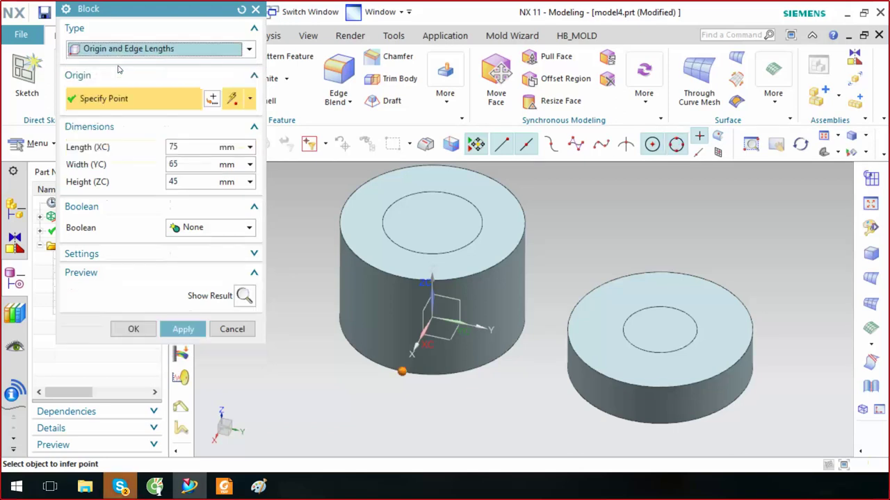
left_click(184, 151)
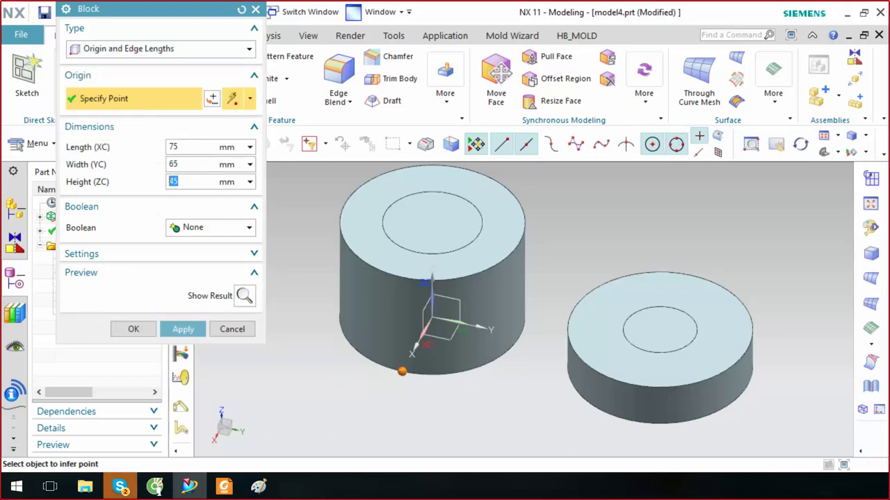
left_click(118, 49)
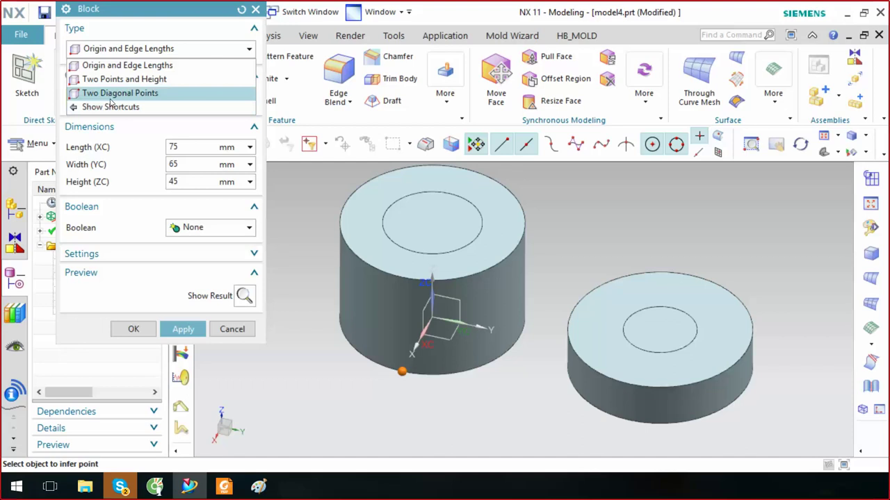
left_click(110, 96)
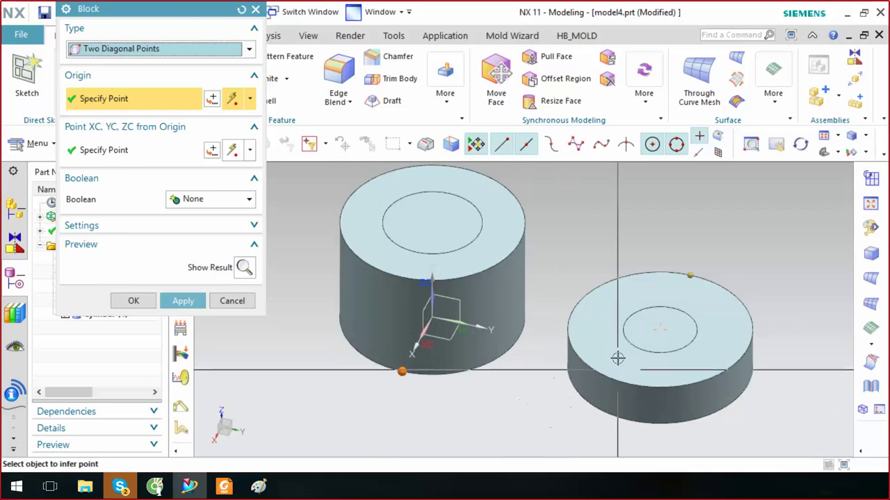
mouse_move(693, 276)
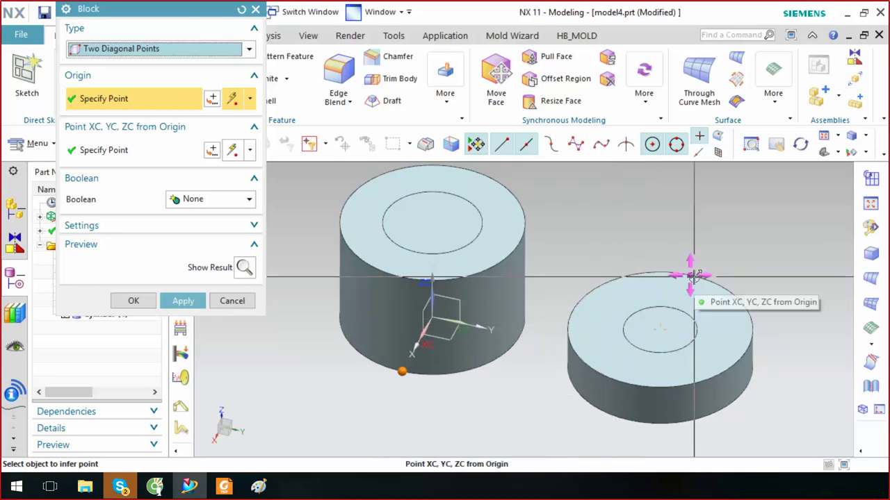
Move the second corner to the pad's arc centre, preview, and create the connecting Block (5)
left_click_drag(695, 276, 666, 273)
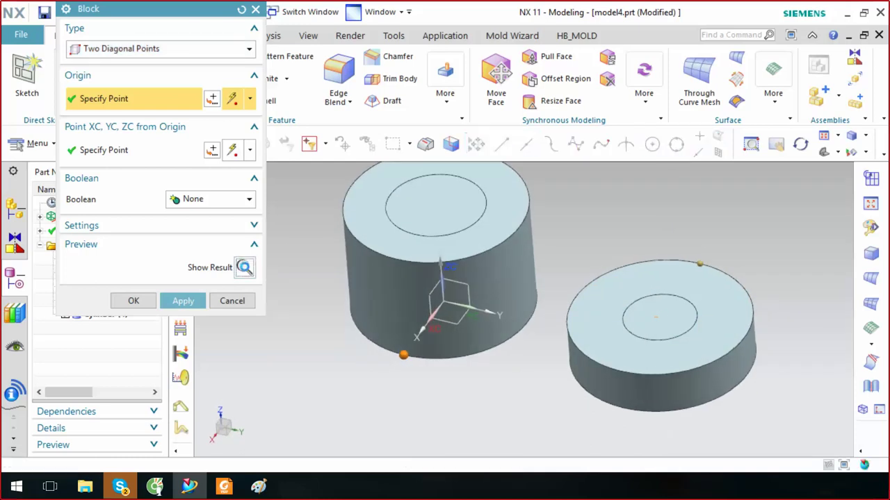
left_click(244, 267)
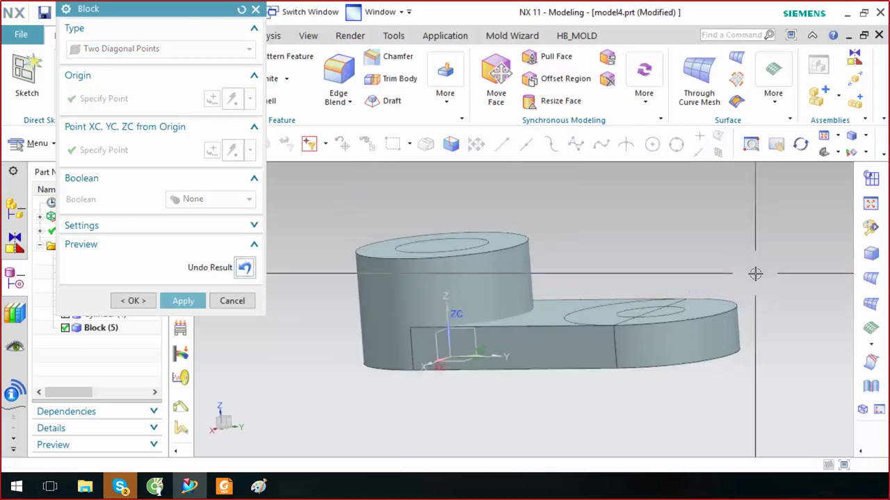
middle_click_drag(746, 276, 747, 292)
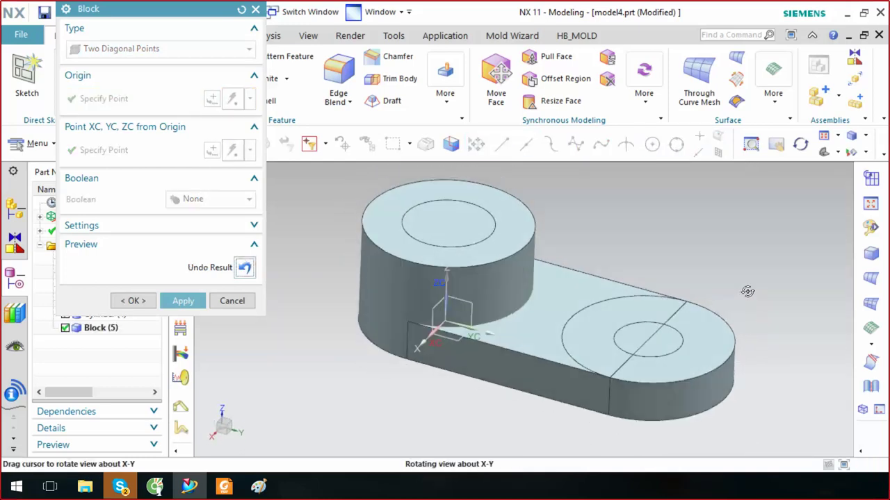
middle_click_drag(747, 291, 745, 285)
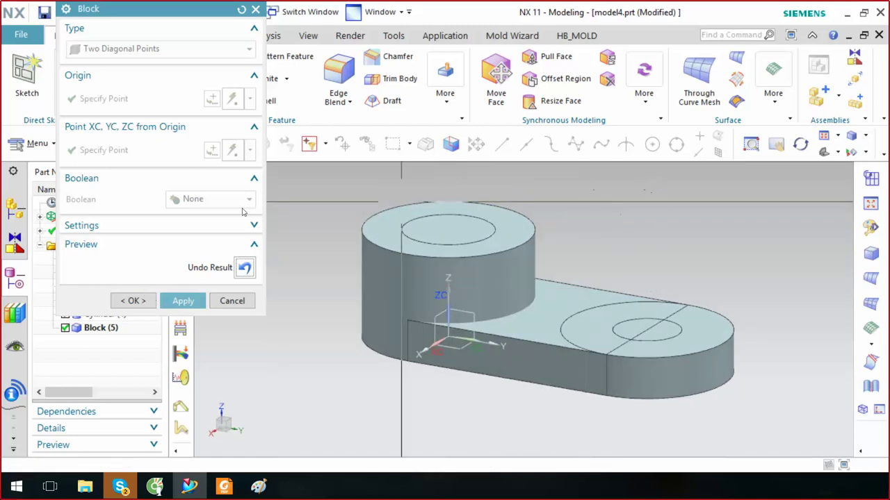
left_click(244, 266)
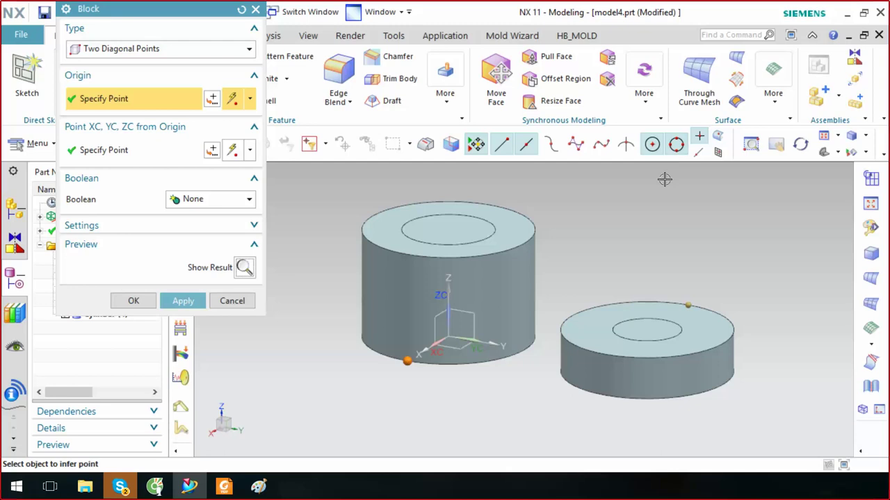
middle_click_drag(665, 179, 676, 280)
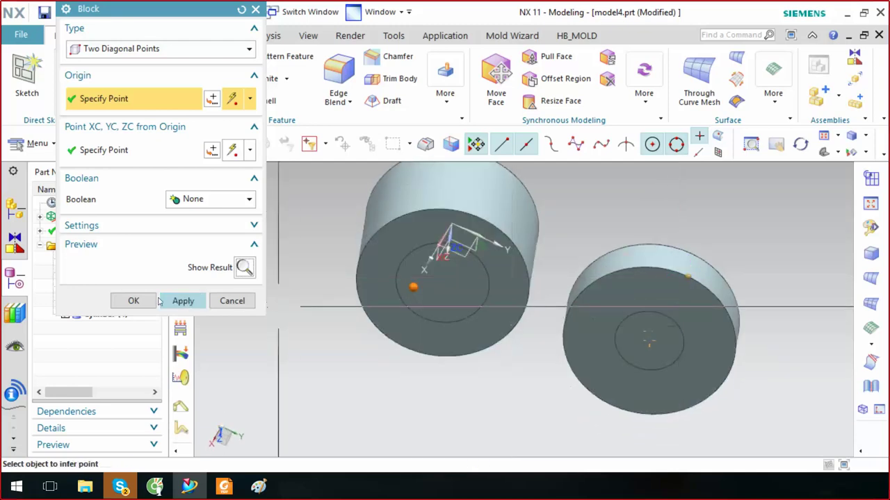
left_click(132, 301)
middle_click_drag(667, 347, 683, 237)
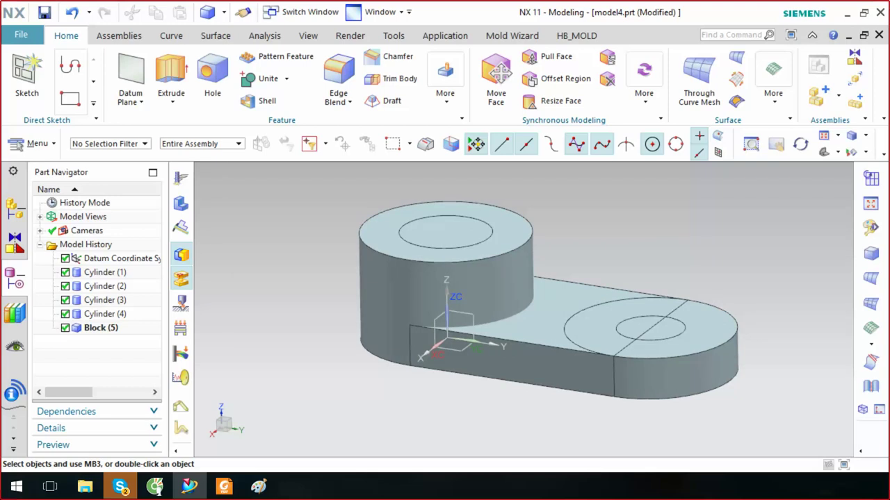
key("alt+Tab")
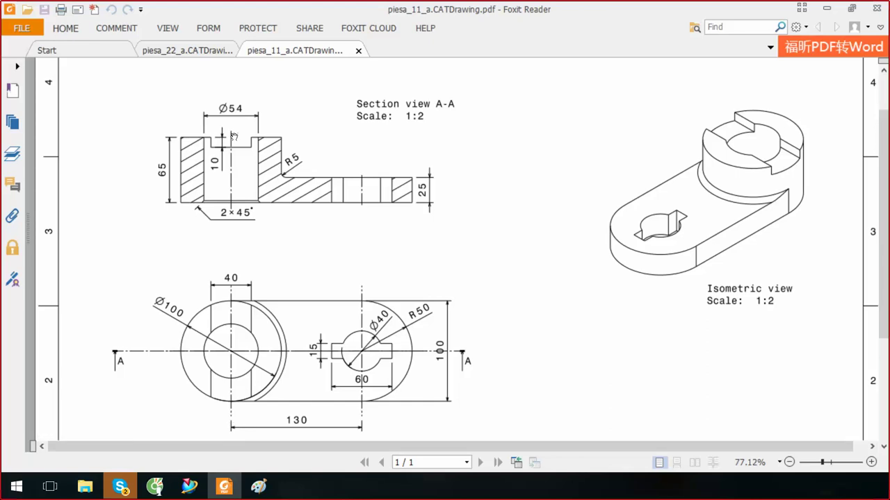
Back in NX, open a new Block dialog using the Origin and Edge Lengths type
left_click(222, 486)
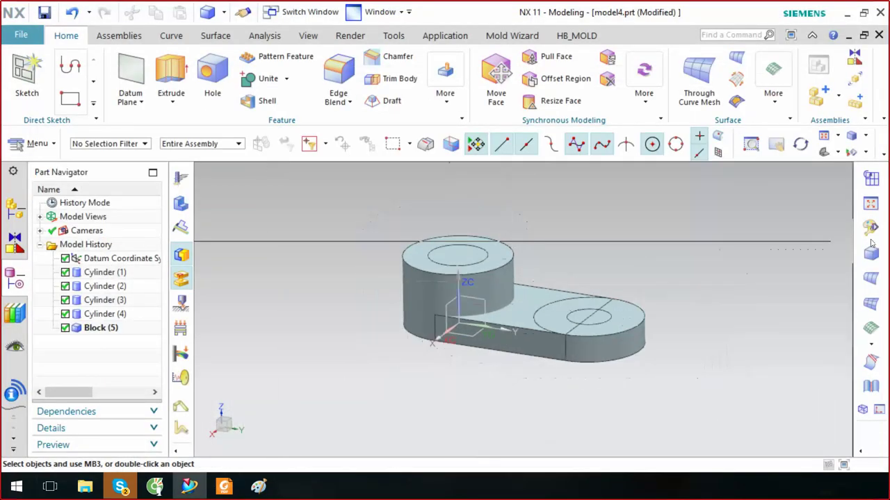
left_click(871, 255)
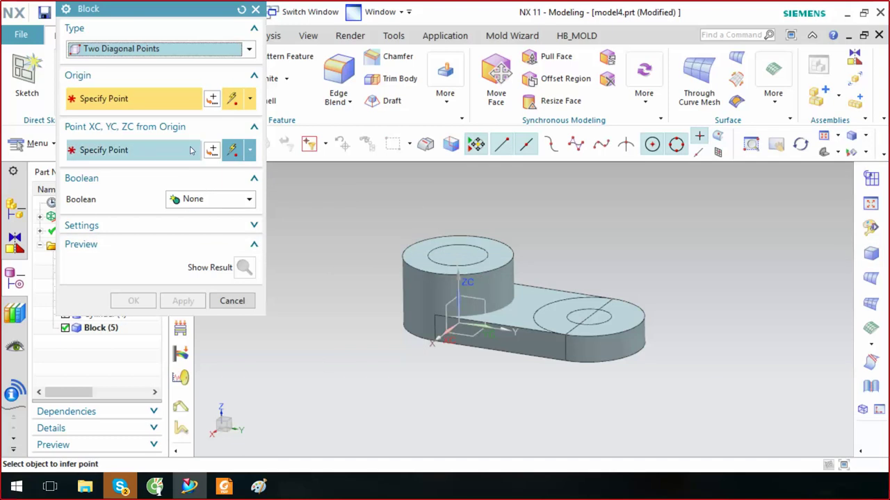
left_click(181, 47)
Enter block edge lengths of 40 mm length, 100 mm width and 10 mm height
left_click(159, 64)
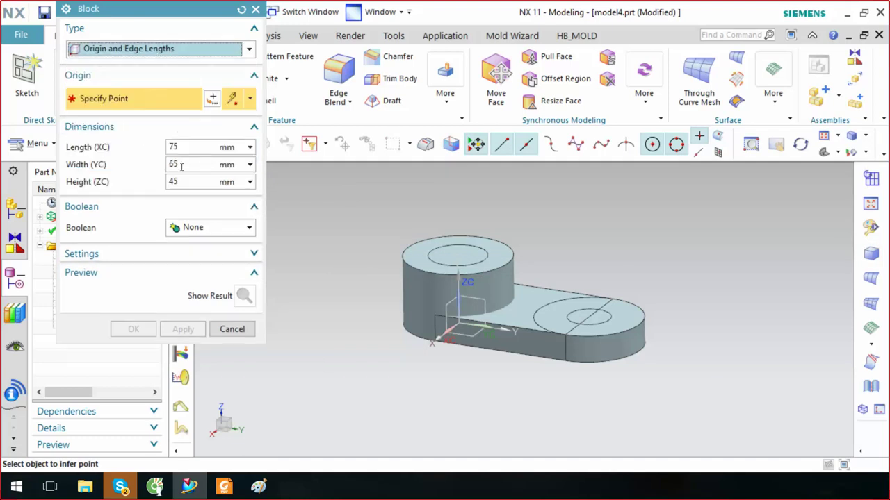
double_click(180, 146)
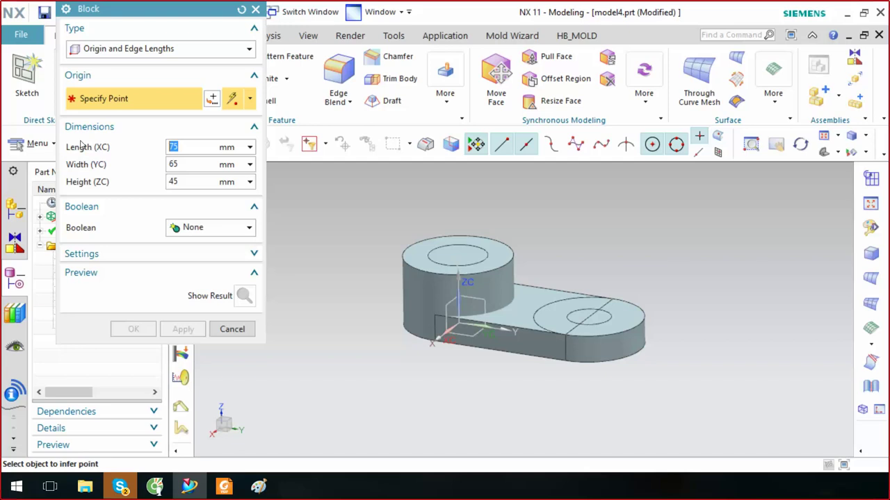
left_click(224, 486)
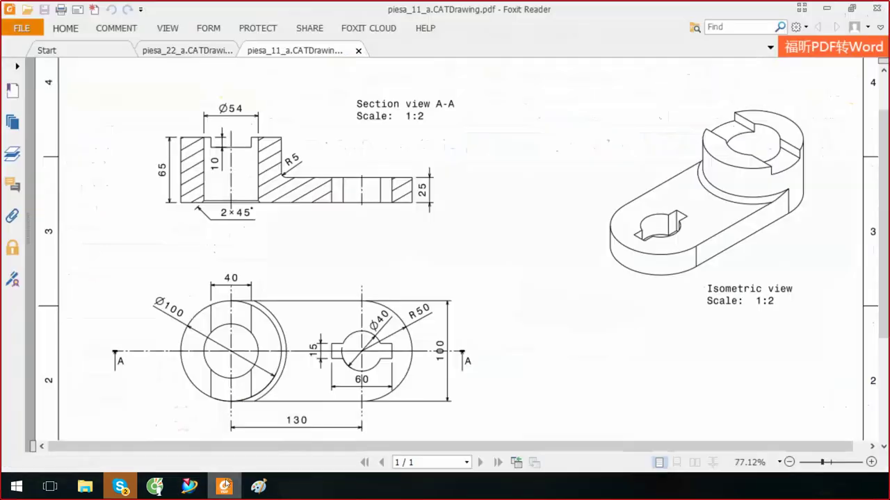
left_click(224, 486)
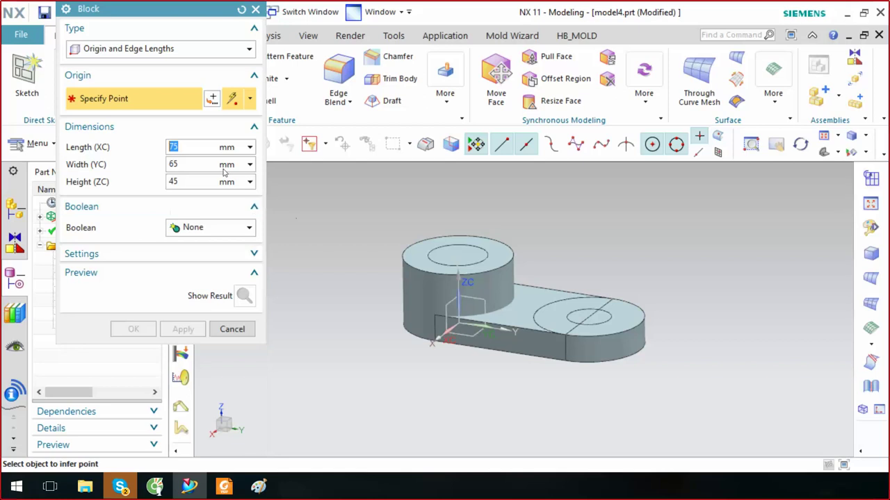
left_click(190, 161)
middle_click_drag(528, 229, 566, 279)
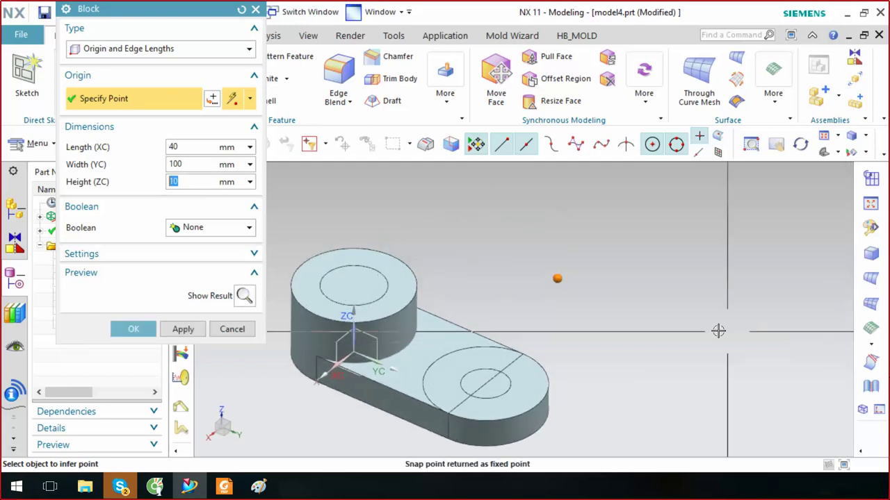
Preview the slab, compare it with the drawing, and create it as Block (6)
left_click(244, 295)
middle_click_drag(716, 356, 721, 350)
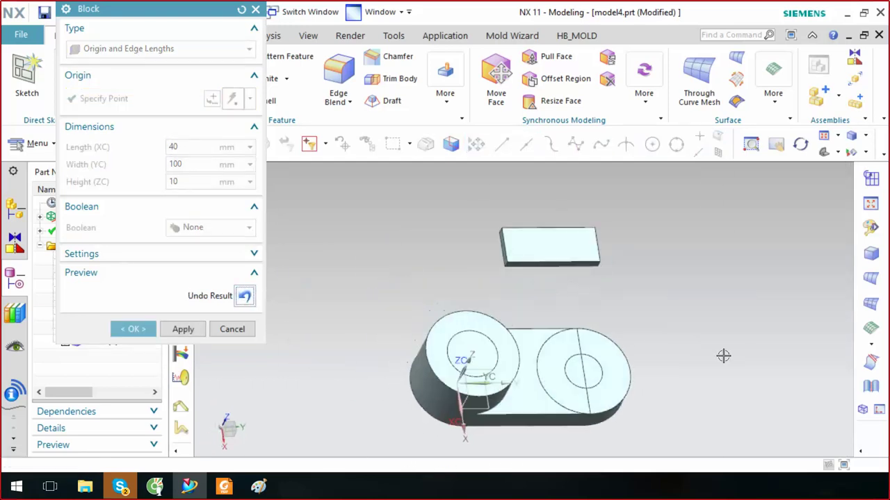
key("Home")
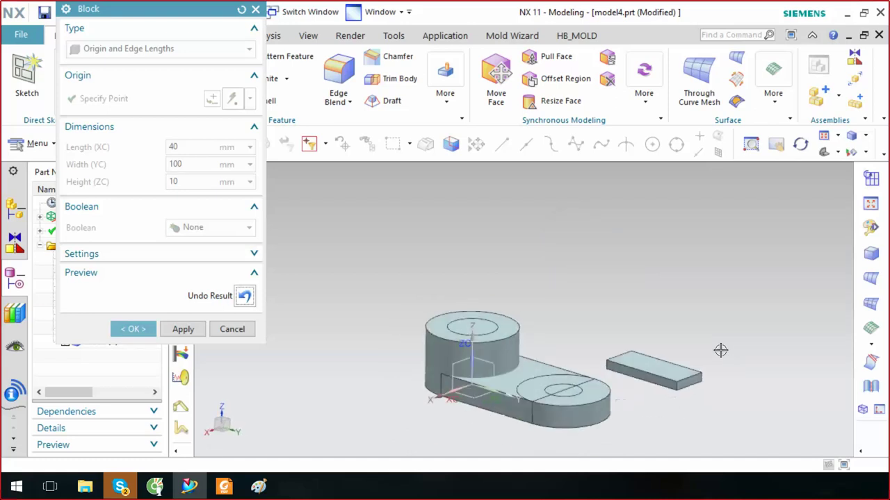
left_click(222, 489)
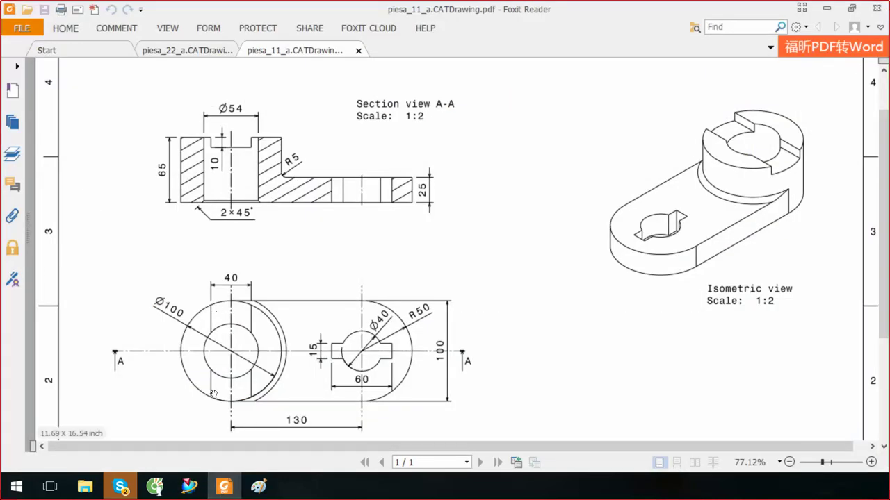
left_click(224, 487)
key("Home")
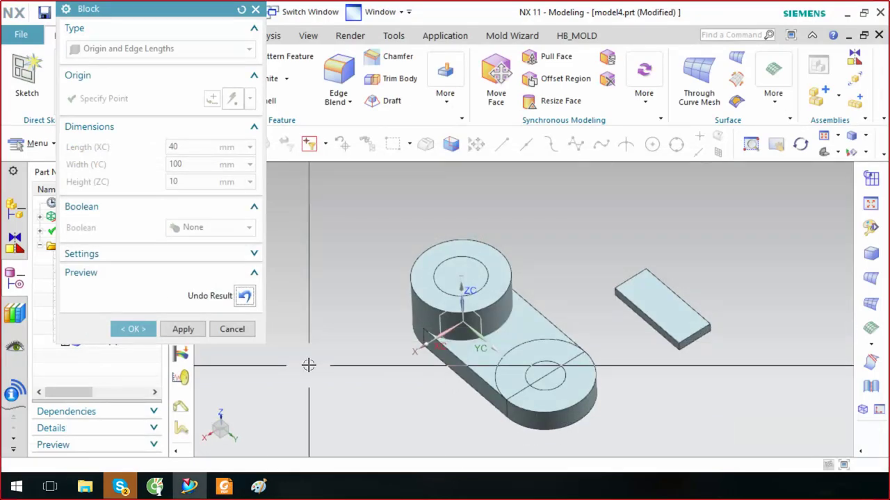
left_click(133, 329)
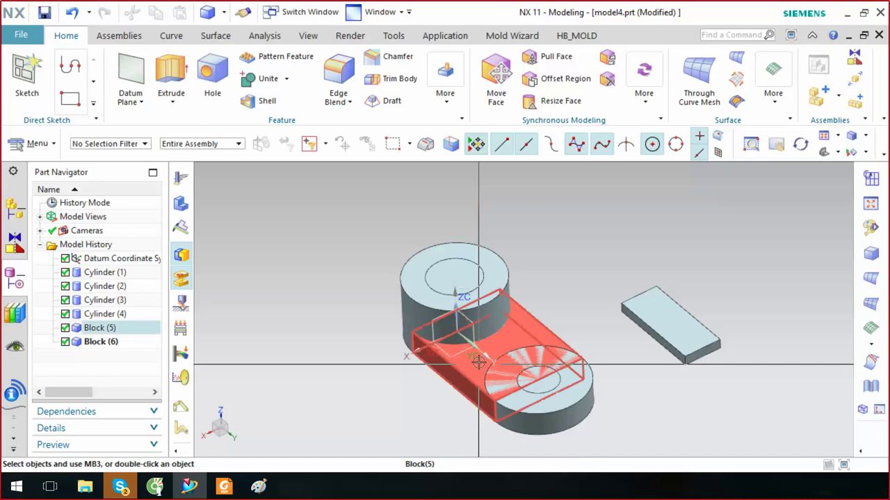
left_click(478, 358)
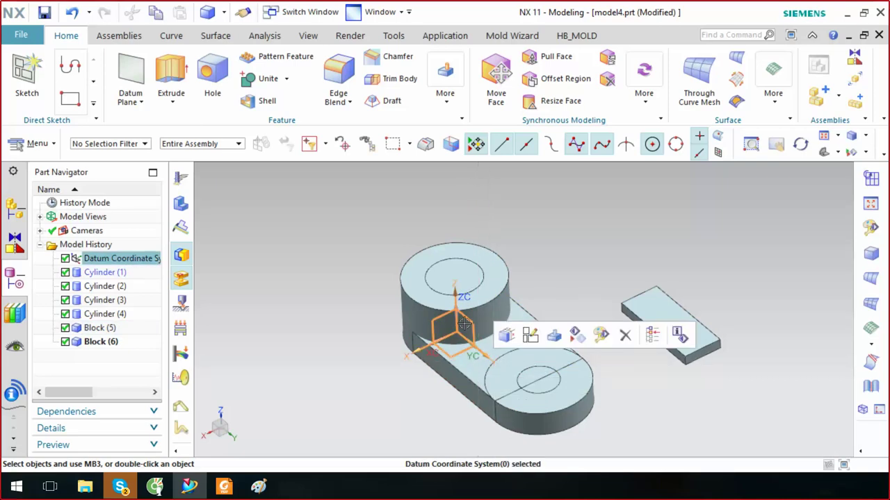
Hide the datum CSYS and move the WCS origin to the centre of the boss's top edge
key("ctrl+b")
key("ctrl+f")
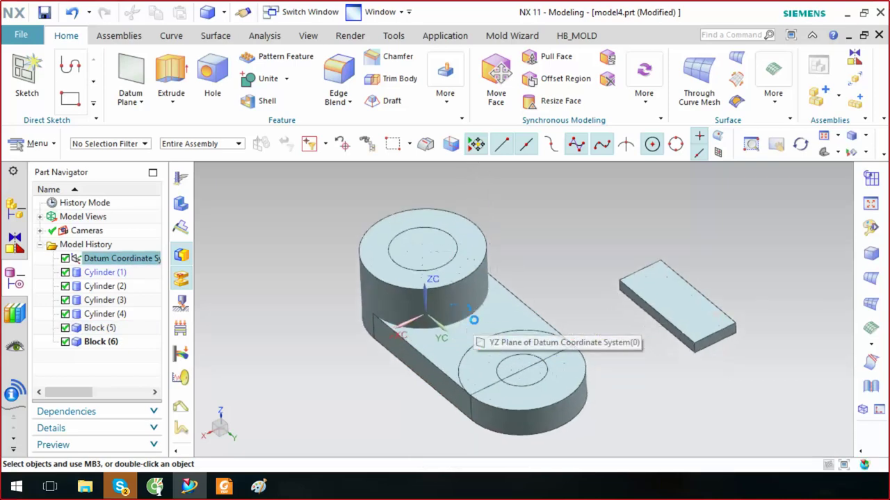
double_click(415, 312)
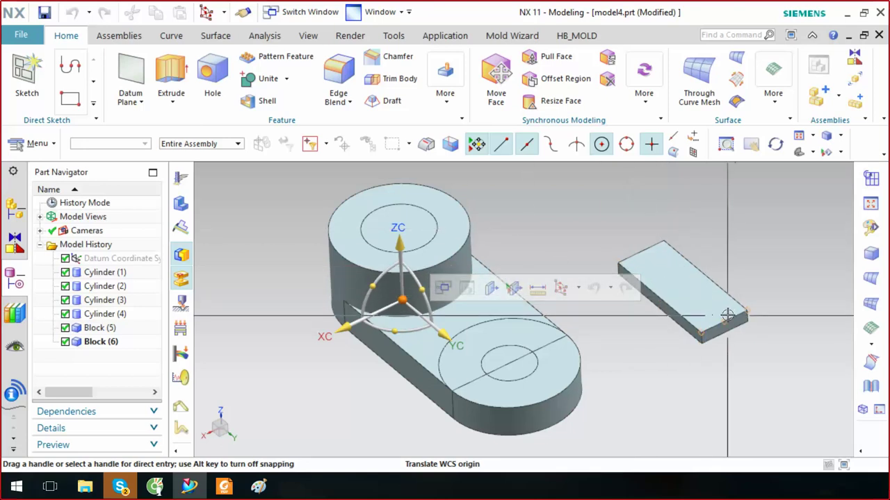
left_click(398, 228)
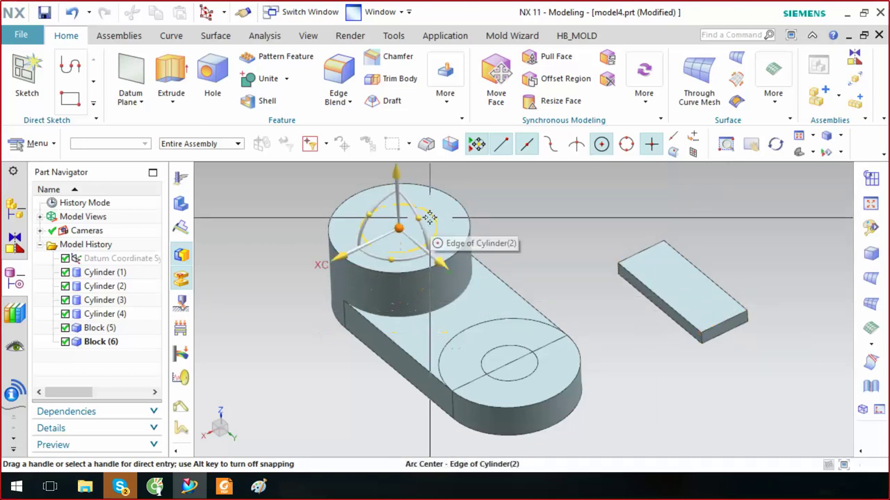
right_click(577, 112)
left_click(602, 117)
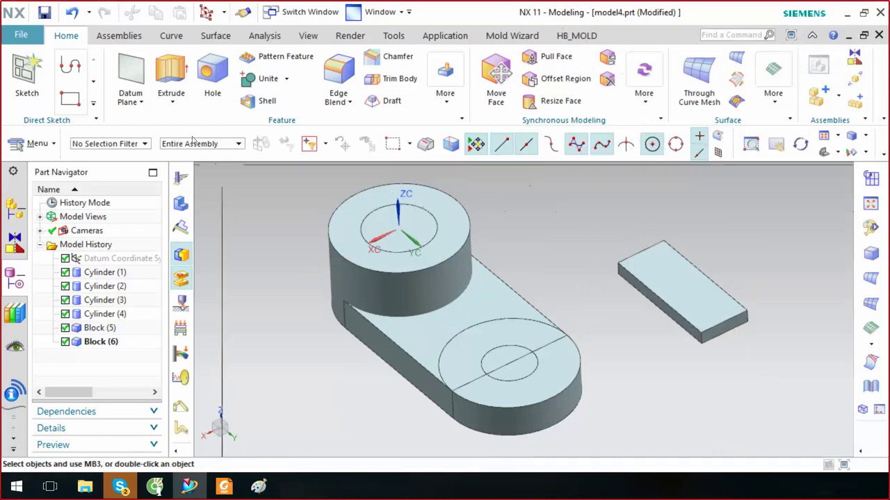
left_click(38, 144)
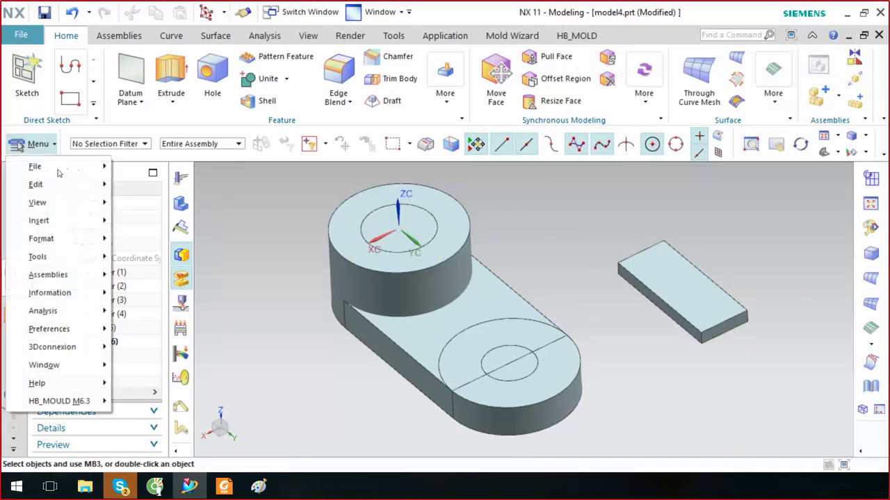
Start Move Object with Dynamic motion and drag the handles along XC
left_click(530, 248)
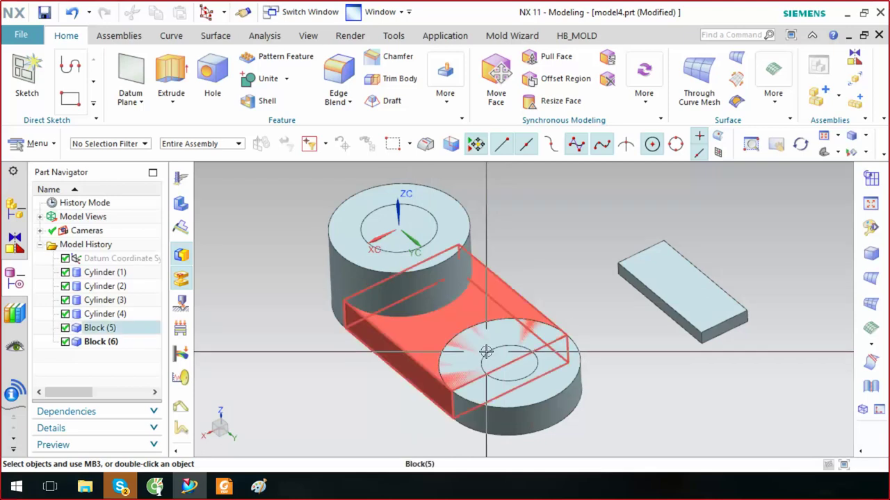
left_click(50, 147)
mouse_move(35, 185)
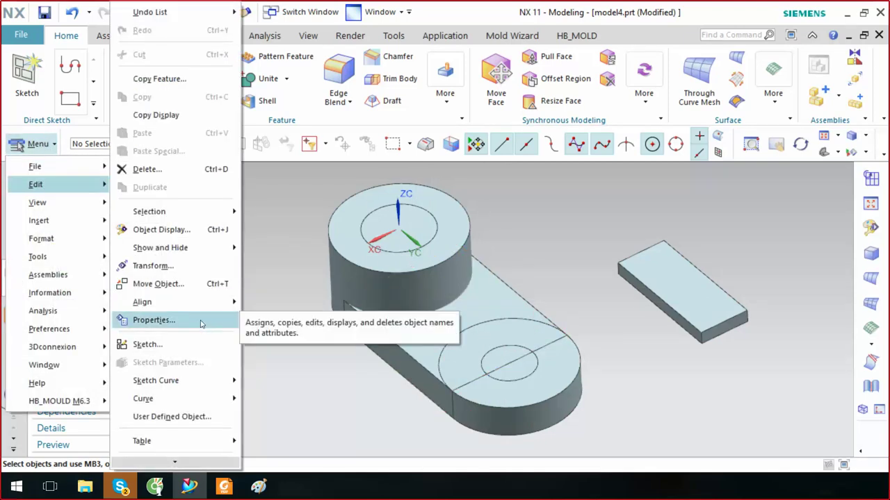
left_click(182, 285)
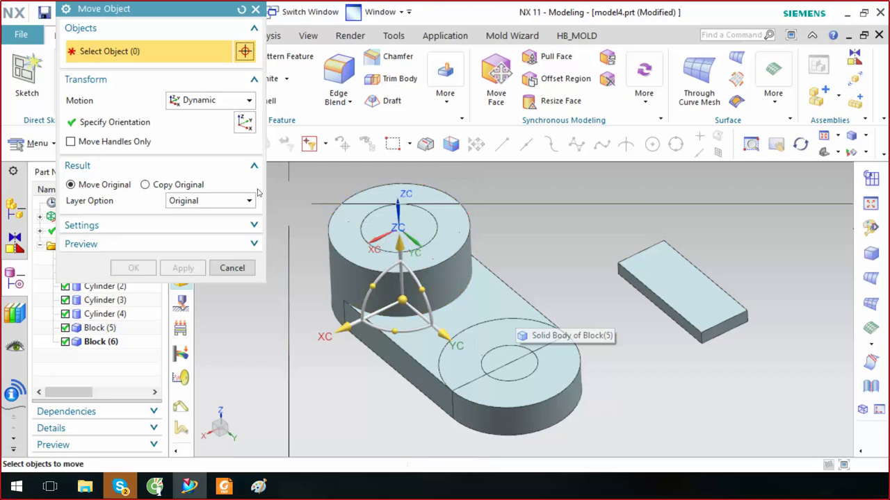
left_click(189, 100)
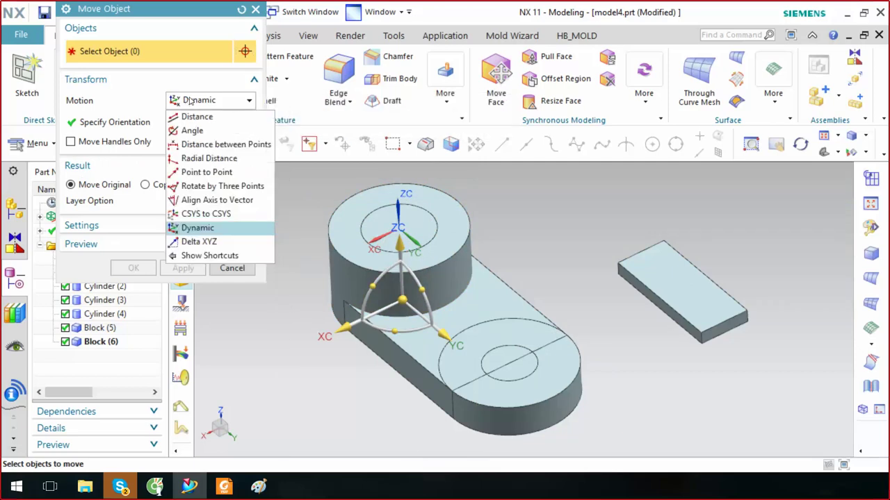
left_click(189, 100)
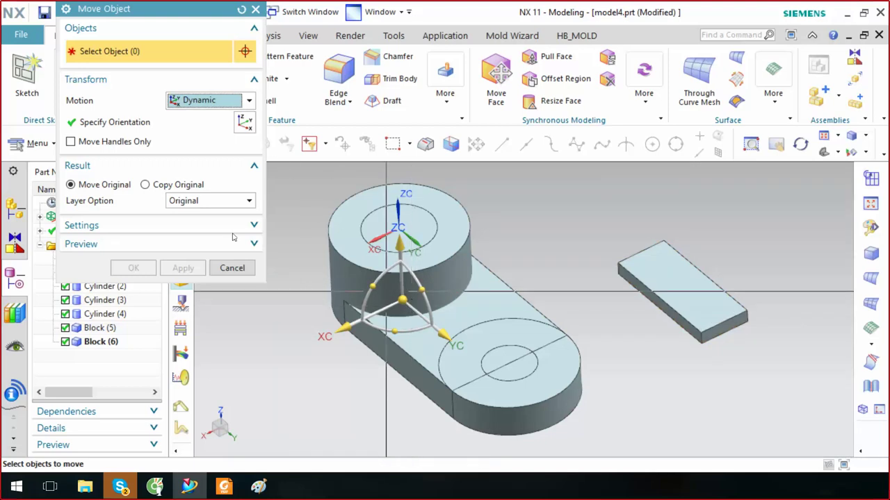
left_click(95, 144)
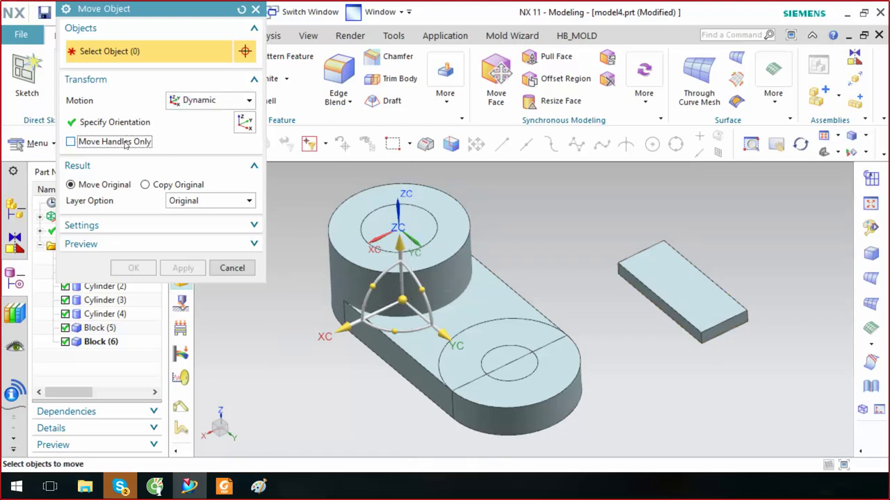
mouse_move(346, 327)
left_mouse_down()
mouse_move(459, 299)
mouse_move(508, 275)
left_mouse_up()
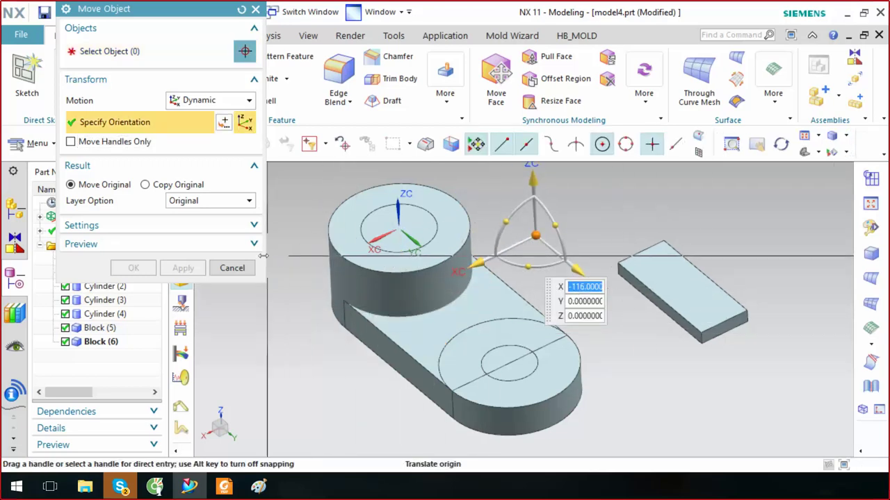
Slide the small block along XC and YC, turn it 90° about vertical, and apply
left_click(136, 53)
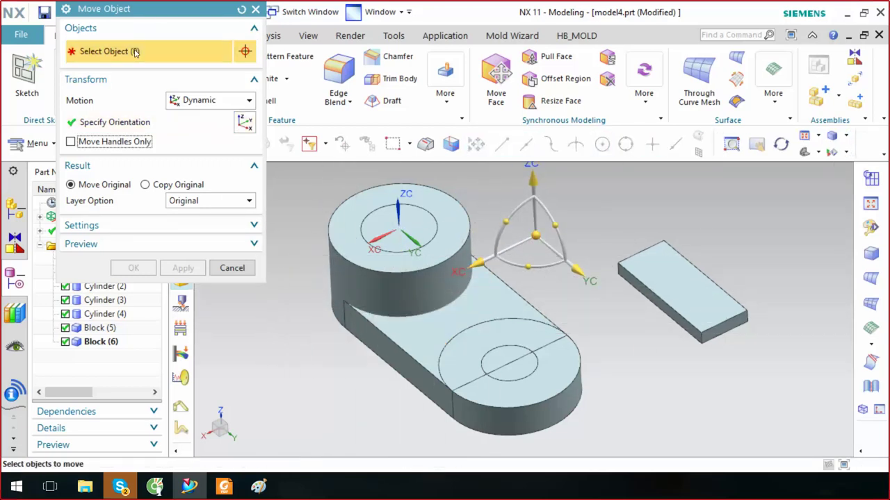
left_click(661, 294)
middle_click_drag(341, 359, 561, 297)
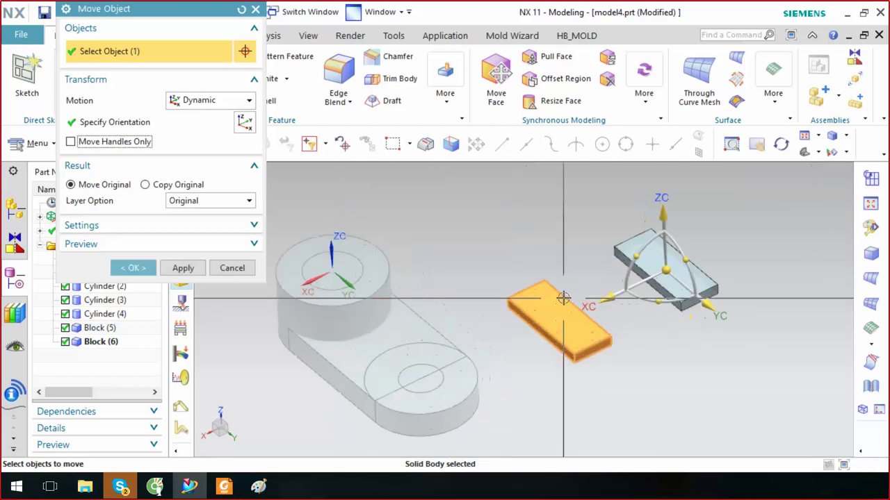
middle_click(578, 319)
left_click_drag(578, 320, 605, 317)
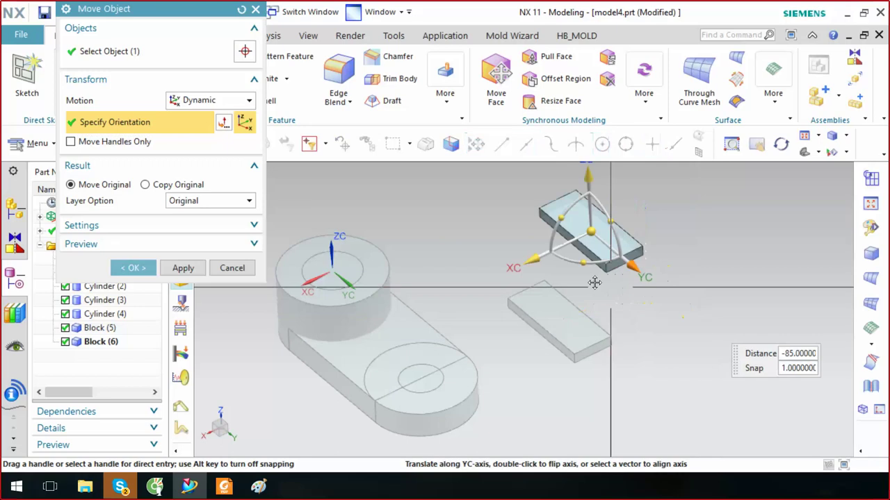
left_click_drag(593, 282, 634, 353)
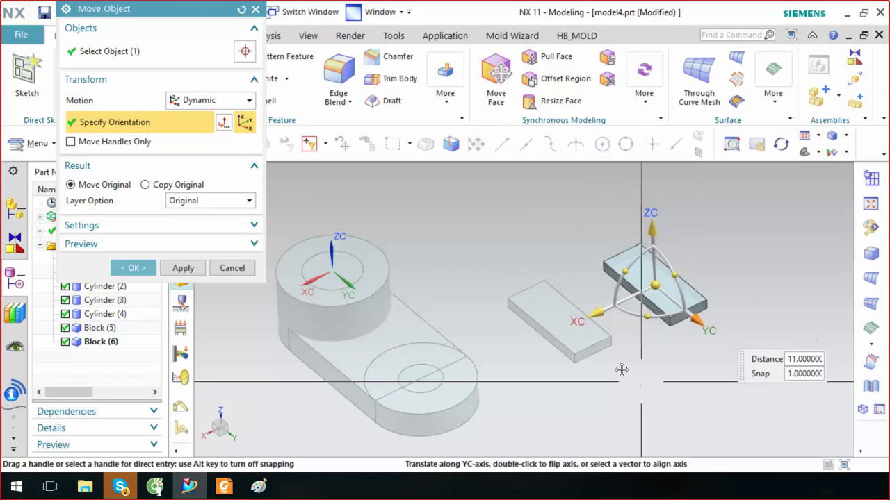
mouse_move(634, 353)
left_mouse_down()
mouse_move(629, 297)
mouse_move(682, 265)
left_mouse_up()
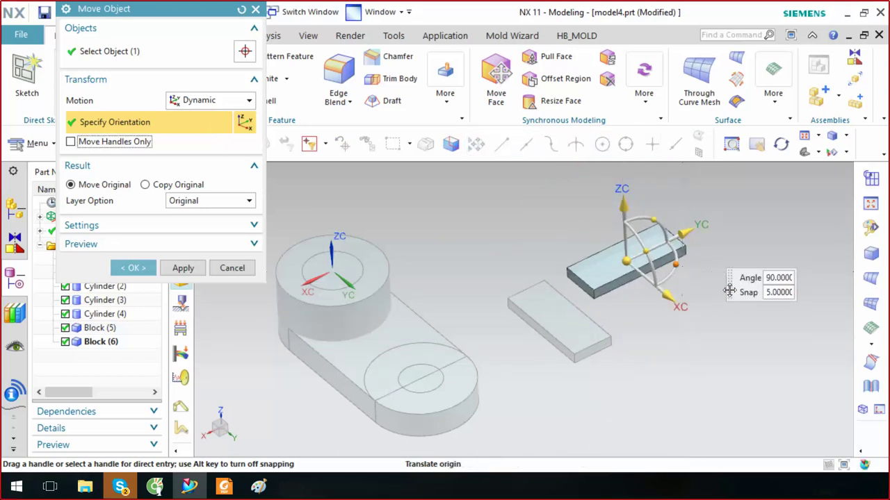
left_click(626, 261)
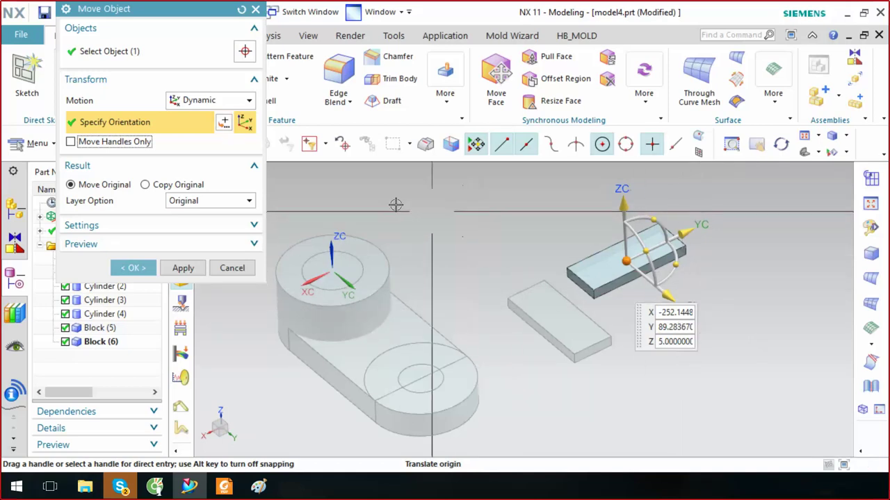
left_click(183, 268)
Reselect the thin block and slide it further right along X, clear of the bracket
left_click(622, 253)
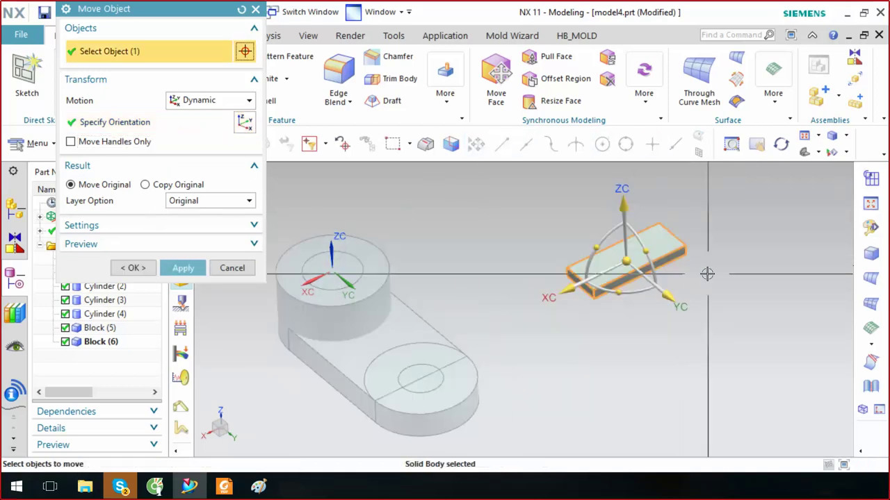
left_click_drag(564, 291, 540, 307)
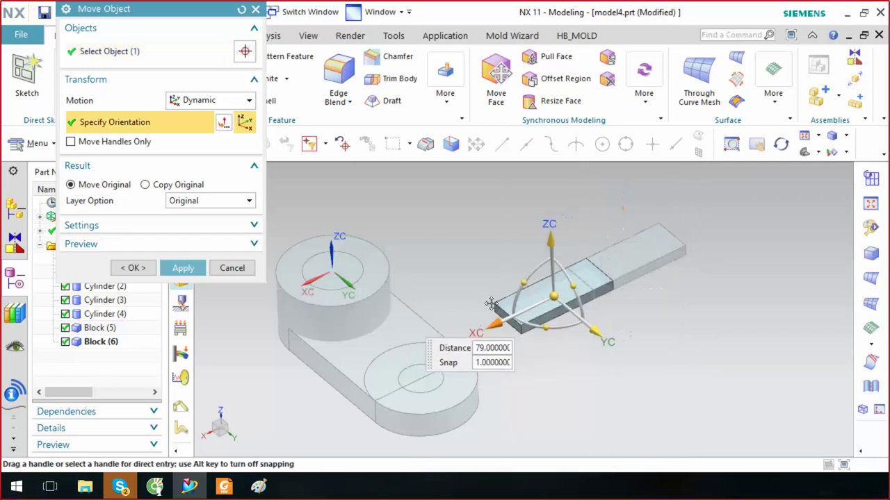
left_click(586, 280)
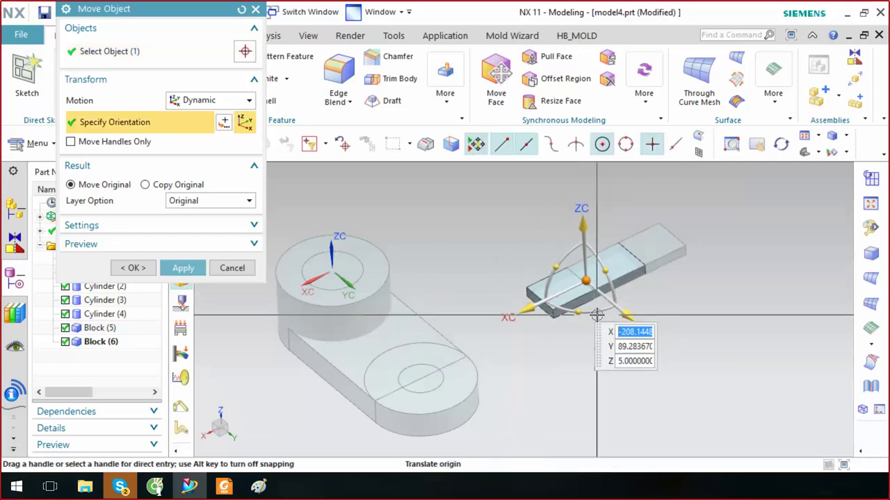
left_click_drag(529, 309, 571, 289)
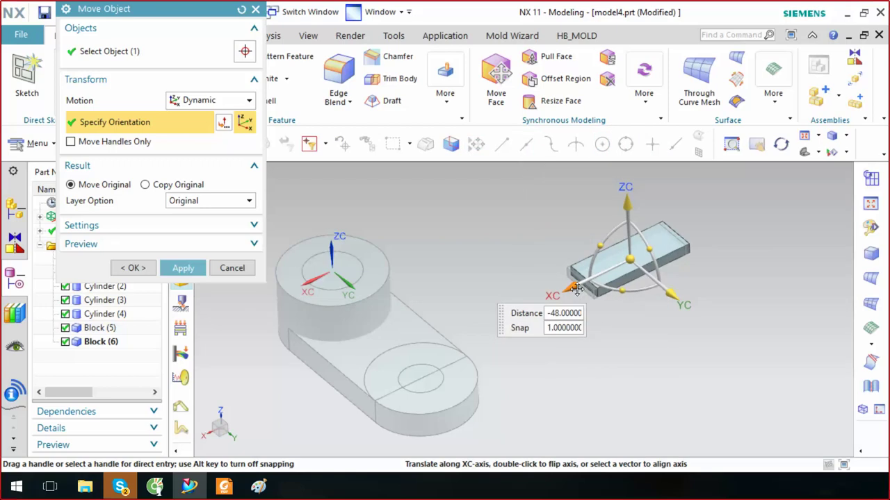
middle_click(487, 226)
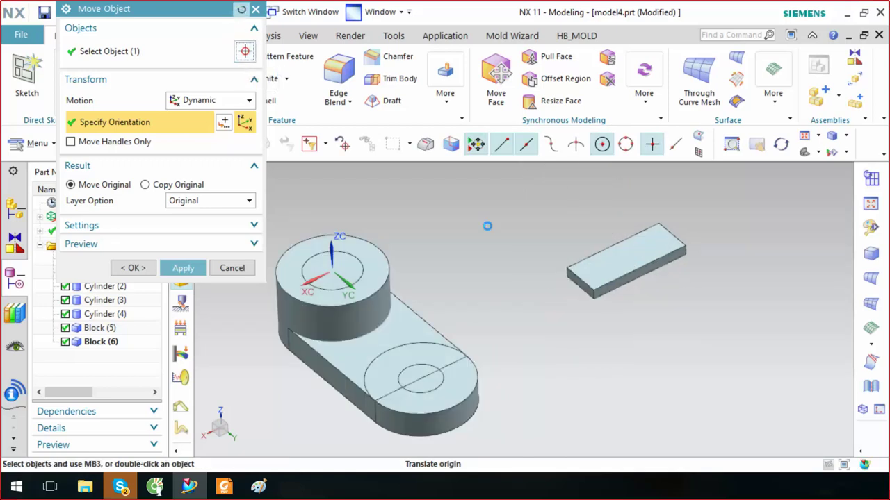
Reselect the thin block with Dynamic motion and enable Move Handles Only
left_click(615, 266)
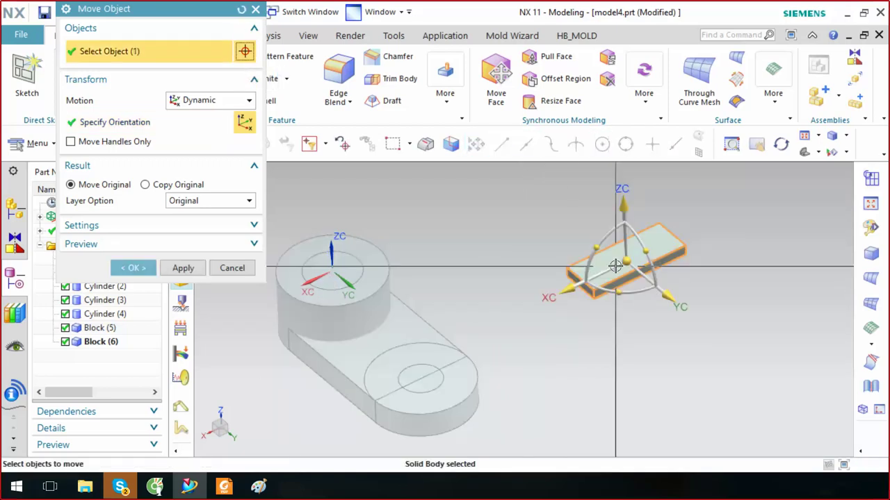
left_click(192, 103)
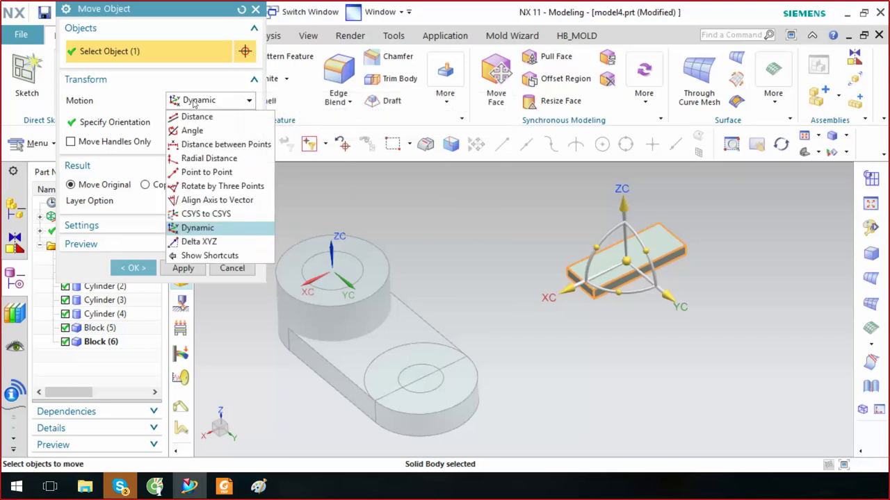
left_click(199, 226)
left_click(103, 142)
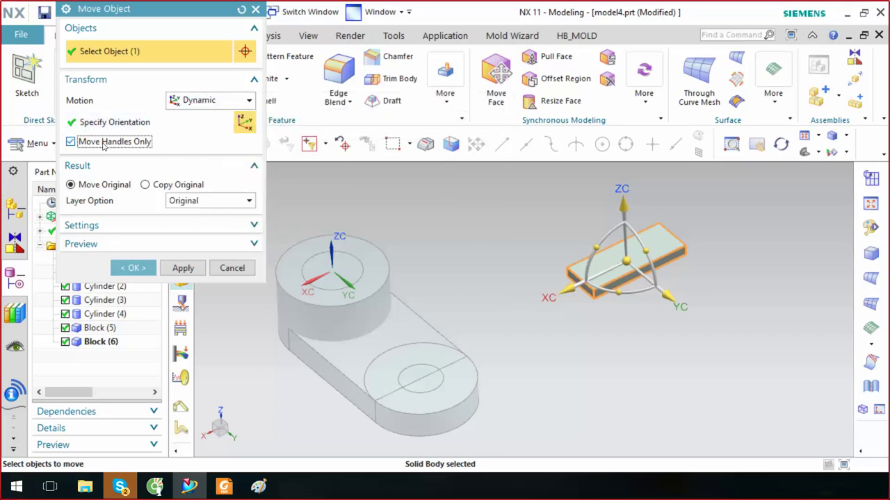
Place the move handle at the slab's top-face centre (-252.14, 89.28, 10) using Between Two Points
left_click_drag(556, 311, 458, 248)
left_click_drag(578, 351, 517, 275)
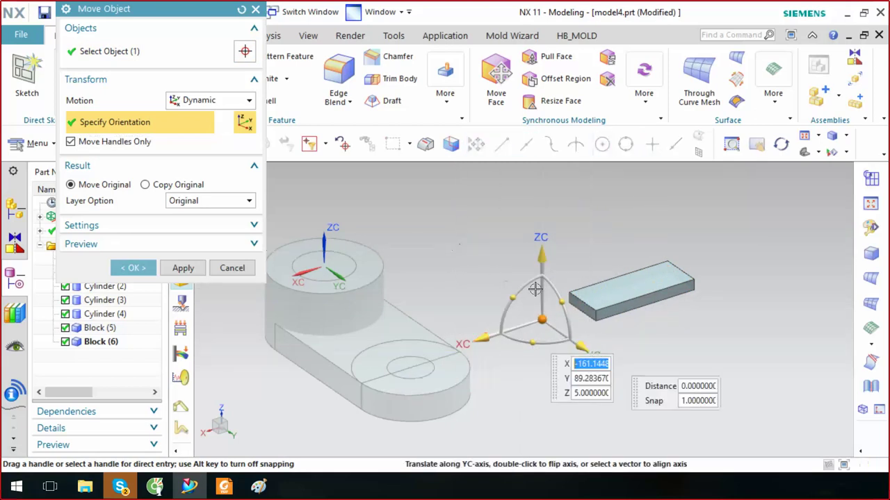
left_click_drag(463, 266, 513, 335)
mouse_move(512, 335)
middle_mouse_down()
mouse_move(703, 310)
mouse_move(699, 364)
middle_mouse_up()
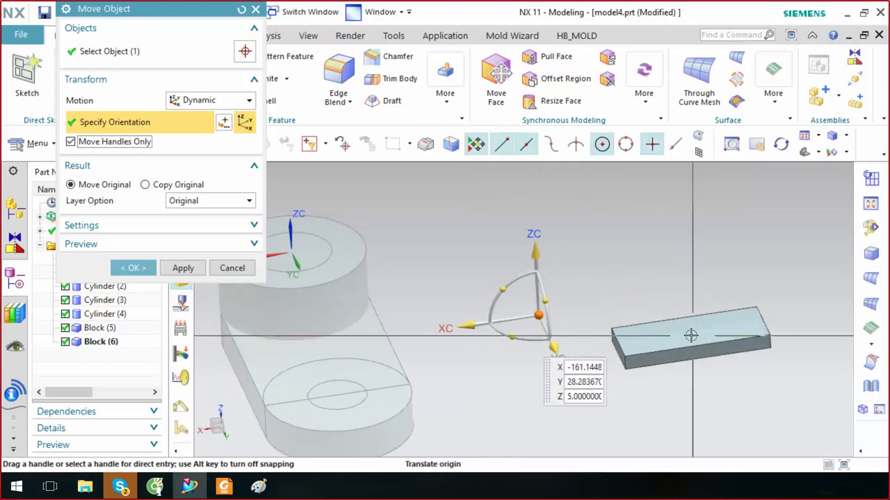
left_click(224, 123)
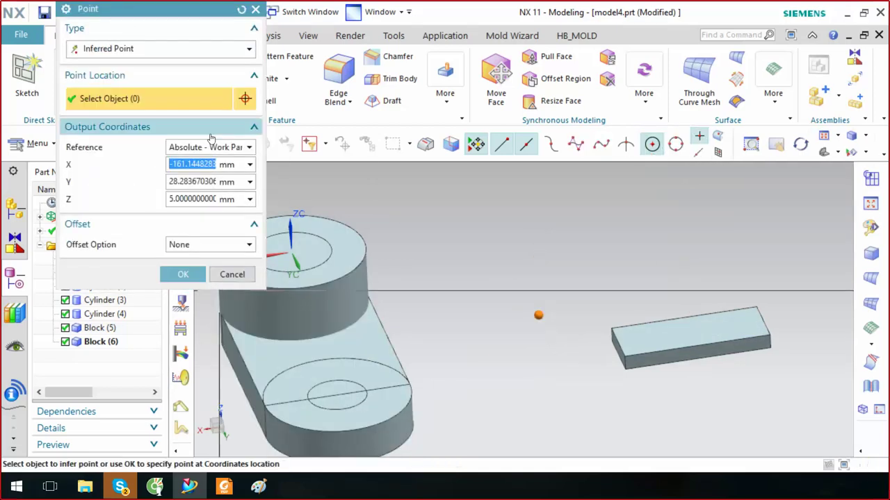
left_click(174, 50)
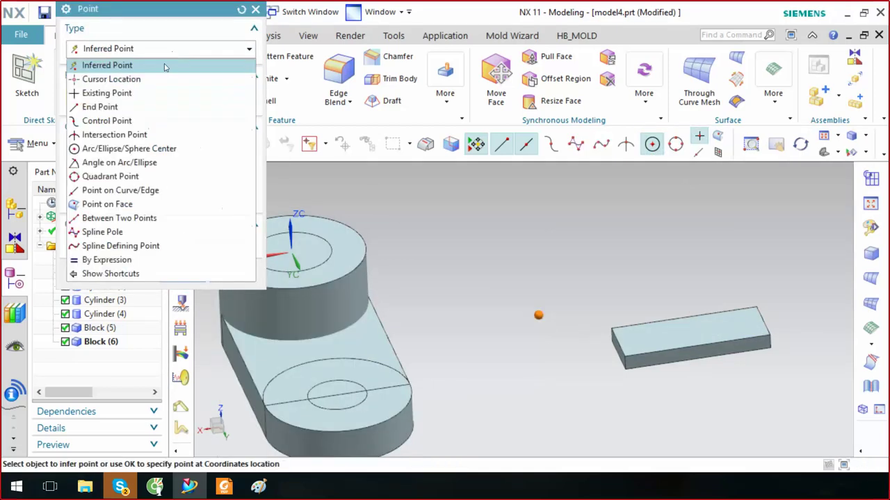
left_click(117, 221)
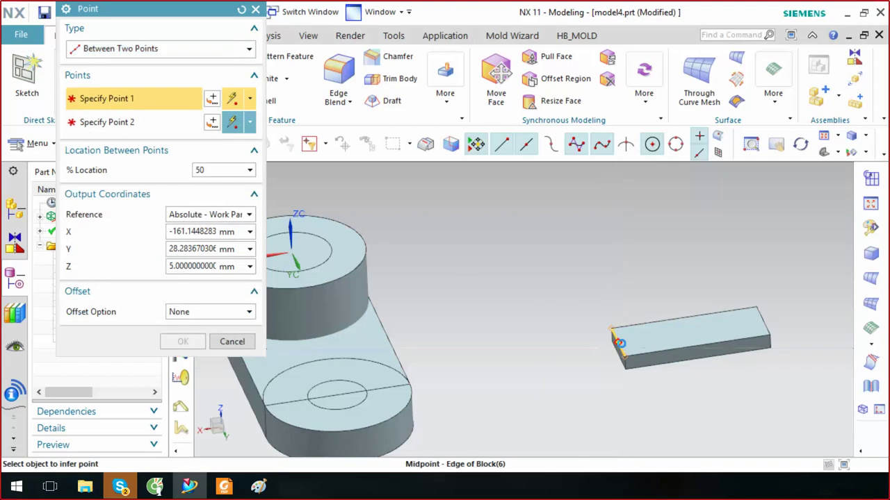
left_click(617, 340)
left_click(765, 314)
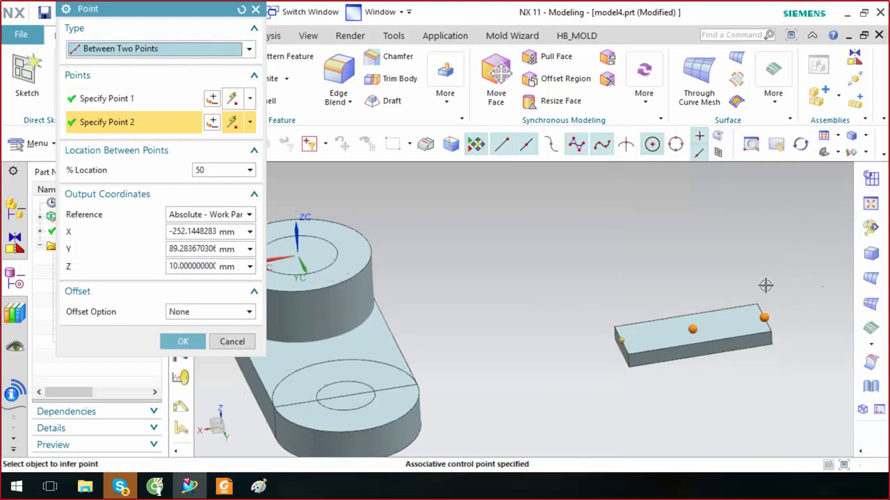
left_click(183, 341)
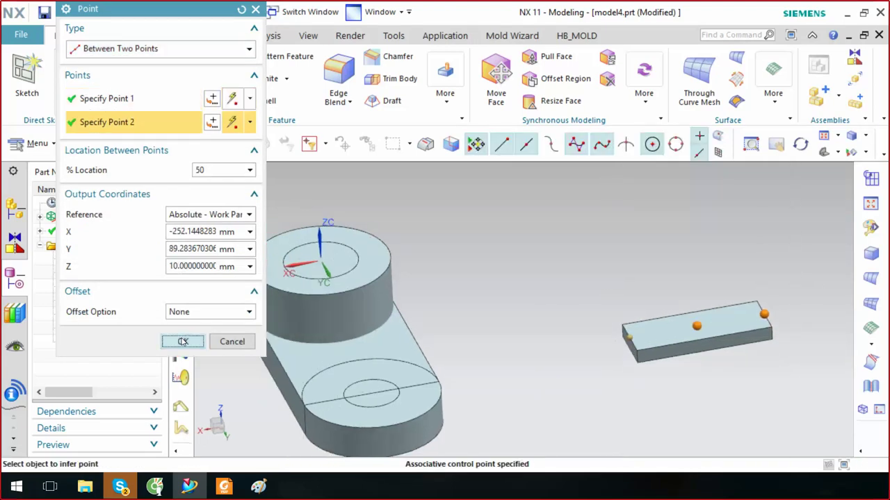
middle_click_drag(676, 285, 407, 262)
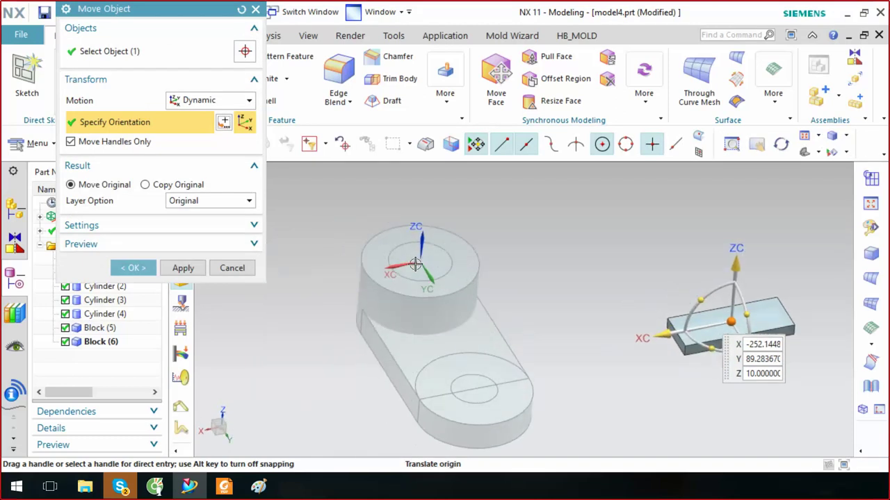
Untick Move Handles Only and snap the thin block onto the boss top centre (0, 0, 65)
left_click(97, 143)
middle_click_drag(487, 299, 510, 308)
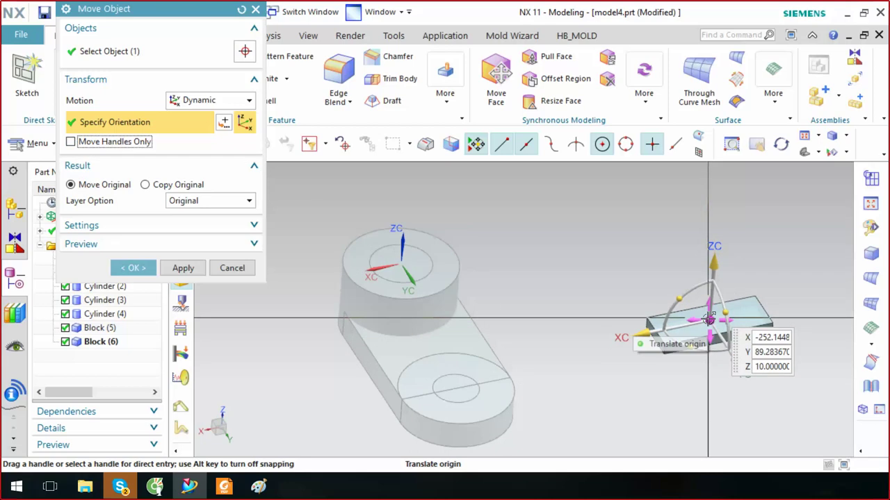
left_click(708, 319)
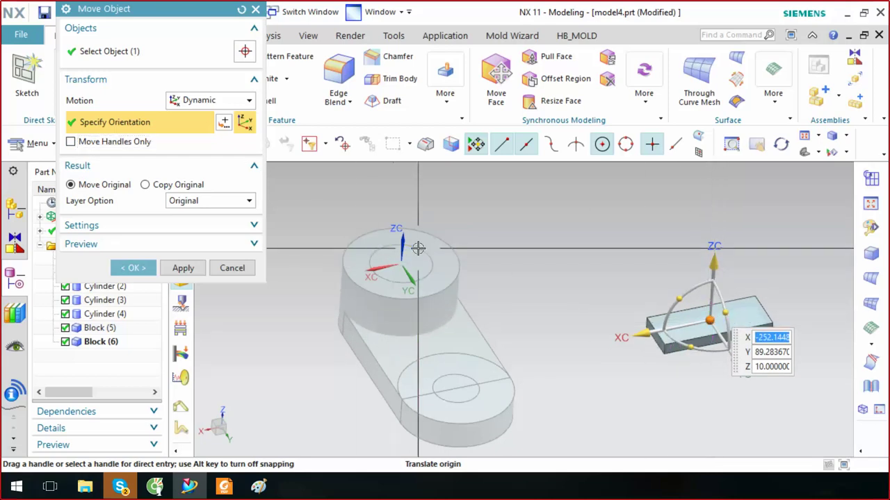
left_click(418, 249)
mouse_move(418, 248)
middle_mouse_down()
mouse_move(612, 261)
mouse_move(709, 243)
mouse_move(498, 213)
mouse_move(479, 229)
middle_mouse_up()
scroll(709, 243, "up", 1)
scroll(709, 243, "up", 2)
left_click(169, 268)
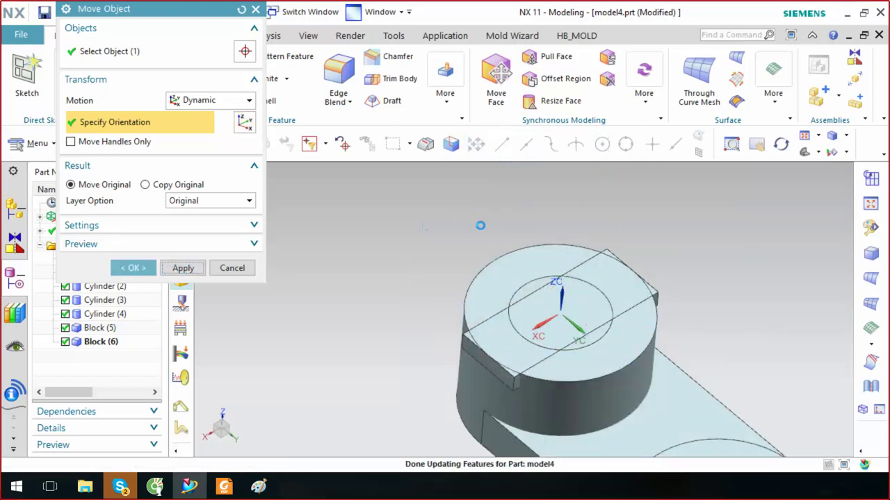
scroll(486, 223, "down", 3)
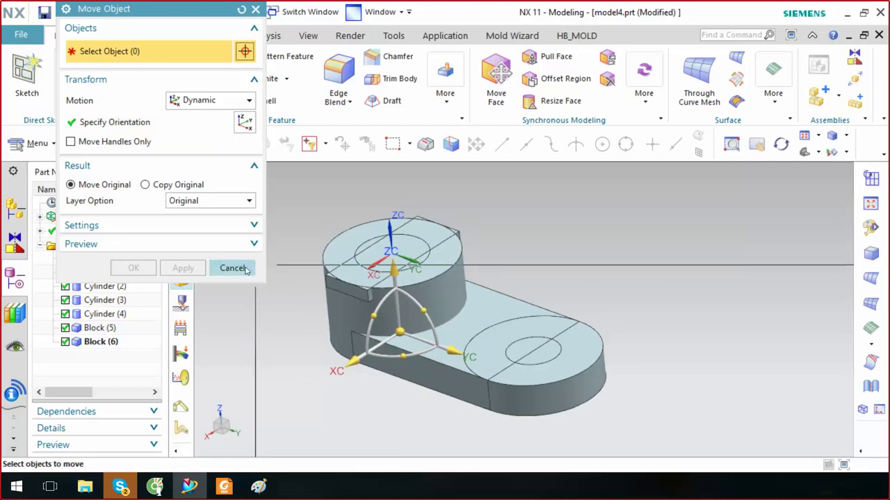
left_click(233, 268)
middle_click_drag(593, 253, 605, 248)
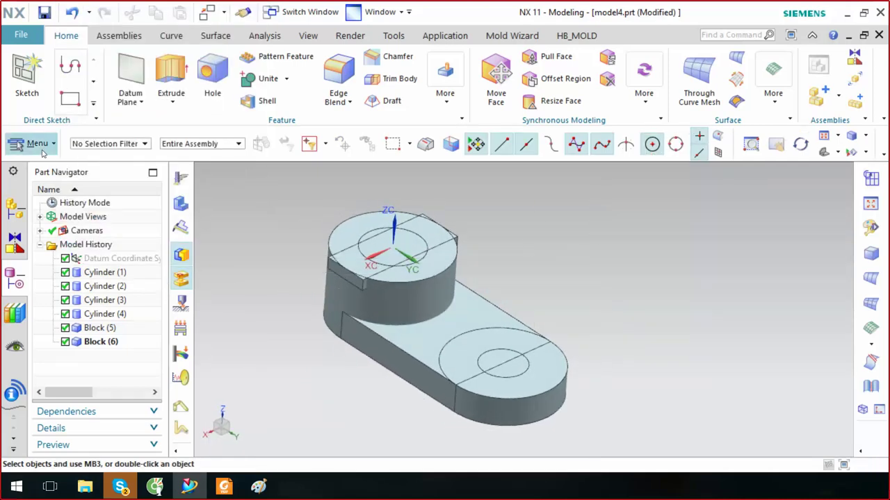
Start a new block with B and minimise the Foxit drawing after reading the keyway dimensions
key("b")
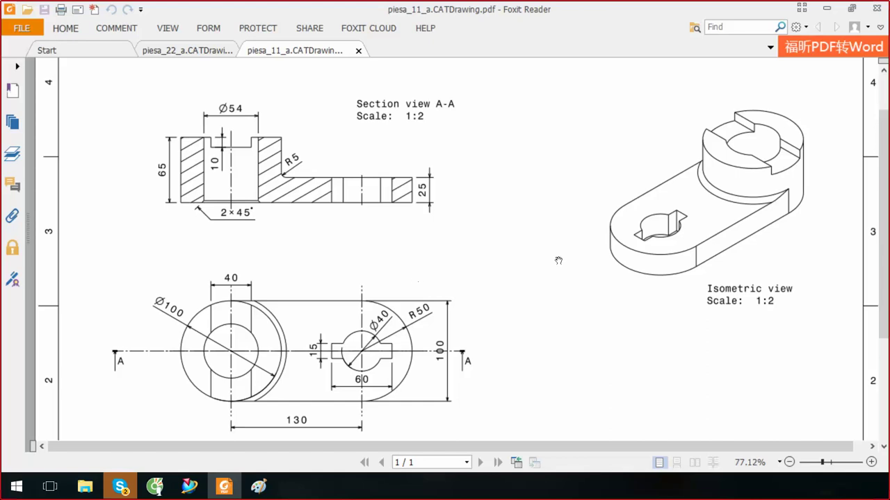
left_click(822, 9)
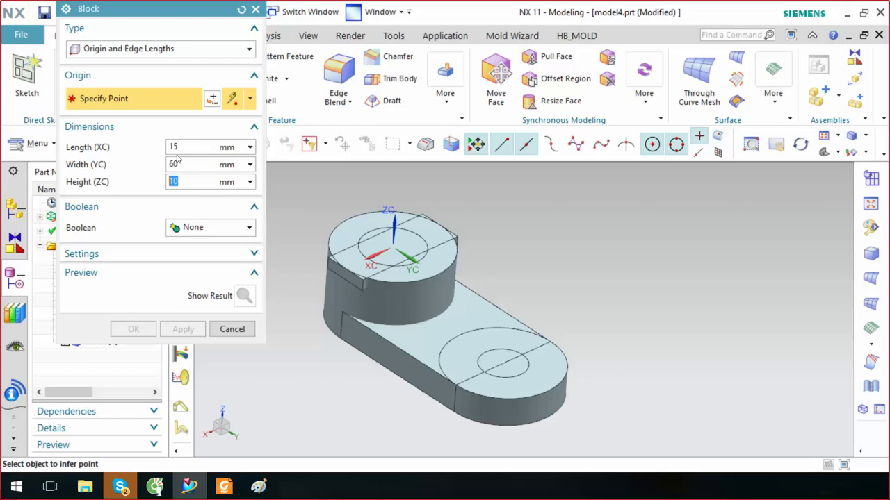
Create the 15 × 60 × 25 mm Block (7) and select it for Move Object
key("Tab")
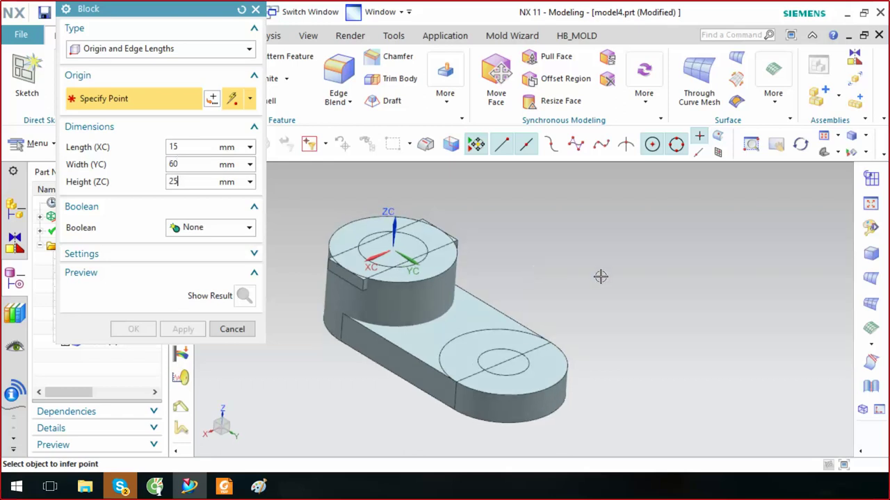
left_click(130, 331)
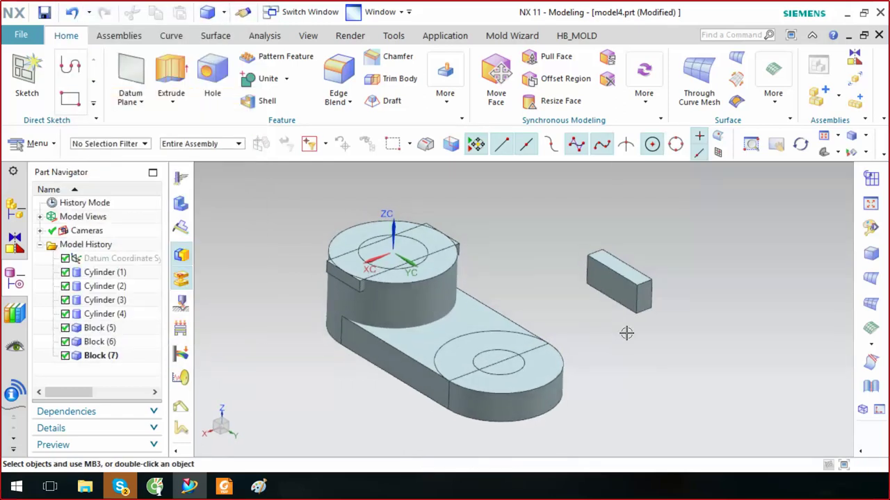
scroll(645, 280, "up", 3)
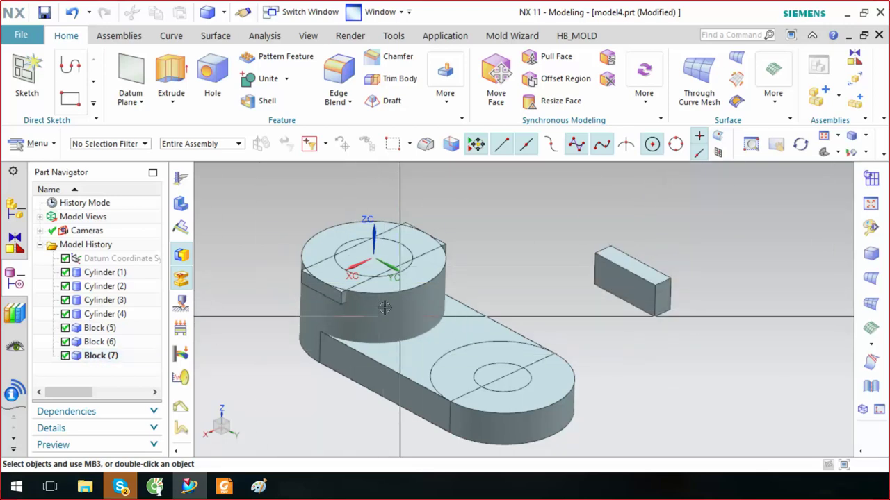
left_click(373, 254)
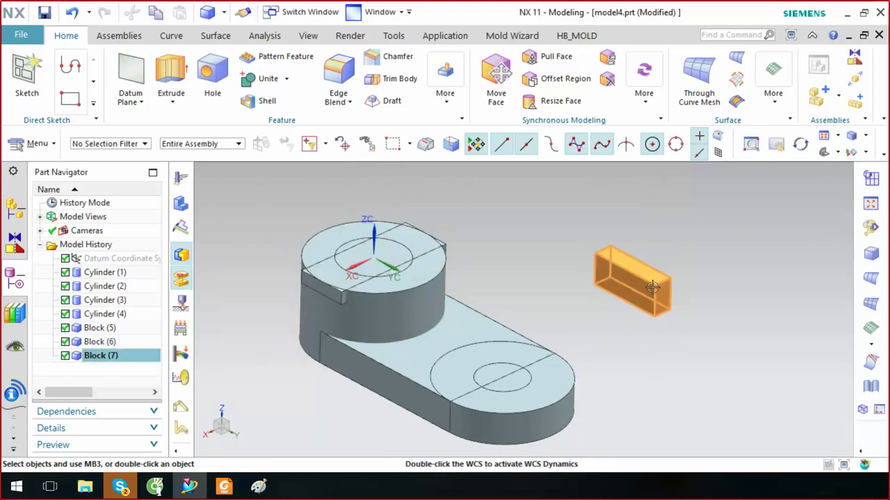
double_click(646, 285)
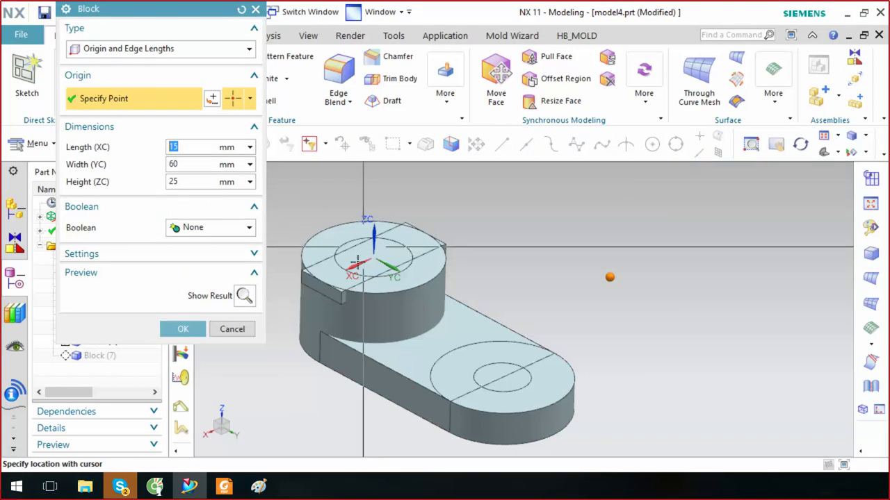
left_click(183, 329)
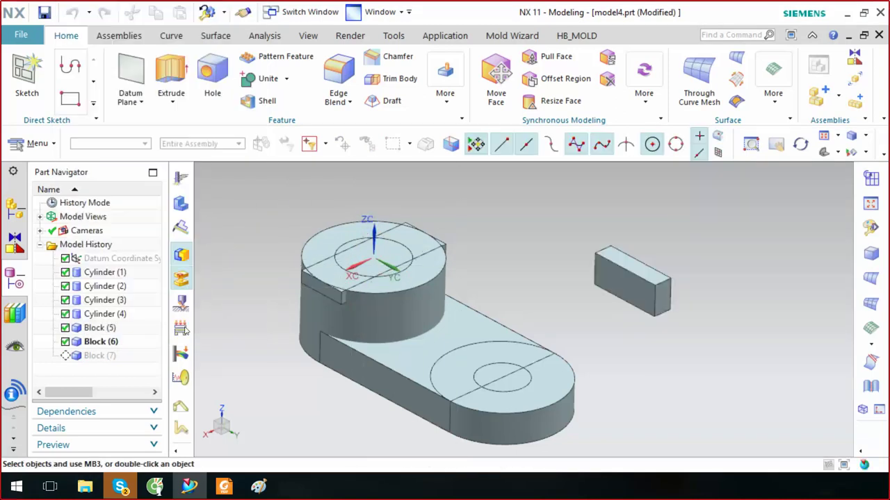
double_click(654, 285)
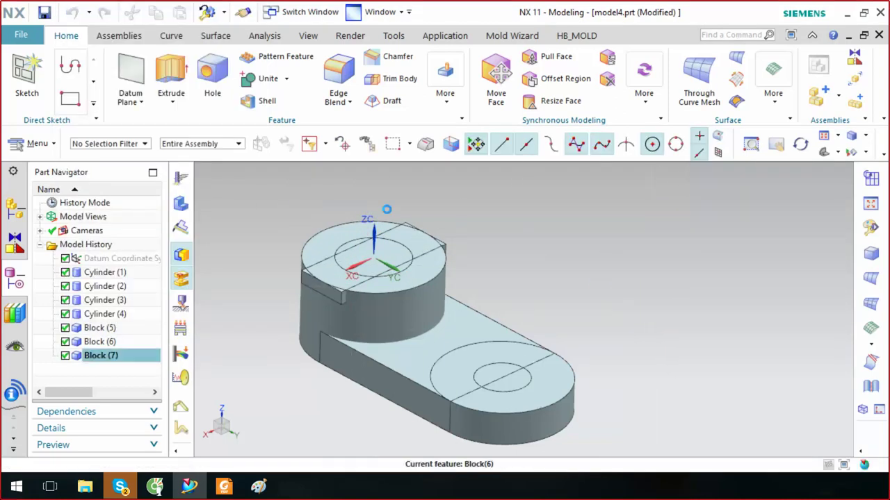
left_click(187, 335)
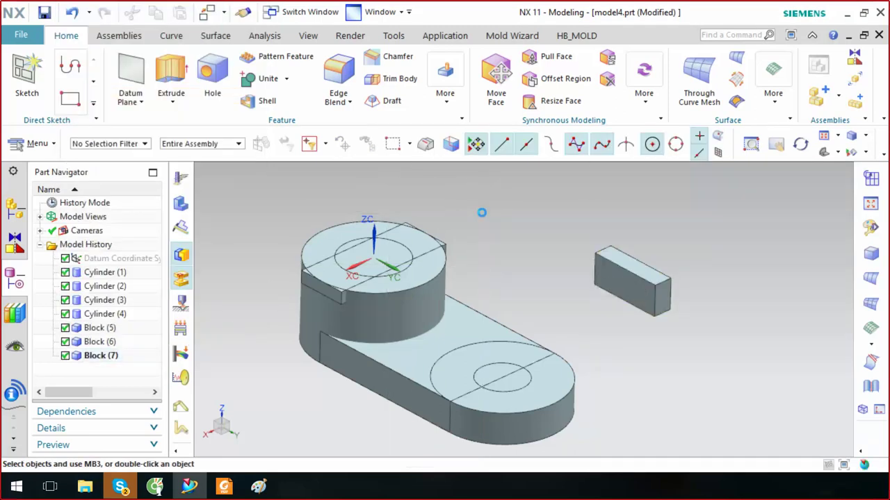
key("ctrl+t")
left_click(632, 285)
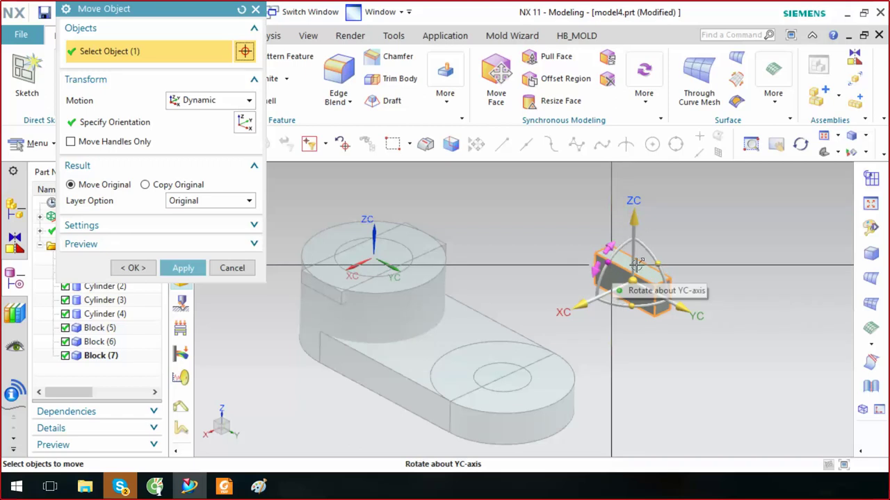
Select the small block for a dynamic move and switch to moving handles only
left_click(579, 307)
left_click(480, 300)
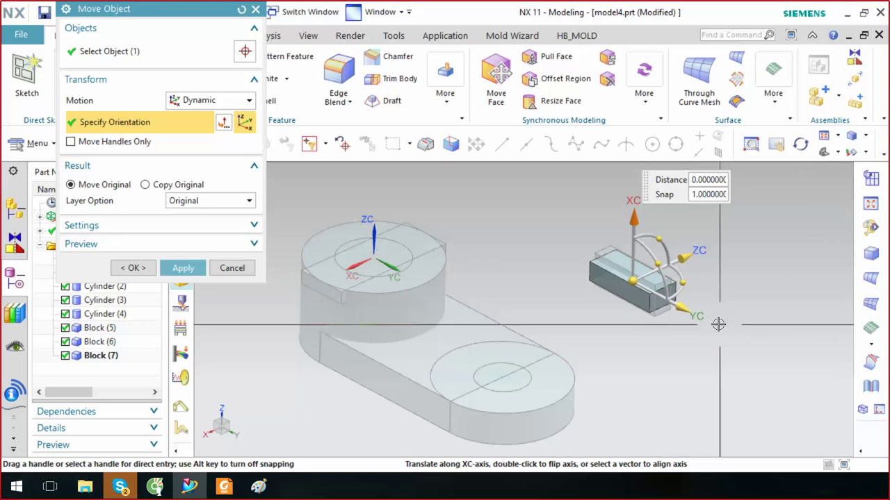
middle_click_drag(696, 379, 664, 309)
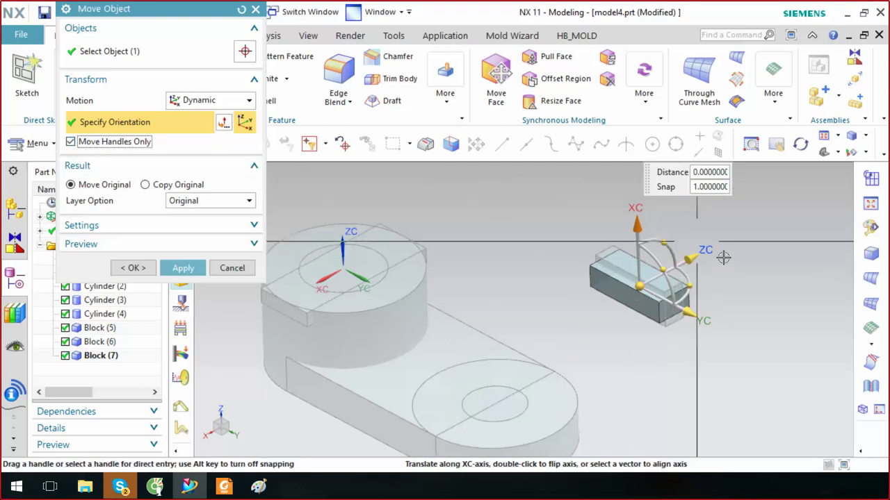
middle_click_drag(426, 181, 746, 271)
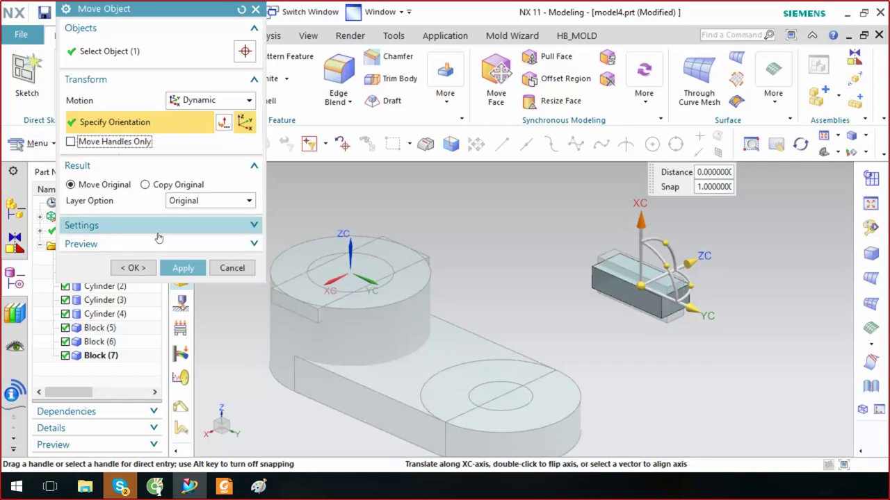
left_click(181, 268)
left_click(678, 277)
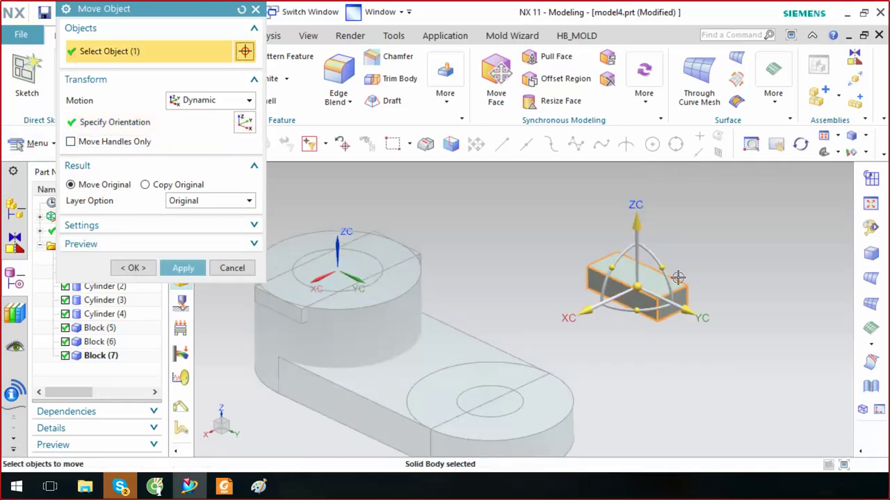
middle_click_drag(678, 278, 157, 146)
left_click(104, 143)
mouse_move(487, 278)
middle_mouse_down()
mouse_move(685, 285)
mouse_move(679, 260)
middle_mouse_up()
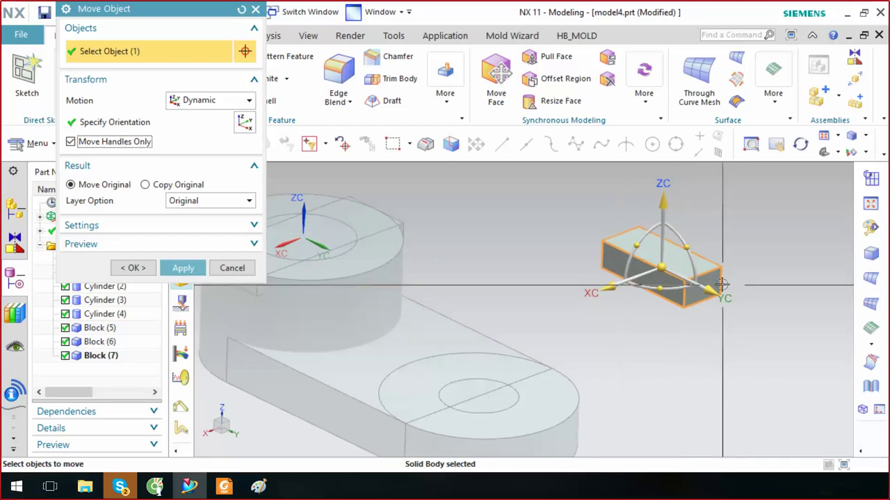
mouse_move(481, 394)
middle_mouse_down()
mouse_move(680, 324)
mouse_move(670, 318)
middle_mouse_up()
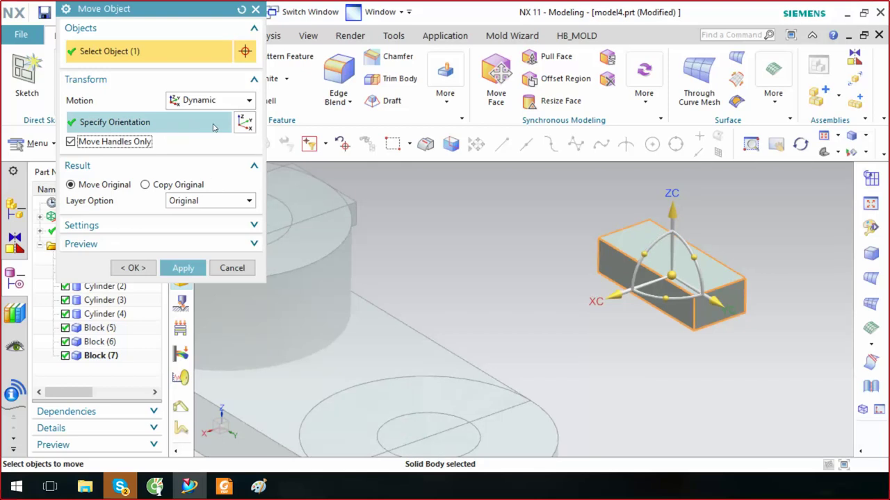
Place the handle at the block's top centre, midway between two top-edge midpoints
left_click(205, 121)
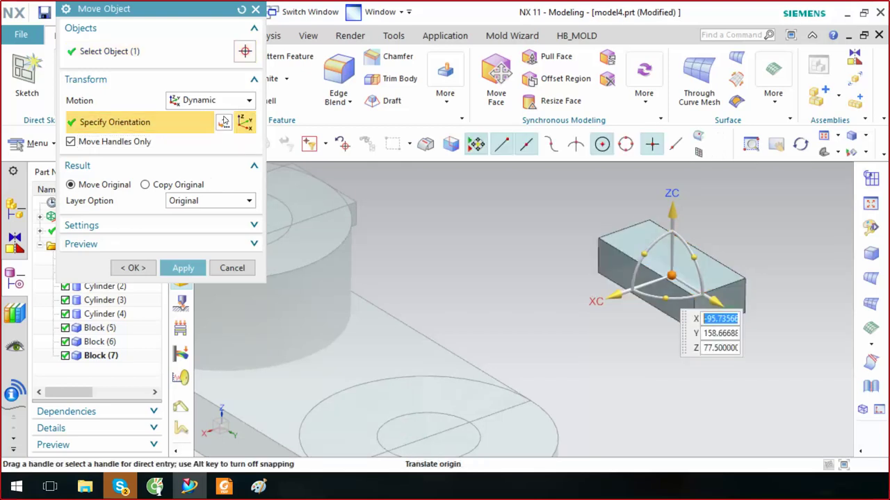
left_click(224, 123)
scroll(630, 239, "up", 3)
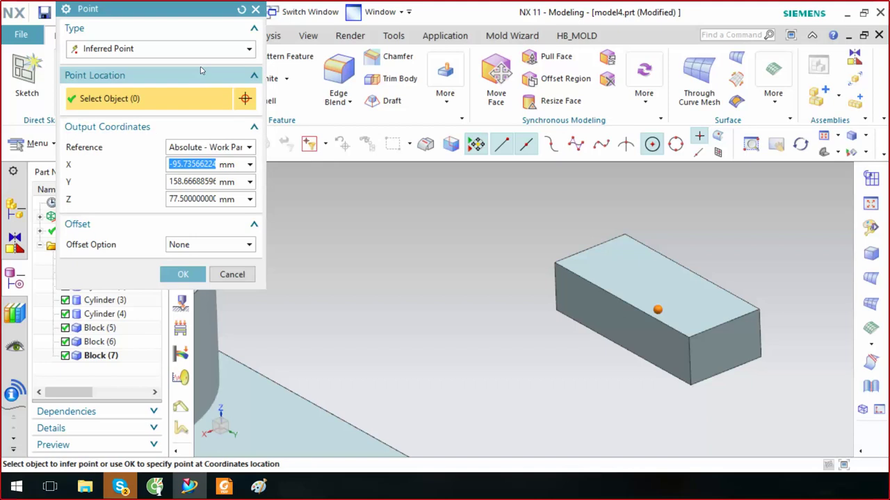
left_click(171, 54)
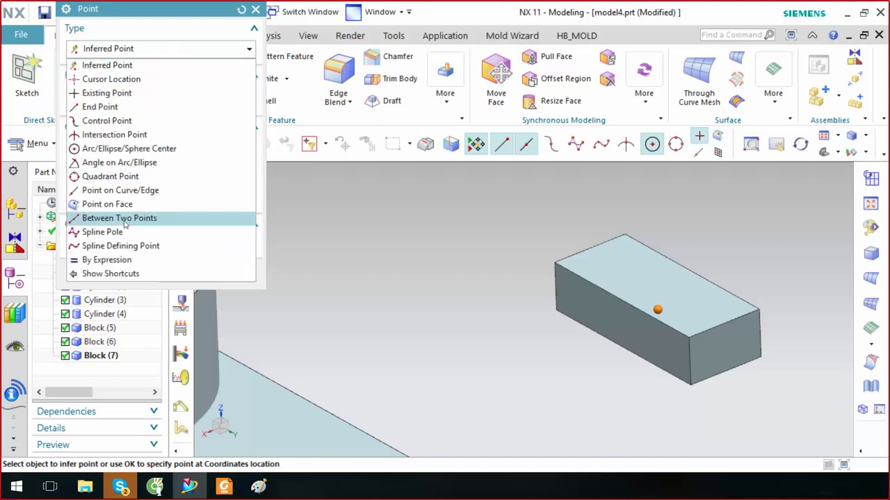
left_click(125, 217)
left_click(588, 247)
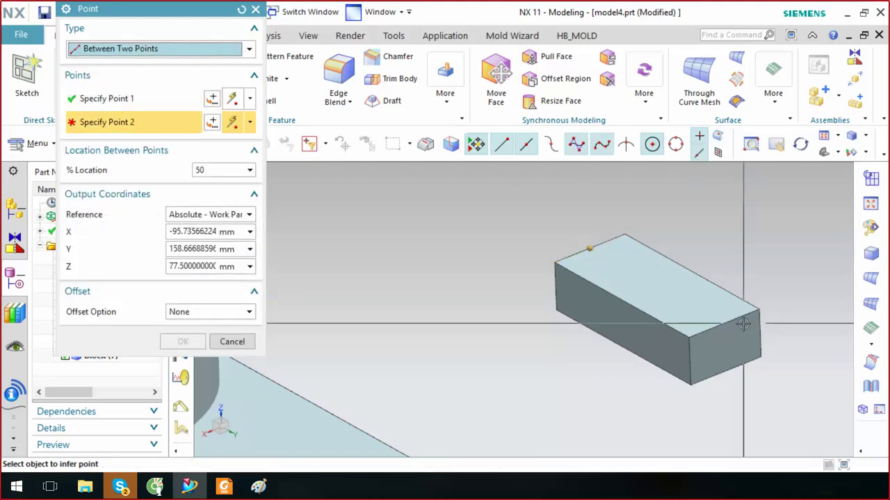
left_click(724, 324)
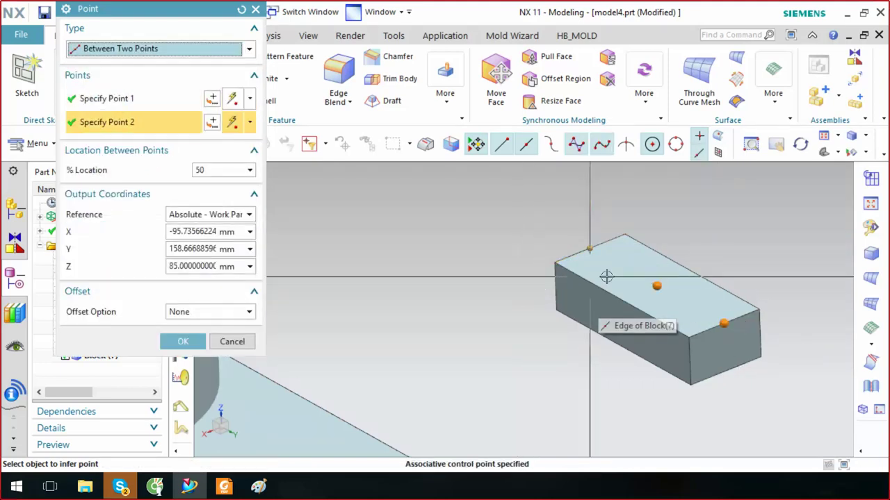
left_click(196, 340)
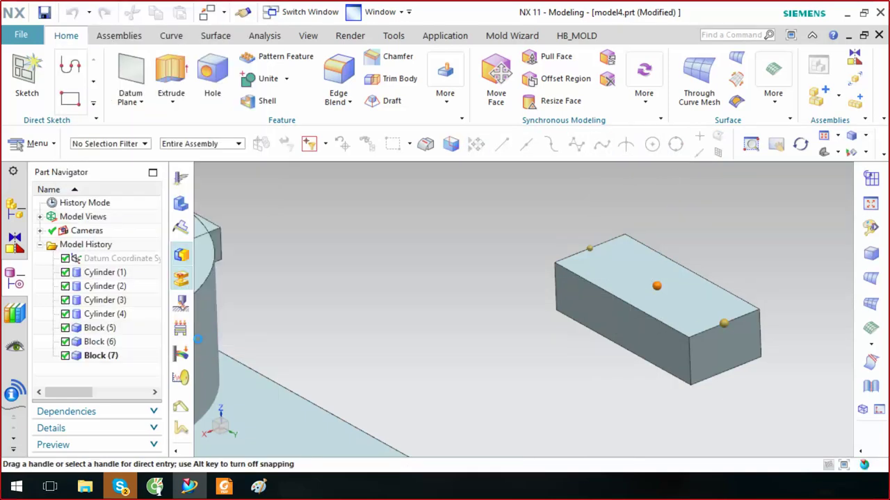
Snap the block onto the pad hole's centre at (0, 130, 25) and confirm
scroll(564, 294, "down", 3)
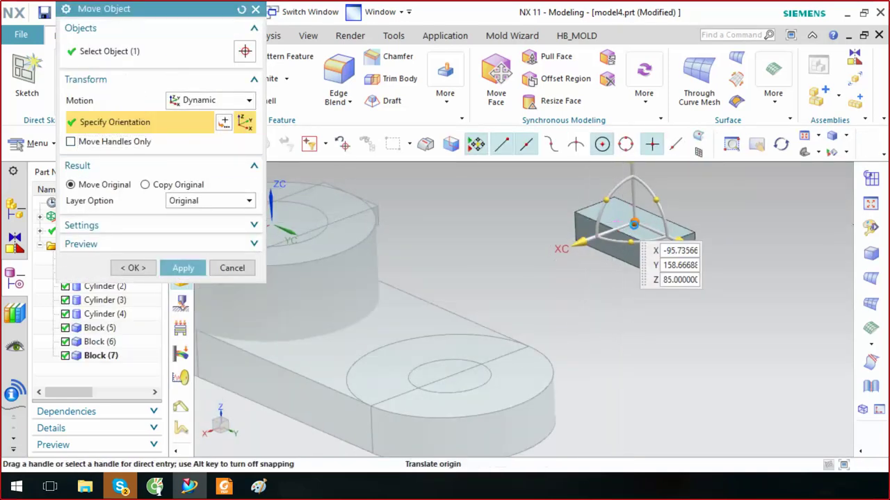
left_click(596, 248)
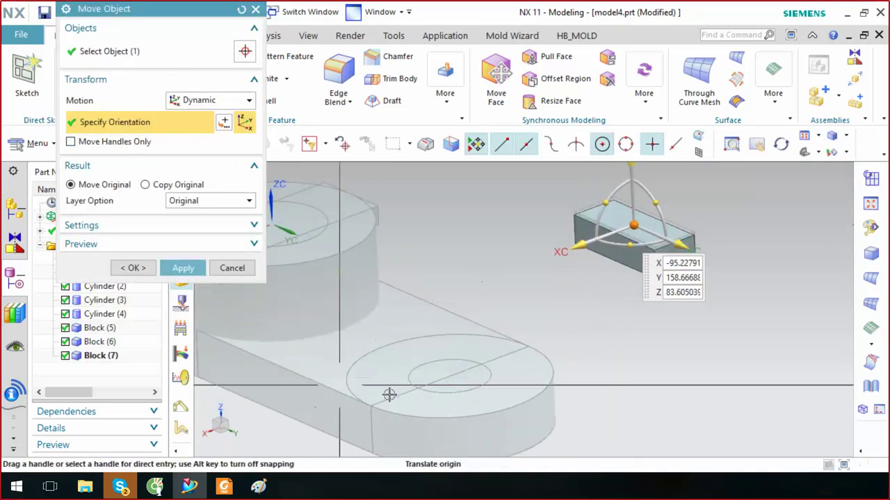
left_click(474, 363)
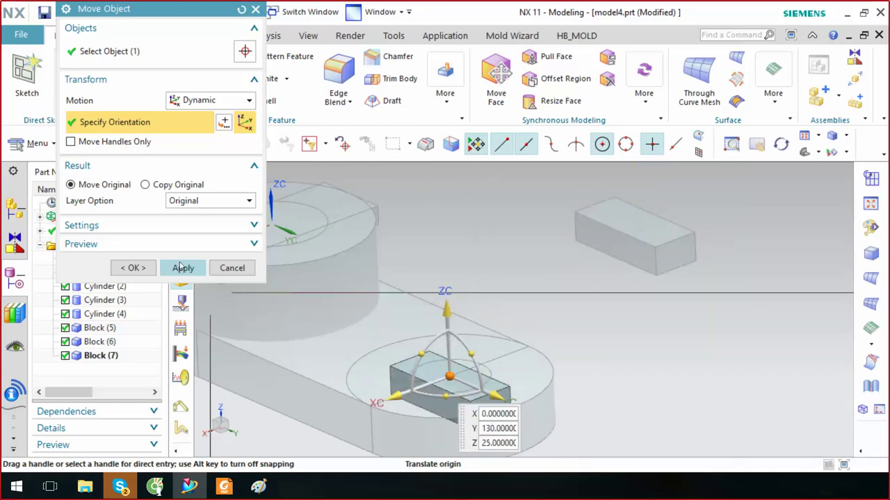
left_click(134, 267)
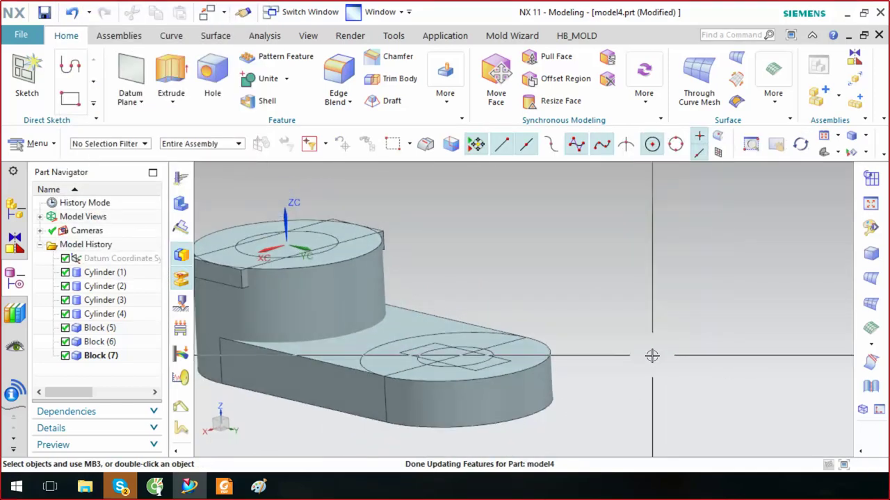
Unite the boss with the base pad and the right round end into Unite (8)
key("Home")
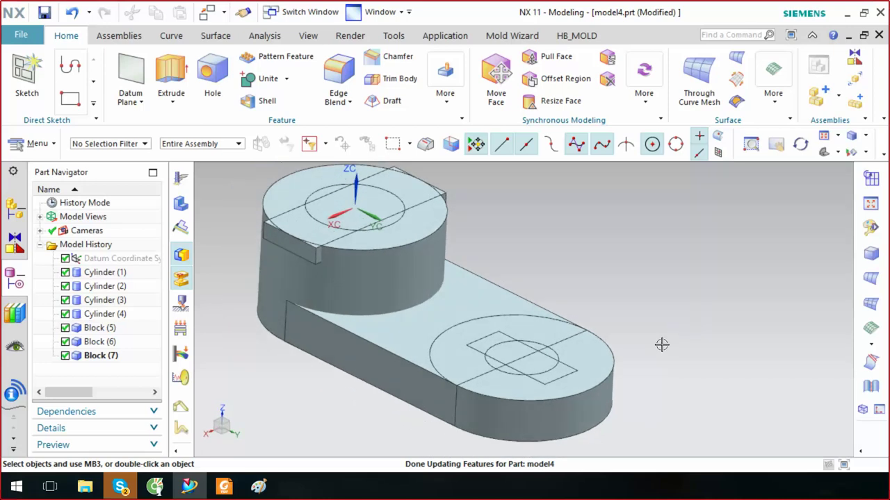
left_click(264, 77)
left_click(362, 278)
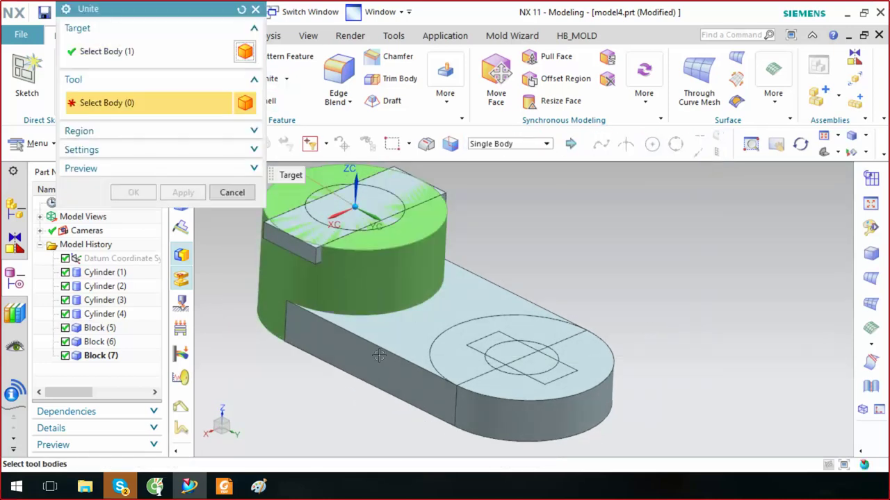
left_click(417, 361)
left_click(573, 433)
middle_click_drag(573, 432, 595, 409)
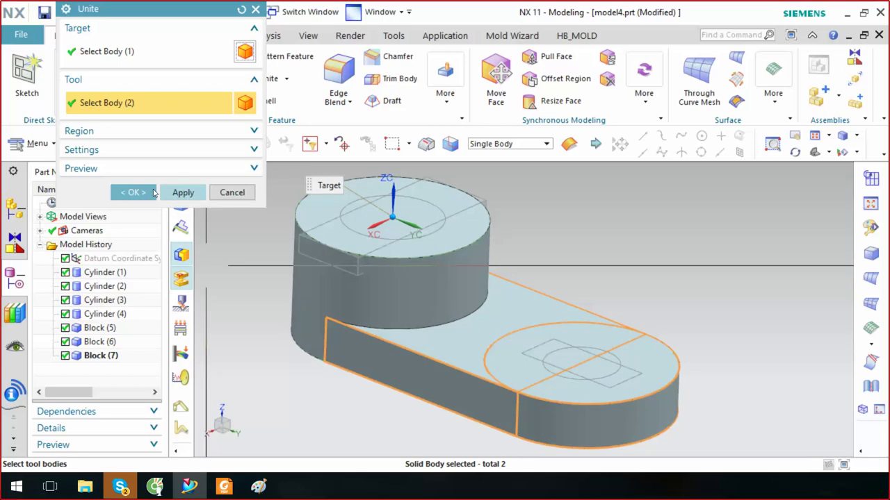
left_click(133, 192)
Start a Subtract with the united bracket as the target body
left_click(213, 99)
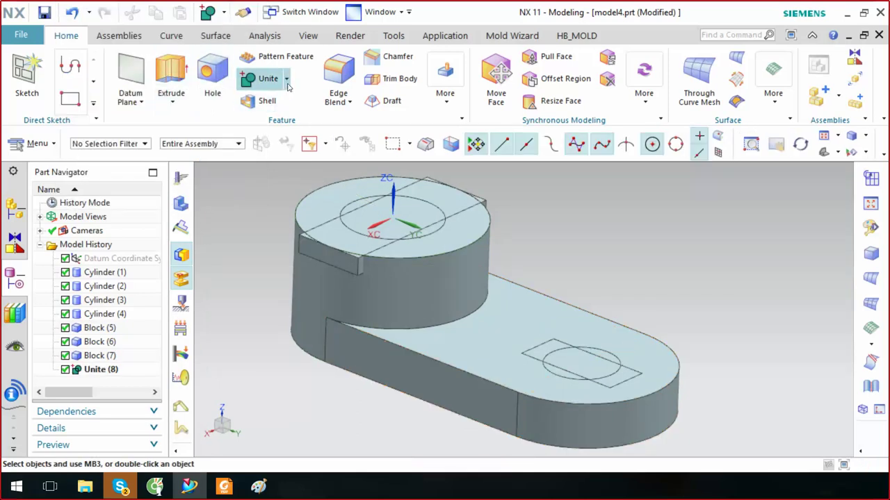
left_click(282, 113)
left_click(445, 343)
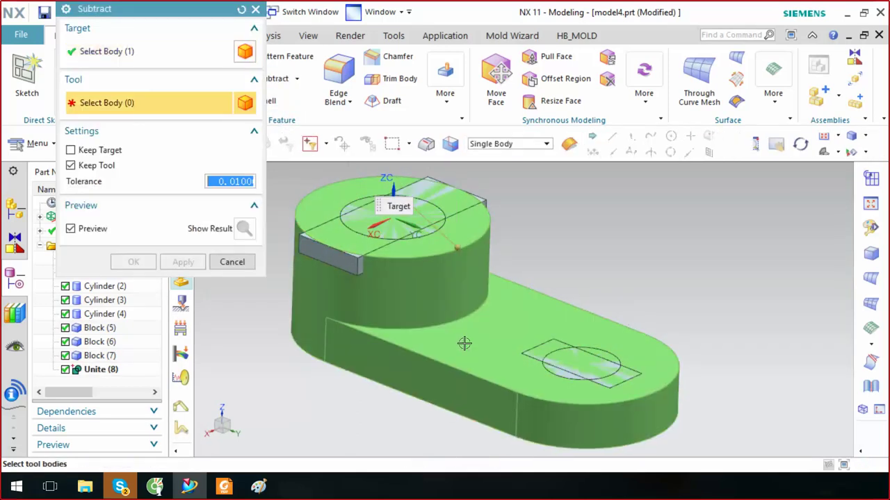
Subtract the two slot blocks and two hole cylinders from the bracket, discarding the tools
left_click(602, 376)
left_click(600, 358)
scroll(324, 271, "up", 2)
left_click(323, 273)
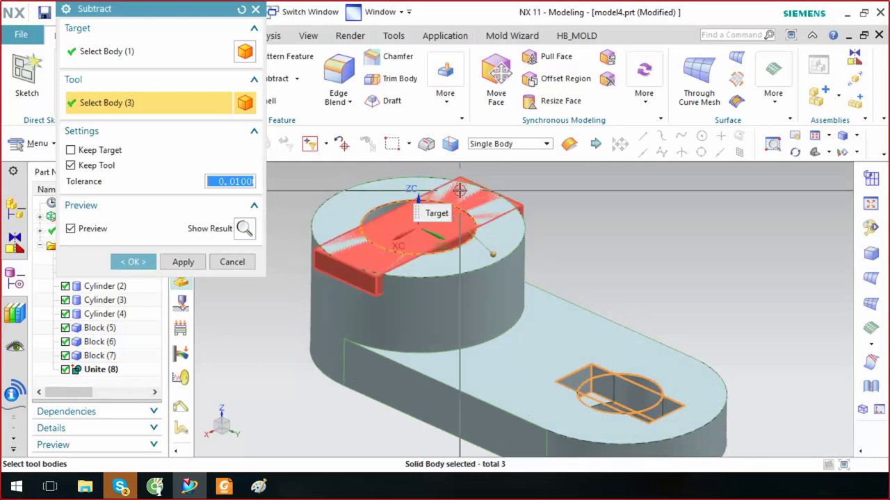
left_click(314, 263)
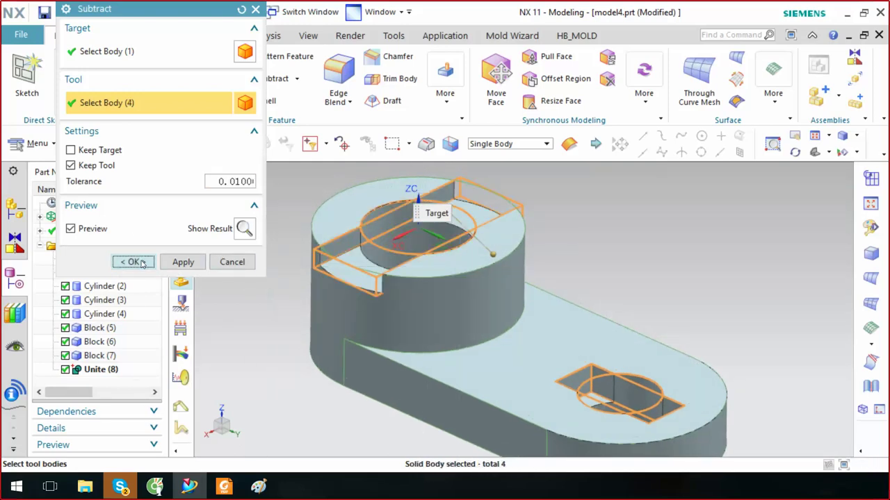
left_click(104, 168)
left_click(133, 262)
mouse_move(487, 292)
middle_mouse_down()
mouse_move(665, 290)
mouse_move(750, 303)
mouse_move(687, 308)
middle_mouse_up()
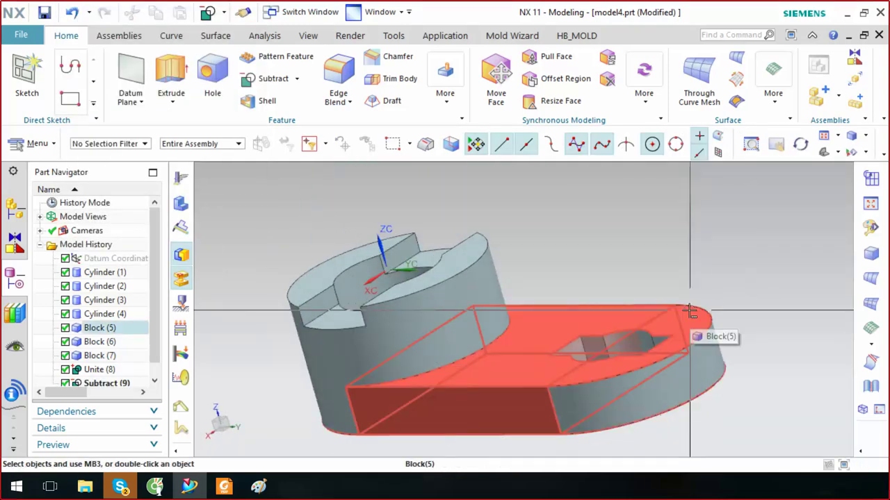
key("Home")
mouse_move(756, 260)
middle_mouse_down()
mouse_move(705, 296)
mouse_move(712, 277)
middle_mouse_up()
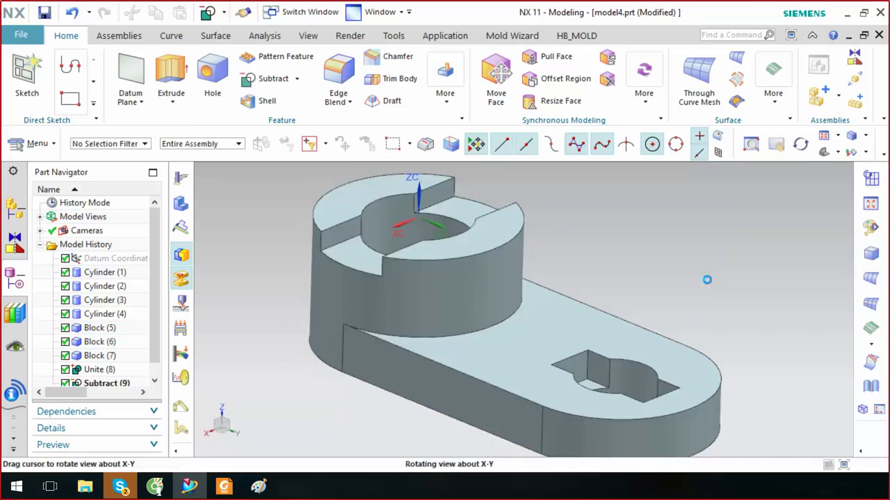
double_click(601, 375)
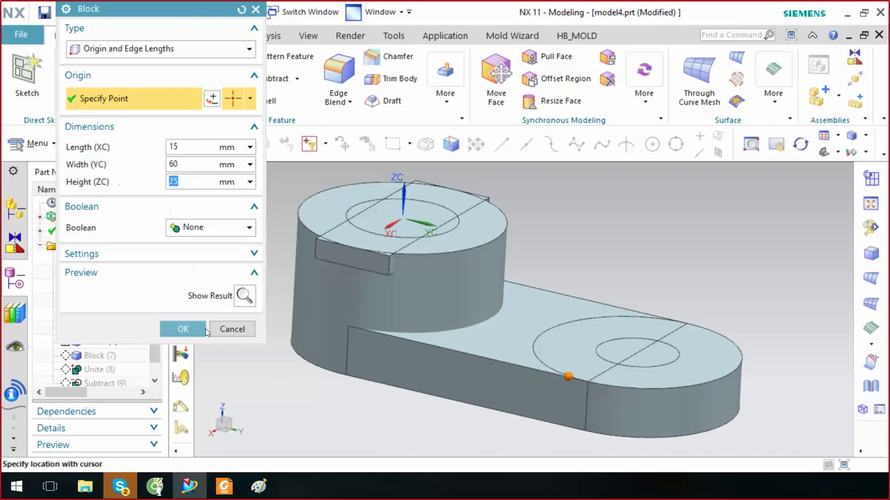
left_click(183, 329)
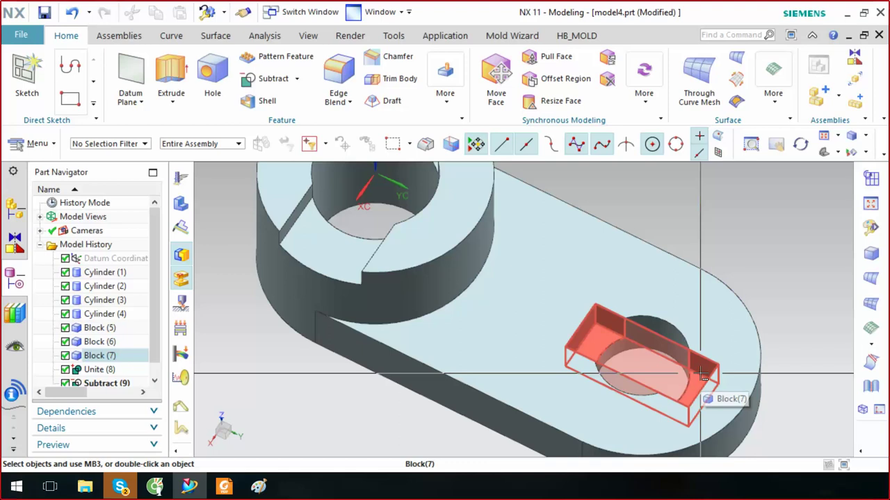
middle_click_drag(514, 390, 576, 344)
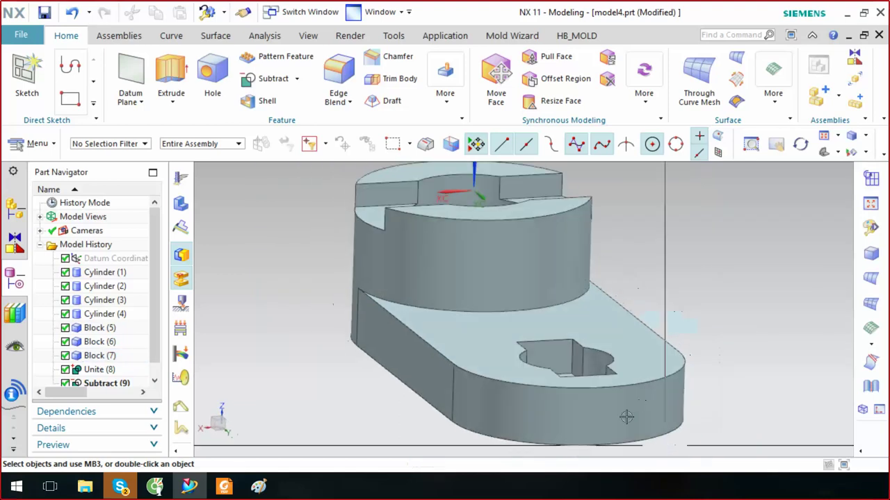
mouse_move(568, 353)
middle_mouse_down()
mouse_move(655, 318)
mouse_move(695, 308)
mouse_move(708, 316)
middle_mouse_up()
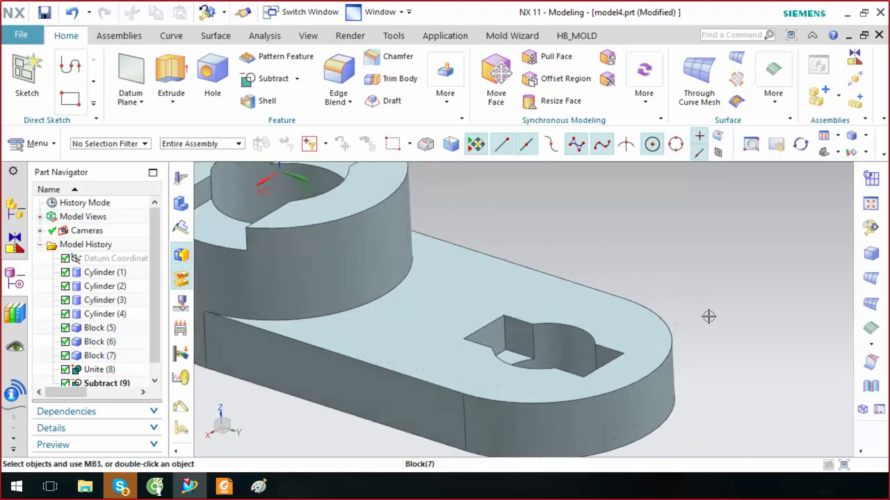
double_click(522, 340)
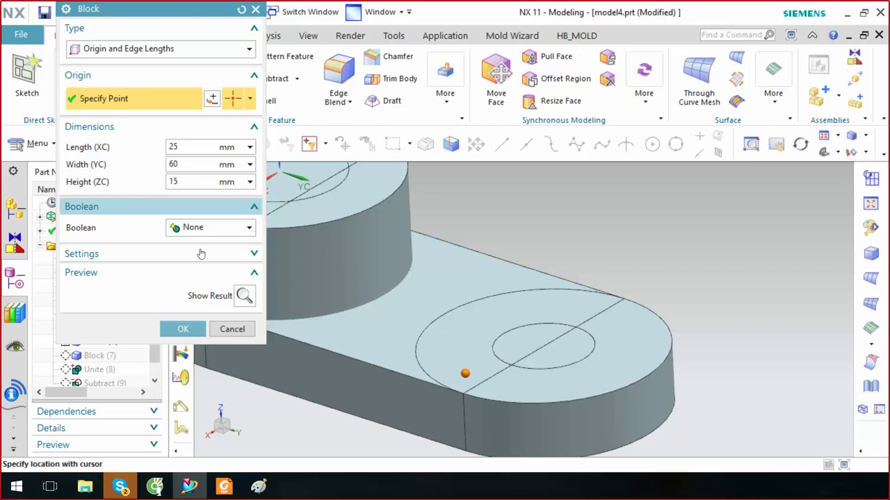
Preview and apply Block (7)'s 25 × 60 × 15 mm edit, recutting the keyed hole
left_click(244, 295)
middle_click_drag(334, 313, 389, 292)
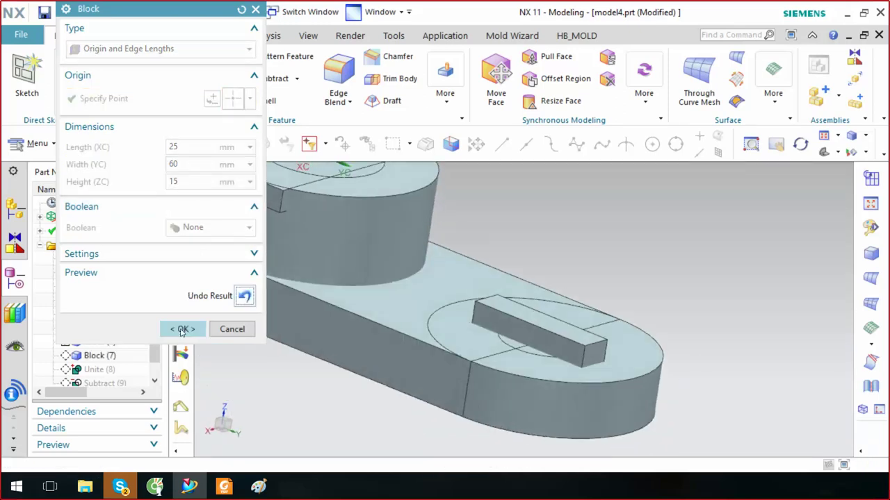
left_click(182, 329)
mouse_move(392, 363)
middle_mouse_down()
mouse_move(661, 406)
mouse_move(504, 362)
middle_mouse_up()
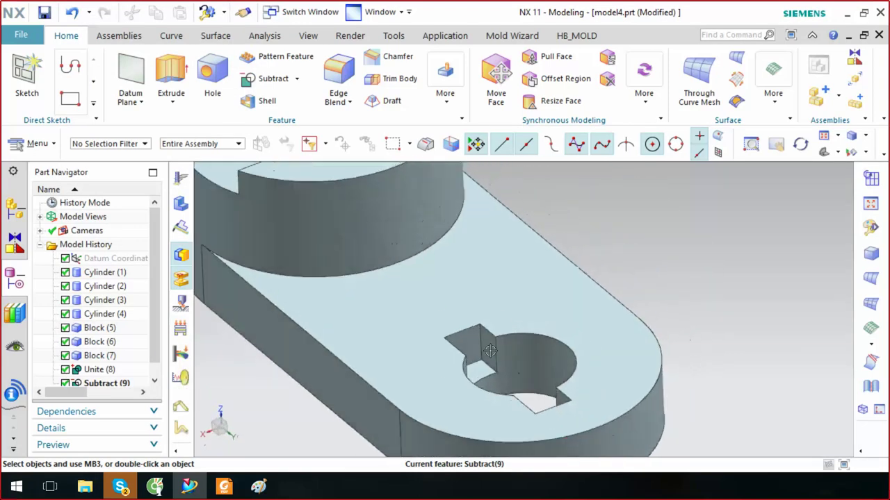
Select the key block feature in the history and bring up its context menu
left_click(488, 349)
key("Escape")
left_click(109, 358)
right_click(109, 357)
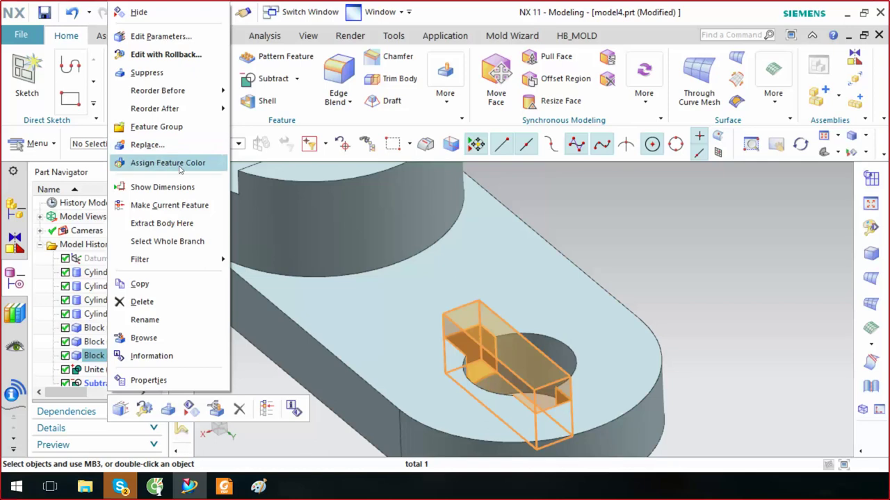
Make Block (7) the current feature and select it in Move Object
left_click(170, 205)
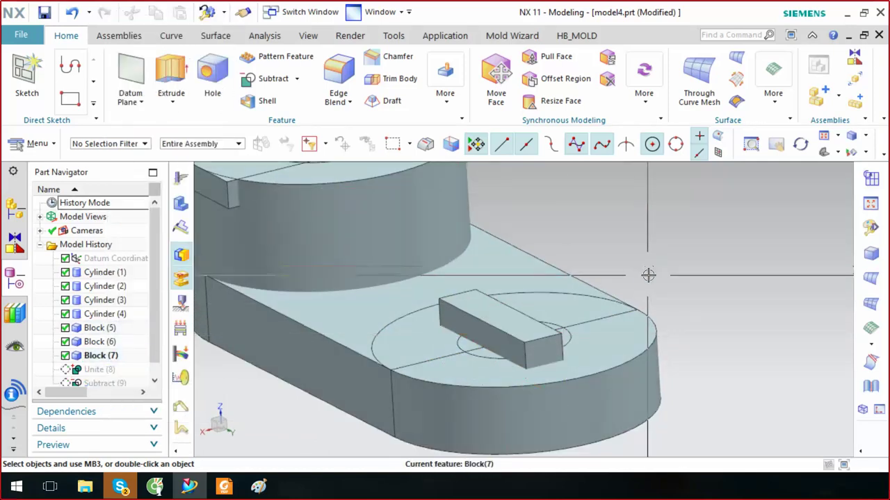
key("ctrl+t")
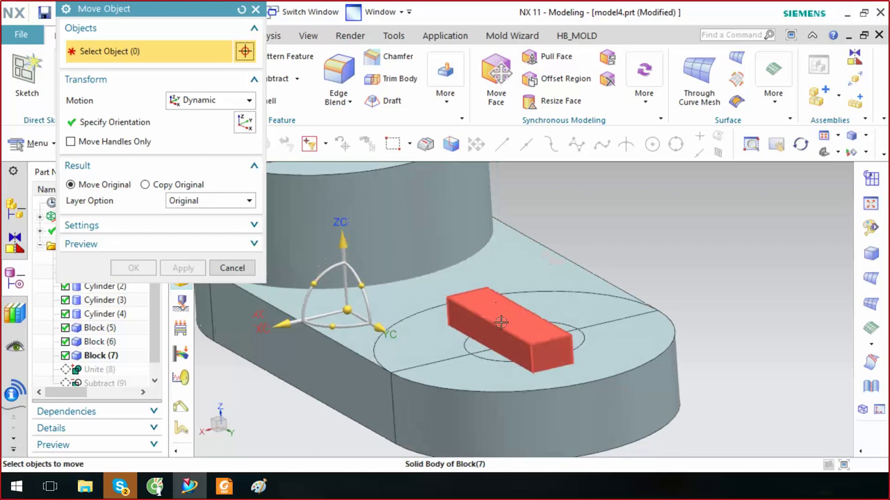
scroll(508, 317, "up", 1)
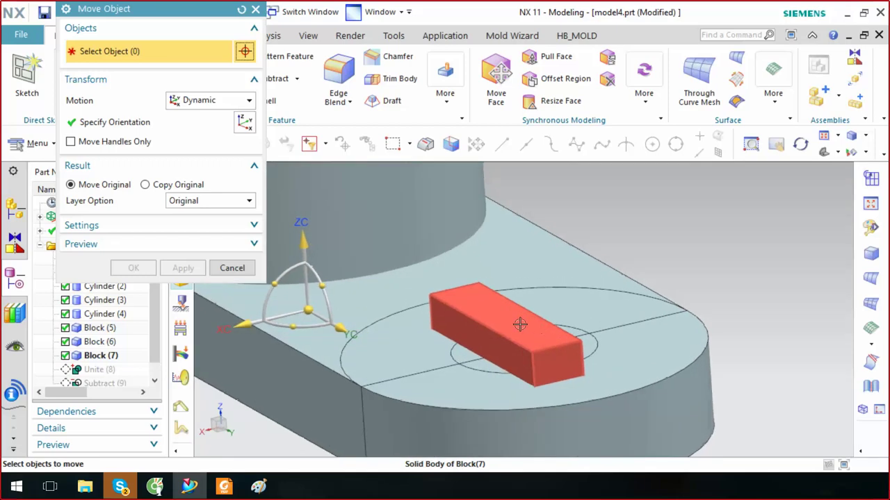
left_click(520, 325)
middle_click_drag(520, 325, 645, 337)
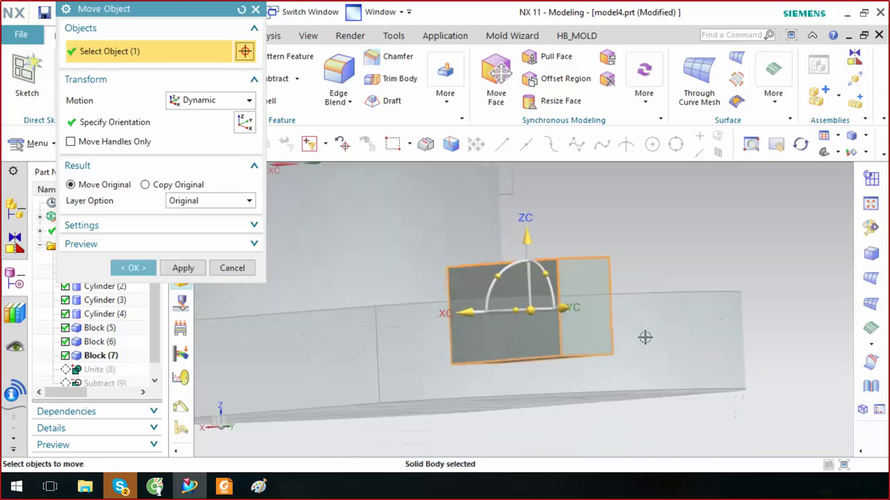
key("Home")
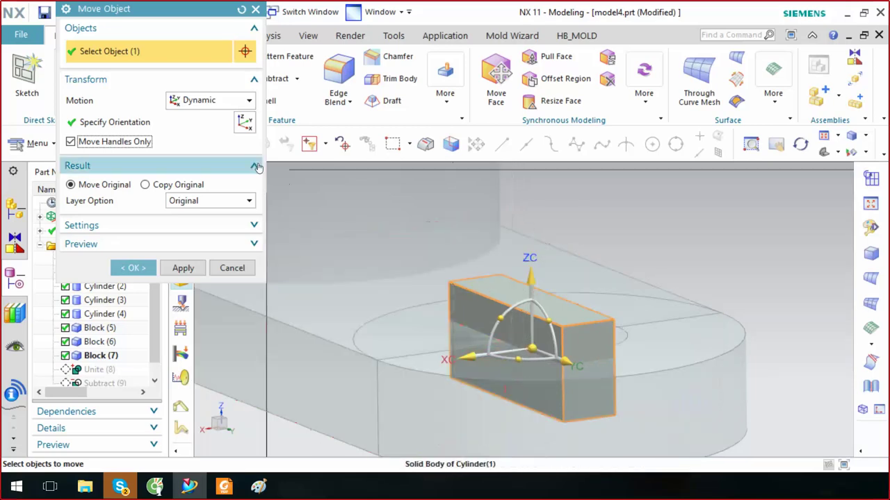
left_click(236, 105)
left_click(194, 106)
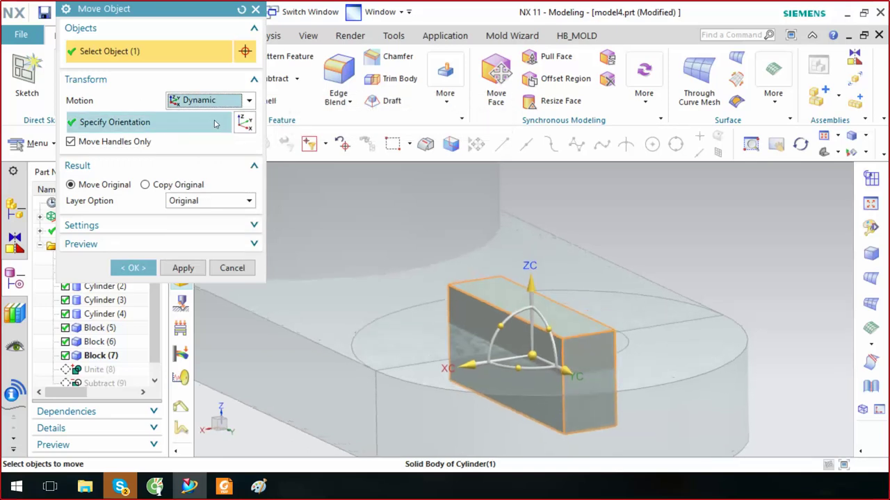
Set the move reference point midway between two points on the block's edges
left_click(209, 125)
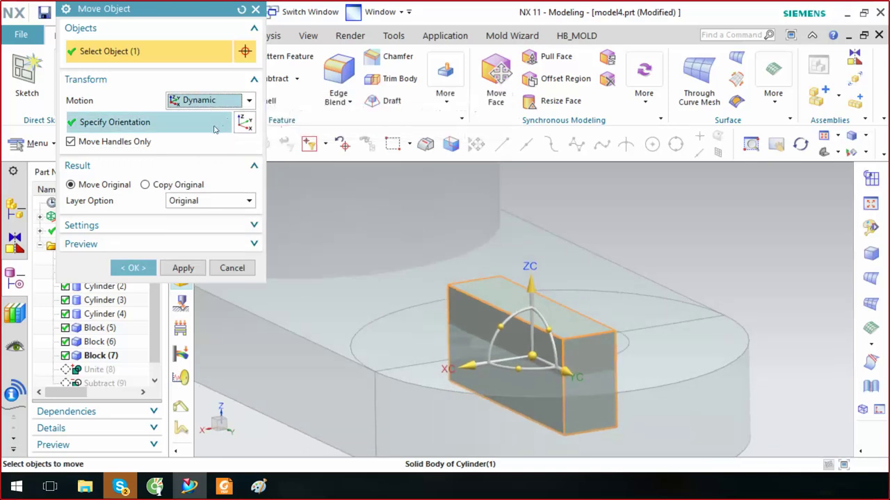
left_click(223, 123)
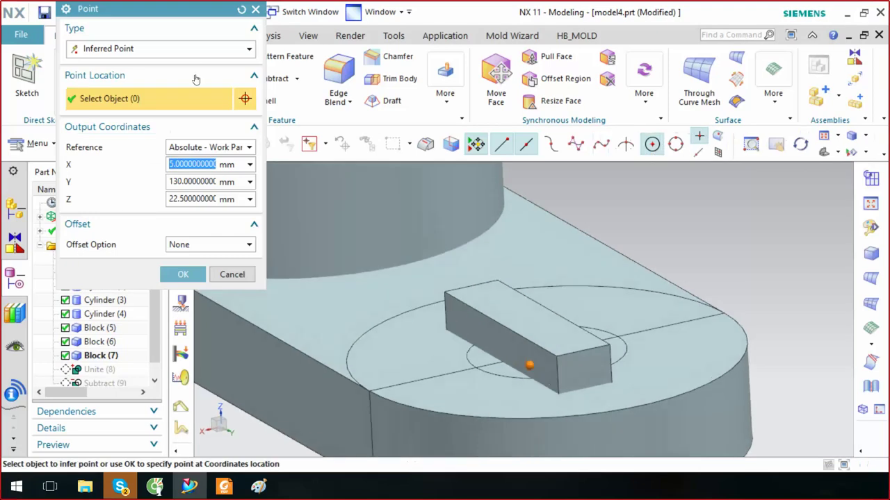
left_click(160, 48)
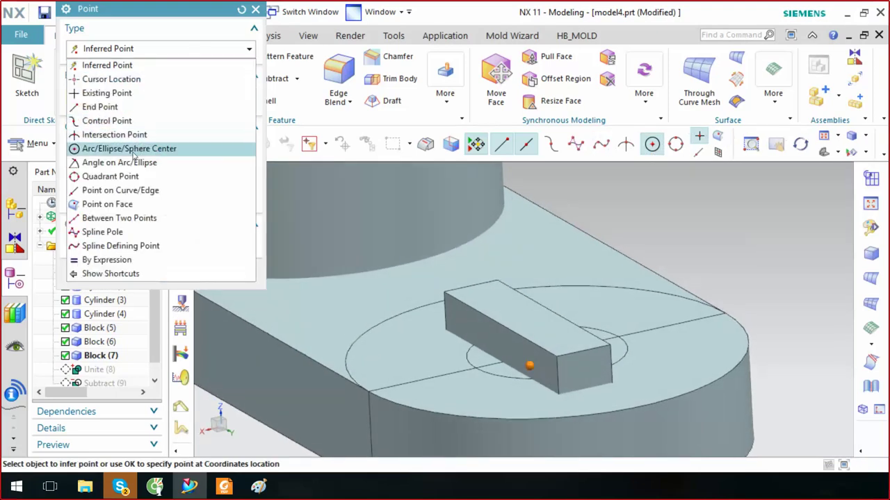
left_click(120, 218)
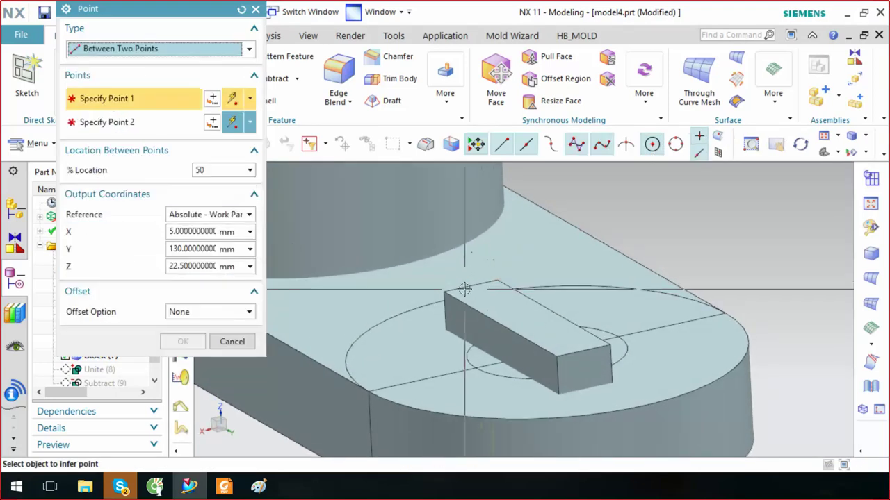
left_click(470, 288)
left_click(582, 351)
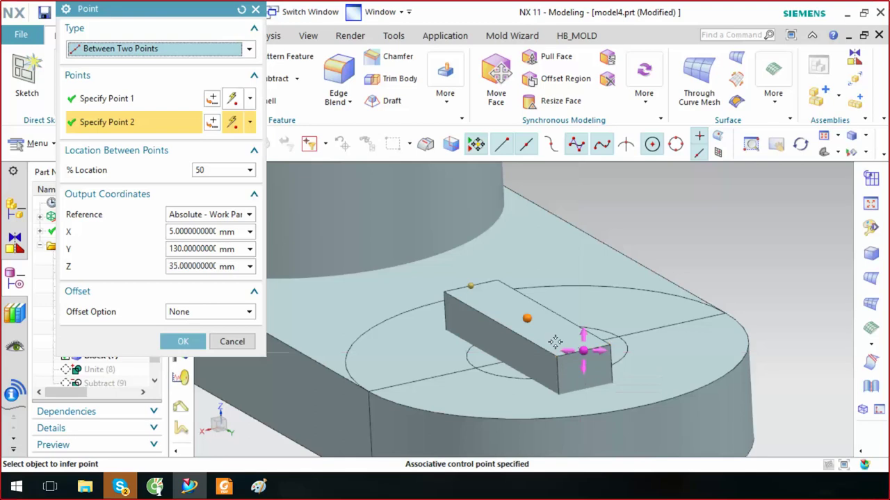
left_click(194, 345)
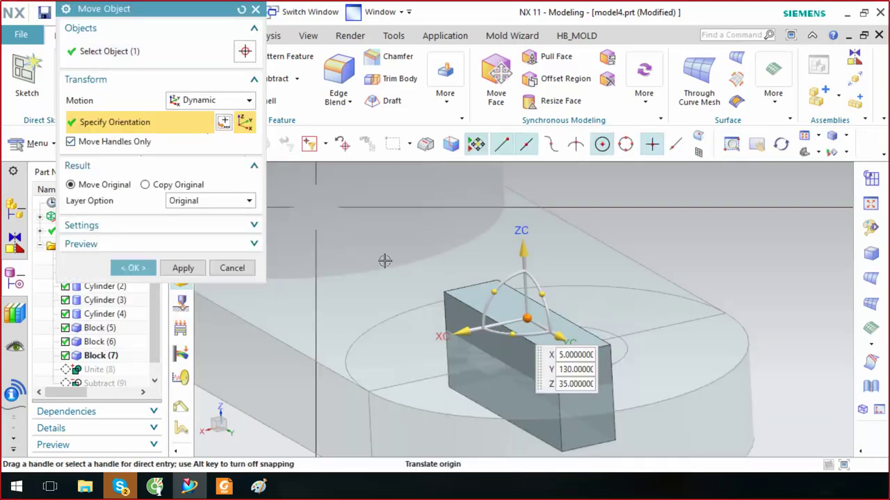
Snap the block's midpoint onto Cylinder(4)'s arc centre at (0, 130, 25) and apply
left_click(611, 335)
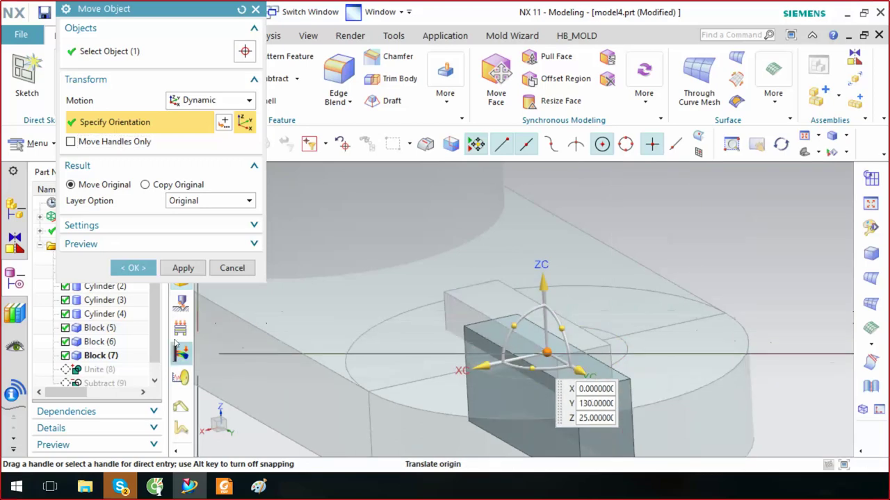
left_click(130, 267)
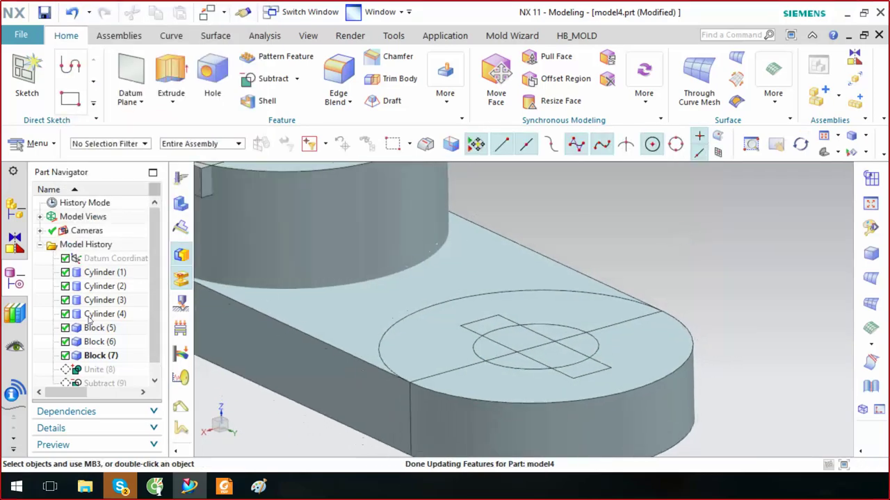
scroll(90, 321, "down", 1)
right_click(91, 369)
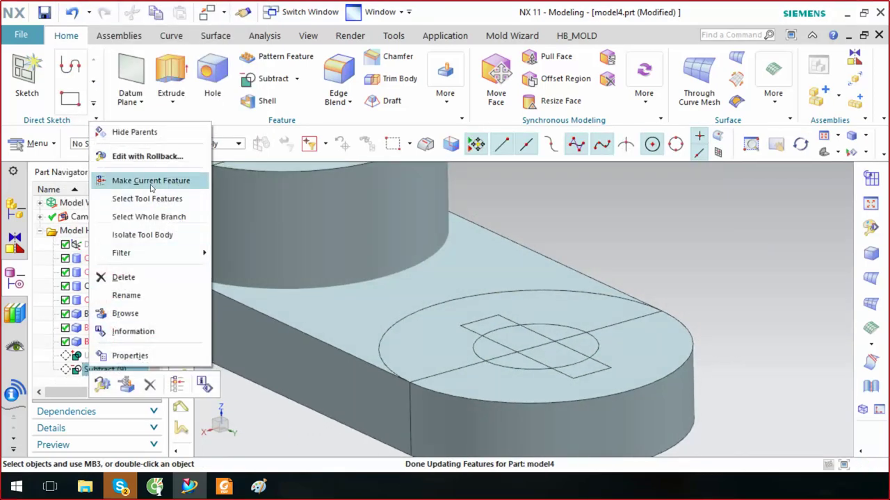
Make Subtract (9) the current feature and fit the part in an isometric view
left_click(151, 181)
scroll(605, 283, "down", 3)
key("Home")
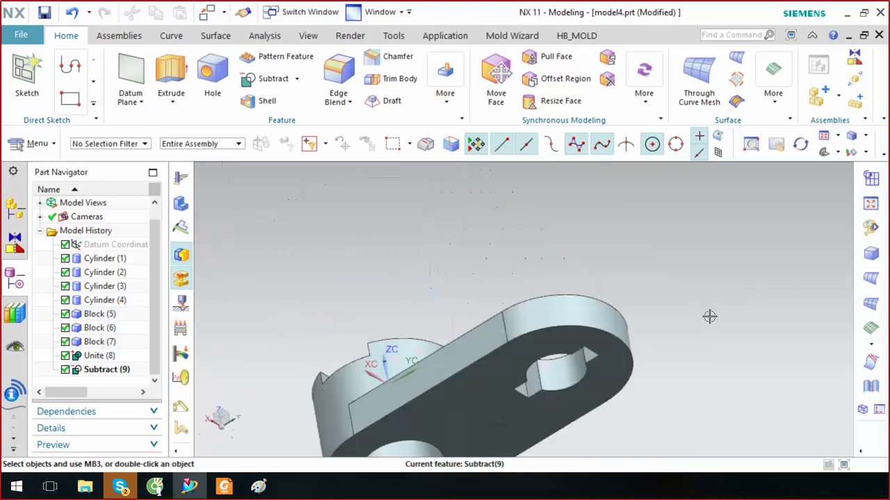
key("End")
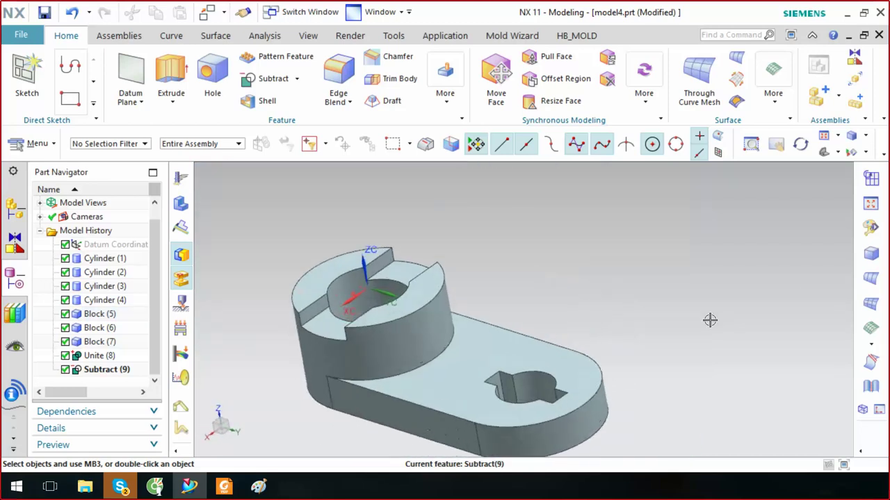
scroll(709, 318, "down", 3)
scroll(556, 423, "down", 3)
scroll(542, 381, "down", 2)
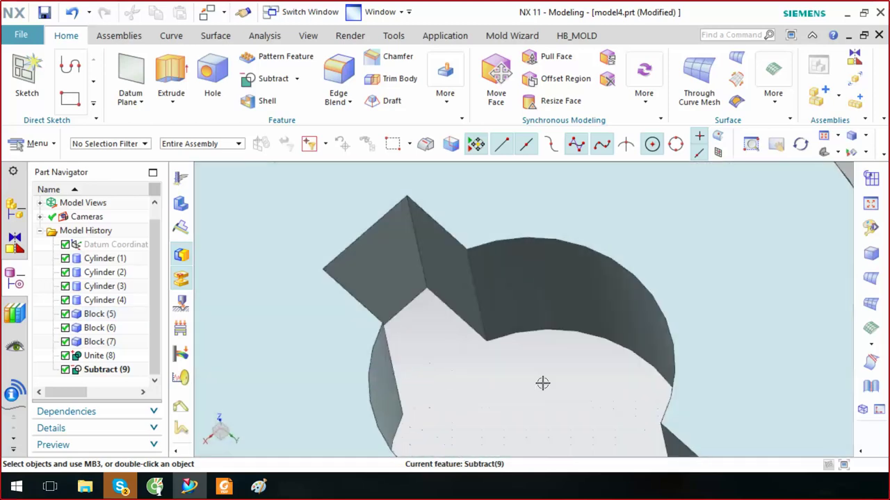
Zoom and orbit around the bracket to inspect the slotted boss and the pad's keyed hole
scroll(542, 382, "up", 3)
scroll(549, 383, "up", 2)
key("Home")
scroll(549, 383, "down", 2)
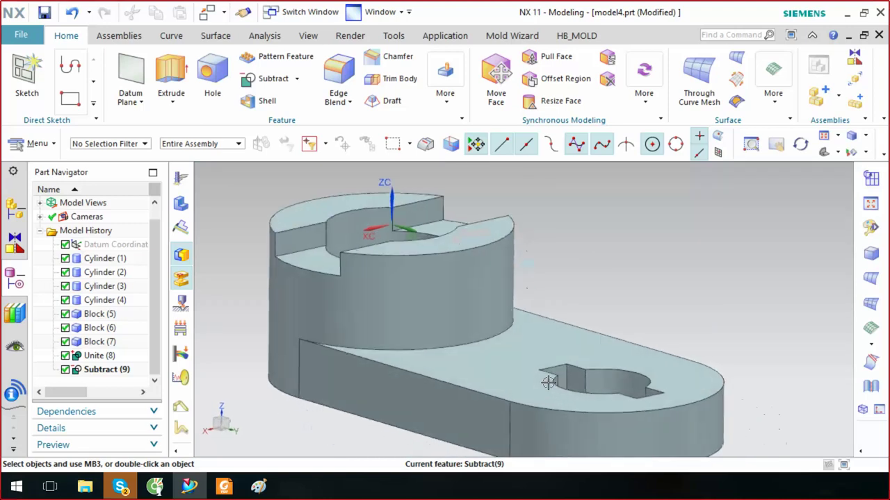
scroll(548, 381, "down", 1)
scroll(549, 380, "down", 1)
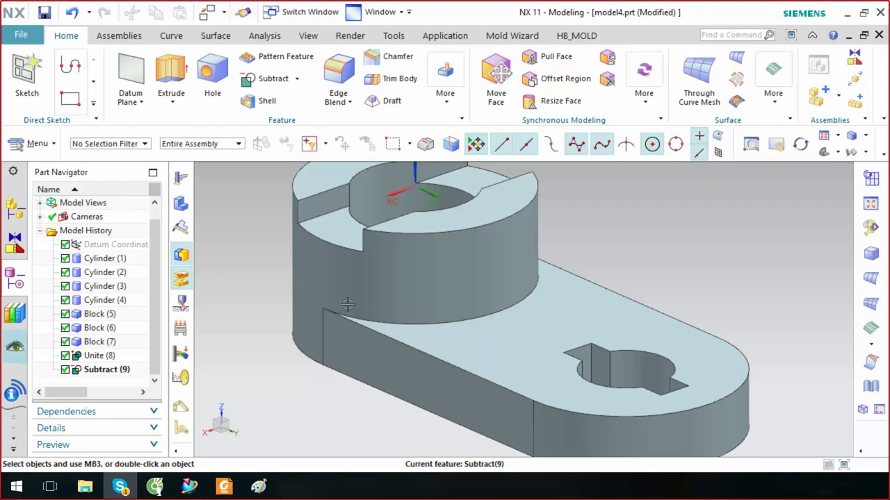
scroll(482, 302, "up", 1)
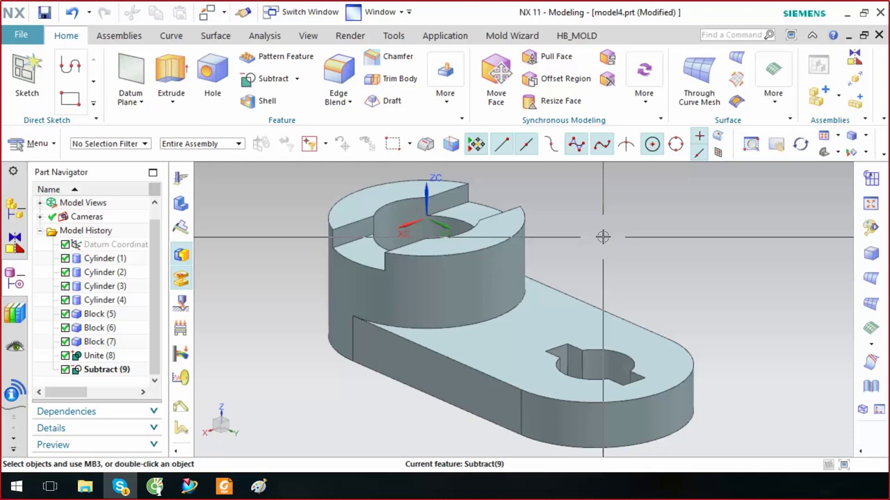
middle_click_drag(603, 237, 617, 361)
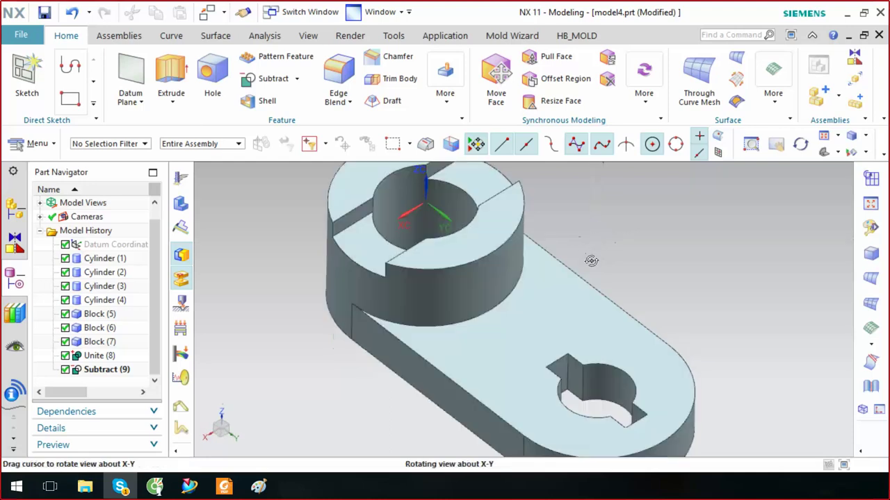
scroll(617, 361, "down", 2)
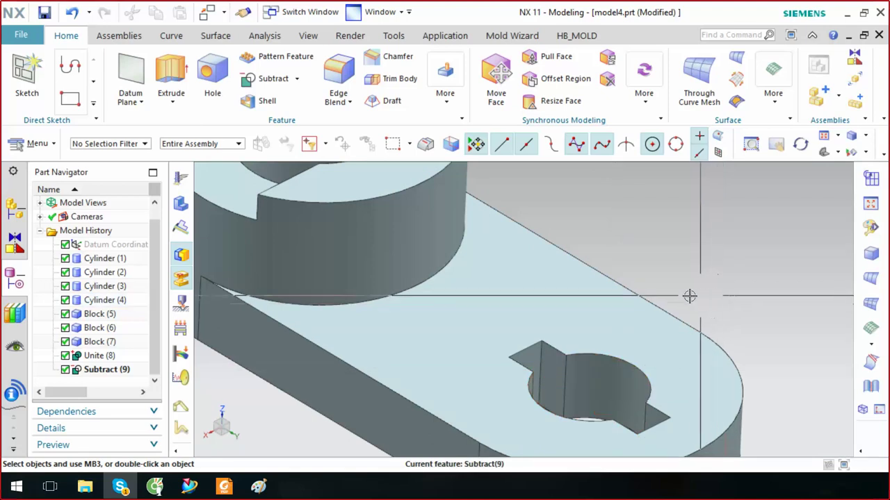
With Delete Face, box-select the faces of both key notches in the pad's hole
left_click(607, 79)
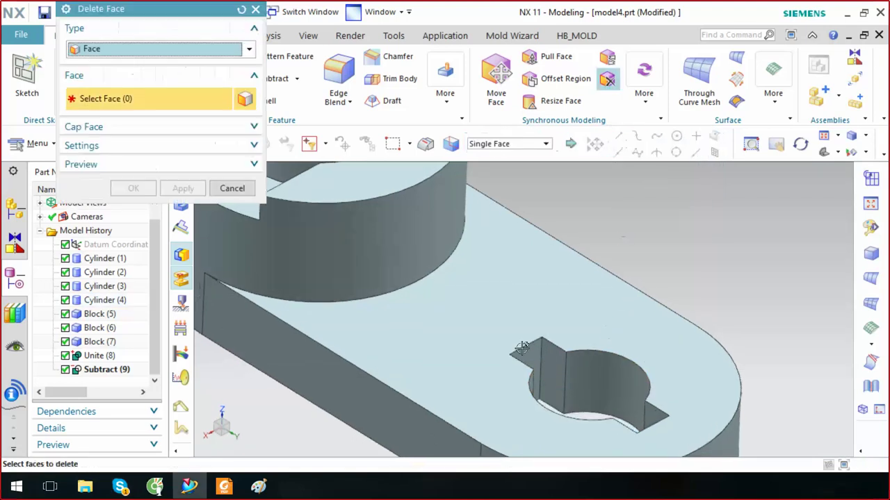
middle_click_drag(623, 239, 471, 331)
left_click_drag(471, 336, 591, 457)
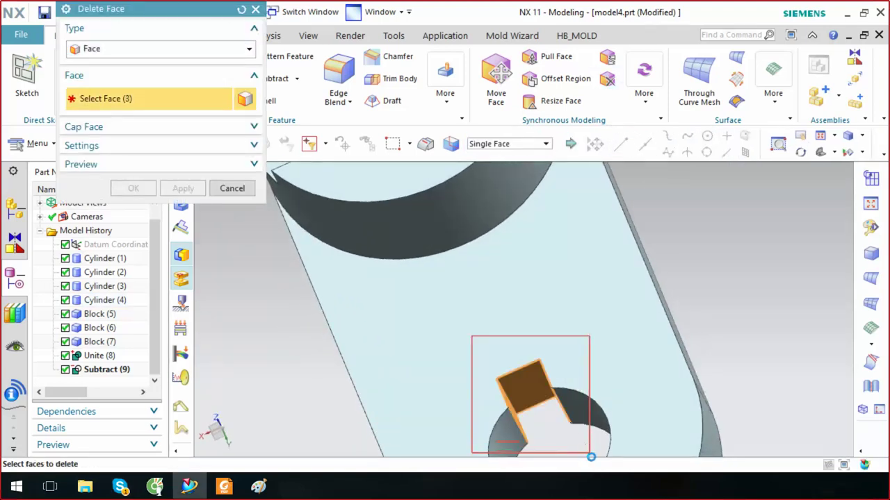
middle_click_drag(580, 439, 478, 365)
left_click_drag(478, 365, 585, 443)
left_click(121, 187)
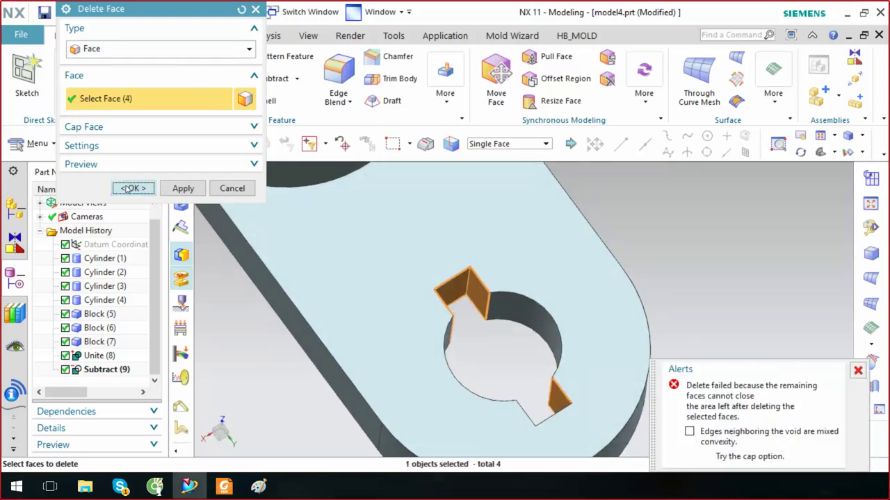
Add the remaining notch faces and apply Delete Face (10), leaving a plain round hole
middle_click_drag(292, 299, 378, 405)
left_click_drag(427, 297, 588, 388)
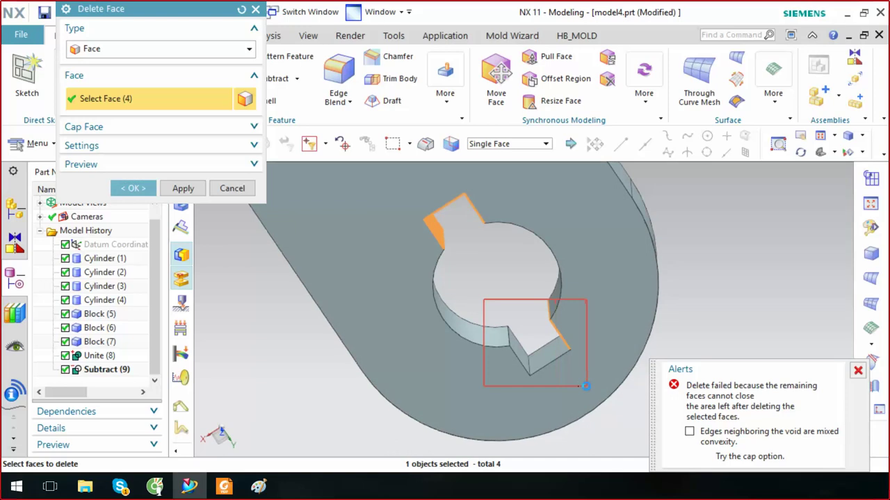
left_click(136, 187)
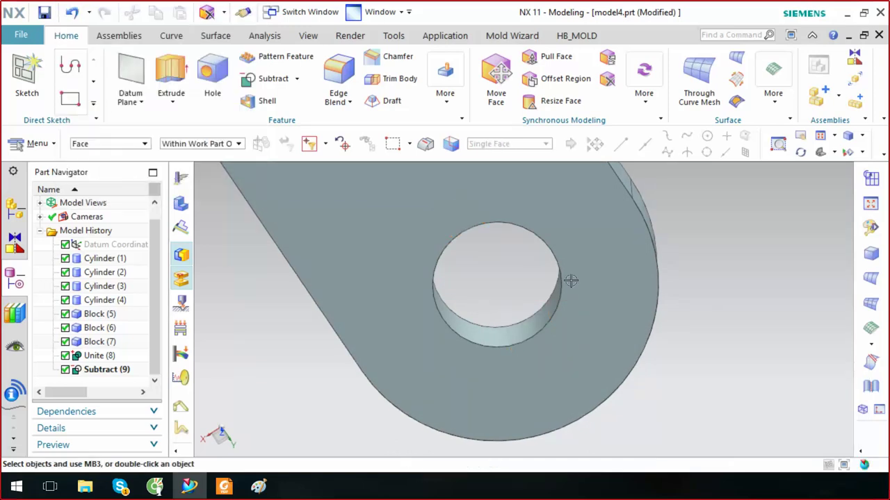
middle_click_drag(570, 279, 527, 356)
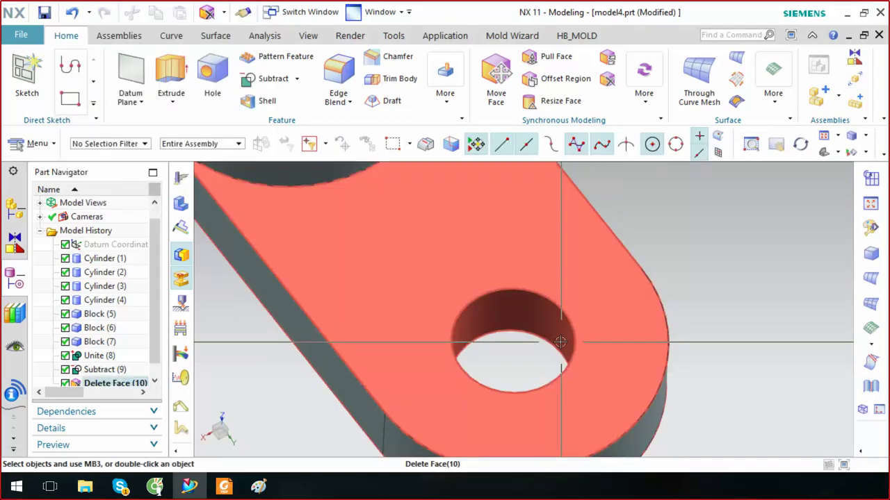
scroll(563, 362, "down", 3)
middle_click_drag(562, 364, 736, 169)
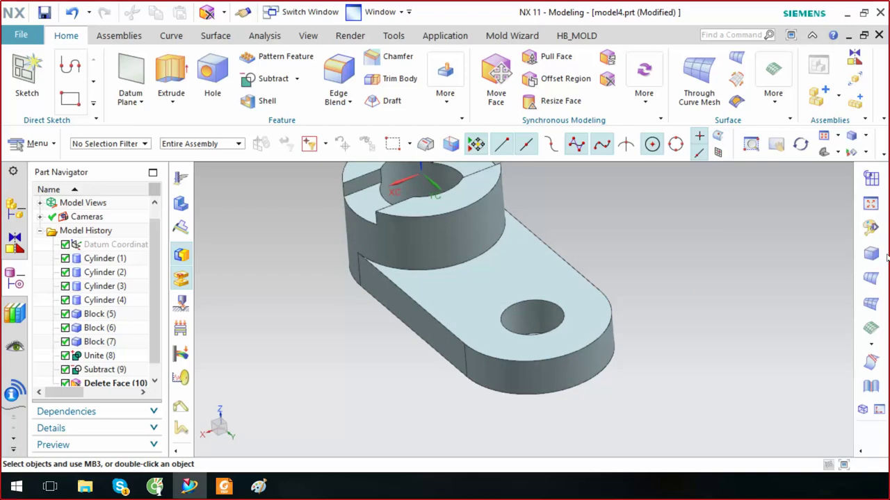
left_click(207, 12)
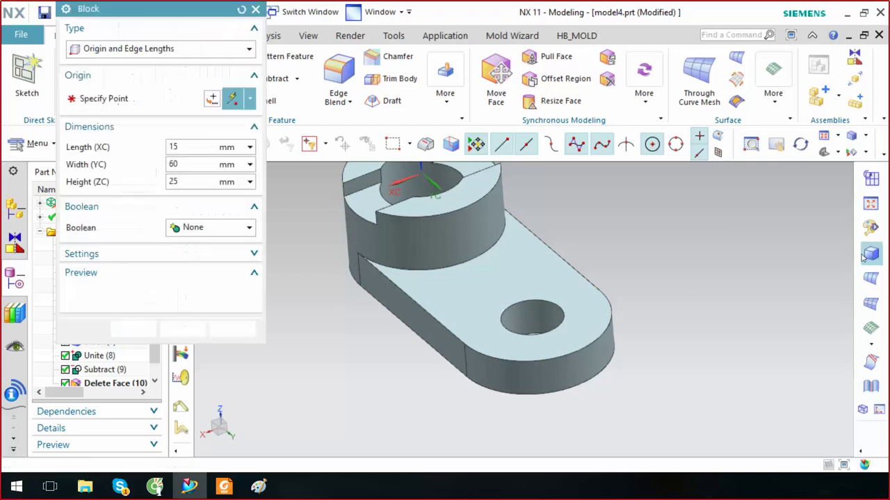
Define an Origin and Edge Lengths block of 15 × 60 × 25 mm anchored at the hole's centre, and preview it
left_click(110, 50)
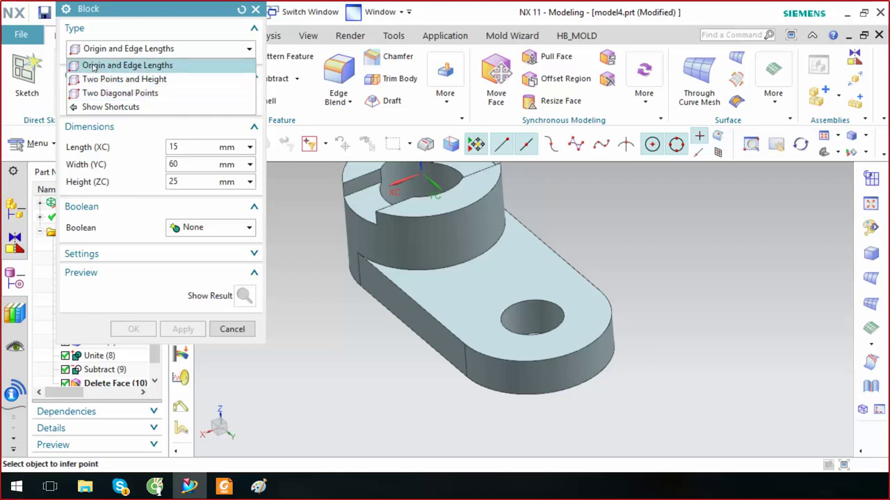
left_click(94, 66)
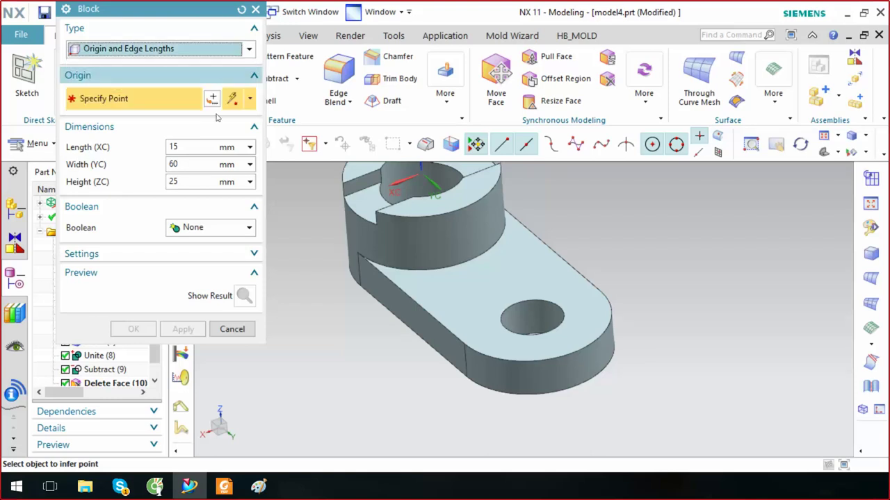
scroll(541, 301, "down", 3)
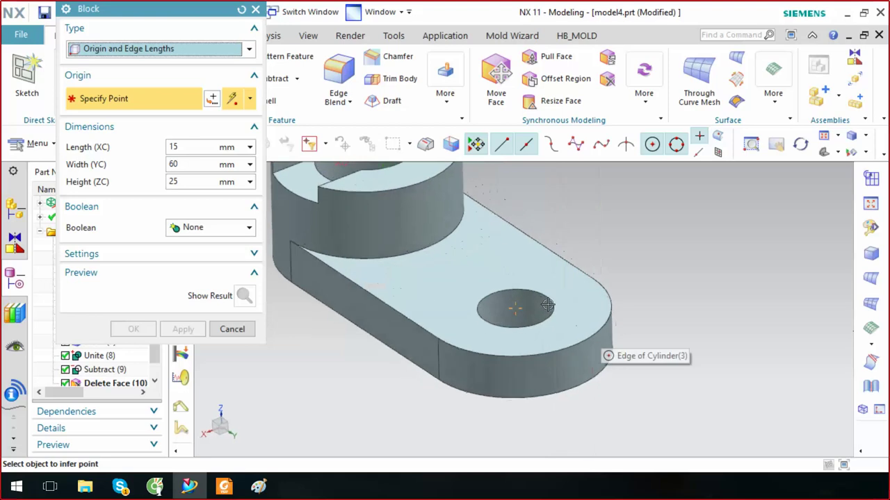
double_click(197, 147)
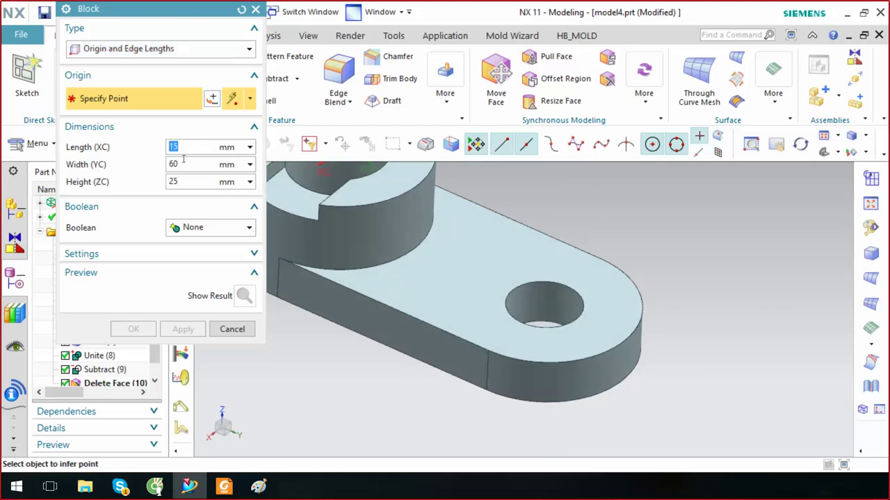
scroll(434, 243, "up", 3)
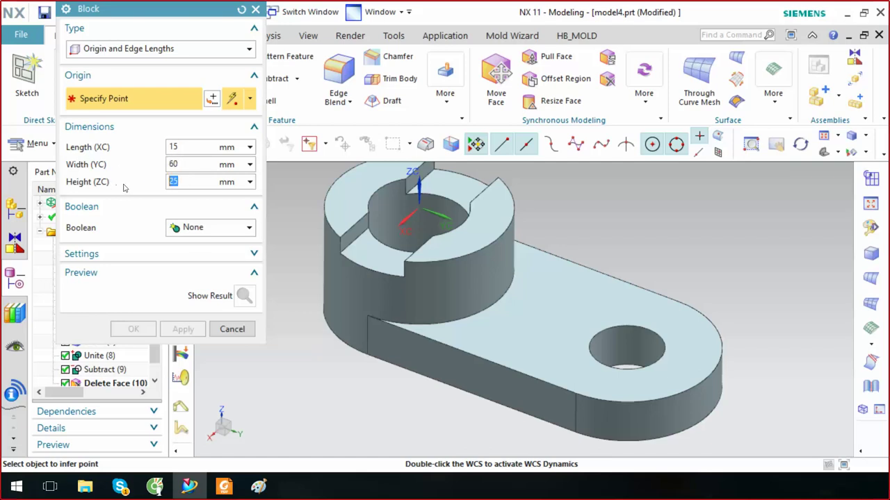
left_click(634, 326)
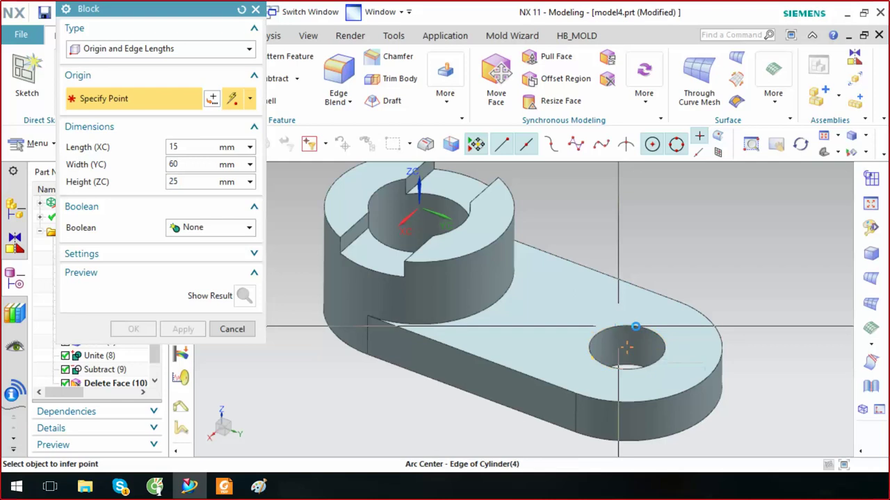
left_click(244, 295)
middle_click_drag(764, 361, 789, 379)
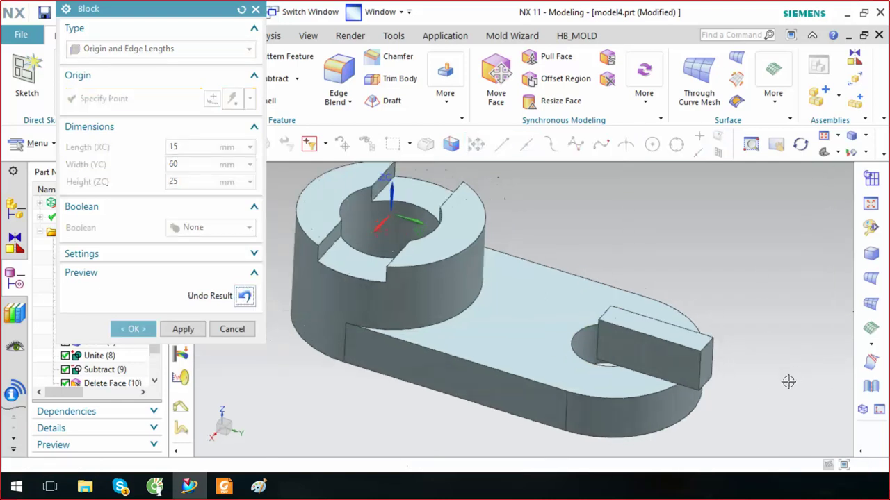
scroll(725, 383, "up", 3)
middle_click_drag(686, 350, 673, 349)
left_click(245, 297)
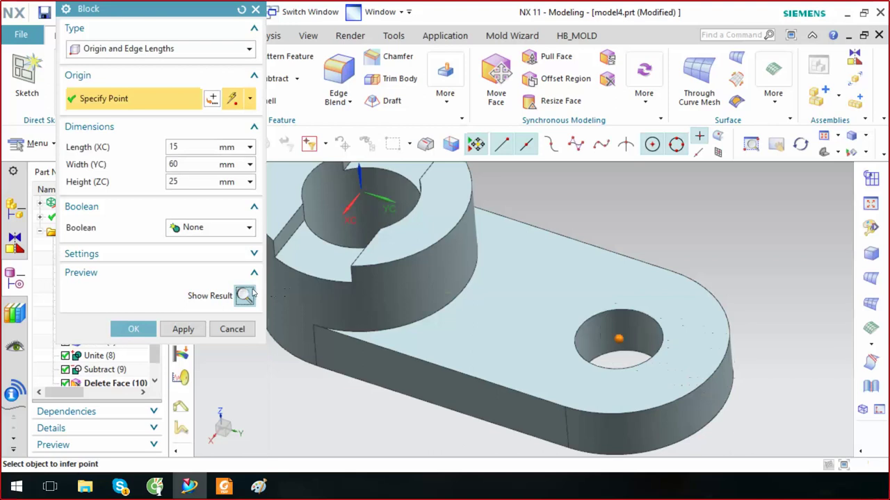
Set the block origin's Z coordinate to 0 and preview the block there
left_click(213, 101)
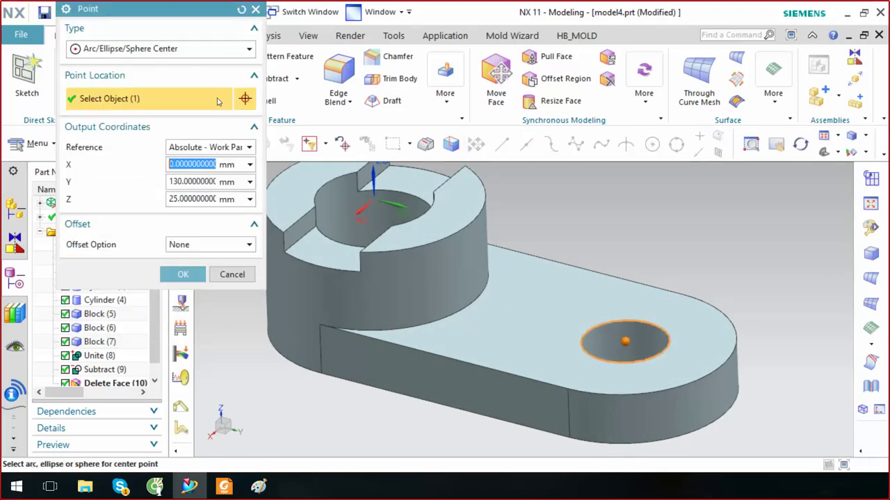
left_click(181, 199)
type("0")
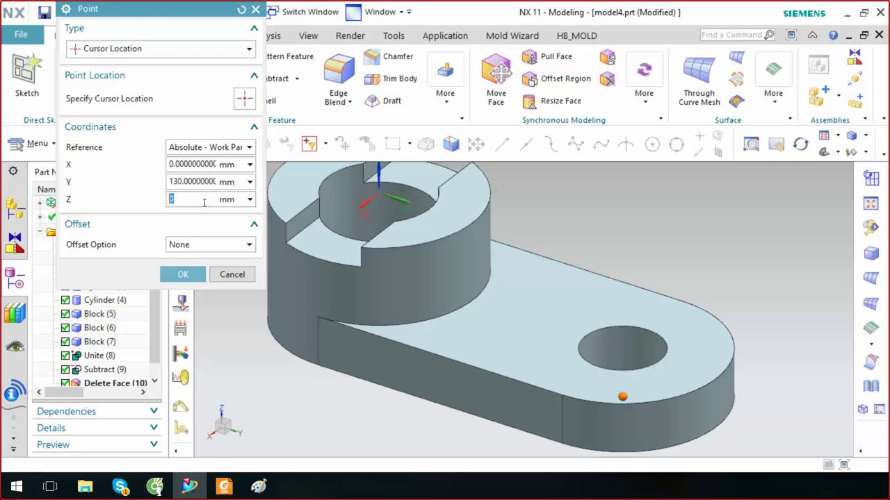
left_click(179, 275)
left_click(244, 295)
mouse_move(486, 313)
middle_mouse_down()
mouse_move(537, 365)
mouse_move(274, 312)
middle_mouse_up()
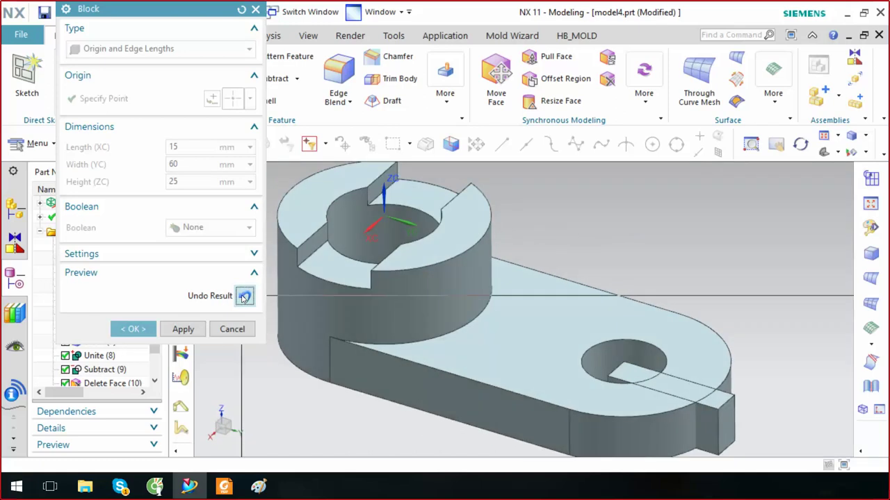
left_click(243, 297)
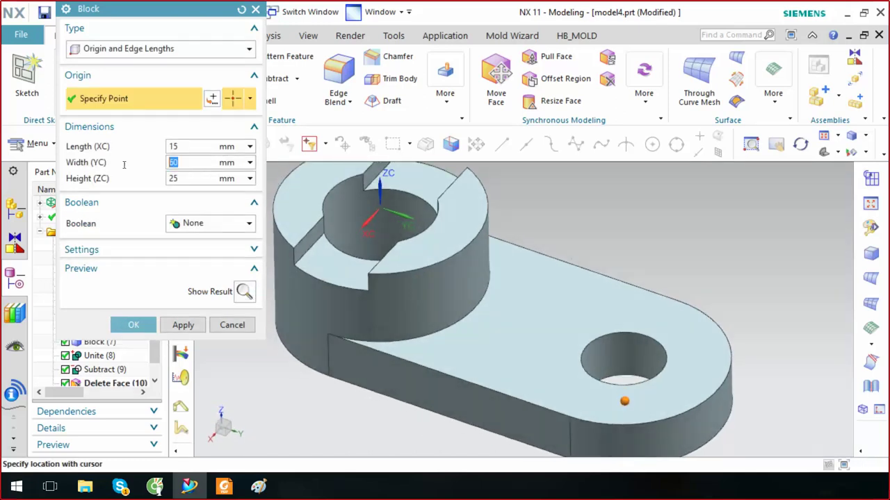
Edit the origin's Y coordinate to 130-30, checking the drawing for the offset
left_click(211, 98)
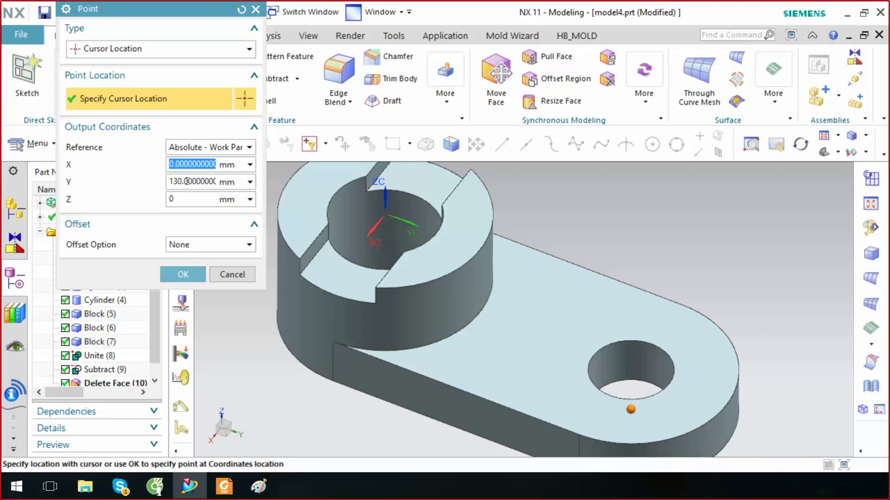
left_click(185, 182)
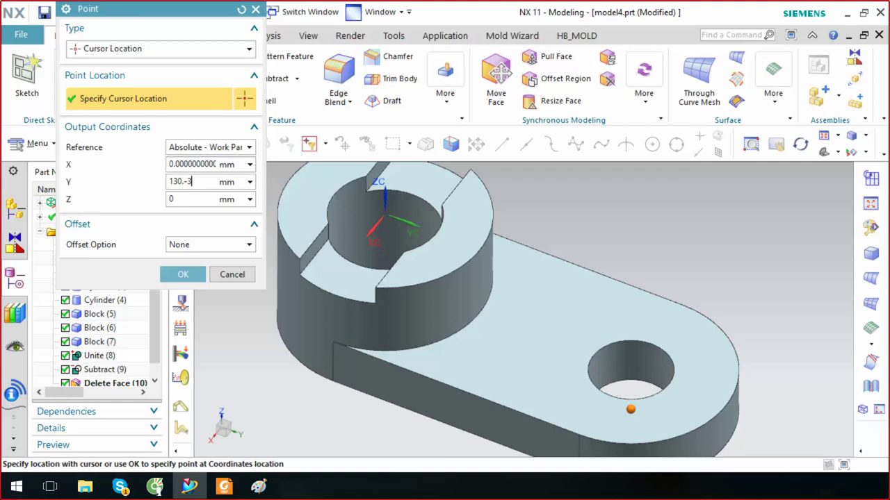
left_click(192, 164)
mouse_move(629, 407)
middle_mouse_down()
mouse_move(520, 274)
mouse_move(624, 337)
middle_mouse_up()
key("Home")
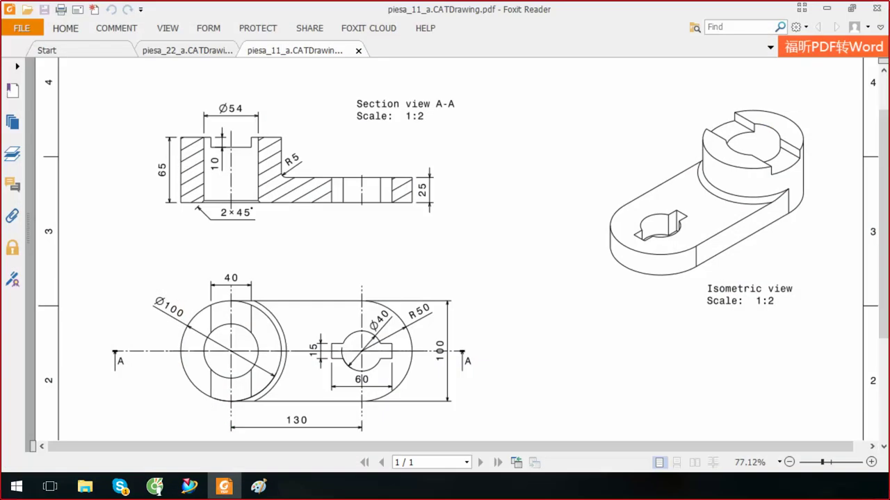
key("alt+Tab")
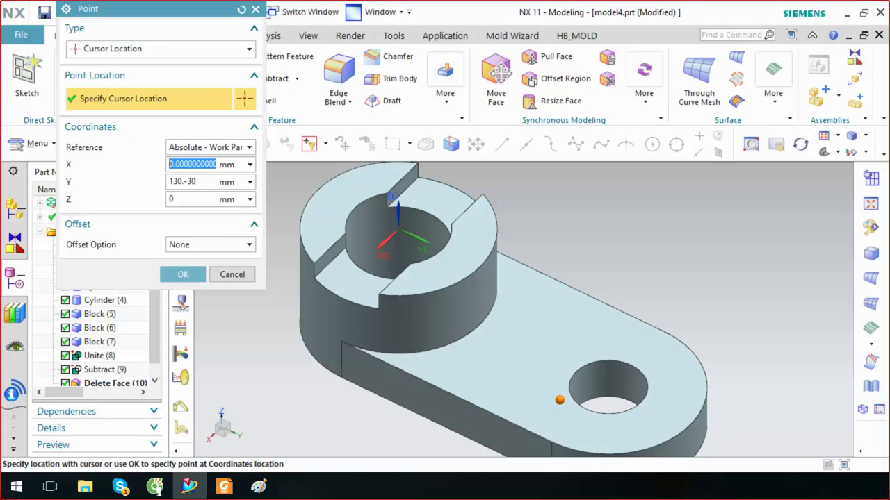
Set the block origin X to -7.5 and preview the block centred over the hole
scroll(529, 313, "up", 2)
middle_click_drag(501, 313, 514, 278)
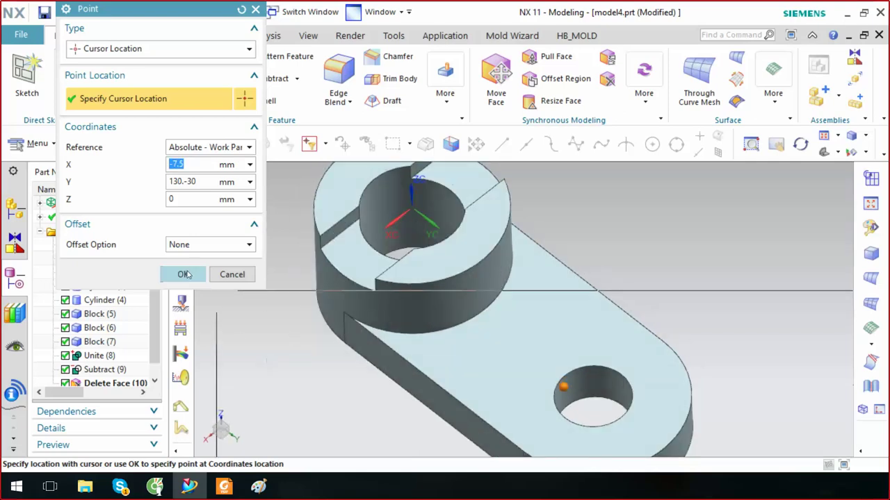
left_click(183, 274)
left_click(244, 292)
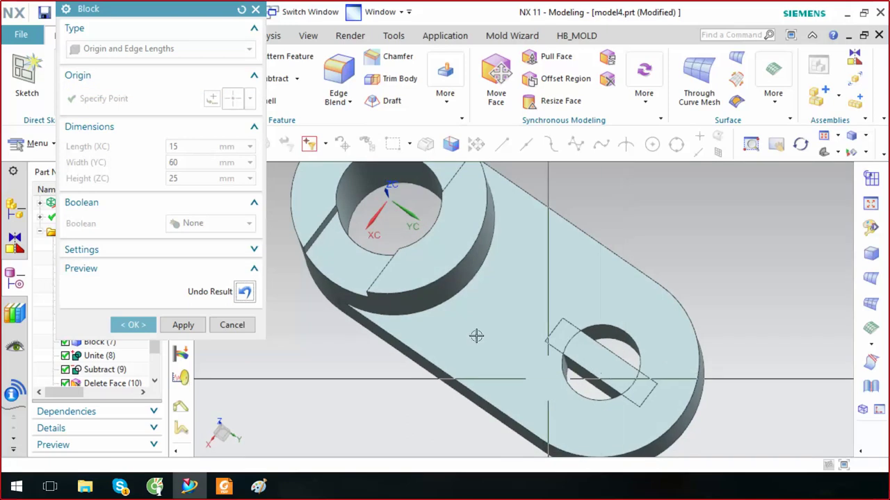
scroll(559, 321, "up", 3)
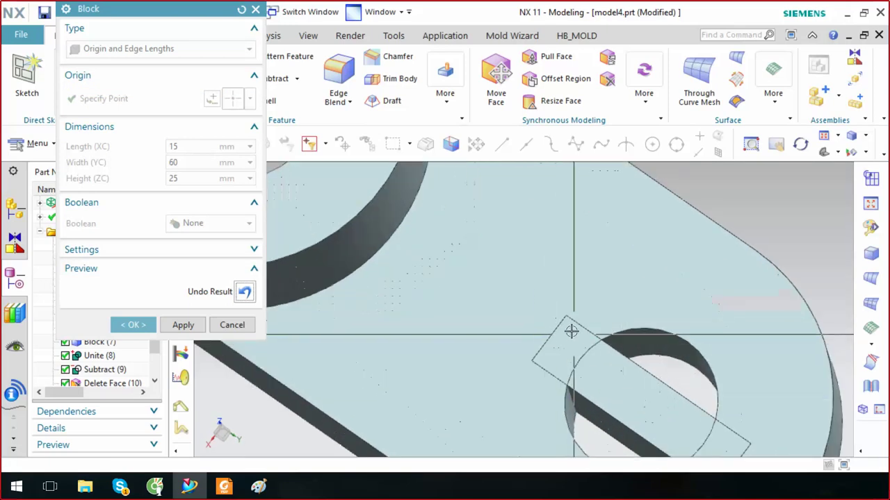
middle_click_drag(572, 324, 589, 318)
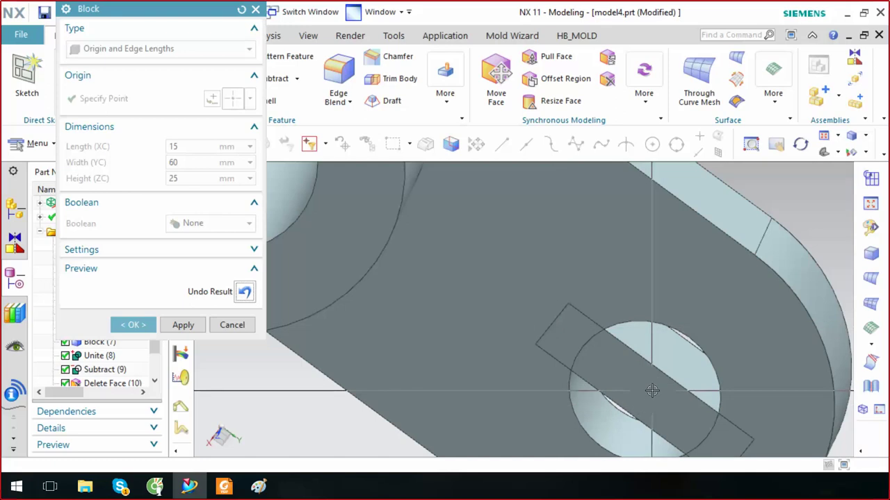
scroll(651, 391, "down", 2)
middle_click_drag(621, 364, 734, 306)
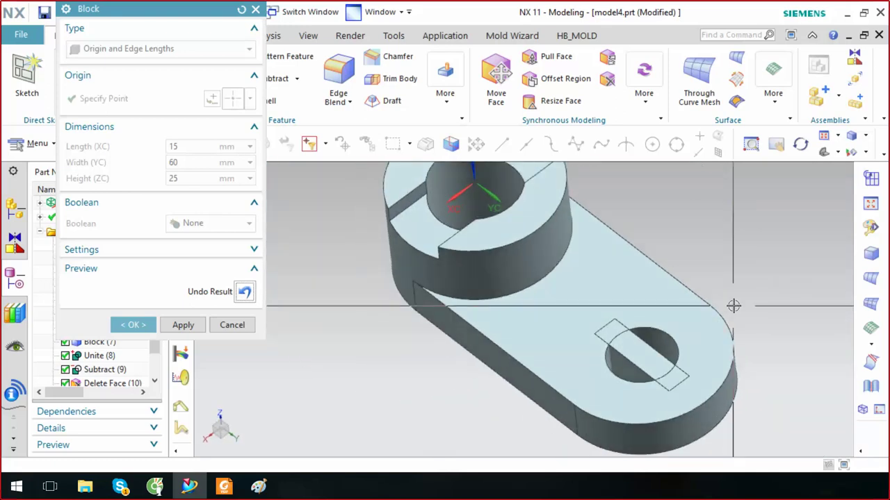
Create Block (11), the 15 × 60 × 25 mm keyway block straddling the hole
left_click(133, 324)
middle_click_drag(496, 332, 558, 324)
scroll(651, 369, "up", 2)
scroll(647, 329, "up", 2)
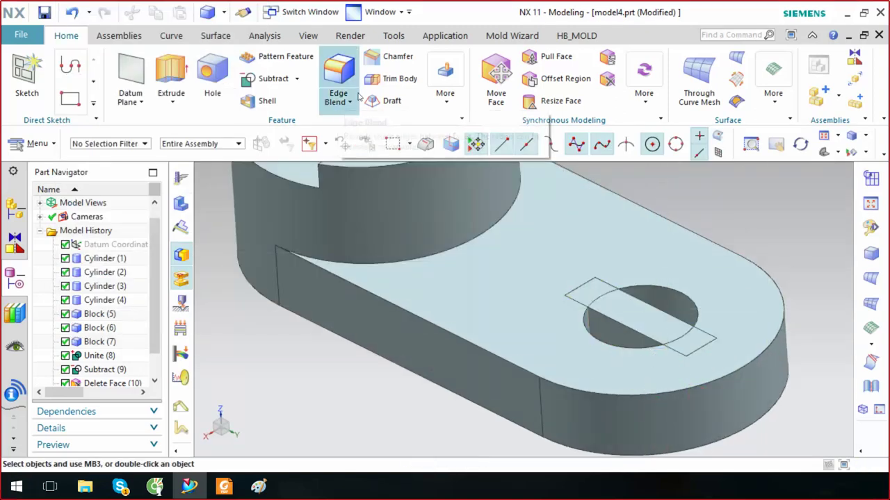
Subtract the keyway block from the main body, cutting a keyway through the pad's hole
left_click(270, 79)
left_click(576, 308)
left_click(647, 320)
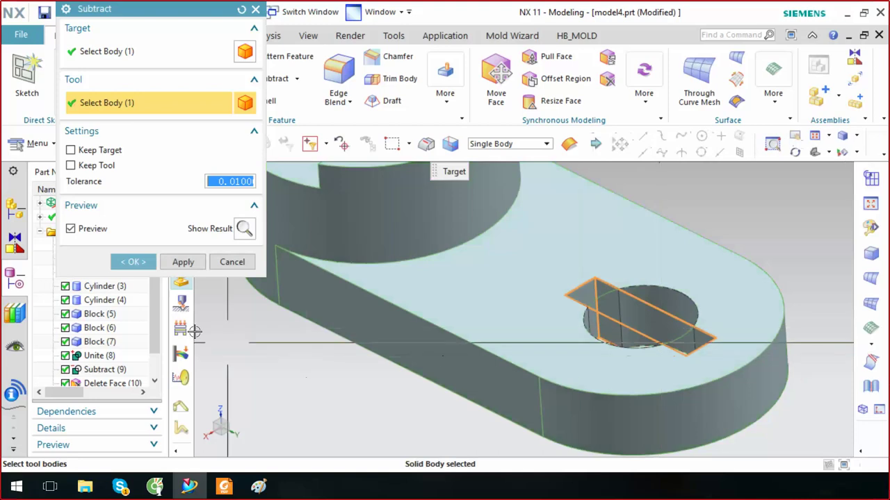
left_click(132, 262)
mouse_move(588, 393)
middle_mouse_down()
mouse_move(599, 369)
mouse_move(588, 364)
middle_mouse_up()
scroll(589, 355, "down", 3)
scroll(586, 337, "down", 2)
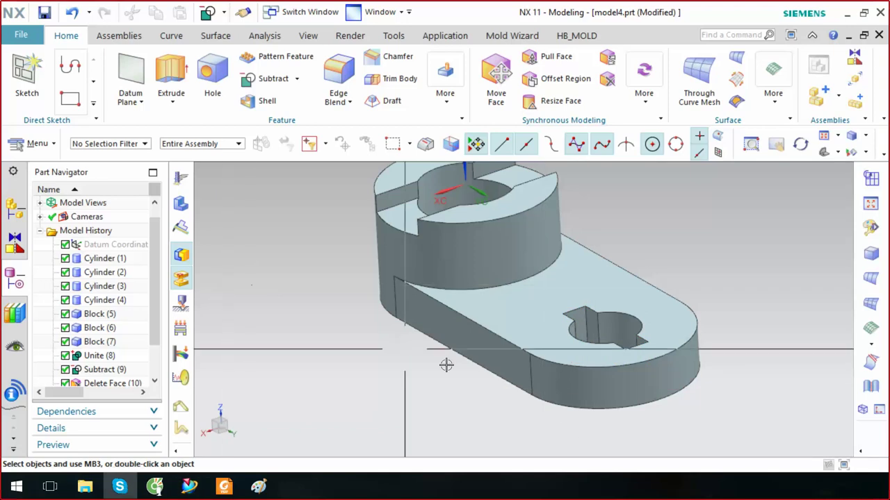
middle_click_drag(715, 251, 683, 253)
scroll(684, 253, "up", 2)
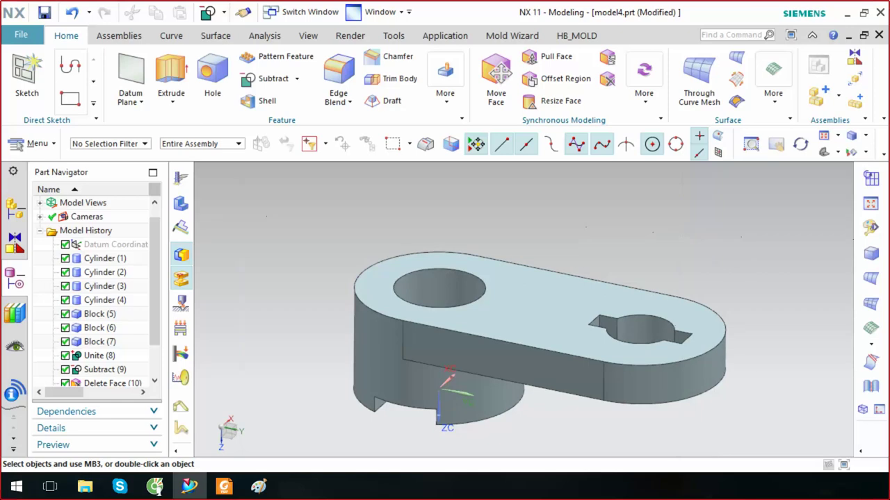
Start an Edge Blend and keep G1 (Tangent) continuity
key("b")
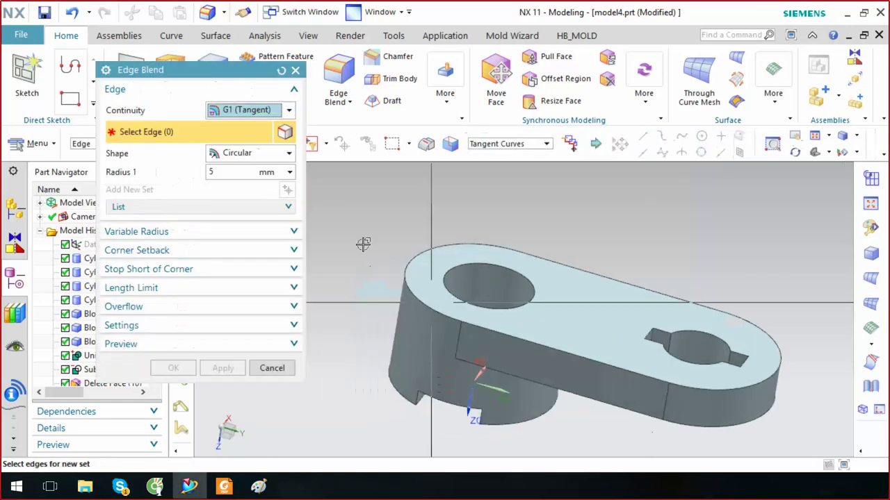
left_click(262, 111)
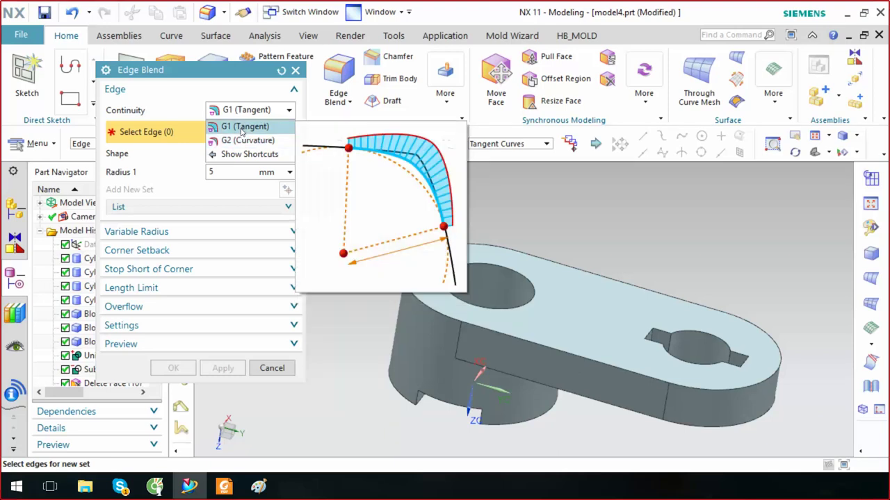
left_click(242, 129)
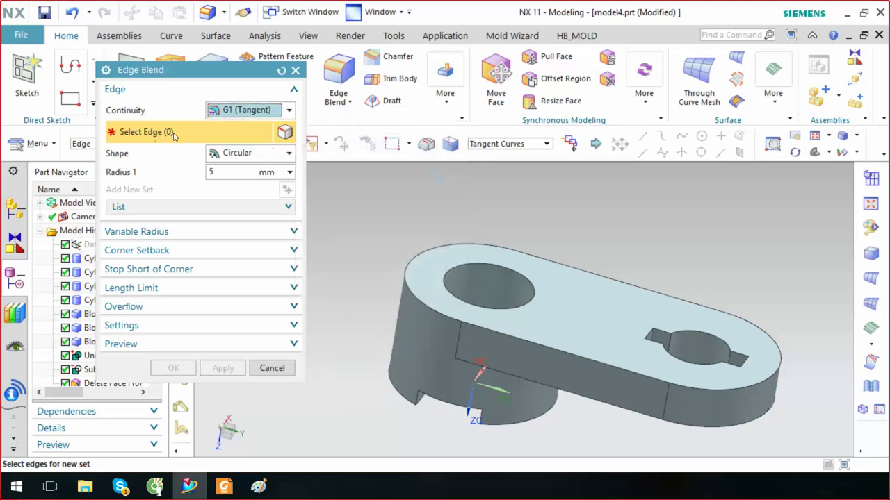
left_click(240, 109)
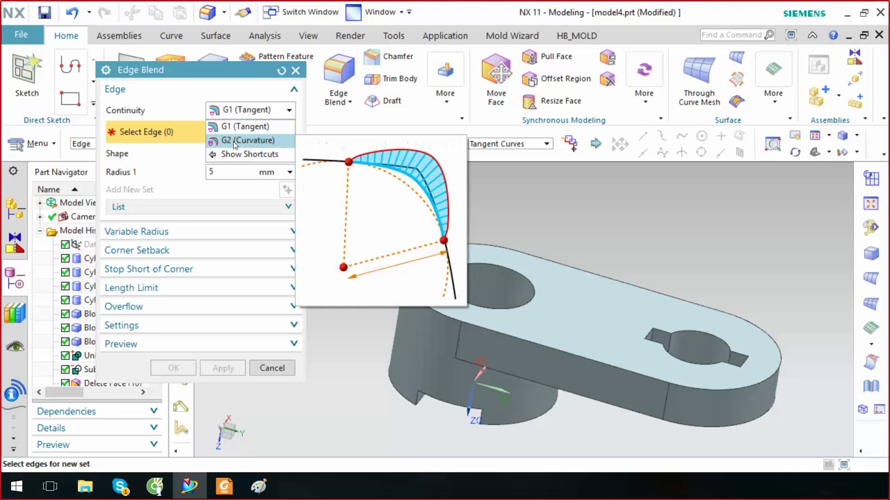
left_click(186, 137)
left_click(243, 112)
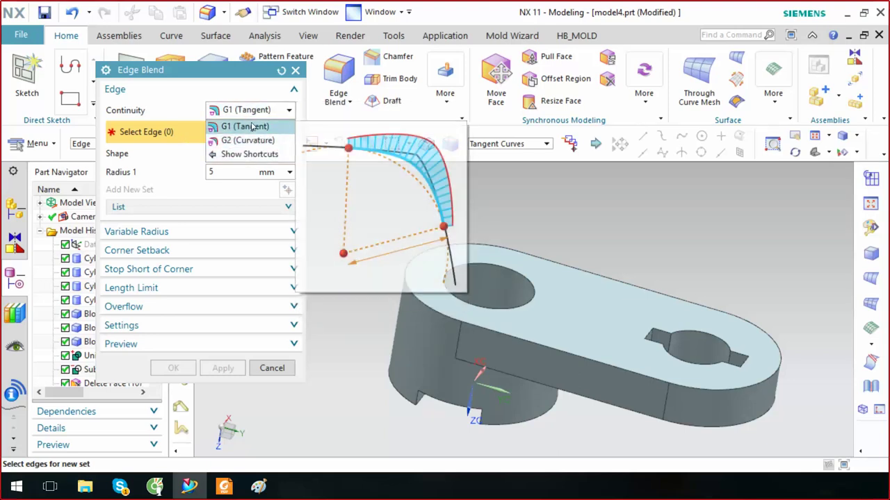
left_click(256, 127)
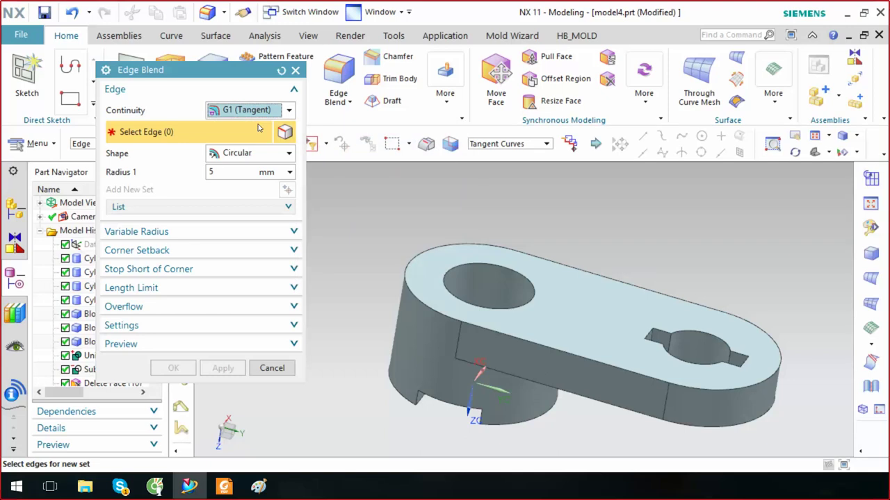
Select the four outer top edges of the pad for the 5 mm blend
left_click(433, 315)
scroll(395, 254, "down", 2)
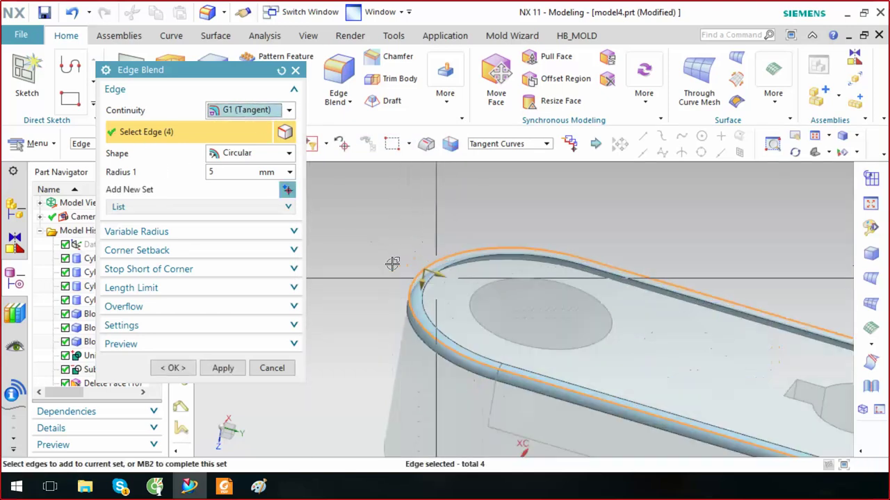
scroll(393, 263, "up", 2)
left_click(236, 153)
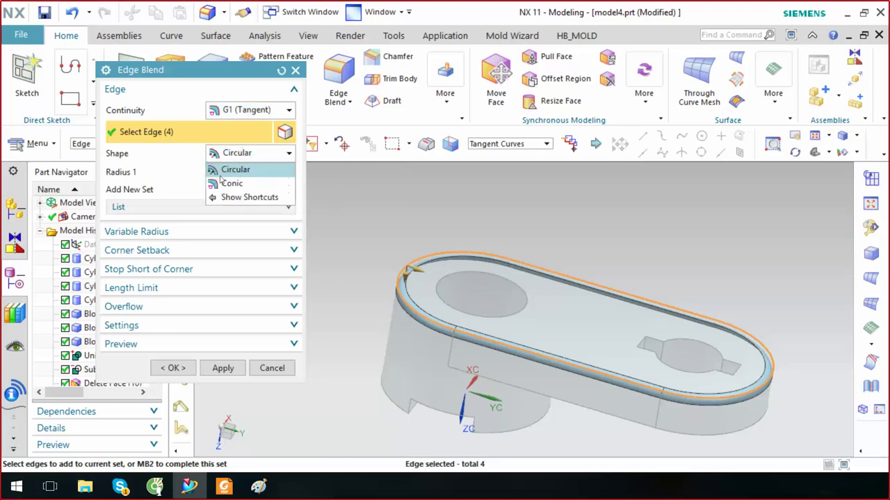
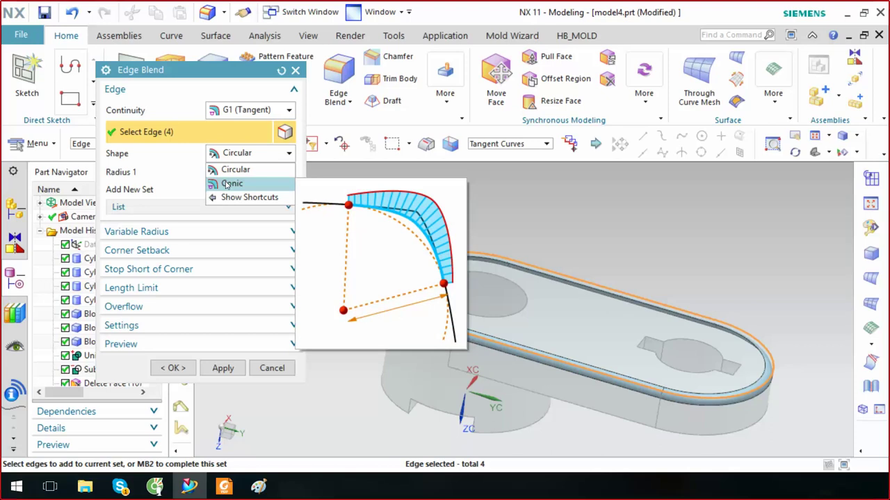
Switch the blend shape to Conic and enlarge the boundary radius to 16 mm
left_click(229, 183)
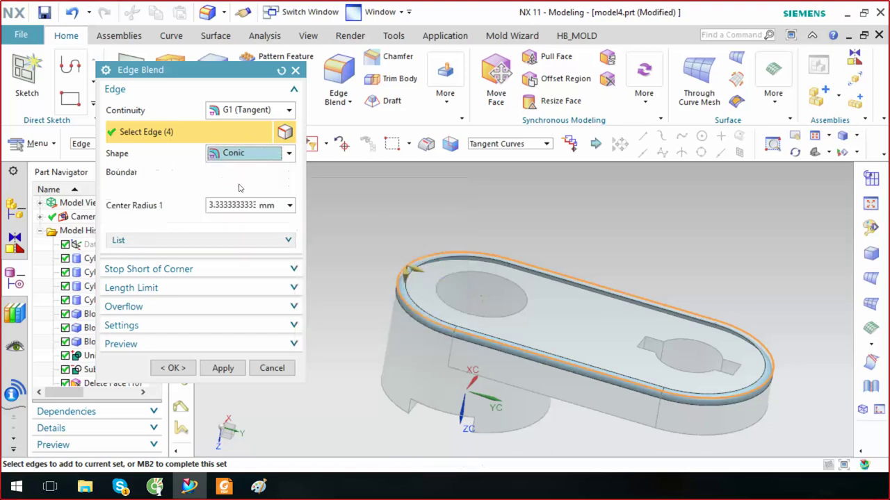
scroll(464, 276, "up", 5)
left_click_drag(473, 282, 495, 294)
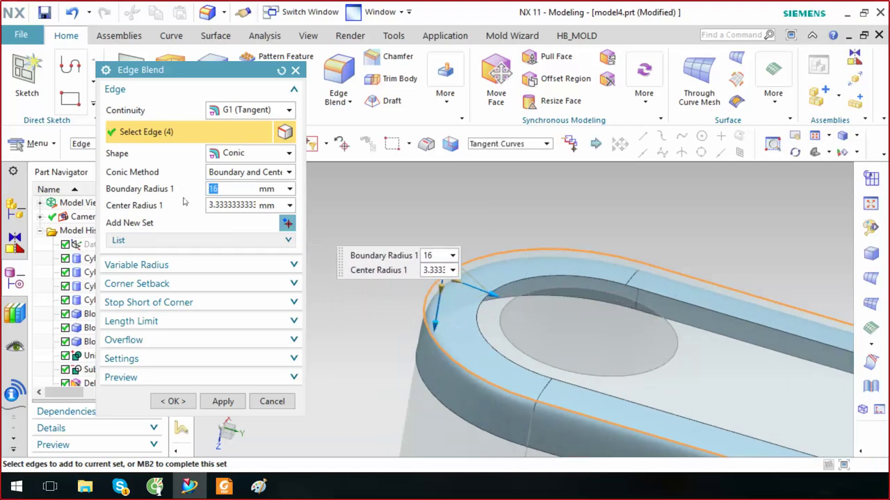
Define the conic by Boundary and Rho, with rho set to 0.9
left_click(238, 173)
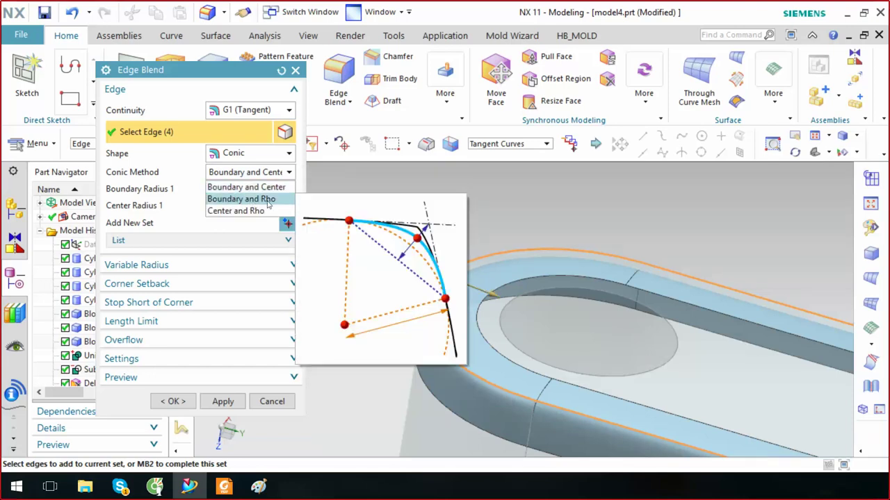
left_click(269, 202)
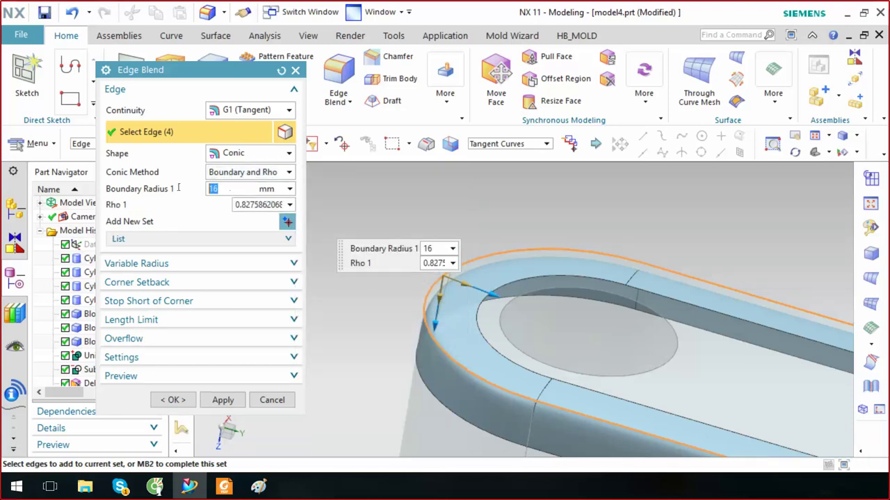
left_click(255, 208)
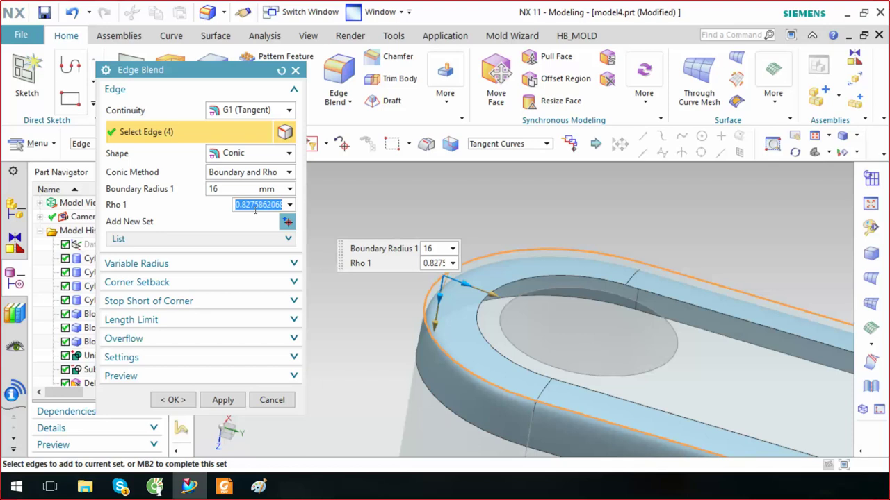
type("0.2")
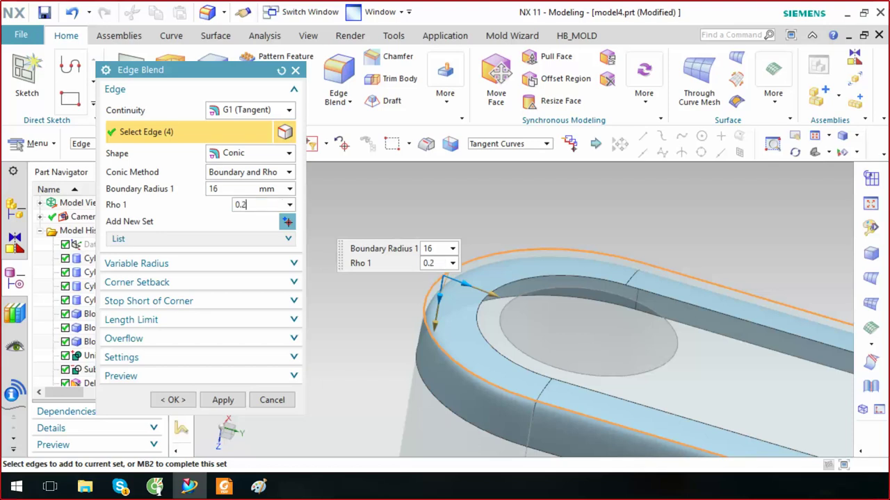
key("Return")
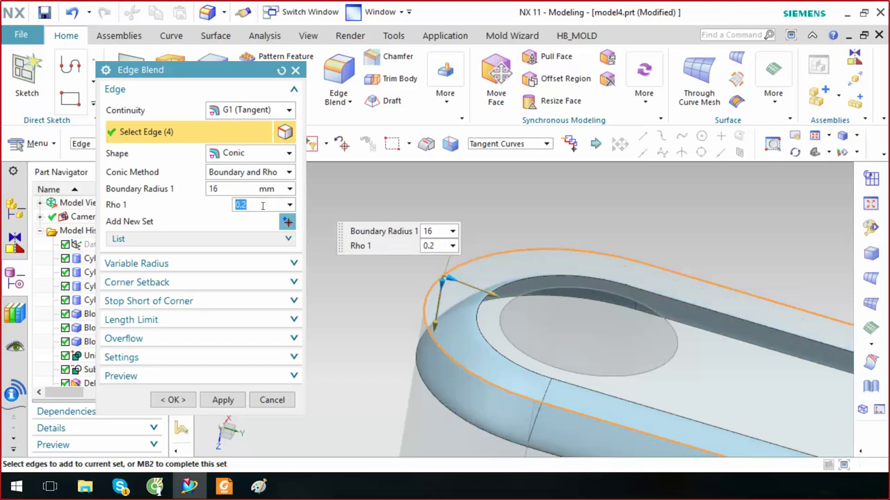
type("0")
key("Return")
Orbit the model to inspect the conic blend edge-on and reposition the Edge Blend panel
scroll(485, 340, "up", 2)
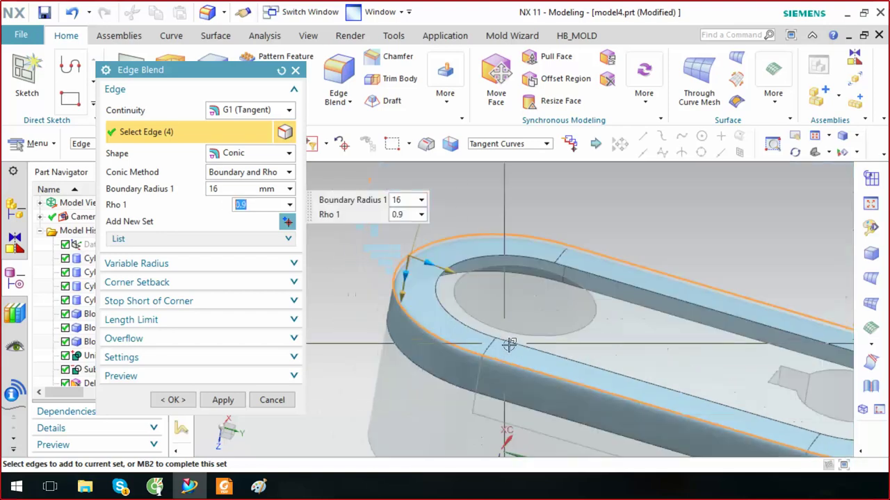
mouse_move(485, 340)
middle_mouse_down()
mouse_move(474, 334)
mouse_move(493, 338)
middle_mouse_up()
middle_click_drag(445, 324, 312, 306)
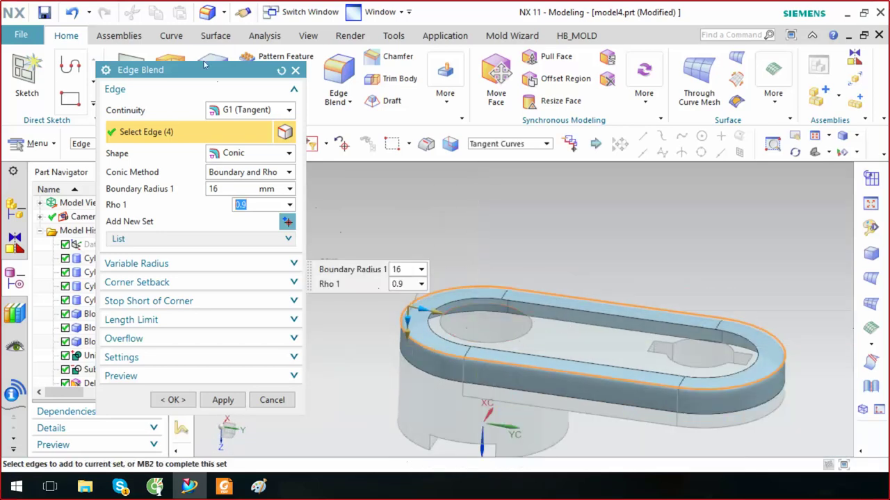
left_click_drag(197, 73, 219, 105)
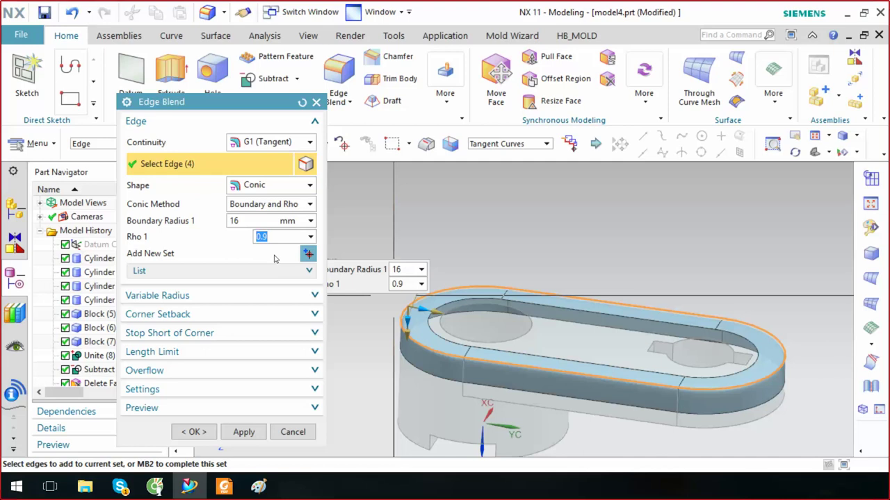
left_click(272, 203)
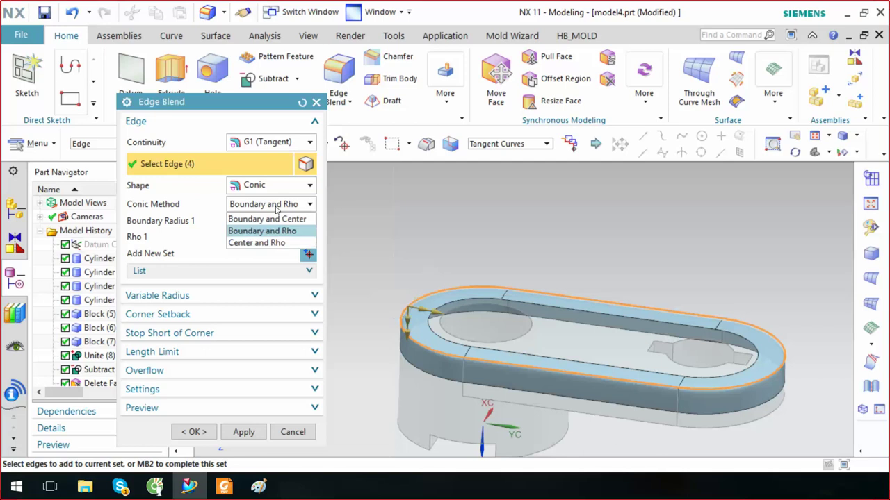
Switch the blend shape back to Circular with a 10 mm radius
left_click(265, 230)
left_click(271, 184)
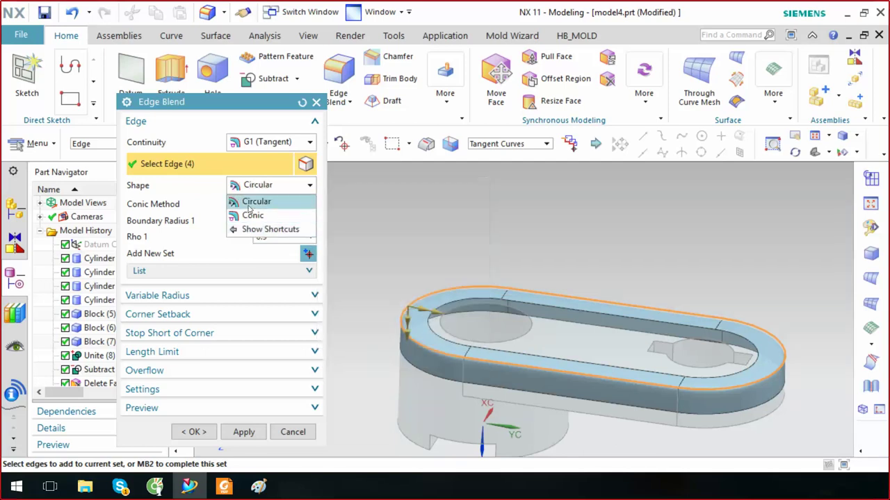
left_click(240, 201)
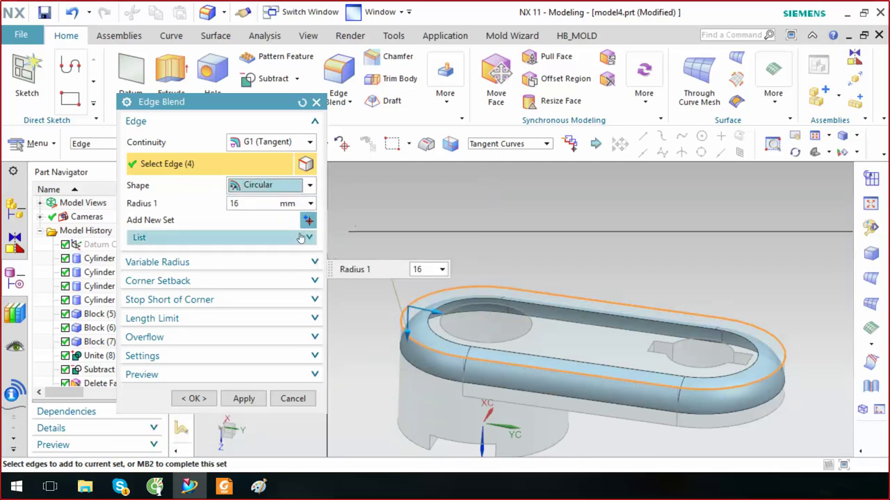
scroll(253, 215, "up", 3)
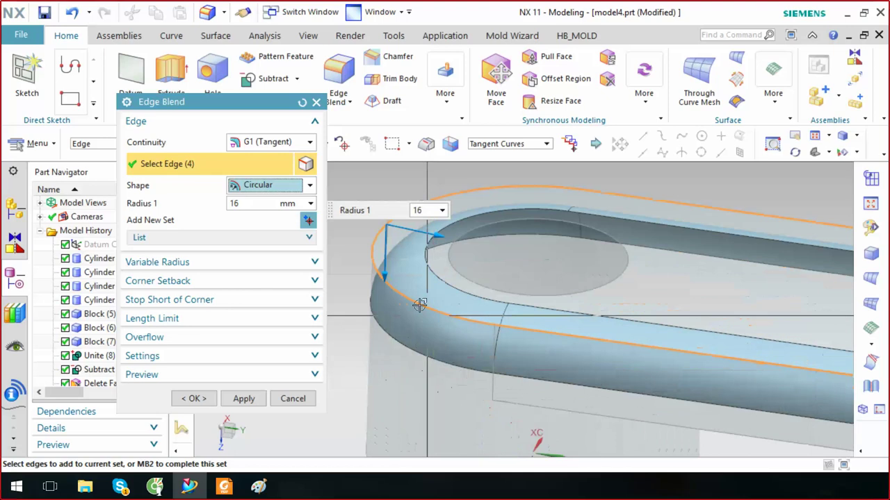
left_click(253, 203)
type("10")
key("Return")
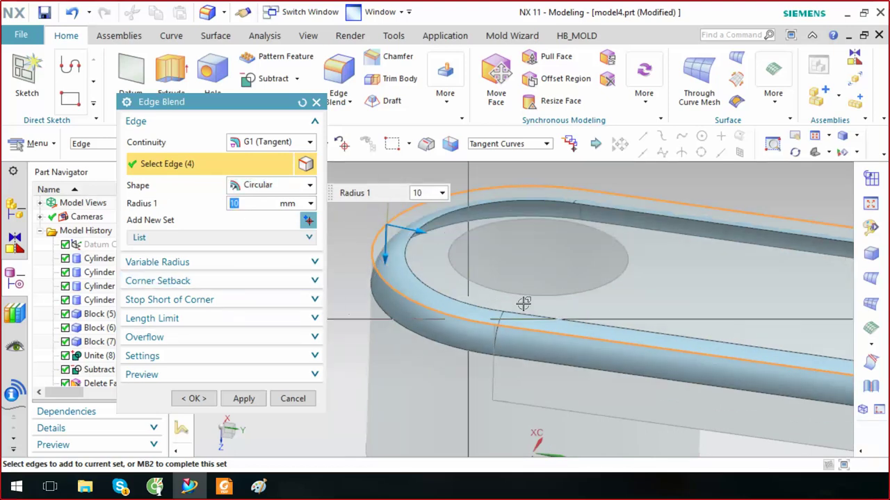
Expand the List section to show the blend sets
scroll(525, 296, "down", 3)
scroll(532, 276, "up", 2)
scroll(499, 298, "down", 1)
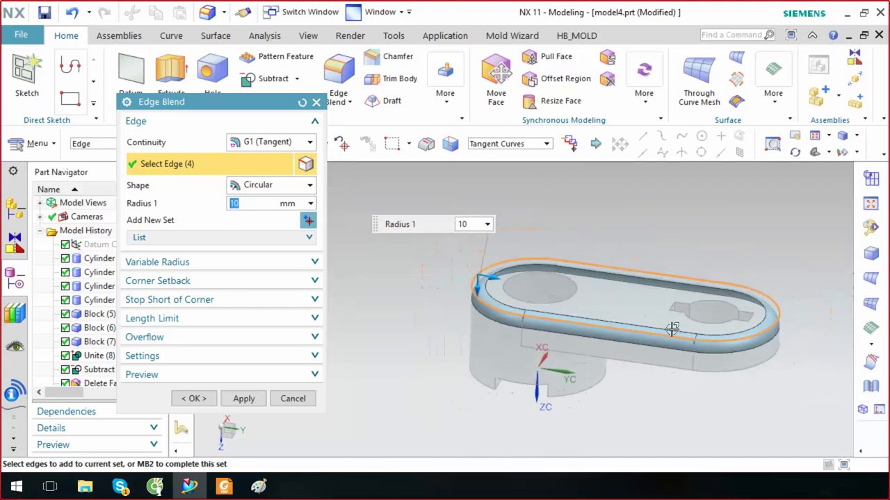
left_click(174, 237)
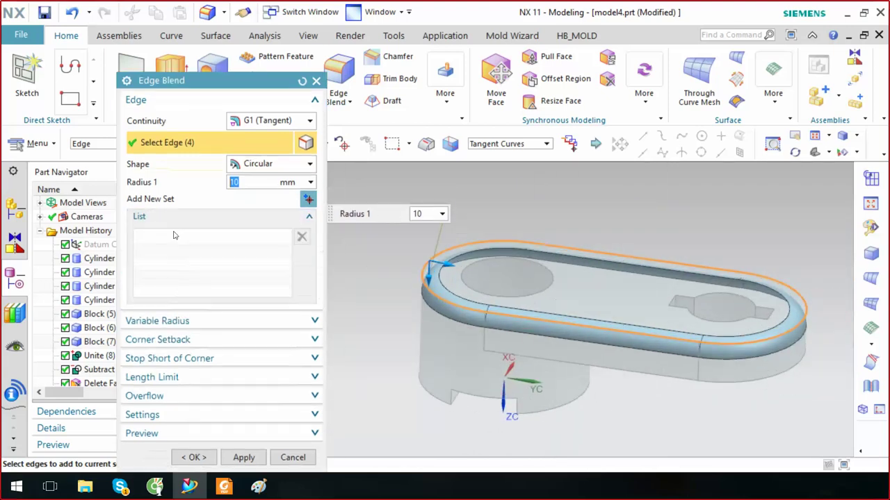
Add a new blend set on the part's bottom outer edge chain with a 5 mm radius
left_click(194, 216)
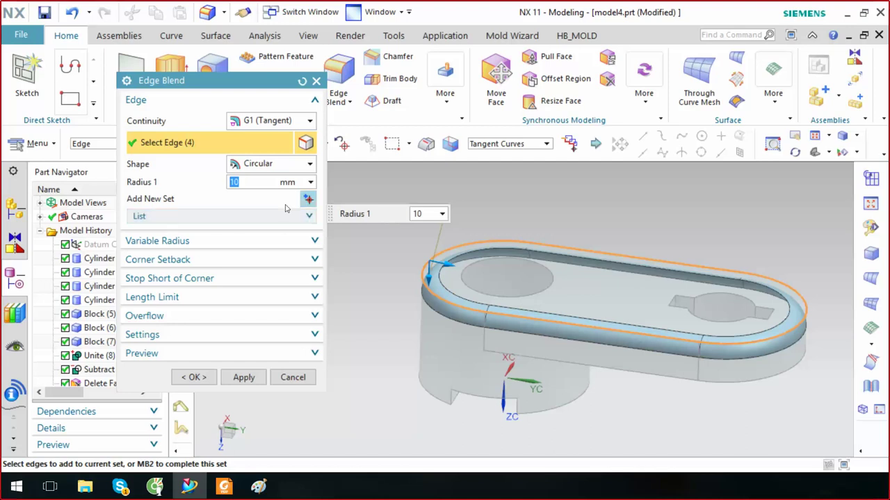
left_click(220, 221)
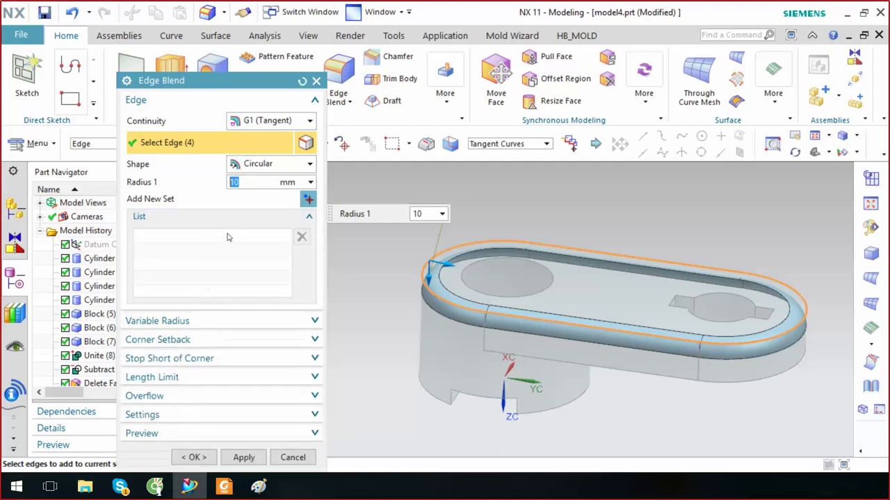
left_click(308, 199)
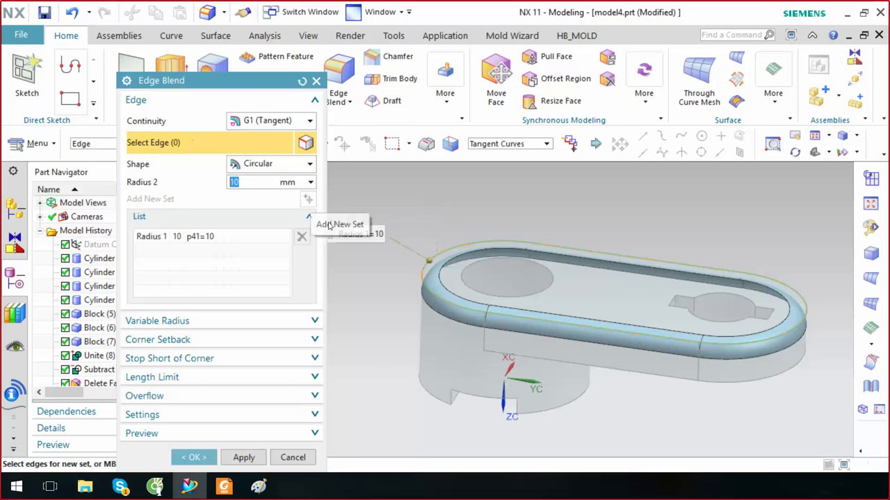
left_click(602, 356)
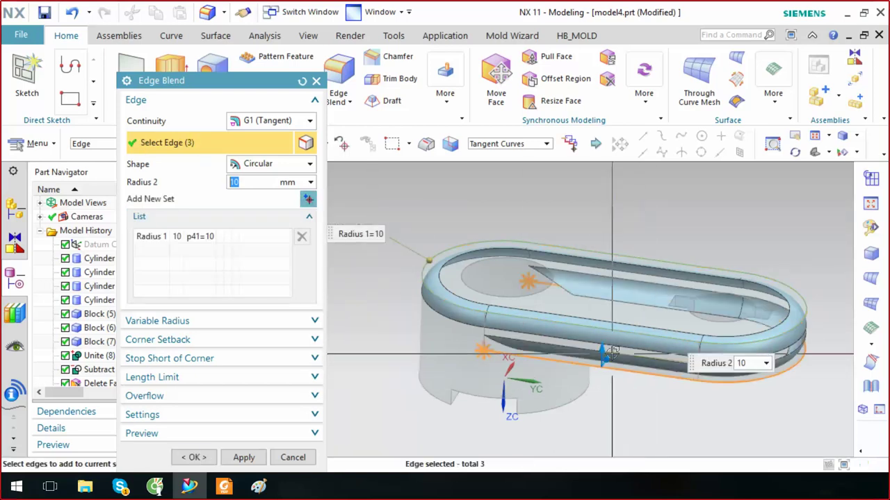
type("5")
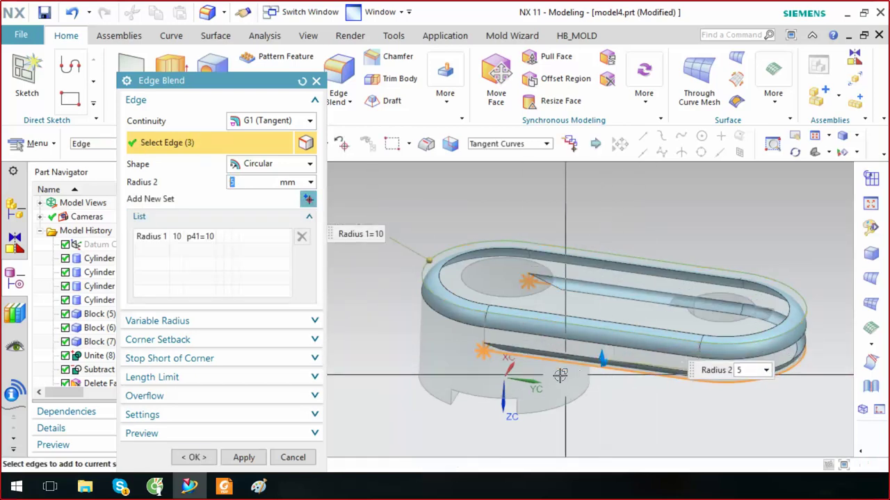
left_click(196, 236)
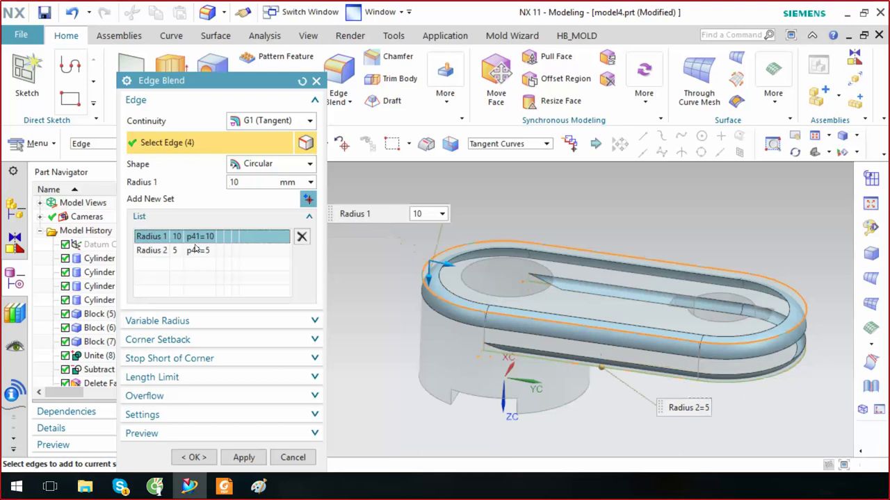
Compare the edges covered by the 10 mm and 5 mm sets, viewing the part from below
left_click(198, 249)
left_click(205, 249)
middle_click_drag(361, 278, 397, 276)
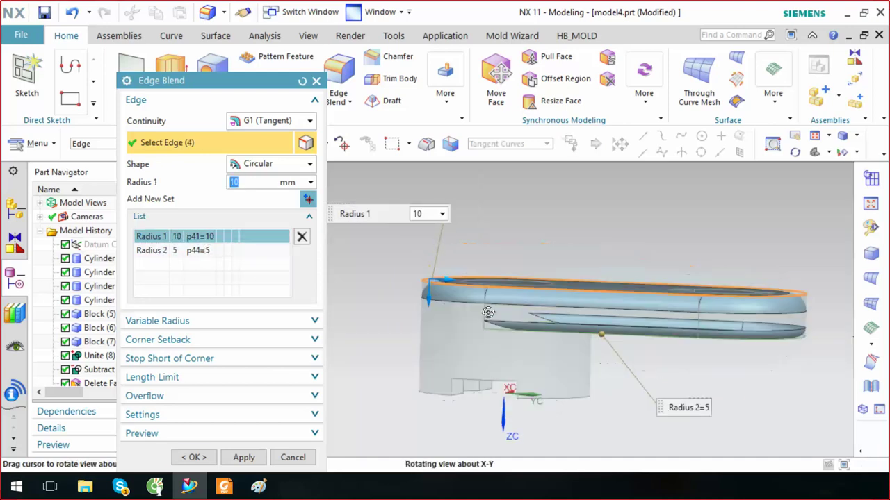
left_click(205, 251)
left_click(208, 242)
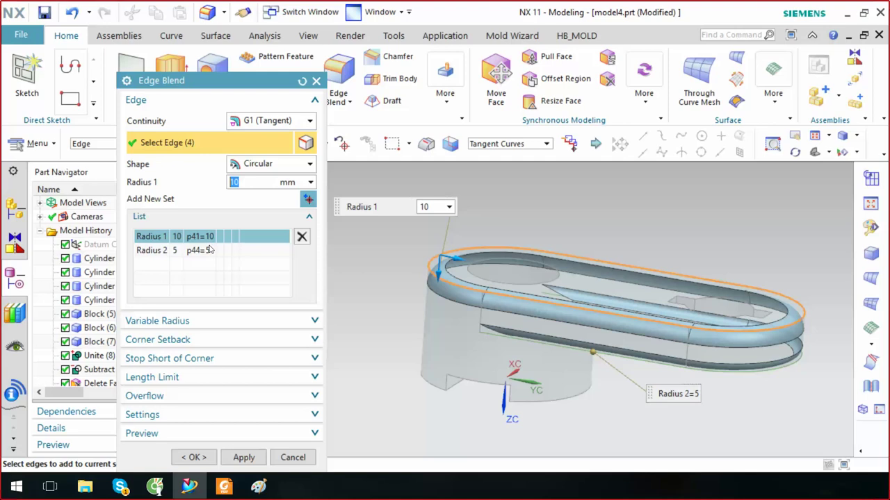
left_click(210, 250)
mouse_move(546, 372)
middle_mouse_down()
mouse_move(562, 327)
mouse_move(540, 278)
mouse_move(549, 272)
mouse_move(528, 251)
middle_mouse_up()
left_click(254, 240)
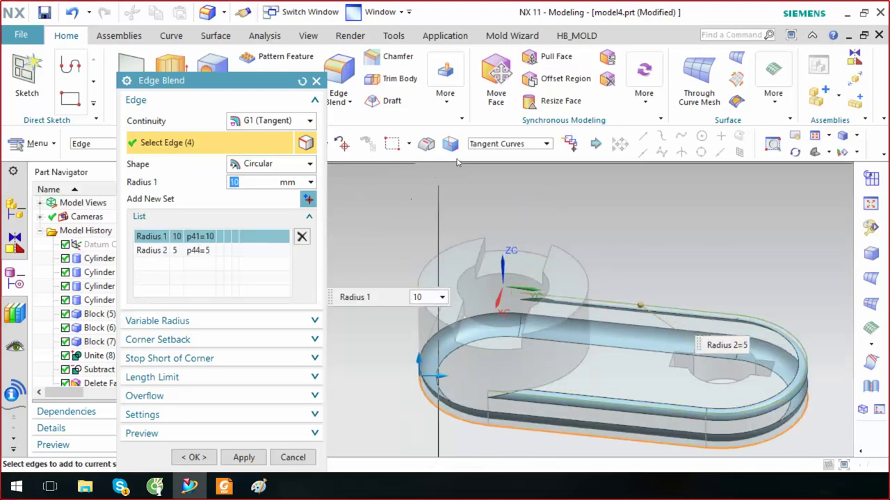
left_click(507, 144)
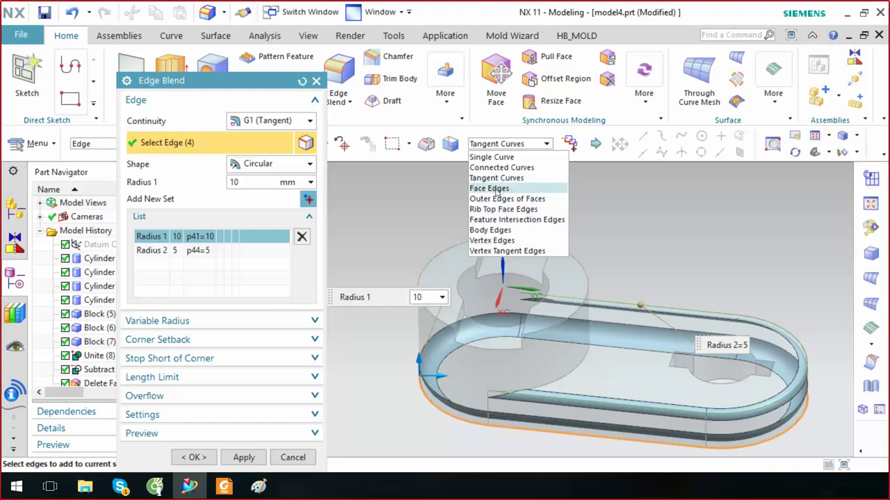
Try the Face Edges rule, deselect the picked face edges, and start a third blend set
left_click(496, 189)
left_click(557, 272)
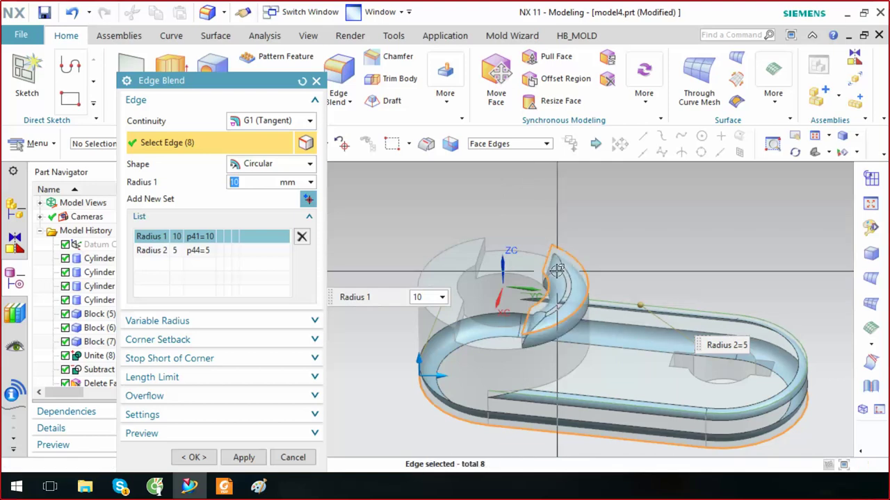
scroll(557, 271, "up", 2)
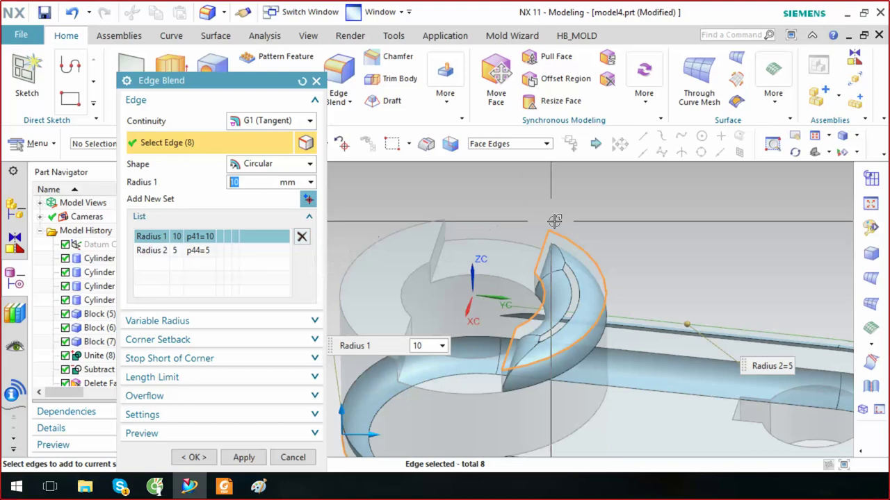
left_click(604, 272, "shift")
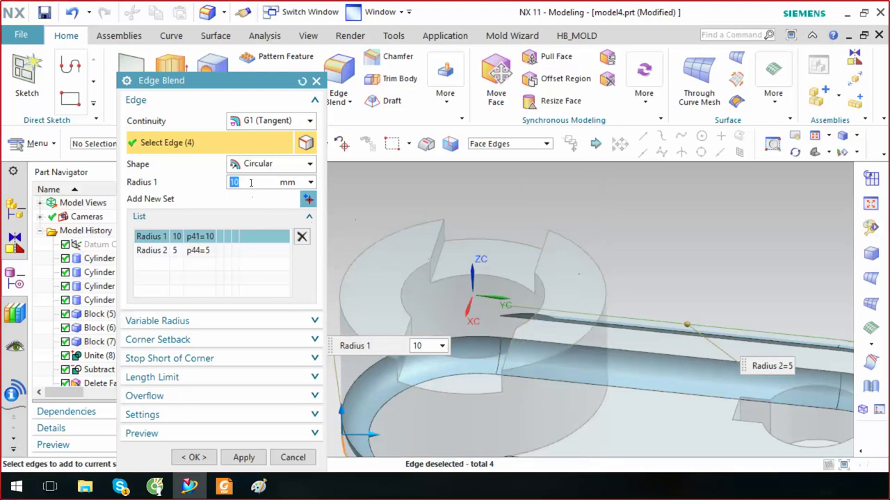
left_click(307, 199)
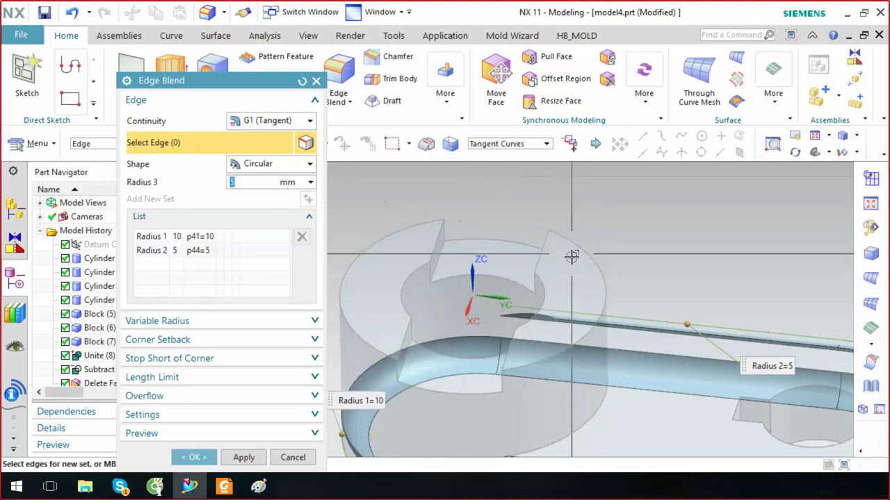
left_click(546, 144)
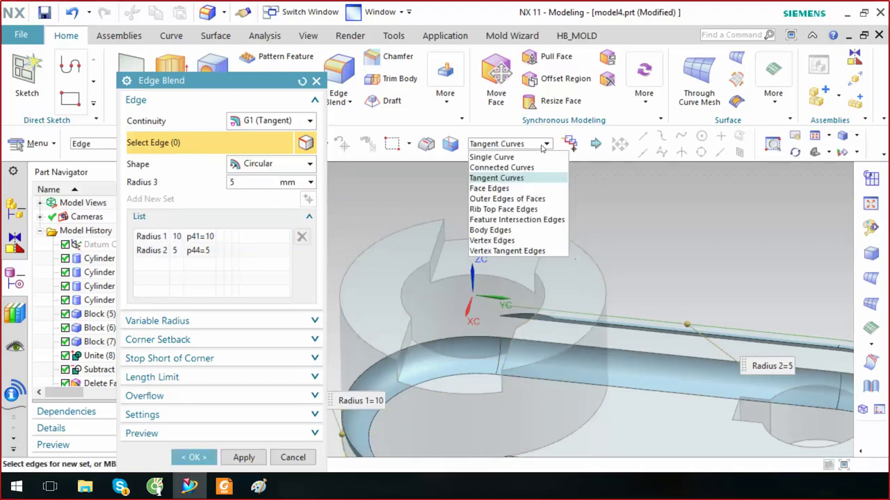
Use the Body Edges rule to select all 54 edges of the body
left_click(521, 189)
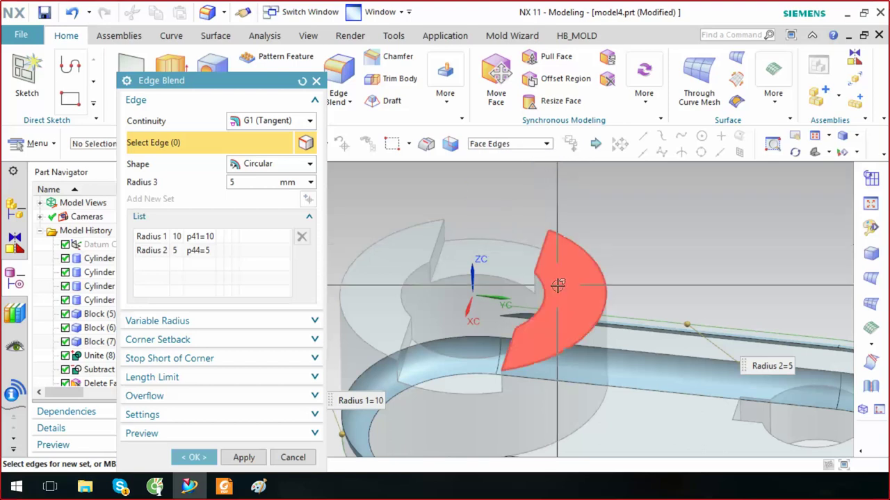
left_click(515, 144)
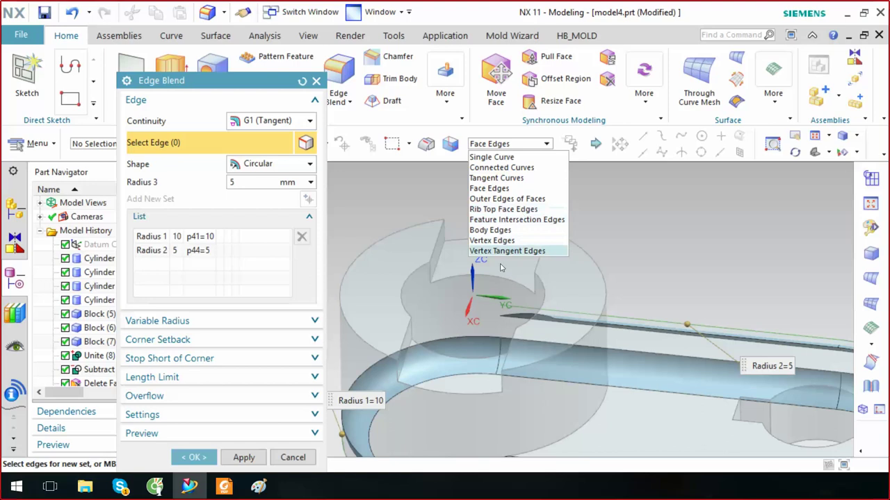
left_click(520, 231)
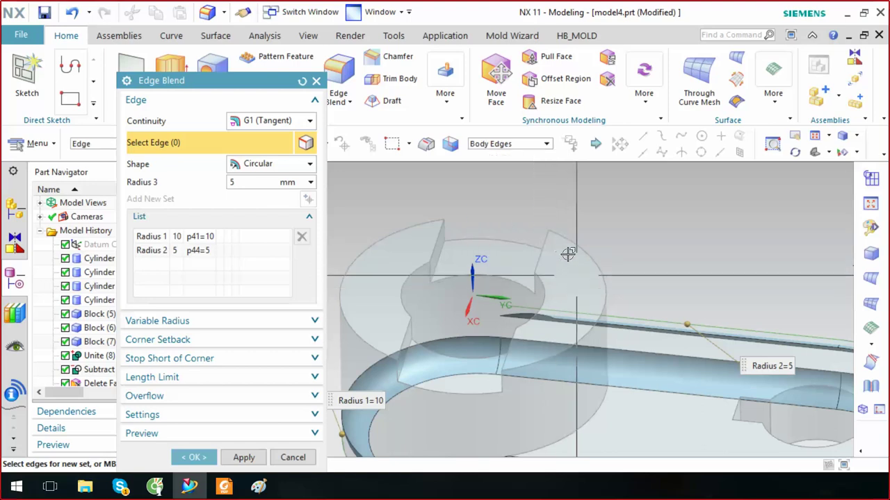
scroll(535, 239, "down", 3)
scroll(534, 239, "down", 2)
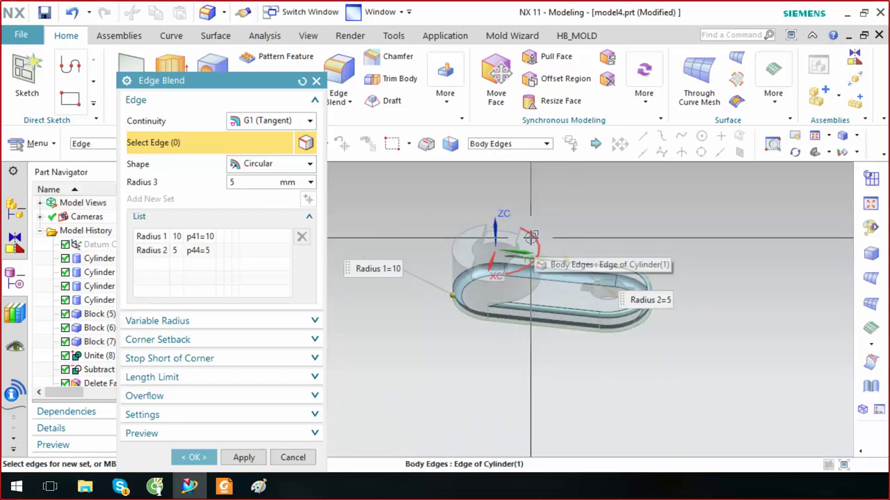
left_click(531, 228)
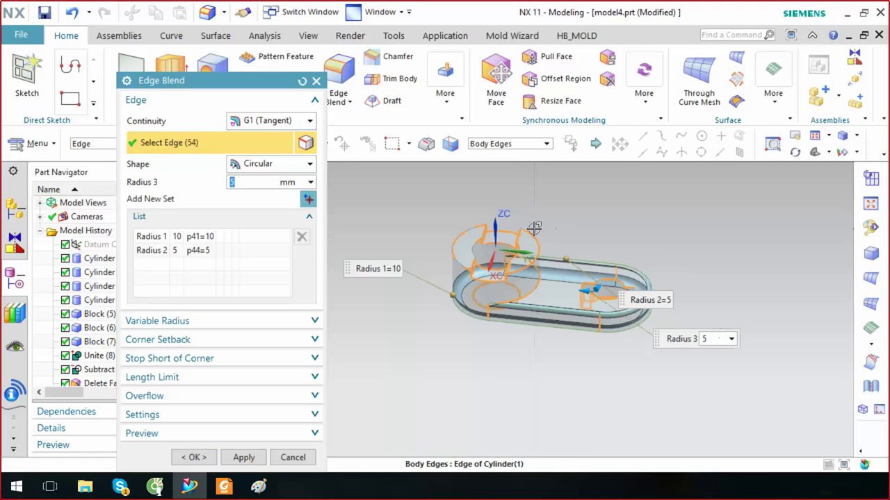
scroll(532, 229, "up", 3)
Set the third set's radius to 3 mm and orbit to view the whole part
middle_click_drag(587, 246, 588, 226)
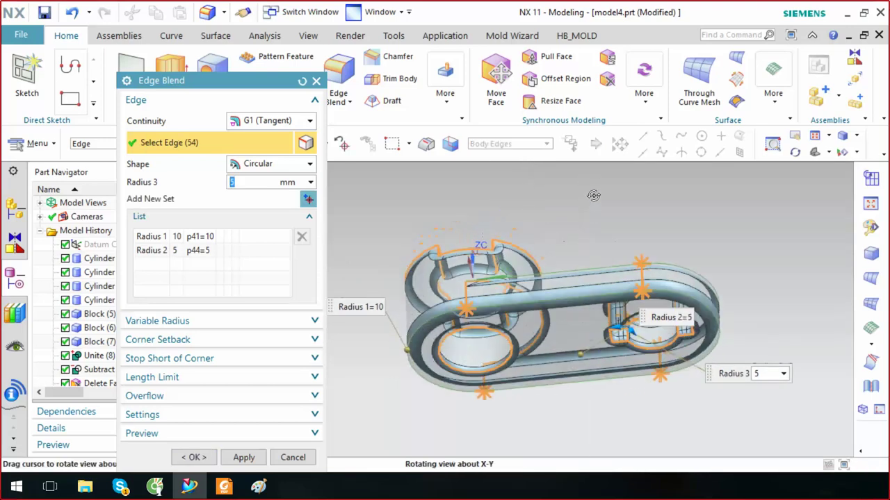
middle_click_drag(586, 233, 615, 273)
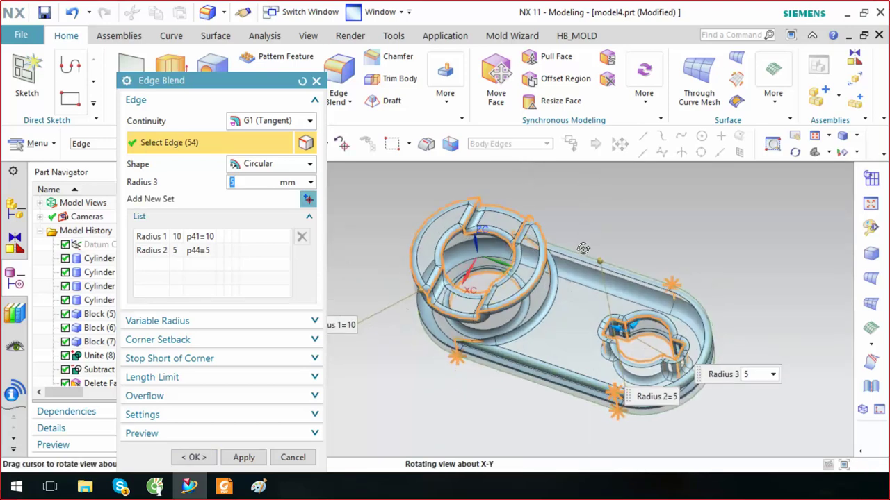
scroll(679, 332, "up", 3)
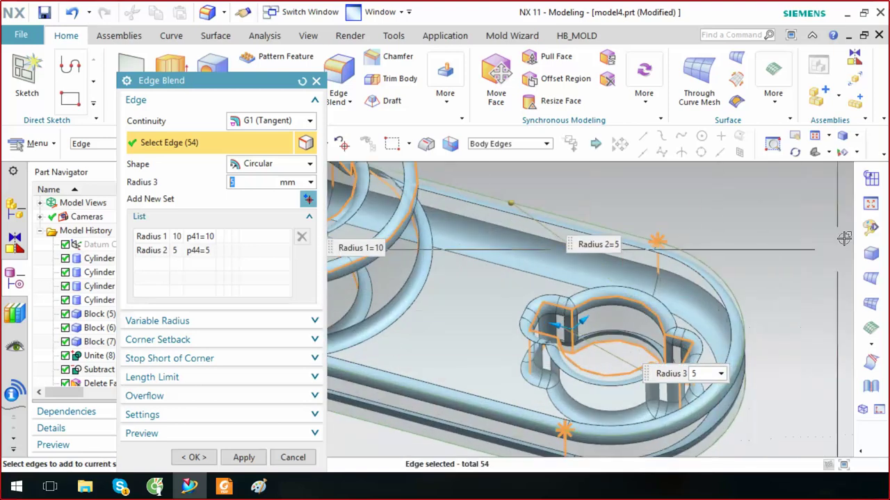
mouse_move(585, 320)
left_mouse_down()
mouse_move(589, 315)
mouse_move(583, 333)
mouse_move(649, 318)
left_mouse_up()
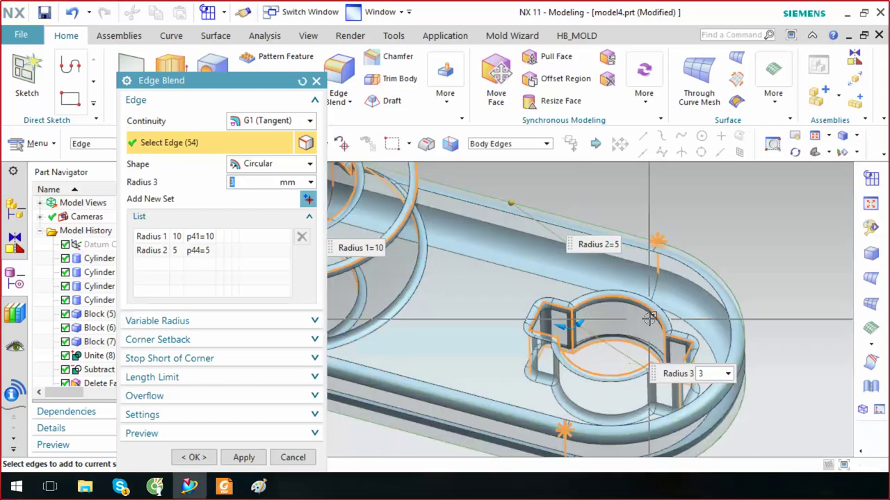
scroll(649, 318, "down", 3)
middle_click_drag(579, 258, 741, 401)
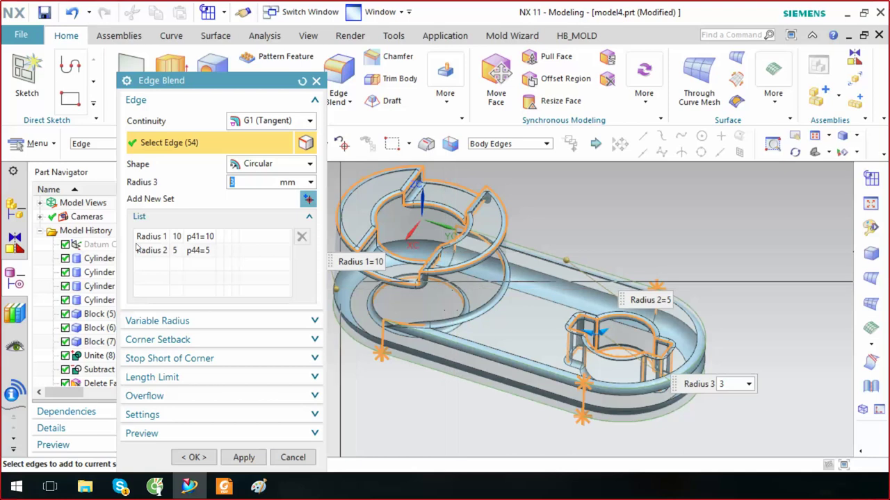
Add the 3 mm set to the list and review the edges of Radius 1, 2 and 3 sets
left_click(217, 241)
key("Down")
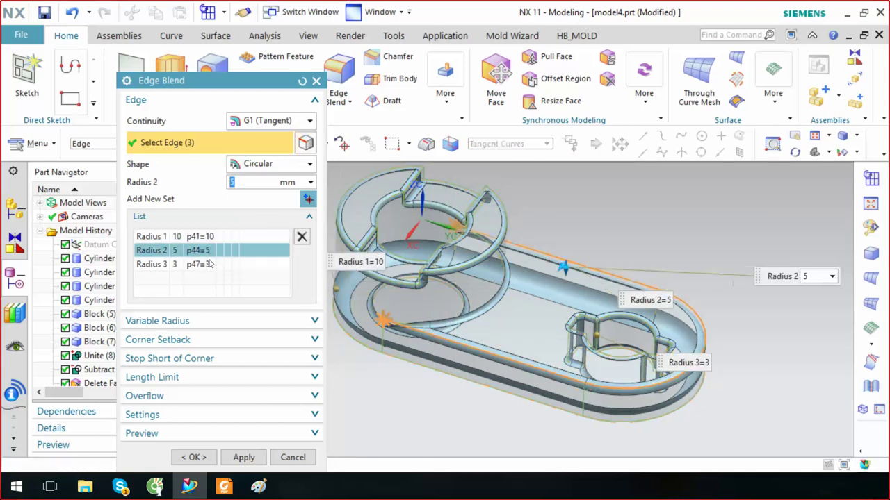
key("Down")
left_click(216, 237)
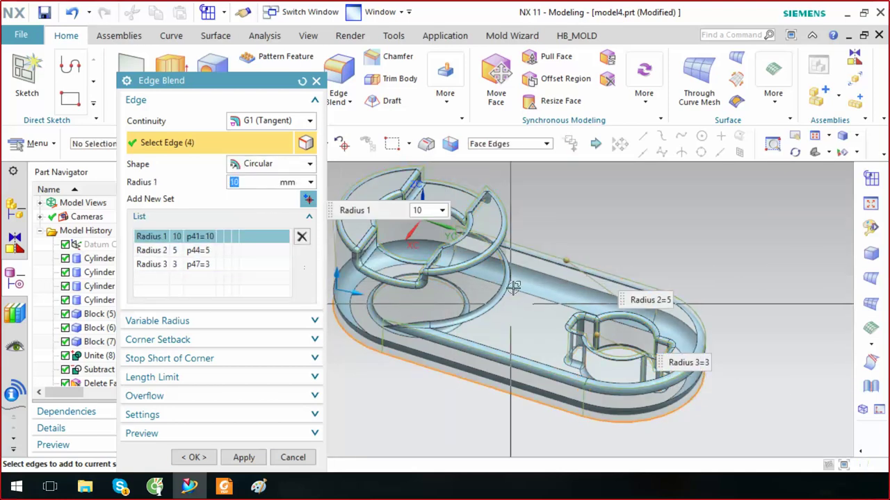
middle_click_drag(511, 302, 218, 264)
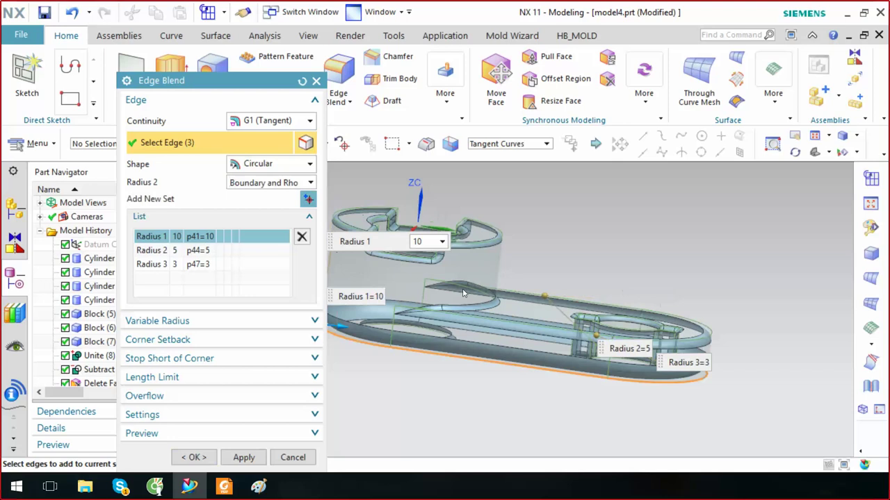
left_click(214, 252)
middle_click_drag(417, 292, 353, 323)
left_click(206, 265)
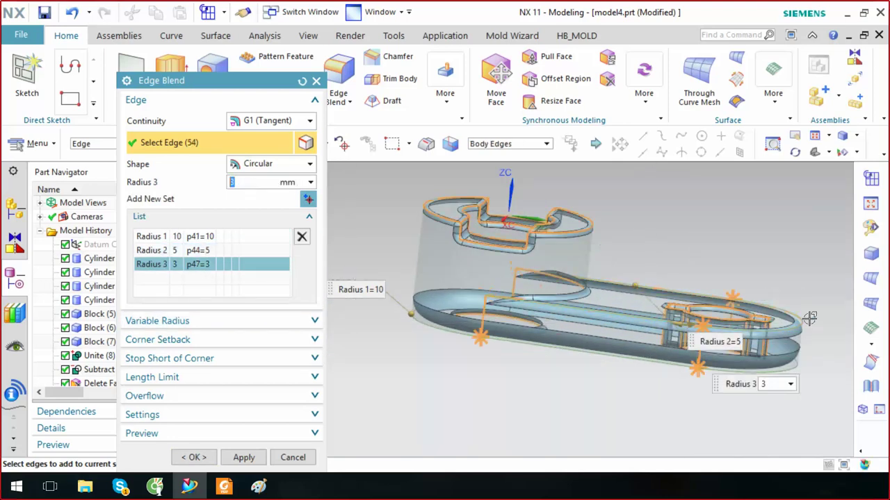
Preview the blended result with Show Result, inspect it, then Undo Result
left_click(258, 434)
left_click(306, 424)
mouse_move(649, 319)
middle_mouse_down()
mouse_move(578, 336)
mouse_move(576, 322)
mouse_move(520, 291)
middle_mouse_up()
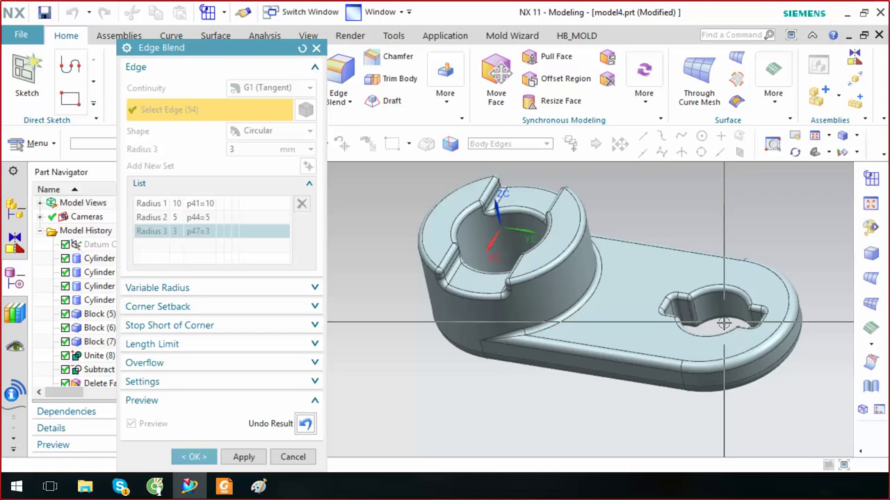
mouse_move(566, 319)
middle_mouse_down()
mouse_move(589, 317)
mouse_move(586, 212)
mouse_move(584, 324)
mouse_move(574, 318)
mouse_move(584, 312)
middle_mouse_up()
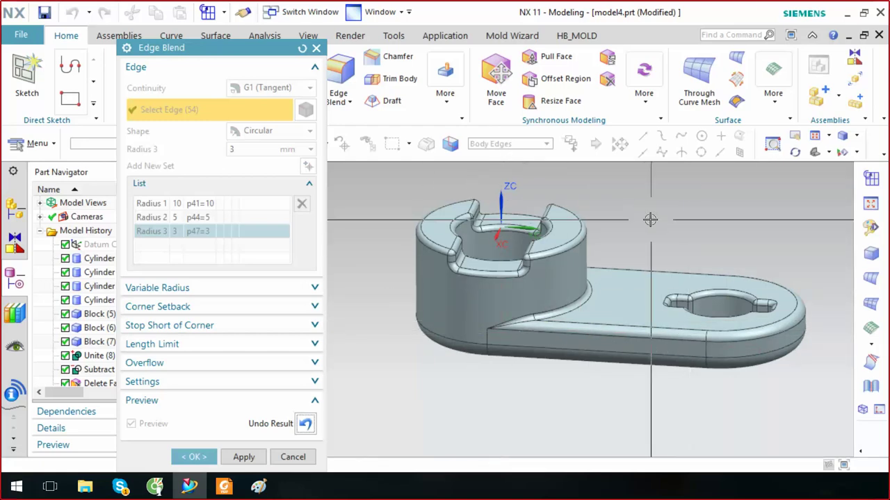
left_click(305, 424)
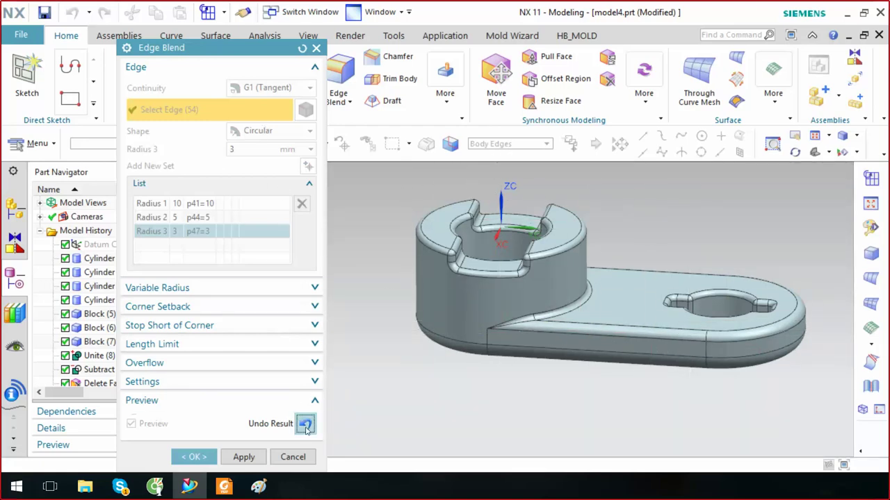
Delete the 3 mm Radius 3 set from the blend list
left_click(545, 144)
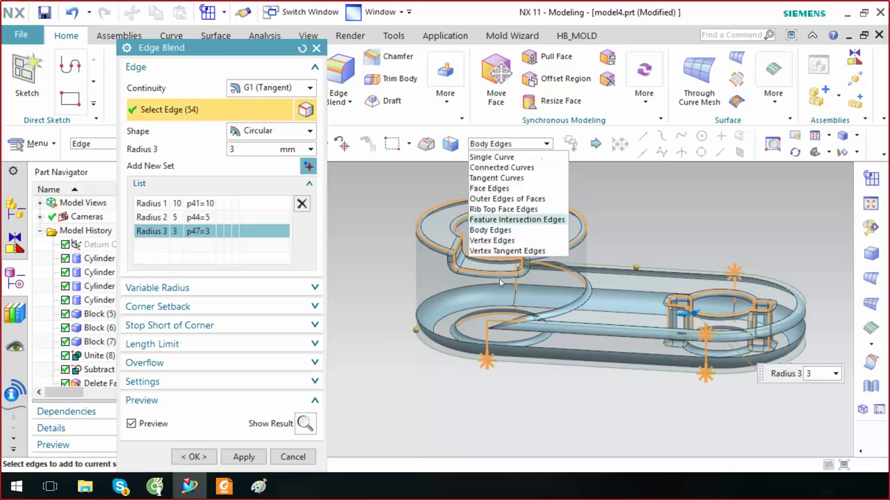
left_click(634, 212)
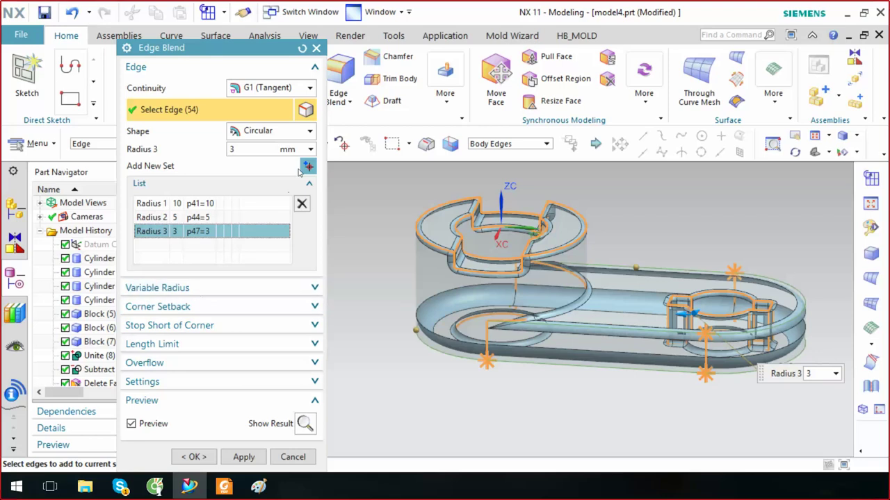
left_click(302, 205)
Delete the 5 mm Radius 2 set and begin adding variable-radius points to the top blend
left_click(302, 206)
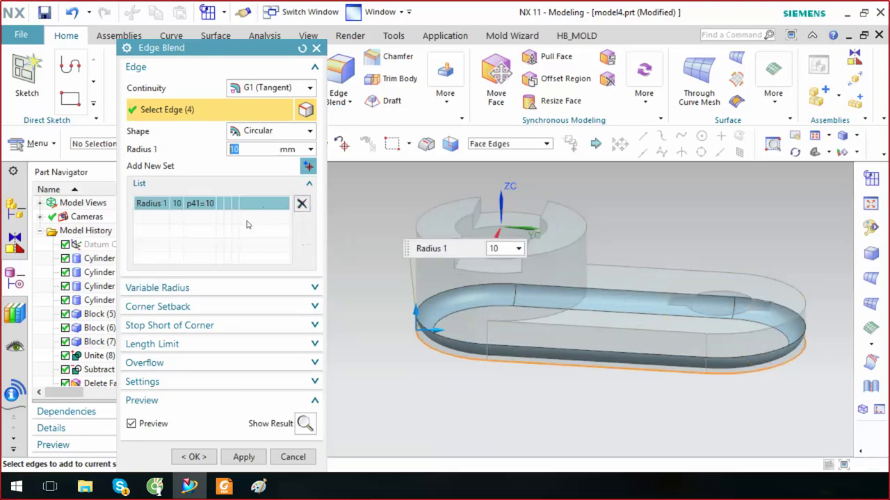
mouse_move(607, 381)
middle_mouse_down()
mouse_move(590, 278)
mouse_move(529, 285)
middle_mouse_up()
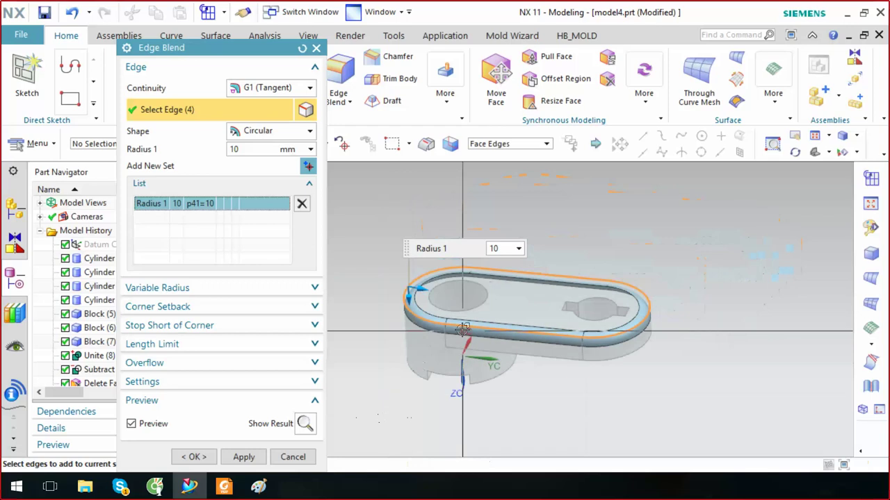
left_click(237, 287)
left_click(241, 259)
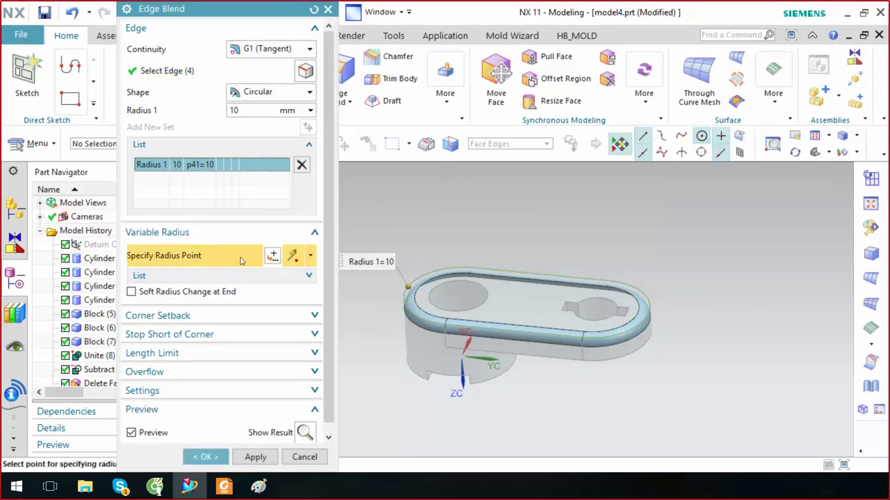
scroll(512, 409, "up", 2)
middle_click_drag(512, 409, 515, 424)
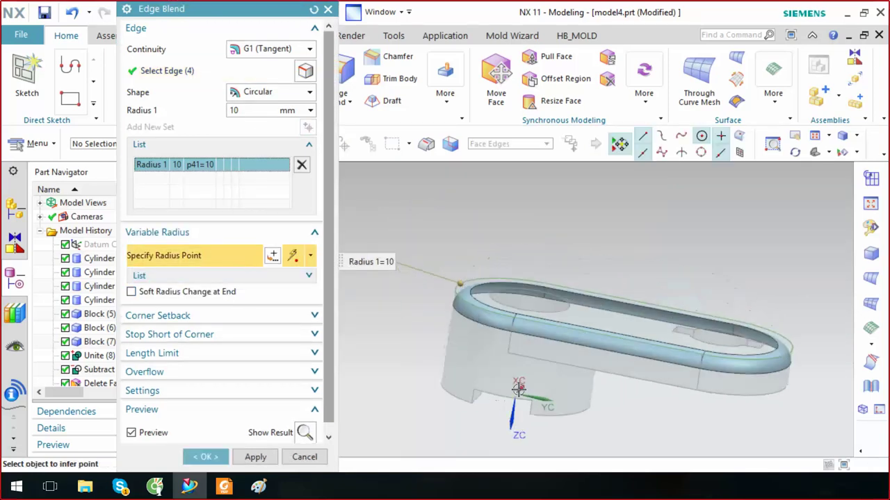
scroll(510, 362, "up", 3)
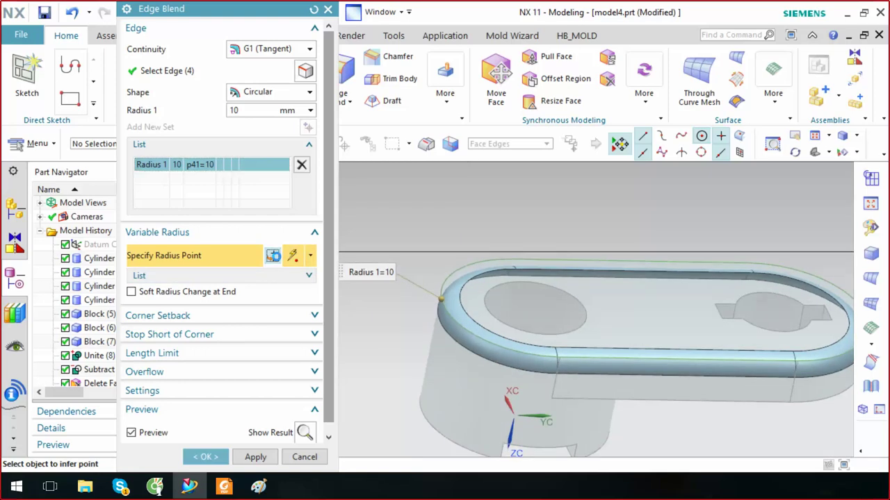
Place a first variable-radius point on the top outer edge
left_click(273, 256)
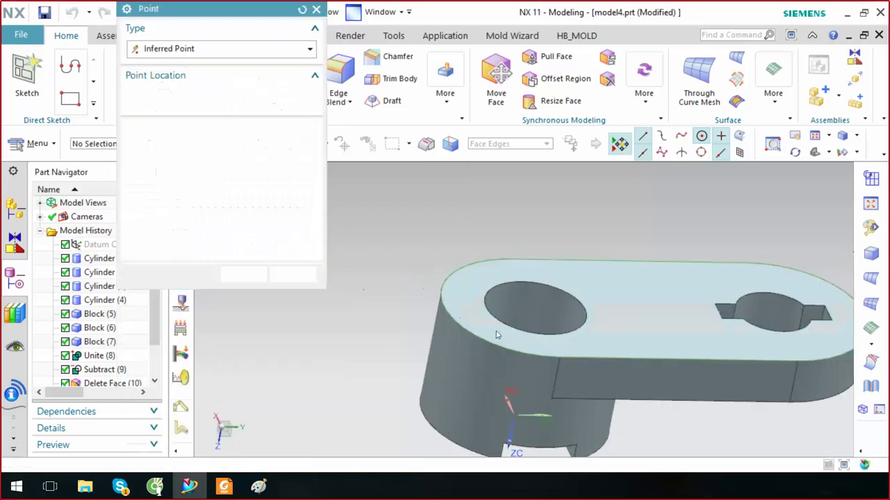
left_click(442, 305)
left_click(243, 273)
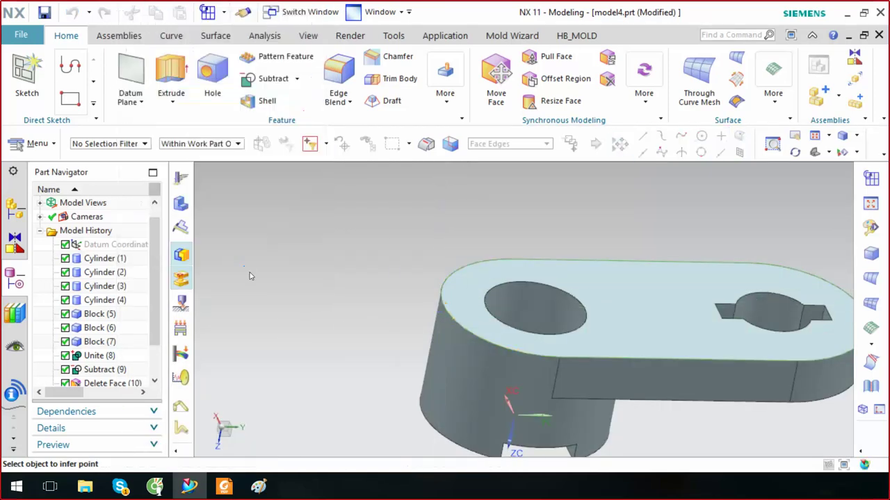
middle_click_drag(389, 278, 476, 277)
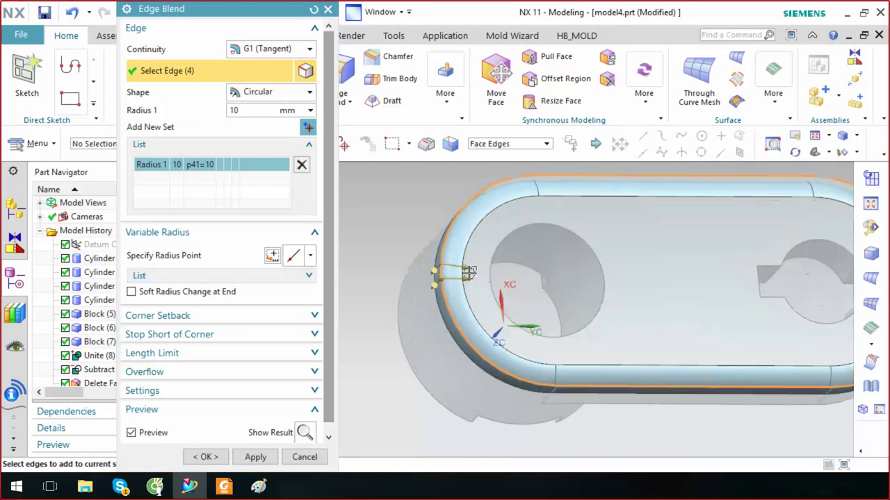
left_click(465, 269)
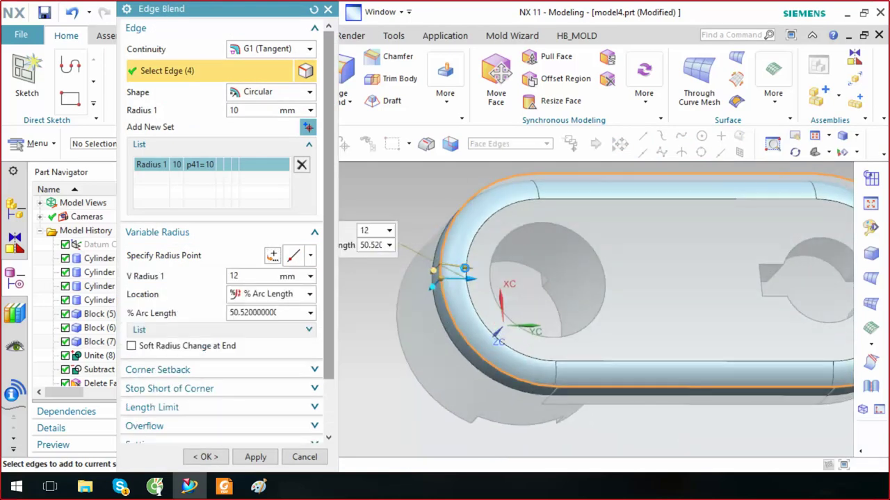
Add a second variable-radius point on the far edge and set it to 17 mm
left_click(293, 255)
mouse_move(639, 230)
middle_mouse_down()
mouse_move(728, 246)
mouse_move(506, 248)
middle_mouse_up()
left_click(756, 248)
left_click(244, 339)
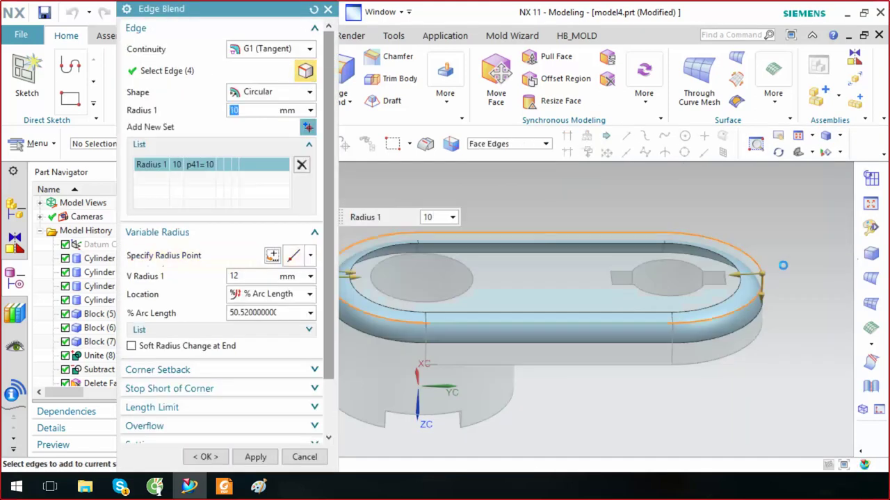
left_click_drag(738, 271, 730, 265)
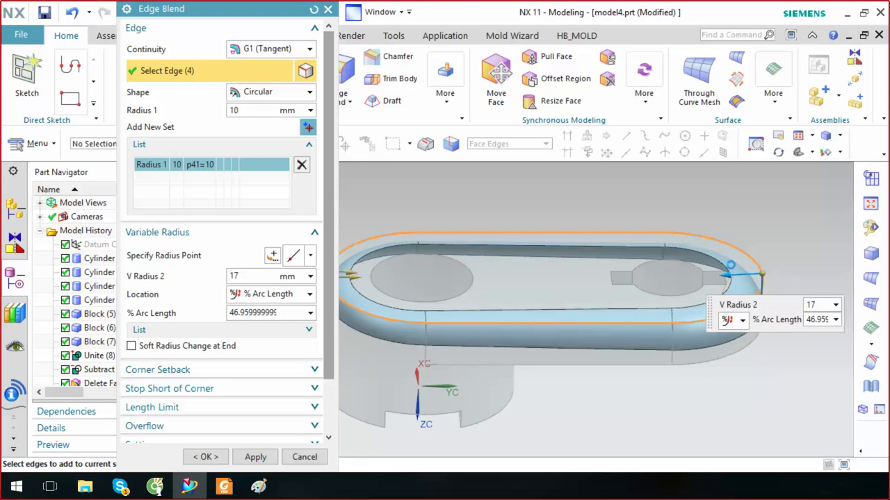
middle_click(811, 258)
Add a third radius point midway along the top edge
middle_click_drag(811, 258, 447, 313)
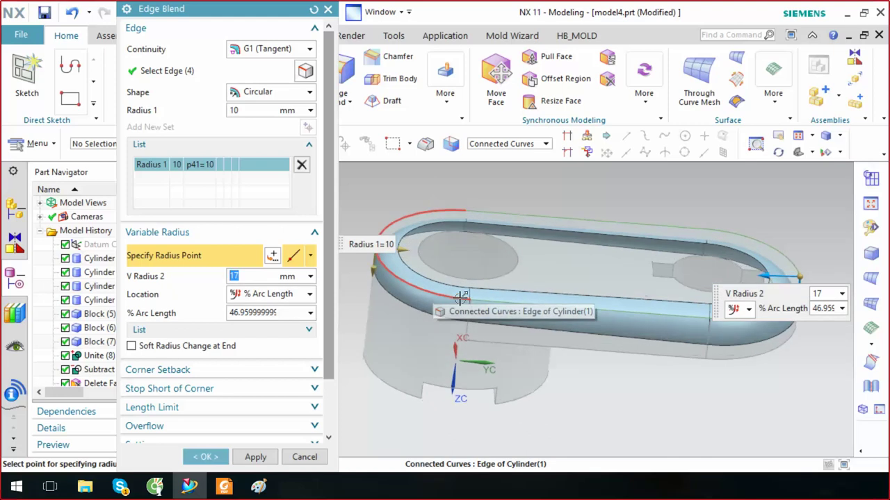
left_click(272, 256)
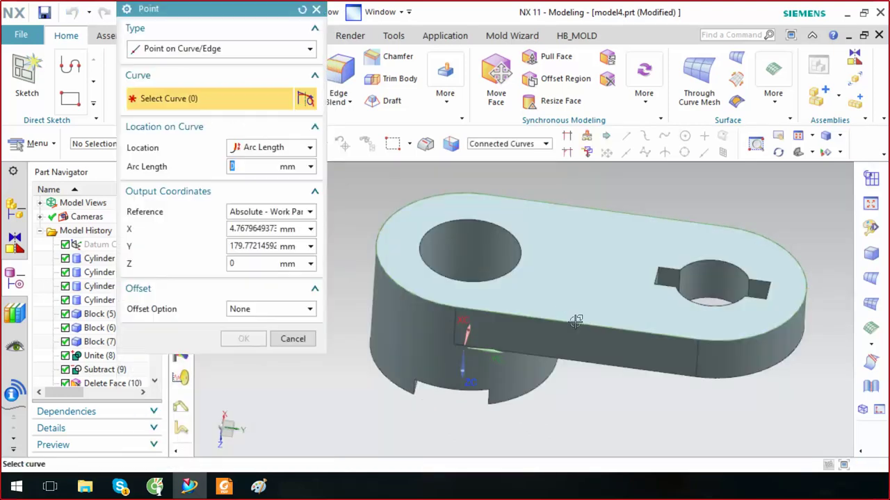
left_click(576, 323)
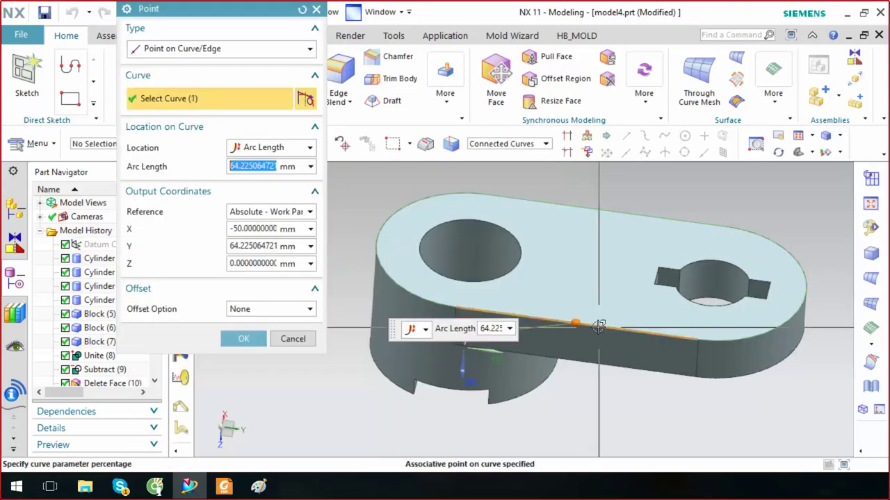
left_click(244, 339)
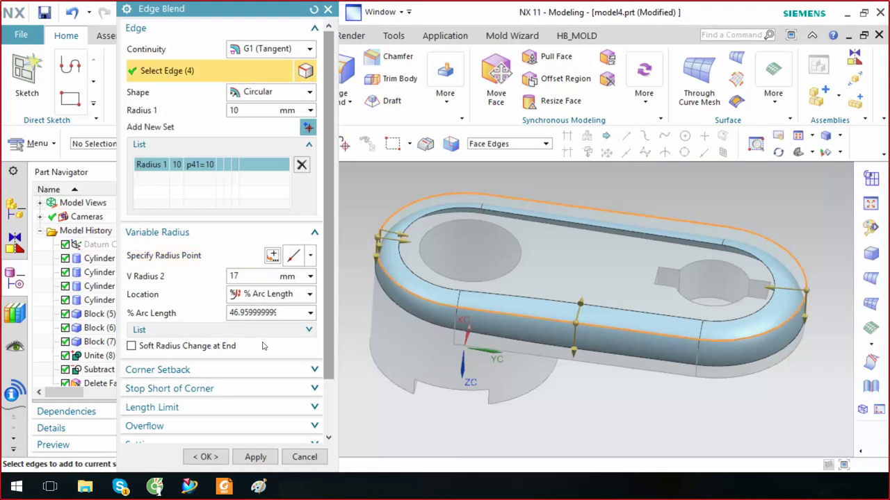
left_click(578, 320)
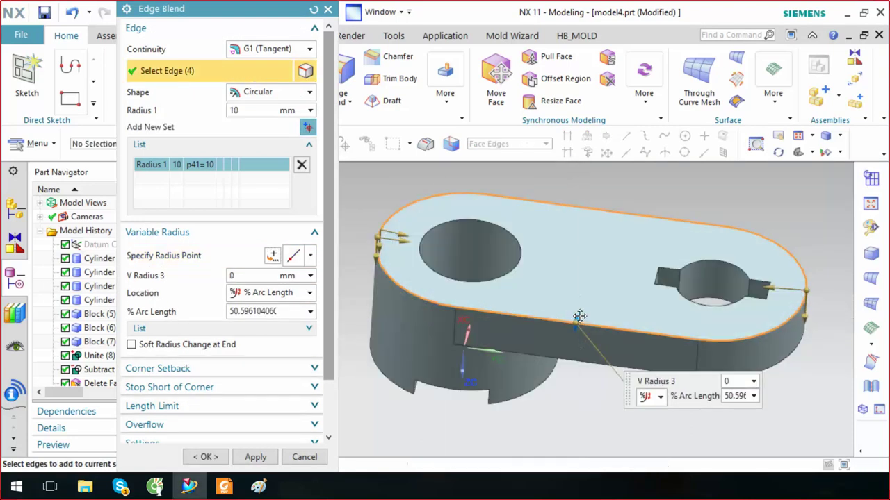
Set the third radius point to 5 mm and pick the front top edge for its position
type("5")
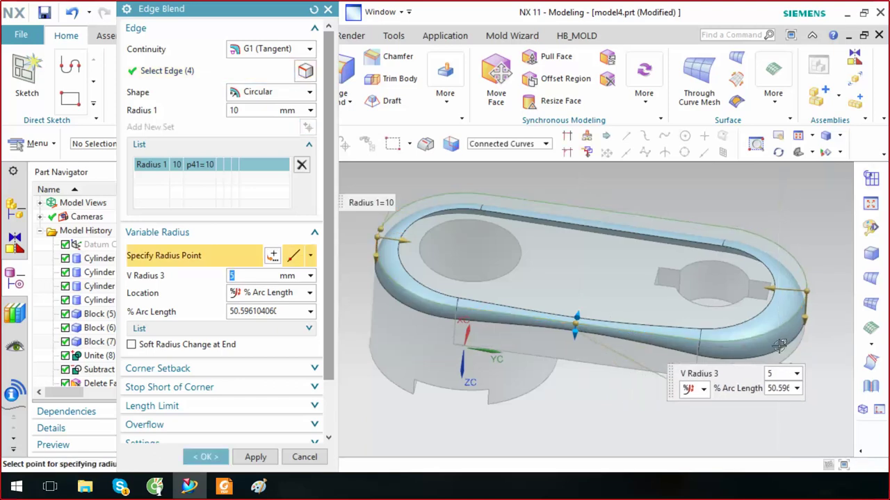
mouse_move(631, 333)
middle_mouse_down()
mouse_move(780, 345)
mouse_move(767, 341)
middle_mouse_up()
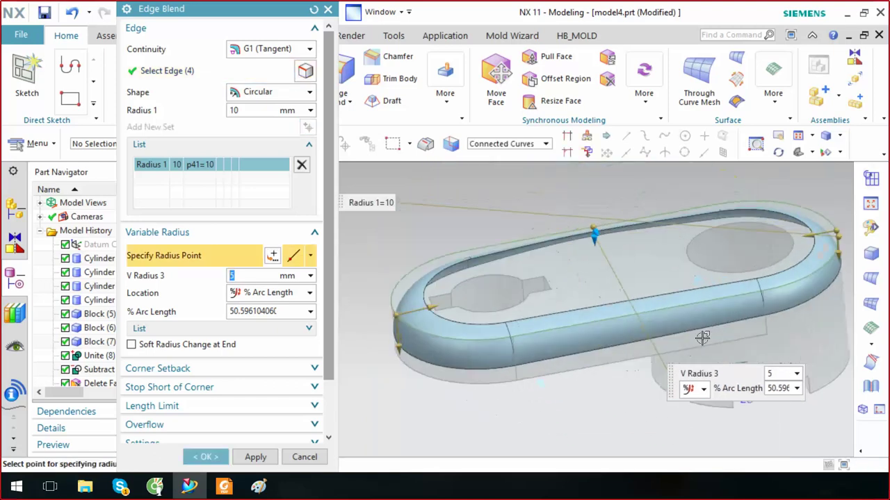
left_click(273, 255)
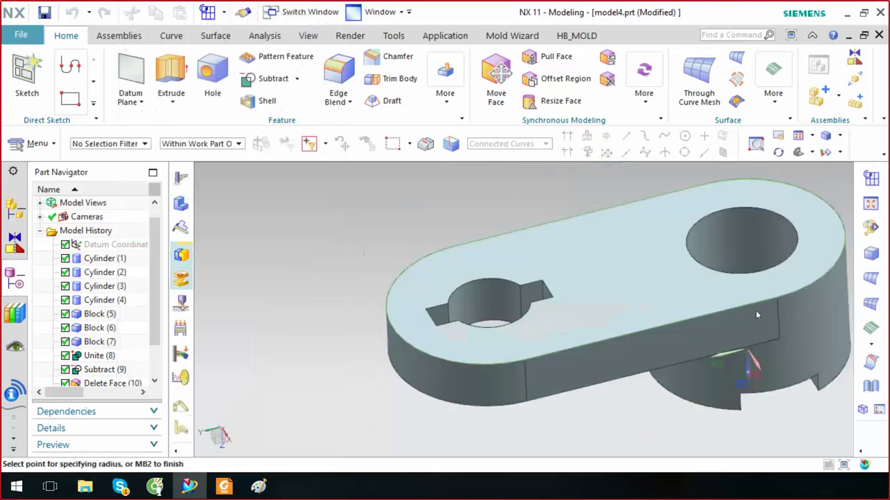
left_click(671, 322)
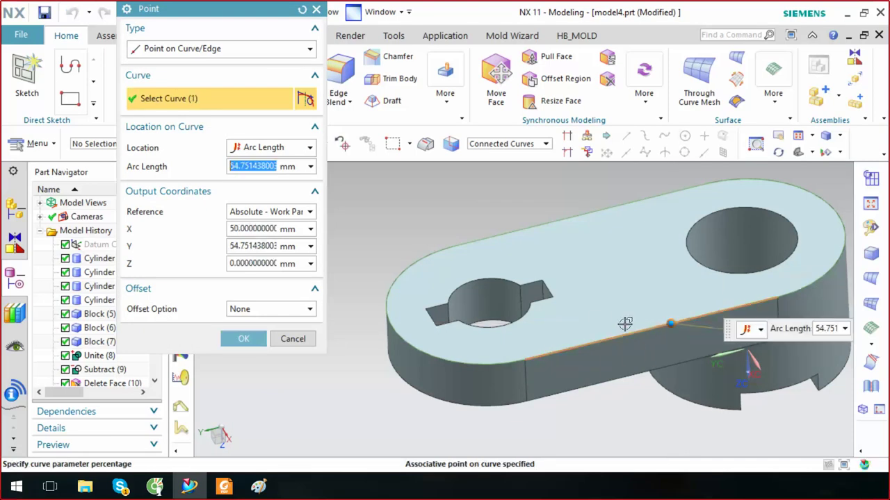
middle_click_drag(596, 322, 537, 323, "shift")
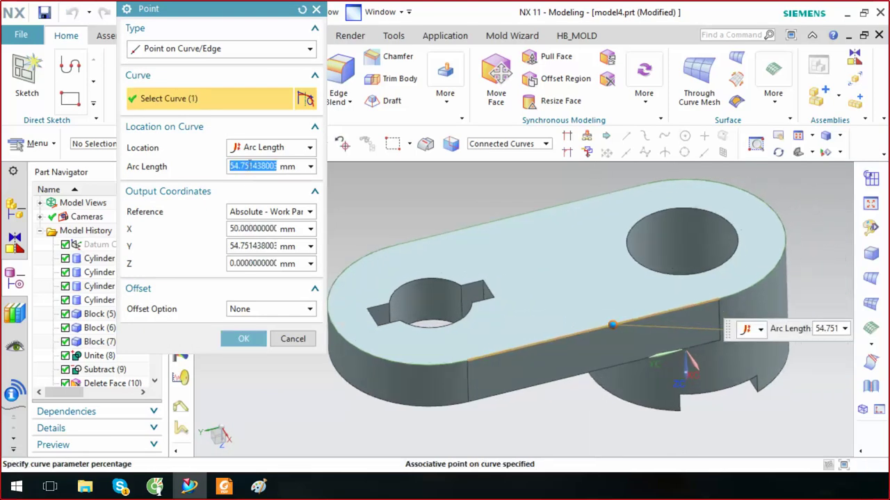
Locate the point at 50% arc length, then try placing it by distance along the edge
left_click(259, 150)
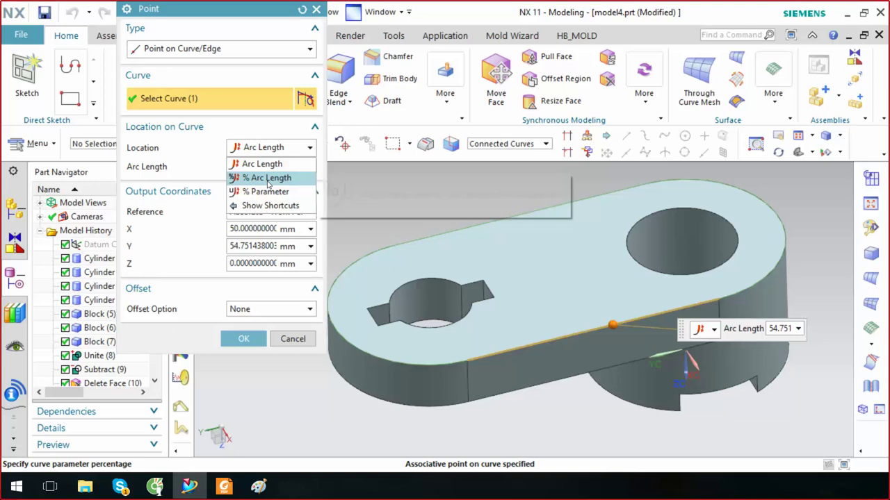
left_click(268, 180)
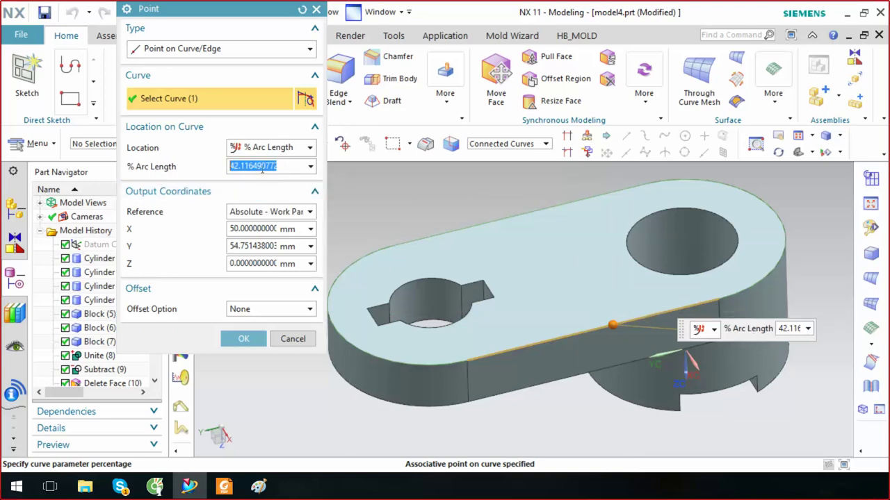
type("50")
key("Return")
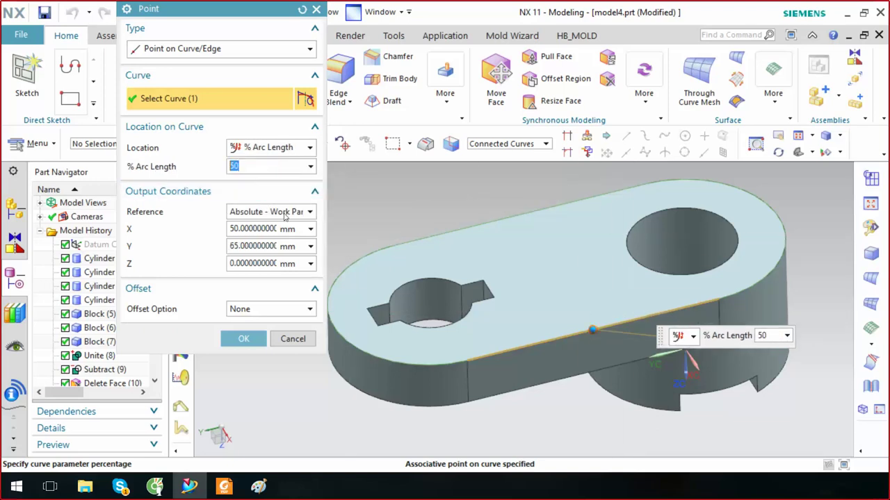
left_click(243, 144)
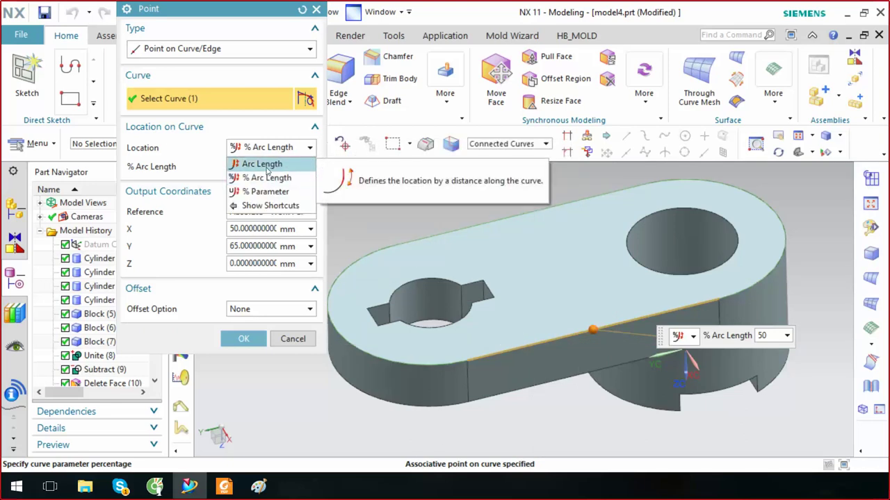
left_click(268, 165)
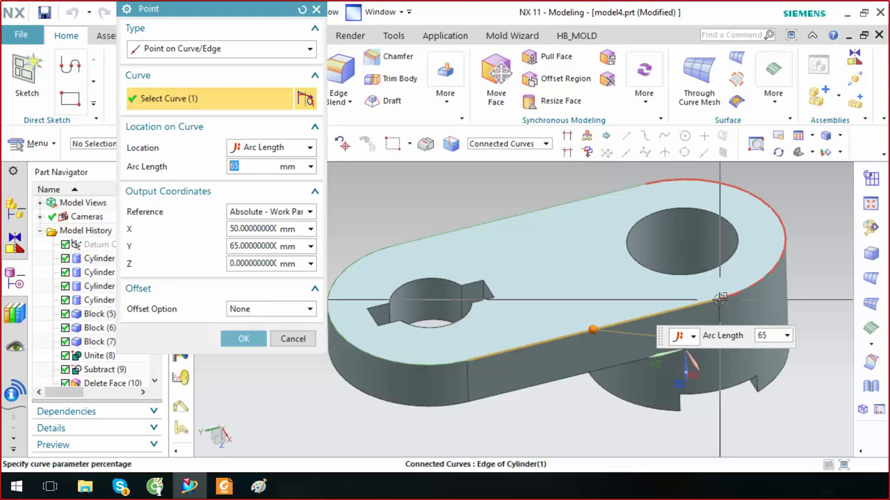
left_click(604, 333)
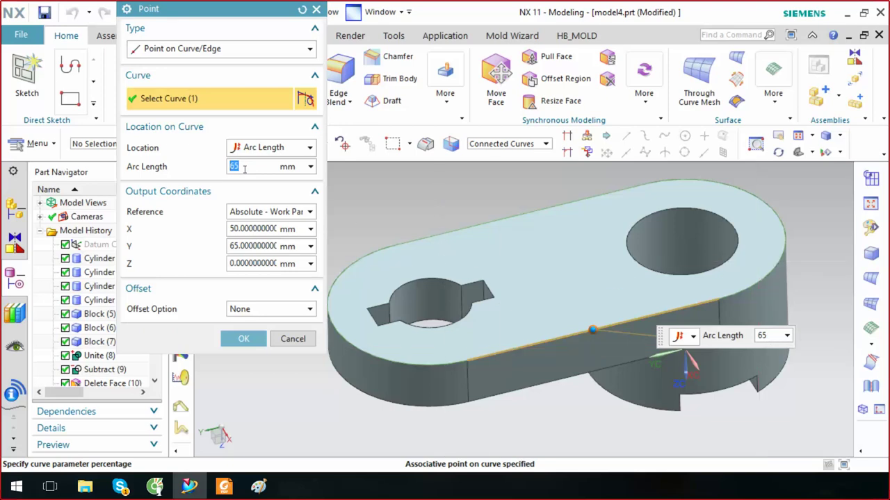
Return to % Arc Length positioning and confirm the point at 50%
left_click(271, 148)
mouse_move(264, 192)
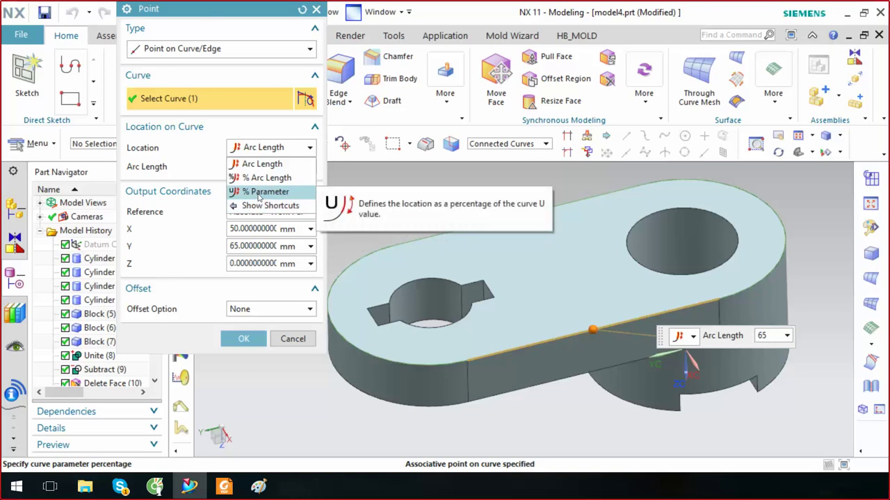
left_click(259, 195)
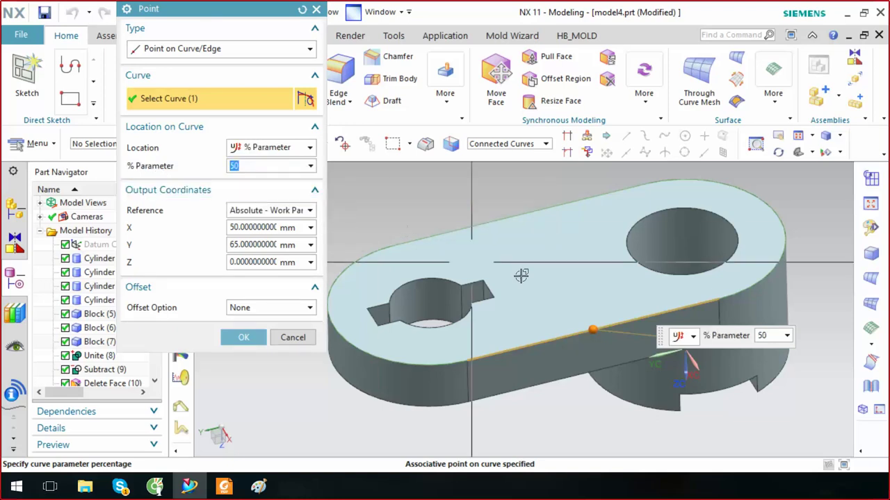
left_click(254, 150)
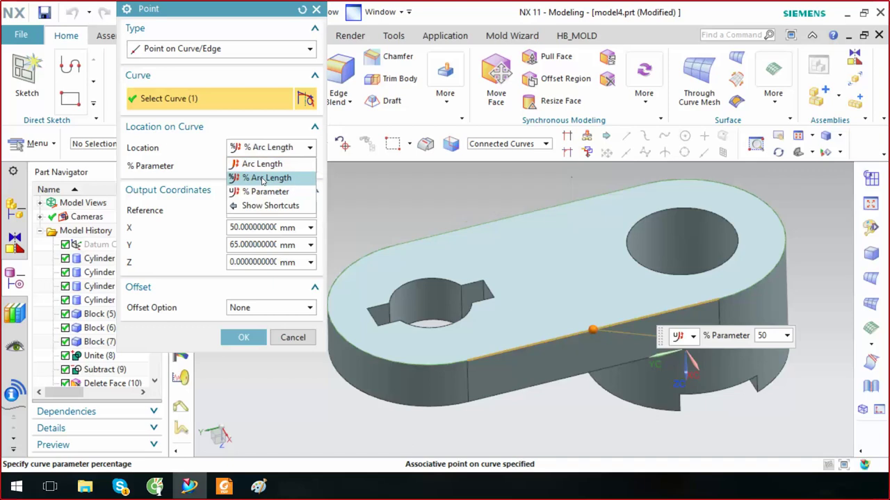
left_click(262, 180)
left_click(278, 147)
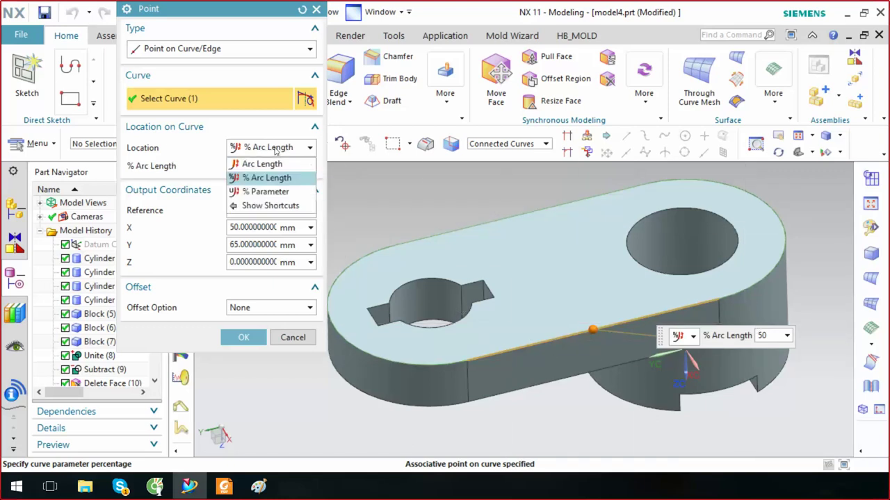
left_click(271, 176)
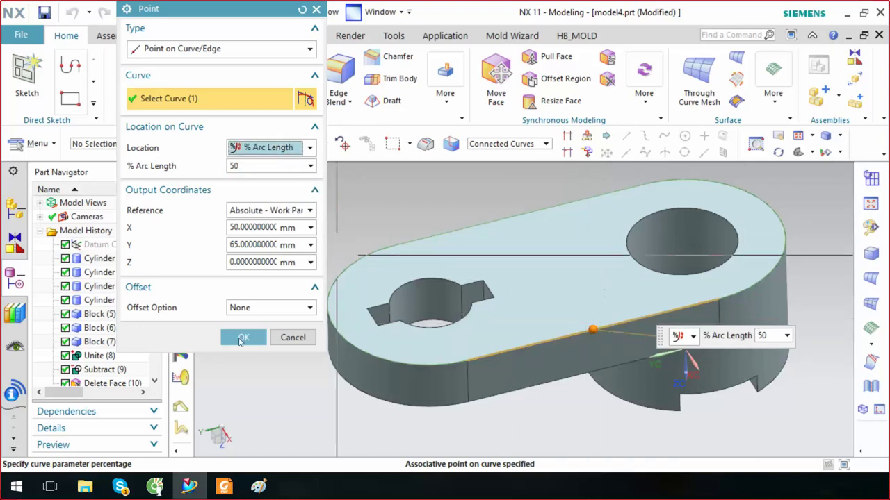
left_click(256, 339)
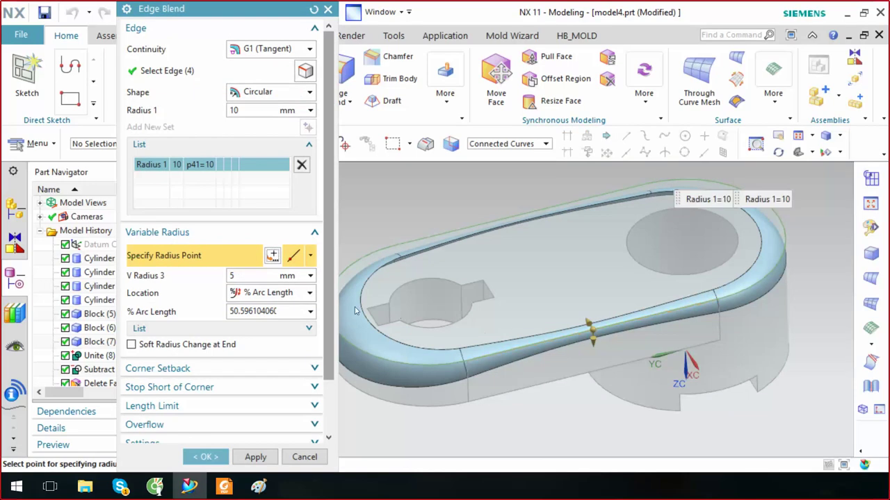
Orbit and zoom to inspect the finished variable-radius blend from above
mouse_move(562, 294)
middle_mouse_down()
mouse_move(570, 331)
mouse_move(567, 304)
middle_mouse_up()
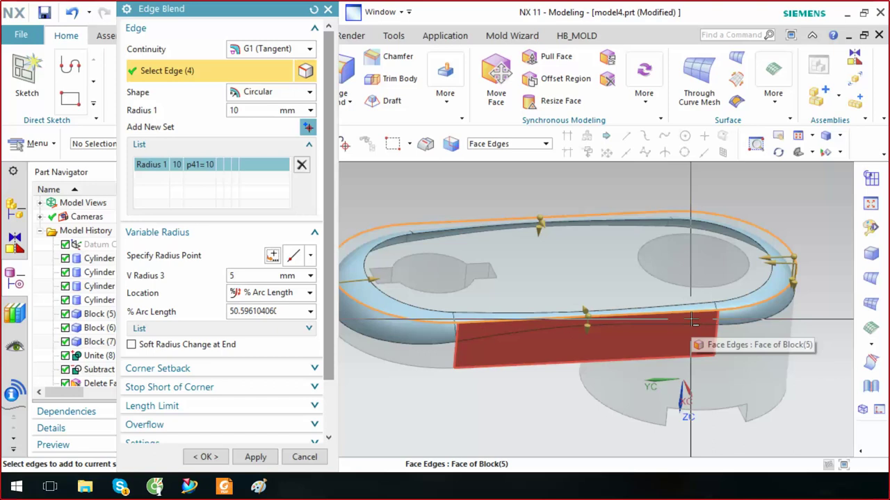
scroll(544, 406, "down", 3)
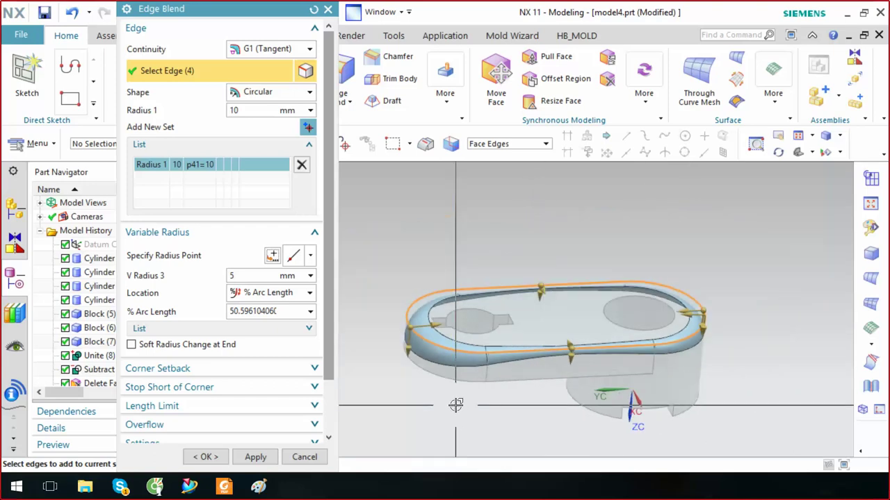
middle_click_drag(456, 405, 483, 303)
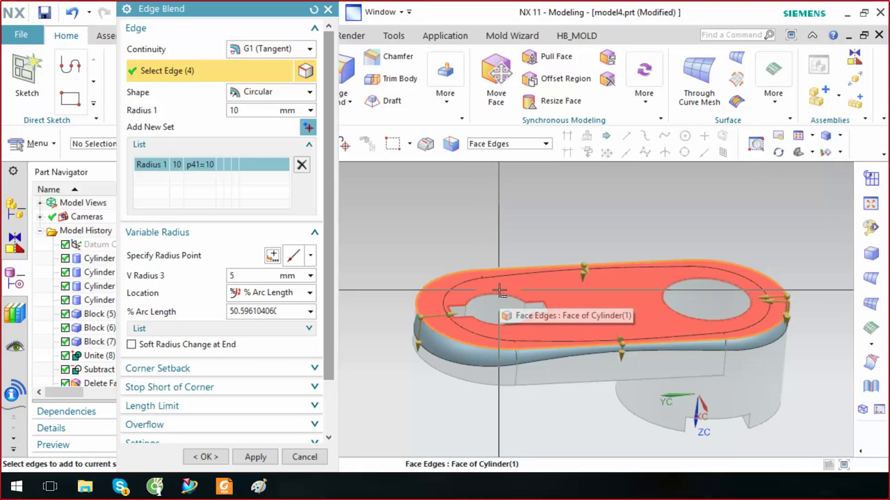
scroll(249, 287, "down", 2)
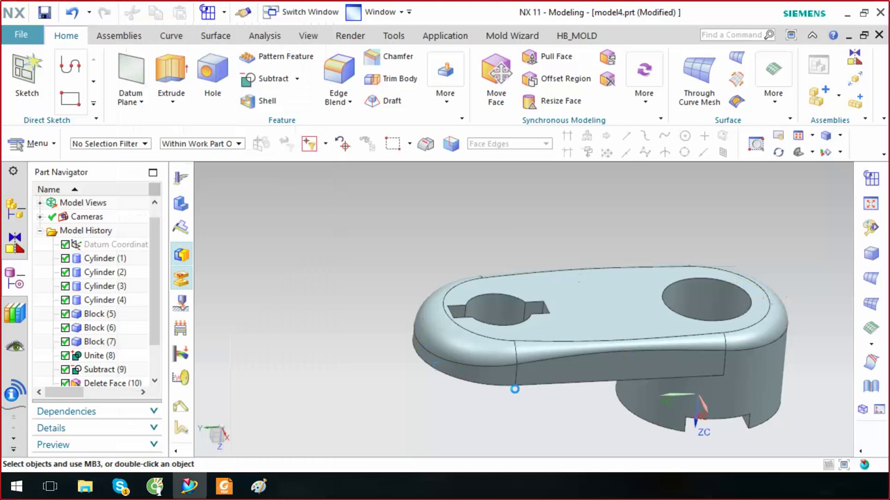
Orbit and zoom in on the slotted boss hole underneath, then launch a new Edge Blend
middle_click_drag(532, 393, 552, 178)
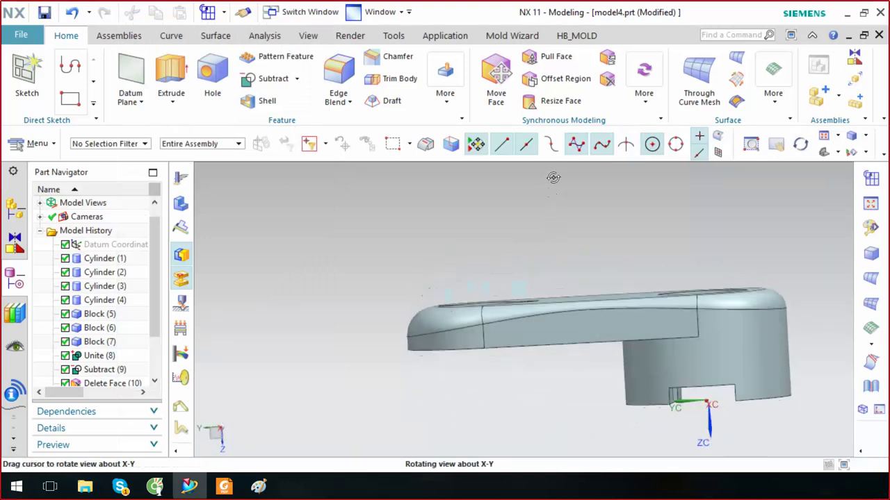
mouse_move(503, 314)
middle_mouse_down()
mouse_move(498, 346)
mouse_move(518, 332)
middle_mouse_up()
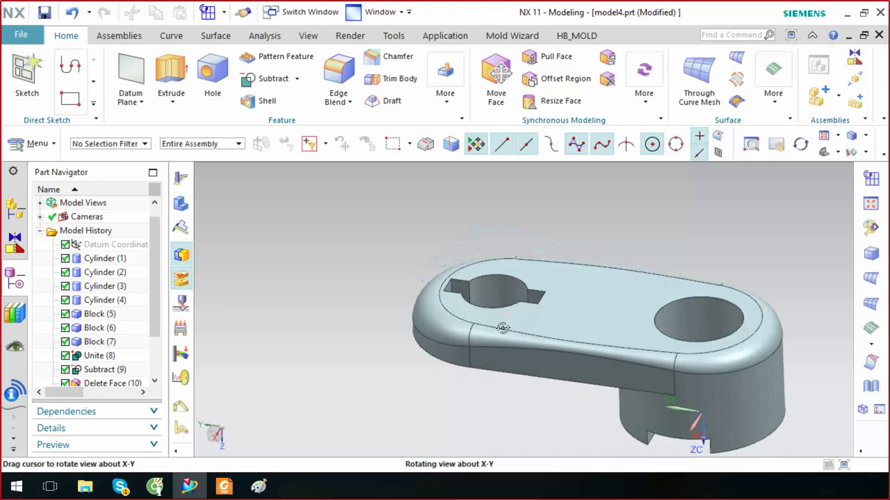
mouse_move(288, 292)
middle_mouse_down()
mouse_move(422, 295)
mouse_move(383, 427)
mouse_move(380, 391)
mouse_move(369, 410)
mouse_move(375, 428)
mouse_move(375, 411)
mouse_move(389, 417)
middle_mouse_up()
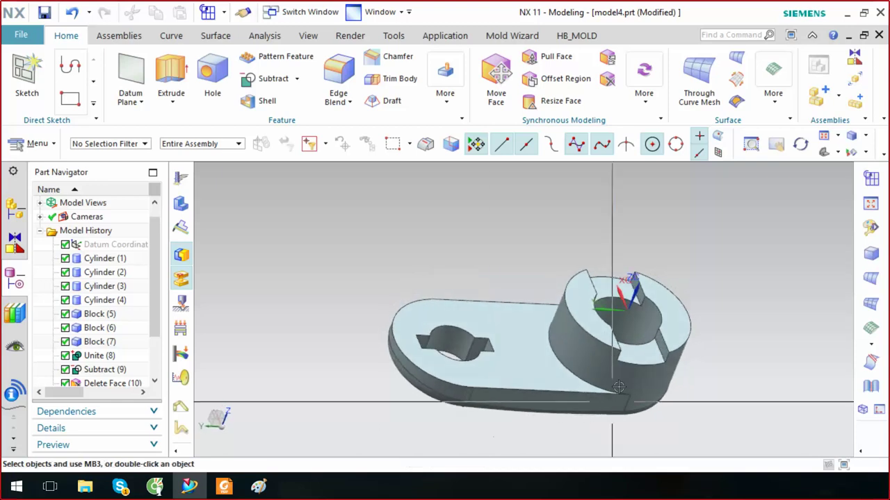
scroll(693, 378, "up", 3)
scroll(693, 377, "up", 4)
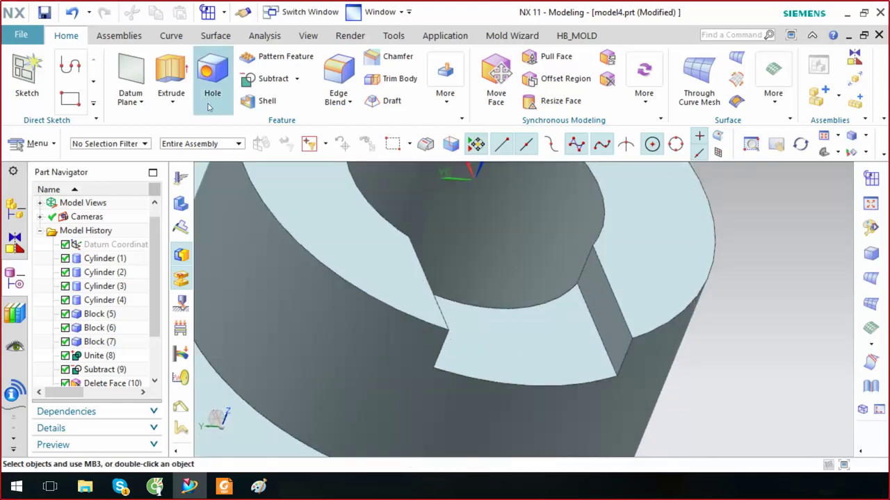
left_click(344, 78)
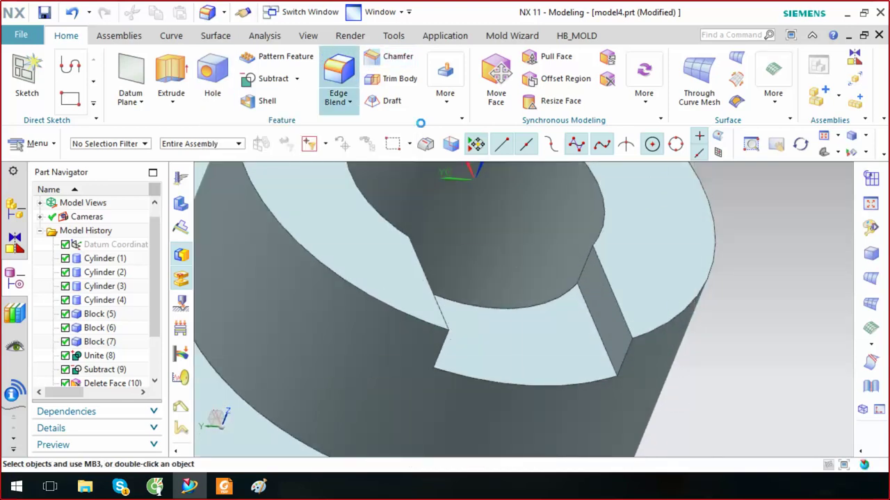
Select the three edges meeting at the part's corner for a 5 mm edge blend
left_click(628, 321)
left_click(628, 321)
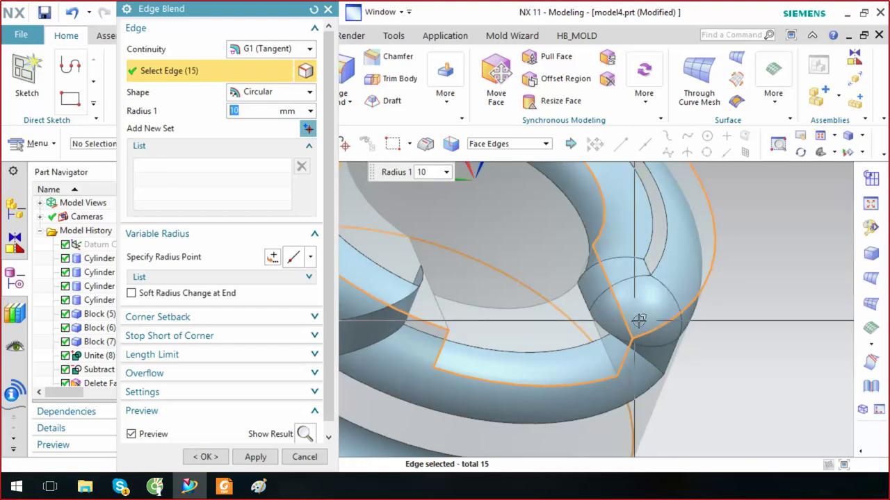
left_click(313, 9)
left_click(519, 144)
left_click(496, 156)
left_click(640, 324)
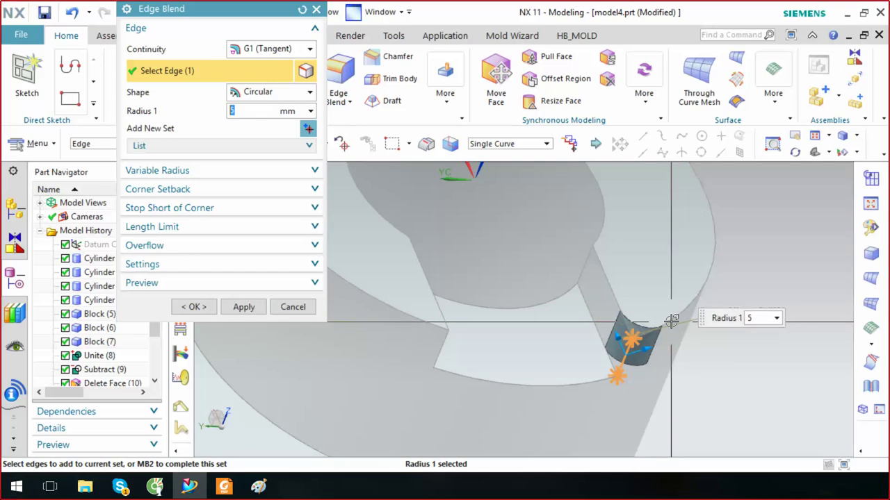
left_click(625, 295)
scroll(636, 297, "up", 5)
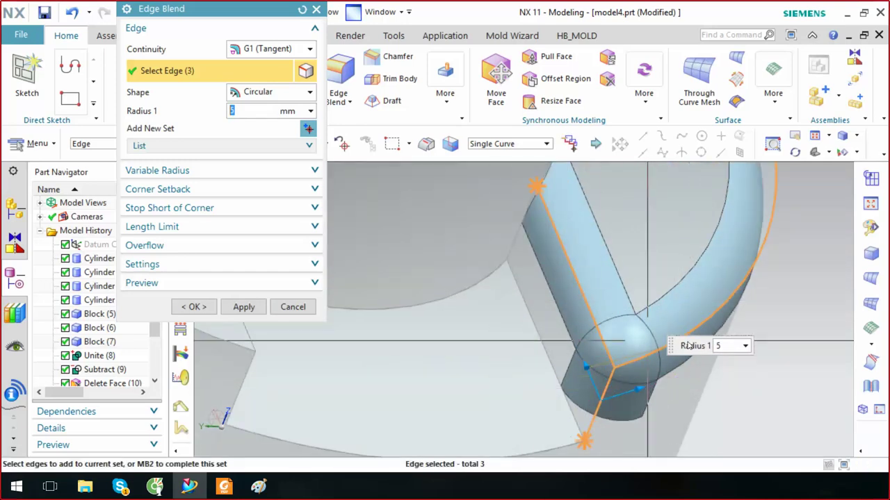
Set corner setbacks of 1.5, 15.5 and 17 mm at the corner point and apply the blend
left_click(182, 189)
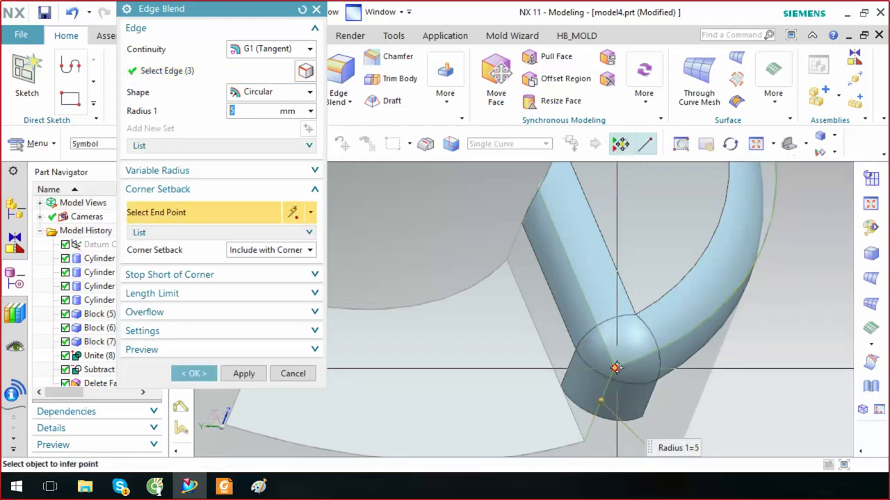
left_click(663, 356)
mouse_move(663, 356)
left_mouse_down()
mouse_move(705, 323)
mouse_move(682, 343)
left_mouse_up()
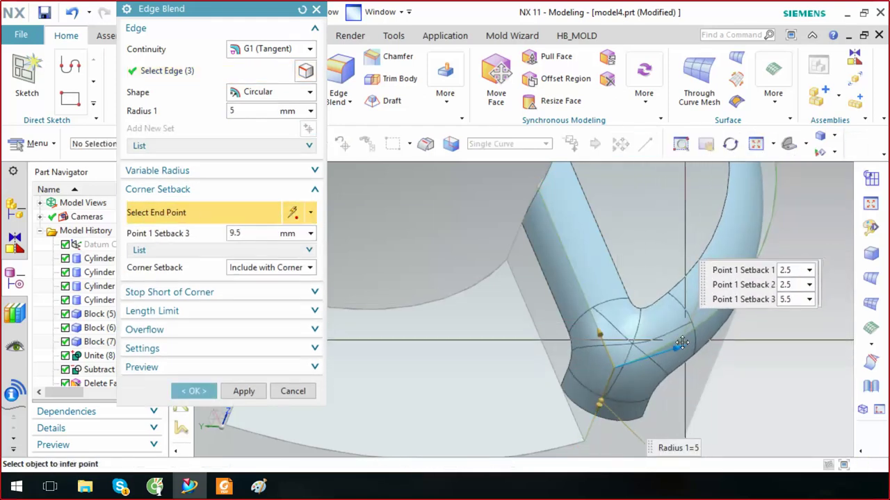
mouse_move(682, 343)
middle_mouse_down()
mouse_move(569, 415)
mouse_move(560, 371)
middle_mouse_up()
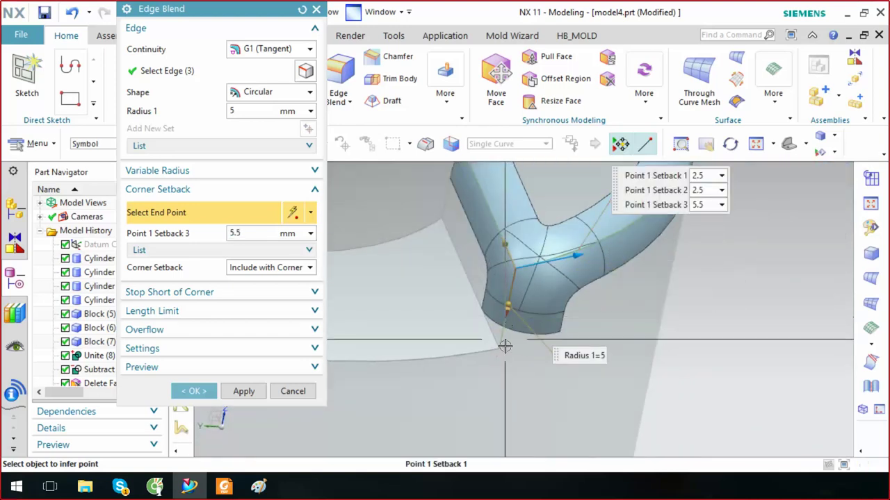
middle_click_drag(560, 371, 501, 371)
left_click_drag(501, 371, 521, 297)
mouse_move(521, 297)
middle_mouse_down()
mouse_move(589, 254)
mouse_move(445, 334)
middle_mouse_up()
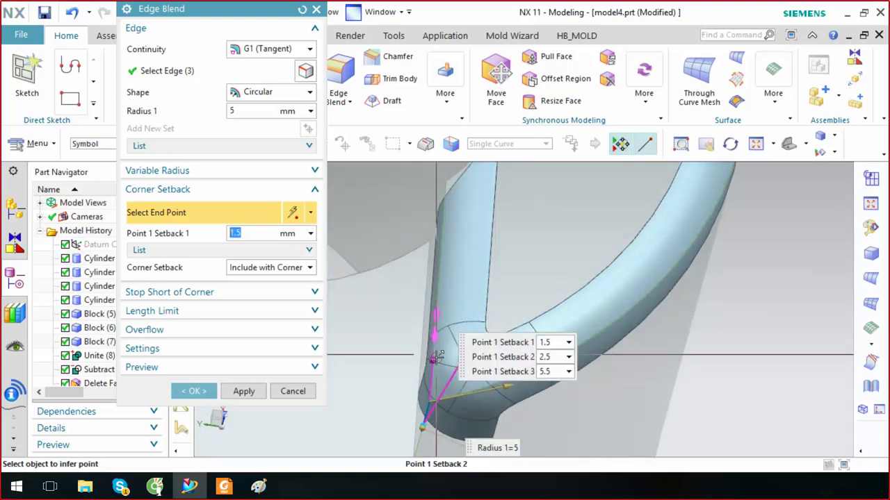
left_click_drag(445, 334, 452, 294)
mouse_move(452, 294)
middle_mouse_down()
mouse_move(551, 362)
mouse_move(602, 376)
middle_mouse_up()
left_click_drag(601, 375, 629, 366)
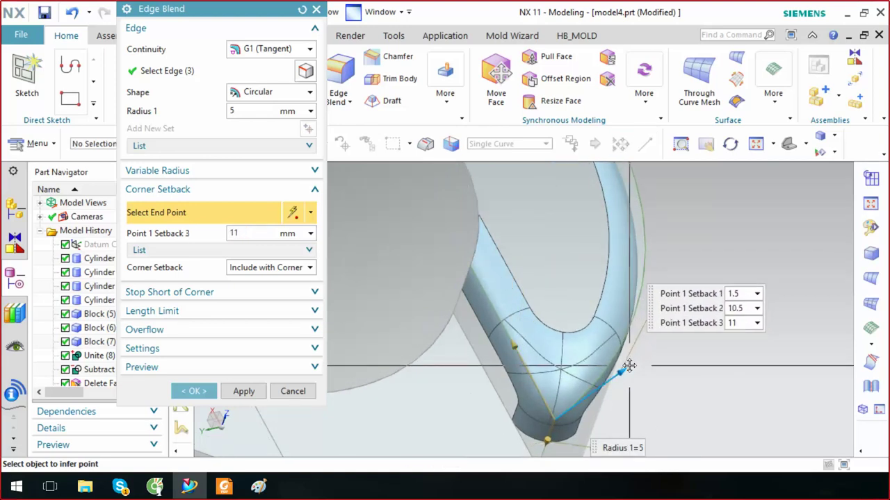
left_click_drag(629, 367, 641, 322)
mouse_move(512, 342)
left_mouse_down()
mouse_move(506, 323)
mouse_move(460, 314)
left_mouse_up()
left_click(194, 391)
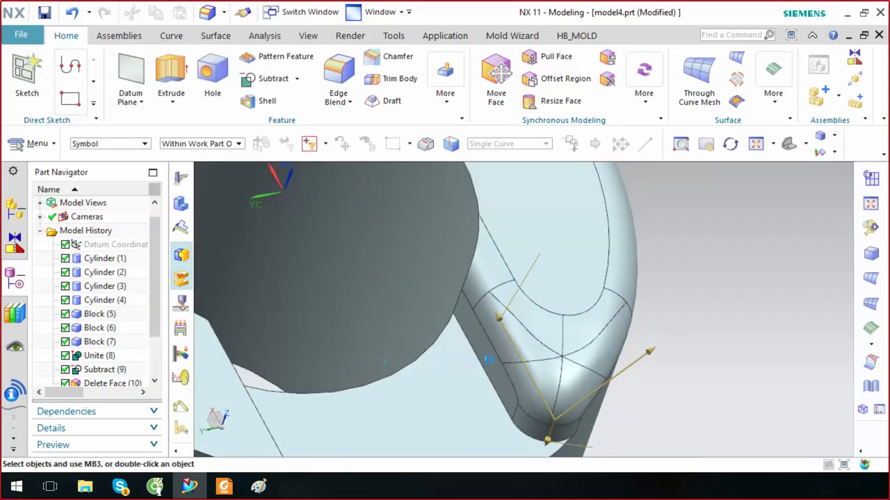
Switch to shaded display without edges and orbit around the new corner blend
mouse_move(698, 334)
middle_mouse_down()
mouse_move(705, 357)
mouse_move(617, 374)
mouse_move(649, 324)
mouse_move(684, 354)
mouse_move(678, 385)
middle_mouse_up()
right_click(679, 384)
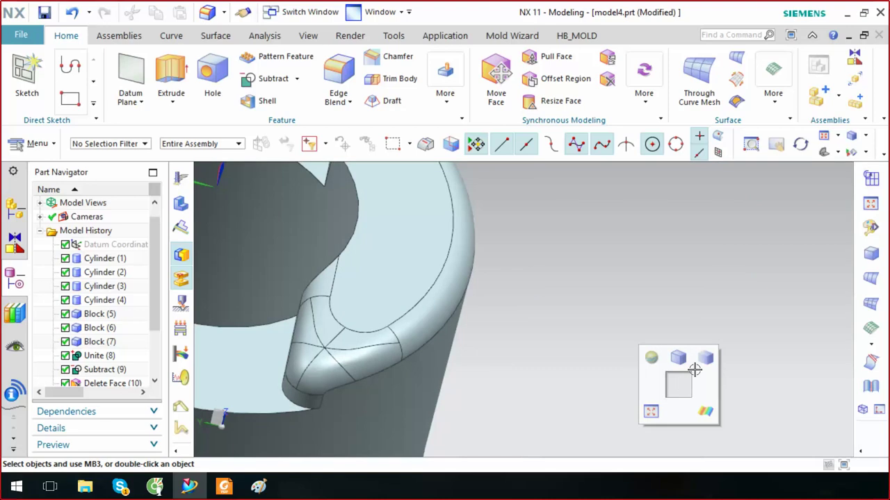
left_click(703, 365)
mouse_move(703, 365)
middle_mouse_down()
mouse_move(681, 365)
mouse_move(533, 299)
middle_mouse_up()
middle_click_drag(515, 343, 514, 338)
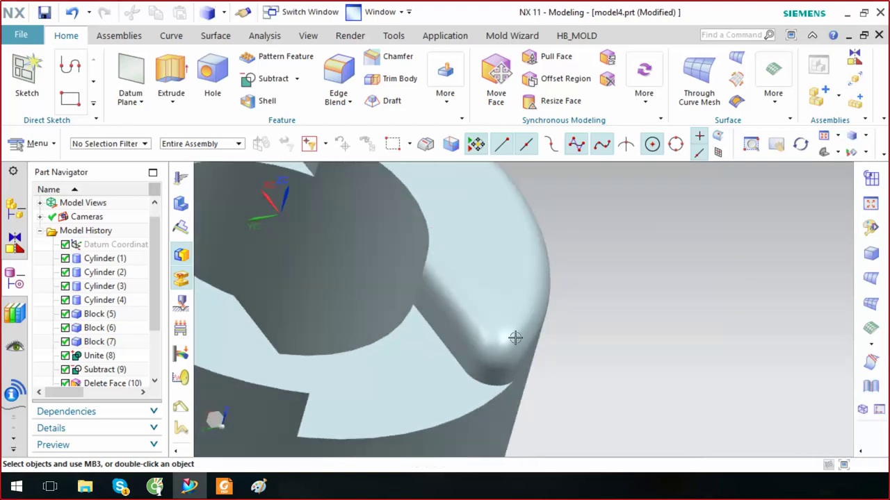
left_click(514, 338)
mouse_move(729, 370)
middle_mouse_down()
mouse_move(780, 377)
mouse_move(632, 397)
mouse_move(458, 304)
middle_mouse_up()
key("Escape")
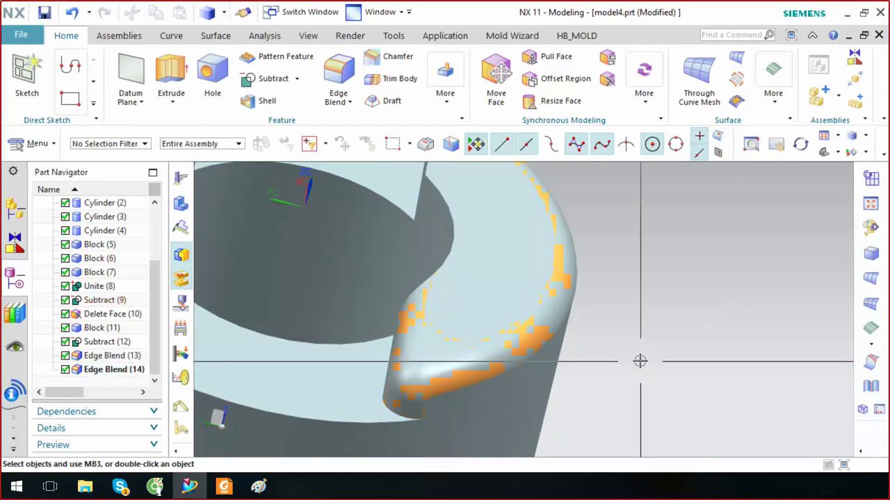
Fit the whole part in view and start a Chamfer feature
middle_click_drag(659, 303, 730, 313)
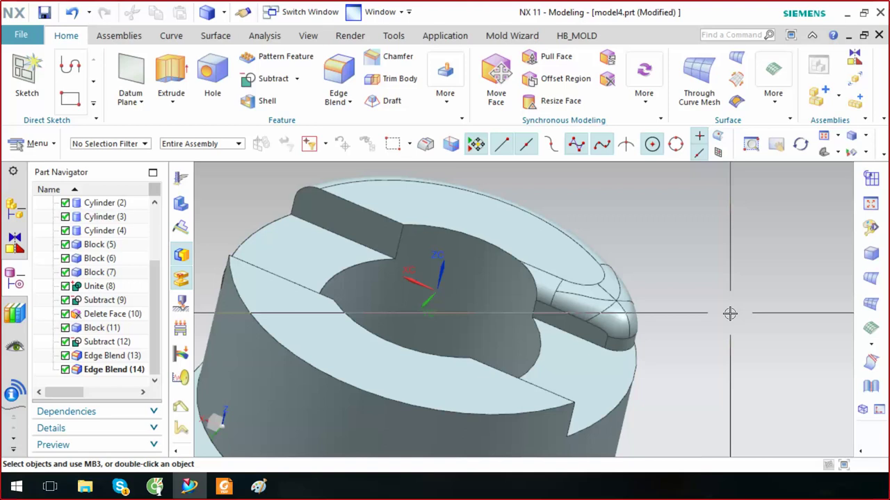
mouse_move(699, 323)
middle_mouse_down()
mouse_move(509, 161)
mouse_move(695, 303)
mouse_move(657, 272)
mouse_move(737, 276)
middle_mouse_up()
key("Home")
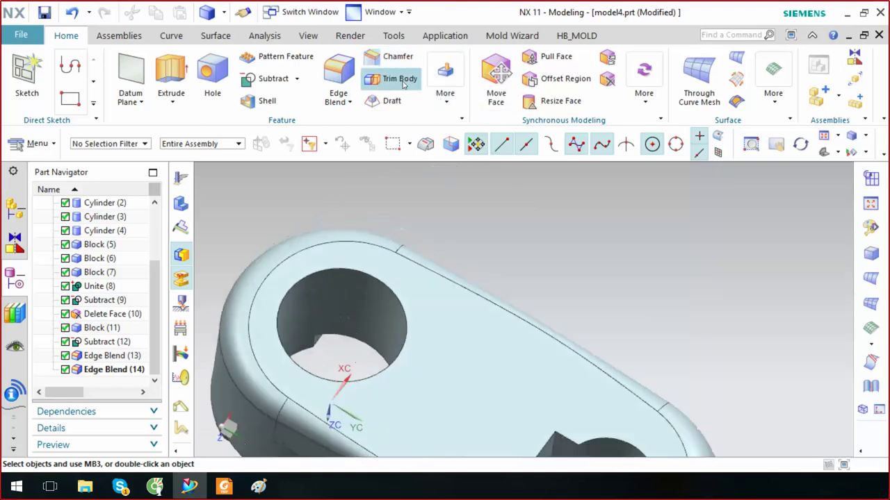
left_click(397, 58)
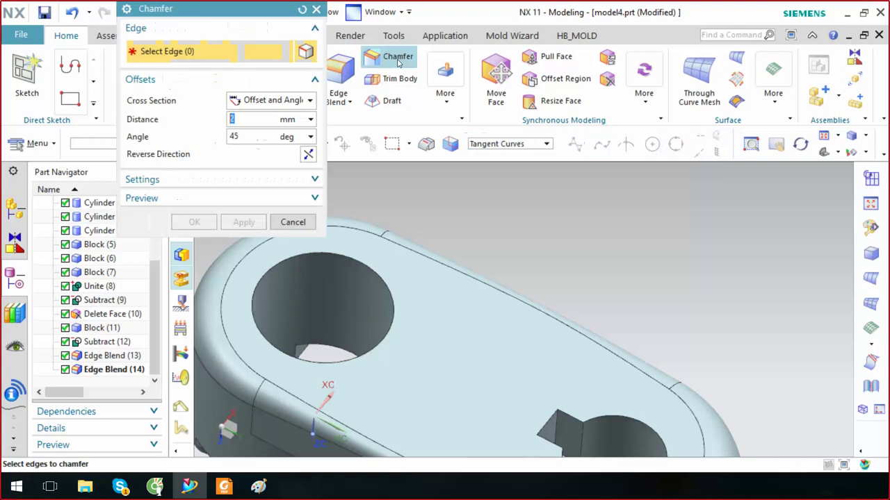
Chamfer the round hole's top edge with a 3 mm distance
left_click(270, 101)
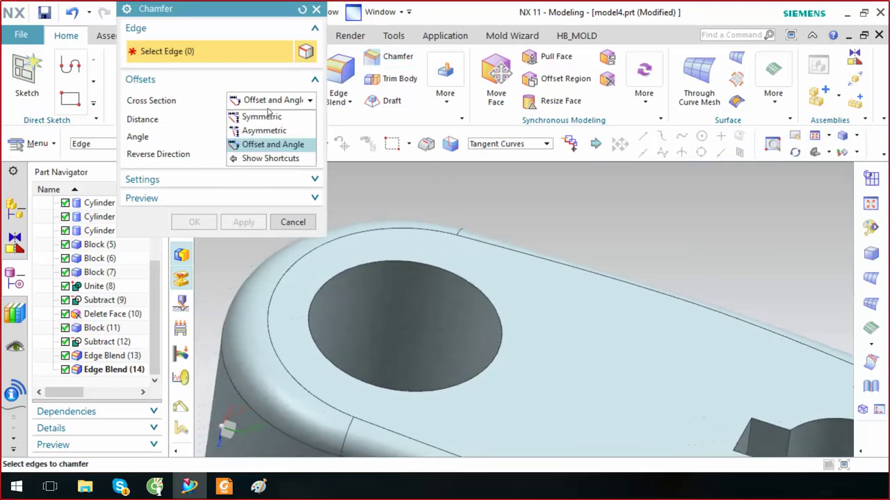
left_click(194, 109)
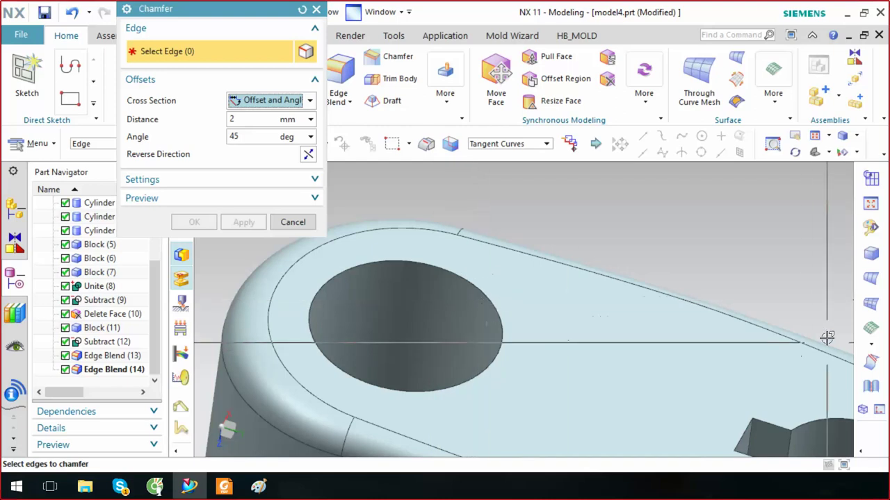
middle_click_drag(697, 307, 694, 308)
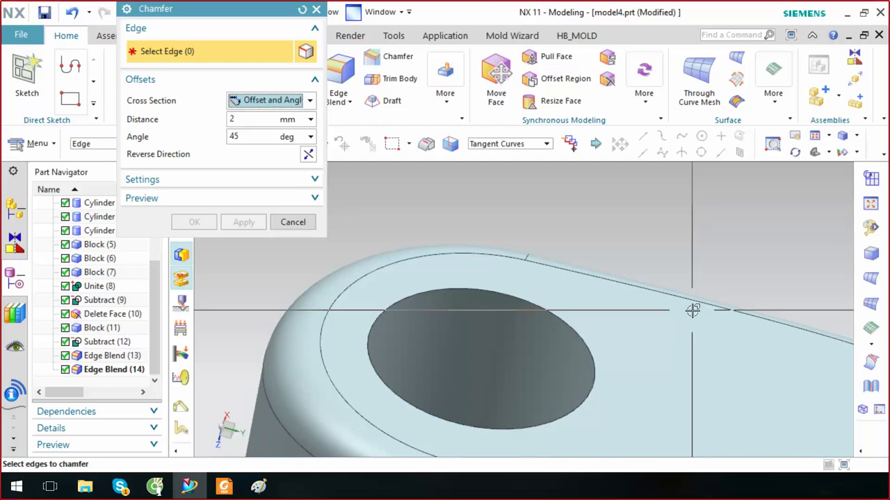
scroll(433, 250, "down", 5)
mouse_move(433, 250)
middle_mouse_down()
mouse_move(461, 265)
mouse_move(495, 408)
mouse_move(506, 407)
middle_mouse_up()
scroll(506, 408, "up", 3)
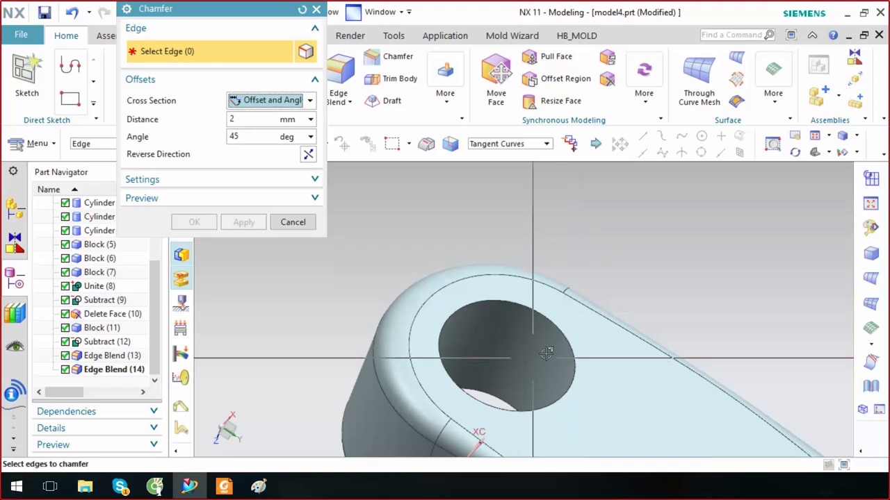
left_click(564, 318)
scroll(564, 318, "up", 2)
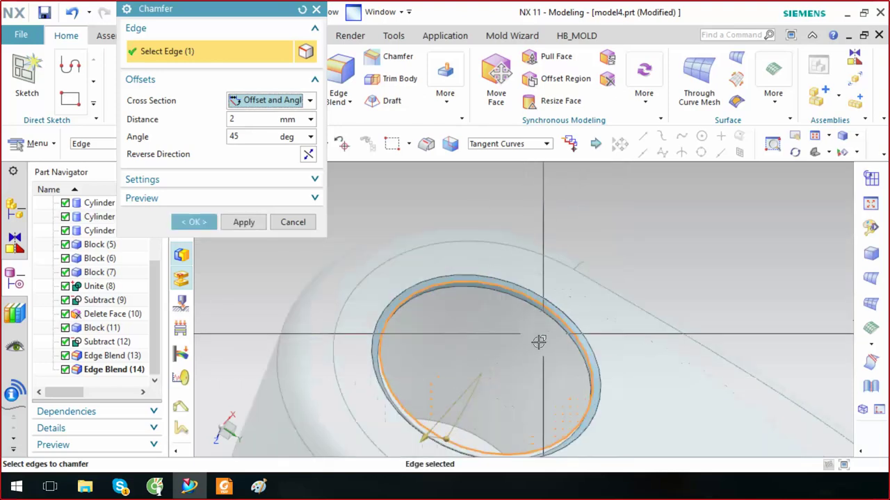
middle_click_drag(606, 234, 483, 363)
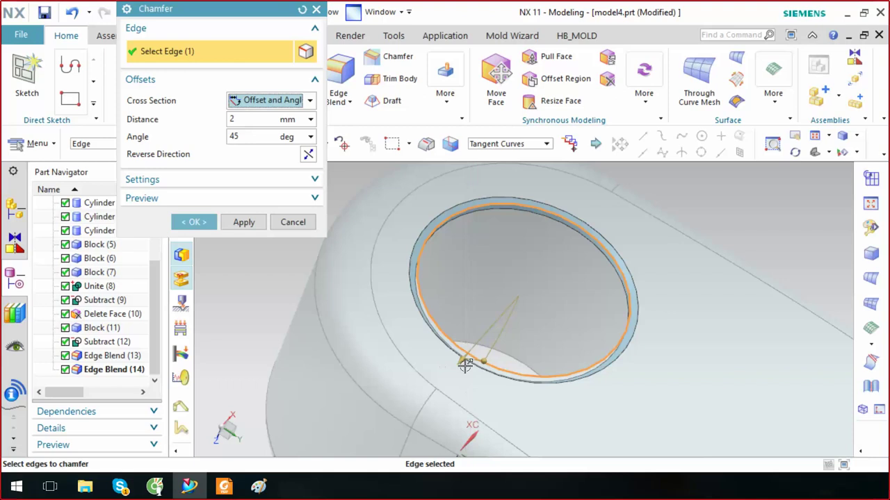
type("3")
key("Return")
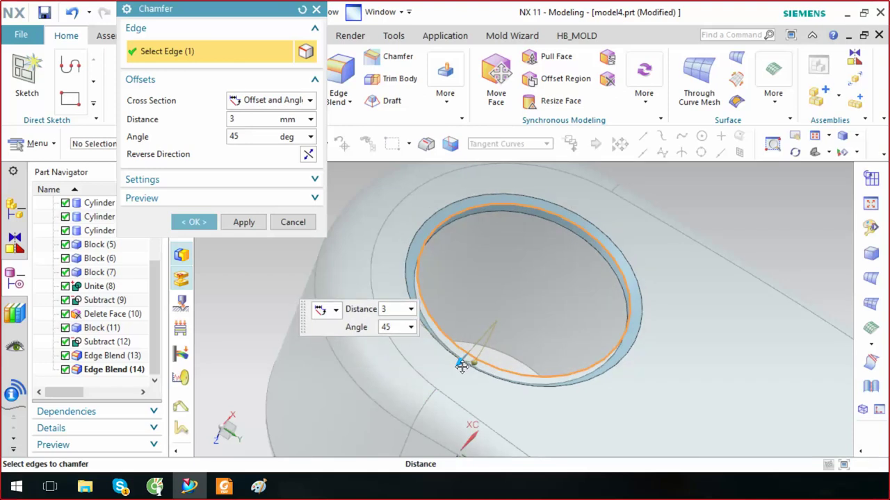
Change the chamfer cross section to Symmetric, then switch to Paint
left_click(272, 101)
left_click(272, 101)
left_click(271, 101)
left_click(264, 122)
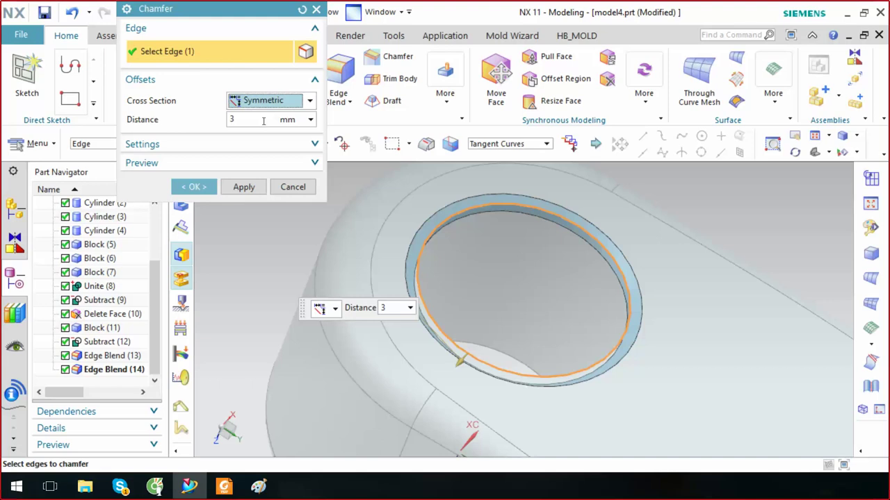
left_click(270, 487)
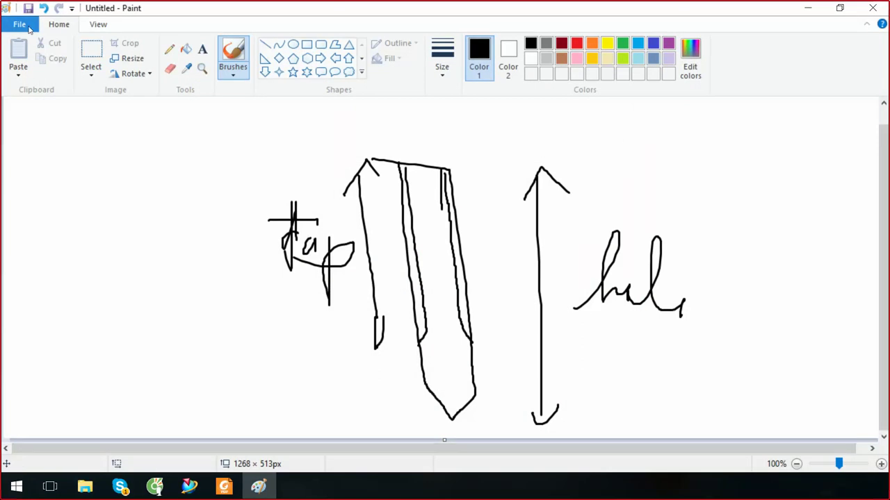
Start a new blank picture in Paint, discarding the old sketch unsaved
left_click(20, 24)
left_click(40, 44)
left_click(468, 241)
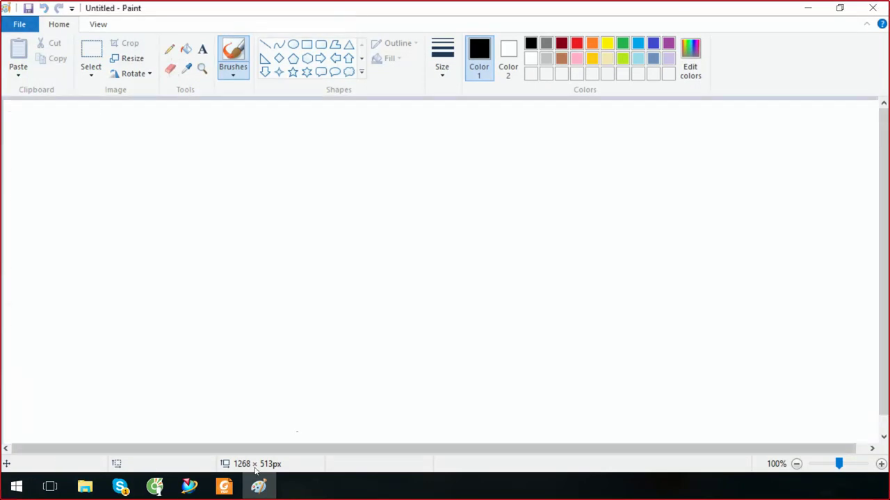
Show the piesa_11 drawing in Foxit and zoom in on the 2×45° chamfer callout
left_click(226, 486)
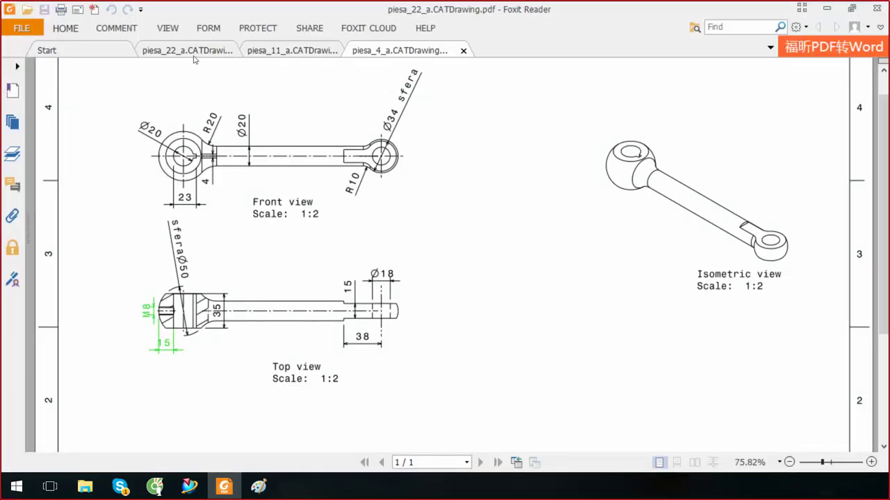
left_click(194, 59)
left_click(275, 52)
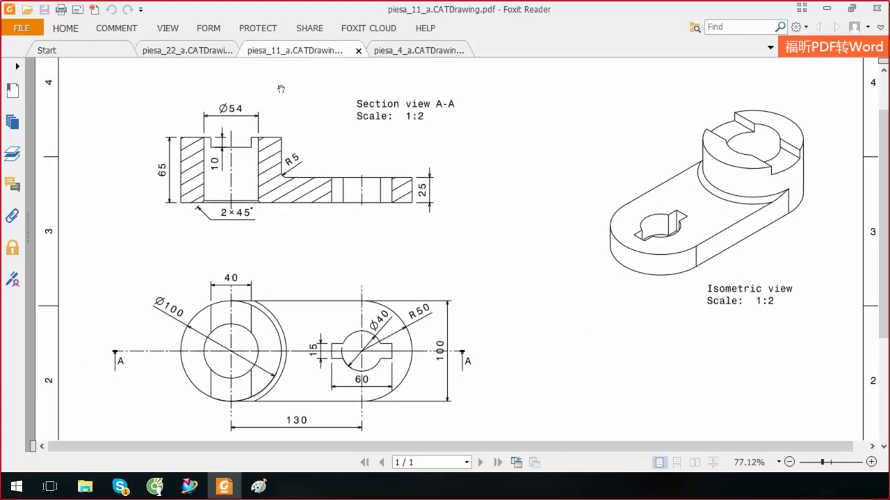
scroll(200, 207, "up", 2, "ctrl")
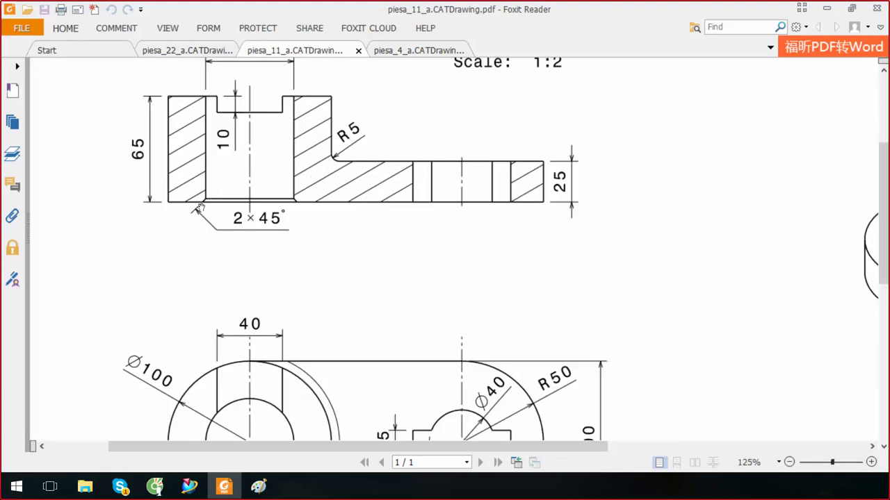
scroll(205, 205, "up", 3, "ctrl")
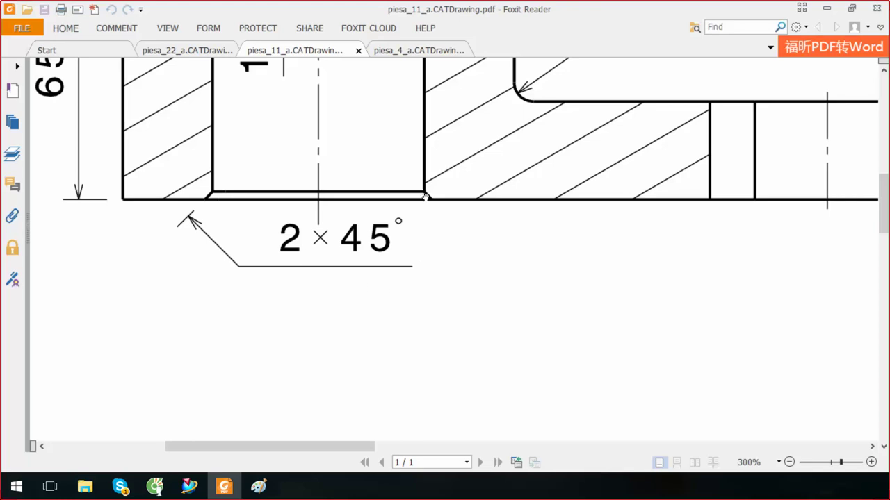
left_click(259, 486)
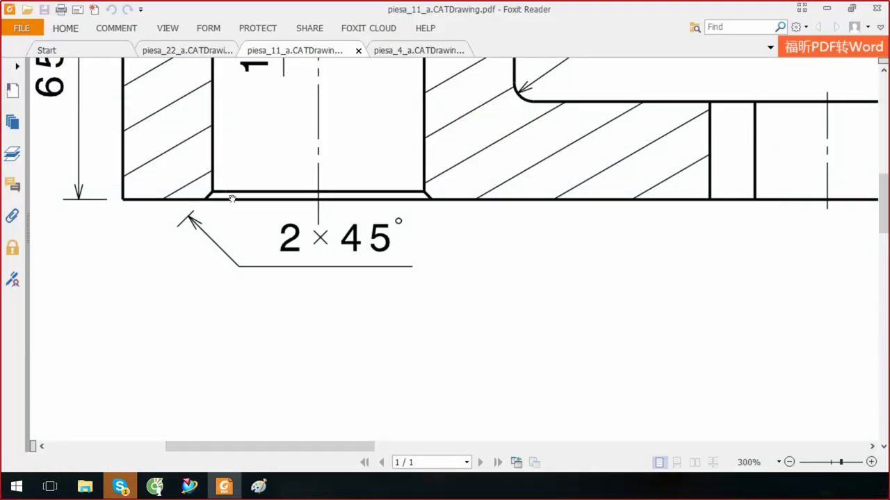
Sketch a chamfered bore edge in Paint with both chamfer legs labelled 'a', checking the PDF callout
left_click(258, 487)
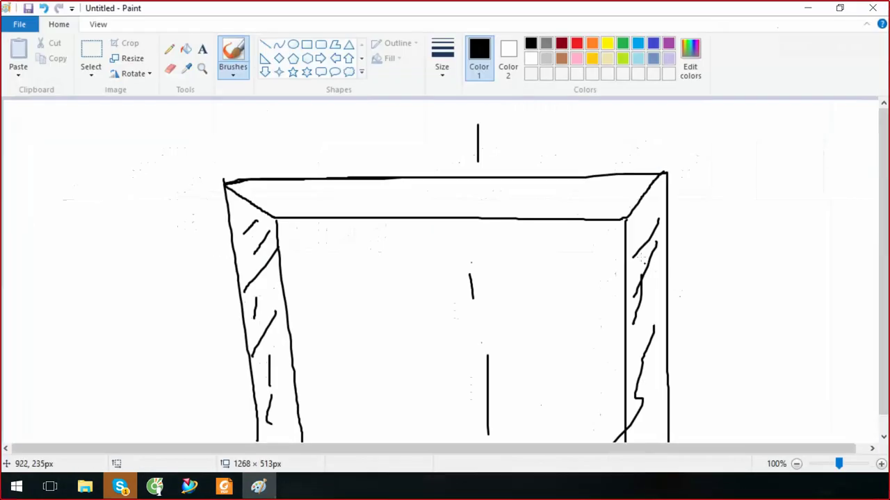
left_click_drag(625, 220, 794, 220)
mouse_move(647, 211)
left_mouse_down()
mouse_move(663, 226)
mouse_move(626, 226)
mouse_move(700, 252)
left_mouse_up()
mouse_move(695, 185)
left_mouse_down()
mouse_move(696, 217)
mouse_move(711, 222)
mouse_move(699, 159)
mouse_move(725, 181)
left_mouse_up()
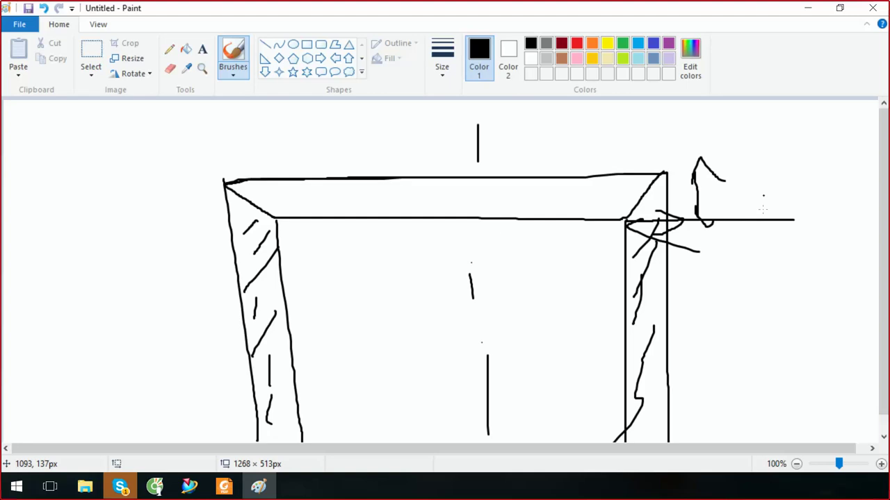
mouse_move(745, 184)
left_mouse_down()
mouse_move(743, 211)
mouse_move(760, 209)
left_mouse_up()
mouse_move(739, 242)
left_mouse_down()
mouse_move(720, 255)
mouse_move(780, 263)
left_mouse_up()
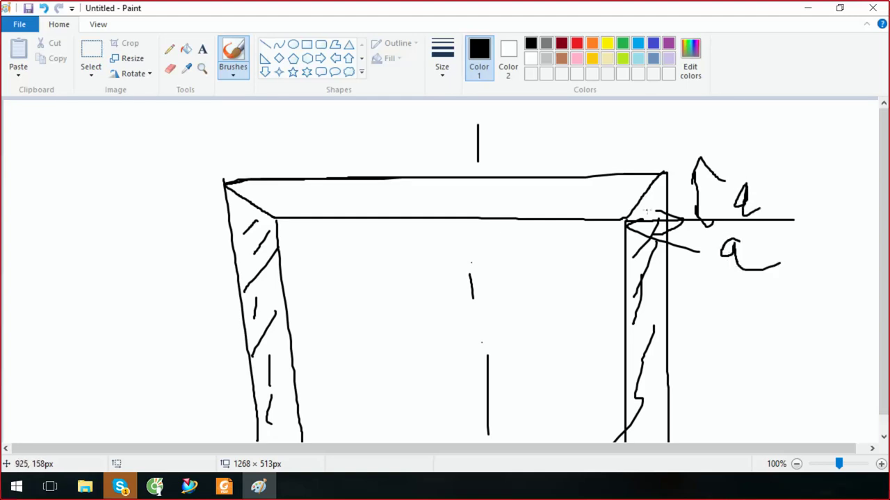
left_click_drag(650, 189, 673, 189)
left_click_drag(633, 220, 638, 233)
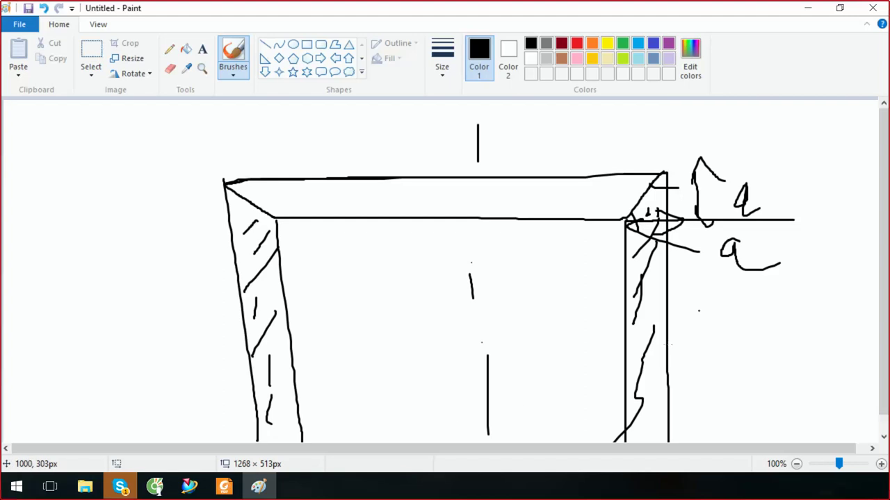
left_click(224, 487)
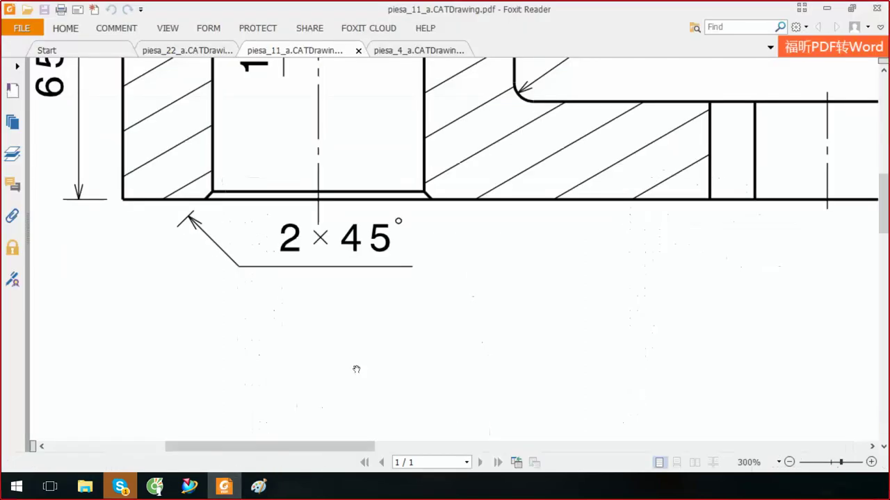
left_click(258, 488)
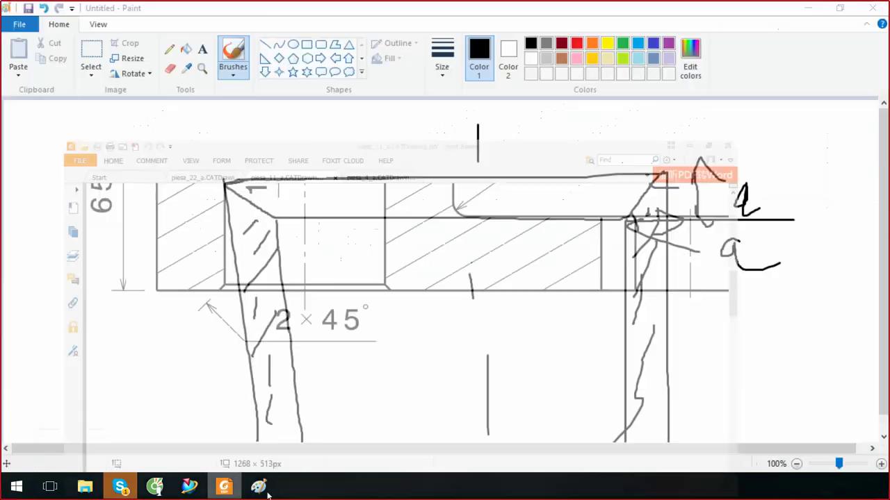
Make the chamfer Asymmetric with Distance 1 and Distance 2 both at 3 mm
left_click(258, 492)
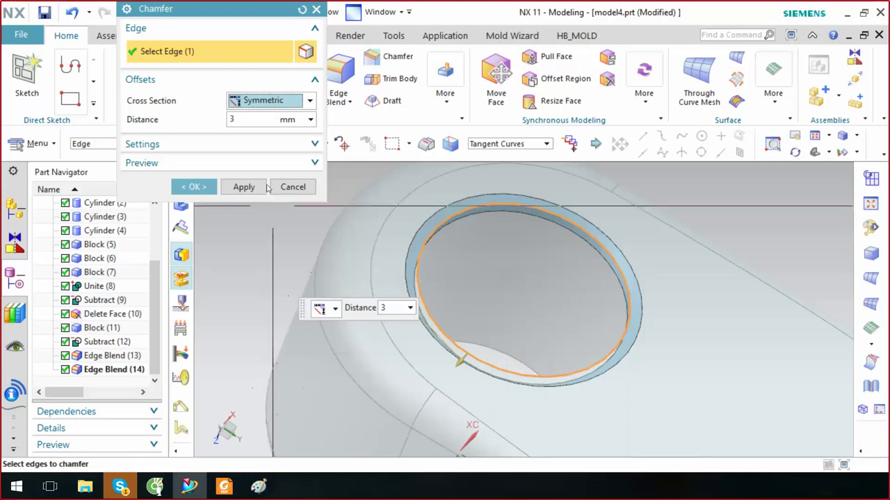
left_click(253, 103)
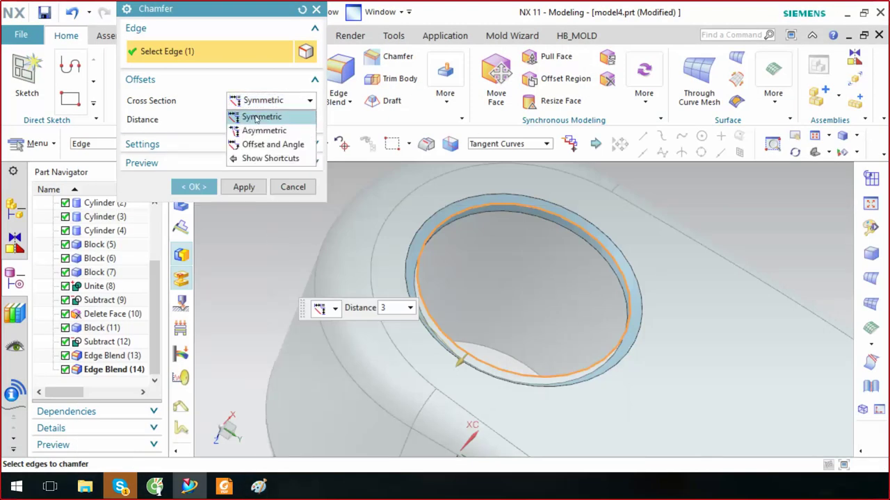
left_click(254, 117)
left_click(285, 101)
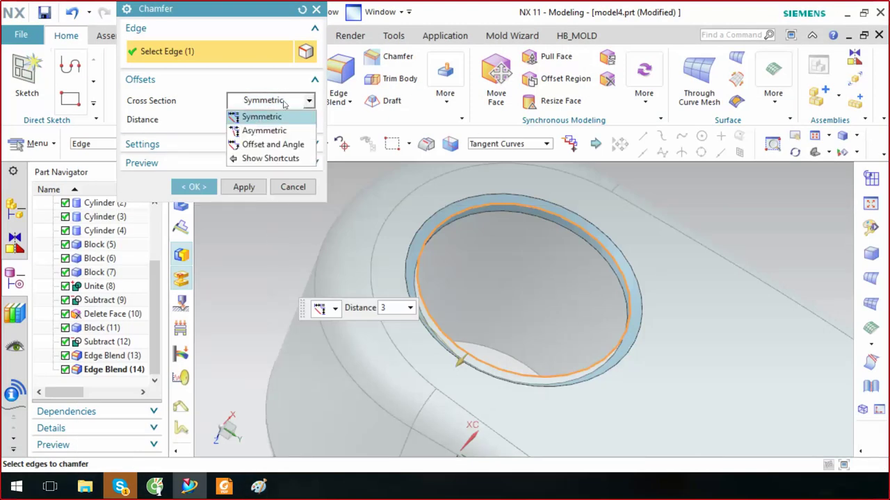
left_click(257, 129)
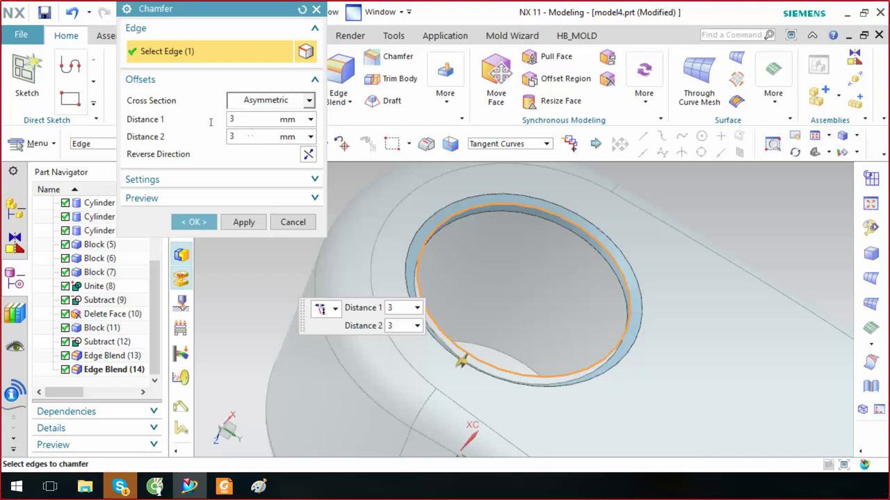
left_click(260, 488)
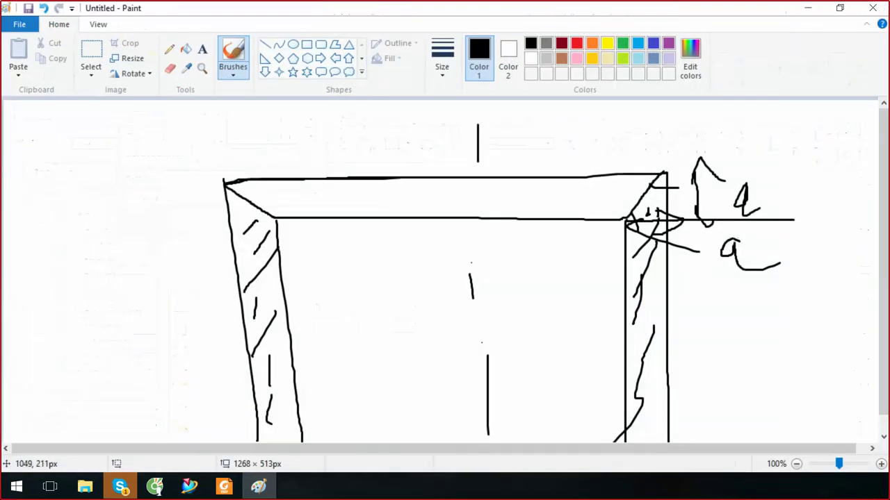
Add more strokes around the sketch's chamfered corner and retrace the 'a' label
mouse_move(748, 183)
left_mouse_down()
mouse_move(732, 213)
mouse_move(789, 197)
left_mouse_up()
mouse_move(715, 230)
left_mouse_down()
mouse_move(712, 275)
mouse_move(634, 285)
left_mouse_up()
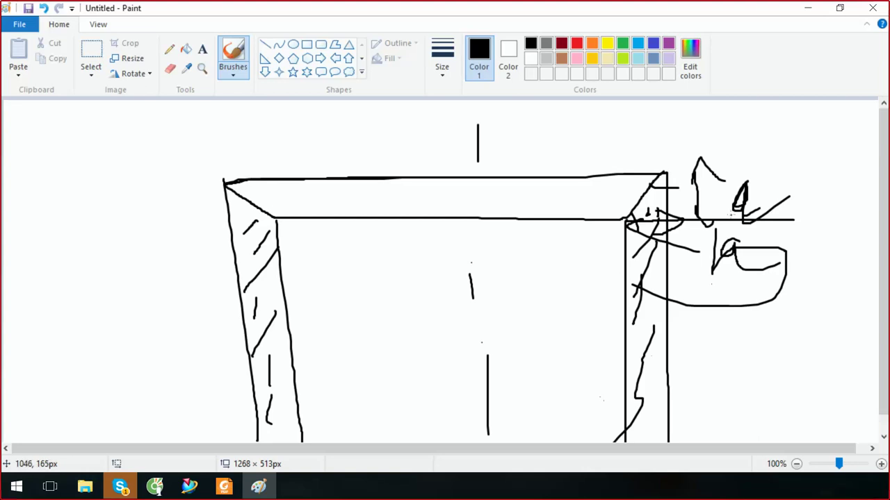
left_click(807, 8)
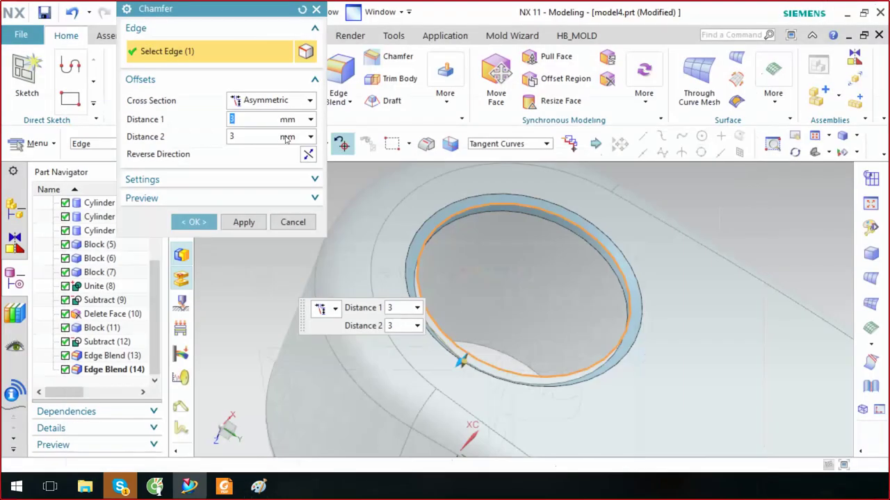
Switch the chamfer to Offset and Angle with a 60° angle and check the preview
left_click(254, 106)
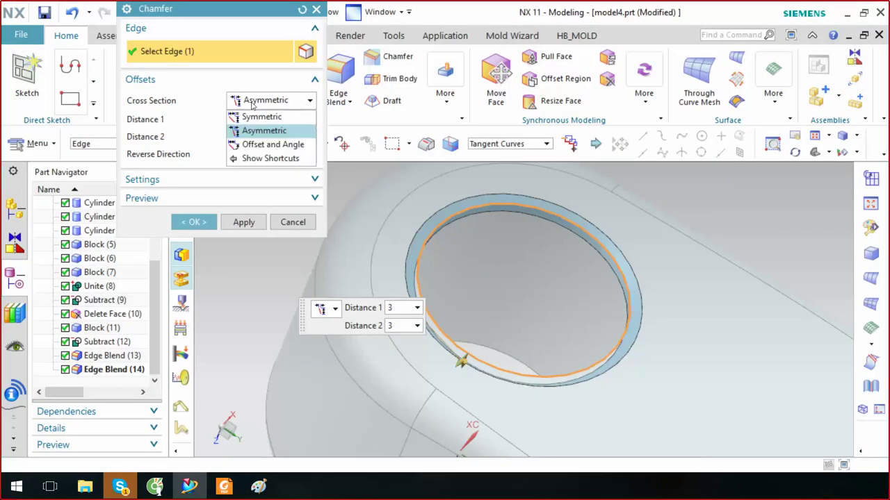
left_click(254, 144)
left_click(253, 134)
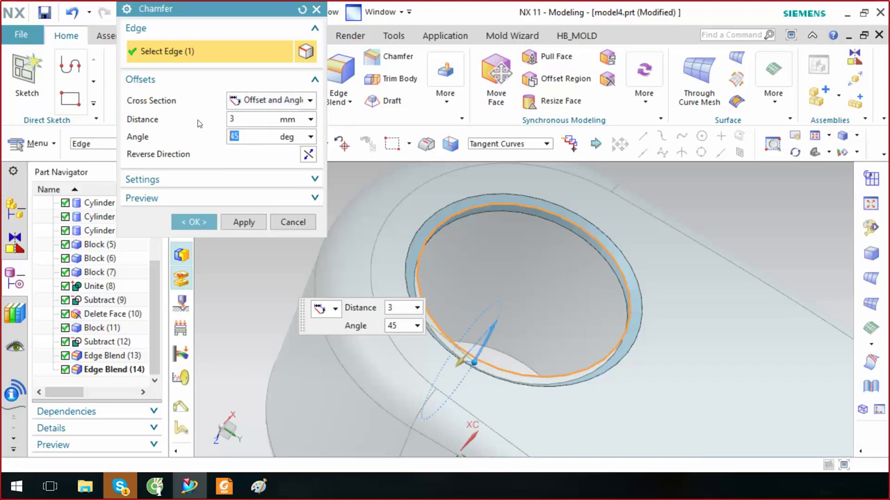
left_click(235, 121)
left_click(235, 136)
type("60")
key("Return")
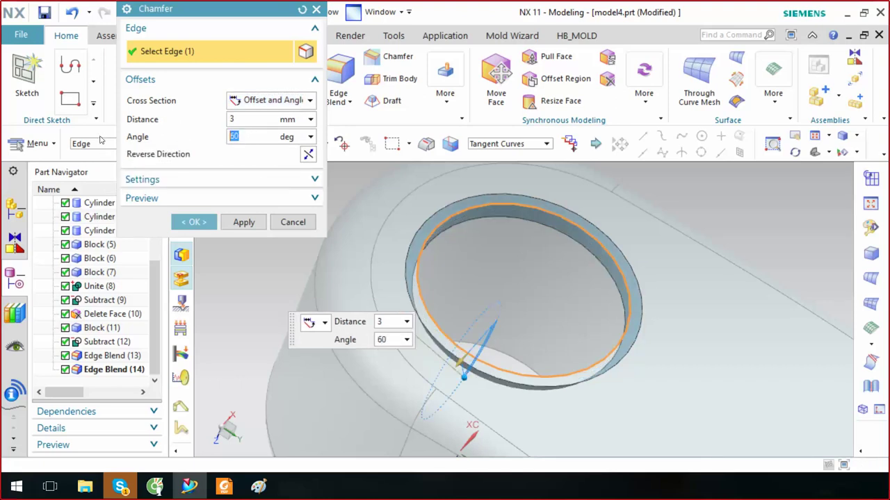
middle_click_drag(641, 320, 642, 279)
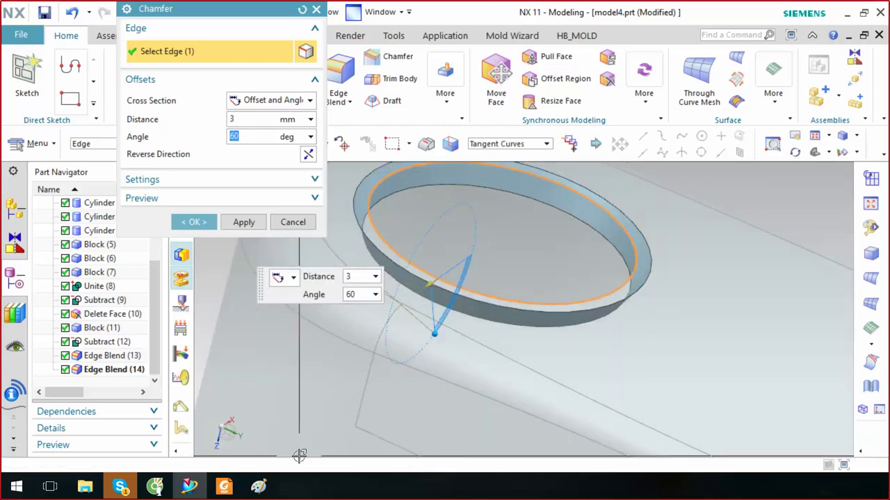
left_click(259, 488)
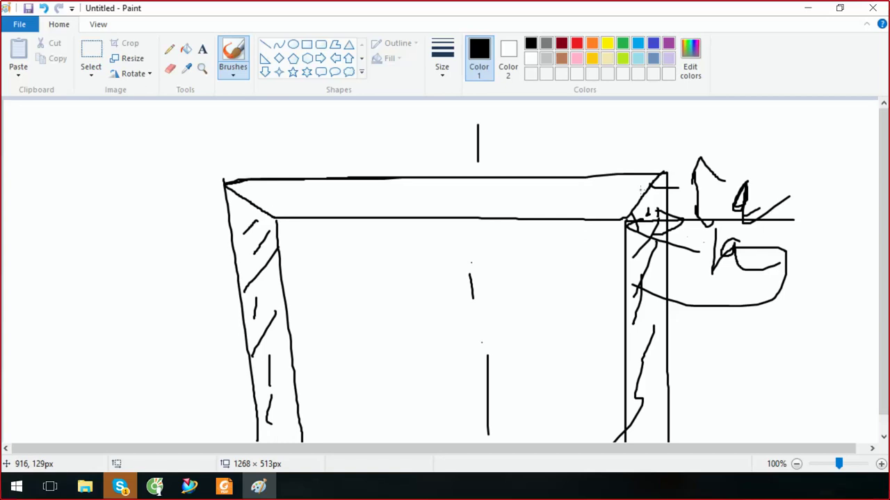
In a fresh Paint picture, draw the chamfered trapezoid profile with its 60° angle mark
left_click(20, 24)
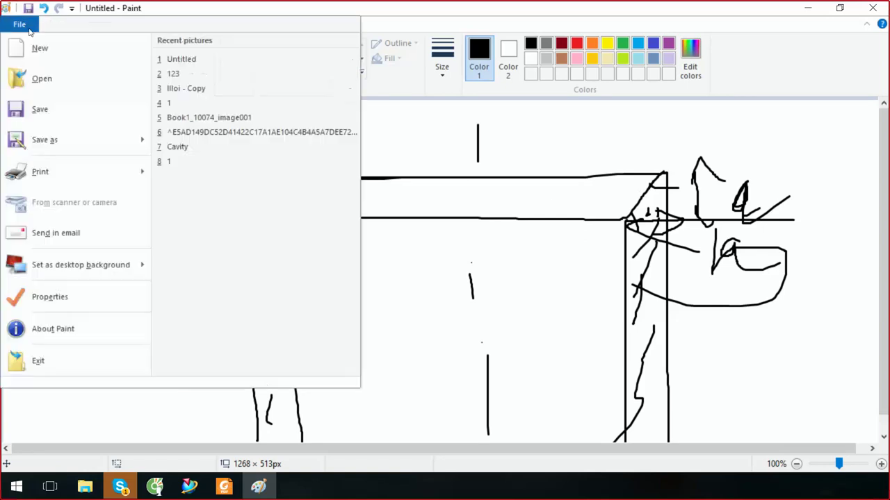
left_click(100, 61)
left_click(476, 244)
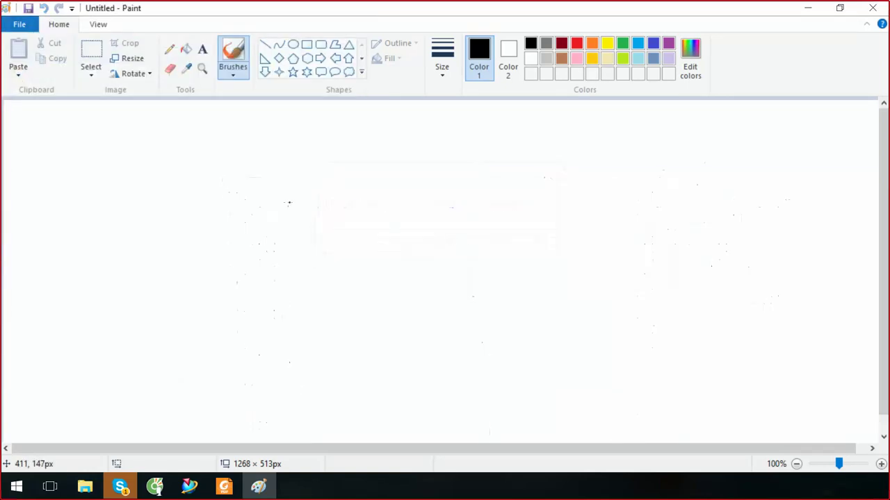
left_click_drag(388, 198, 686, 198)
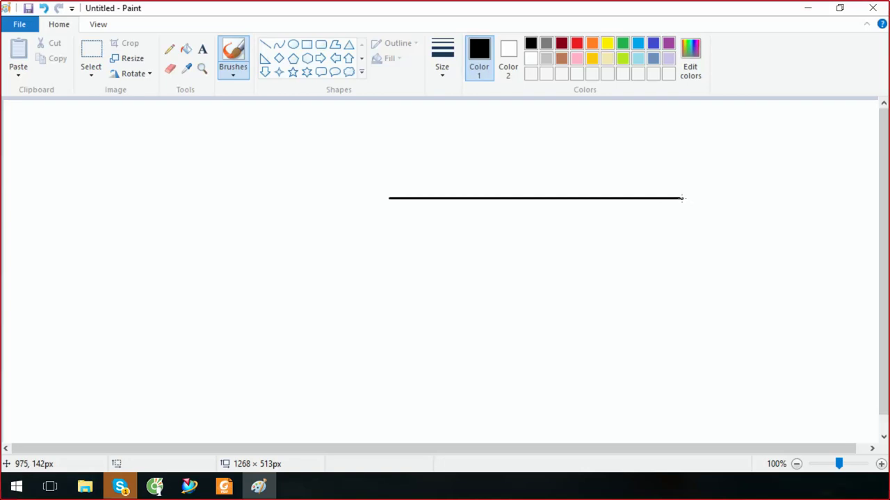
left_click_drag(680, 202, 623, 286)
mouse_move(383, 200)
left_mouse_down()
mouse_move(457, 270)
mouse_move(632, 281)
left_mouse_up()
left_click_drag(648, 200, 679, 226)
mouse_move(615, 216)
left_mouse_down()
mouse_move(610, 235)
mouse_move(630, 241)
mouse_move(634, 222)
left_mouse_up()
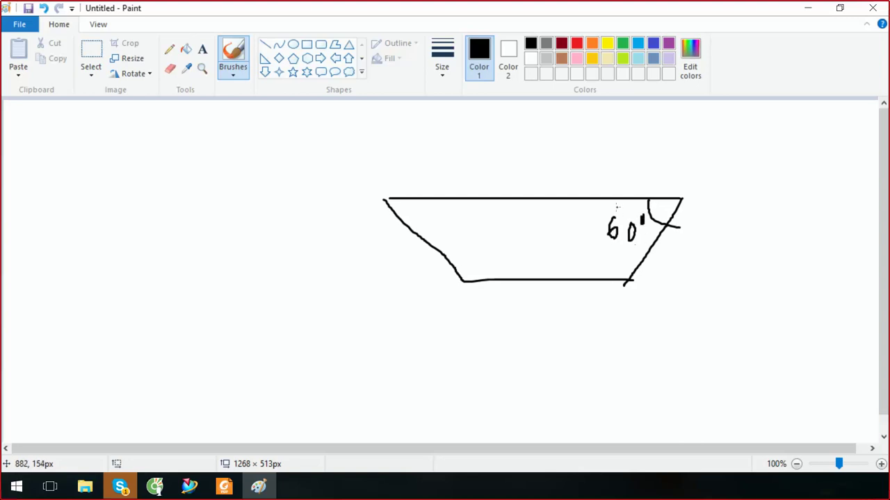
left_click_drag(625, 245, 629, 275)
Add dimension arrows labelled a and b, a right-angle mark, and a large arrow
mouse_move(731, 201)
left_mouse_down()
mouse_move(728, 277)
mouse_move(759, 259)
mouse_move(731, 199)
mouse_move(749, 214)
left_mouse_up()
left_click_drag(638, 283, 671, 279)
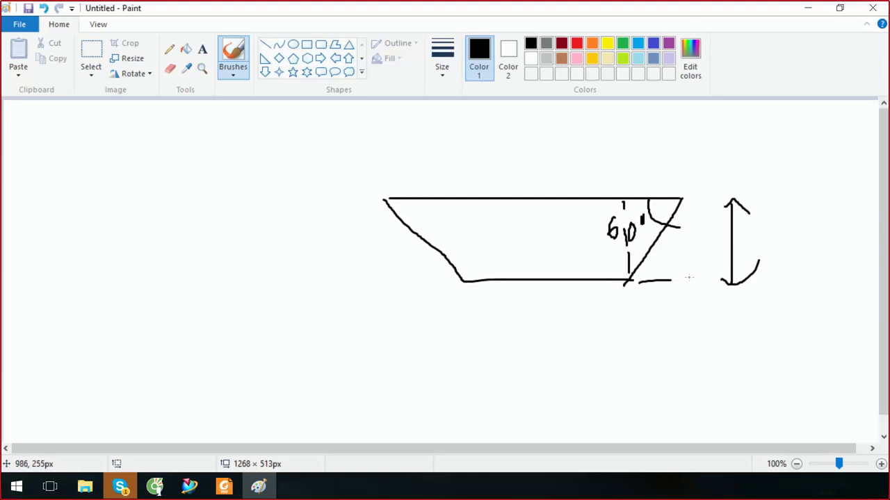
mouse_move(626, 189)
left_mouse_down()
mouse_move(683, 198)
mouse_move(622, 188)
mouse_move(643, 194)
left_mouse_up()
left_click_drag(657, 152, 660, 165)
left_click_drag(662, 135, 689, 154)
mouse_move(770, 186)
left_mouse_down()
mouse_move(767, 231)
mouse_move(781, 232)
mouse_move(756, 228)
left_mouse_up()
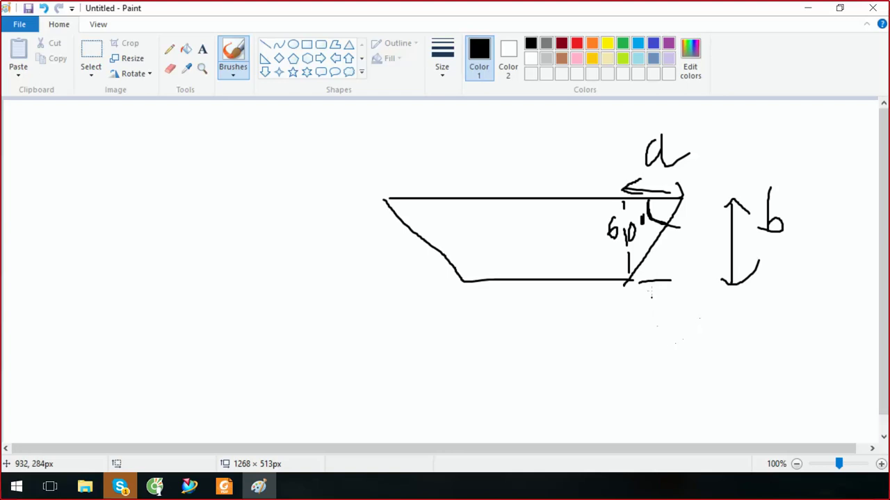
left_click_drag(636, 205, 613, 211)
mouse_move(288, 316)
left_mouse_down()
mouse_move(363, 316)
mouse_move(406, 330)
left_mouse_up()
mouse_move(360, 303)
left_mouse_down()
mouse_move(417, 332)
mouse_move(304, 362)
left_mouse_up()
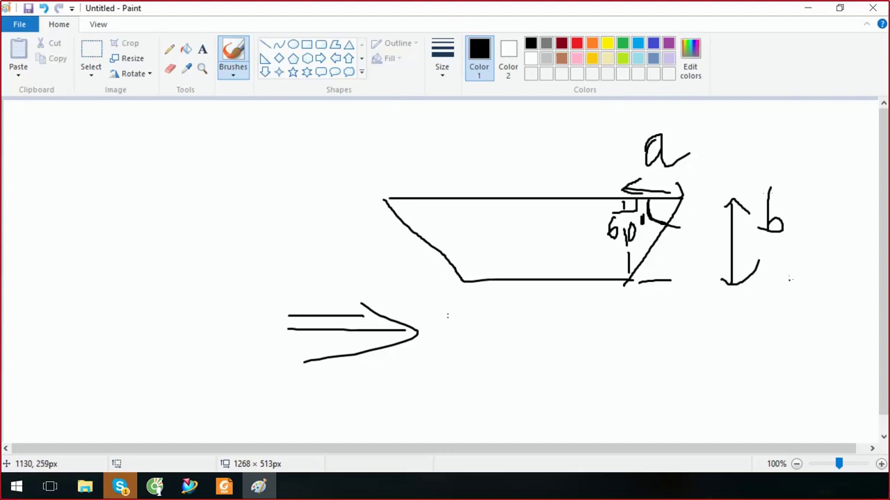
left_click(808, 8)
Reverse the chamfer direction and create the 3 mm, 60° hole-edge chamfer
left_click(248, 119)
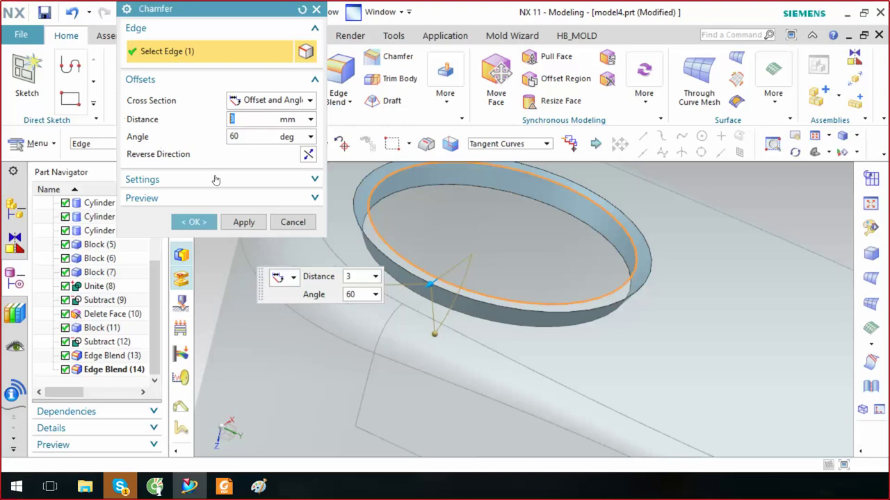
left_click(308, 154)
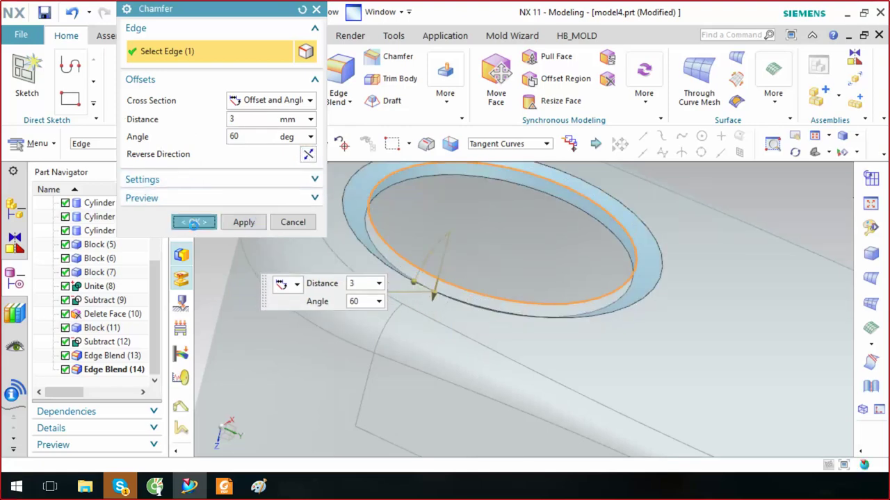
left_click(194, 222)
mouse_move(486, 327)
middle_mouse_down()
mouse_move(534, 336)
mouse_move(511, 264)
mouse_move(477, 258)
mouse_move(490, 213)
middle_mouse_up()
scroll(511, 260, "up", 2)
scroll(511, 260, "down", 2)
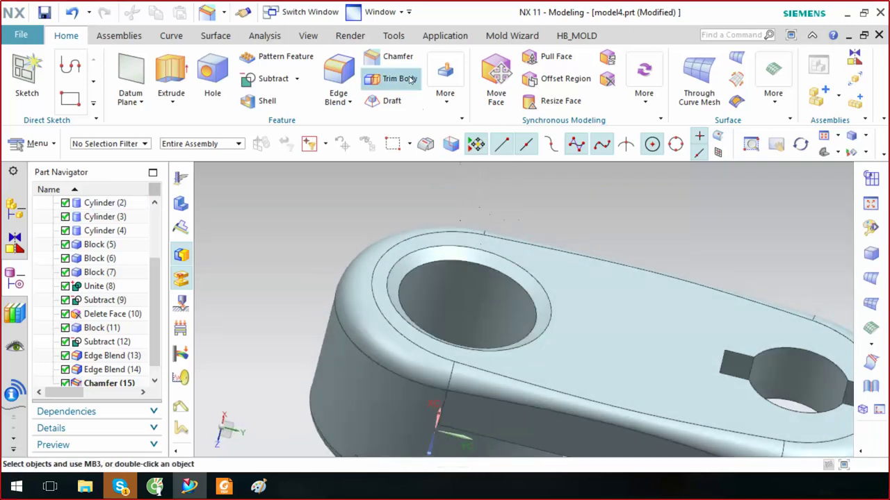
Cancel a second chamfer attempt, then fit the part in view and orbit it
left_click(391, 58)
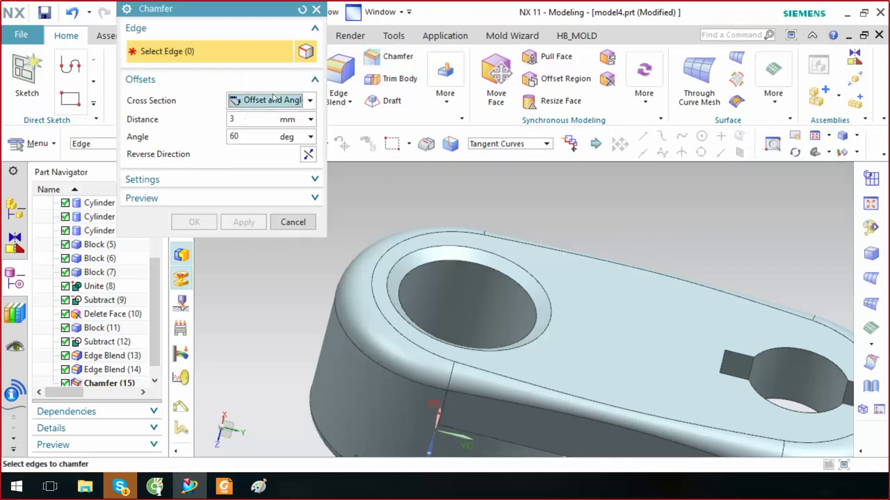
left_click(258, 181)
left_click(293, 246)
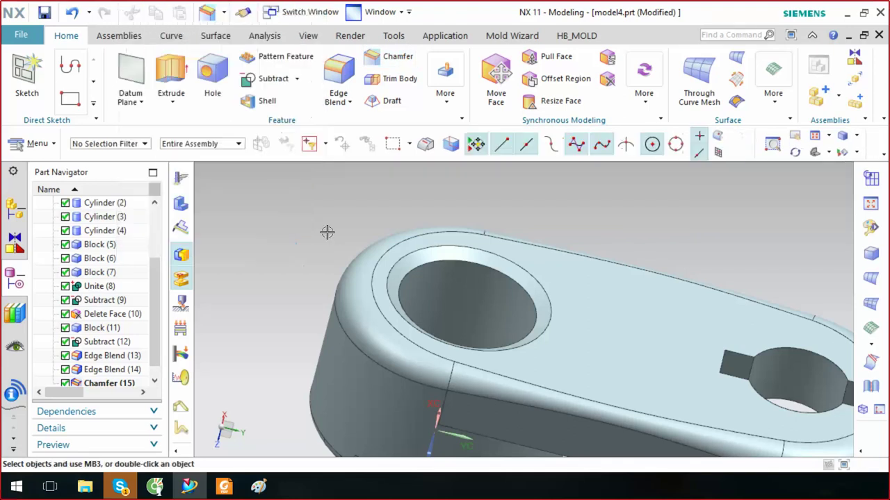
left_click(448, 98)
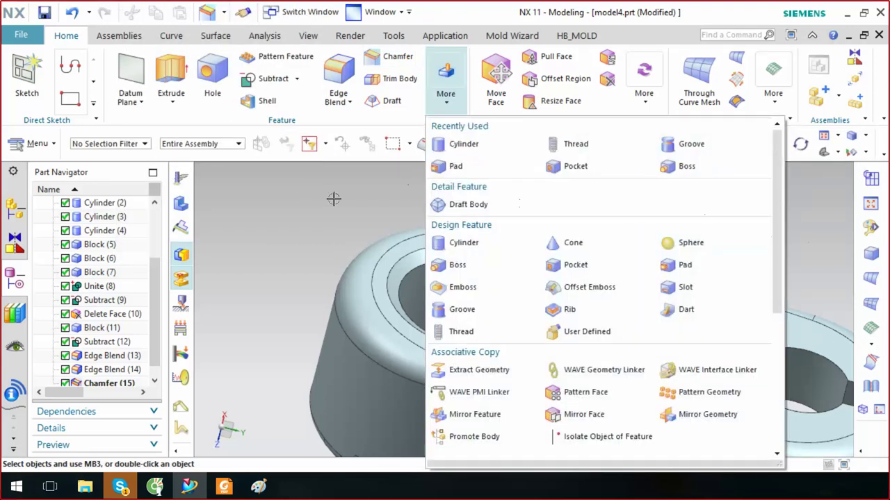
left_click(333, 199)
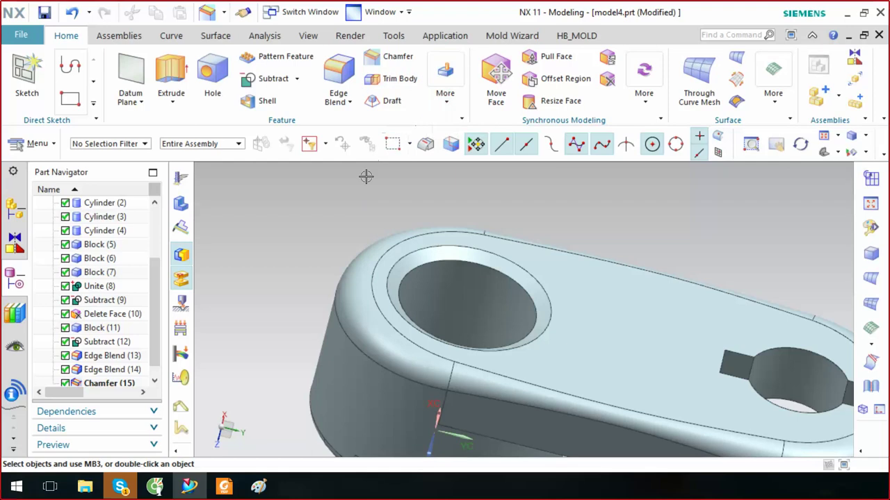
key("ctrl+f")
mouse_move(394, 220)
middle_mouse_down()
mouse_move(404, 122)
mouse_move(343, 199)
mouse_move(426, 222)
mouse_move(410, 209)
middle_mouse_up()
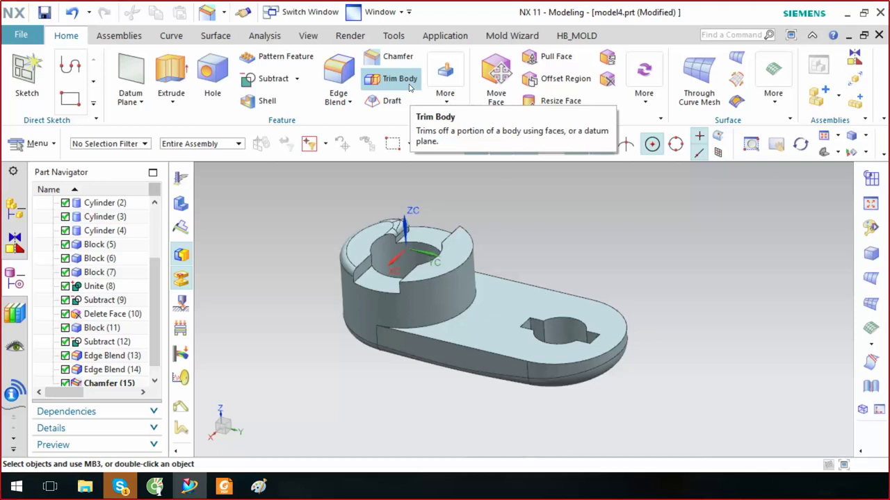
Start Trim Body on the part and set its tool option to New Plane
left_click(397, 81)
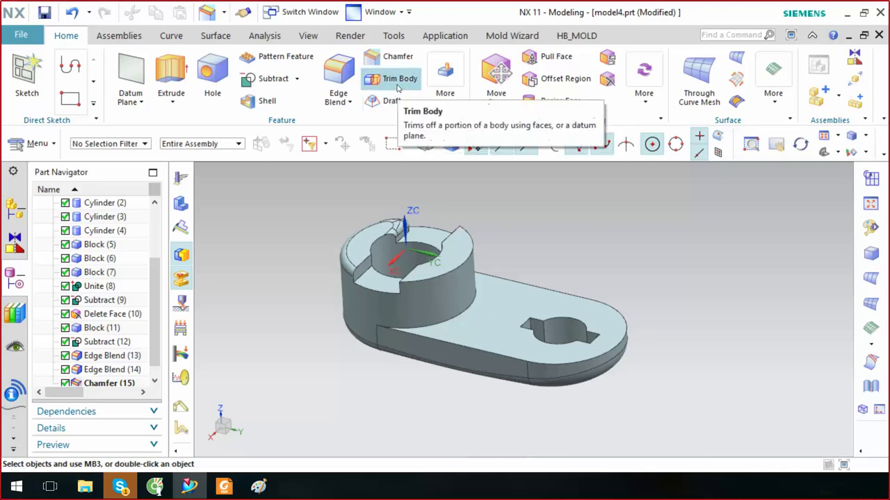
left_click_drag(223, 11, 171, 64)
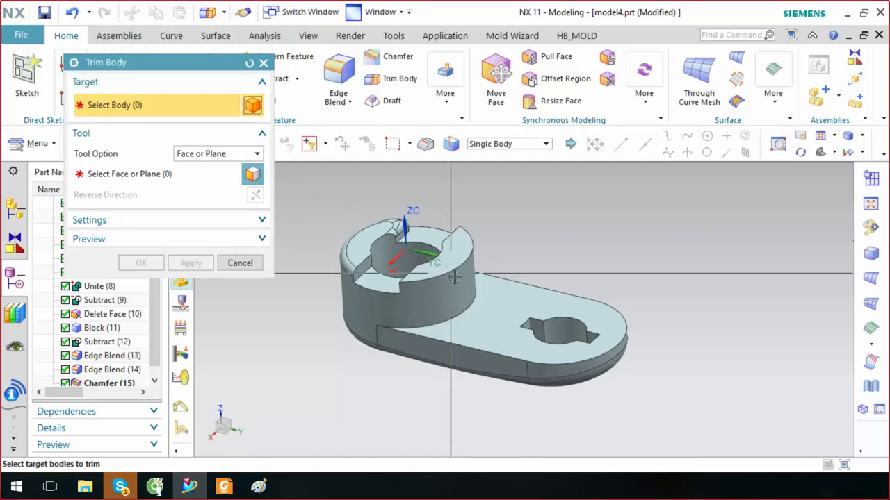
left_click(478, 297)
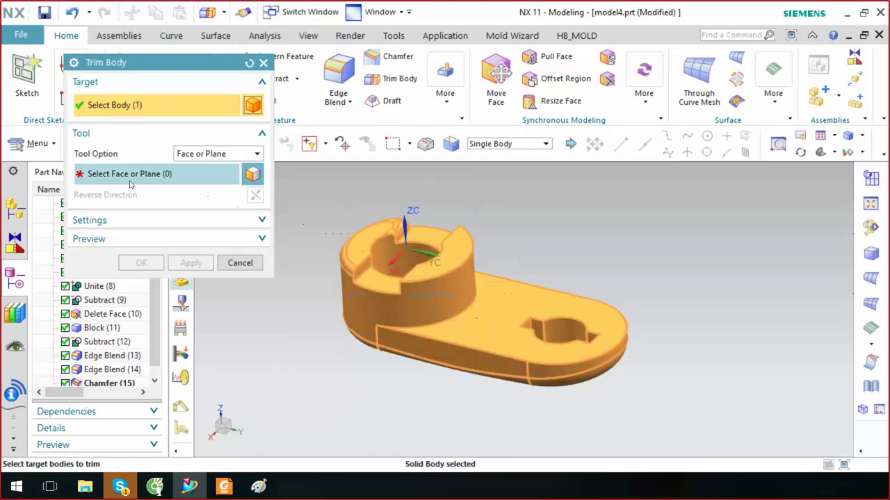
left_click(119, 219)
left_click(200, 155)
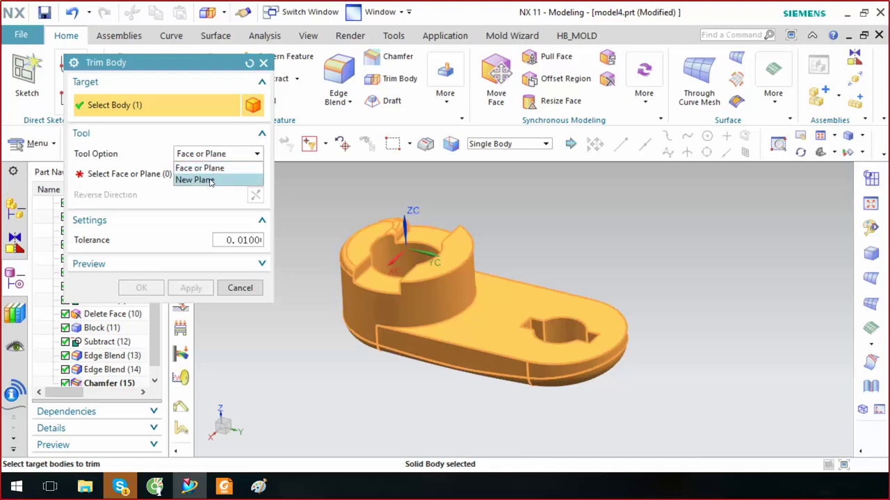
left_click(211, 181)
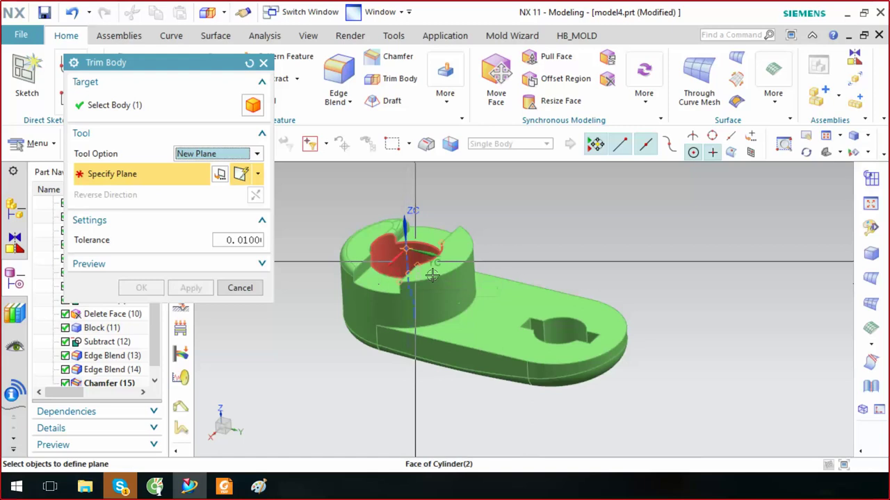
Base the trim plane on the part's top face and try offsets of 35 and 27 mm
left_click(573, 311)
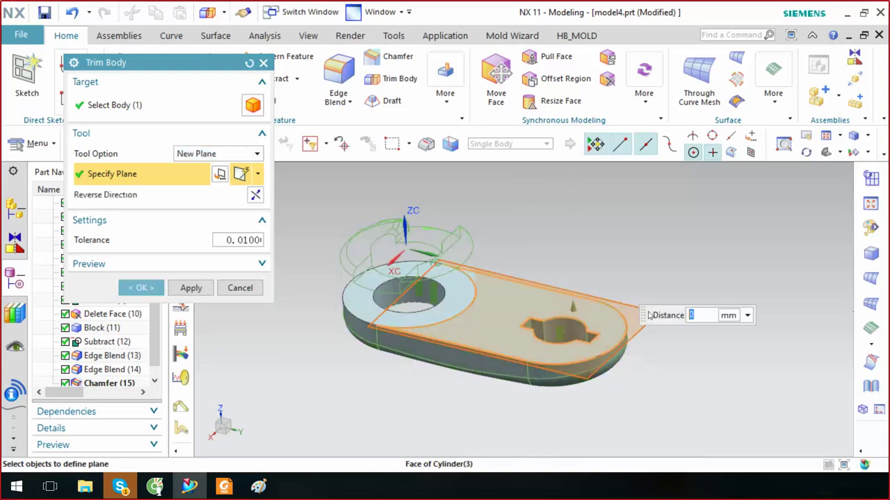
left_click_drag(574, 307, 575, 267)
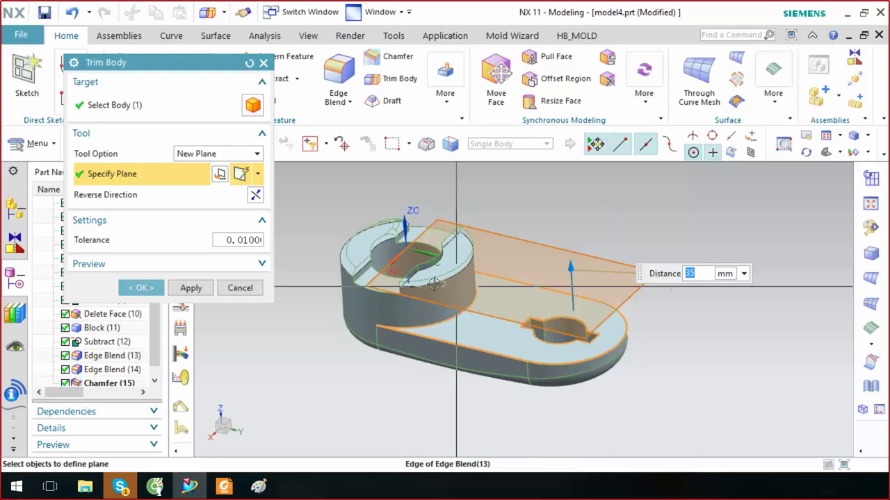
middle_click_drag(456, 285, 440, 244)
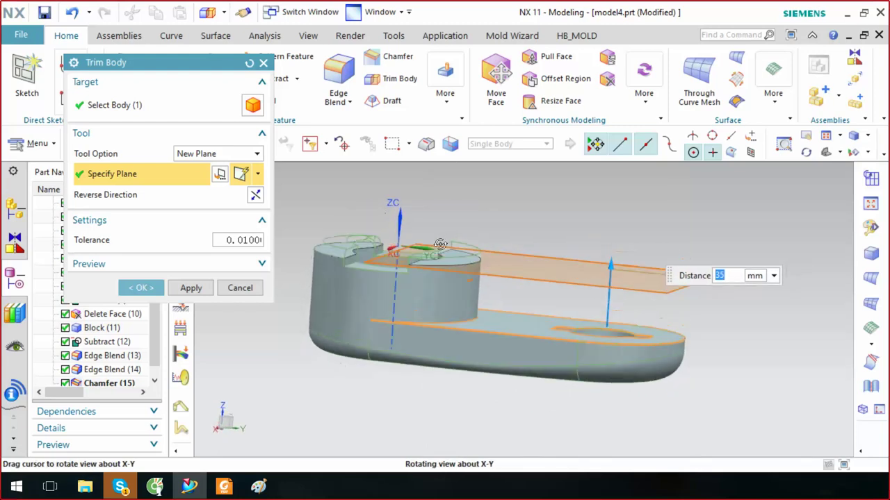
scroll(440, 244, "up", 2)
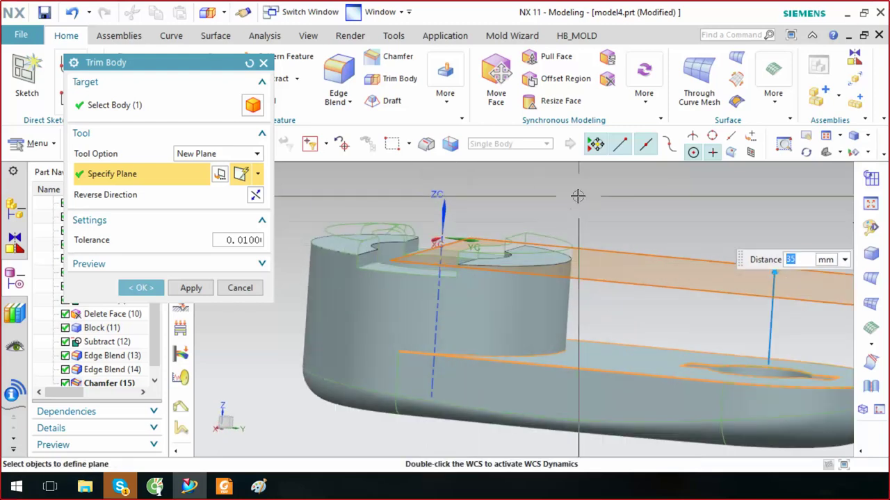
scroll(557, 209, "down", 2)
left_click_drag(690, 255, 691, 269)
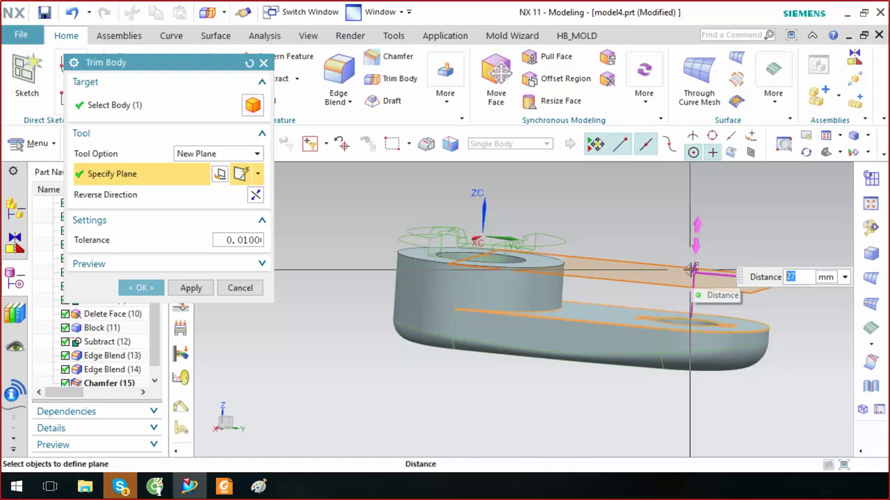
mouse_move(576, 283)
middle_mouse_down()
mouse_move(576, 304)
mouse_move(573, 287)
middle_mouse_up()
Move the trim plane onto the flange top face, 17 mm up, with the kept side reversed
left_click(180, 153)
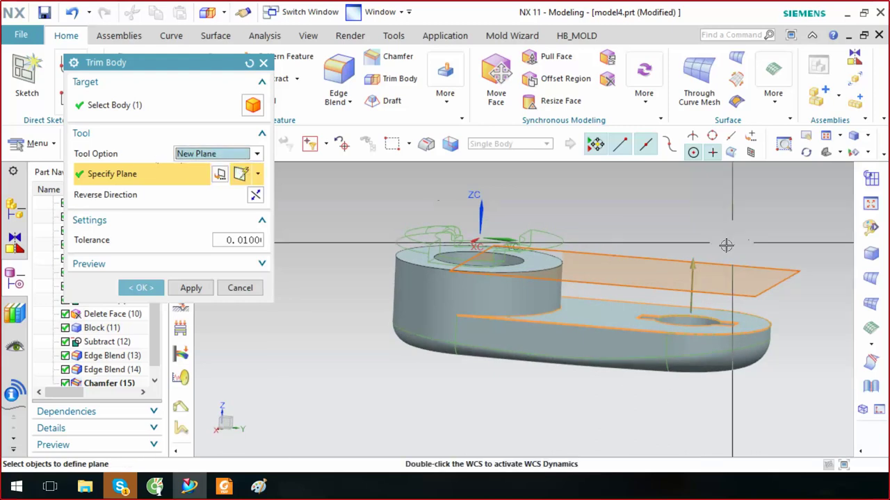
left_click(761, 328)
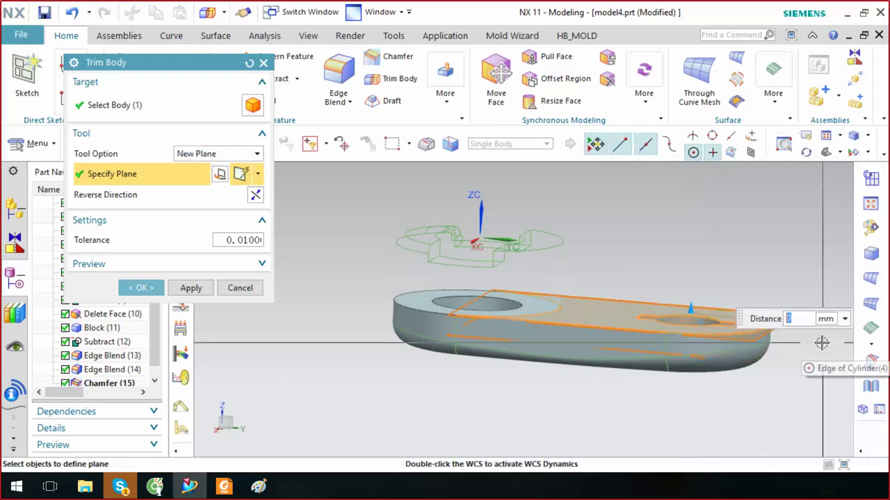
left_click_drag(692, 306, 693, 280)
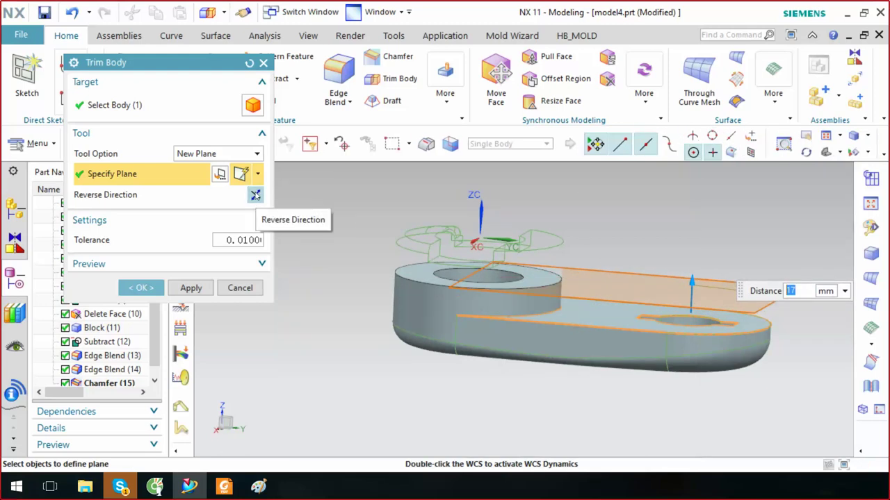
left_click(255, 195)
Preview the trimmed result, restore the uncut body, and cancel the trim
middle_click_drag(628, 270, 632, 258)
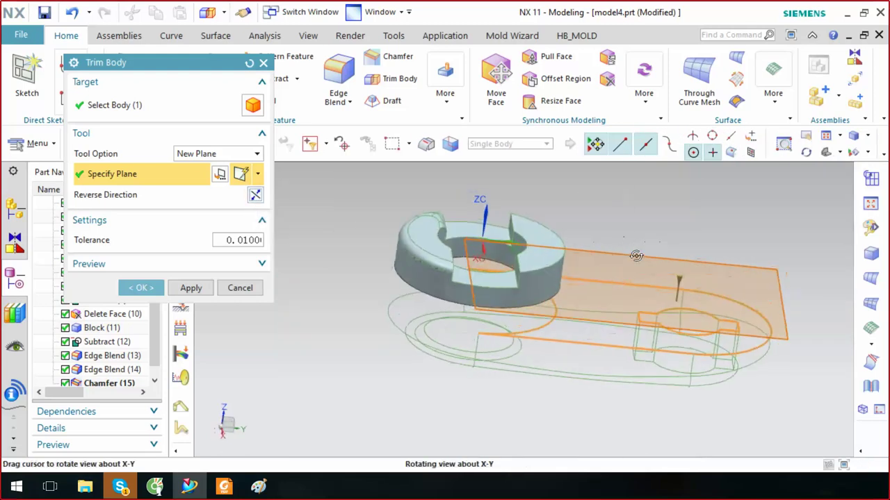
left_click(237, 264)
left_click(253, 287)
middle_click_drag(454, 301, 515, 252)
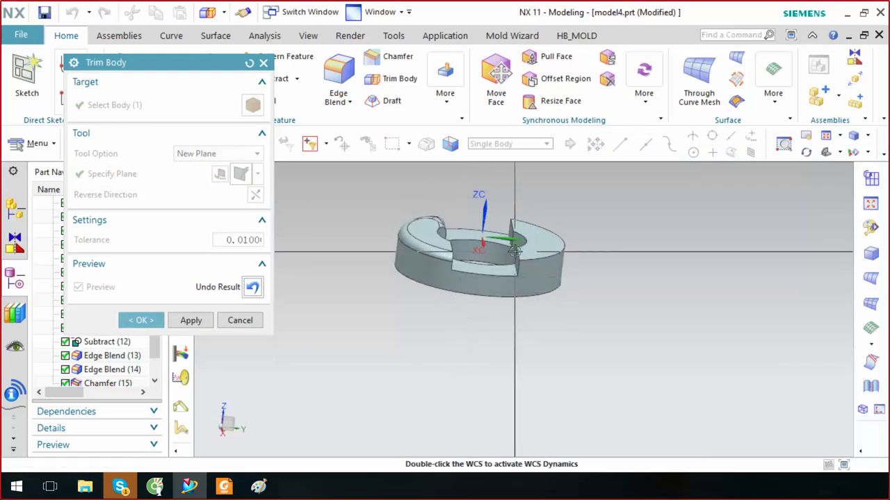
left_click(252, 287)
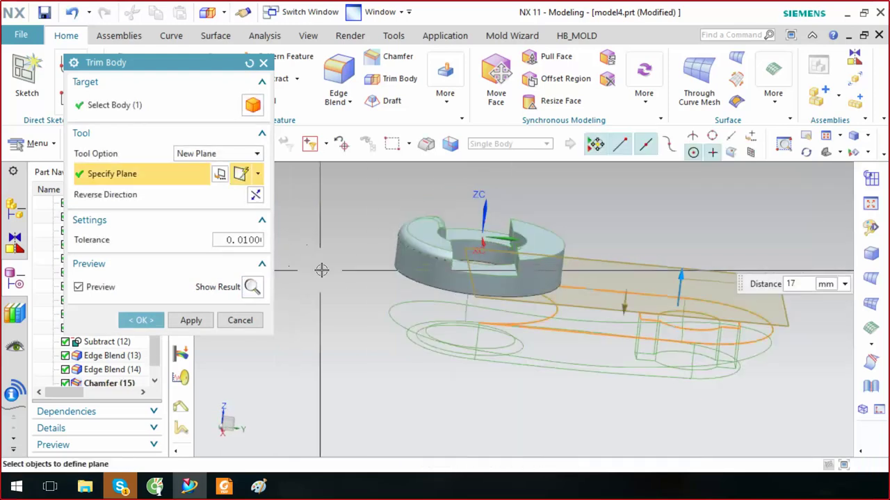
left_click(242, 156)
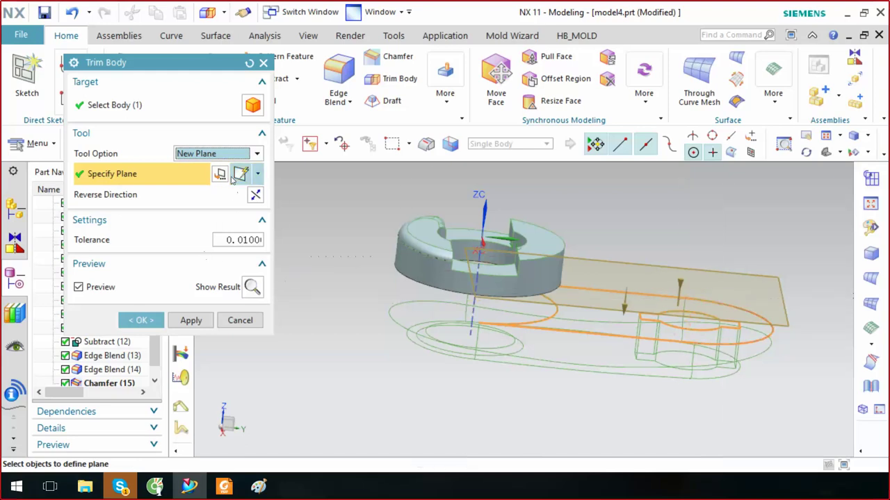
left_click(255, 175)
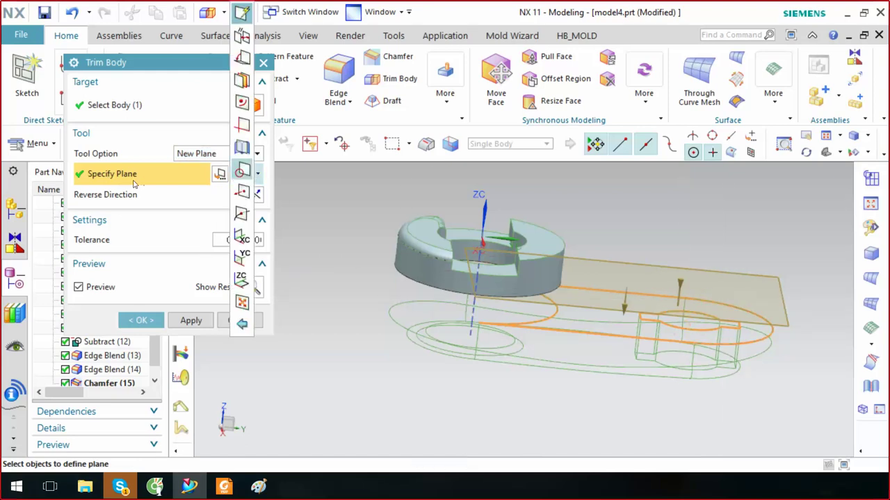
left_click(241, 321)
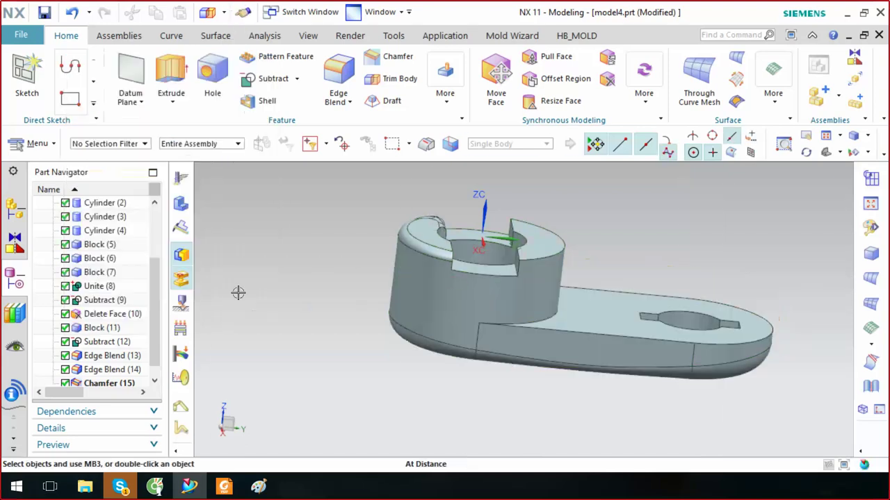
left_click(130, 102)
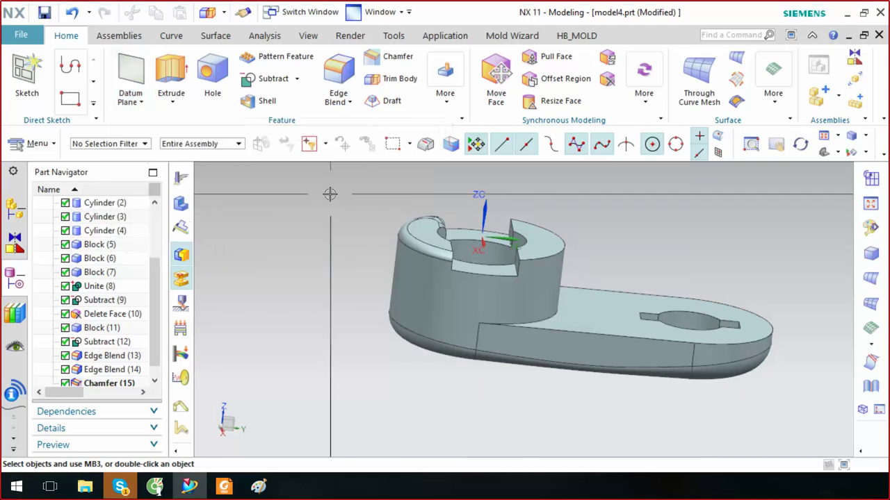
mouse_move(478, 201)
middle_mouse_down()
mouse_move(490, 226)
mouse_move(533, 199)
mouse_move(530, 209)
mouse_move(616, 193)
middle_mouse_up()
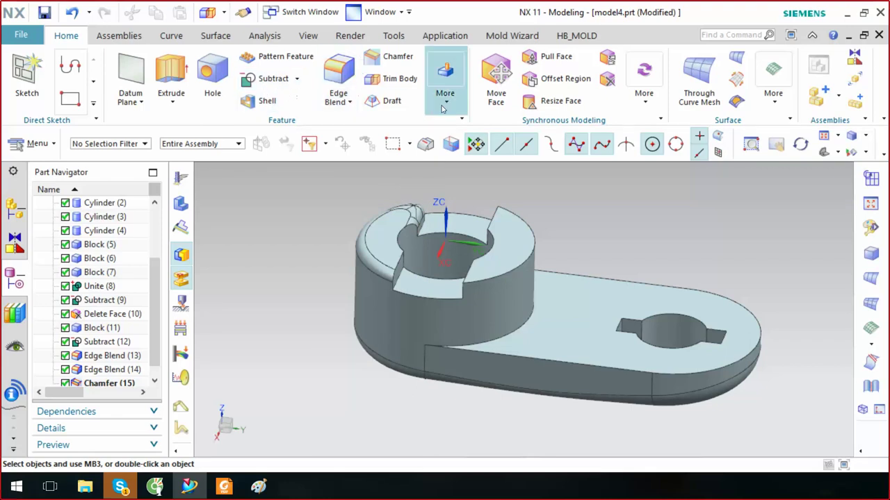
left_click(445, 98)
left_click(282, 181)
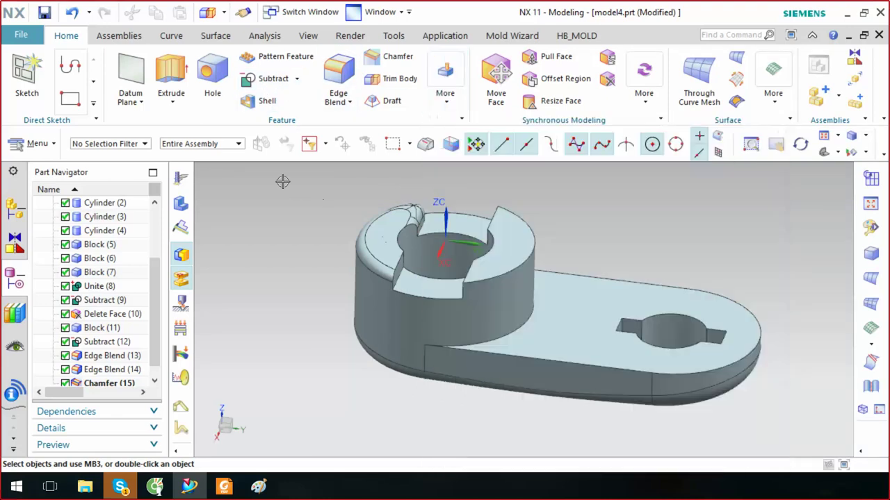
left_click(381, 81)
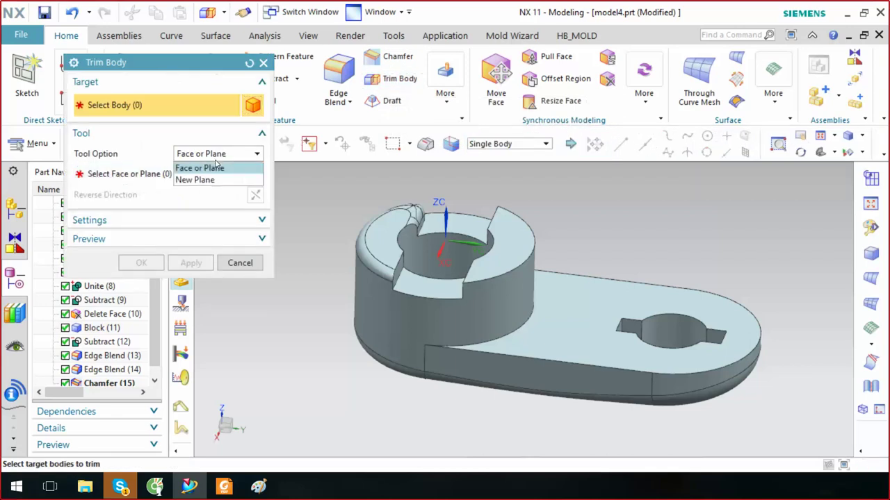
left_click(224, 267)
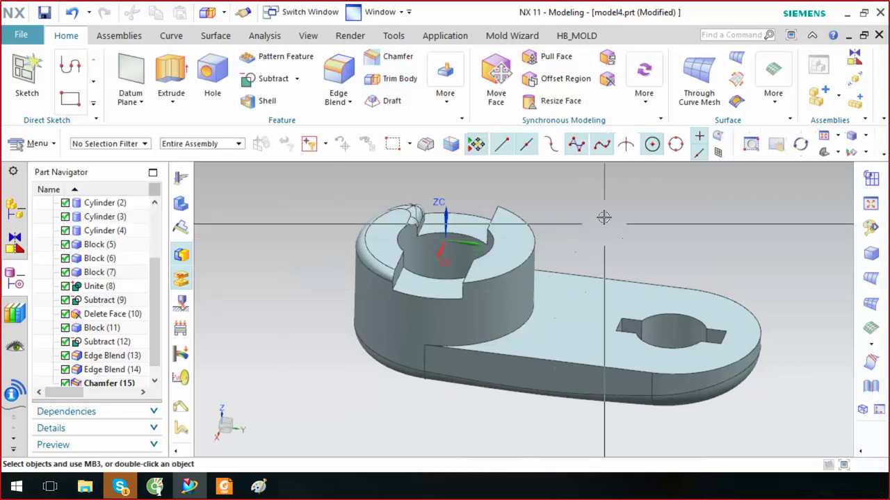
middle_click_drag(602, 214, 607, 200)
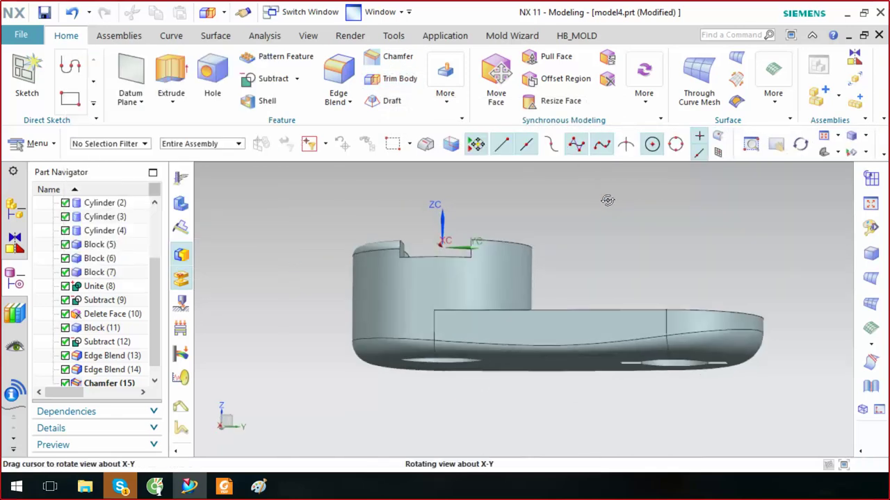
left_click(172, 76)
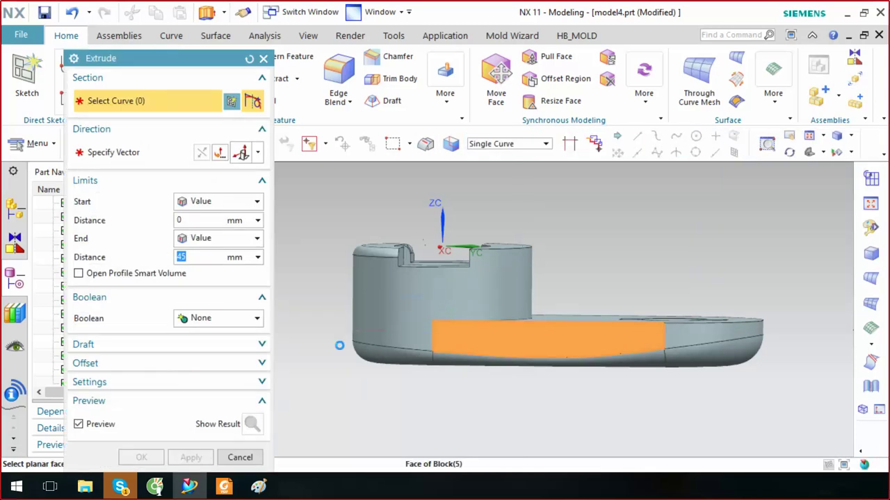
Sketch on the base block's front face and place four spline points across it
left_click(522, 333)
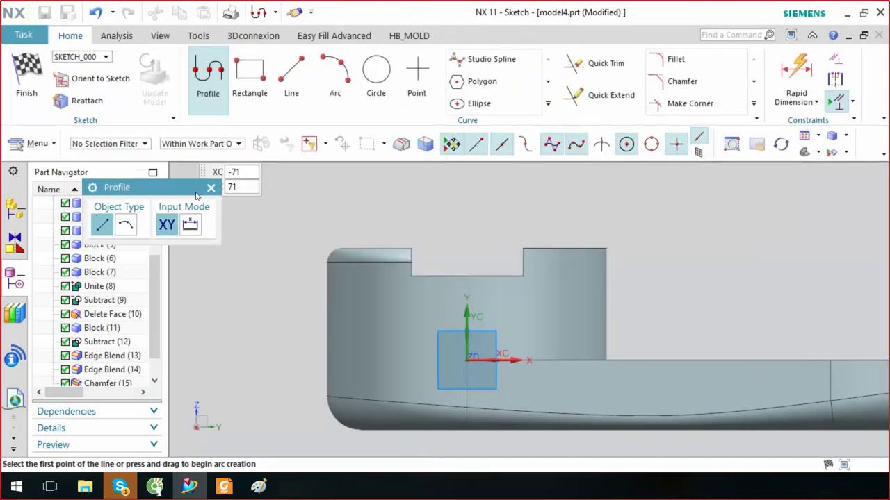
key("Escape")
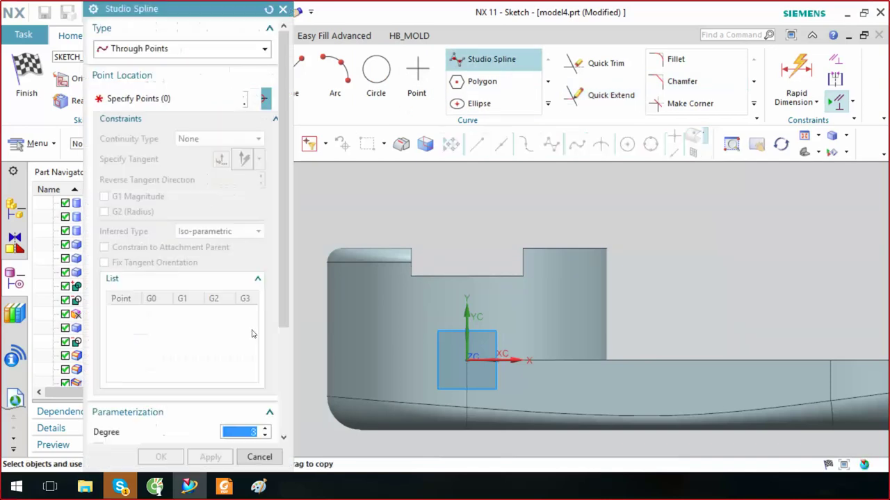
left_click(306, 338)
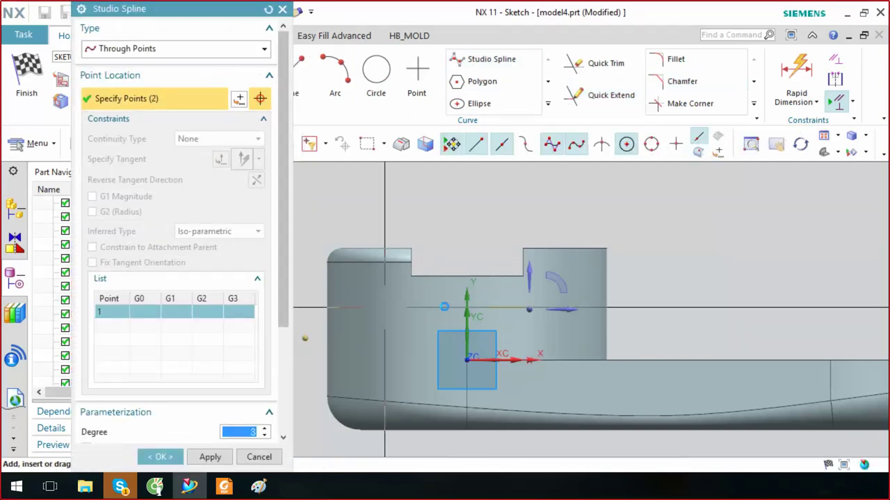
left_click(384, 307)
left_click(519, 325)
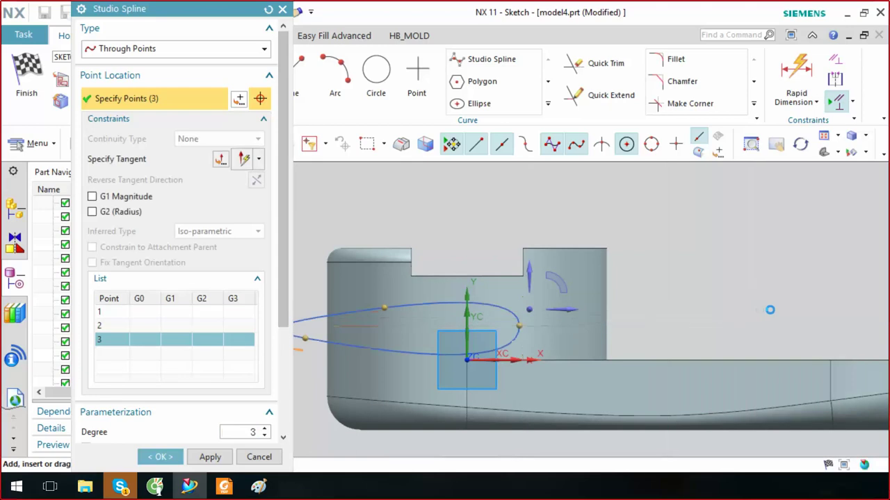
left_click(756, 312)
Make the spline open rather than closed and finish creating it
scroll(121, 334, "down", 3)
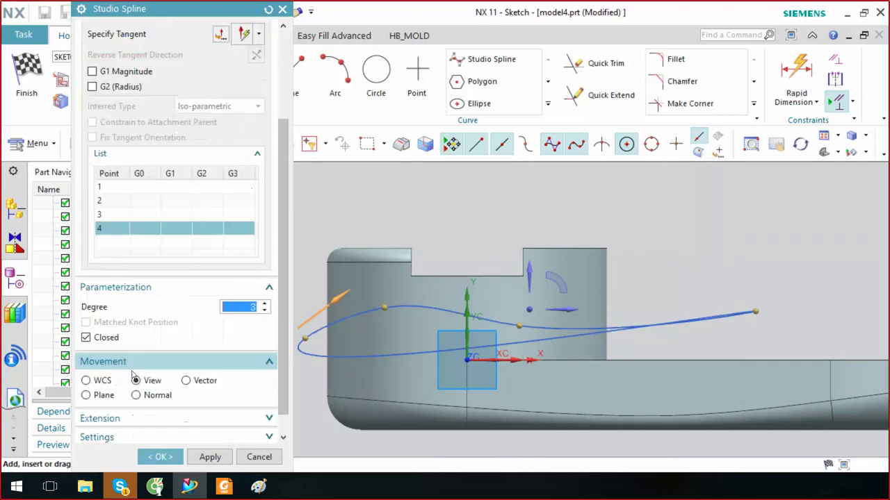
left_click(87, 337)
scroll(622, 276, "down", 1)
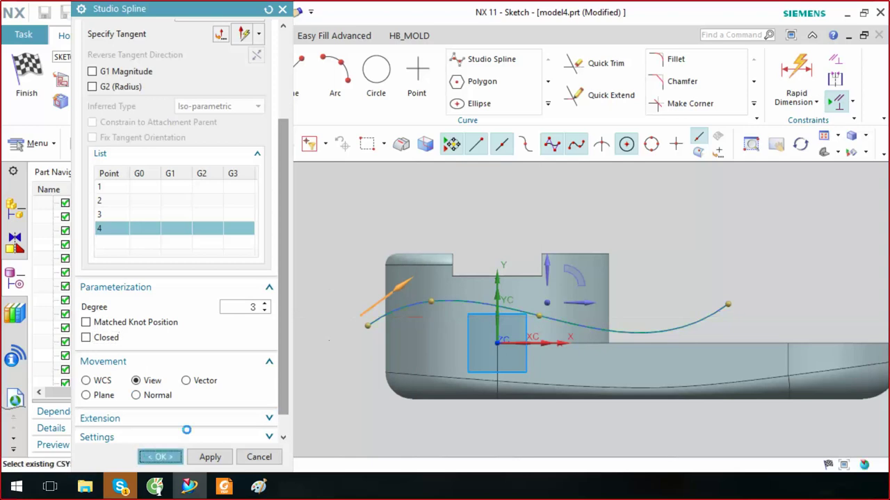
left_click(151, 456)
scroll(508, 252, "down", 3)
middle_click_drag(508, 252, 416, 191)
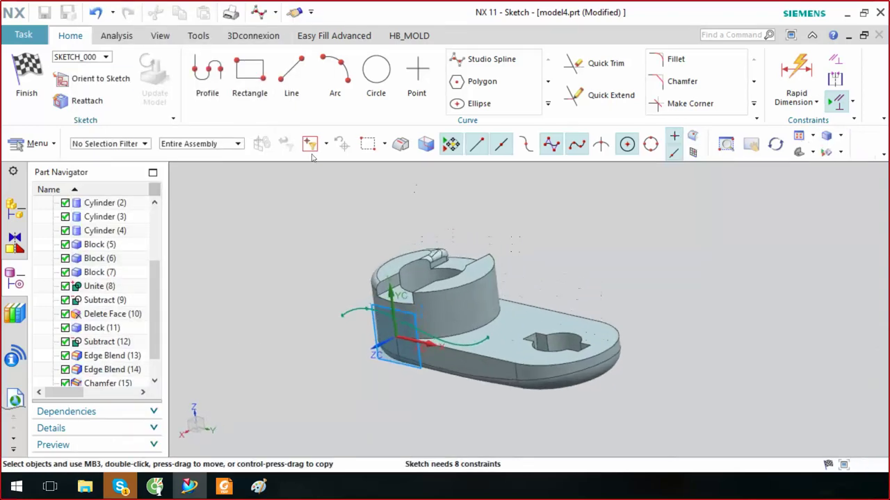
Finish the sketch and extrude the spline from -135 to 45 mm into a curved sheet
left_click(26, 78)
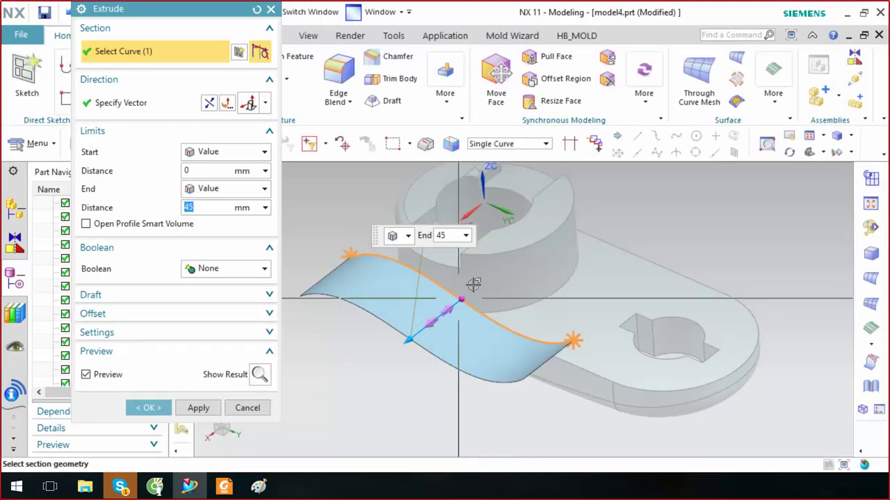
left_click_drag(471, 285, 622, 198)
middle_click_drag(622, 198, 572, 255)
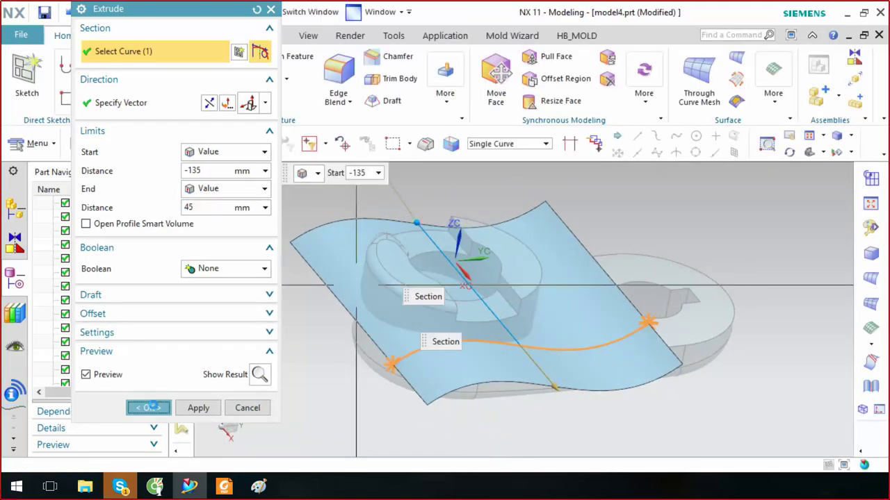
middle_click(431, 299)
mouse_move(430, 299)
middle_mouse_down()
mouse_move(648, 213)
mouse_move(625, 230)
middle_mouse_up()
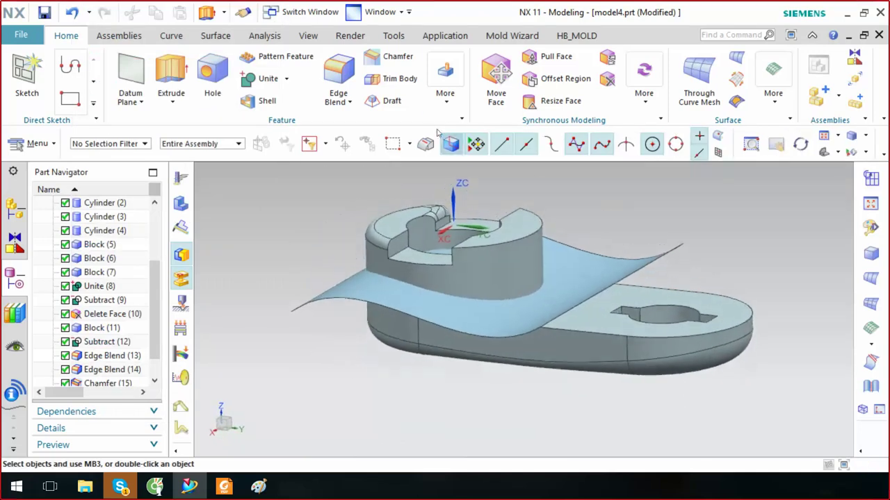
Start Trim Body with the solid part as target and the curved sheet as tool
left_click(444, 93)
left_click(393, 79)
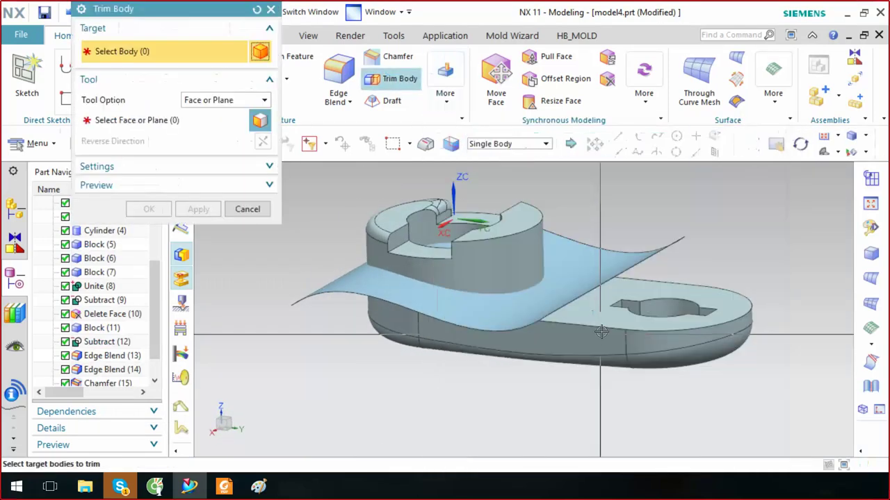
left_click(621, 300)
left_click(223, 101)
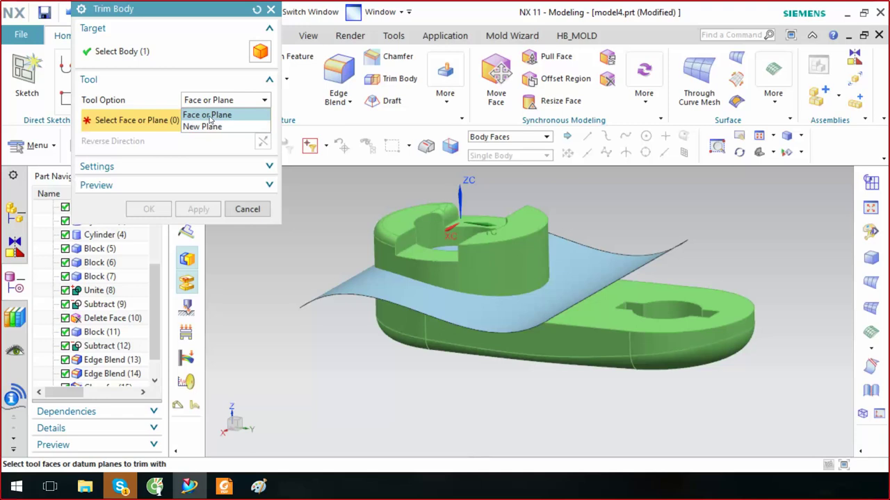
left_click(597, 247)
Reverse the trim direction twice while checking the kept side, then apply the trim
left_click(262, 142)
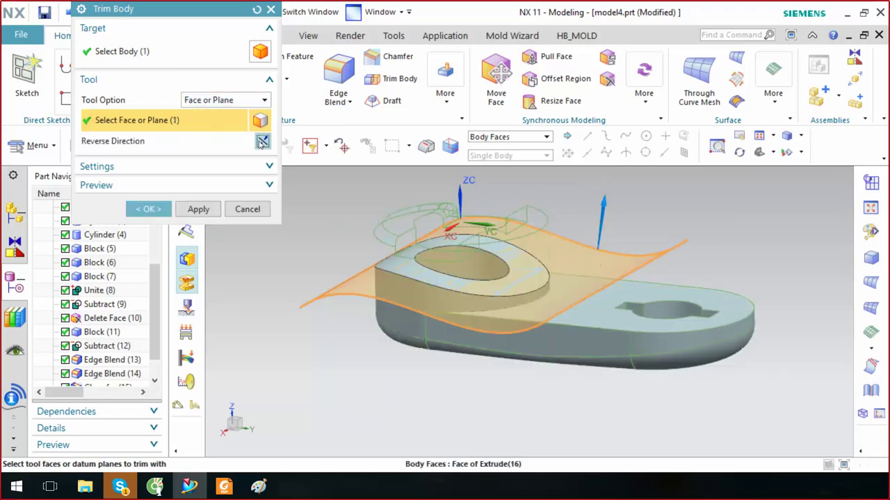
scroll(406, 252, "down", 3)
mouse_move(406, 252)
middle_mouse_down()
mouse_move(516, 276)
mouse_move(606, 311)
middle_mouse_up()
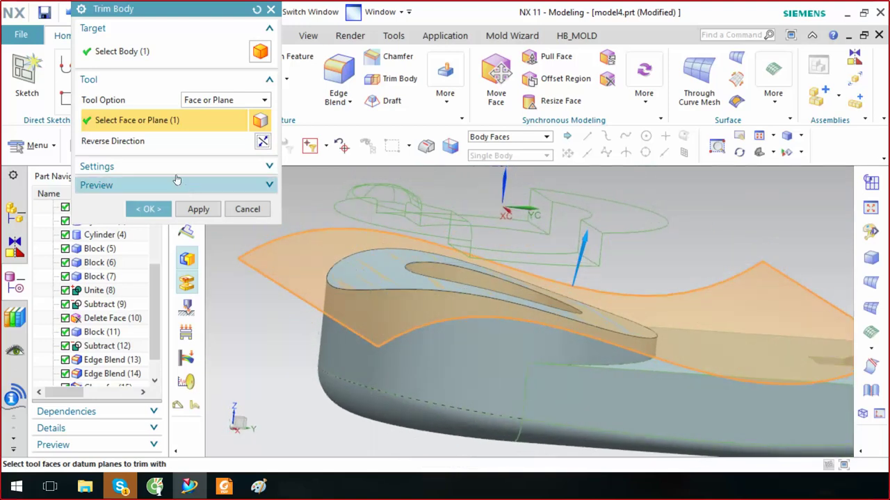
left_click(176, 168)
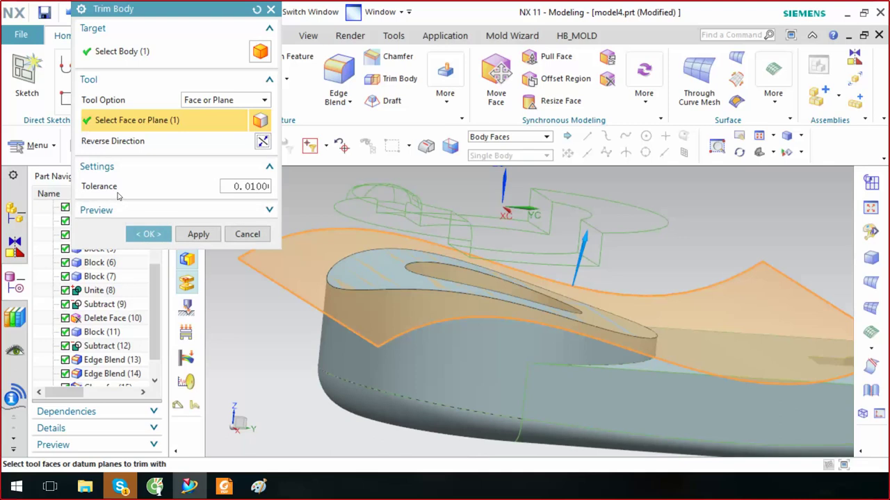
middle_click_drag(616, 233, 571, 247)
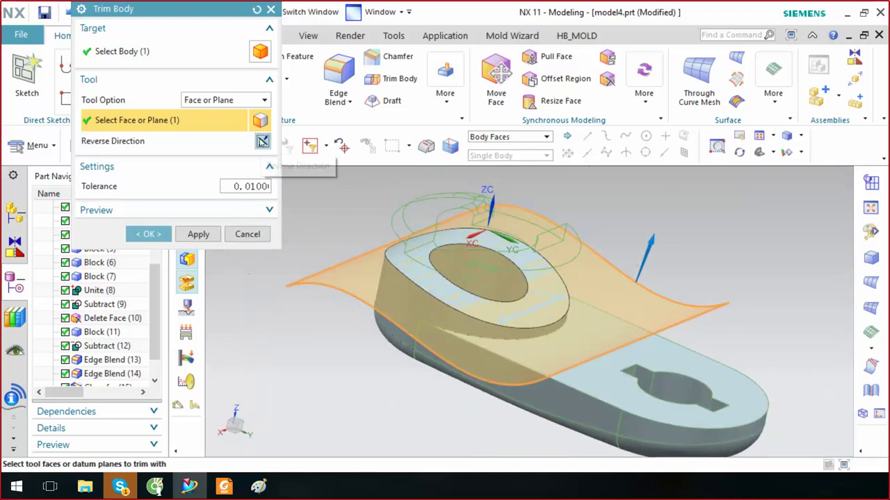
left_click(263, 141)
mouse_move(628, 278)
middle_mouse_down()
mouse_move(637, 252)
mouse_move(640, 276)
middle_mouse_up()
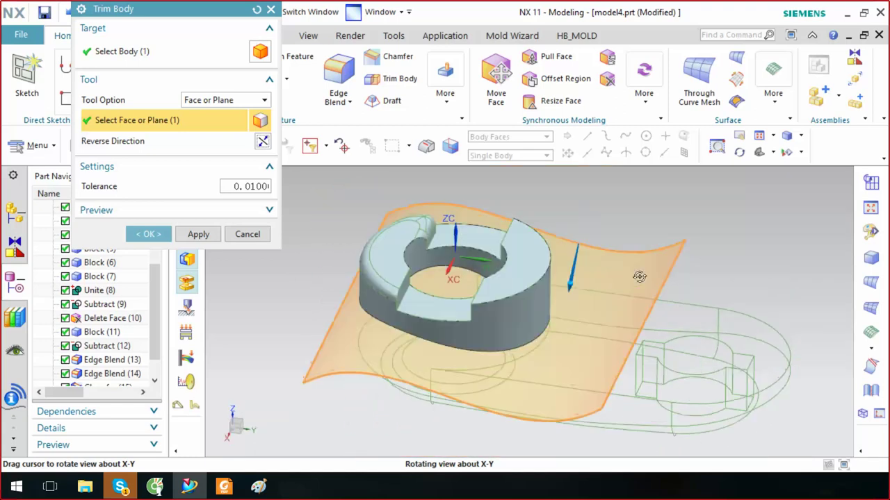
middle_click_drag(640, 276, 632, 276)
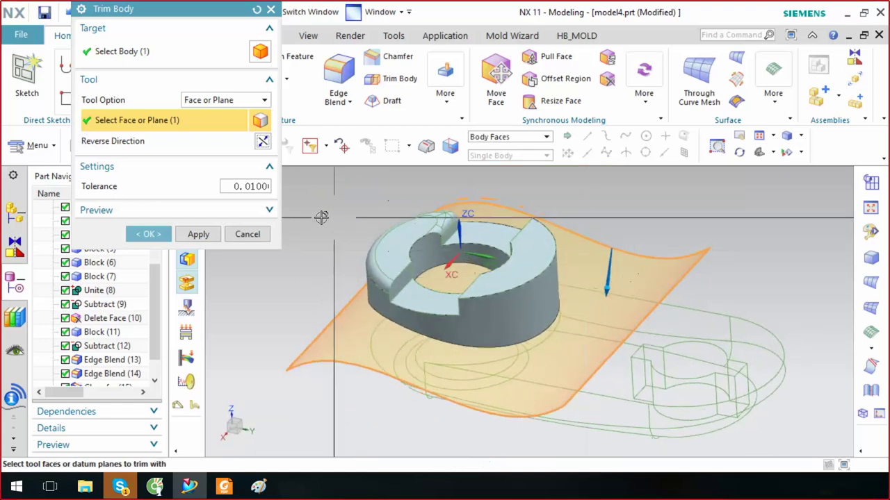
left_click(148, 234)
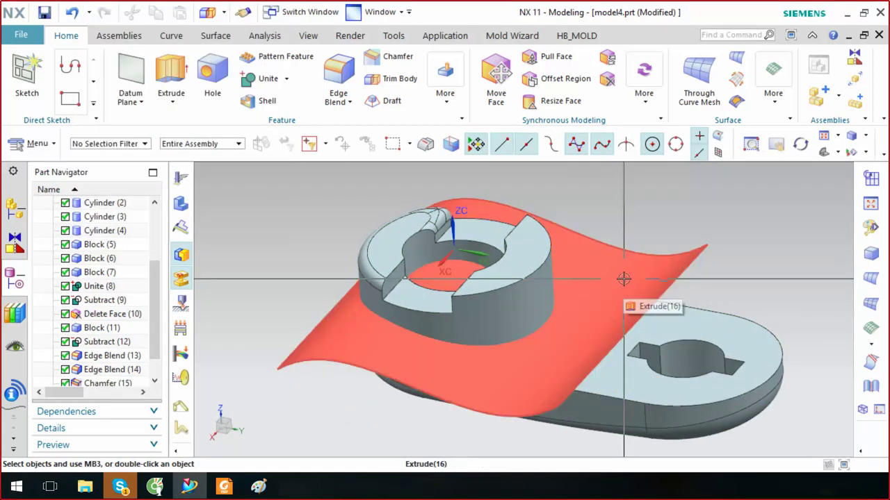
Shorten the curved sheet's extrusion so it starts at -95 mm
left_click(671, 256)
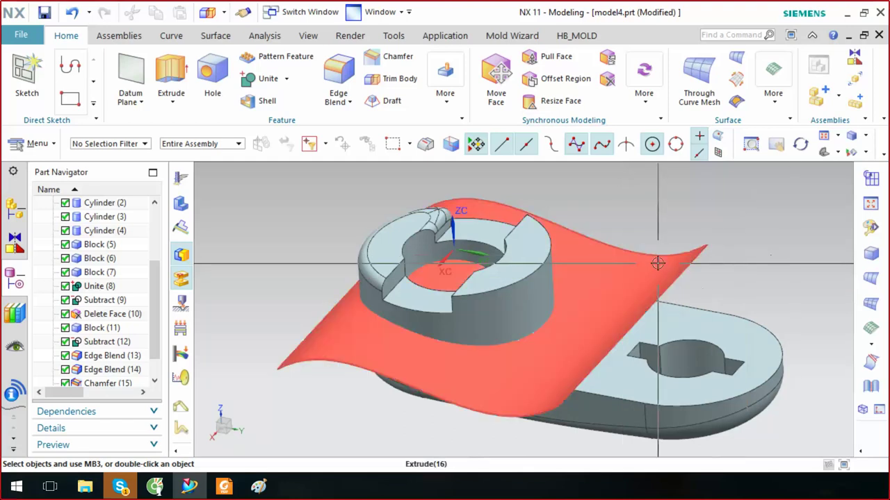
key("ctrl+b")
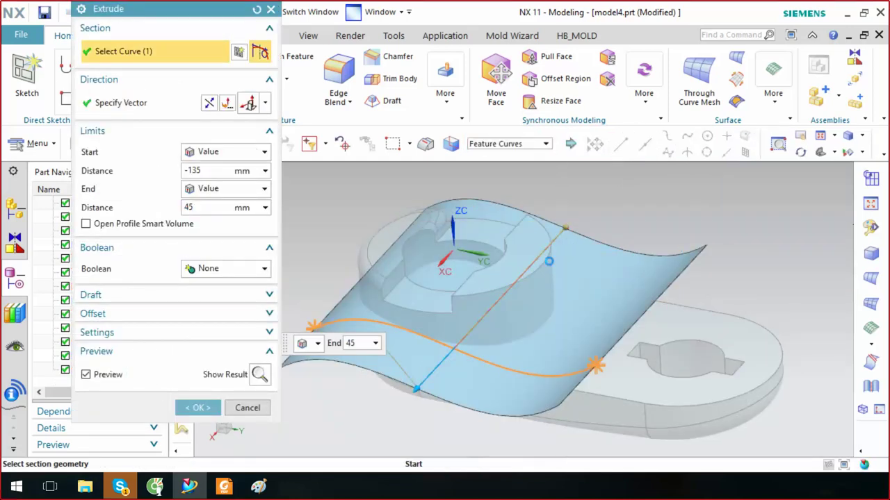
left_click_drag(549, 261, 541, 272)
mouse_move(532, 257)
middle_mouse_down()
mouse_move(701, 274)
mouse_move(595, 218)
mouse_move(663, 246)
mouse_move(324, 358)
middle_mouse_up()
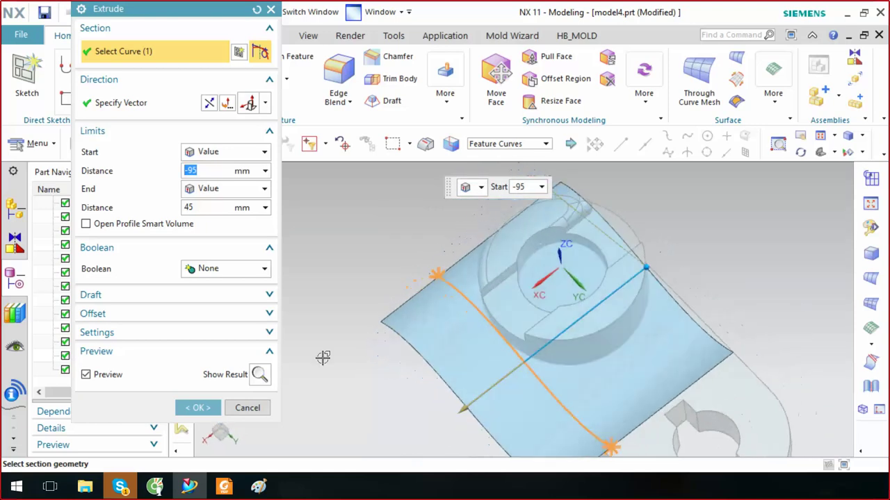
left_click(198, 408)
mouse_move(197, 408)
middle_mouse_down()
mouse_move(767, 292)
mouse_move(800, 303)
middle_mouse_up()
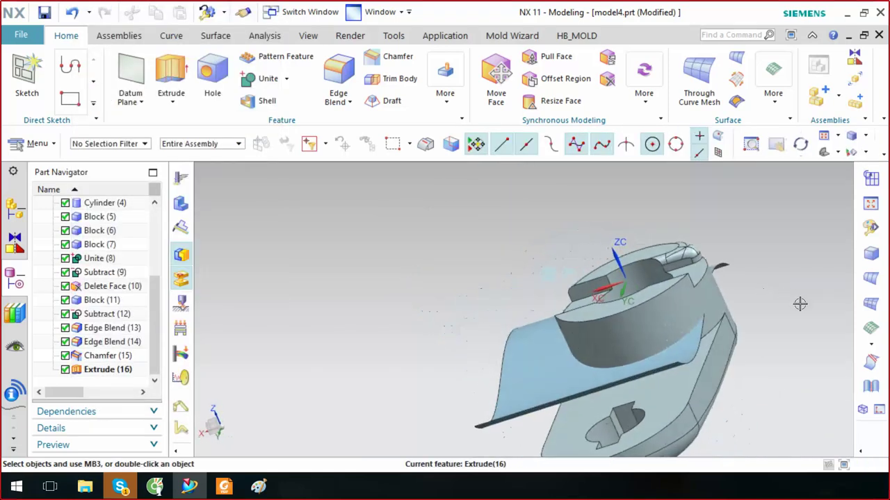
key("Home")
Retry Trim Body on the part with the sheet, then abandon it after the non-intersecting face alert
left_click(393, 79)
left_click(567, 309)
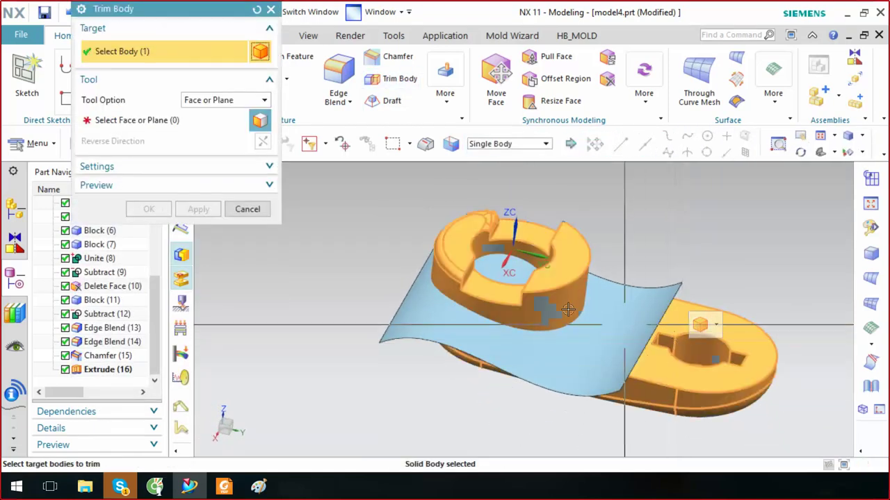
left_click(596, 301)
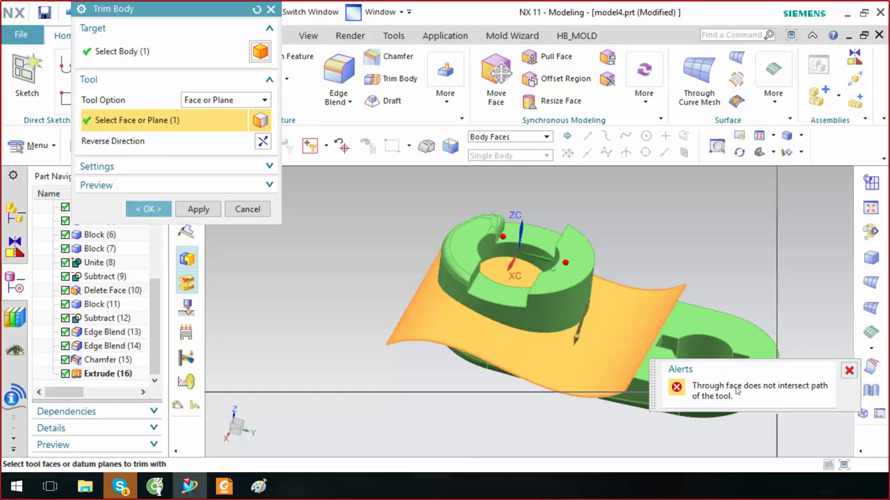
left_click(849, 371)
middle_click_drag(470, 262, 299, 228)
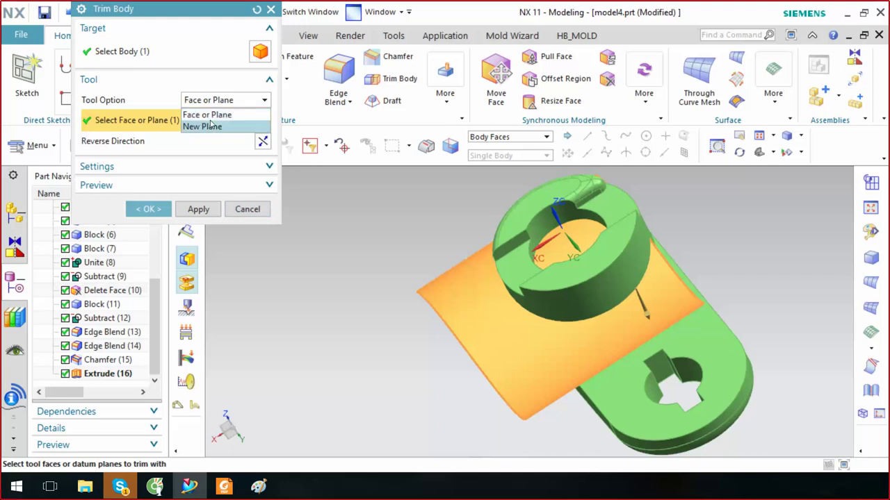
left_click(181, 94)
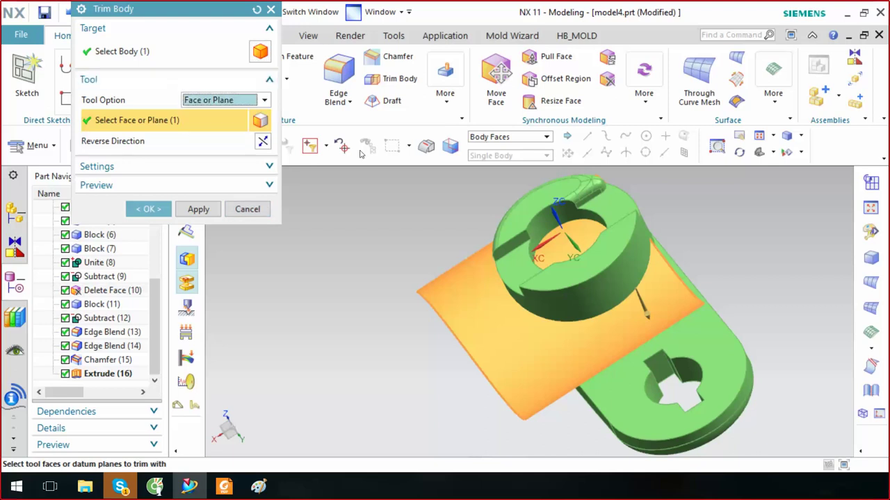
left_click(247, 209)
Hide the curved sheet, then undo the hide so it reappears
left_click(691, 303)
left_click(721, 284)
middle_click_drag(721, 283, 689, 275)
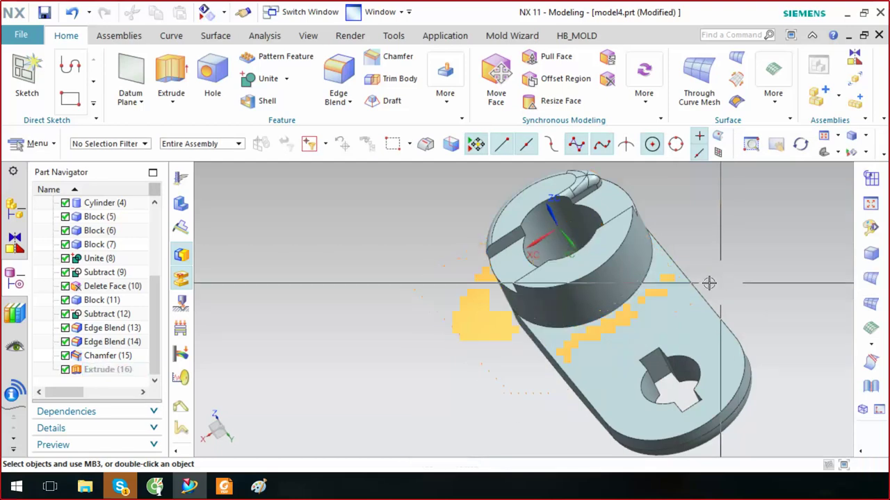
key("ctrl+z")
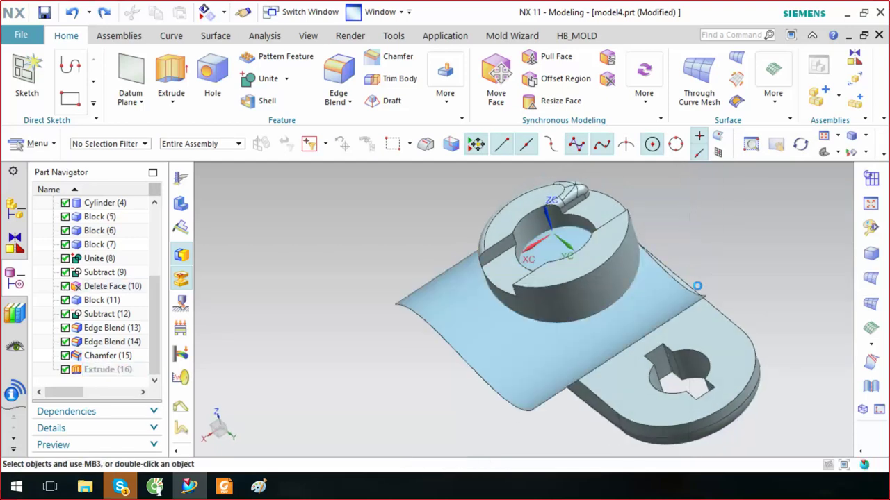
Change Extrude (16)'s start distance to -125 and open Split Body from the More gallery
double_click(678, 302)
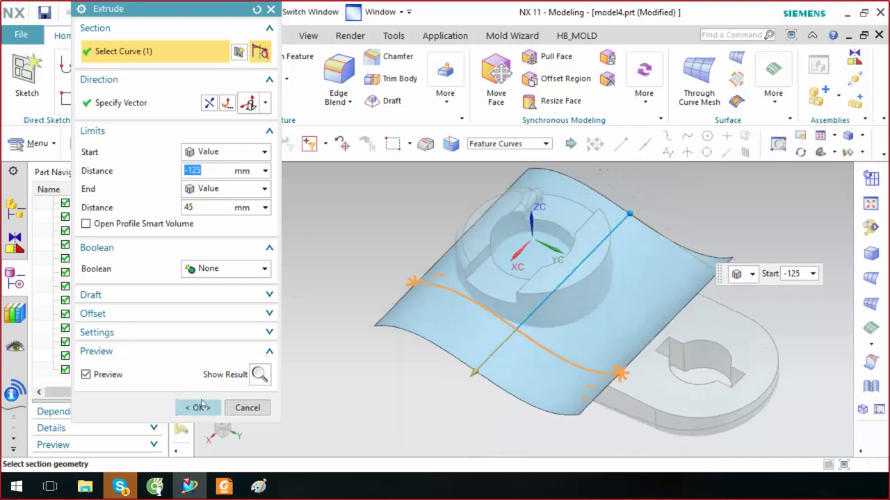
left_click(198, 408)
left_click(445, 87)
scroll(668, 327, "down", 2)
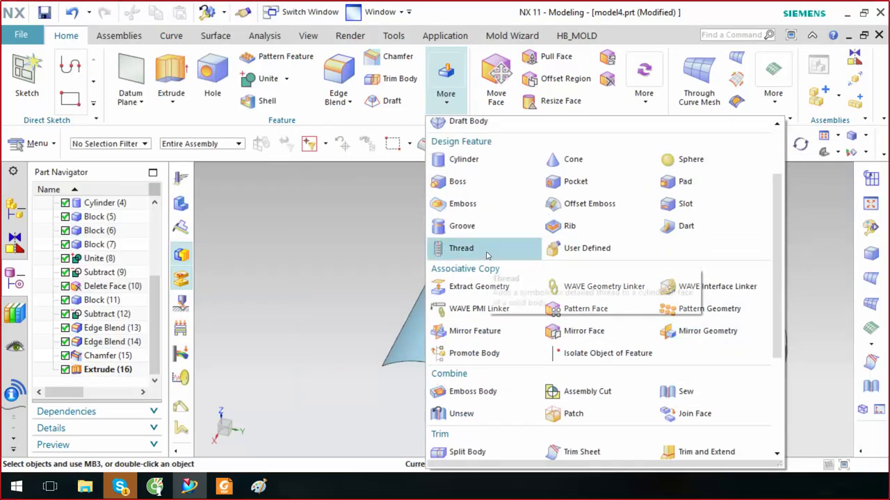
scroll(473, 331, "down", 2)
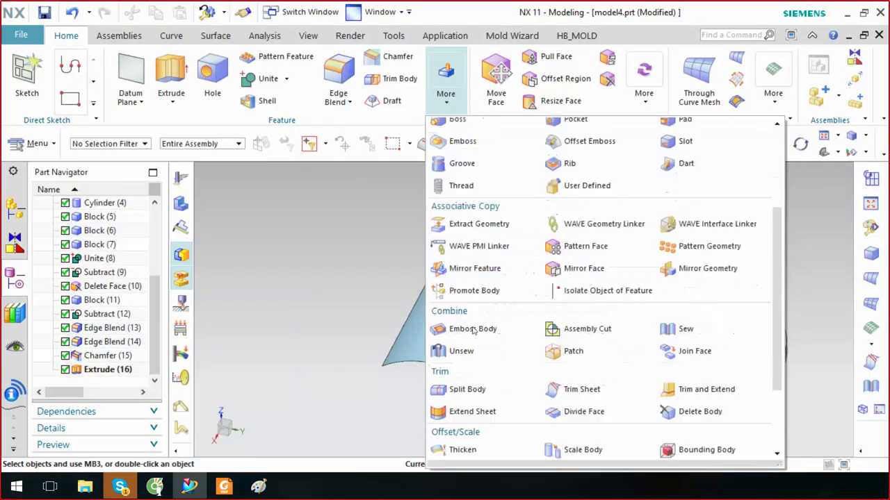
left_click(470, 391)
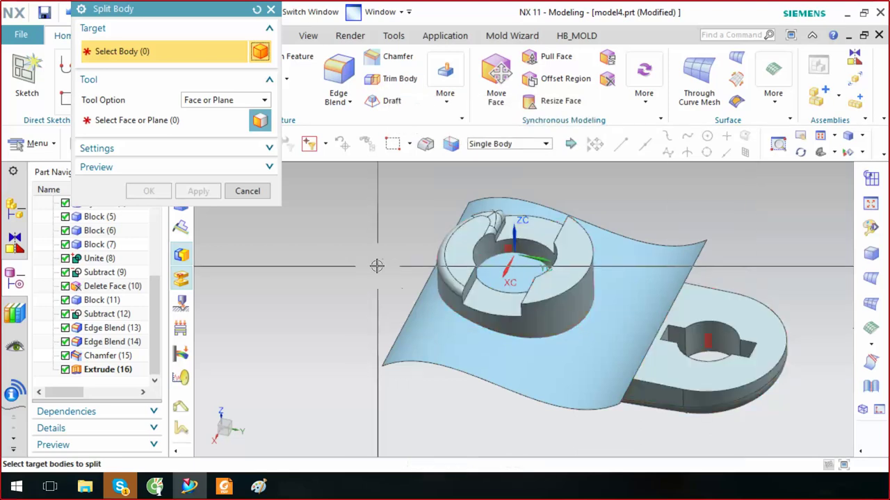
Split the solid part with Face or Plane as the tool option and the curved sheet as tool
middle_click_drag(373, 258, 368, 228)
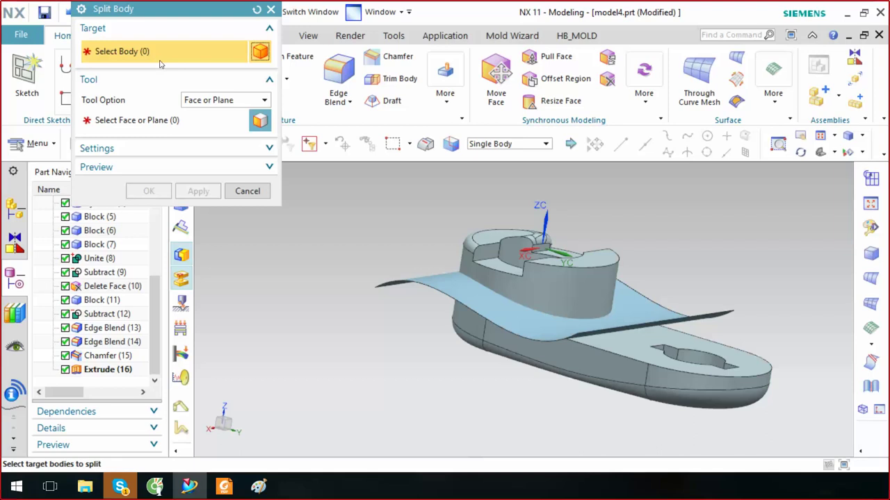
left_click(675, 340)
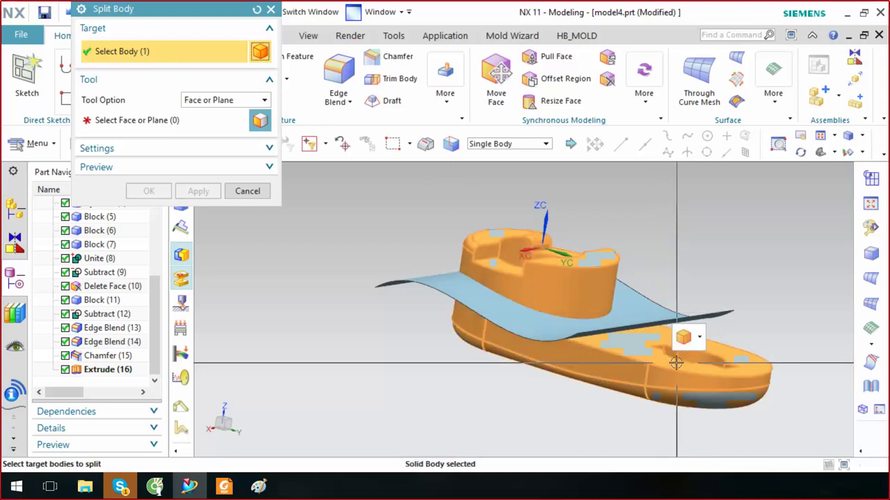
left_click(217, 101)
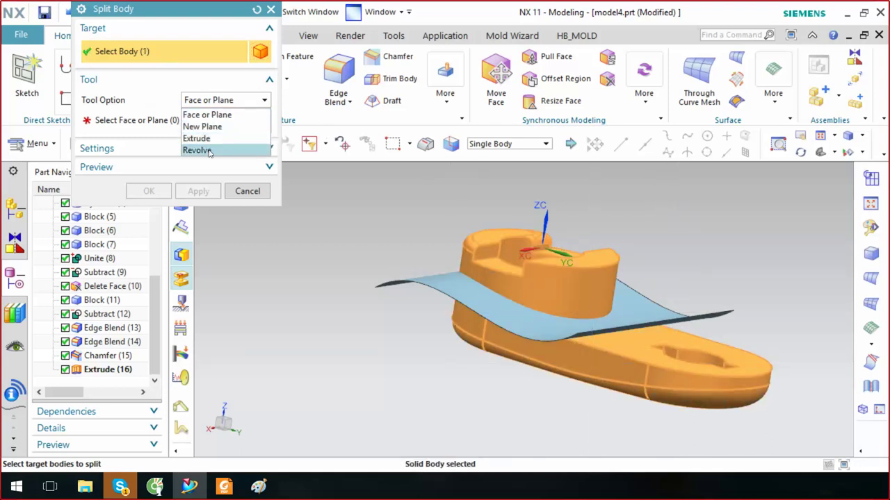
left_click(207, 114)
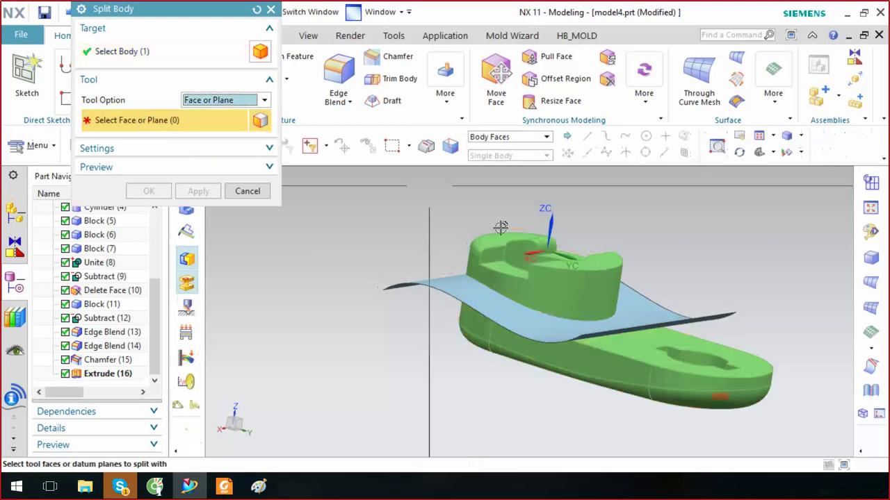
left_click(148, 191)
left_click(685, 321)
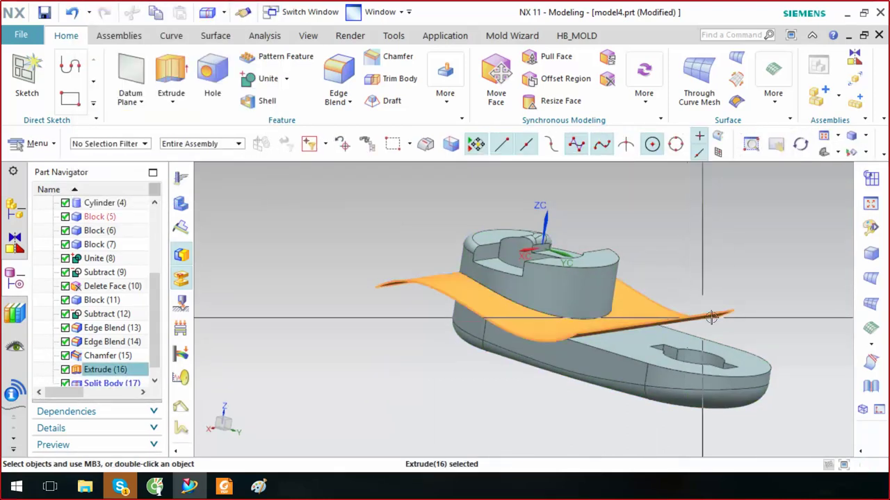
left_click(711, 292)
Fit the split part in view and hide the upper split solid body picked from QuickPick
key("ctrl+f")
middle_click_drag(551, 285, 468, 258)
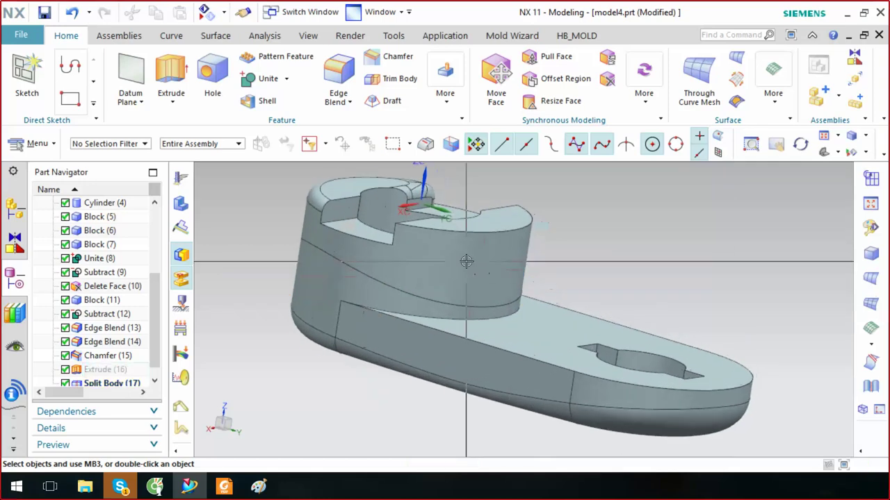
key("ctrl+f")
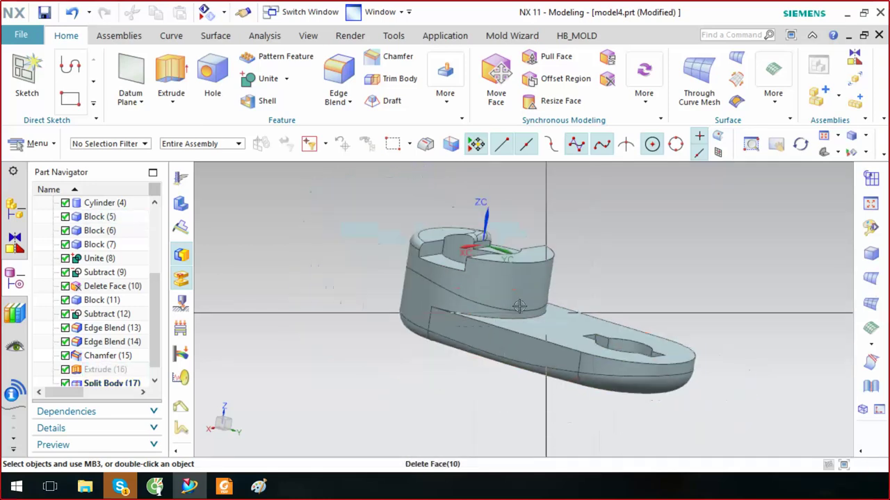
left_click(471, 286)
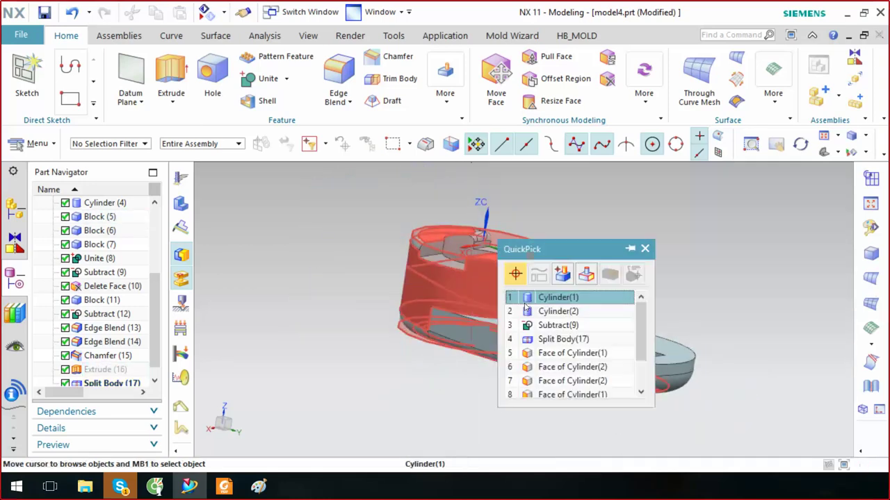
scroll(577, 379, "down", 1)
scroll(577, 379, "down", 1)
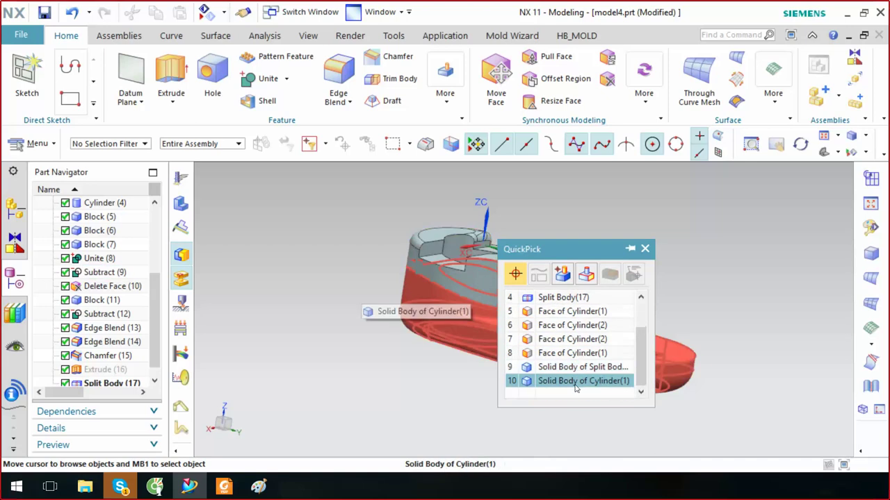
left_click(577, 367)
left_click(649, 347)
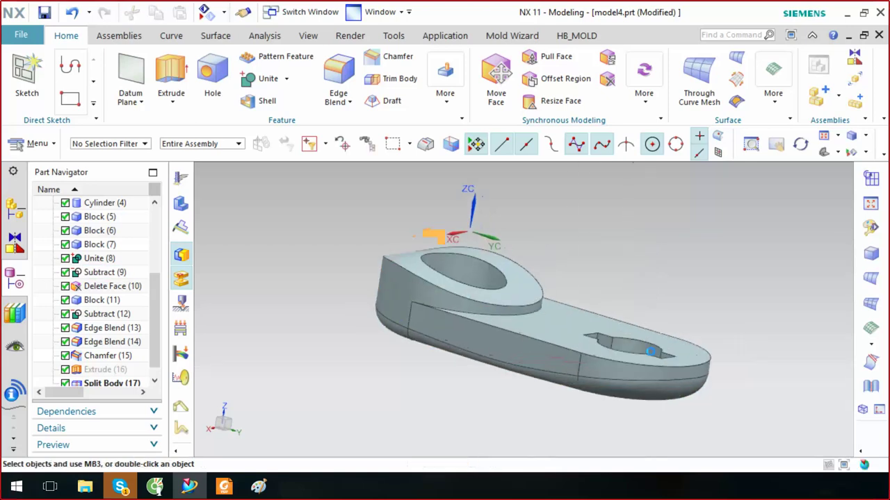
Orbit to examine the remaining body, then bring up the More feature gallery
scroll(576, 314, "up", 3)
mouse_move(577, 314)
middle_mouse_down()
mouse_move(443, 289)
mouse_move(449, 268)
middle_mouse_up()
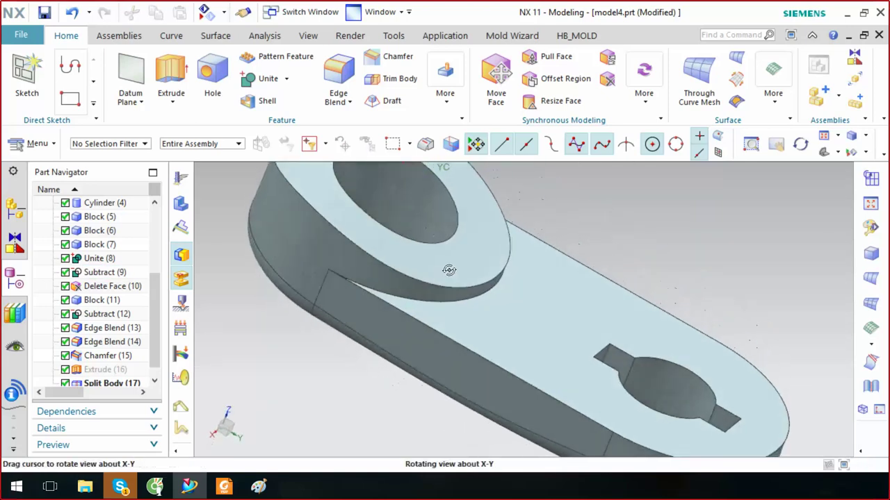
scroll(607, 303, "down", 3)
mouse_move(626, 301)
middle_mouse_down()
mouse_move(604, 292)
mouse_move(608, 267)
mouse_move(588, 272)
middle_mouse_up()
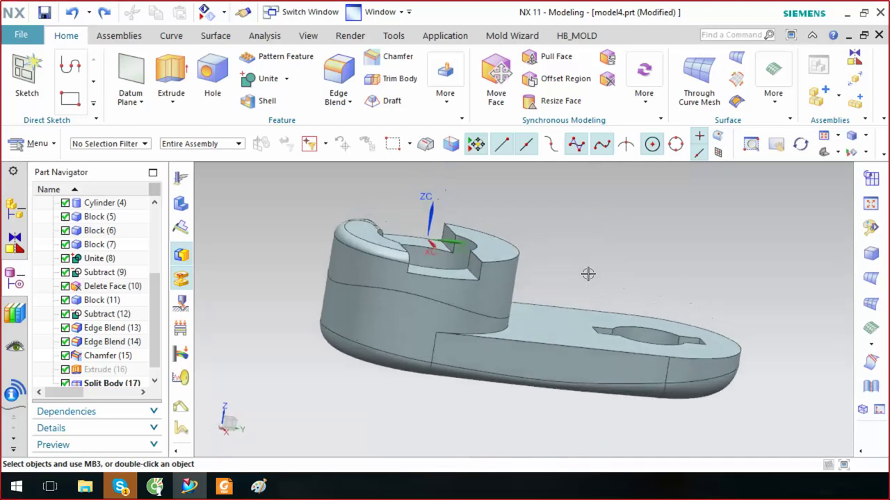
left_click(446, 87)
scroll(695, 347, "down", 2)
scroll(696, 347, "down", 2)
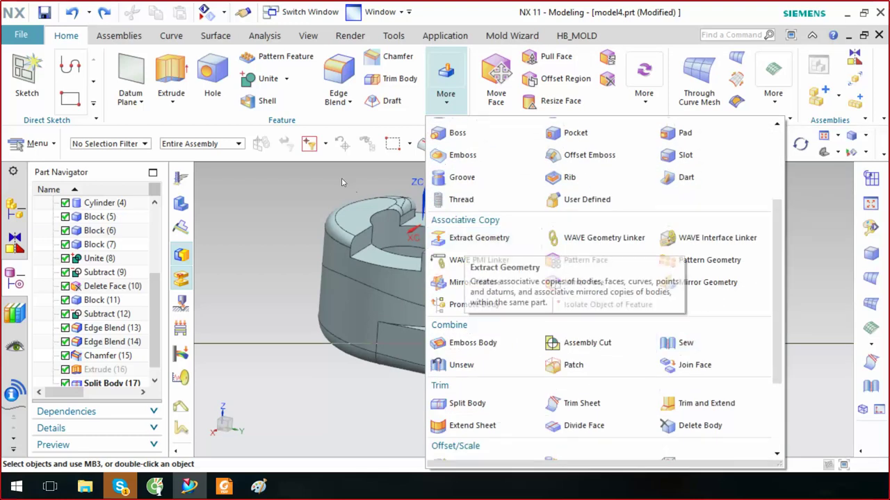
Start another Split Body on the upper slotted body with Extrude as the tool option
left_click(374, 174)
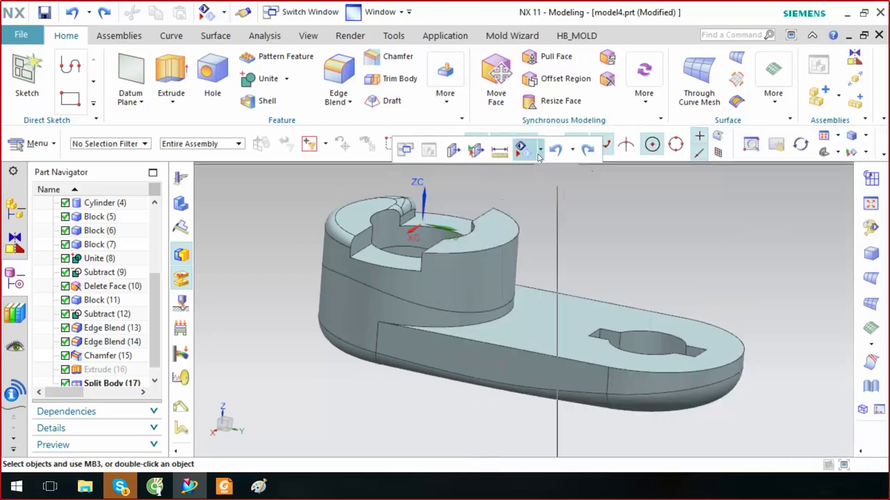
left_click(540, 150)
left_click(544, 191)
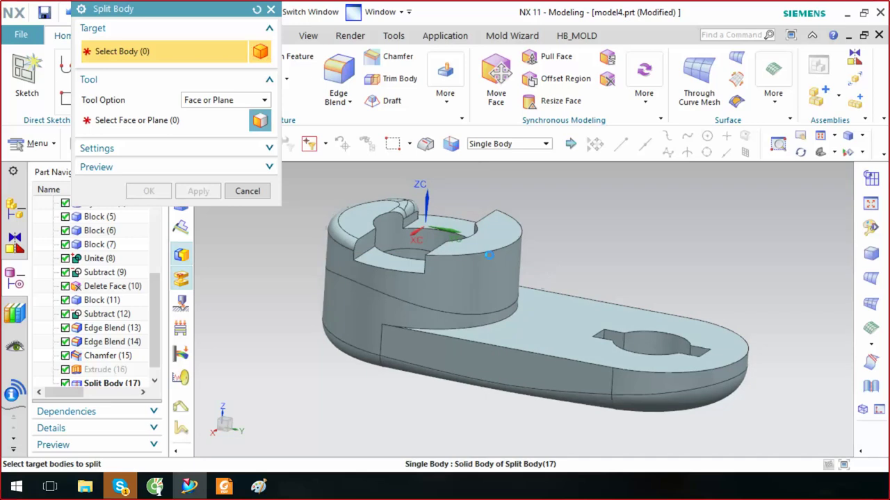
scroll(501, 278, "up", 1)
left_click(452, 278)
left_click(224, 102)
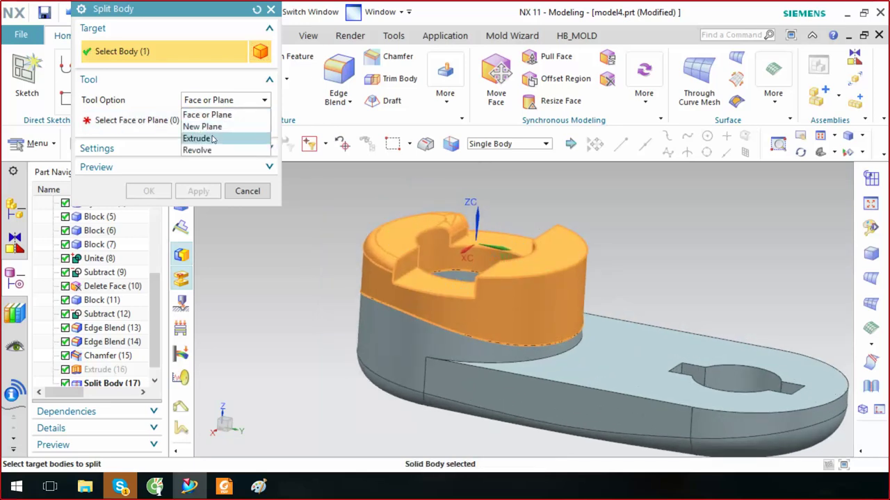
left_click(197, 138)
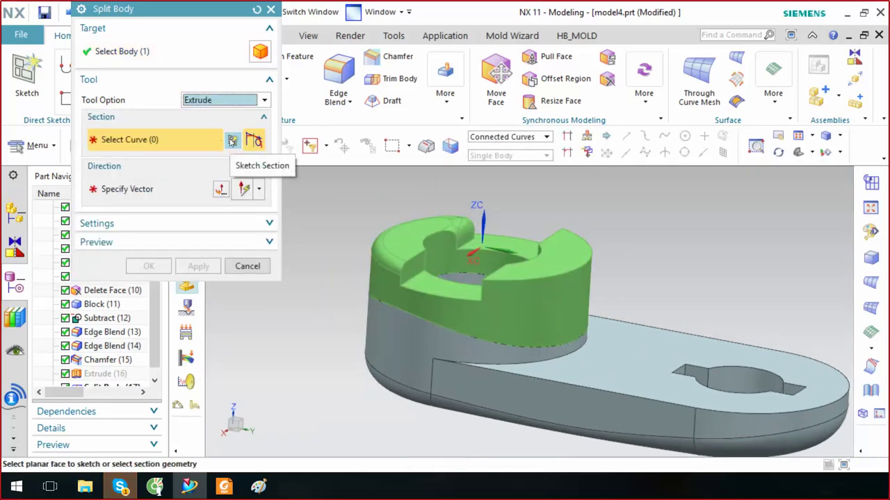
Try Revolve as the tool option, return to Extrude, and sketch on the side face
left_click(215, 101)
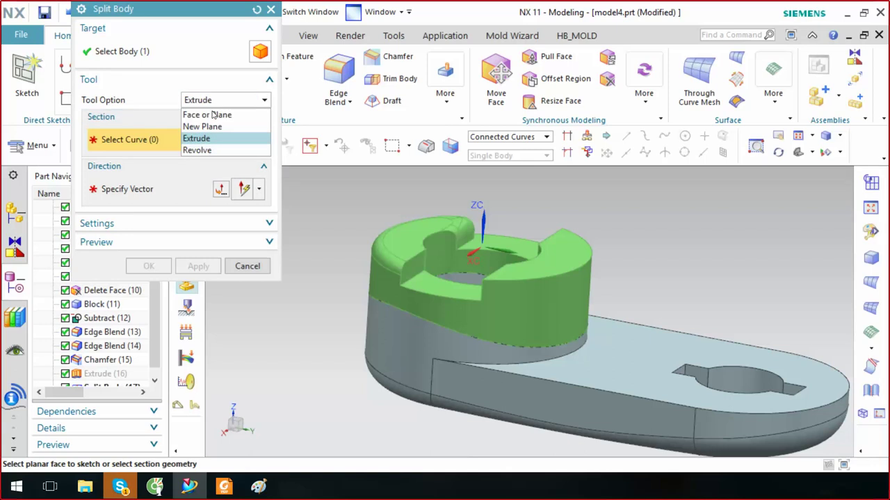
left_click(205, 149)
left_click(221, 105)
left_click(202, 139)
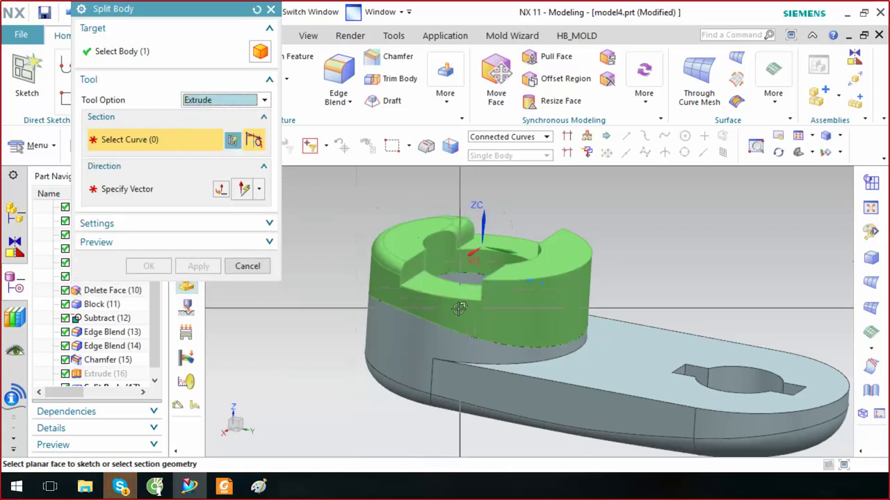
left_click(531, 384)
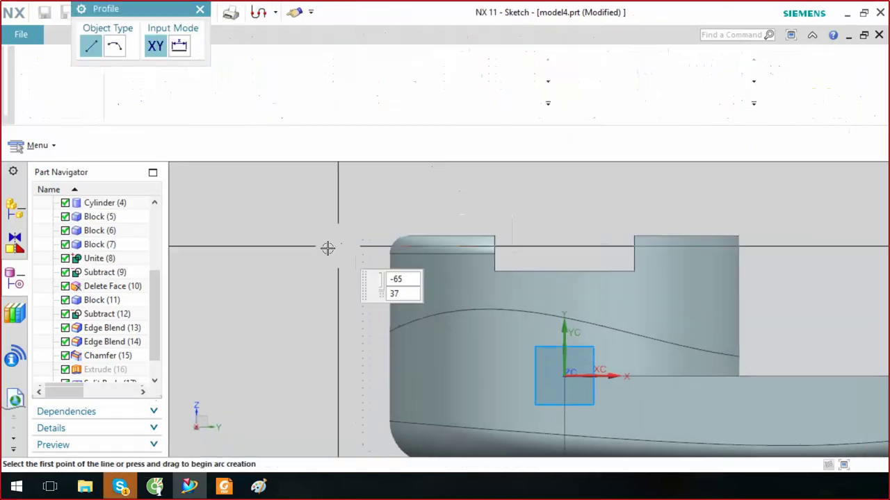
Draw a horizontal line across the upper body, finish the sketch, and apply the split
left_click(328, 260)
left_click(766, 261)
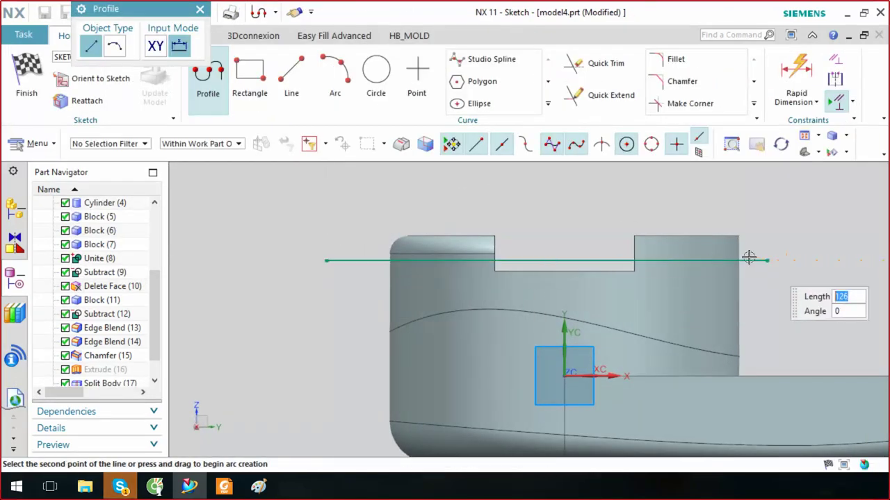
right_click(498, 92)
left_click(547, 100)
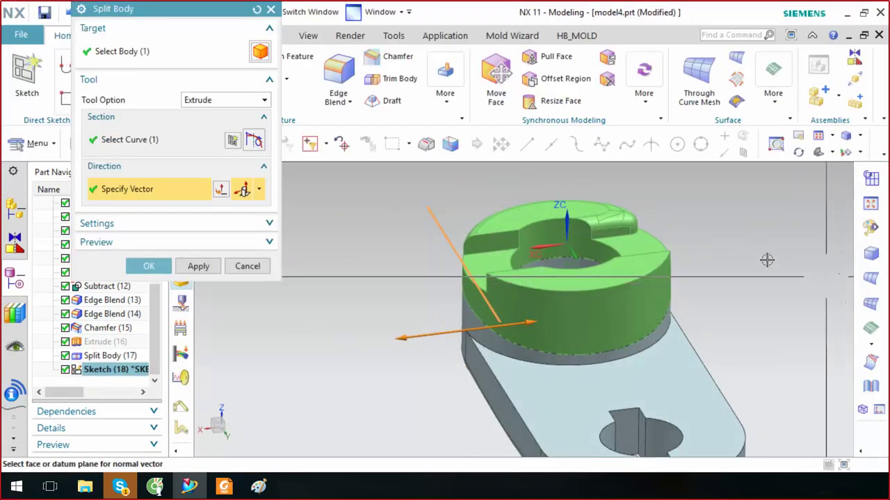
left_click(149, 267)
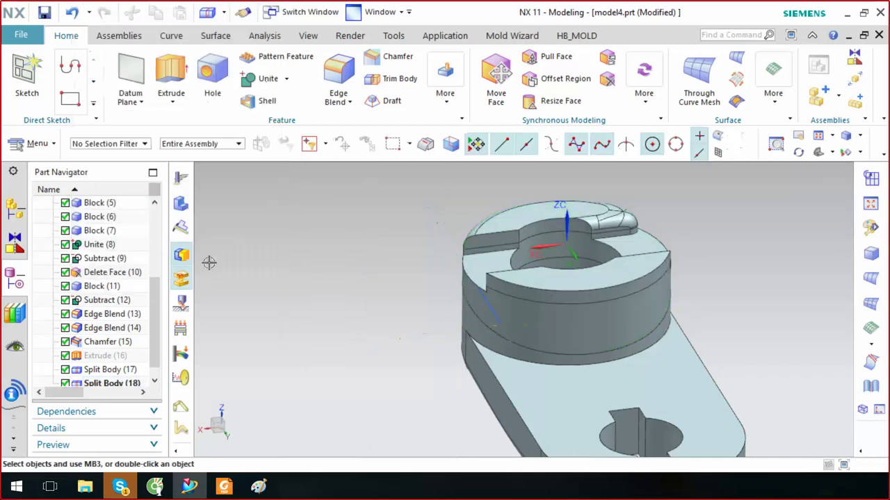
mouse_move(675, 217)
middle_mouse_down()
mouse_move(703, 229)
mouse_move(663, 317)
mouse_move(616, 327)
mouse_move(504, 319)
mouse_move(600, 316)
mouse_move(683, 284)
middle_mouse_up()
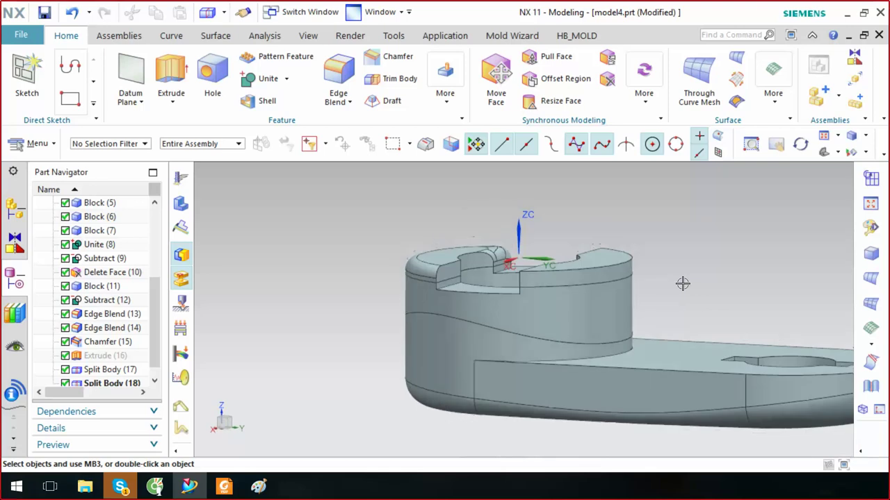
left_click(109, 143)
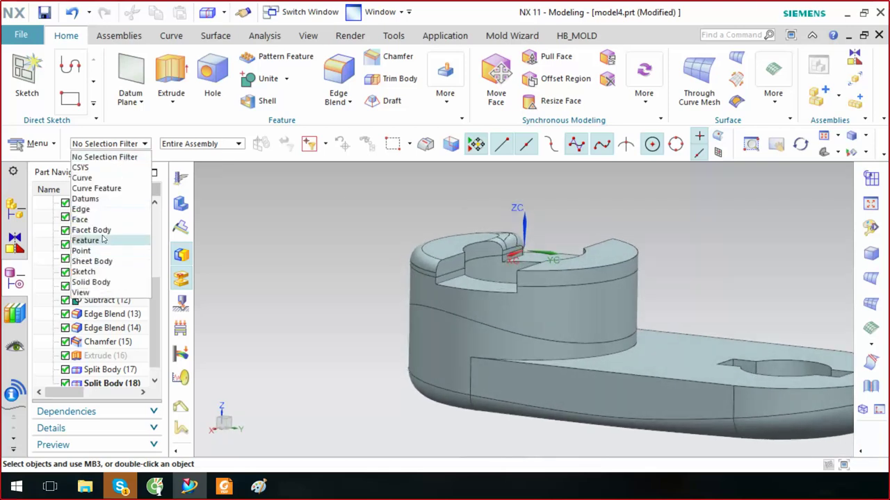
Limit selection to solid bodies and briefly hide the top layer and upper cylinder to inspect pieces
left_click(89, 282)
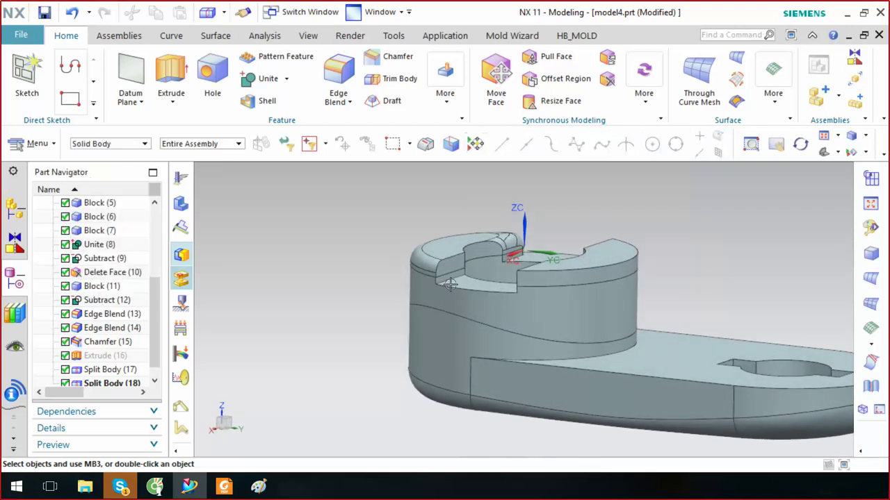
left_click(623, 259)
middle_click_drag(716, 241, 408, 207)
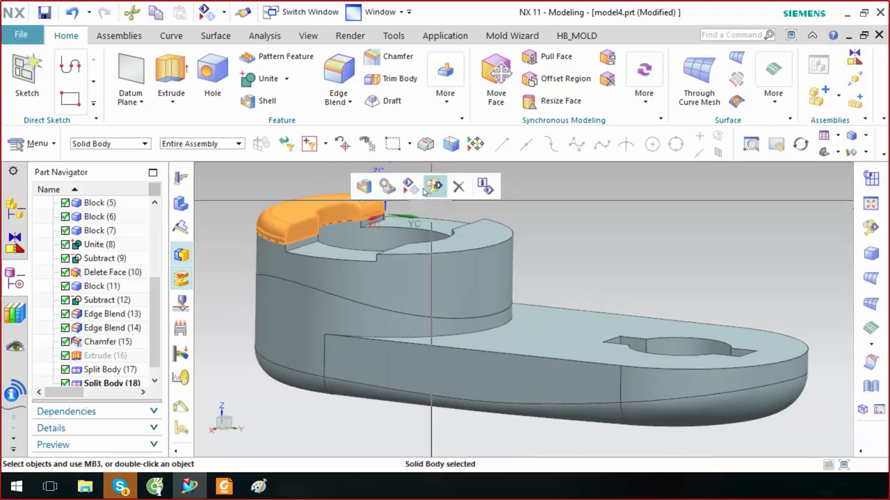
left_click(410, 186)
left_click(484, 237)
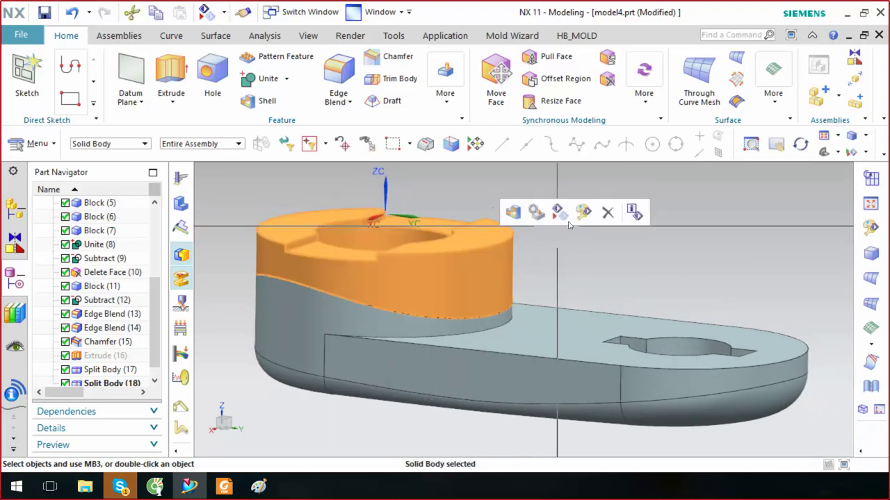
left_click(568, 221)
key("Home")
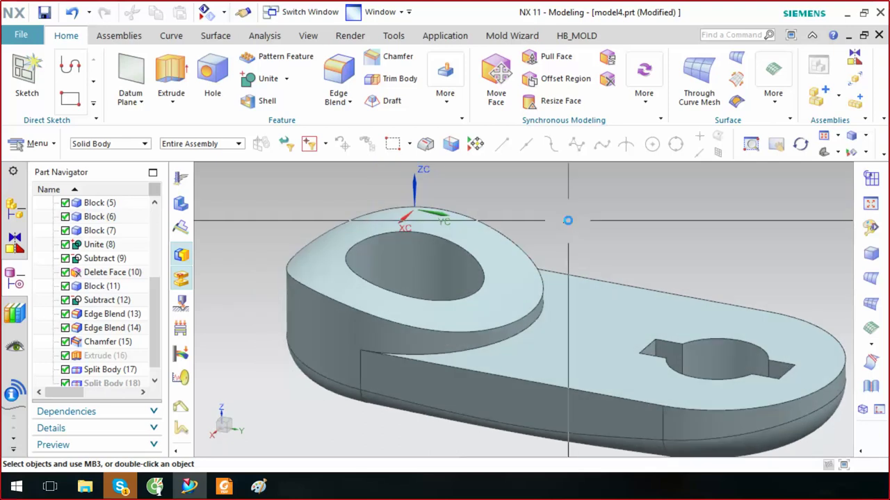
key("ctrl+z")
key("ctrl+z")
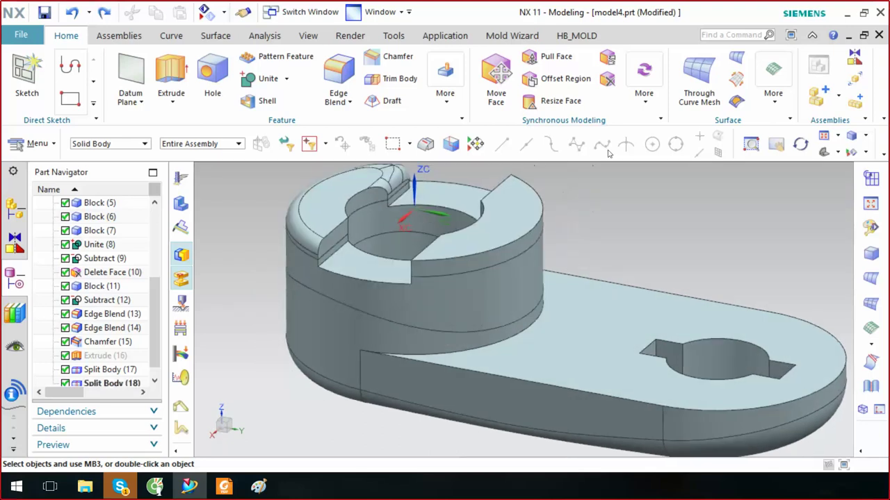
Delete the small split piece beside the top slot and acknowledge the warning
middle_click_drag(578, 218, 612, 241)
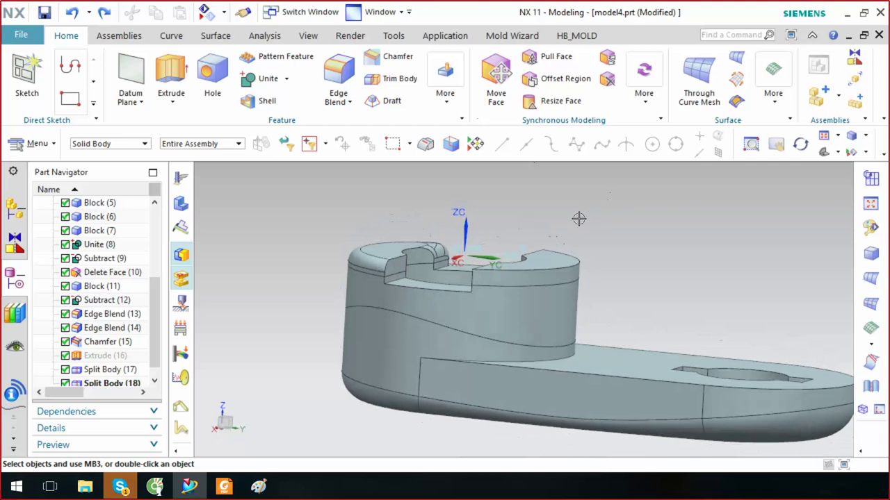
mouse_move(548, 237)
middle_mouse_down()
mouse_move(549, 253)
mouse_move(559, 254)
middle_mouse_up()
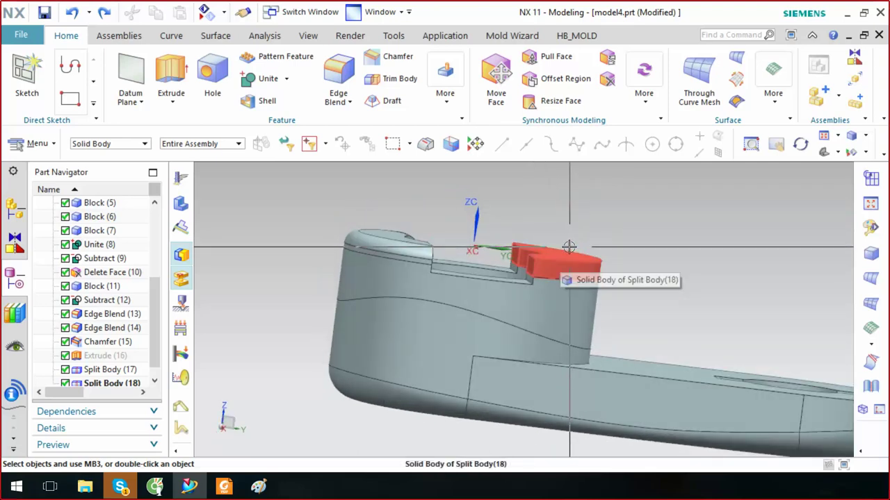
middle_click_drag(584, 229, 575, 229)
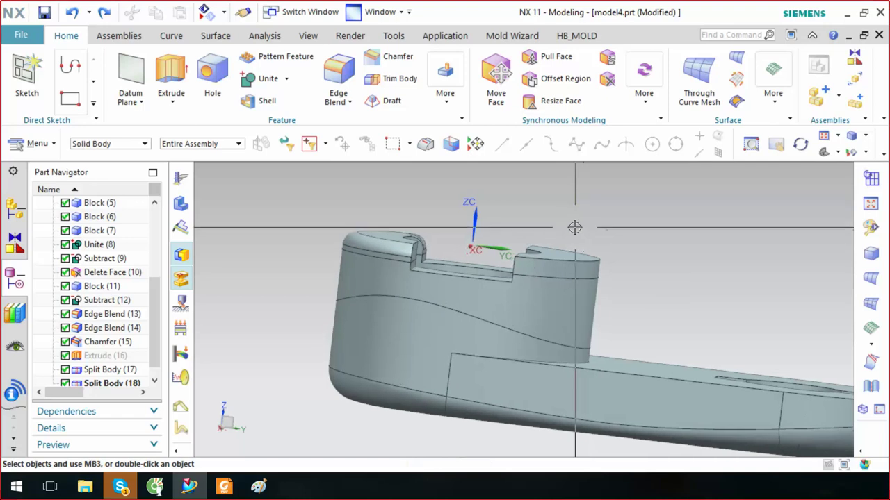
left_click(575, 250)
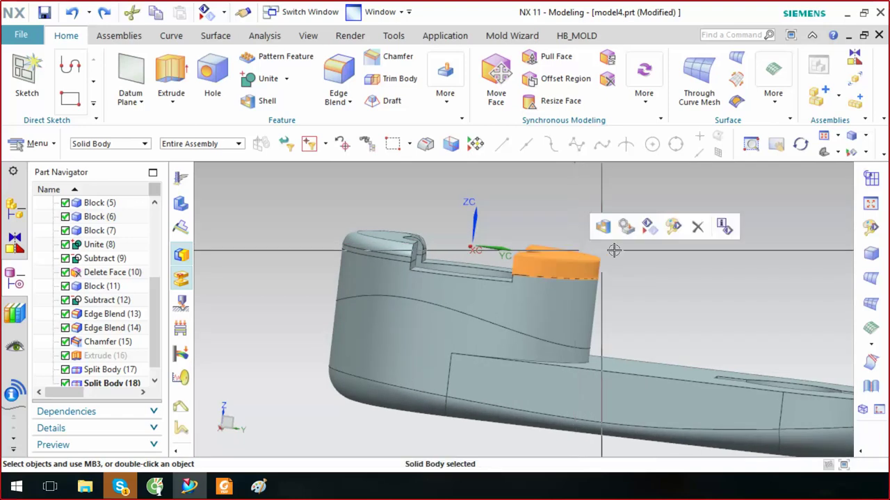
left_click(698, 224)
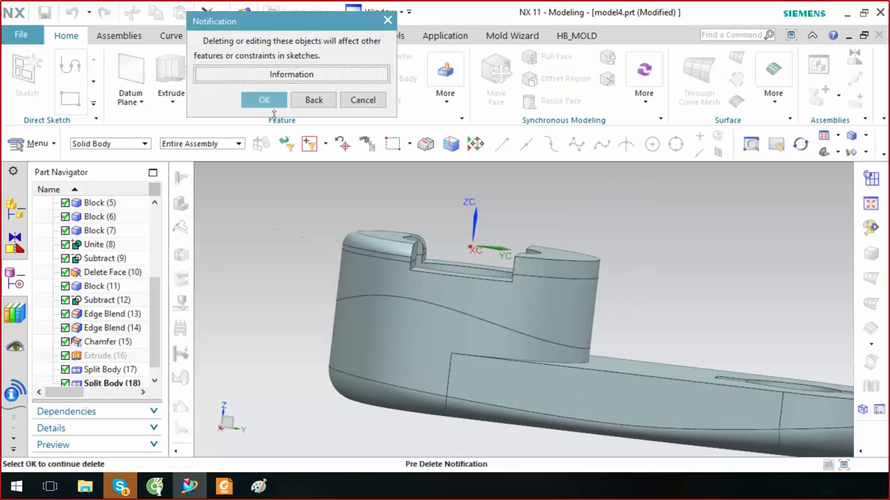
left_click(269, 103)
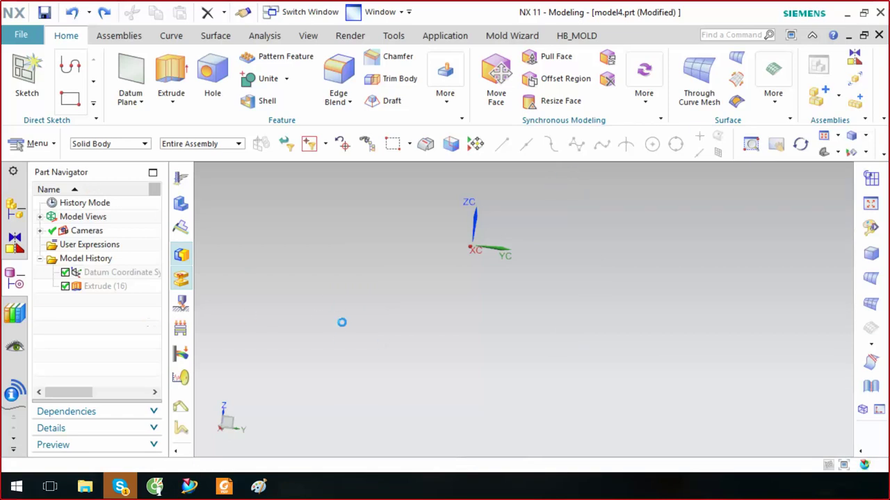
Undo the body deletion with Ctrl+Z to restore the whole slotted part, then browse the Feature More gallery
key("ctrl+z")
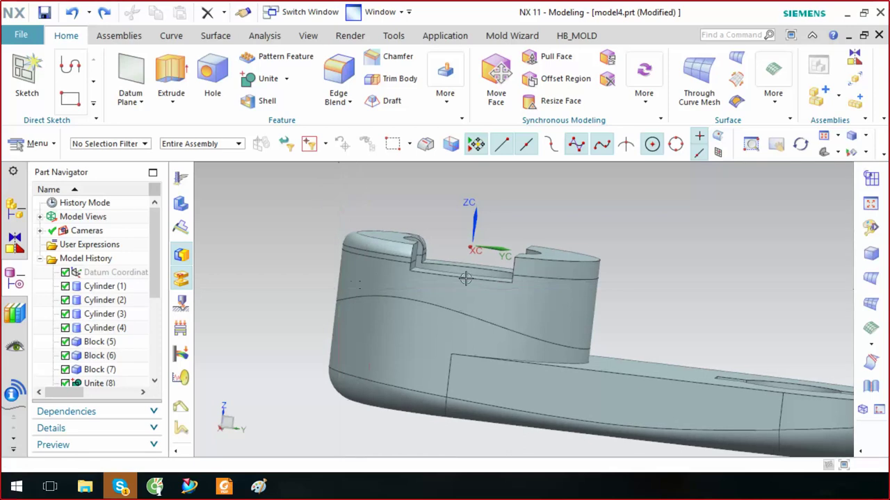
key("Home")
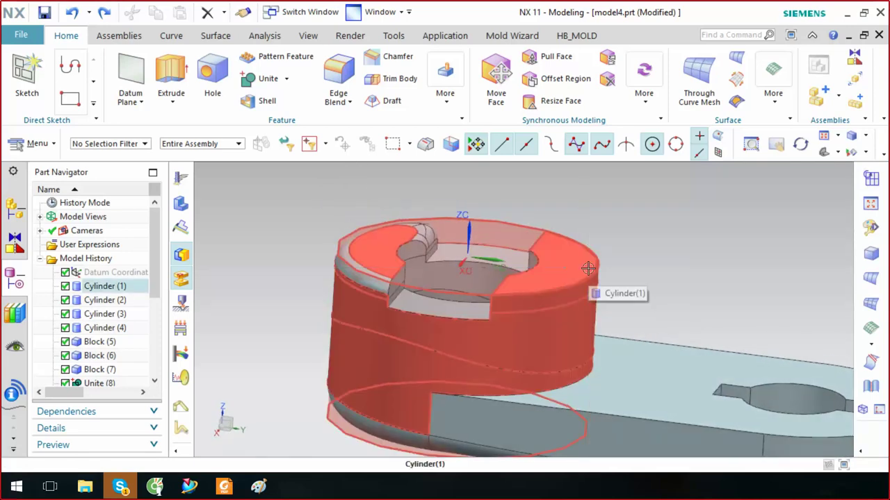
middle_click_drag(596, 294, 642, 268)
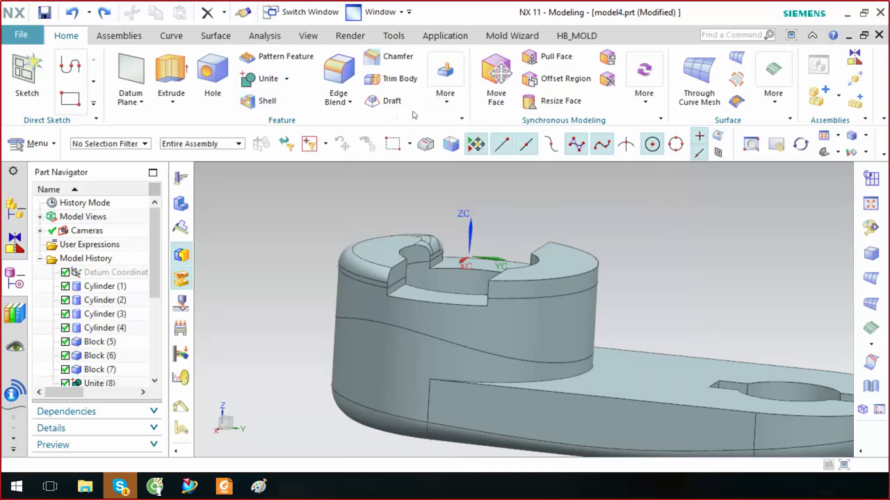
left_click(445, 80)
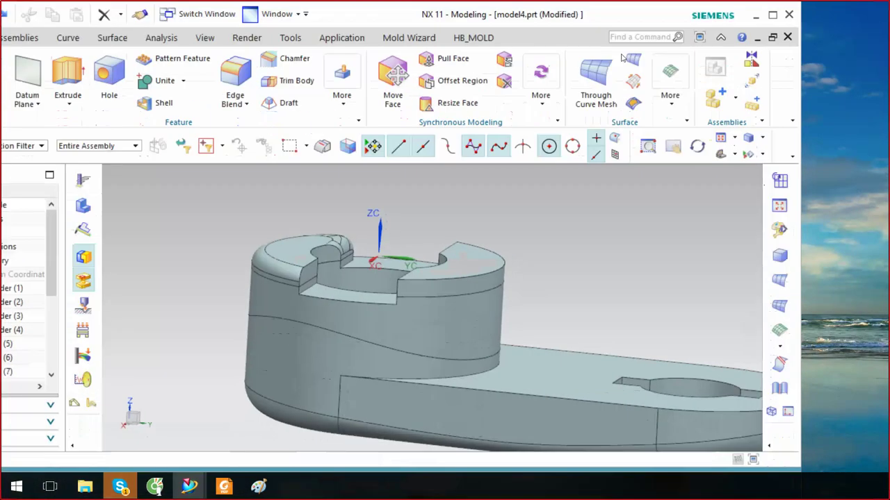
left_click(342, 80)
Maximize the NX window and scroll through the Feature More gallery
scroll(409, 304, "down", 1)
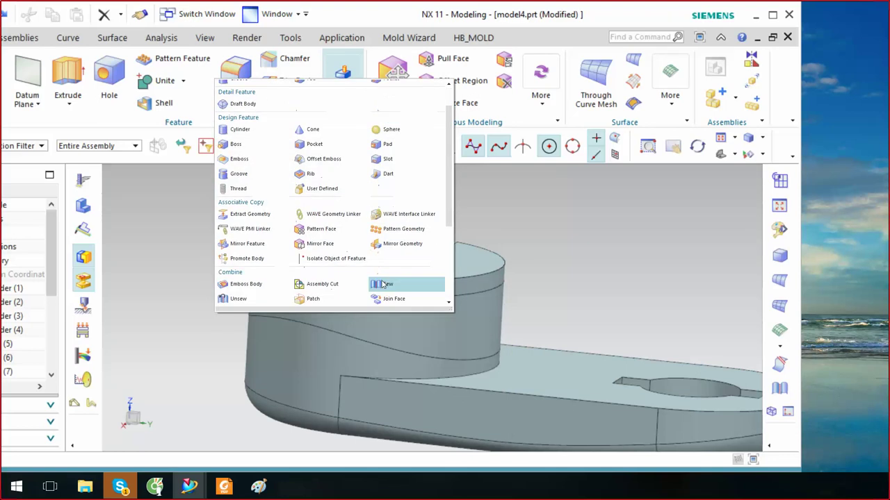
scroll(387, 273, "down", 1)
scroll(387, 273, "down", 1)
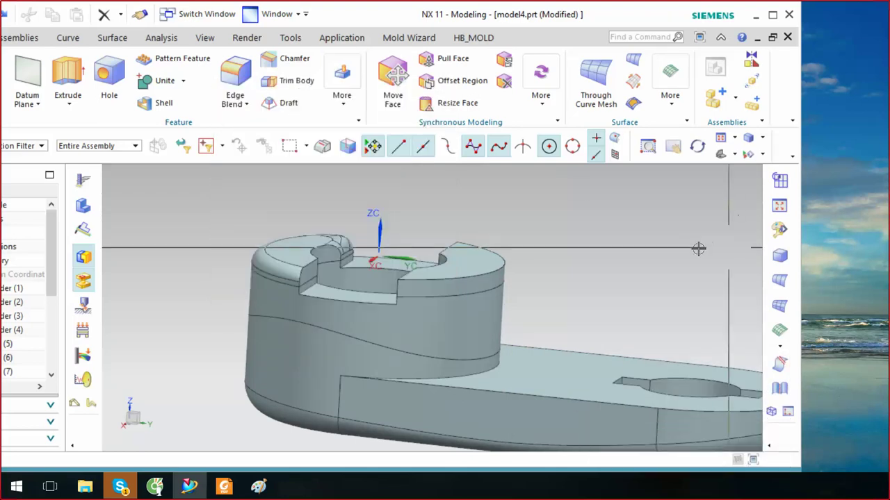
left_click(342, 97)
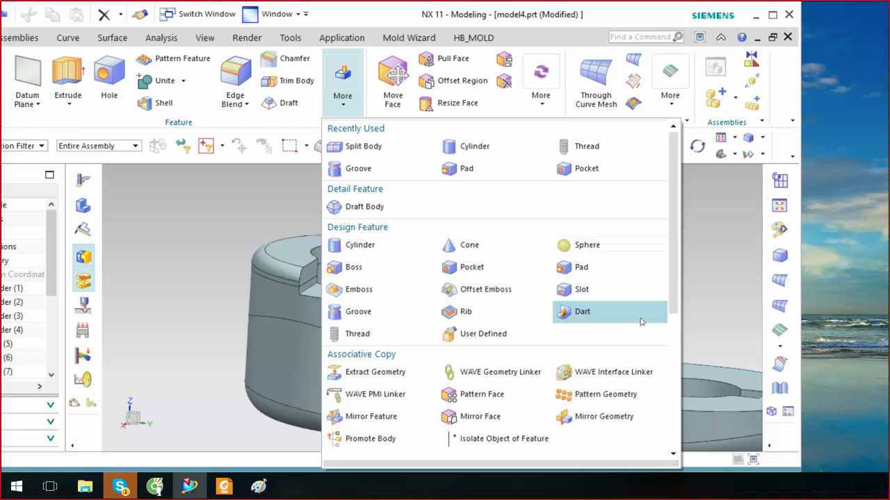
left_click(772, 15)
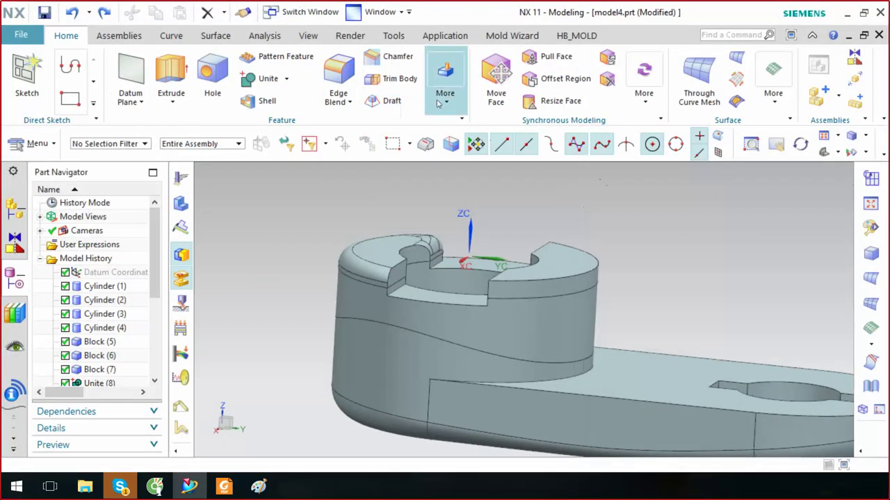
left_click(445, 77)
scroll(650, 375, "down", 3)
scroll(650, 382, "down", 3)
scroll(650, 390, "down", 3)
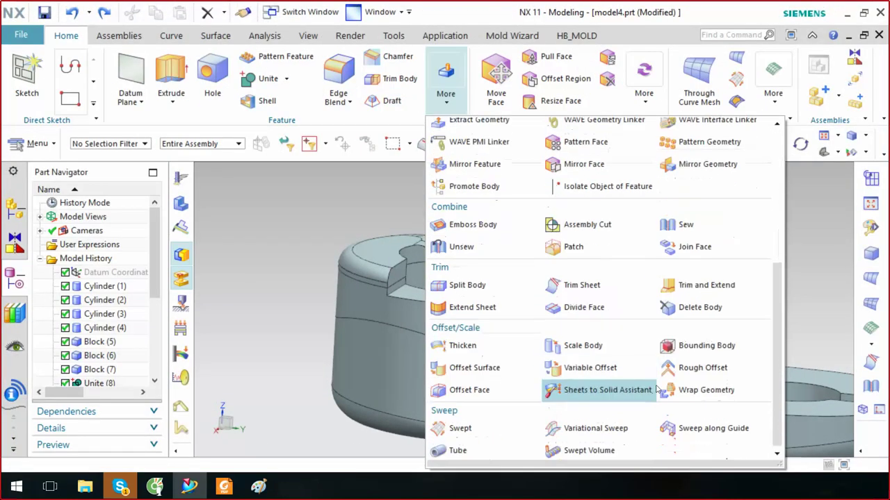
left_click(695, 310)
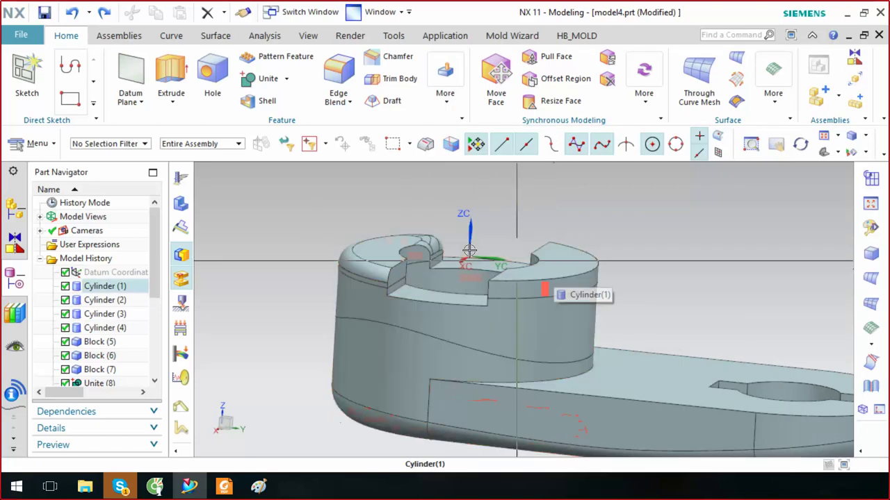
Start Delete Body from the gallery's Trim section and pick the small wedge piece beside the top slot
scroll(111, 281, "down", 2)
scroll(111, 282, "down", 2)
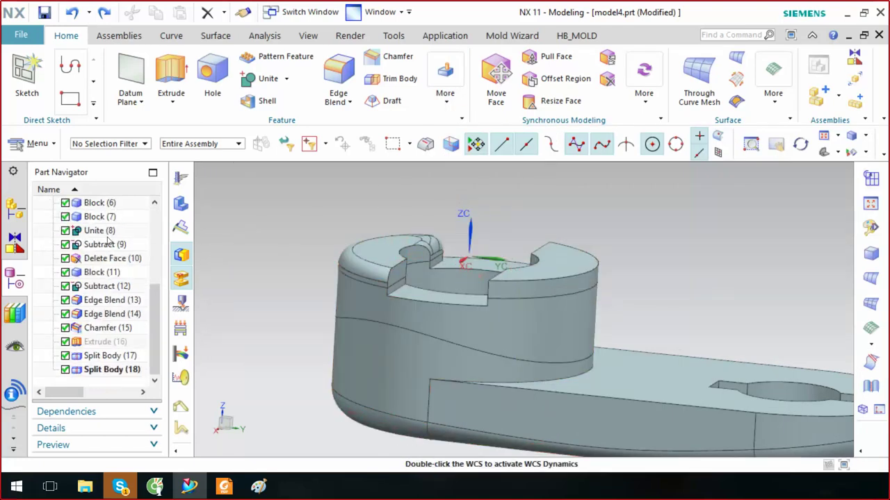
scroll(104, 249, "up", 2)
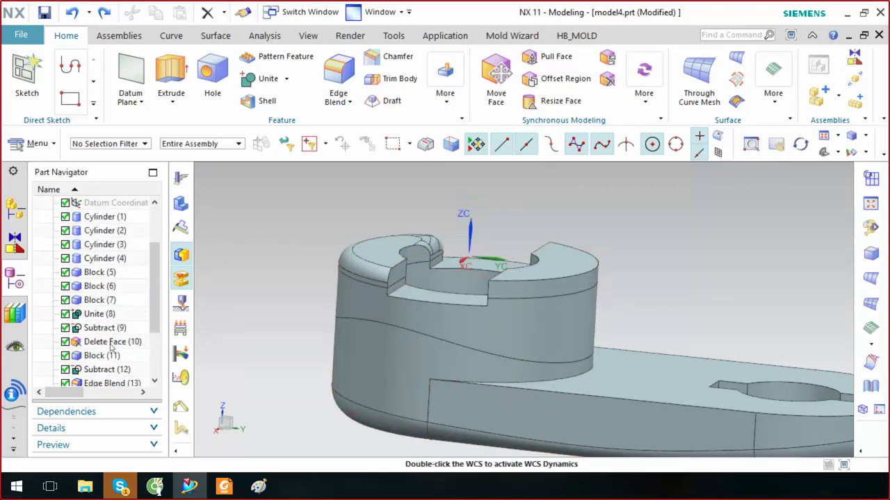
scroll(110, 340, "down", 2)
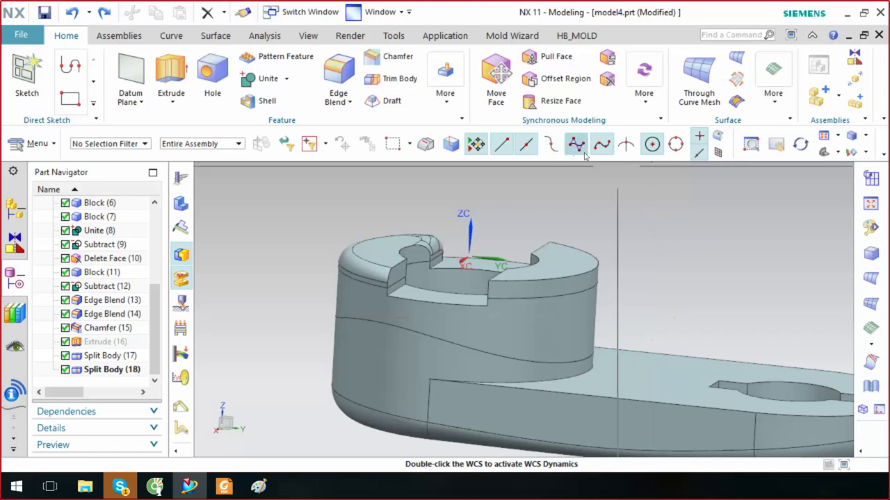
left_click(645, 84)
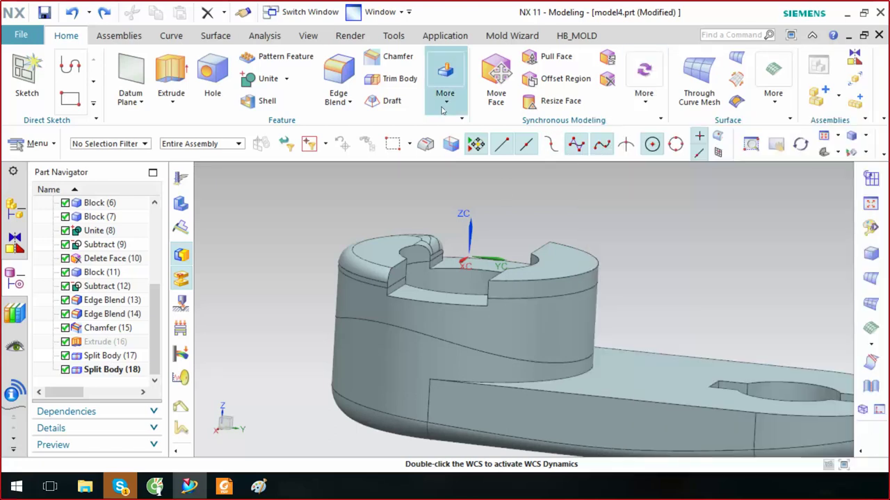
left_click(442, 104)
scroll(695, 361, "down", 2)
scroll(695, 362, "down", 1)
scroll(679, 417, "down", 1)
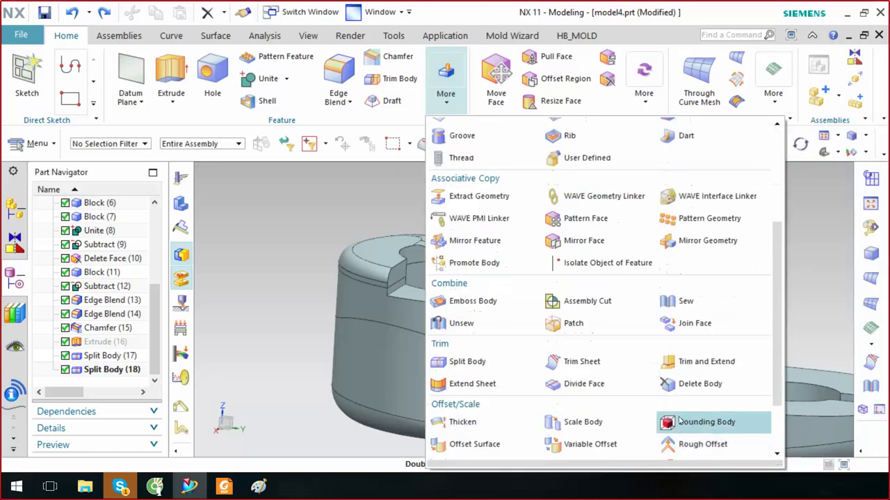
left_click(695, 384)
left_click(569, 277)
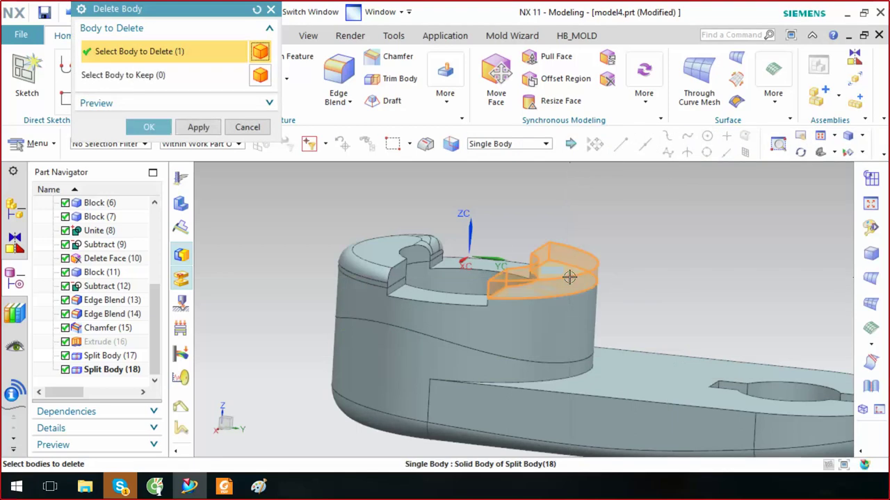
Apply Delete Body to remove the small wedge piece, then view the part from above
left_click(199, 133)
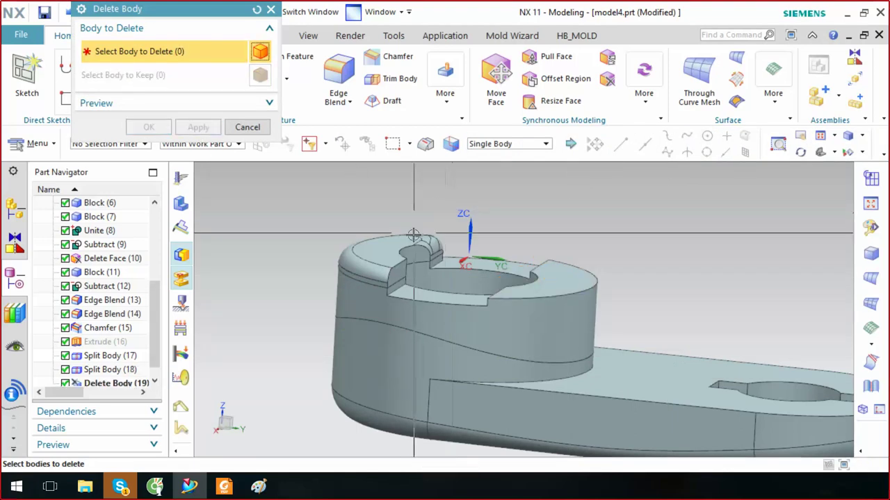
left_click(248, 128)
middle_click_drag(514, 203, 451, 257)
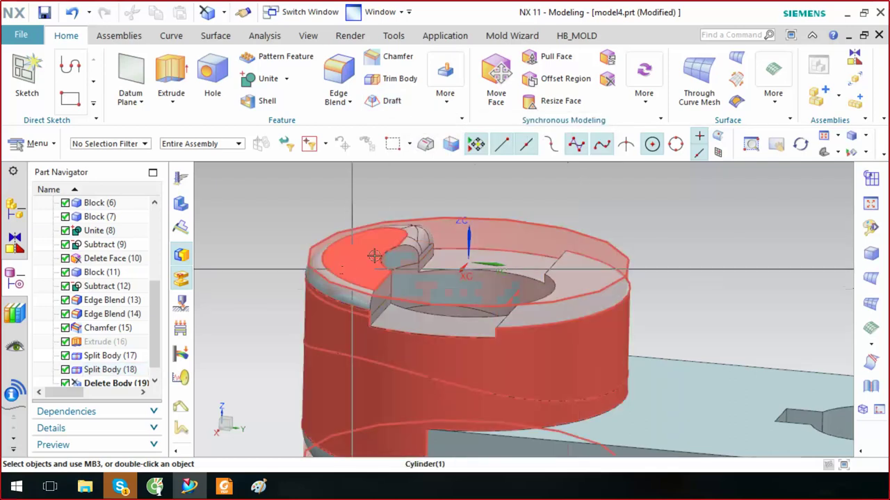
Add a second Delete Body removing the upper ring piece and orbit to inspect the result
left_click(445, 84)
scroll(667, 348, "down", 3)
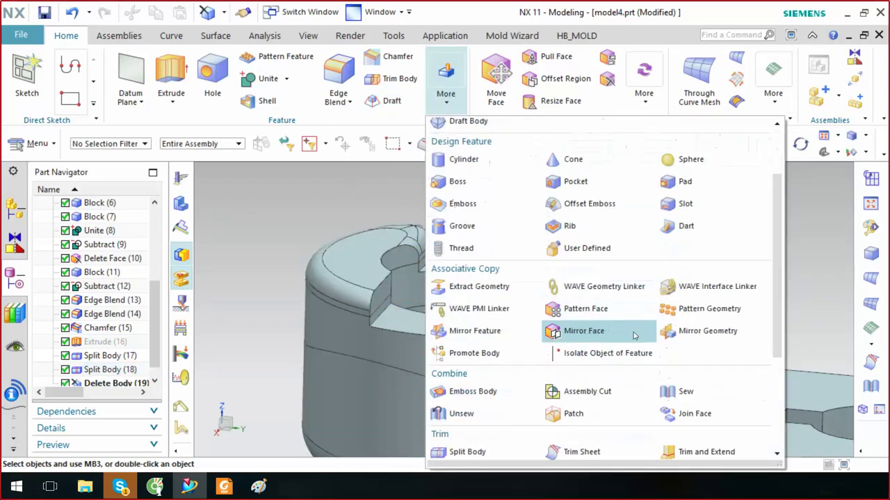
scroll(676, 376, "down", 5)
left_click(699, 330)
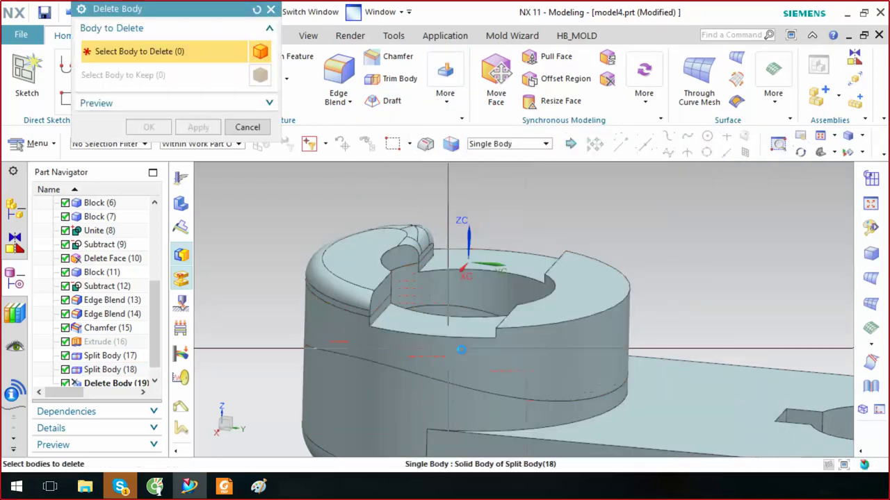
left_click(444, 351)
middle_click(175, 139)
middle_click_drag(532, 229, 190, 311)
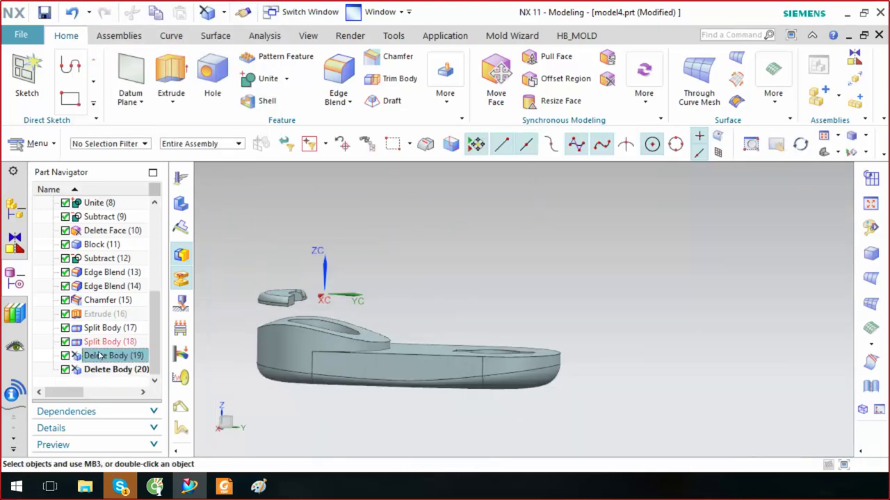
scroll(348, 312, "up", 3)
middle_click_drag(347, 312, 298, 307)
scroll(298, 307, "down", 2)
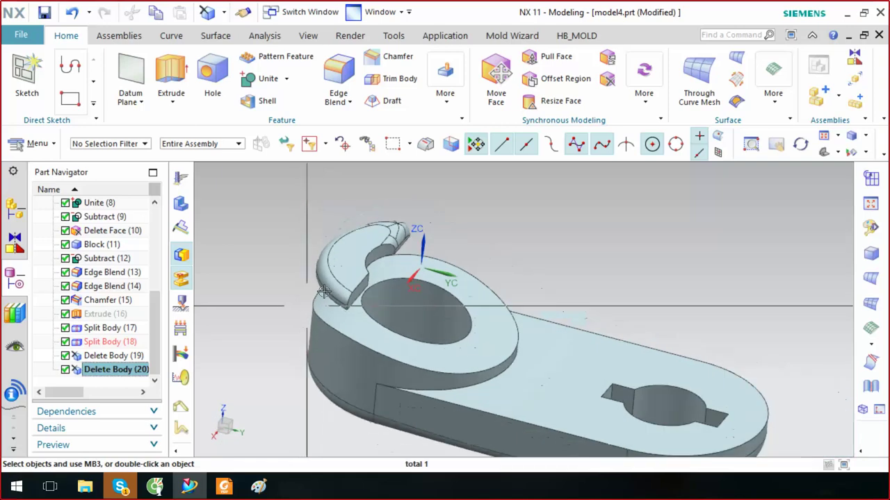
left_click(445, 112)
scroll(542, 222, "down", 2)
scroll(621, 307, "down", 3)
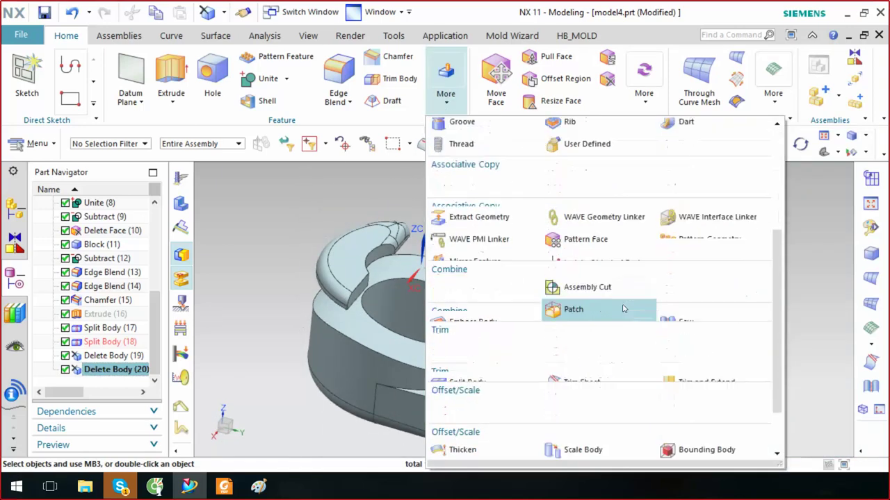
scroll(653, 334, "down", 1)
left_click(700, 349)
left_click(389, 271)
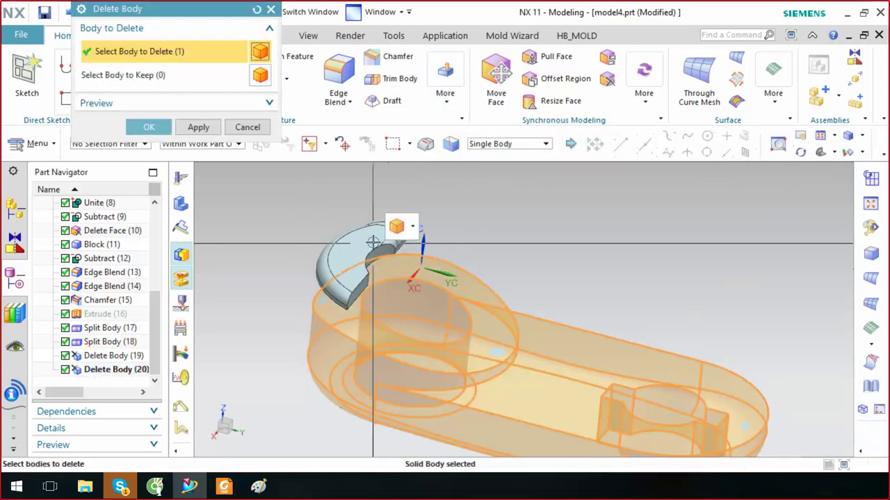
left_click(451, 377, "shift")
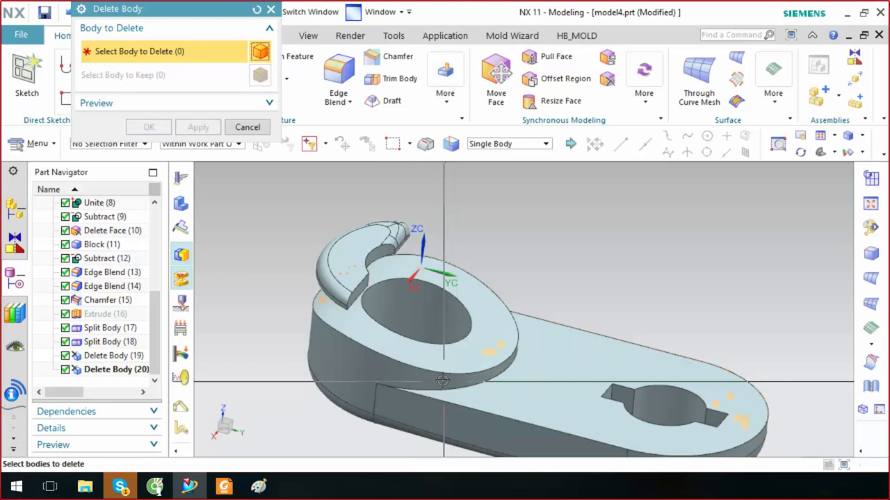
left_click(248, 127)
left_click(446, 84)
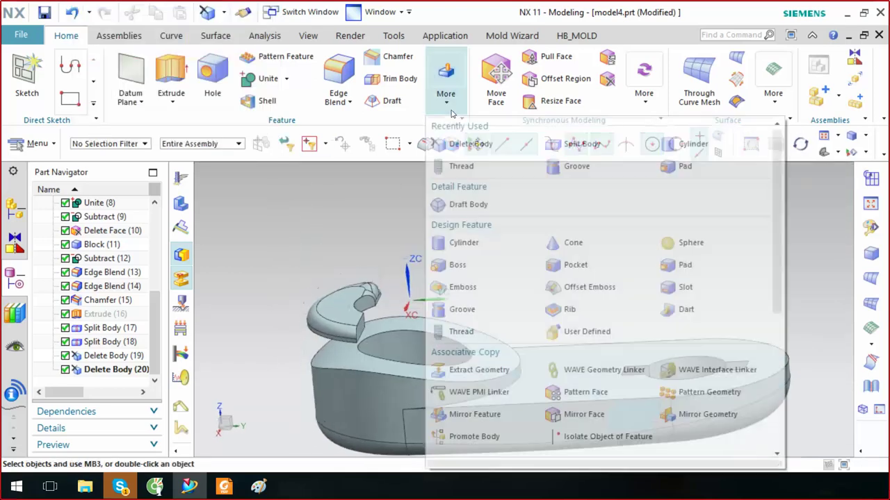
scroll(573, 257, "down", 3)
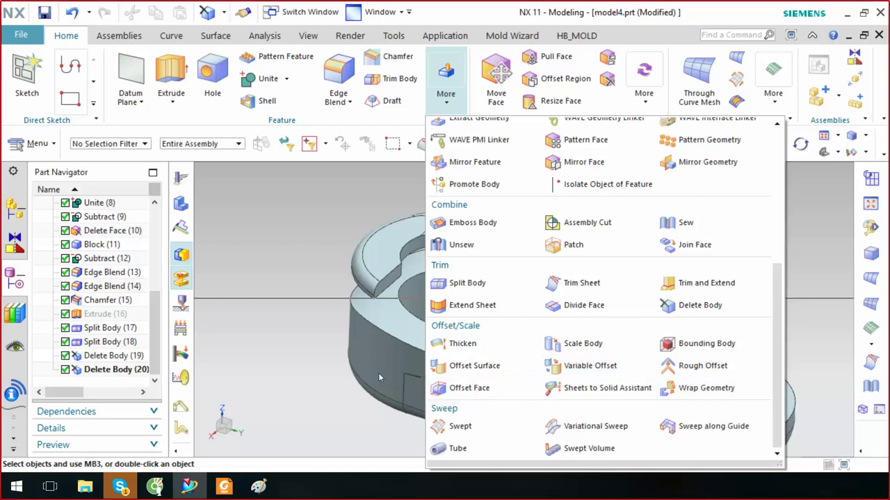
scroll(536, 374, "up", 2)
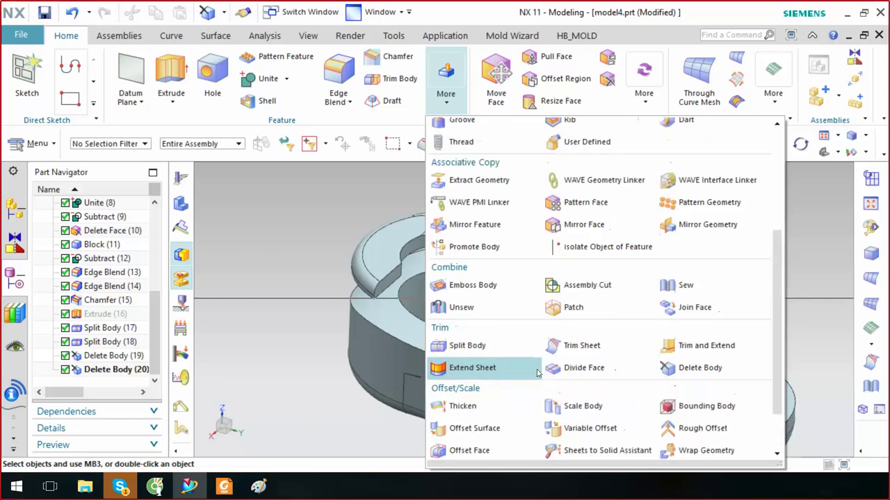
scroll(537, 374, "up", 3)
scroll(536, 374, "up", 3)
scroll(536, 374, "up", 1)
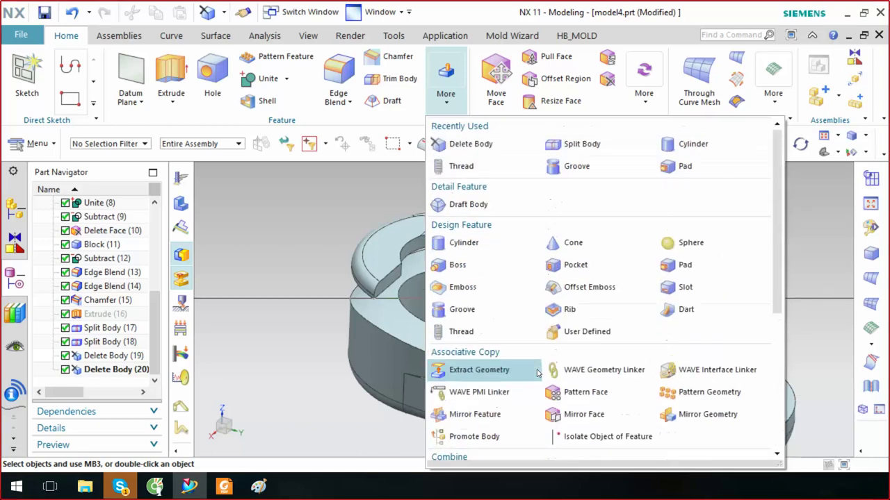
left_click(362, 198)
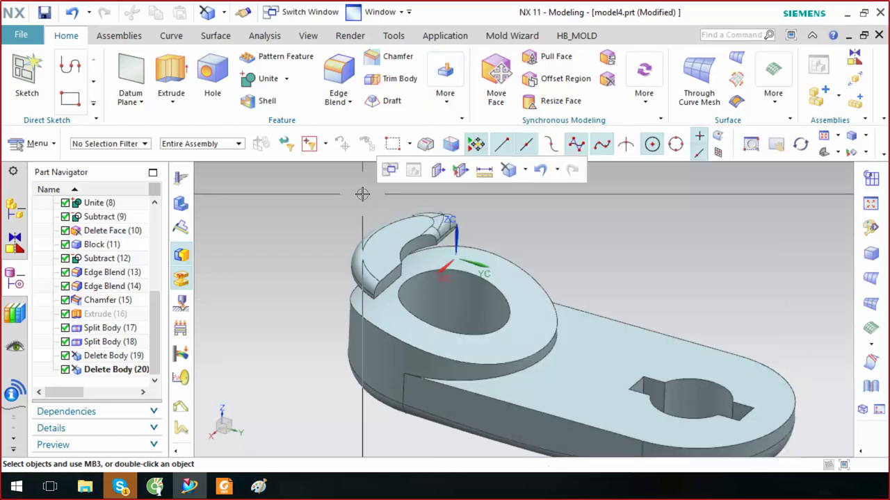
mouse_move(362, 194)
middle_mouse_down()
mouse_move(382, 234)
mouse_move(391, 220)
mouse_move(381, 234)
mouse_move(447, 300)
middle_mouse_up()
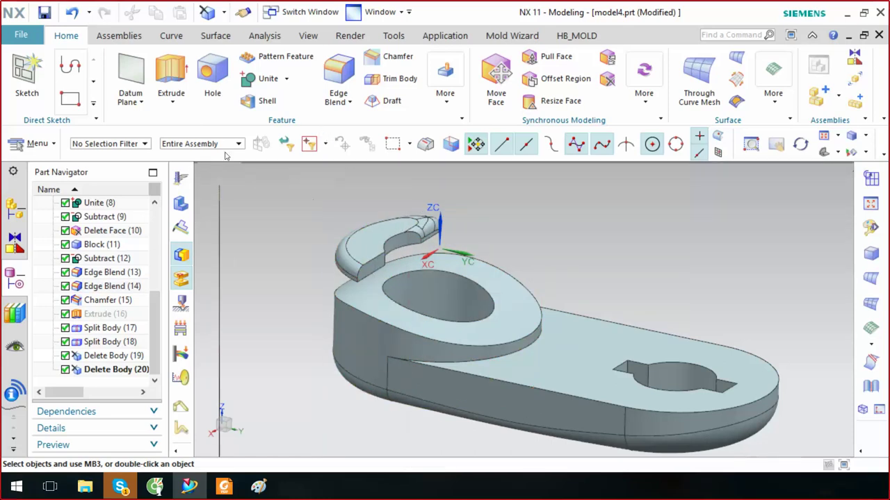
Undo both Delete Body features and the extruded sheet, rolling the part back to Chamfer (15)
left_click(171, 103)
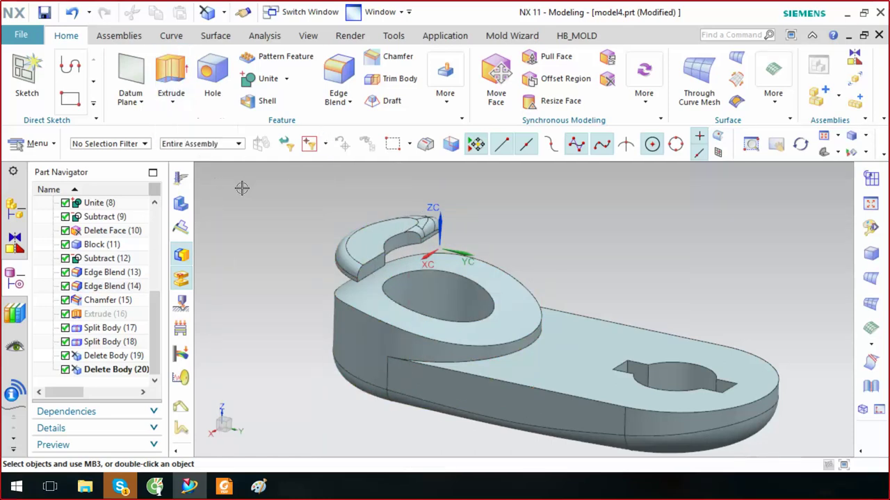
key("ctrl+z")
key("ctrl+z")
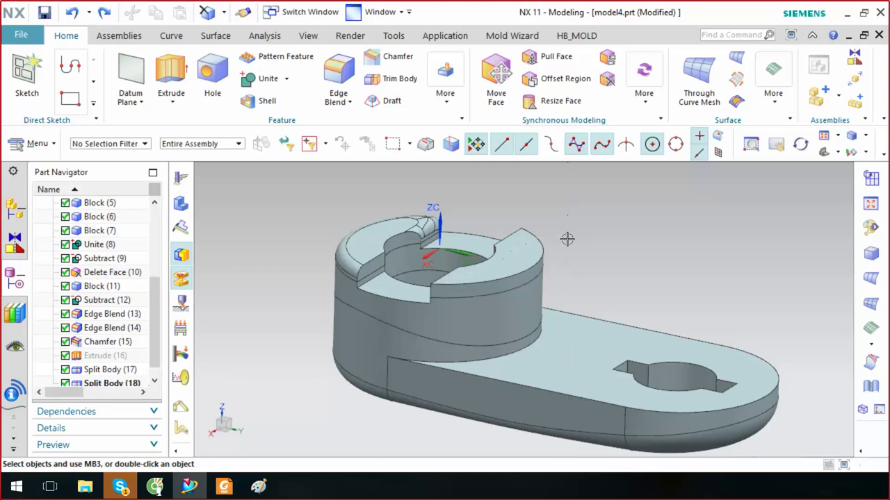
key("ctrl+z")
key("ctrl+z")
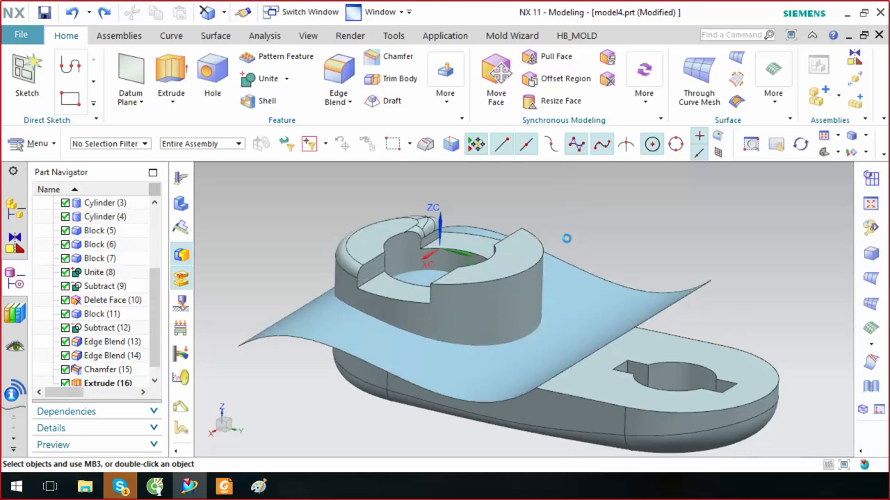
key("ctrl+z")
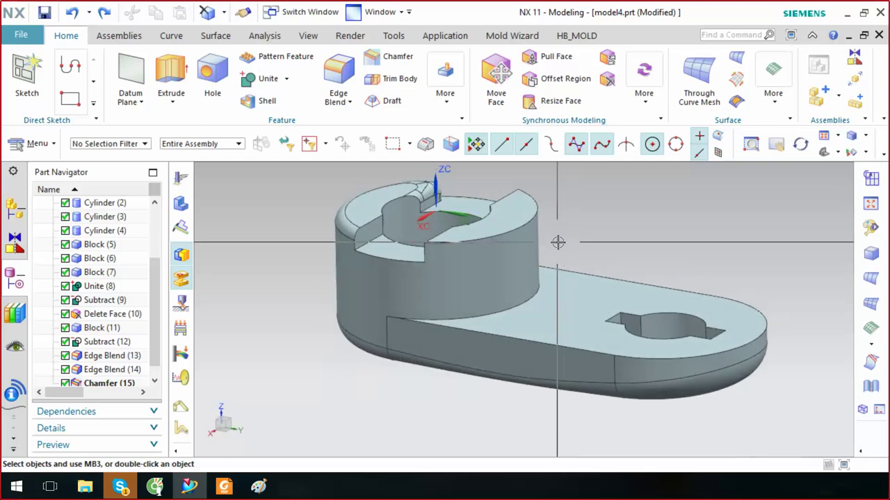
left_click(126, 105)
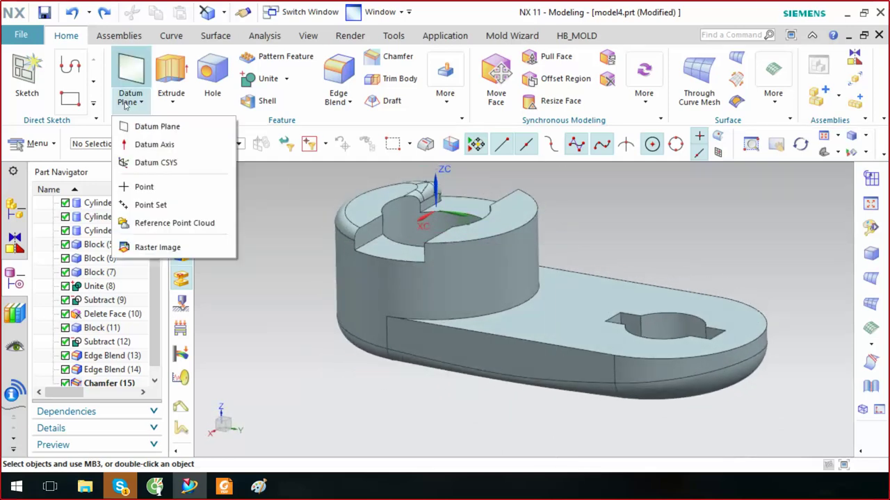
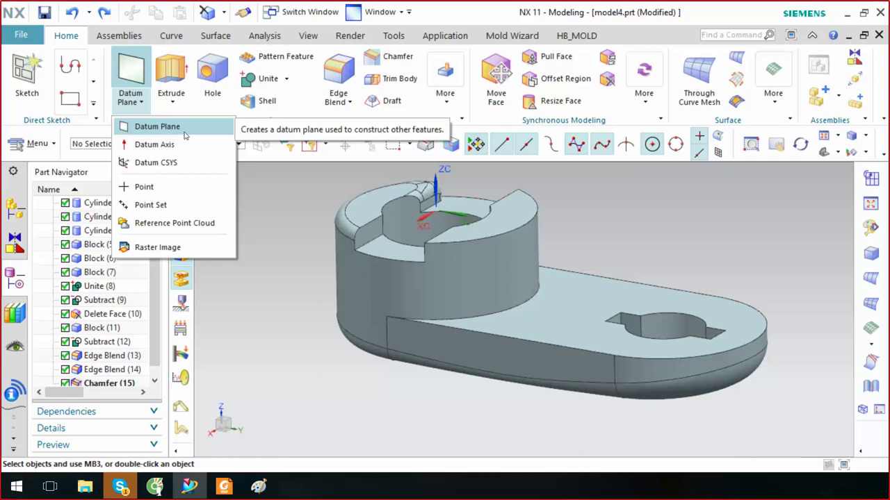
Browse the blend options and the trim tool's plane definitions, then cancel the trim
left_click(350, 102)
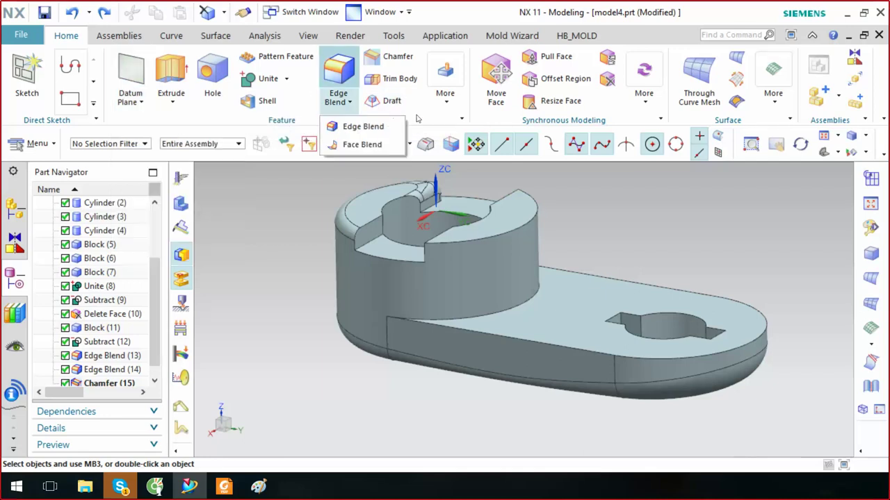
left_click(401, 79)
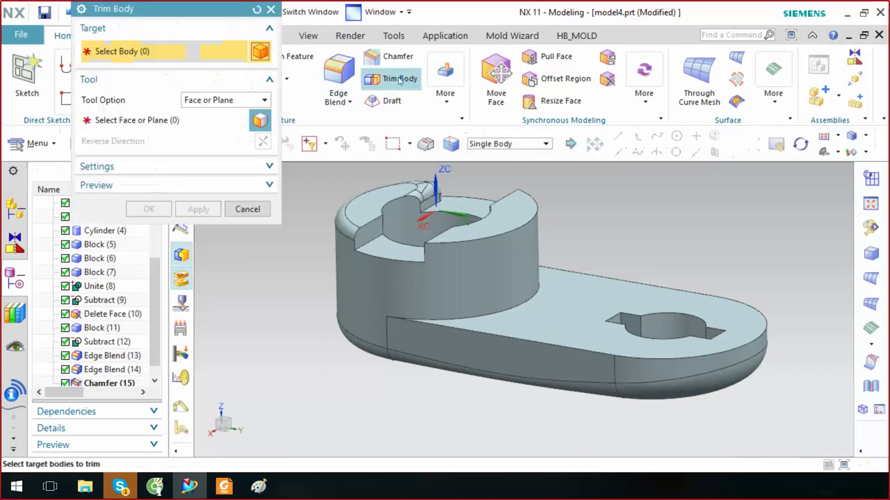
left_click(249, 99)
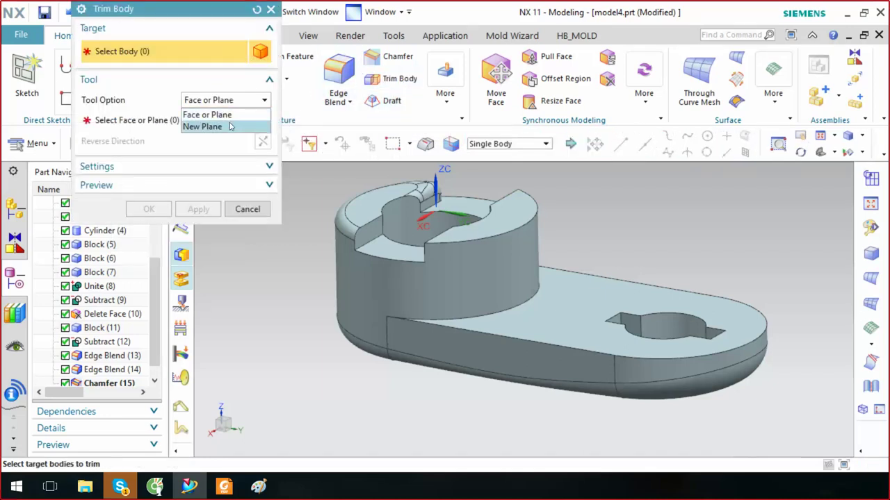
left_click(234, 126)
left_click(263, 122)
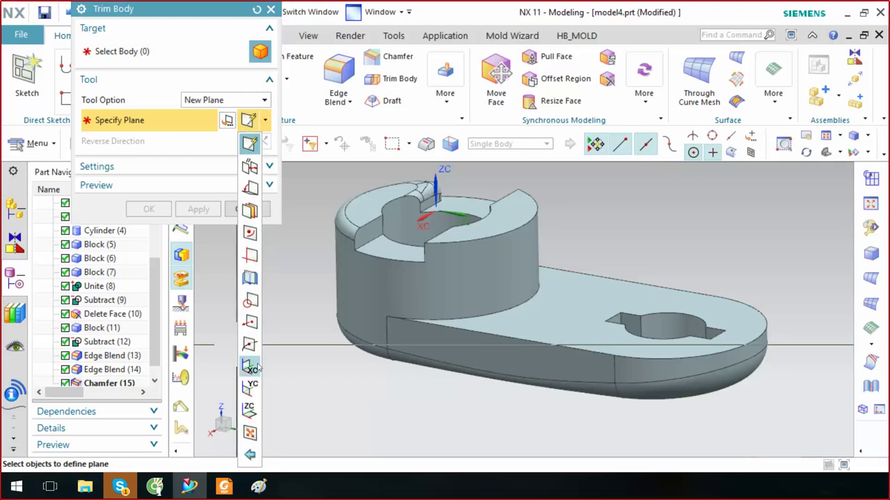
left_click(264, 264)
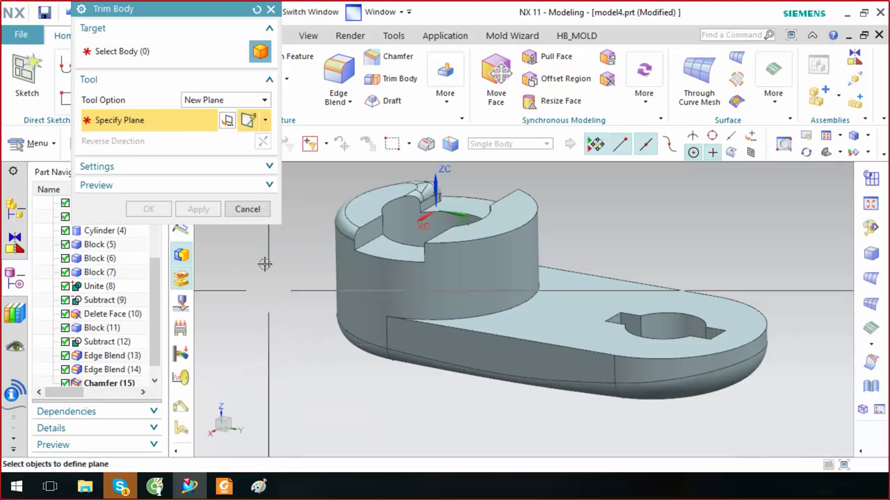
left_click(247, 209)
Create a datum plane offset 14 mm above the flat top face
left_click(139, 102)
left_click(376, 214)
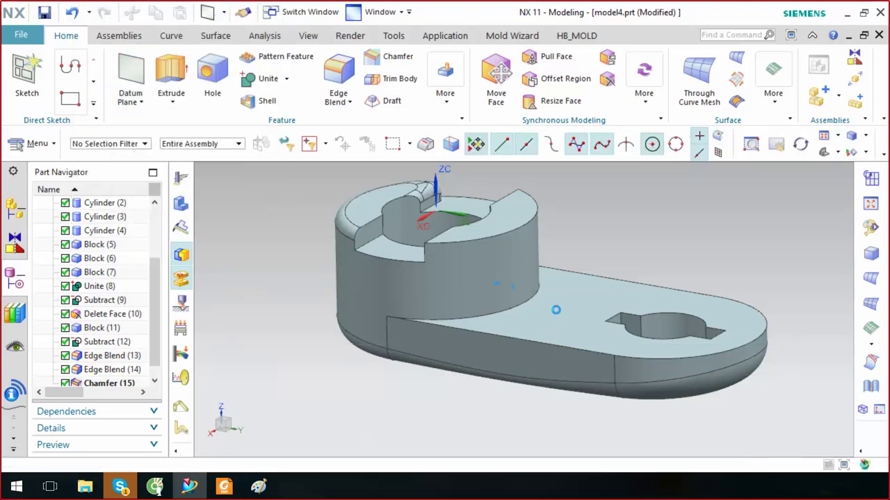
left_click(566, 313)
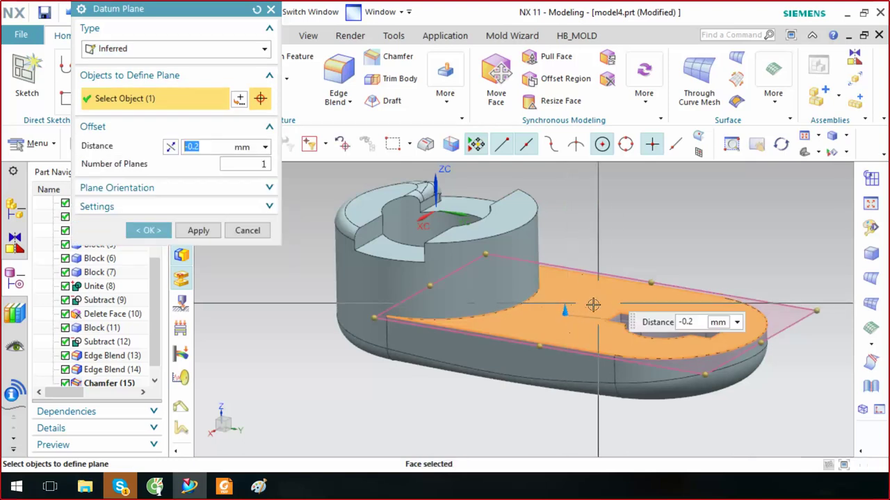
type("14")
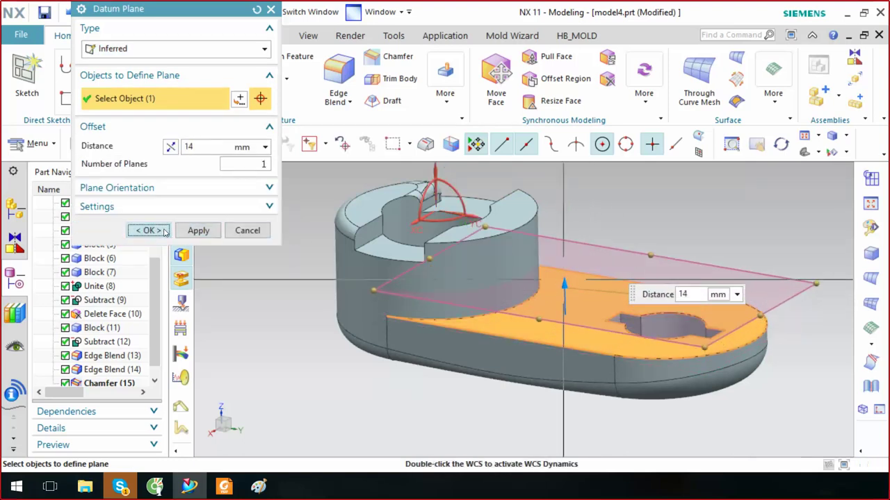
left_click(165, 231)
Try trimming the body with the new datum plane, cancel, then delete that plane
left_click(393, 78)
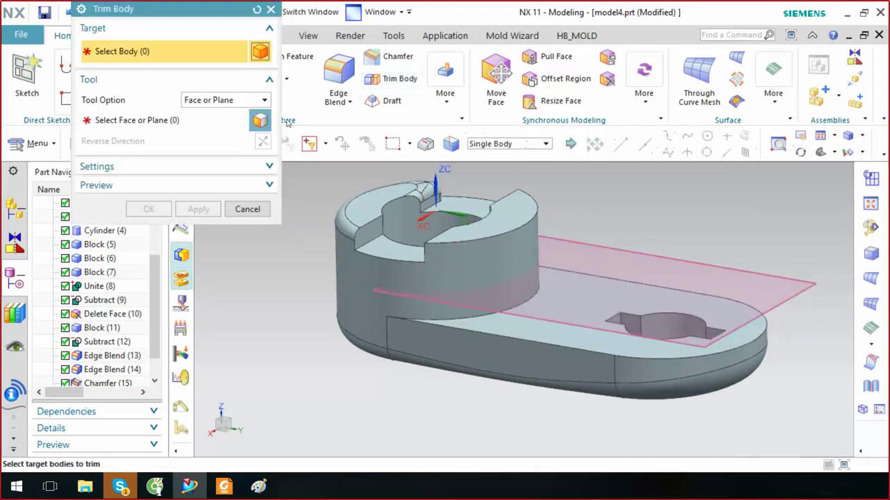
left_click(229, 100)
left_click(210, 111)
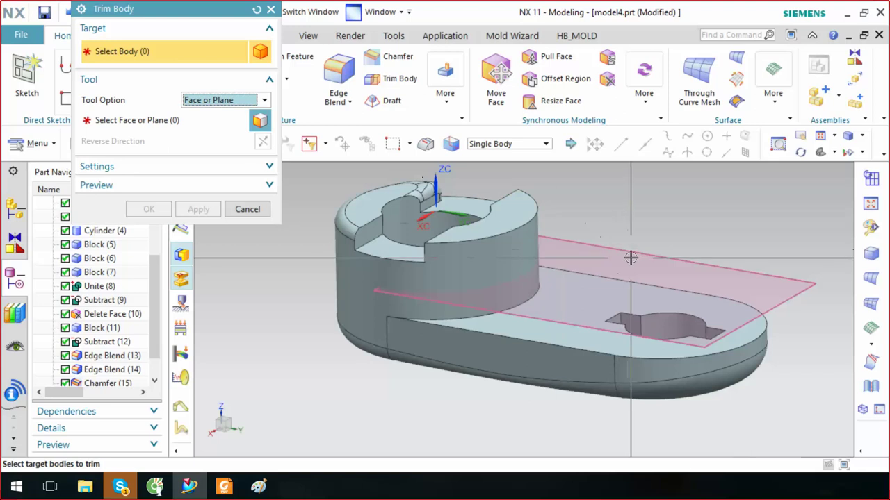
left_click(531, 335)
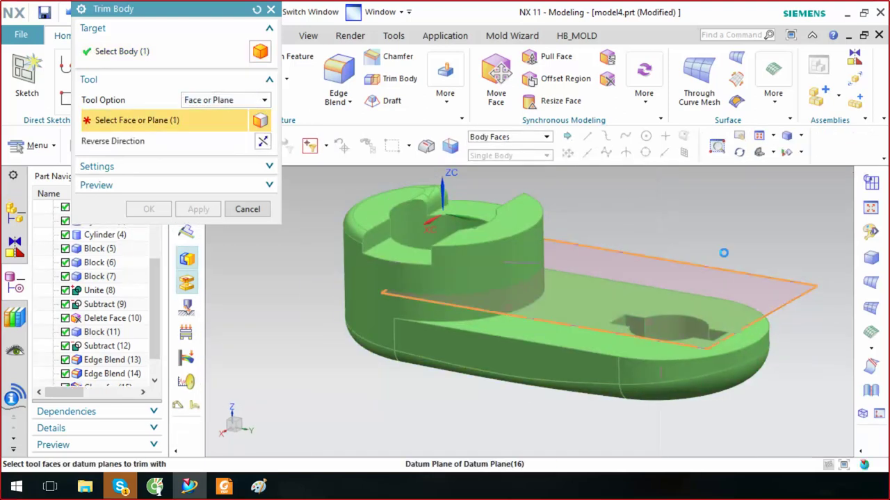
left_click(659, 260)
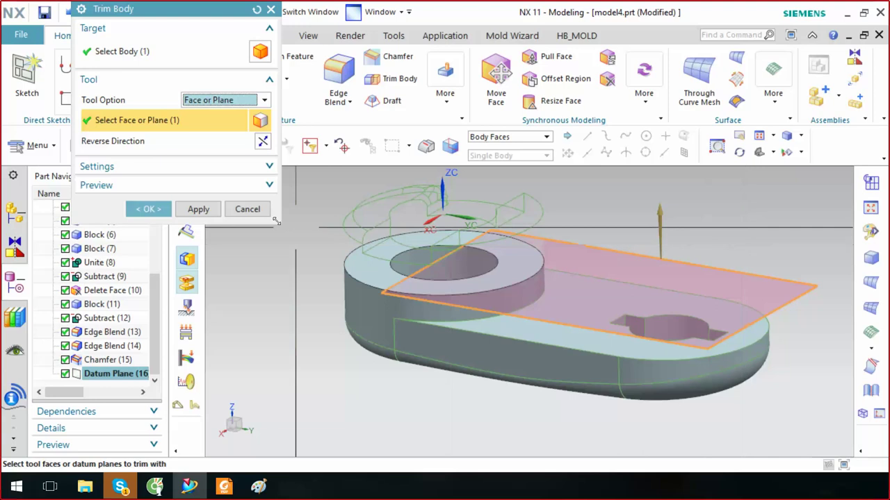
left_click(247, 209)
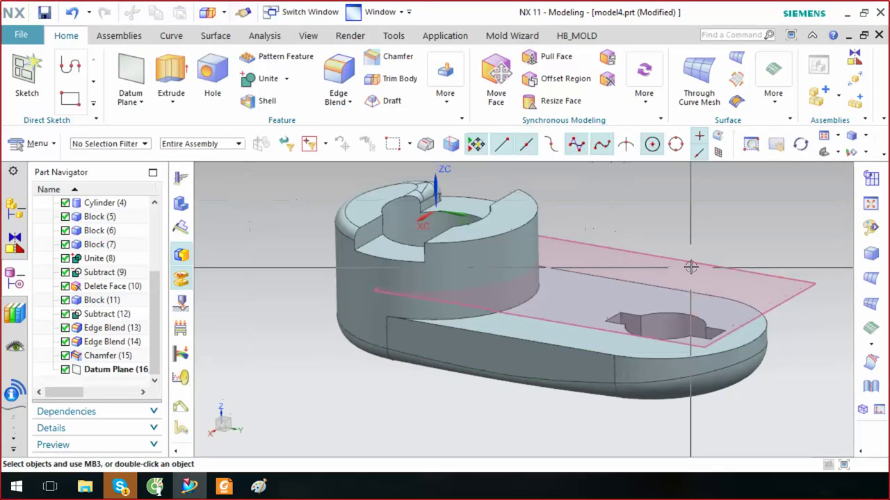
left_click(773, 257)
left_click(791, 244)
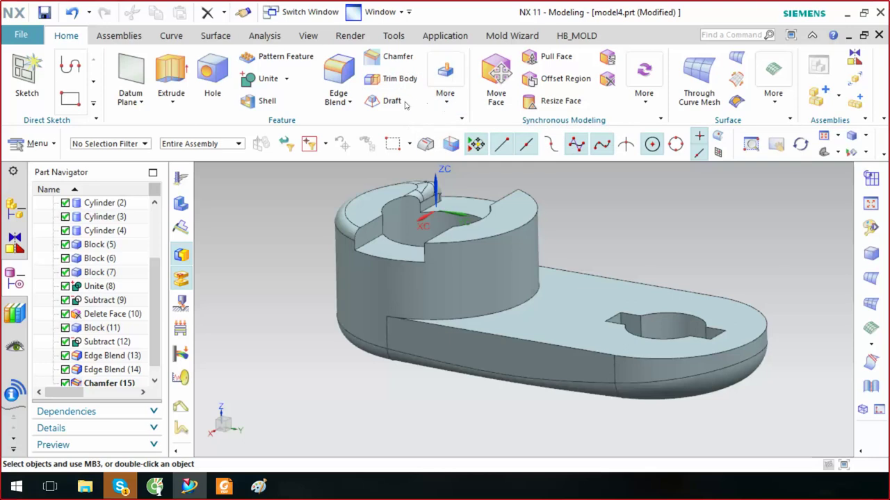
Try a Parting Edge draft, cancel it, and show the datum features list
left_click(391, 101)
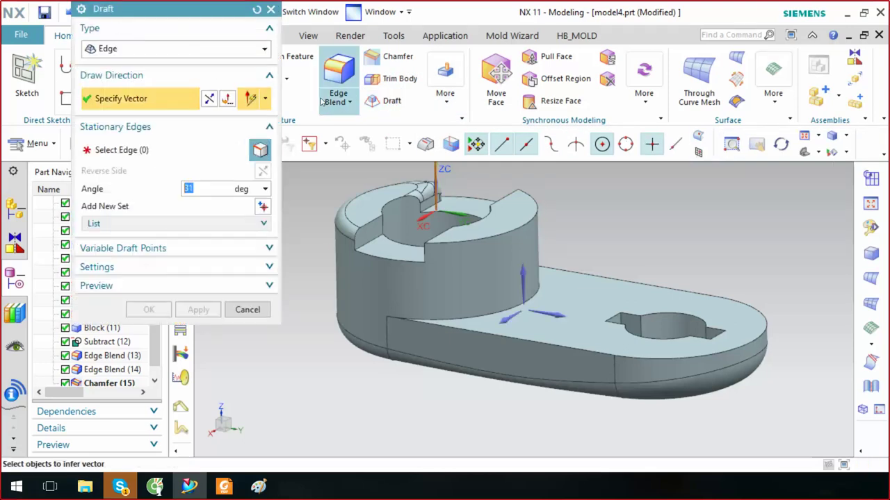
left_click(168, 50)
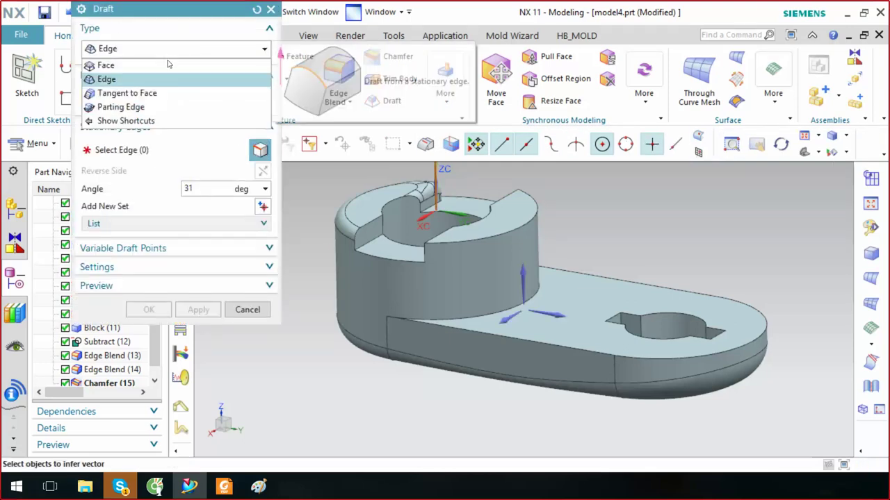
left_click(161, 107)
left_click(215, 153)
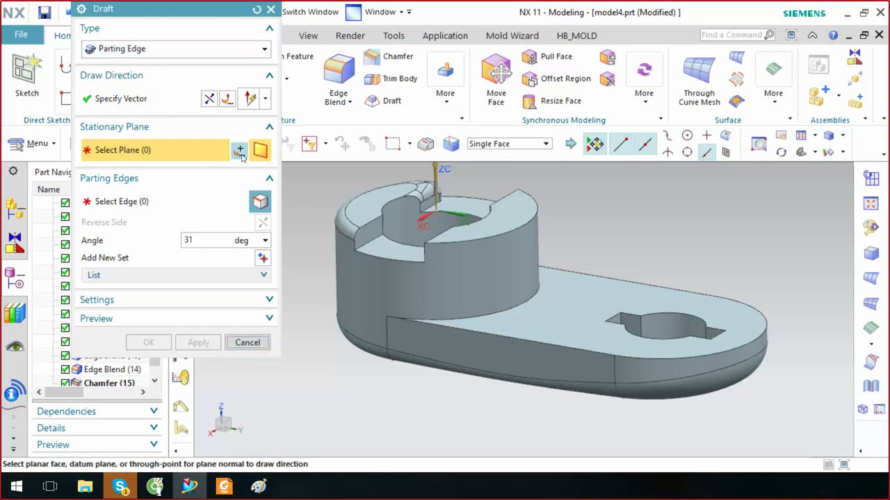
left_click(247, 342)
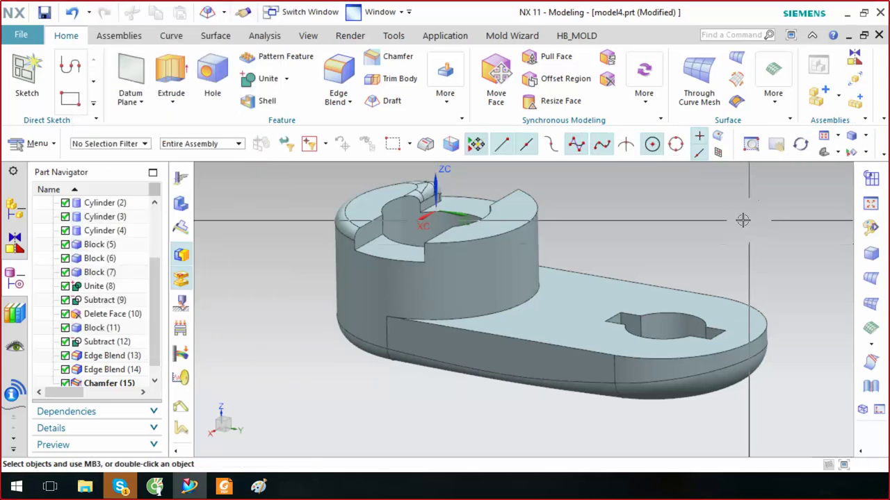
left_click(132, 102)
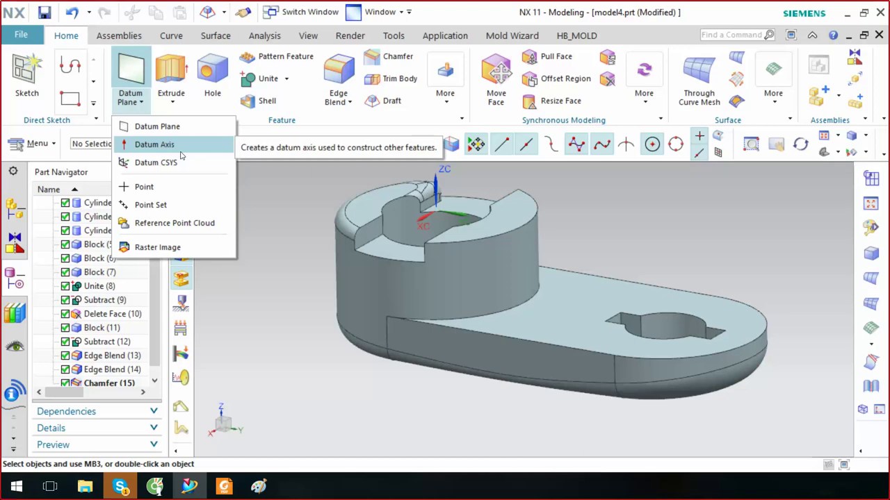
Start an extrusion, look through its direction options, and cancel it
left_click(171, 104)
left_click(171, 105)
left_click(189, 124)
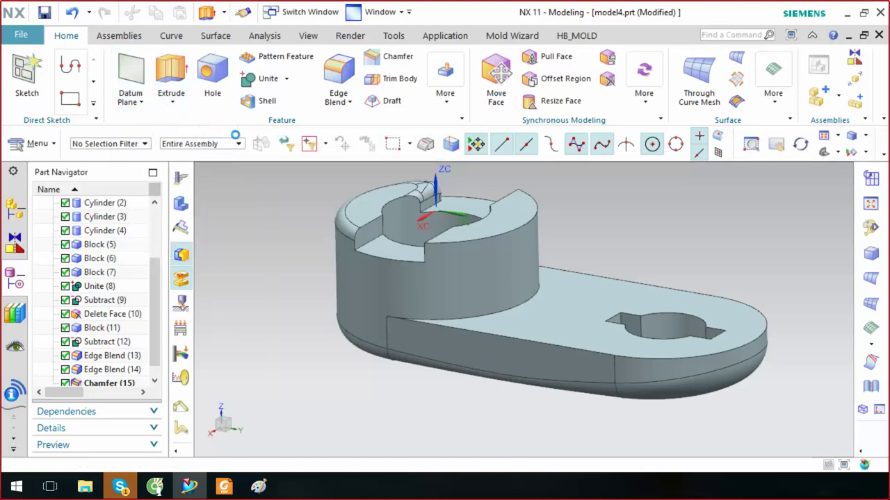
left_click(265, 104)
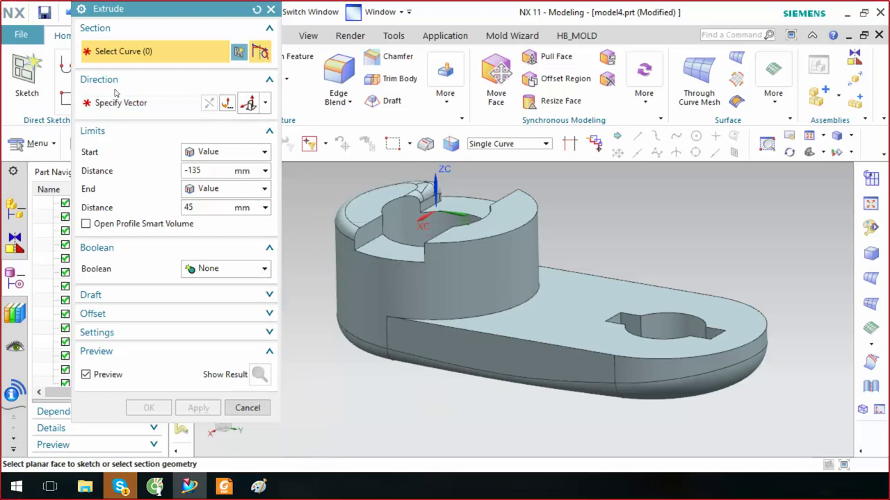
left_click_drag(161, 9, 353, 25)
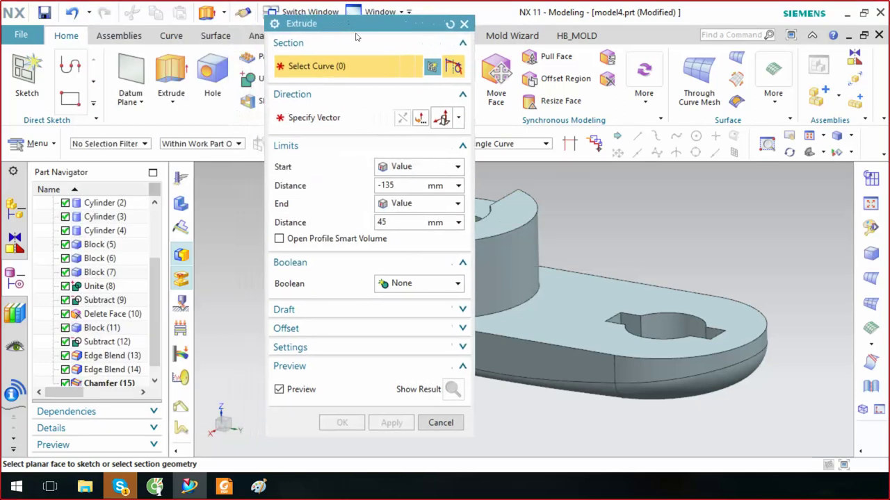
left_click(132, 101)
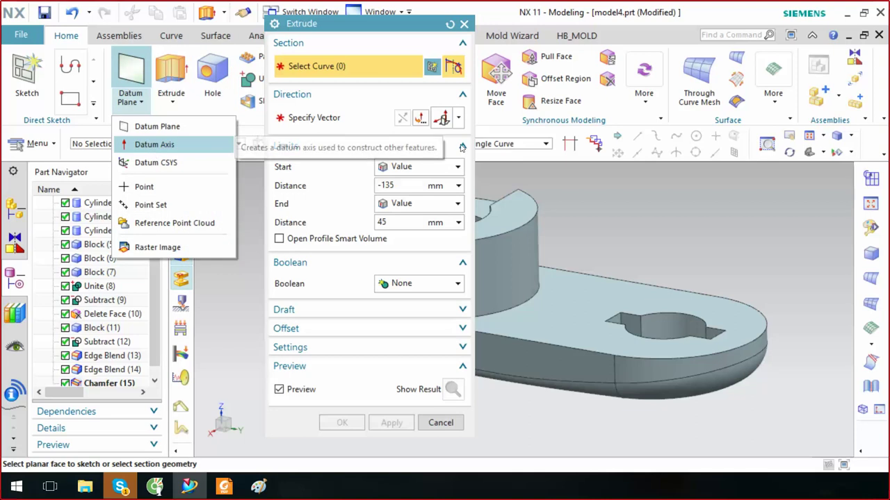
left_click(348, 117)
left_click(458, 117)
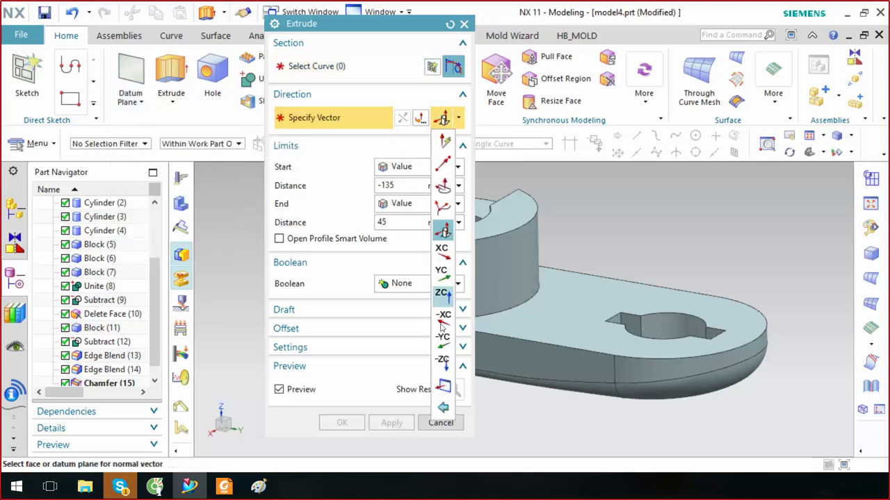
left_click(350, 120)
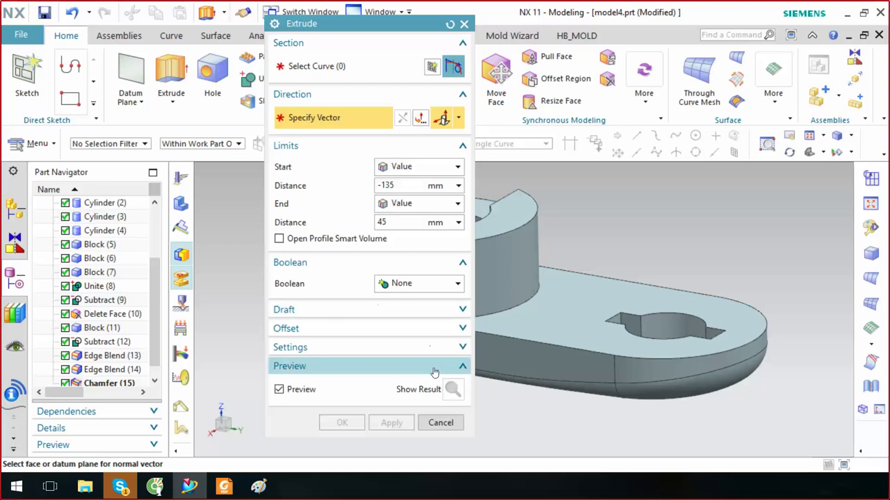
left_click(441, 423)
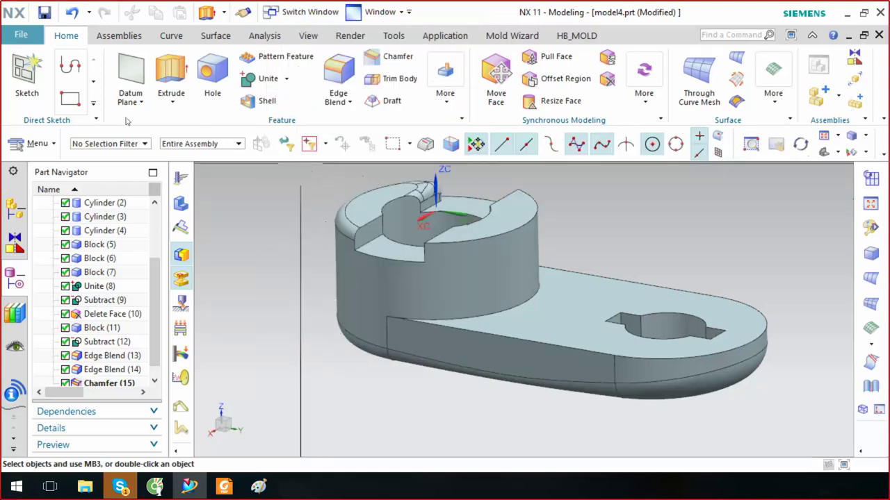
Look at the Two Points datum axis options, back out, and cancel the extrusion
left_click(130, 100)
left_click(149, 144)
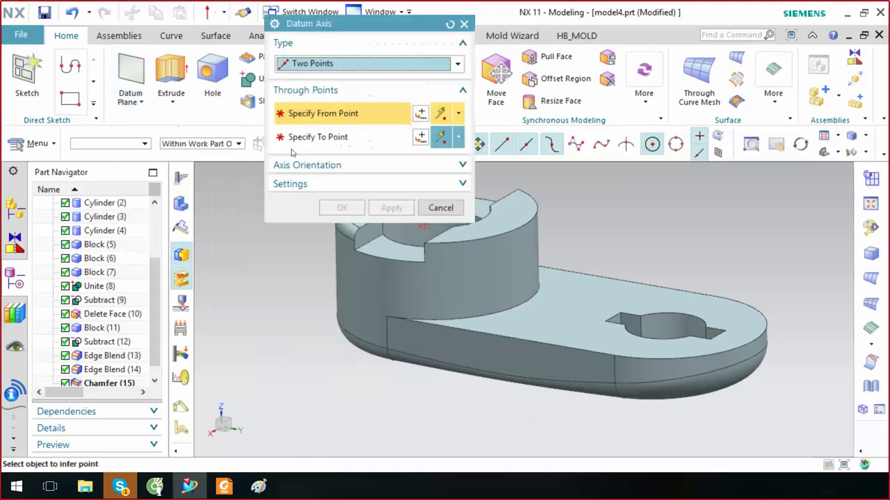
left_click(355, 63)
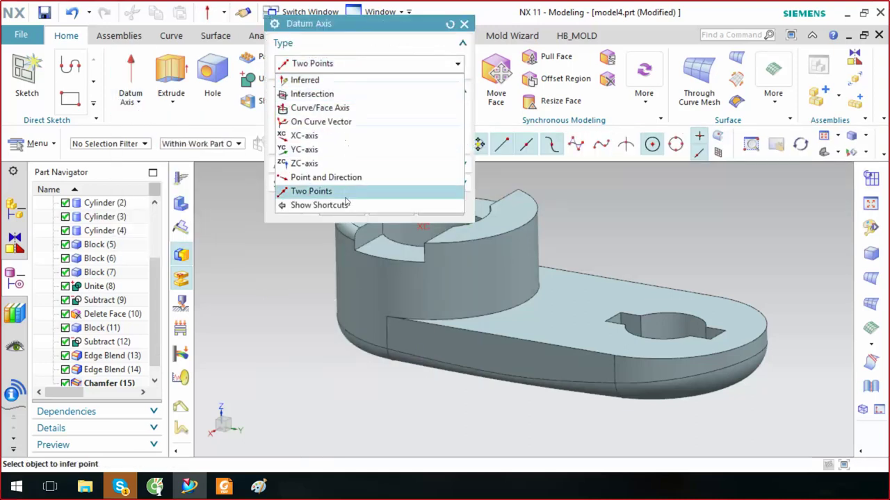
left_click(301, 256)
left_click(439, 207)
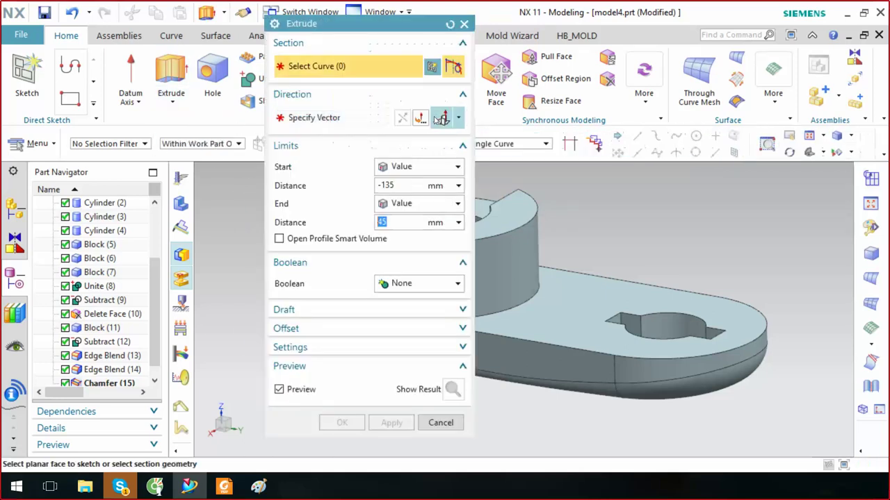
left_click(458, 120)
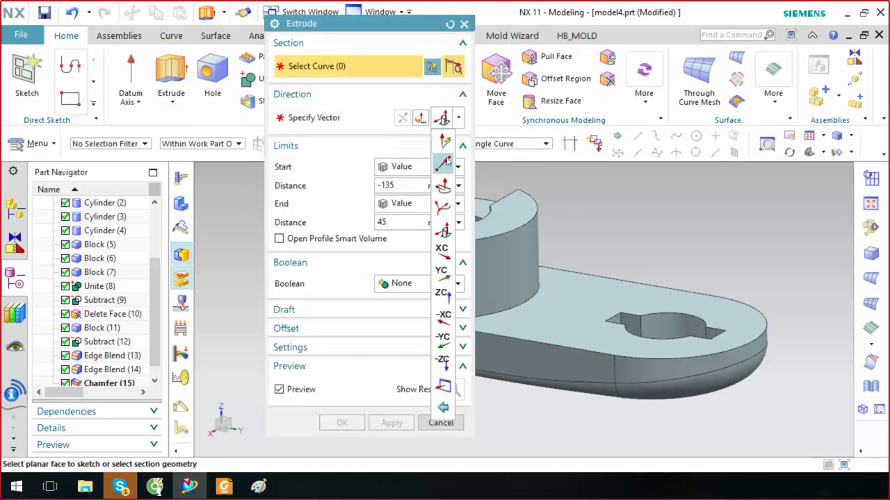
left_click(615, 227)
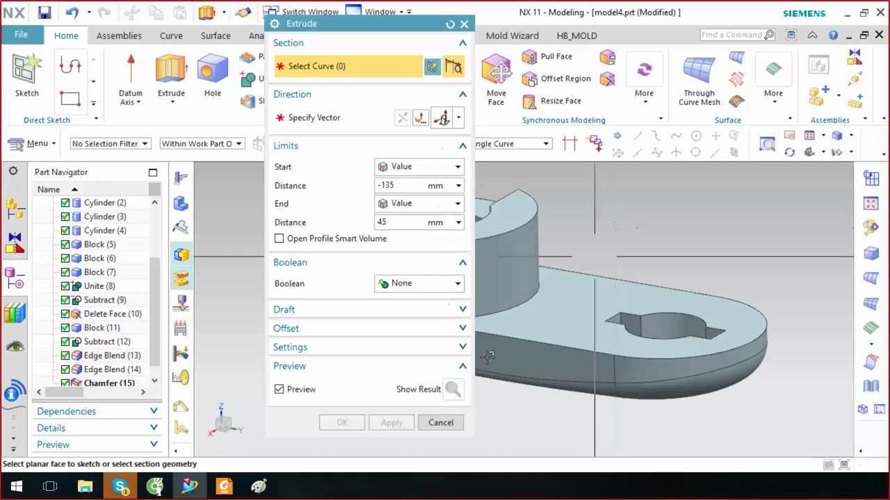
left_click(441, 423)
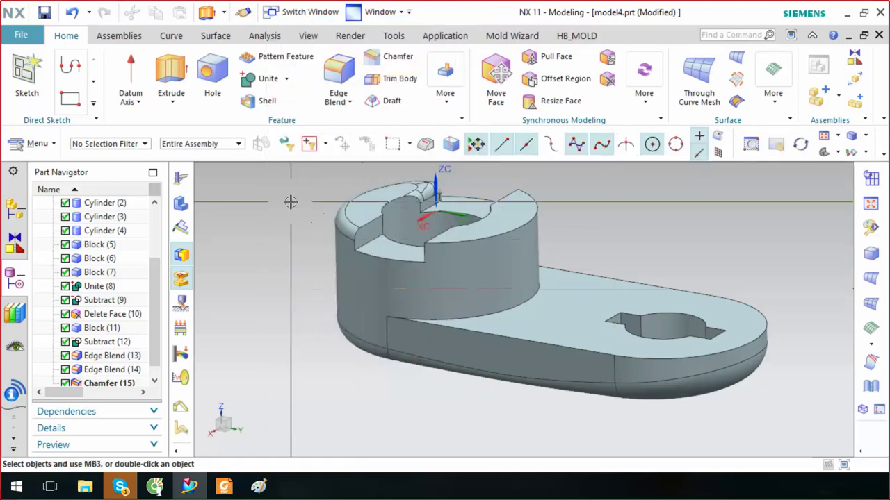
left_click(138, 102)
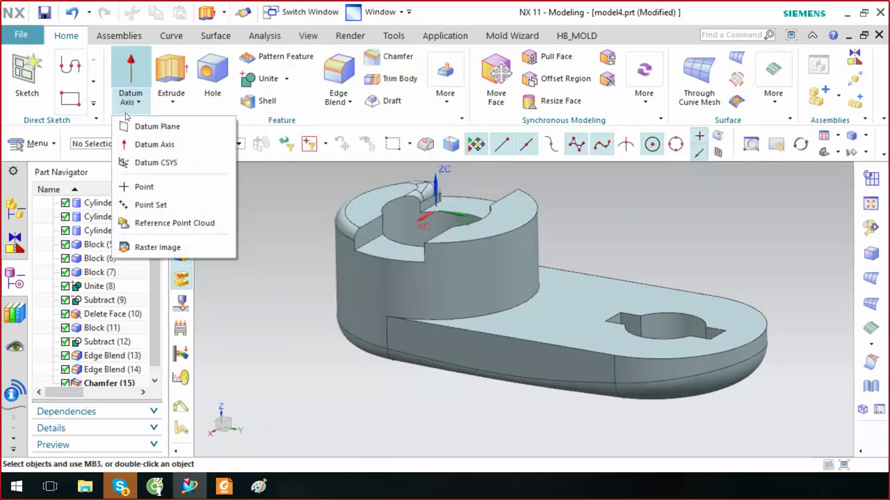
Create a datum axis through two points on opposite slot edges
left_click(158, 163)
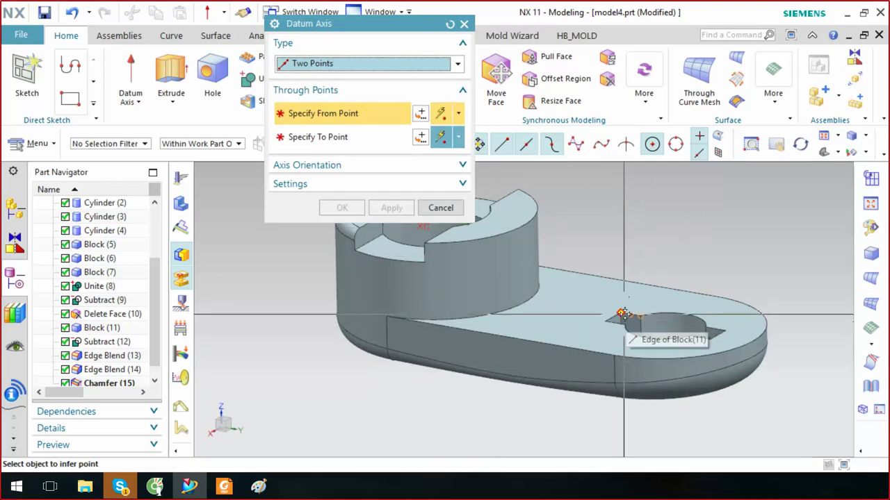
mouse_move(656, 319)
middle_mouse_down()
mouse_move(643, 326)
mouse_move(646, 278)
middle_mouse_up()
left_click(618, 362)
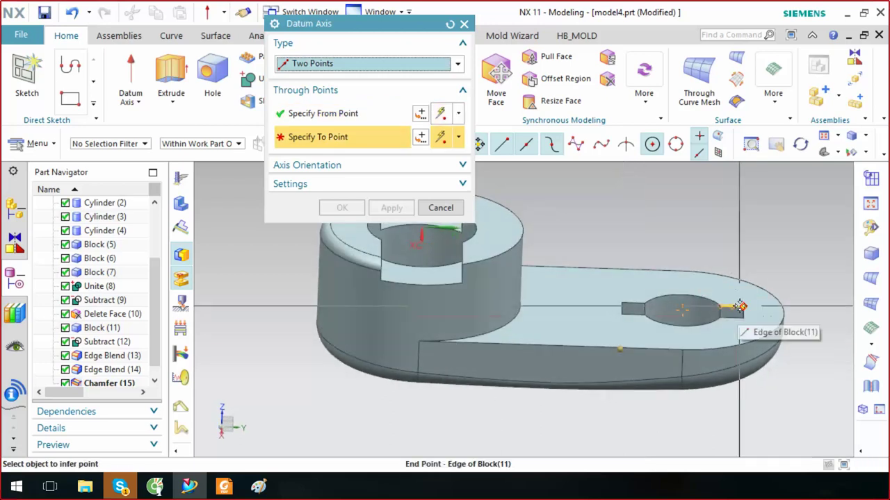
left_click(744, 295)
left_click(341, 207)
mouse_move(626, 243)
middle_mouse_down()
mouse_move(620, 218)
mouse_move(629, 236)
middle_mouse_up()
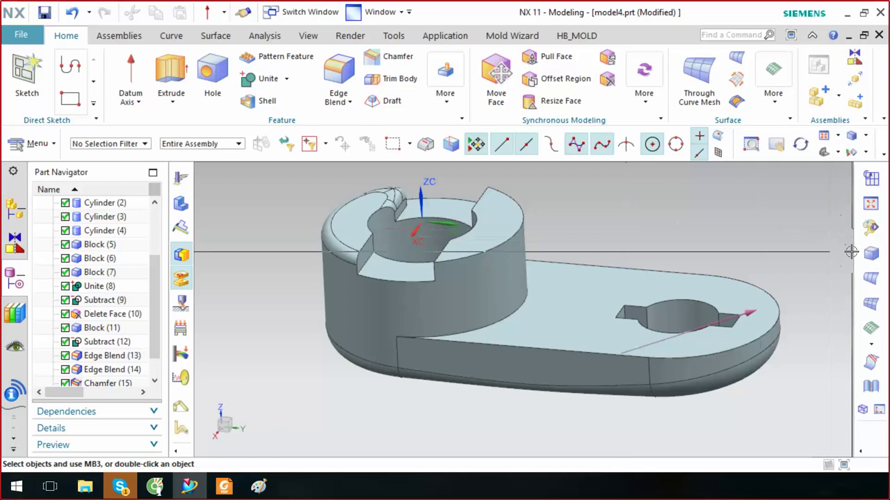
Preview an Axis, Diameter, and Height cylinder along the new axis, then cancel it
left_click(141, 115)
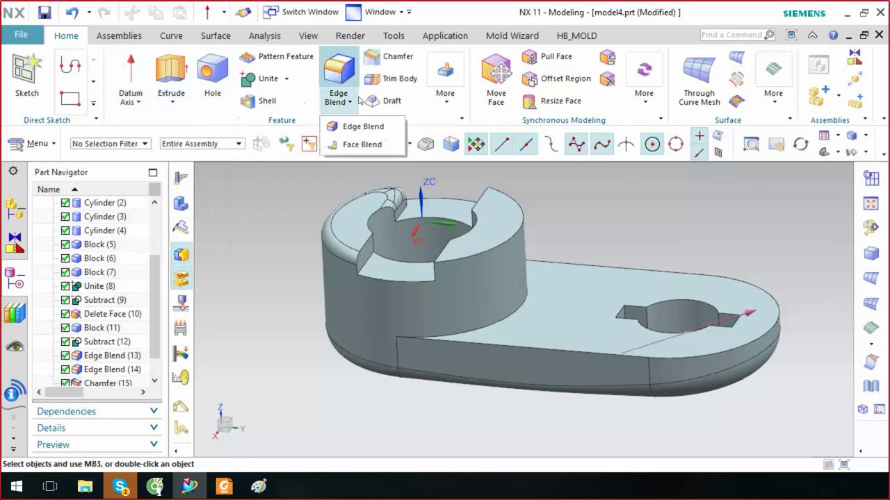
mouse_move(445, 78)
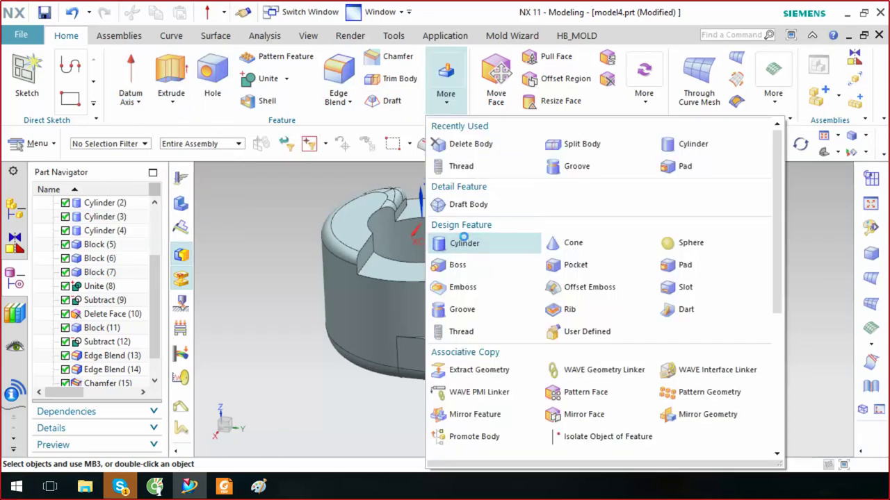
left_click(472, 242)
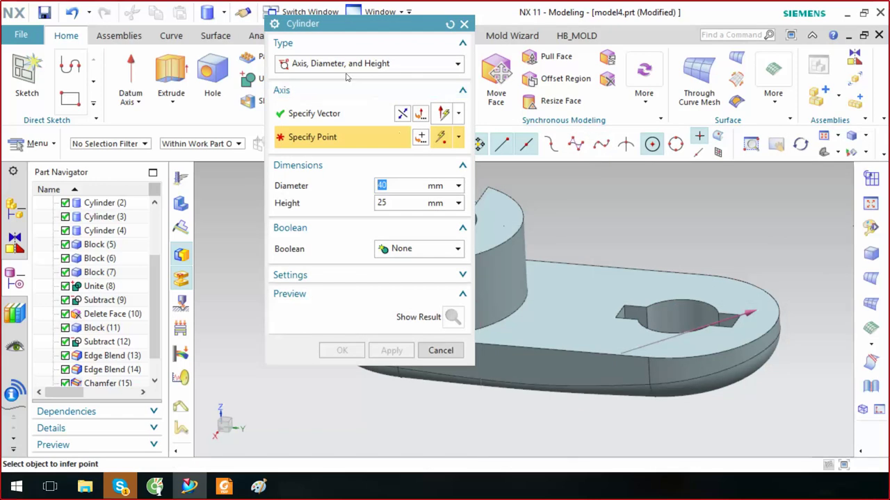
left_click(457, 63)
left_click(341, 80)
left_click(338, 115)
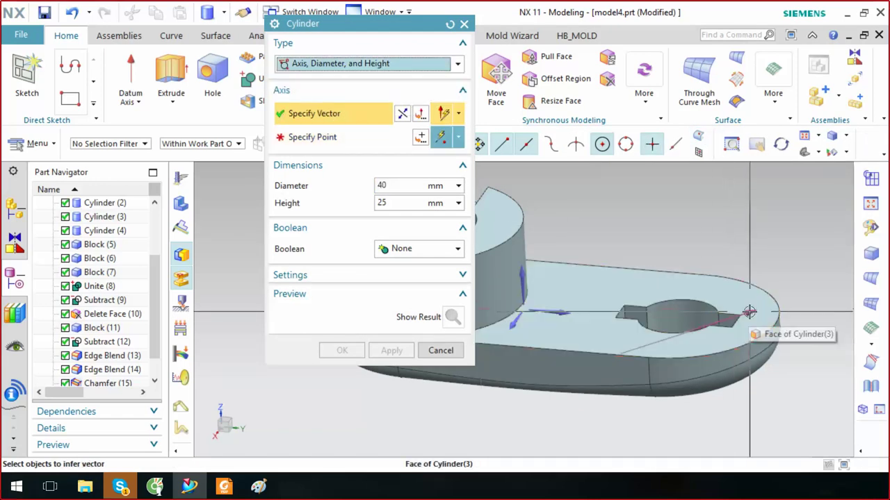
left_click(747, 309)
left_click(385, 147)
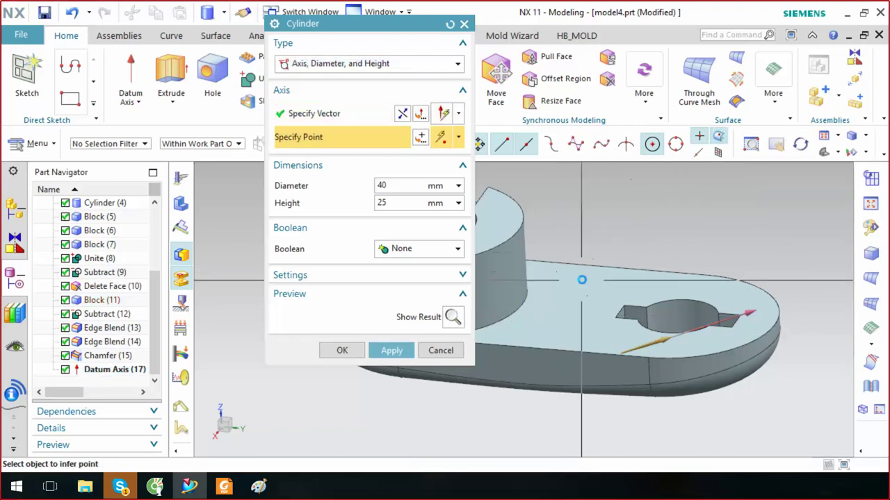
left_click(581, 280)
left_click(453, 317)
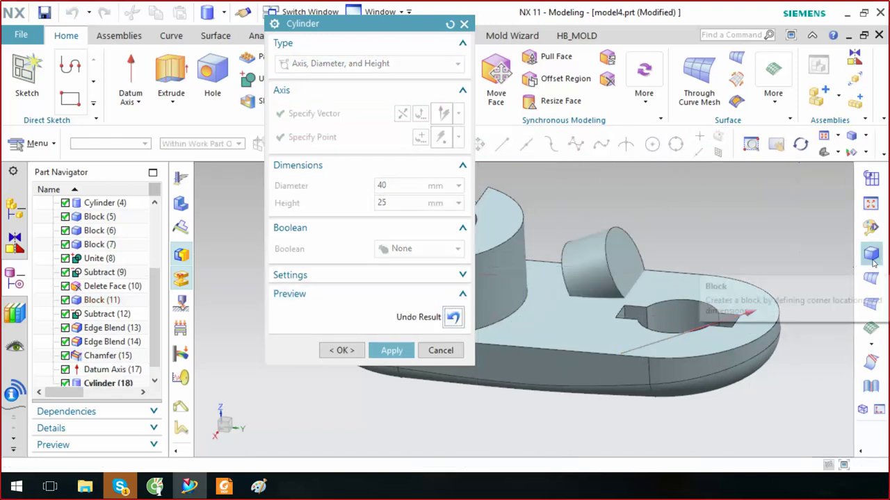
mouse_move(683, 240)
middle_mouse_down()
mouse_move(689, 228)
mouse_move(687, 237)
middle_mouse_up()
left_click(441, 350)
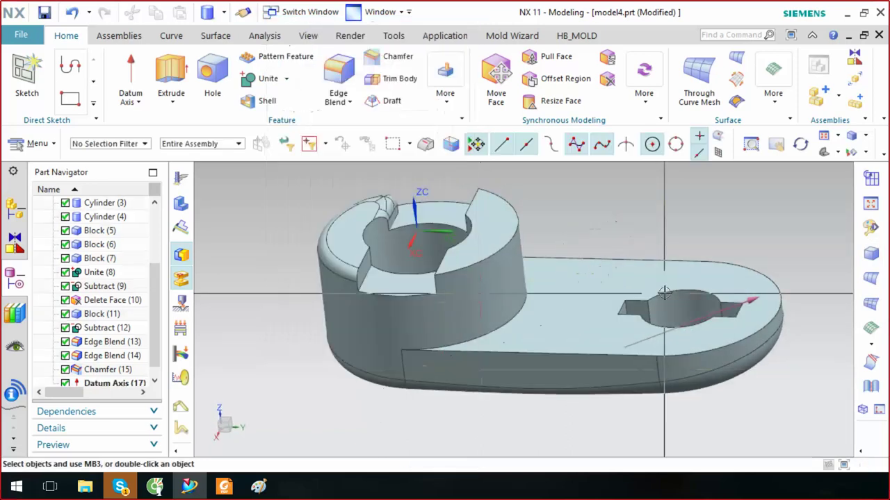
Undo the datum axis with Ctrl+Z and start a new datum plane
left_click(139, 102)
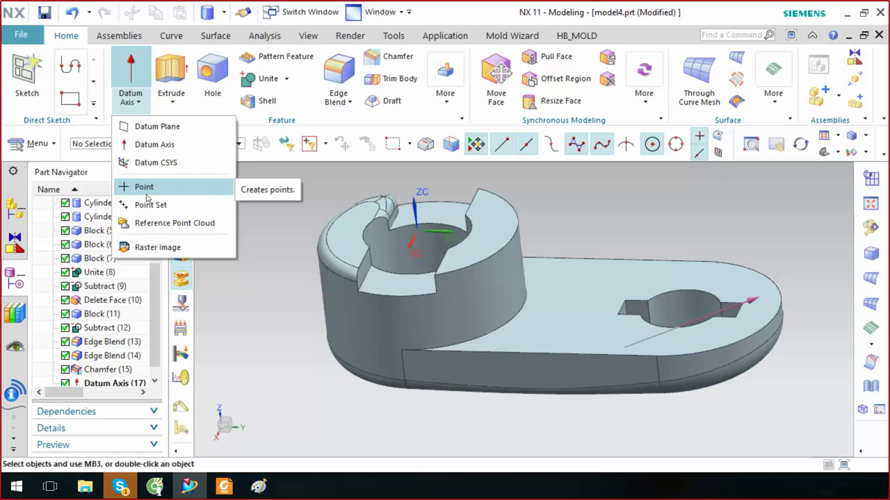
left_click(612, 223)
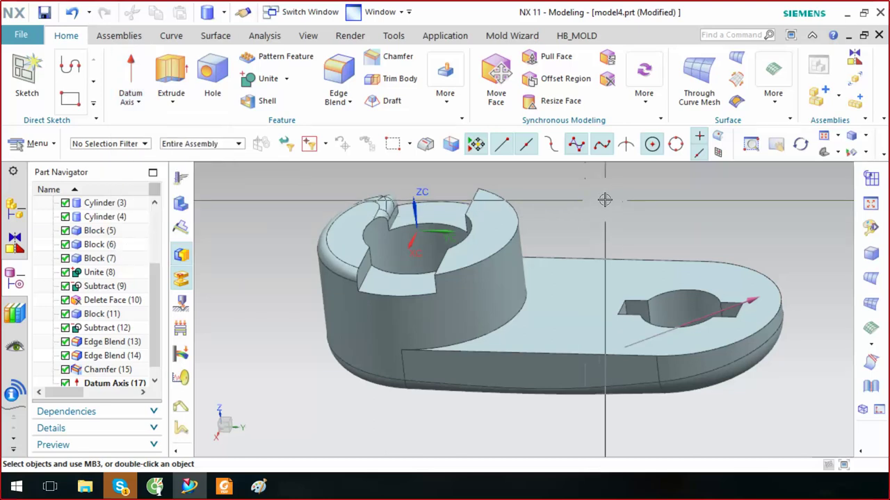
key("ctrl+z")
left_click(146, 110)
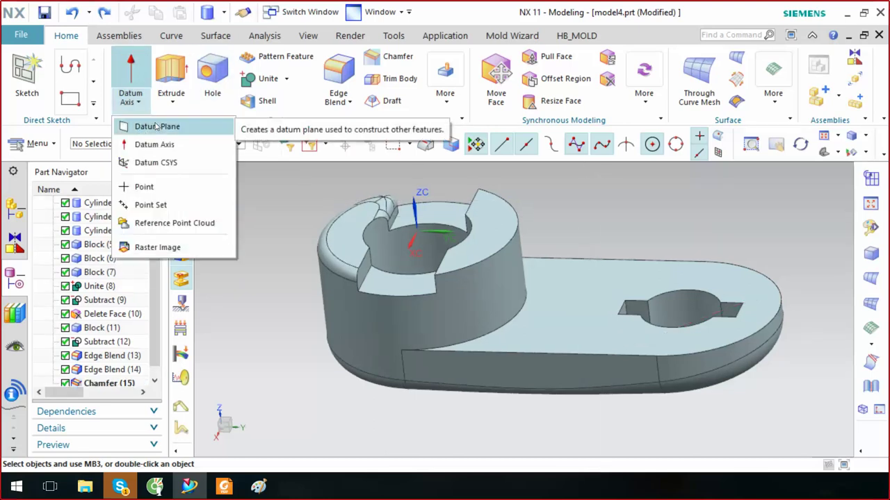
left_click(156, 127)
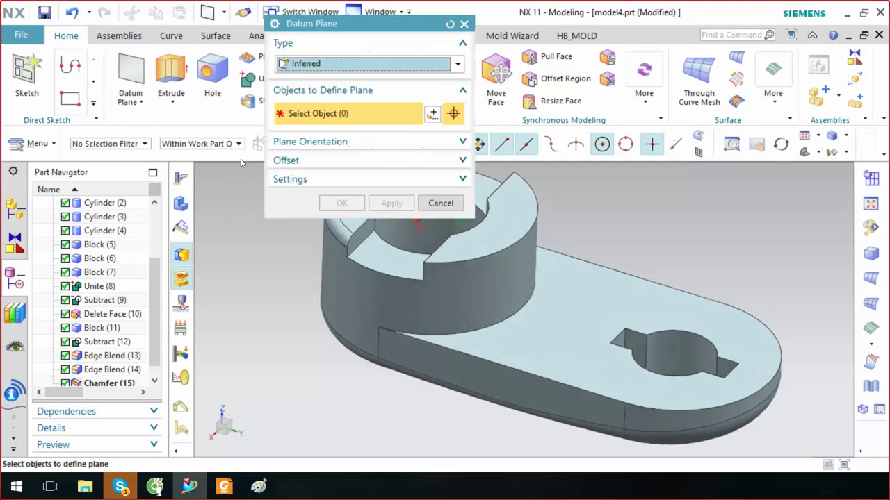
Reposition the Datum Plane dialog and set its type to At Distance
left_click_drag(355, 29, 122, 71)
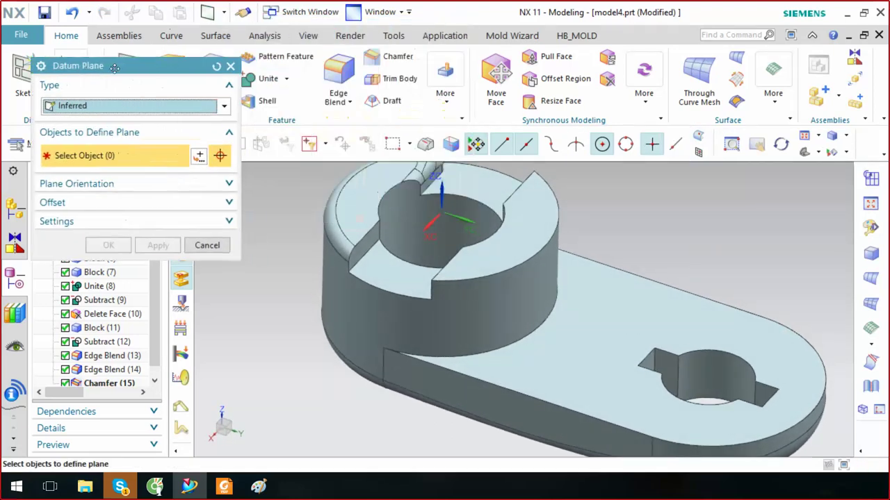
left_click(127, 108)
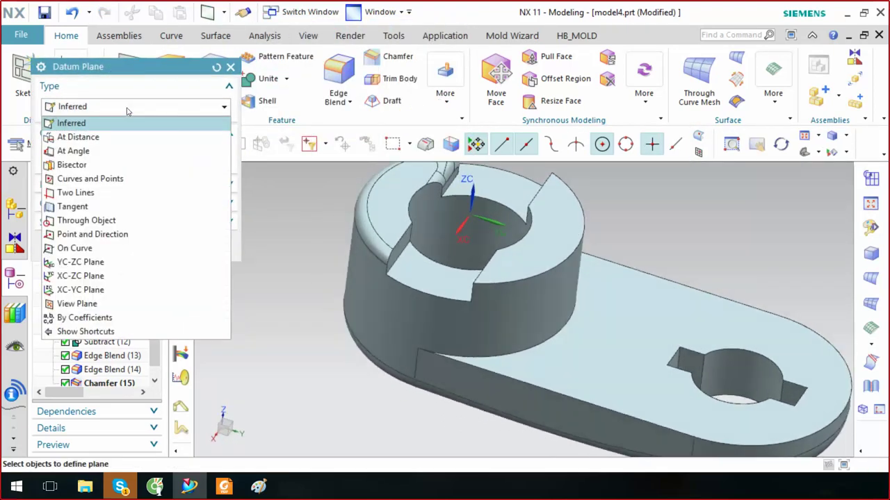
left_click(231, 68)
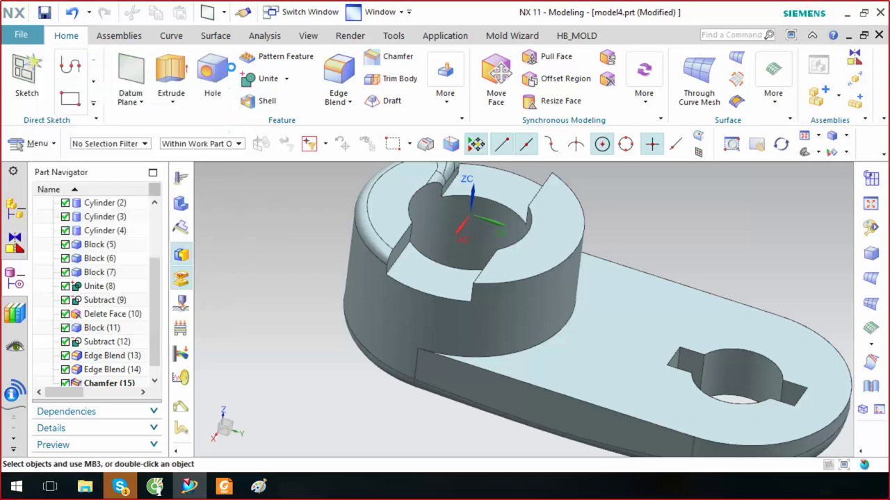
left_click(141, 102)
left_click(156, 130)
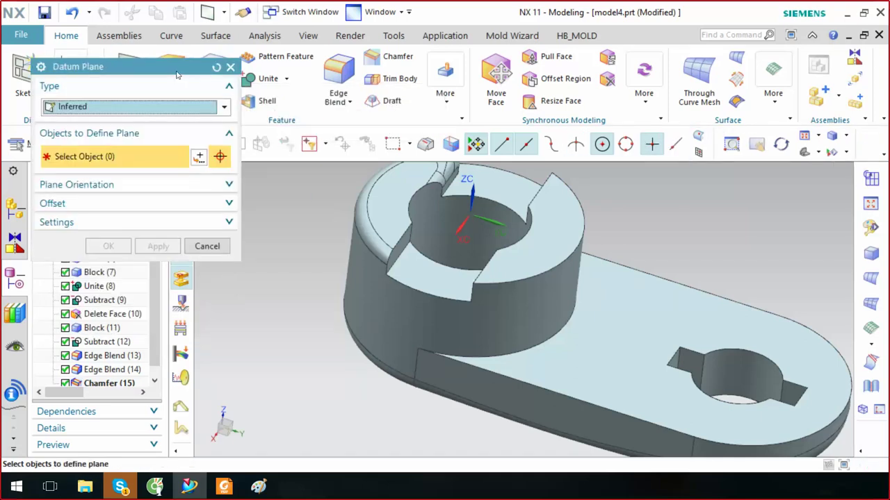
left_click_drag(169, 67, 425, 78)
left_click(347, 120)
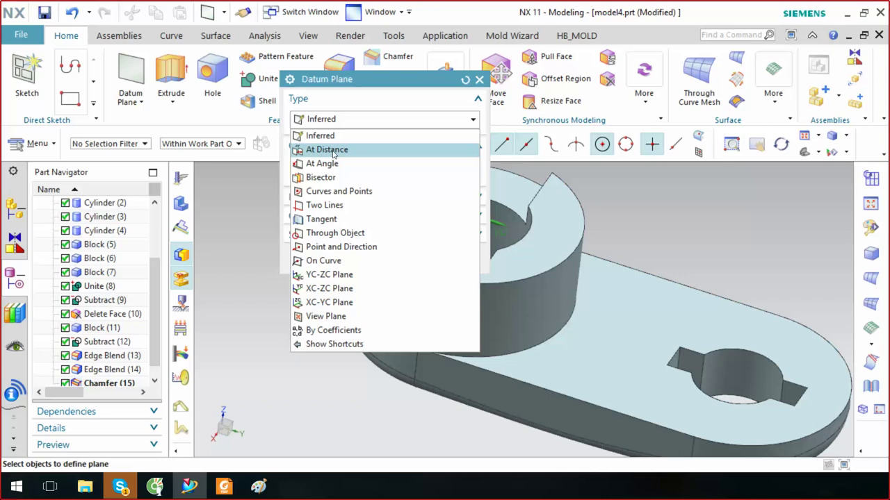
left_click(384, 85)
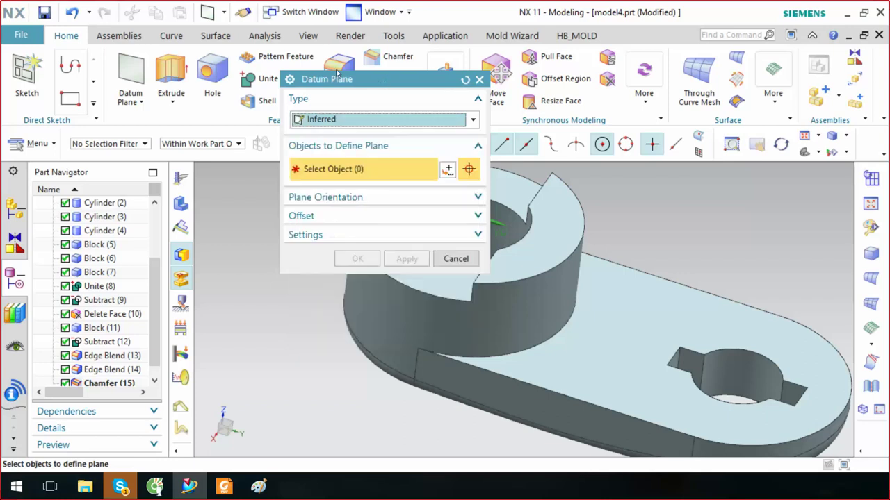
left_click_drag(357, 79, 179, 51)
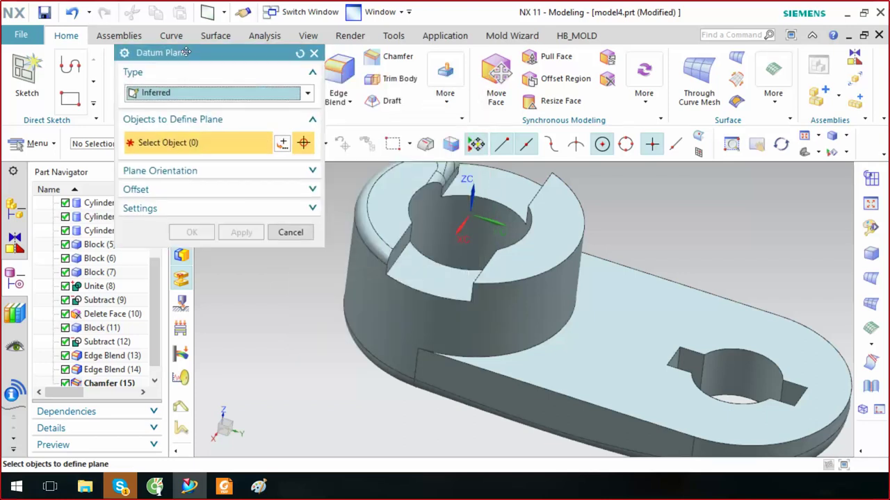
left_click(199, 95)
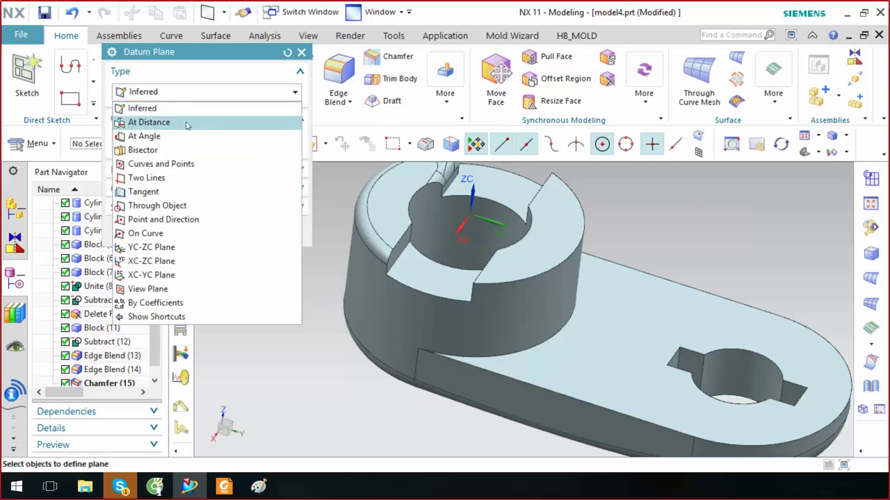
left_click(149, 123)
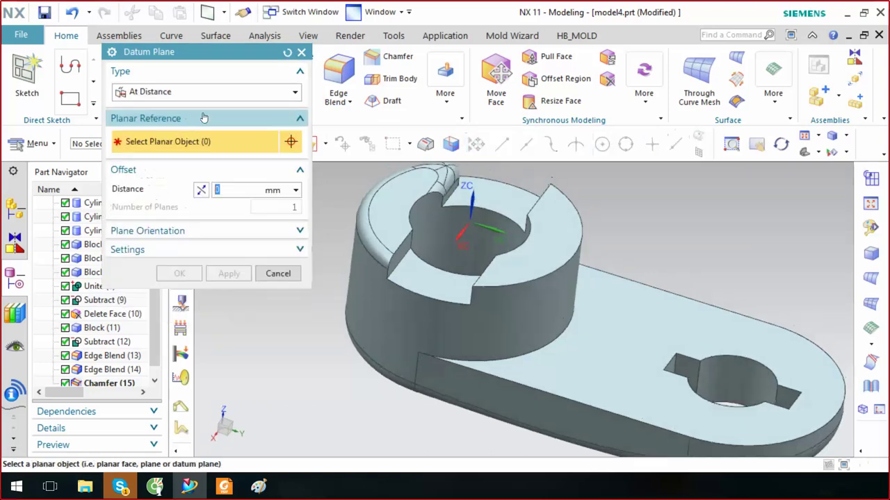
Pick the arm's top face as reference and set the offset distance to 50 mm
middle_click_drag(528, 313, 622, 348)
left_click(622, 348)
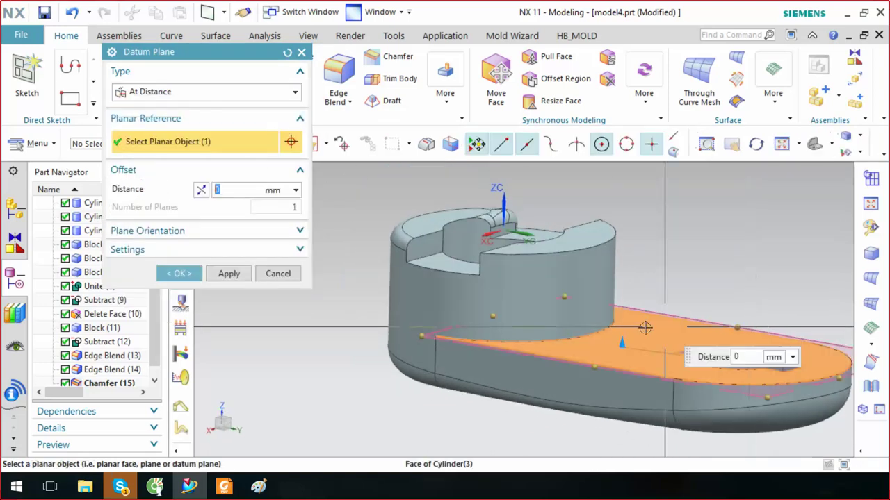
mouse_move(620, 317)
left_mouse_down()
mouse_move(634, 241)
mouse_move(695, 202)
left_mouse_up()
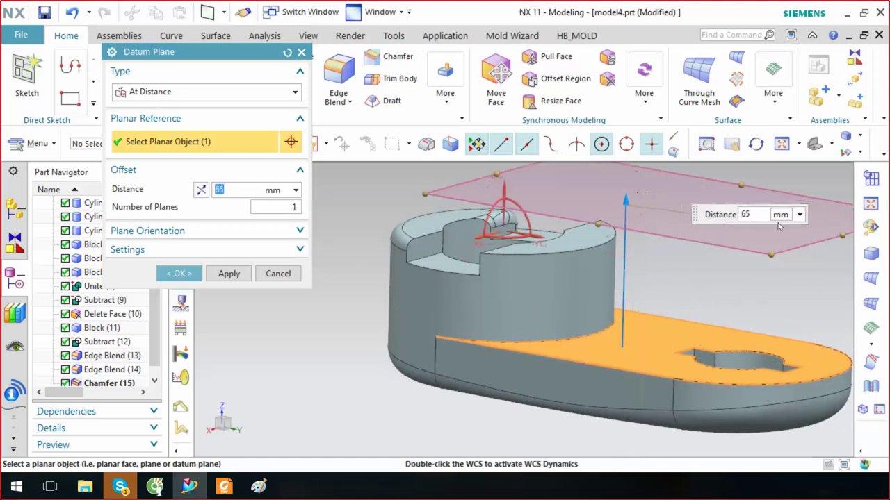
middle_click_drag(695, 202, 757, 220)
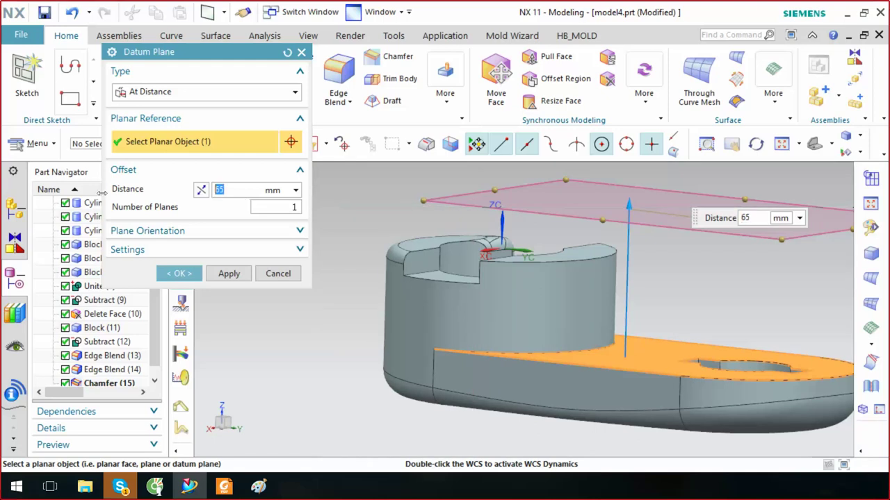
type("50")
key("Return")
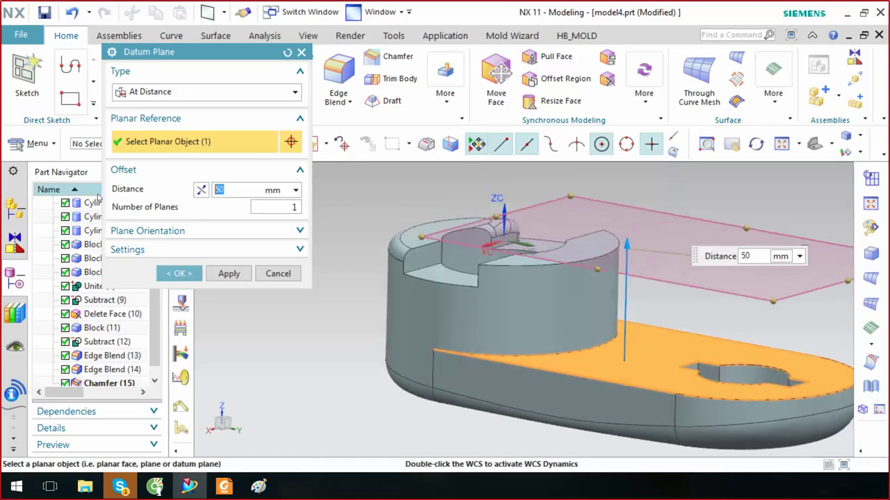
middle_click_drag(596, 240, 602, 256)
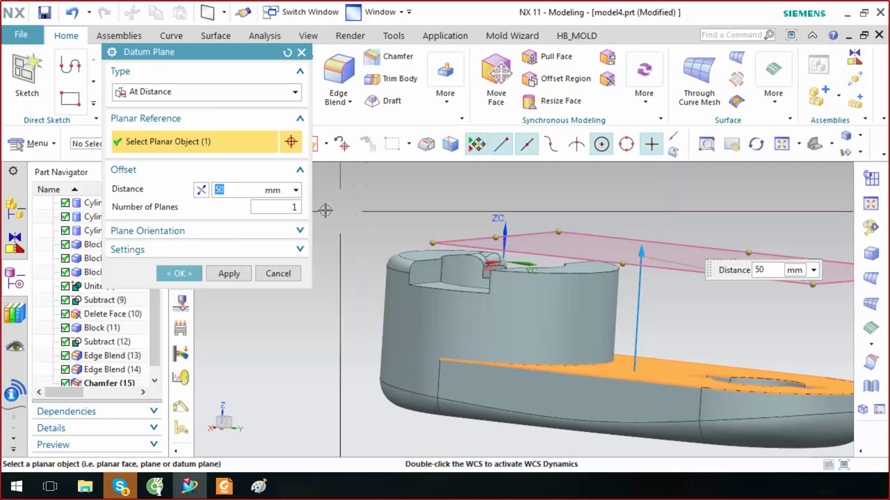
Preview two and three offset planes, then set Number of Planes back to 1
key("Tab")
type("2")
key("Return")
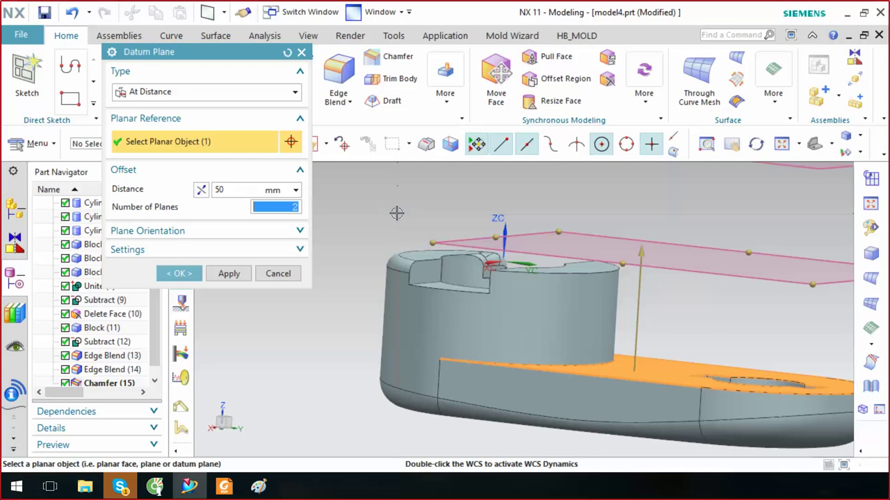
scroll(670, 204, "down", 3)
scroll(648, 334, "up", 1)
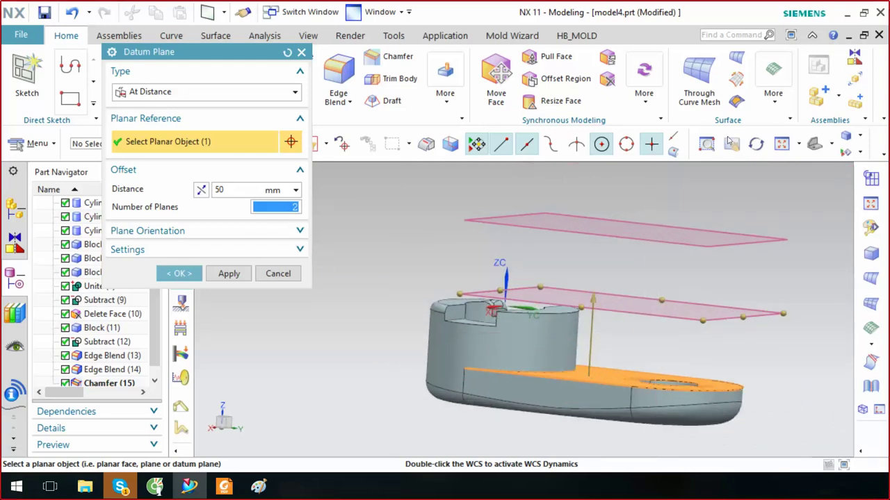
left_click(226, 188)
left_click(282, 204)
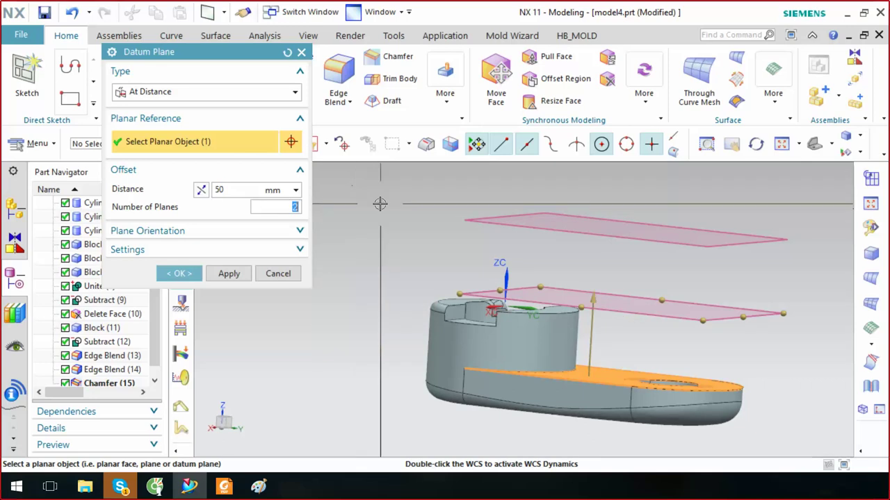
type("3")
key("Return")
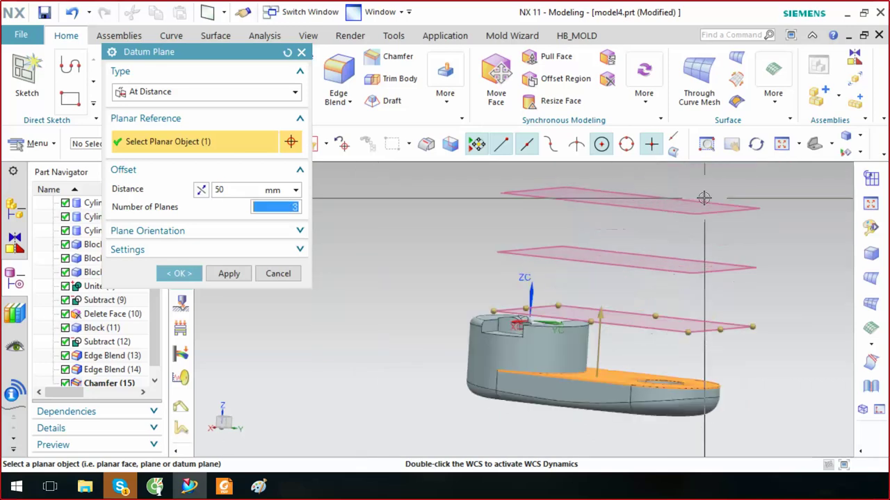
middle_click_drag(703, 198, 665, 311)
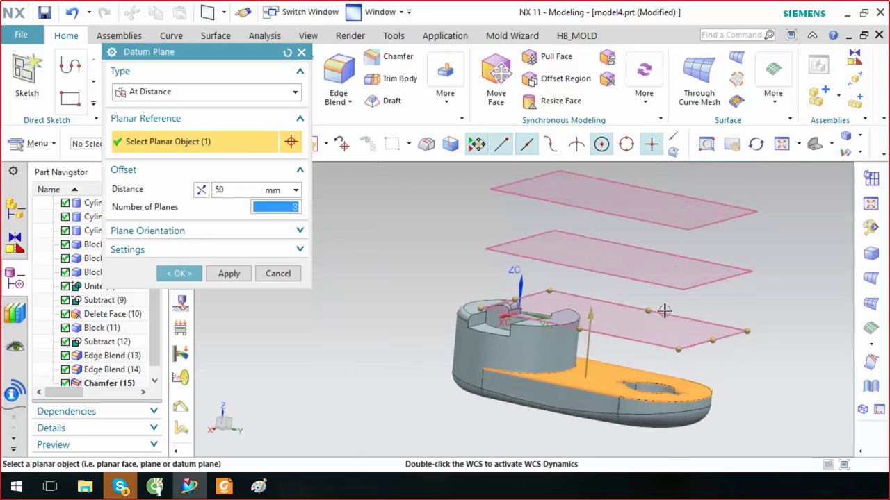
mouse_move(674, 334)
middle_mouse_down()
mouse_move(651, 300)
mouse_move(330, 236)
middle_mouse_up()
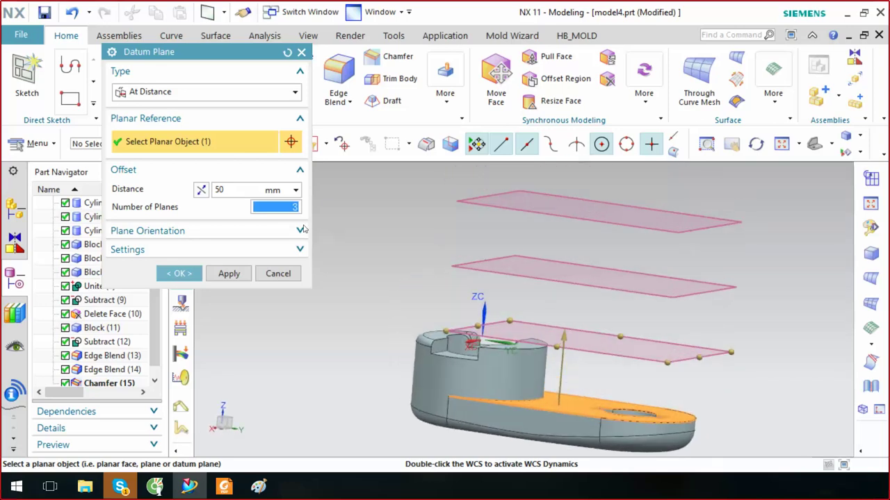
left_click(233, 190)
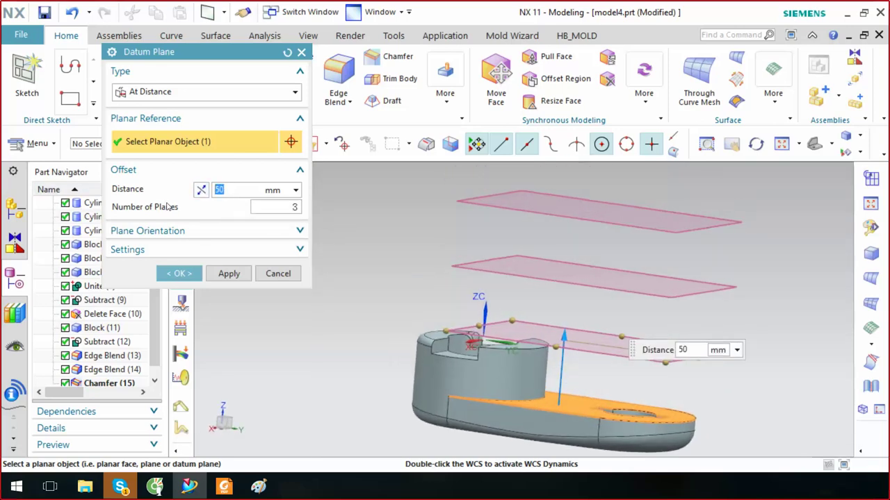
key("Tab")
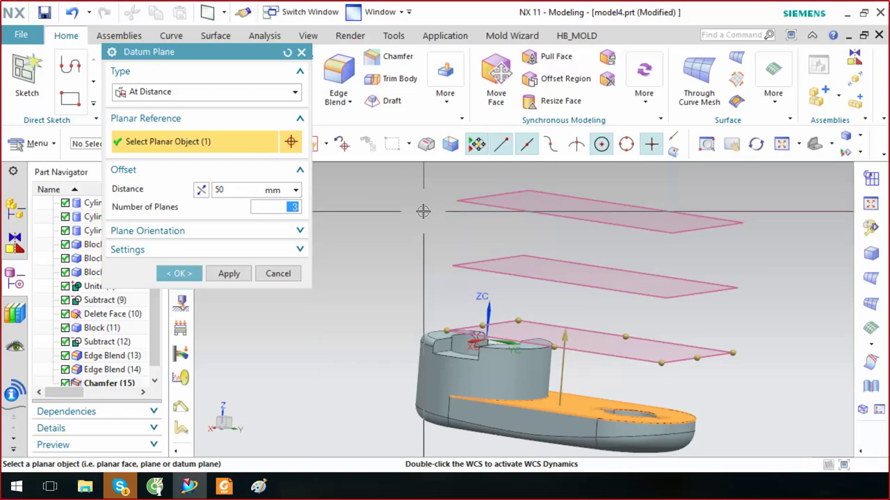
type("1")
key("Return")
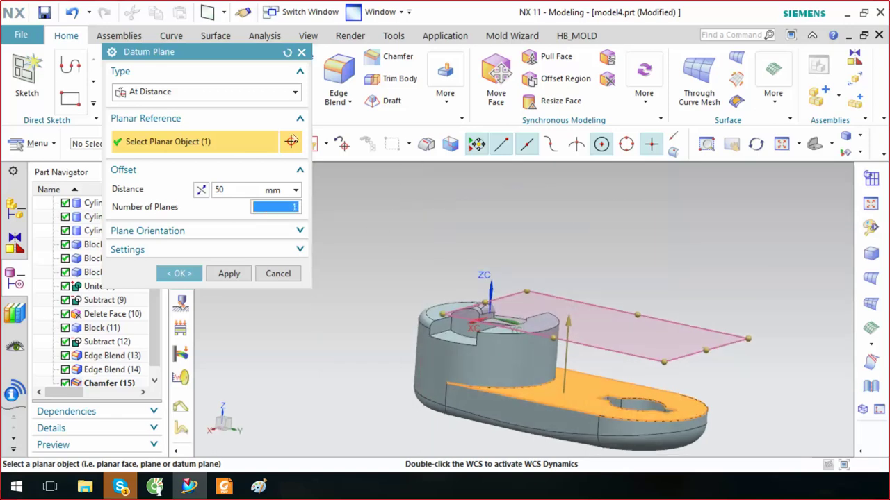
Reverse the offset plane's normal direction
left_click(219, 231)
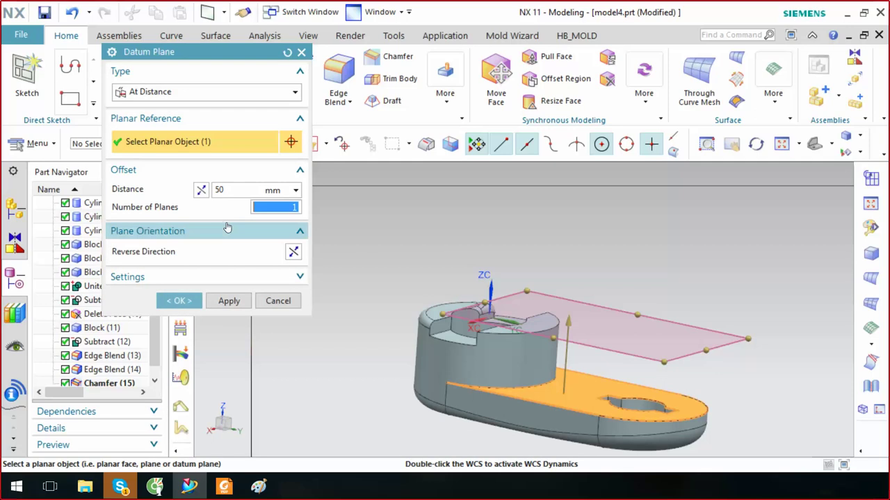
left_click(293, 251)
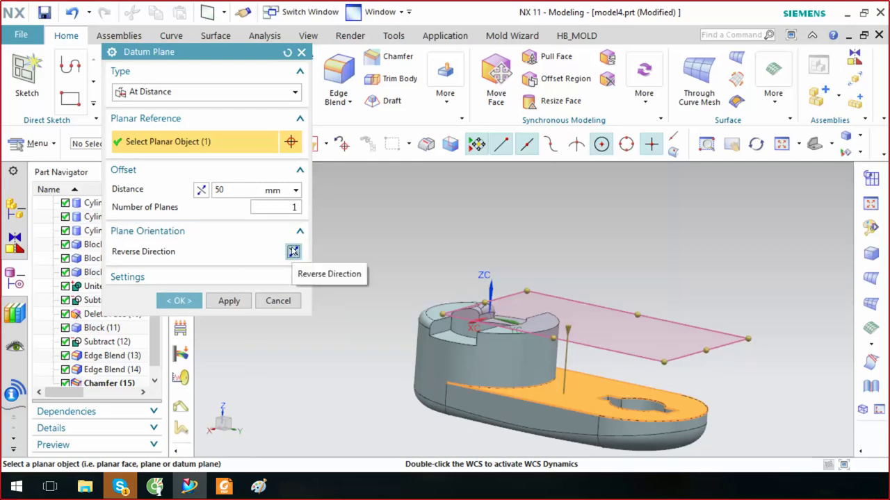
scroll(584, 322, "up", 2)
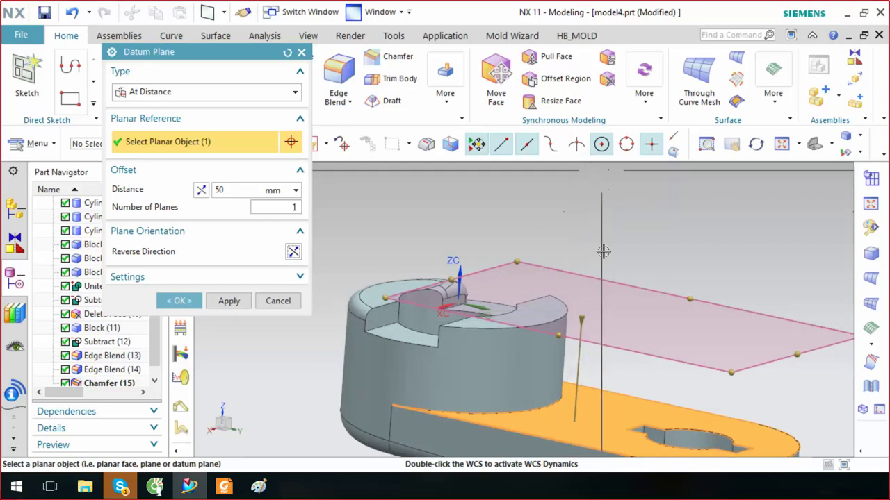
middle_click_drag(588, 366, 605, 355)
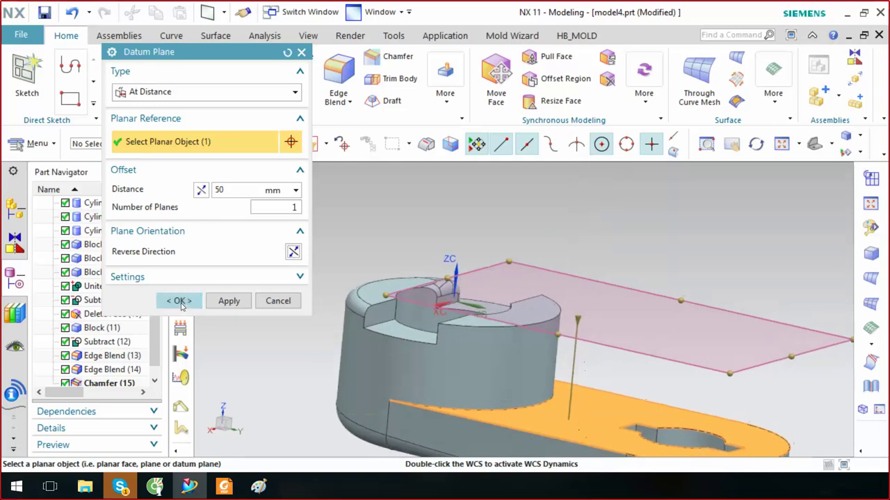
left_click(197, 95)
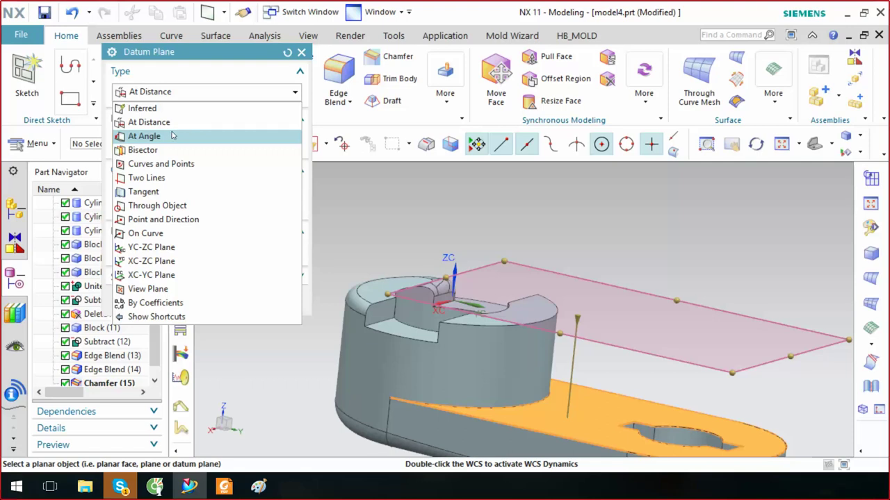
Switch to At Angle, using the base's top face and the slot edge as references
left_click(173, 136)
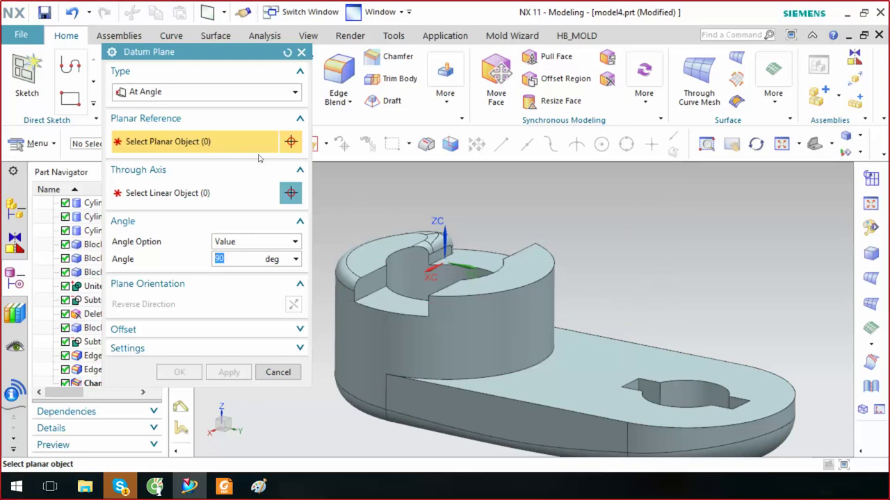
left_click(580, 373)
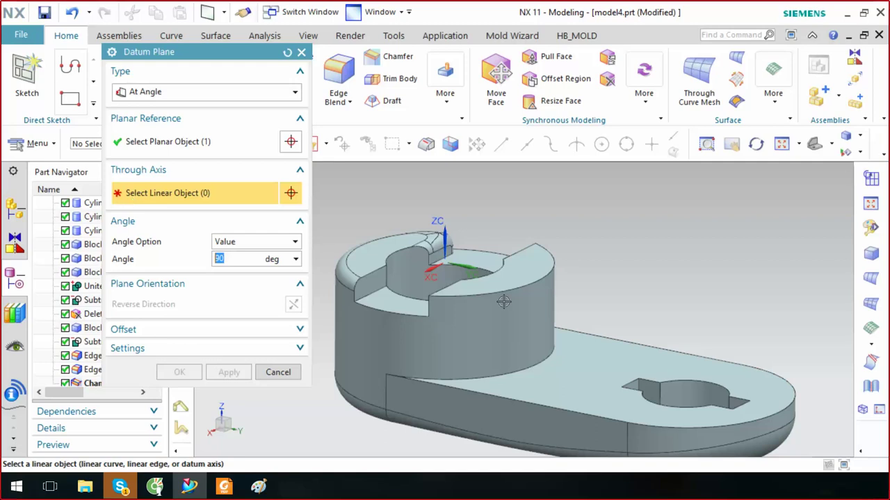
left_click(772, 338)
mouse_move(746, 322)
middle_mouse_down()
mouse_move(669, 363)
mouse_move(672, 399)
middle_mouse_up()
left_click_drag(642, 391, 666, 353)
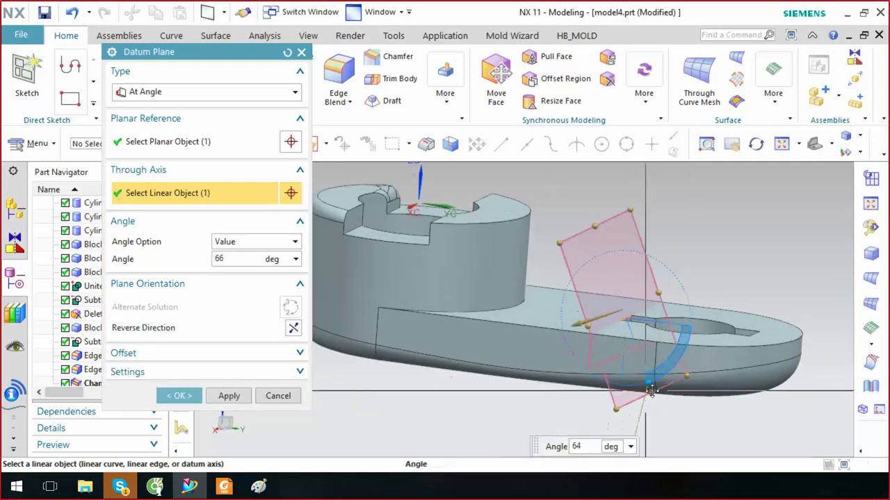
scroll(686, 314, "up", 5)
mouse_move(669, 365)
middle_mouse_down()
mouse_move(681, 319)
mouse_move(614, 324)
mouse_move(584, 310)
mouse_move(575, 330)
mouse_move(549, 312)
middle_mouse_up()
Set the plane angle to 60 degrees and enable its offset option
left_click(147, 141)
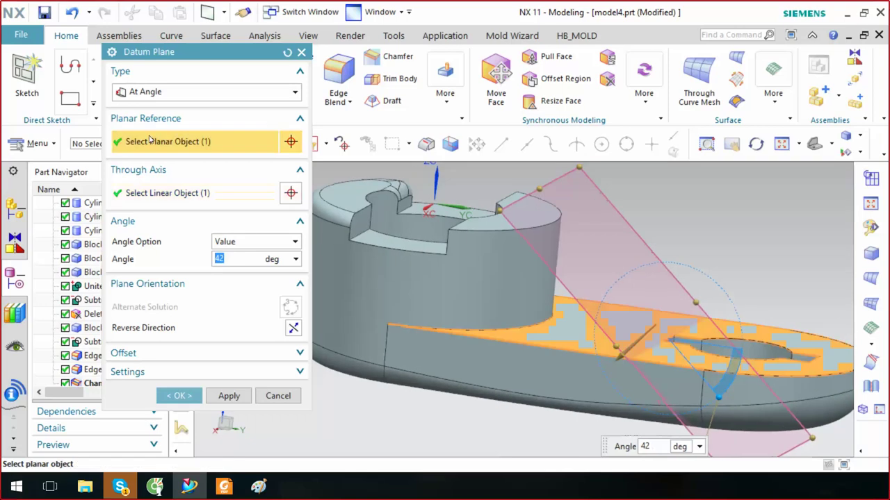
left_click(168, 194)
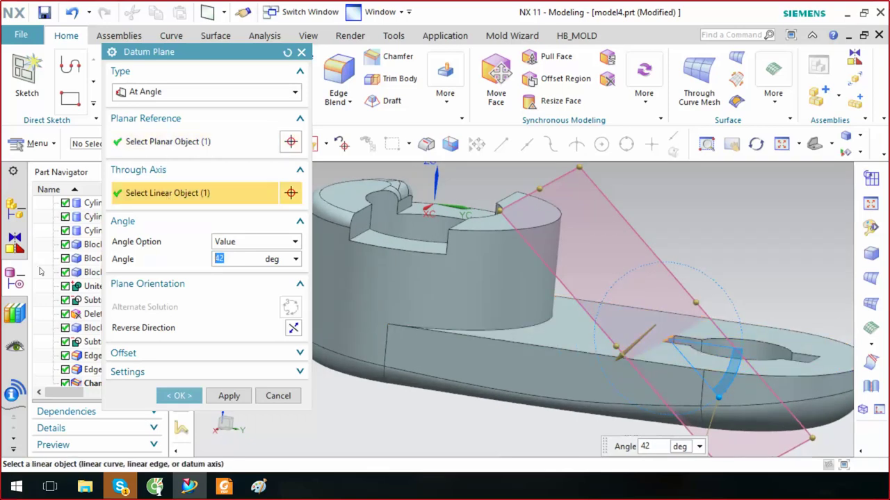
type("60")
key("F8")
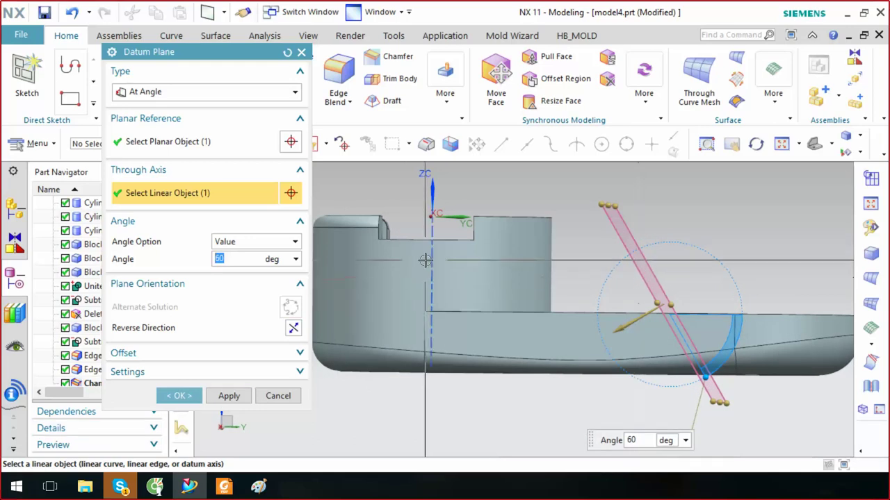
scroll(474, 266, "down", 3)
middle_click_drag(474, 265, 521, 272)
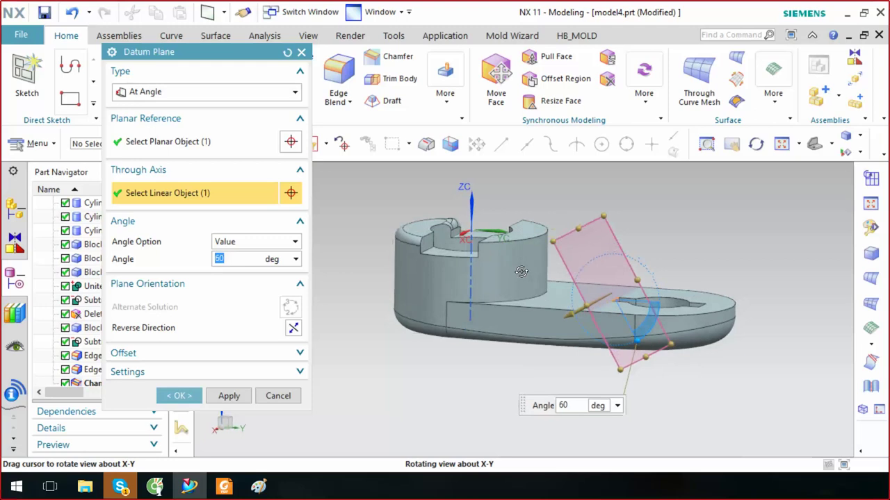
left_click(280, 353)
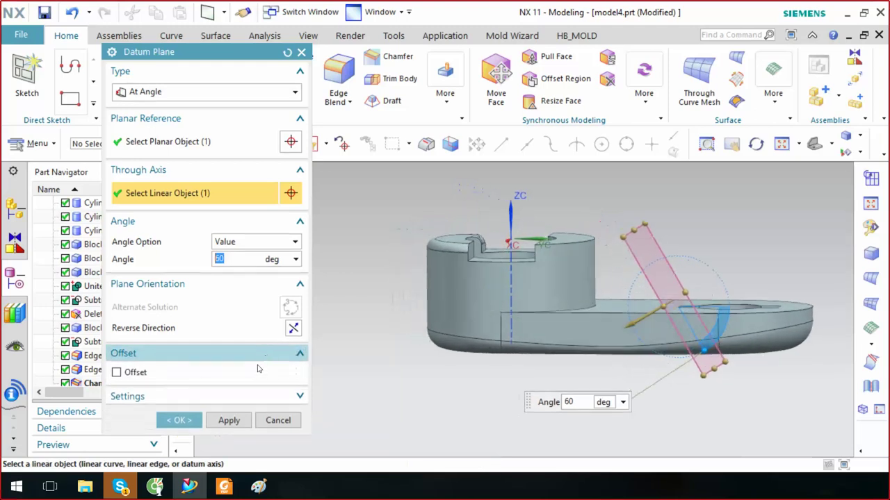
left_click(122, 376)
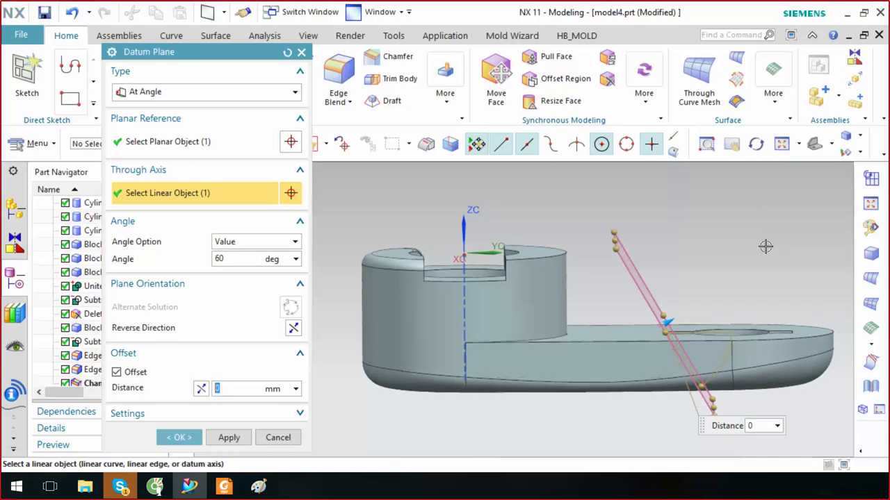
Offset the 60° plane 80 mm along its normal in trimetric view and create it
left_click_drag(665, 322, 736, 297)
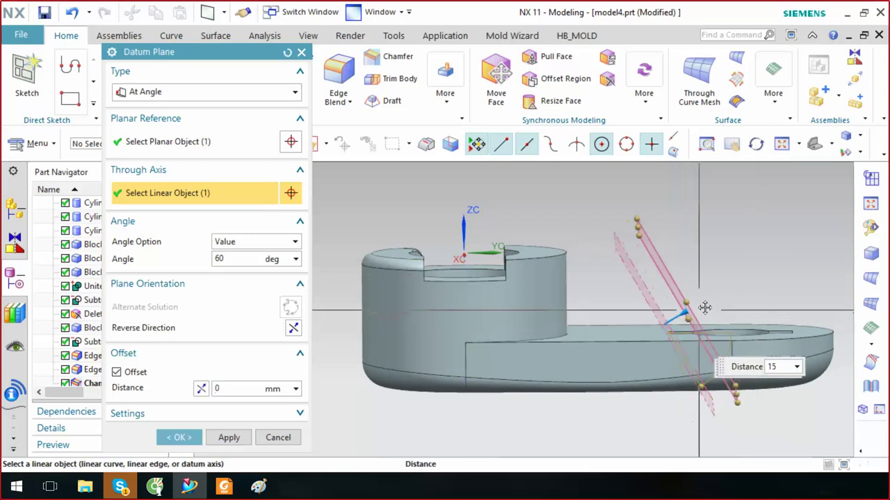
left_click_drag(735, 297, 805, 243)
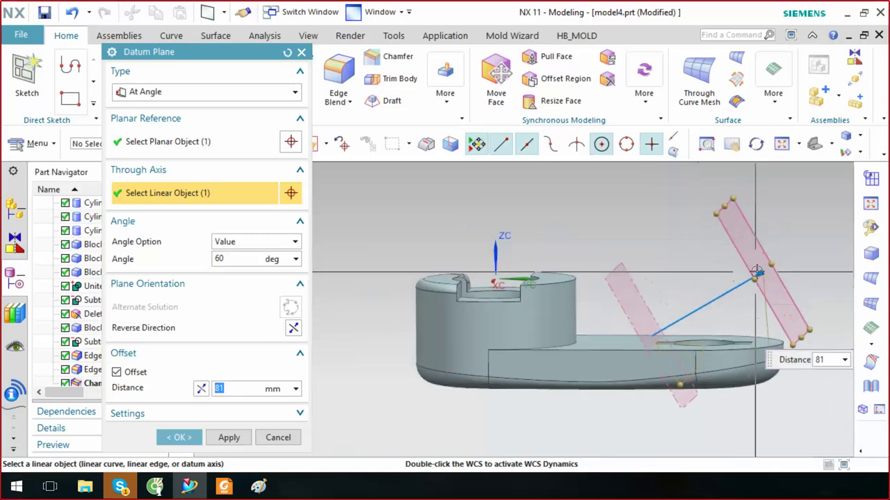
left_click_drag(758, 273, 711, 329)
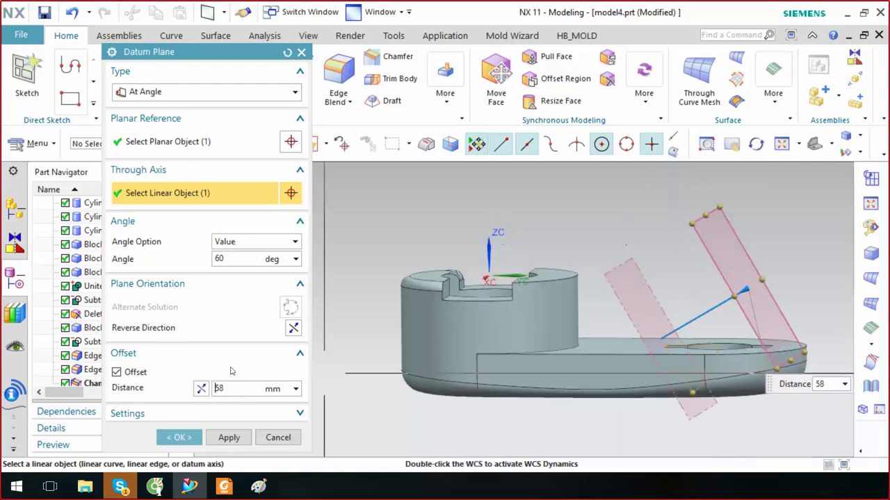
double_click(224, 259)
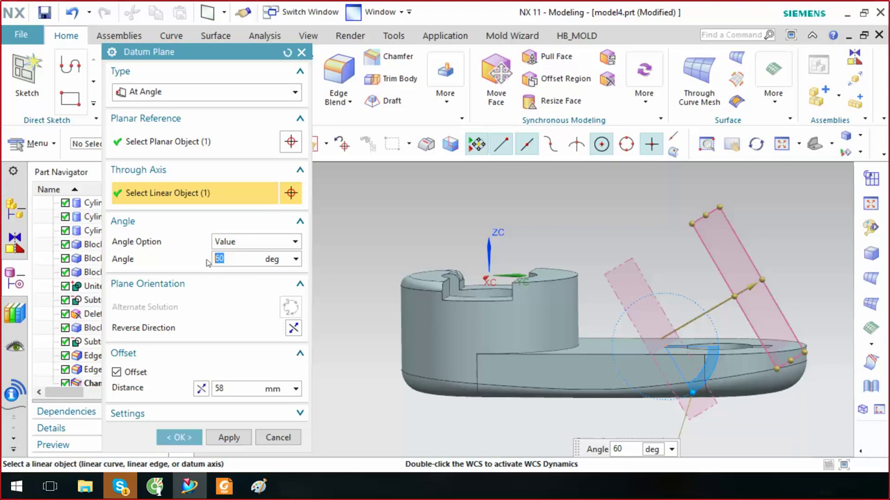
scroll(532, 285, "down", 2)
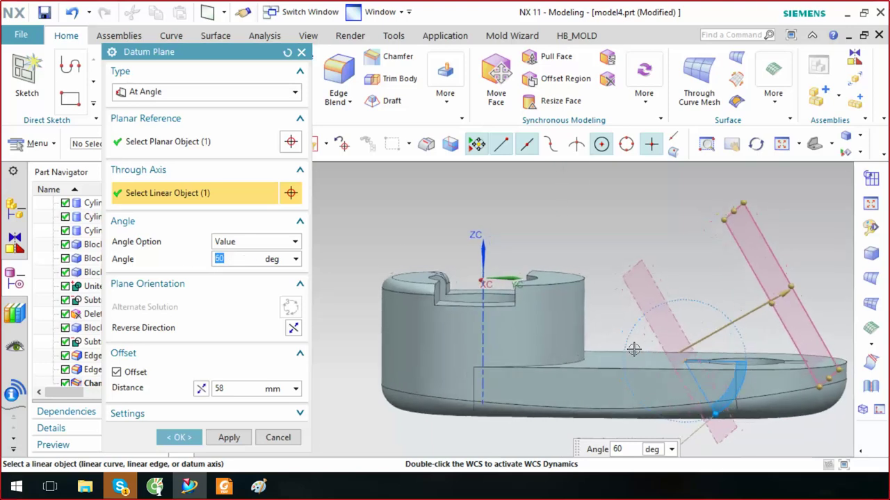
key("Home")
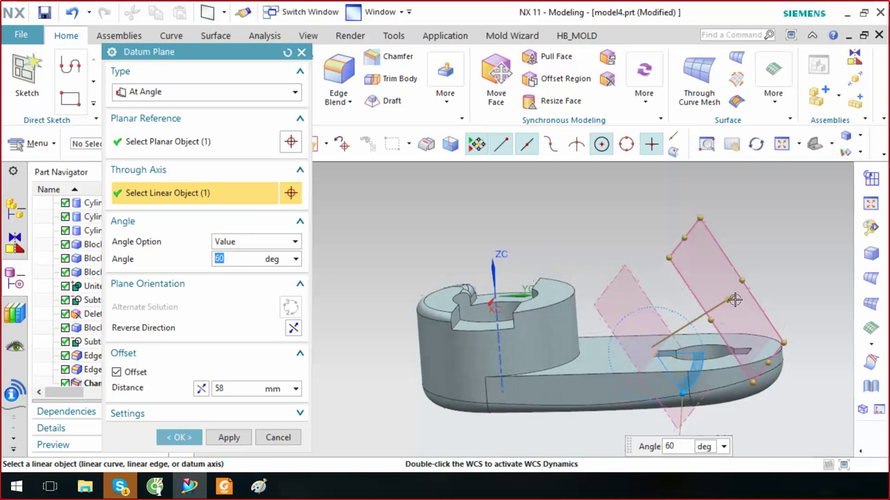
left_click_drag(736, 299, 756, 288)
middle_click_drag(756, 289, 633, 316)
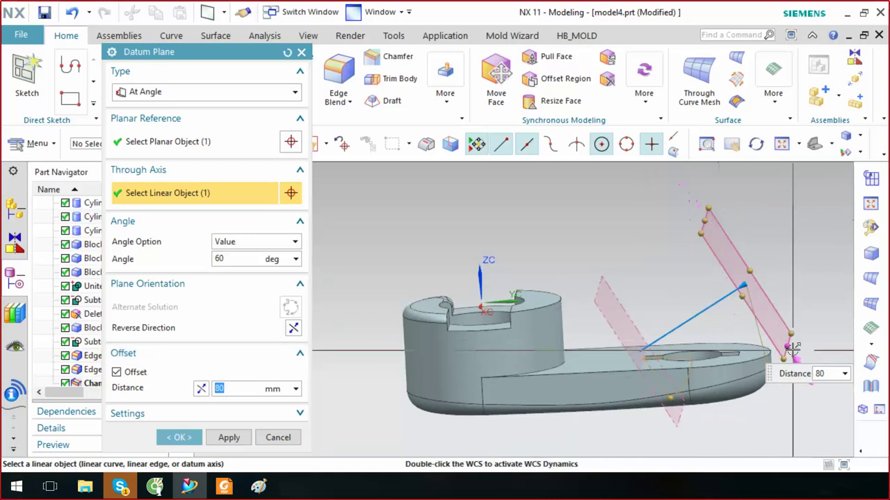
left_click(178, 437)
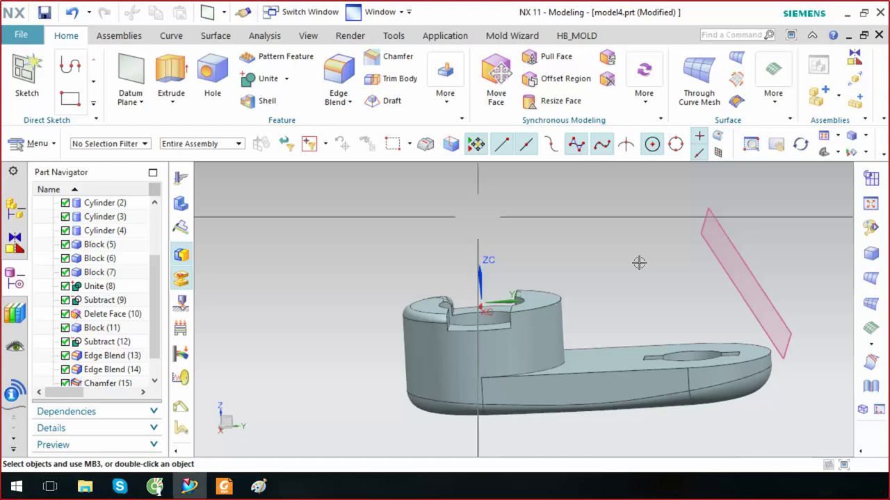
scroll(635, 272, "up", 1)
scroll(676, 266, "up", 2)
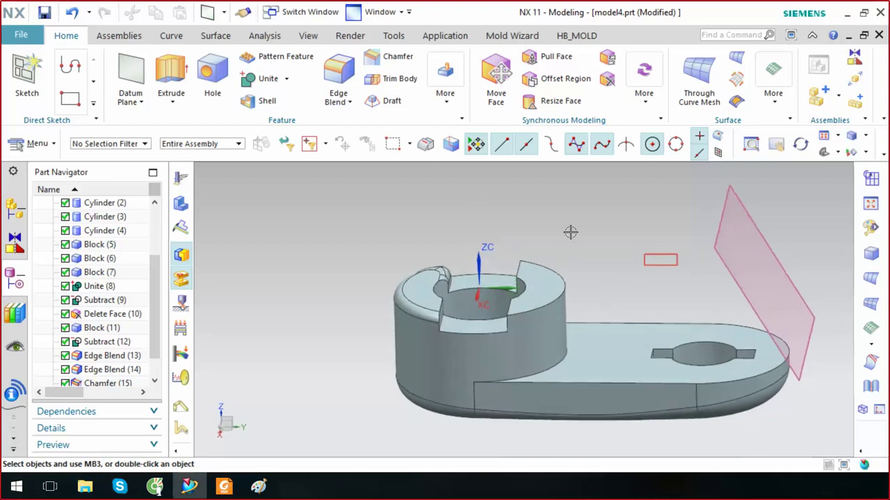
middle_click_drag(413, 187, 852, 351)
middle_click_drag(674, 251, 326, 163)
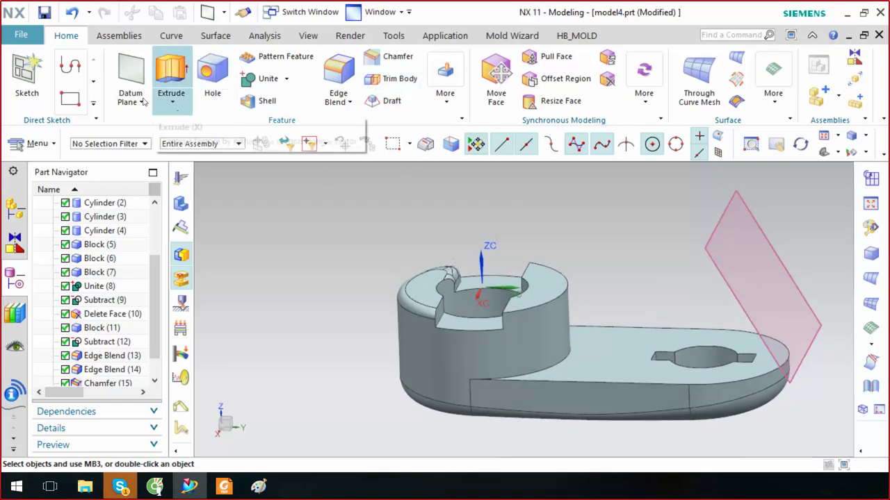
left_click(142, 103)
left_click(167, 126)
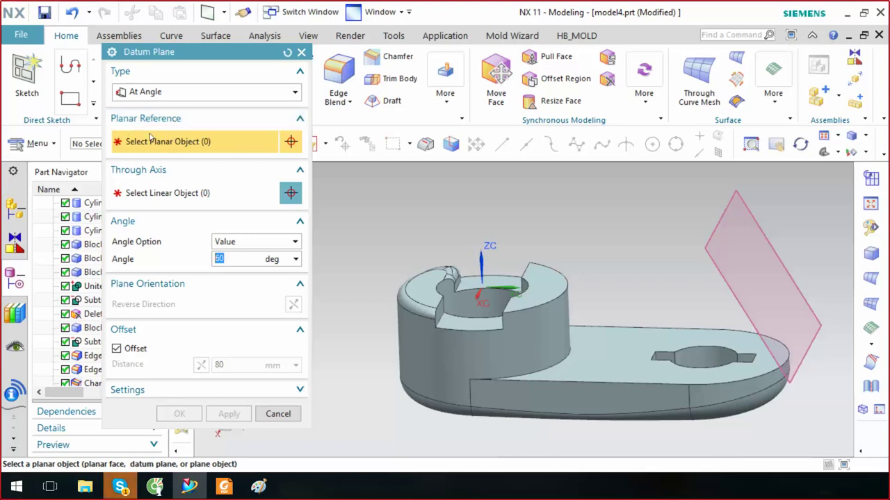
left_click(175, 97)
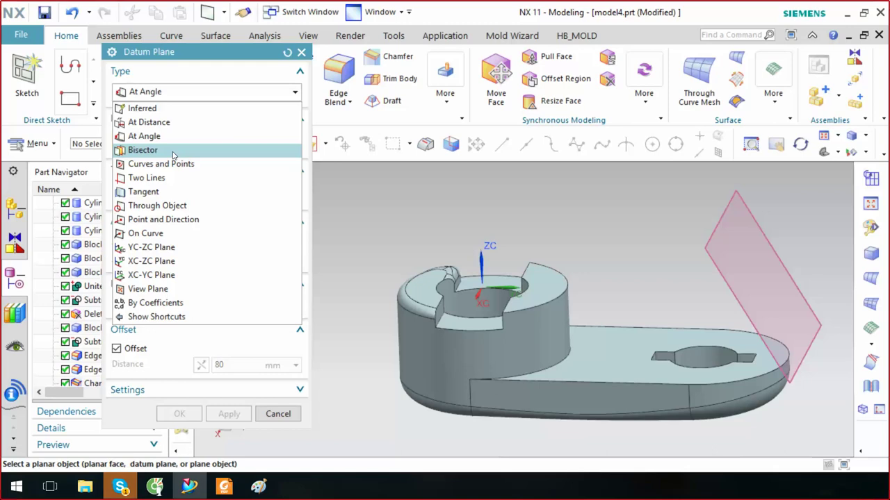
left_click(174, 151)
scroll(591, 417, "up", 1)
scroll(592, 417, "up", 2)
scroll(568, 411, "up", 2)
scroll(630, 427, "up", 2)
scroll(614, 423, "up", 1)
scroll(675, 376, "up", 2)
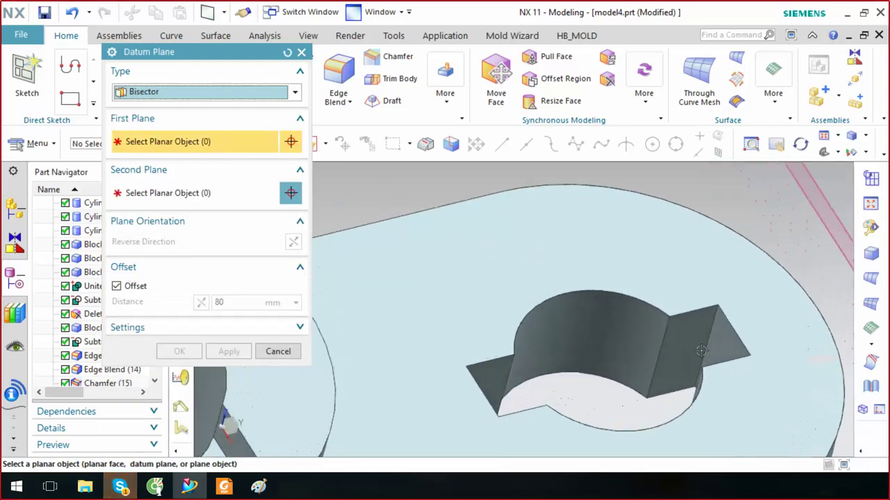
middle_click_drag(724, 345, 672, 476)
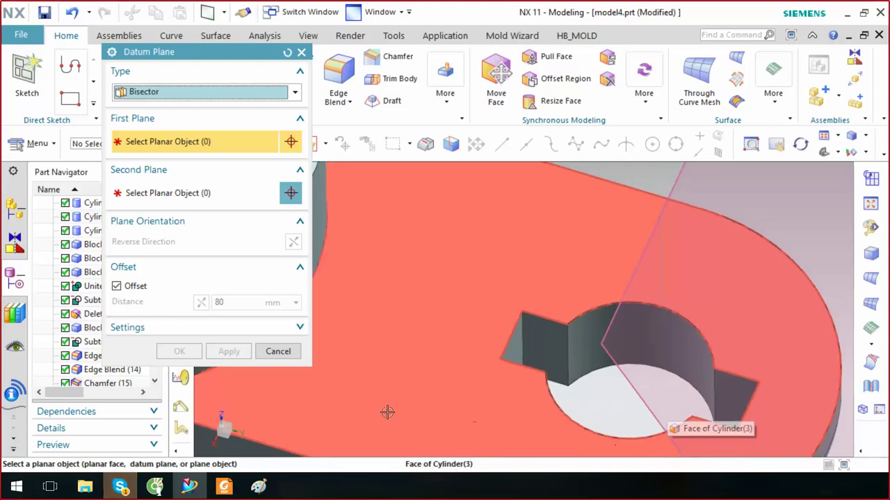
left_click(278, 351)
mouse_move(490, 322)
middle_mouse_down()
mouse_move(487, 331)
mouse_move(675, 270)
middle_mouse_up()
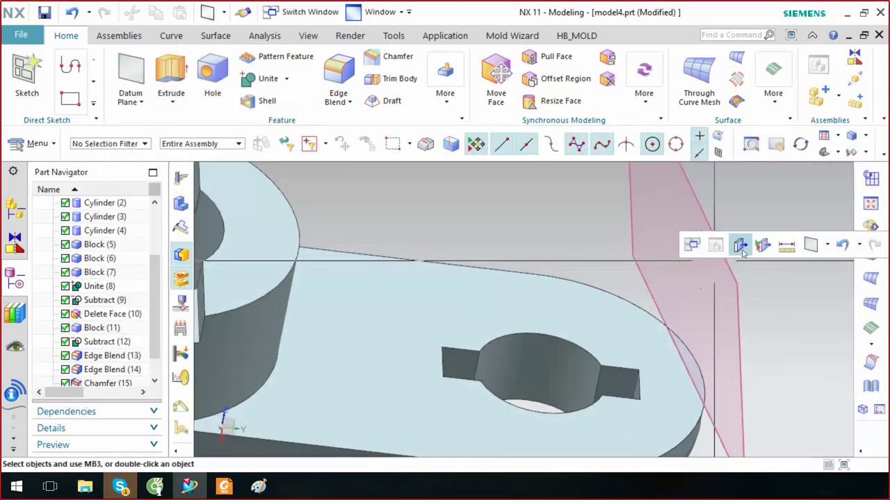
Hide the angled datum plane
left_click(665, 230)
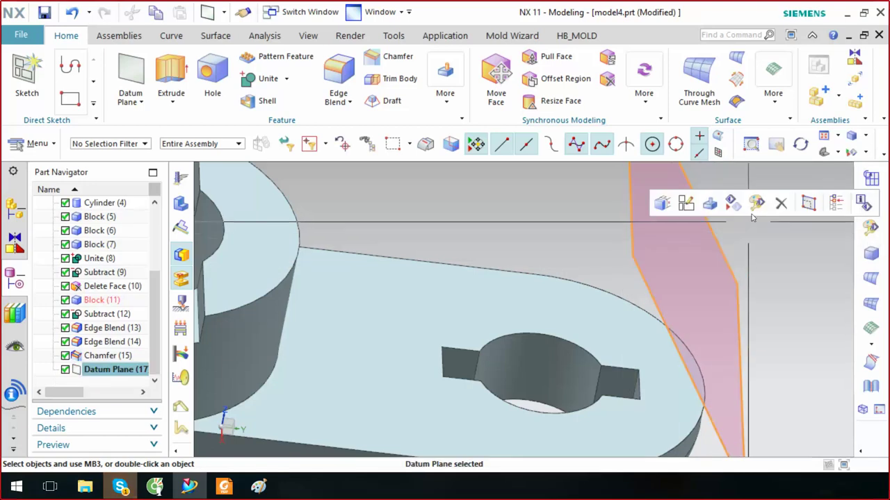
left_click(732, 202)
mouse_move(733, 202)
middle_mouse_down()
mouse_move(577, 342)
mouse_move(631, 294)
middle_mouse_up()
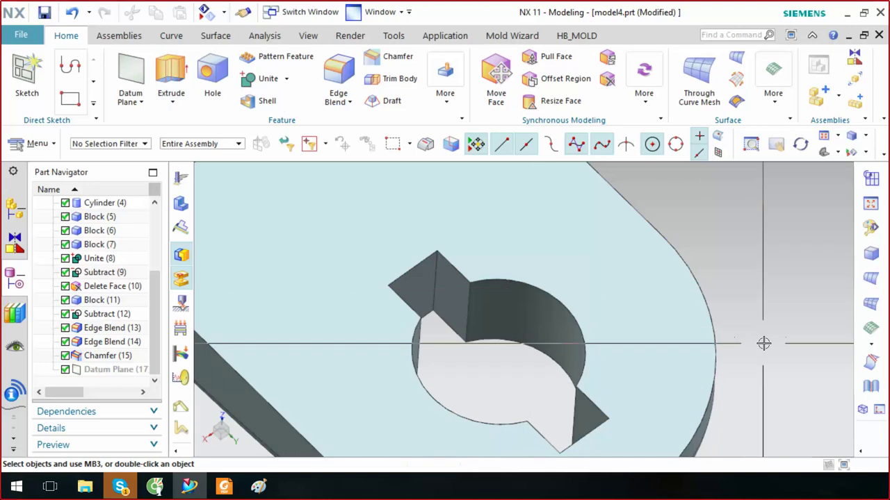
Measure the projected distance between the keyed hole's opposite slot faces: 60 mm
left_click(217, 36)
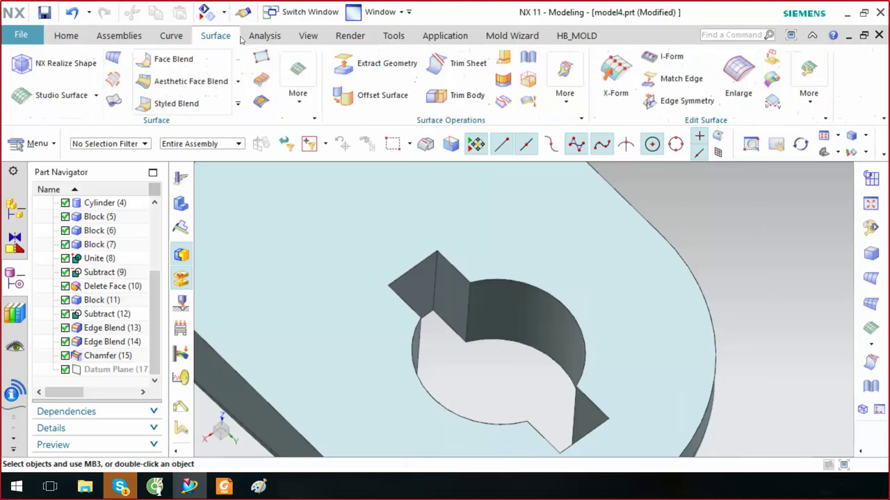
left_click(251, 38)
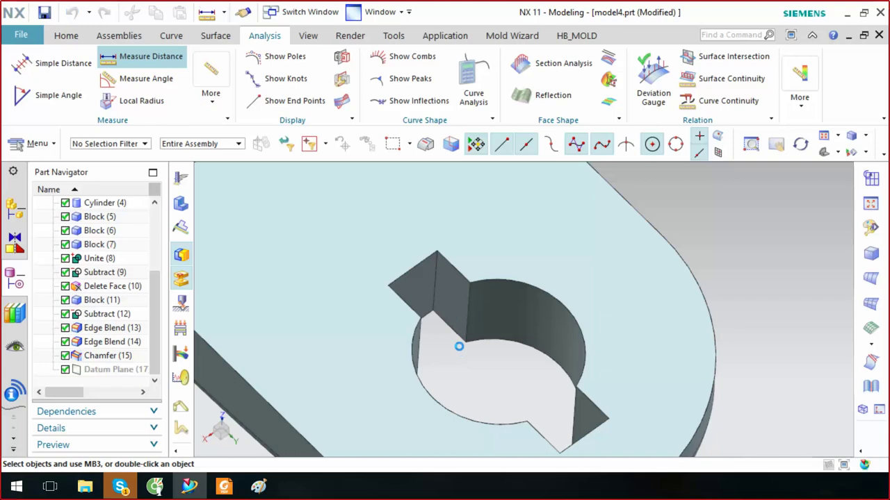
left_click(422, 295)
mouse_move(491, 383)
middle_mouse_down()
mouse_move(510, 391)
mouse_move(361, 248)
middle_mouse_up()
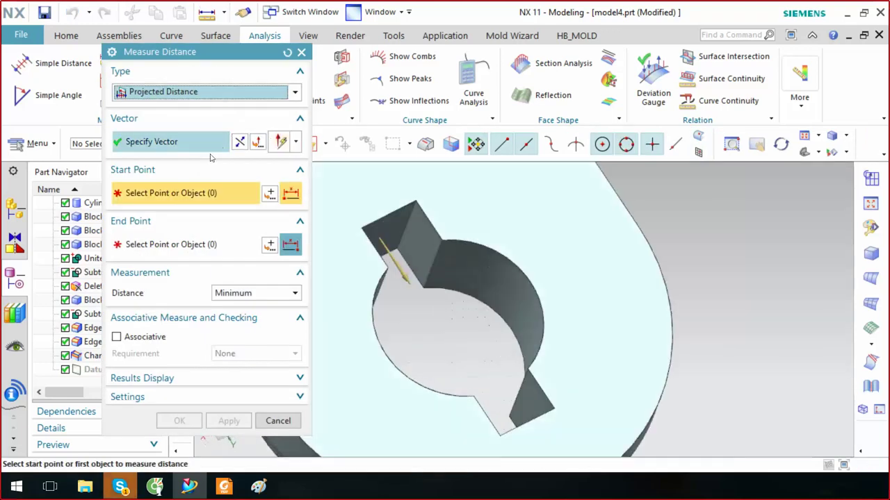
left_click(456, 313)
mouse_move(536, 417)
middle_mouse_down()
mouse_move(646, 465)
mouse_move(473, 278)
mouse_move(517, 289)
mouse_move(528, 336)
middle_mouse_up()
left_click(495, 270)
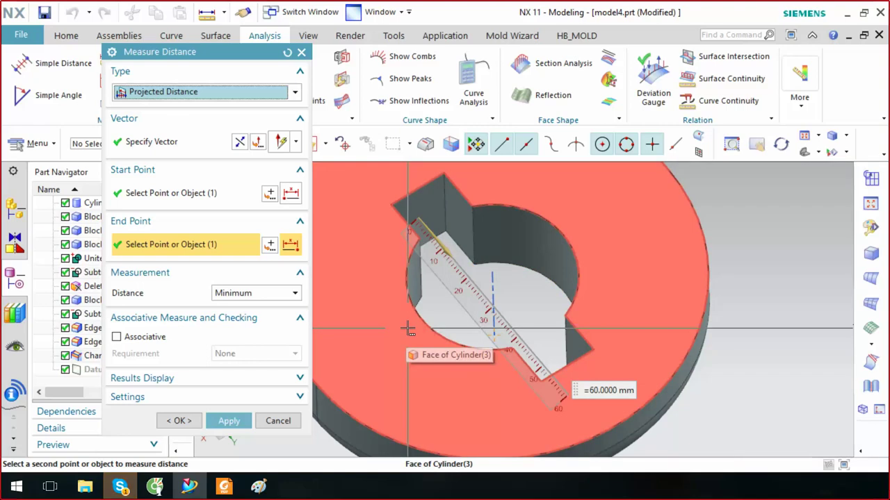
left_click(259, 417)
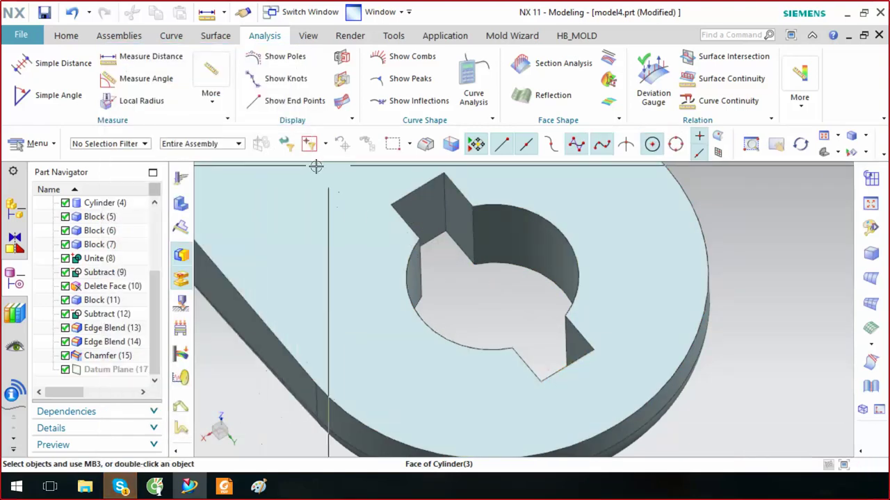
middle_click_drag(335, 166, 278, 132)
left_click(97, 39)
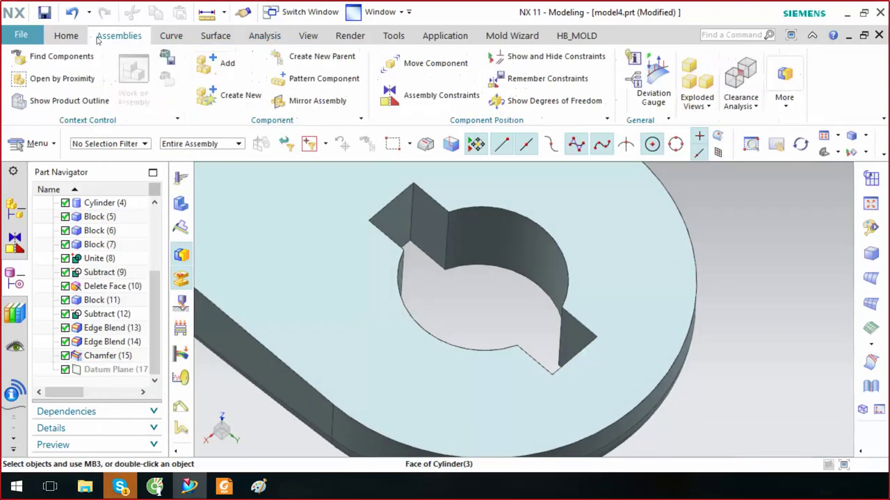
Start a Bisector datum plane between the two opposite slot faces of the keyed hole
left_click(202, 36)
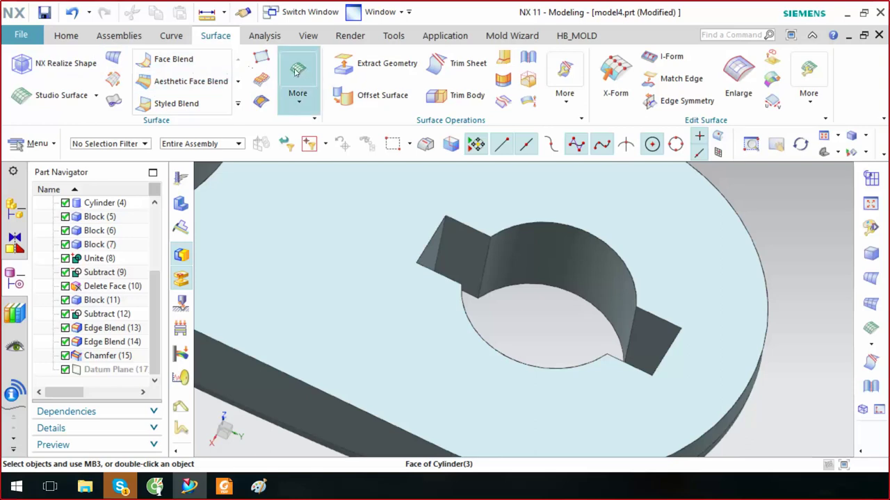
left_click(67, 35)
left_click(131, 73)
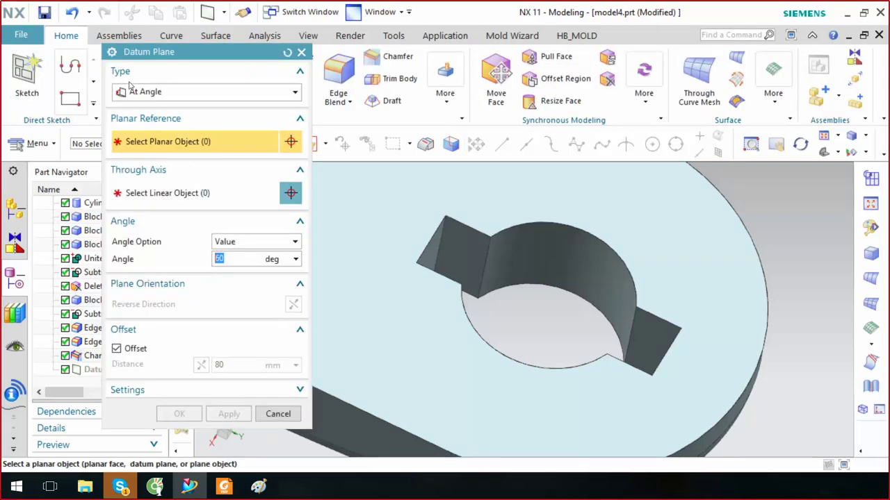
left_click(295, 92)
left_click(146, 151)
mouse_move(404, 247)
middle_mouse_down()
mouse_move(542, 257)
mouse_move(657, 357)
mouse_move(563, 258)
mouse_move(606, 278)
mouse_move(580, 313)
mouse_move(248, 278)
middle_mouse_up()
left_click(542, 257)
left_click(563, 258)
Turn off the bisector plane's 80 mm offset, then switch the type to Curves and Points
left_click(139, 287)
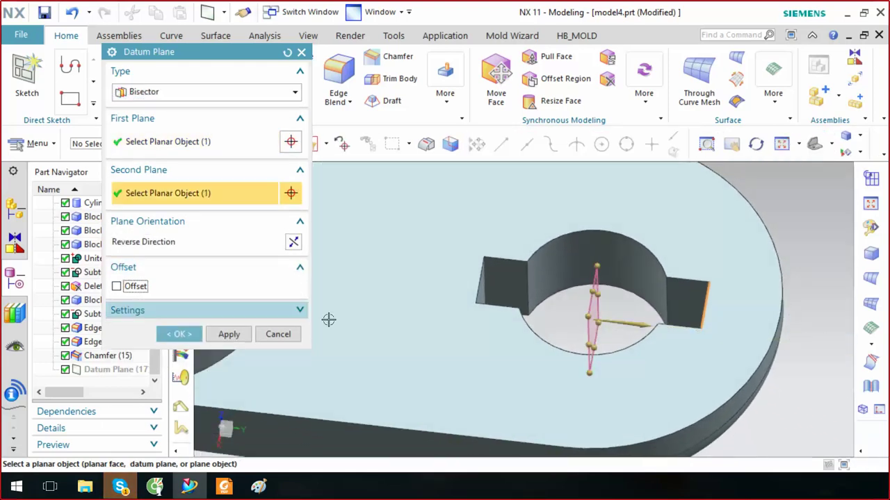
middle_click_drag(566, 334, 607, 289)
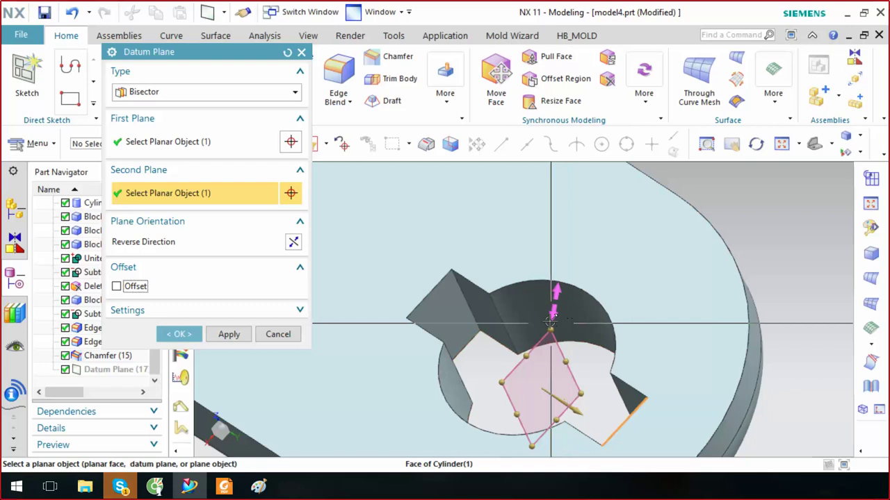
mouse_move(669, 369)
middle_mouse_down()
mouse_move(658, 378)
mouse_move(626, 348)
middle_mouse_up()
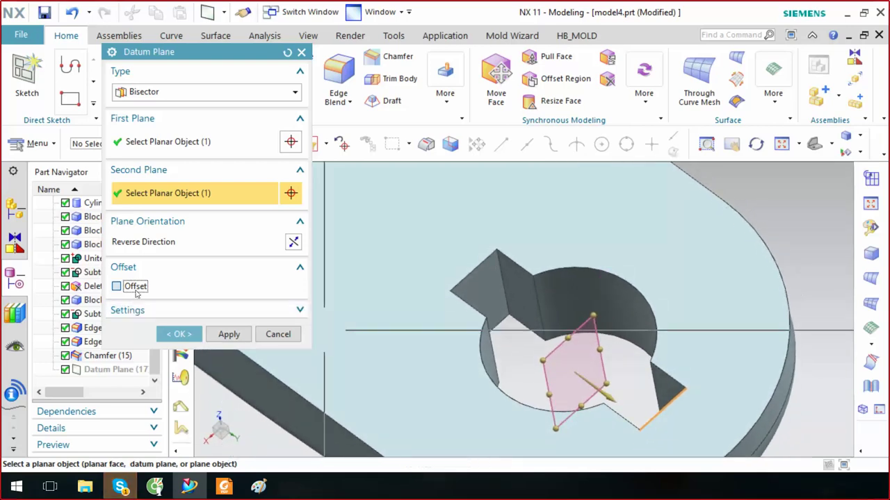
left_click(136, 287)
left_click(136, 287)
scroll(383, 295, "up", 3)
middle_click_drag(379, 294, 383, 294)
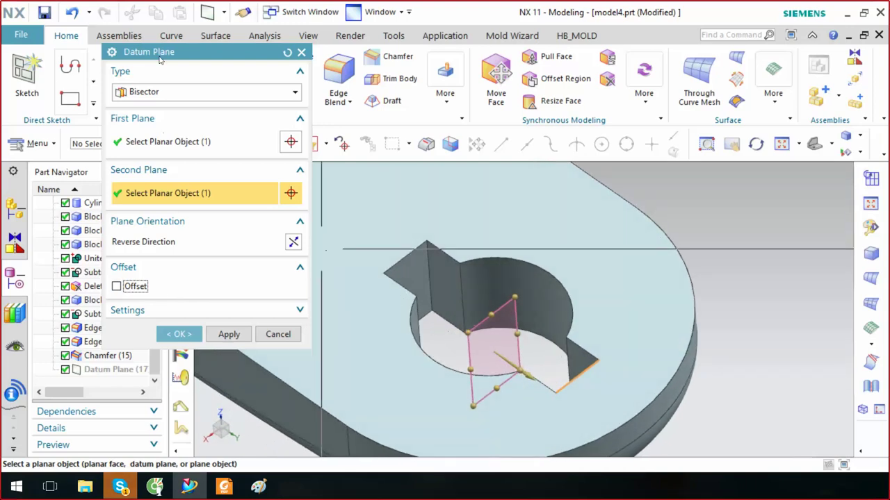
left_click(179, 95)
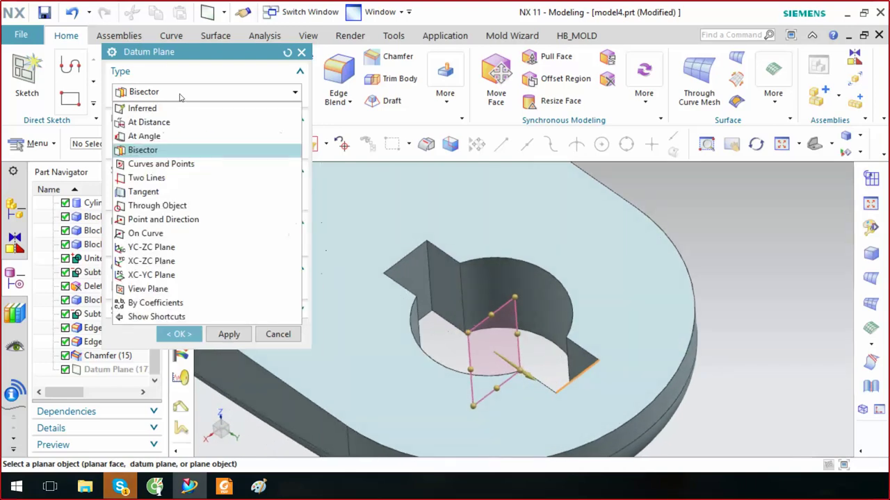
left_click(170, 170)
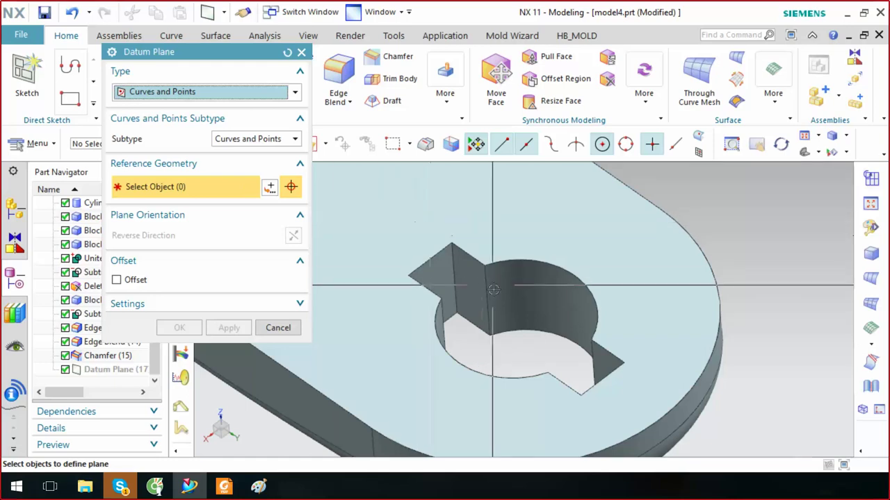
Preview a Curves and Points plane through two slot edges, then change the type to Two Lines
key("Home")
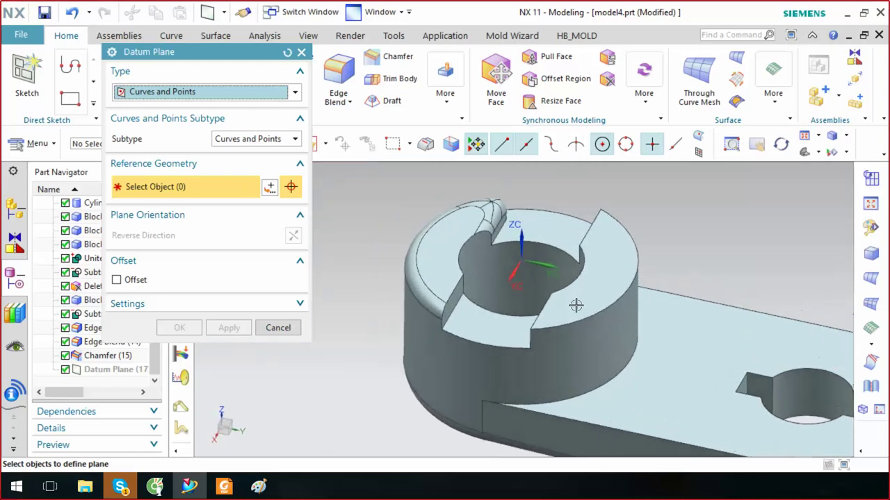
middle_click_drag(577, 306, 584, 384)
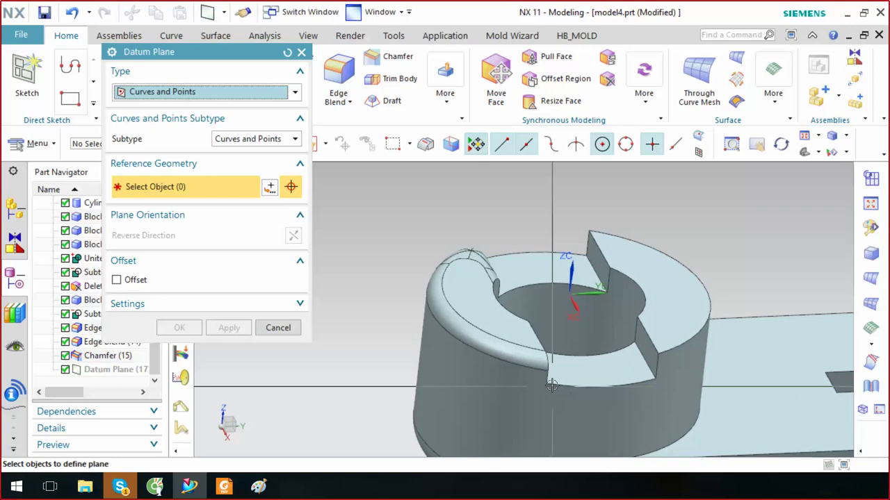
left_click(553, 388)
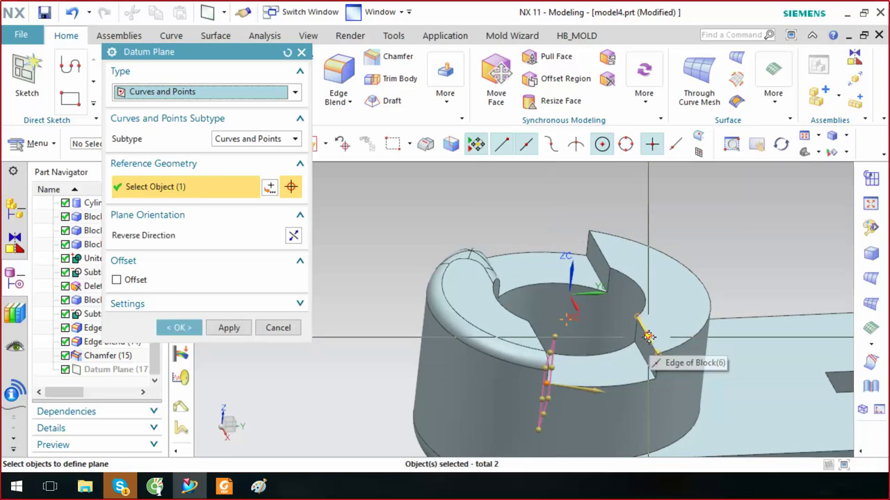
left_click(654, 347)
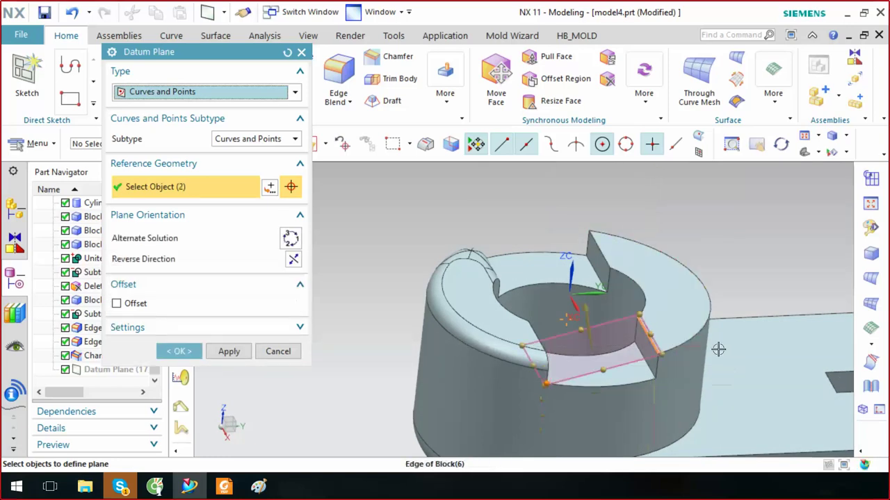
mouse_move(719, 350)
middle_mouse_down()
mouse_move(646, 296)
mouse_move(486, 350)
middle_mouse_up()
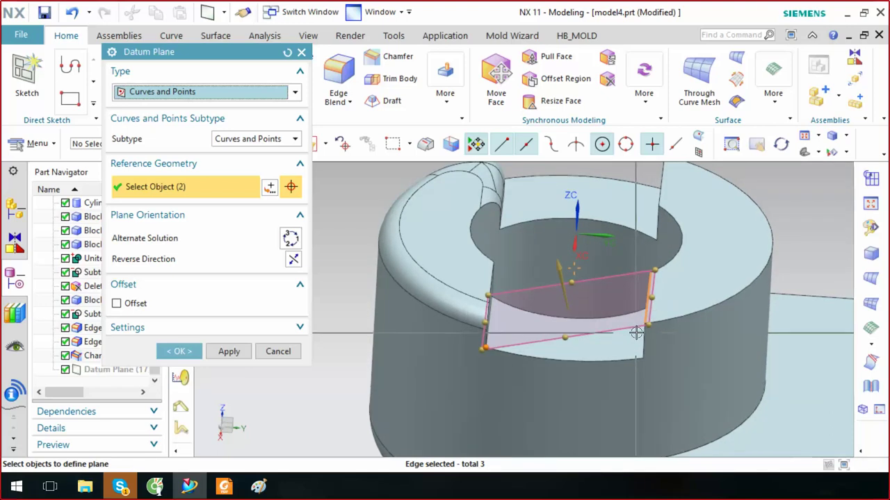
mouse_move(636, 334)
middle_mouse_down()
mouse_move(353, 265)
mouse_move(225, 104)
middle_mouse_up()
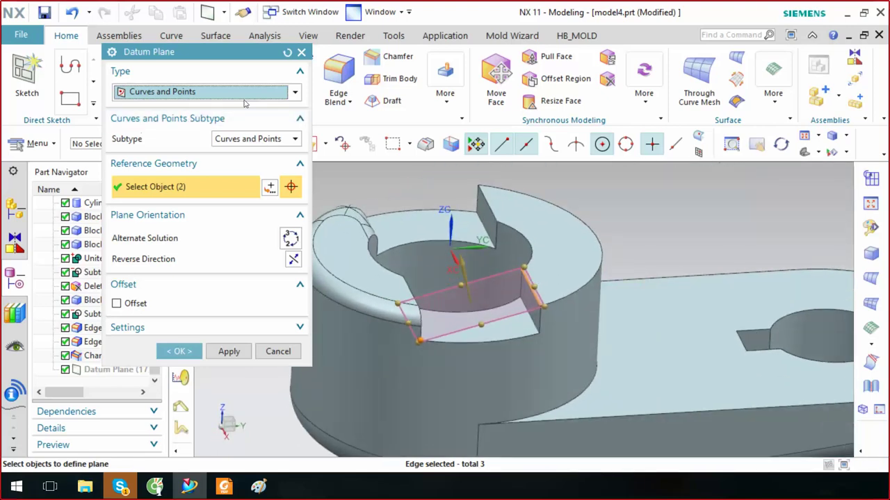
left_click(235, 91)
left_click(168, 177)
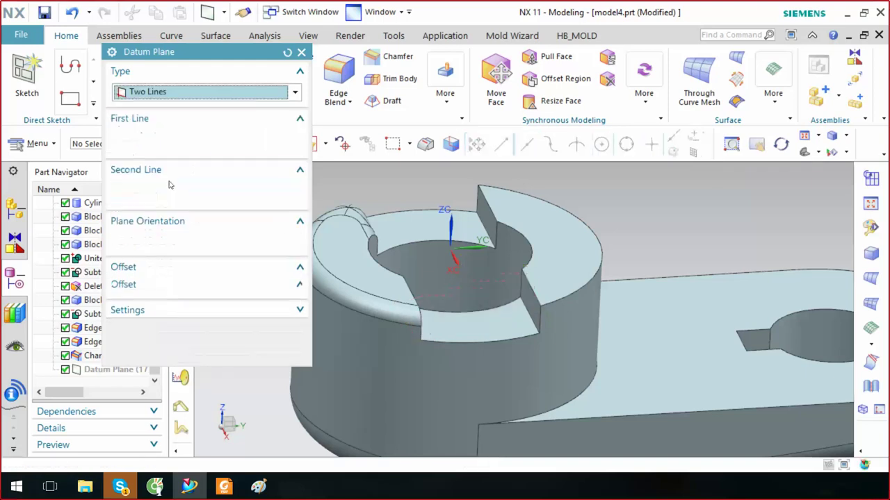
Orbit to view the whole lever bracket, then bring up the Paint chamfer sketch
middle_click_drag(529, 312, 617, 344)
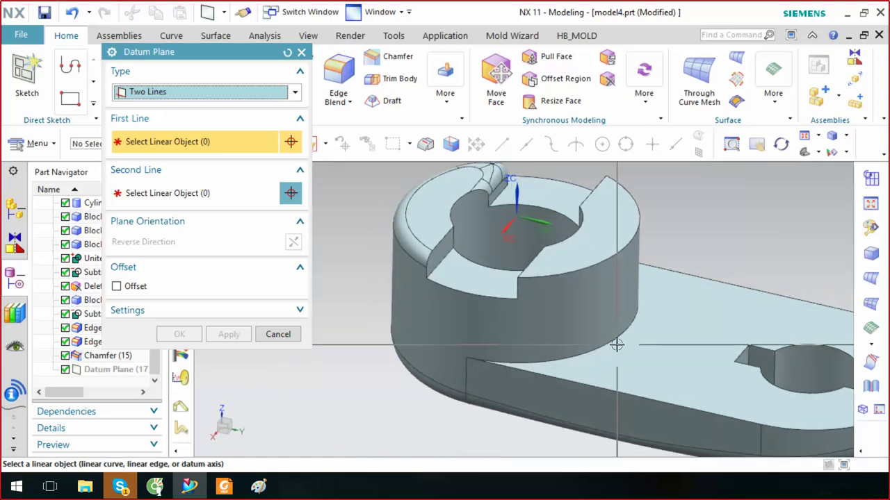
middle_click_drag(615, 345, 615, 345)
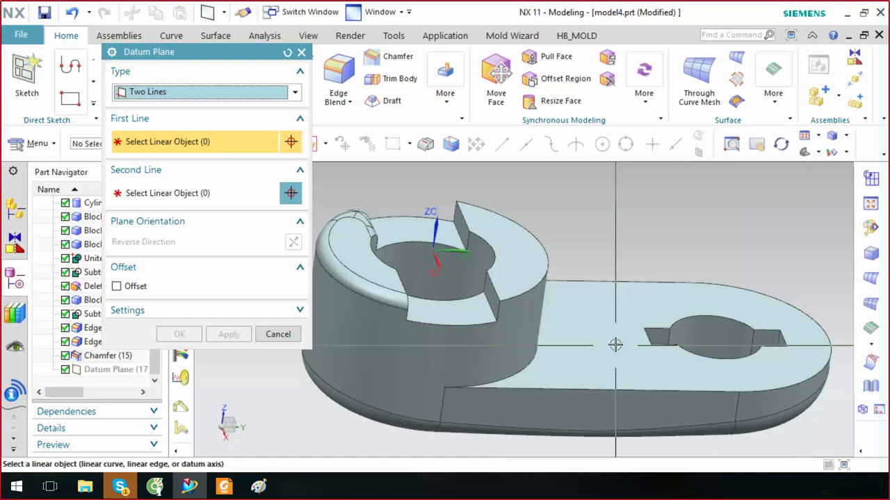
left_click(255, 487)
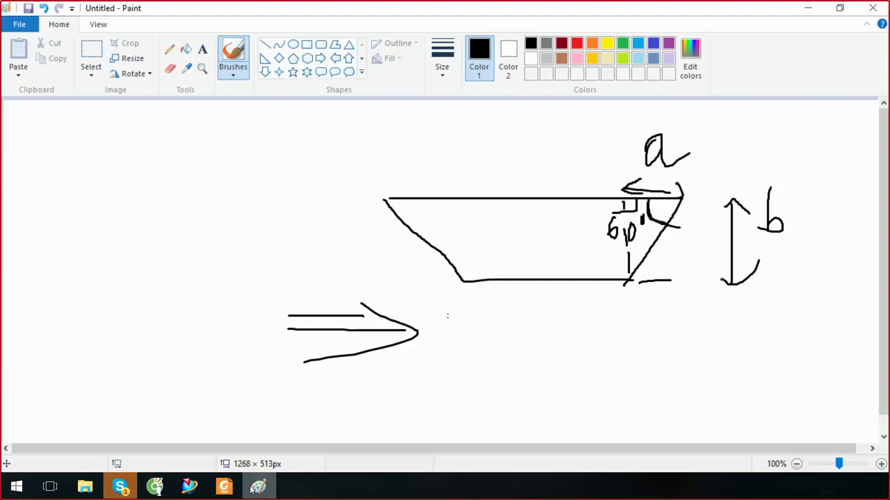
Minimize the Paint chamfer sketch and return to the NX model
left_click(251, 488)
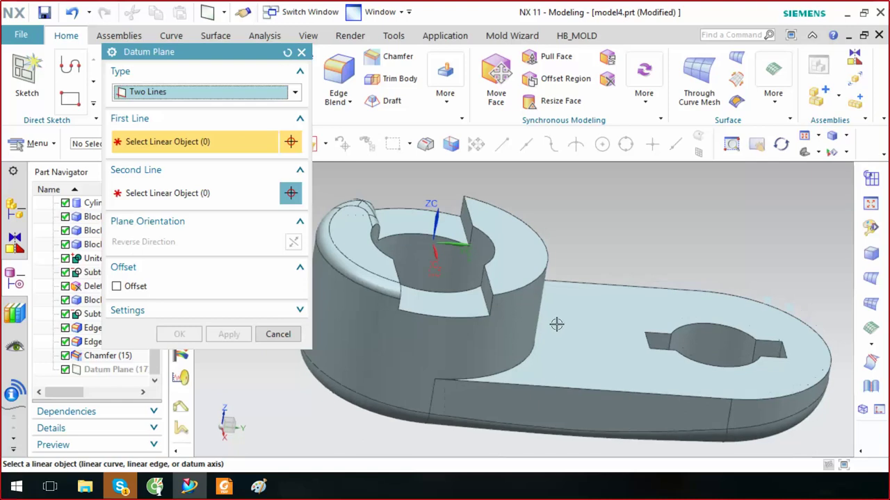
Pick the boss axis as first line and try the slot floor edge as second line
middle_click_drag(556, 323, 561, 282)
scroll(561, 282, "up", 5)
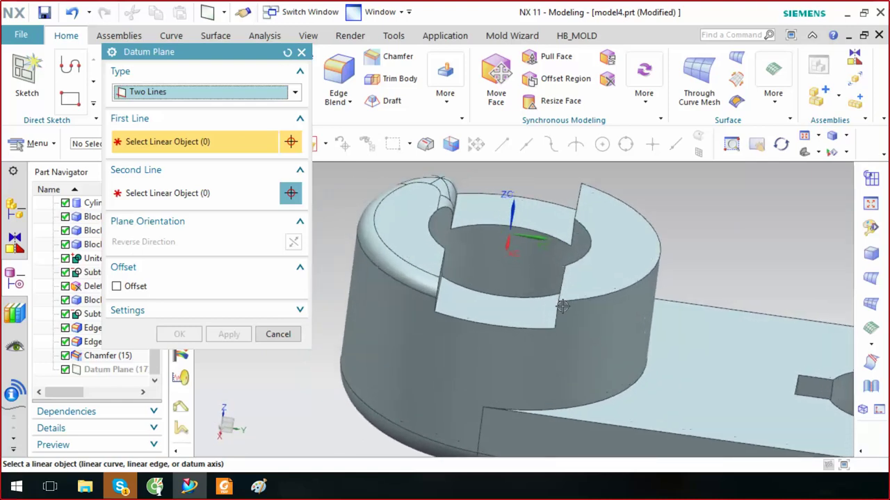
scroll(564, 299, "up", 3)
middle_click_drag(582, 319, 622, 325)
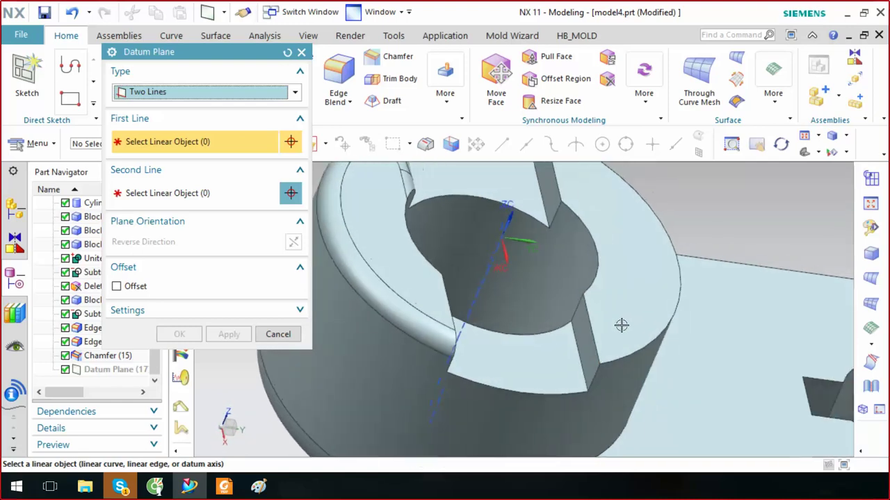
left_click(595, 322)
scroll(576, 327, "down", 5)
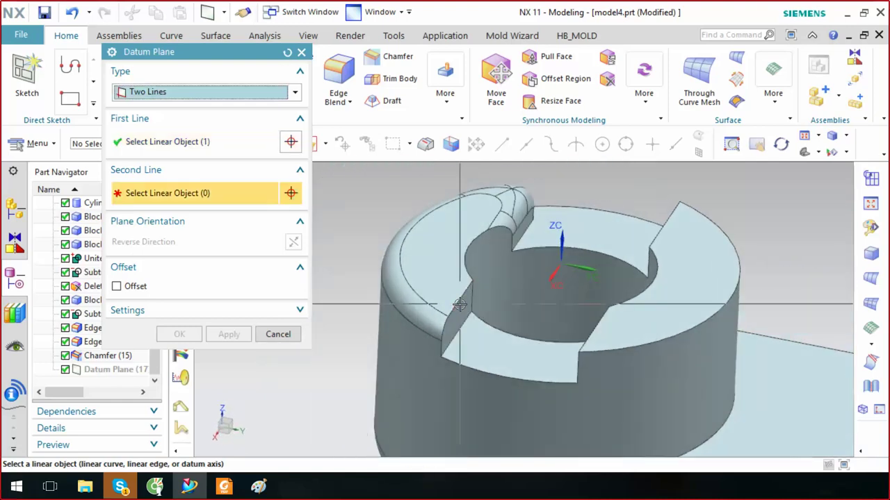
left_click(459, 305)
middle_click_drag(460, 306, 611, 308)
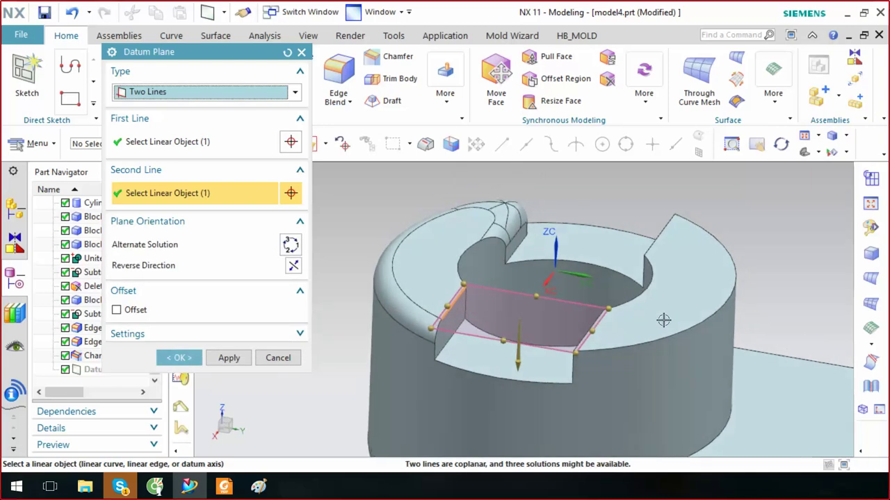
middle_click_drag(503, 334, 535, 320)
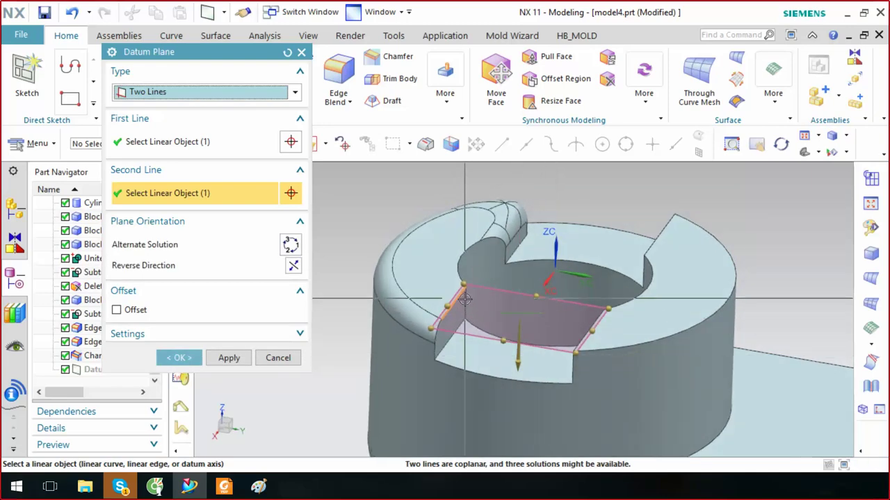
left_click(548, 314, "shift")
scroll(589, 327, "down", 3)
Try the edge beside the arm's slotted hole as second line, then clear it
middle_click_drag(589, 328, 517, 287)
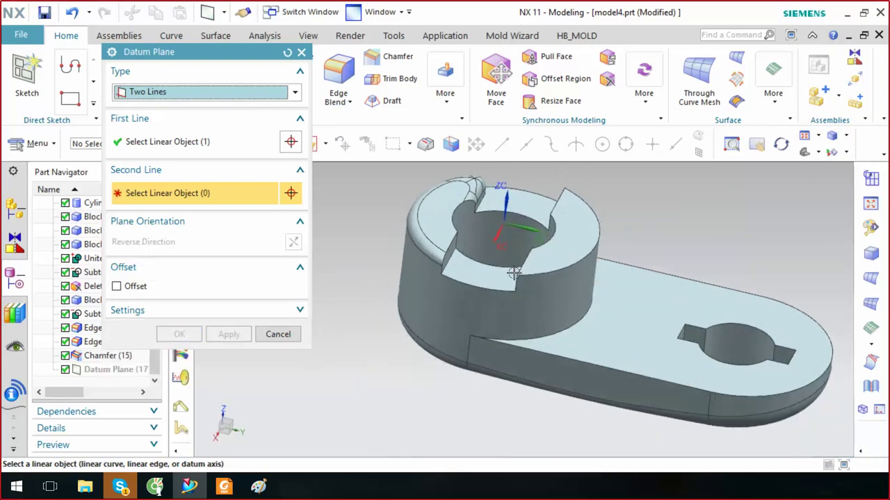
scroll(517, 287, "up", 2)
scroll(517, 290, "up", 2)
scroll(584, 324, "up", 2)
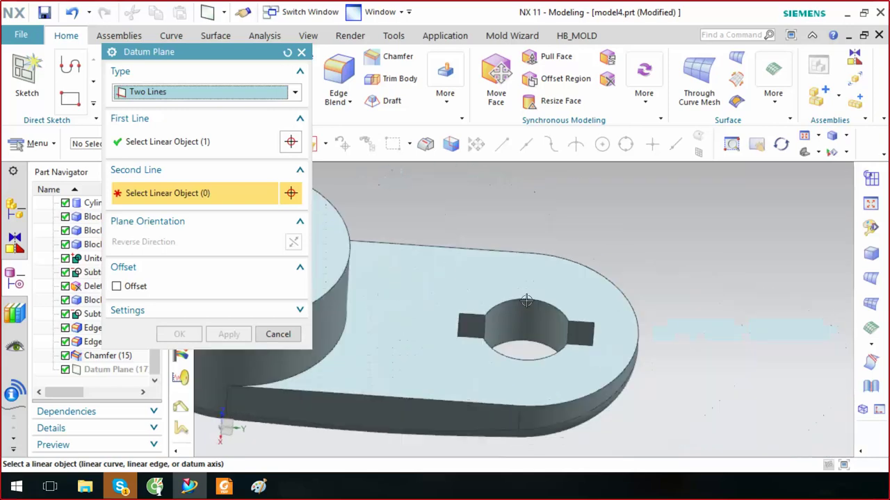
scroll(556, 327, "up", 2)
scroll(649, 351, "up", 1)
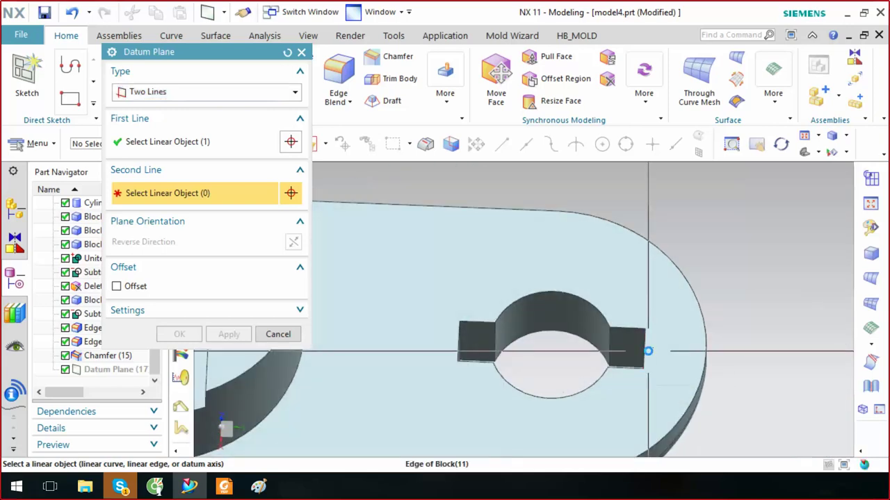
left_click(647, 349)
mouse_move(647, 350)
middle_mouse_down()
mouse_move(658, 367)
mouse_move(590, 336)
mouse_move(660, 338)
mouse_move(644, 336)
middle_mouse_up()
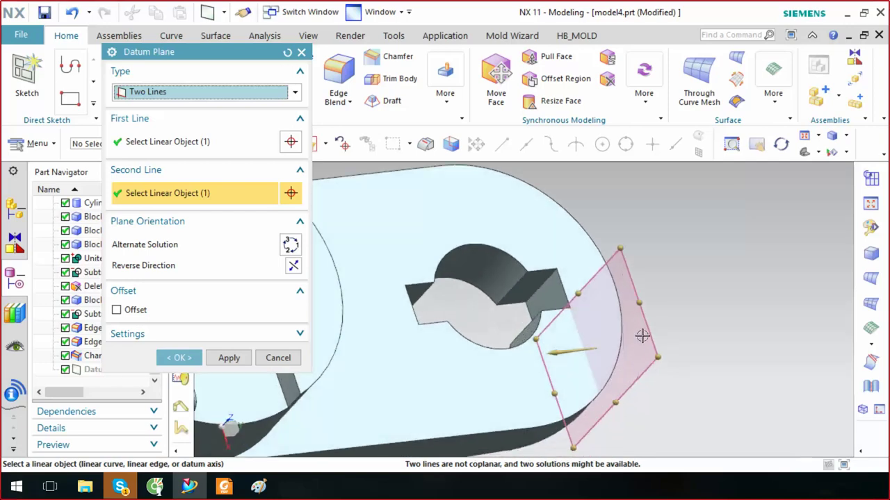
scroll(629, 330, "up", 2)
scroll(619, 317, "up", 2)
scroll(608, 302, "up", 2)
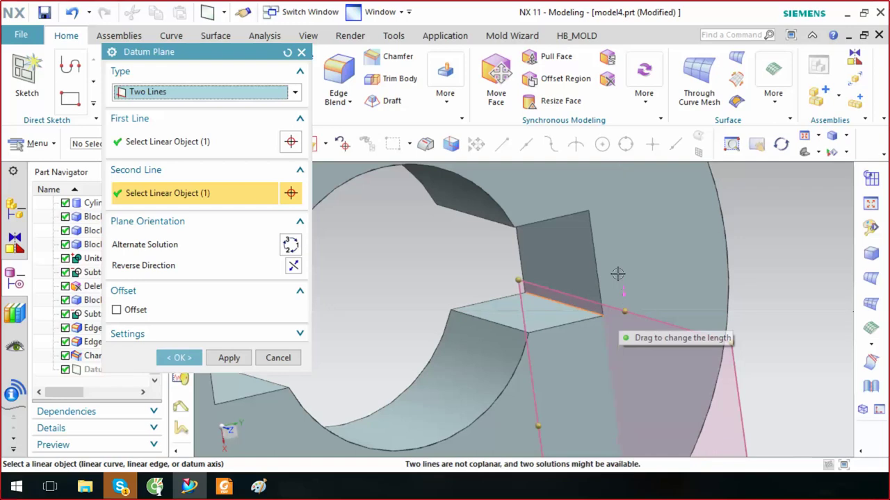
scroll(619, 306, "down", 3)
scroll(622, 306, "down", 2)
scroll(629, 305, "down", 1)
scroll(636, 306, "down", 1)
scroll(636, 307, "up", 2)
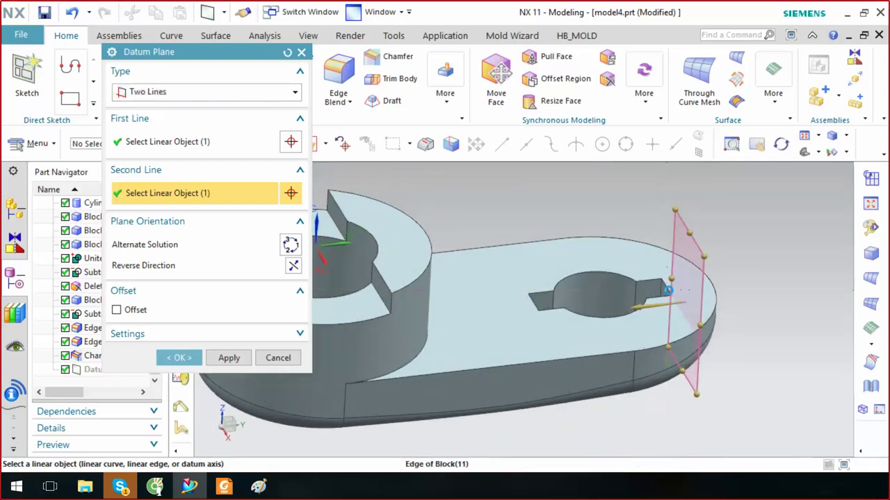
left_click(726, 300, "shift")
Use the plate's long bottom edge as second line and flip to the alternate solution
middle_click_drag(582, 327, 453, 297)
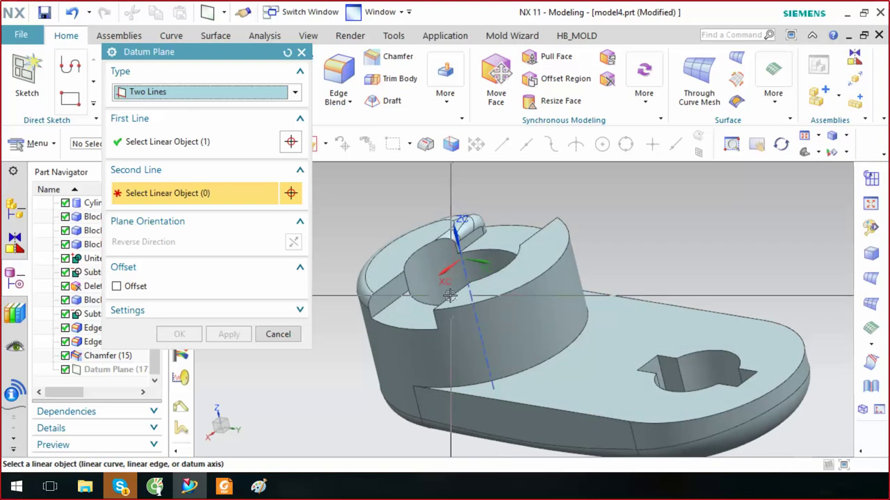
scroll(452, 297, "up", 2)
left_click(209, 141)
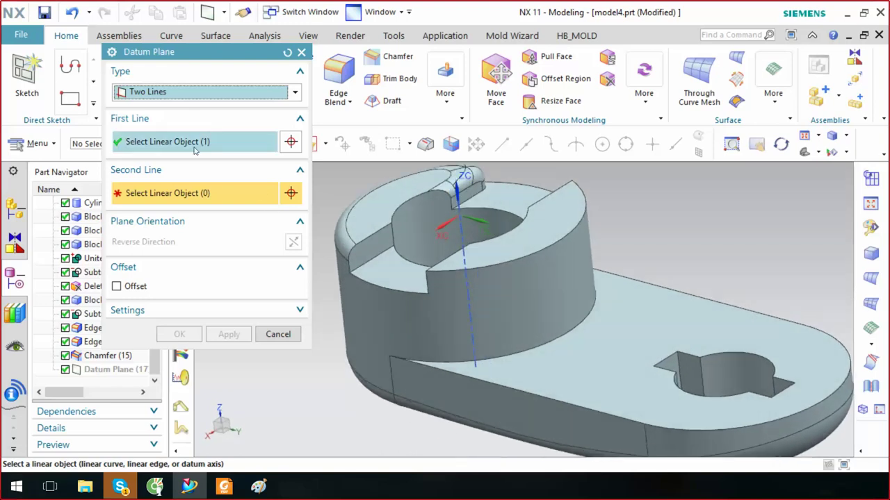
scroll(448, 227, "up", 3)
middle_click_drag(448, 226, 377, 347)
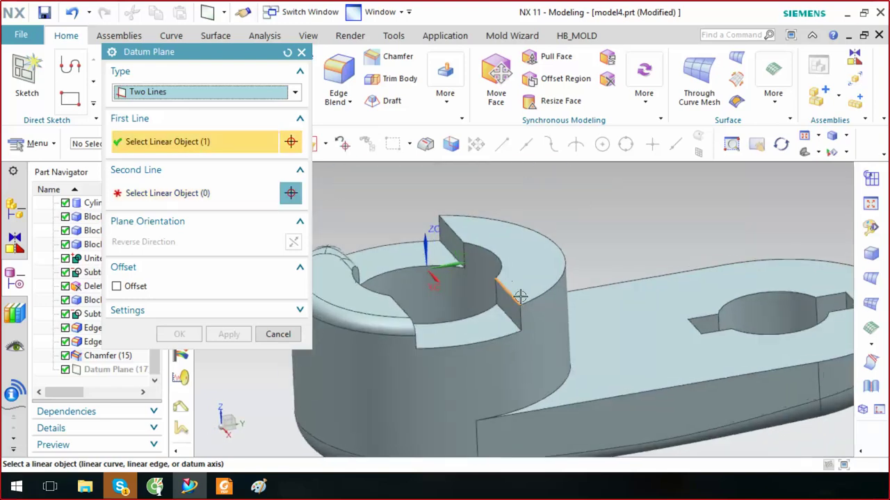
middle_click(377, 348)
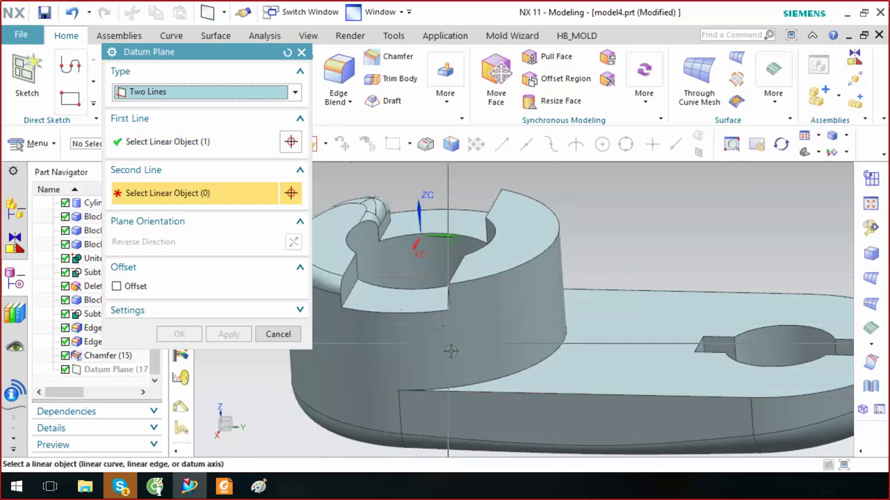
left_click(472, 393)
middle_click_drag(472, 393, 570, 324)
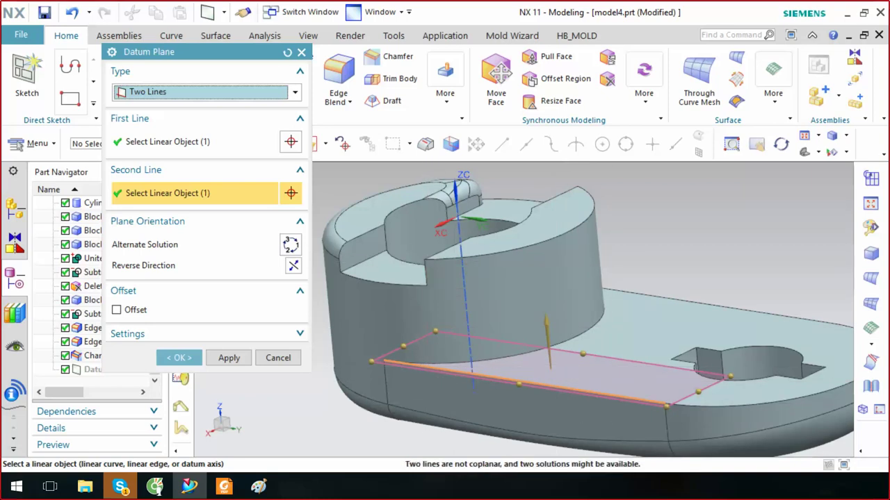
left_click(290, 245)
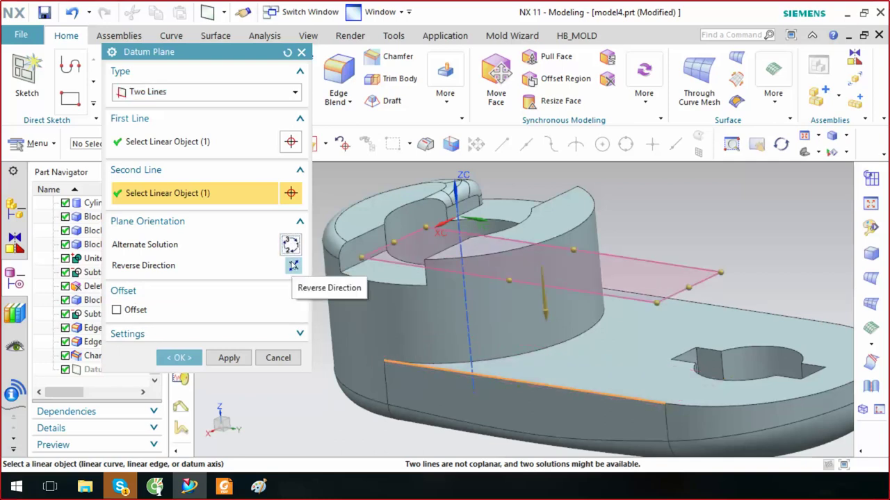
Review the flipped plane from a lower angle, then change the plane type to Tangent
mouse_move(556, 344)
middle_mouse_down()
mouse_move(621, 332)
mouse_move(462, 277)
middle_mouse_up()
mouse_move(605, 304)
middle_mouse_down()
mouse_move(582, 367)
mouse_move(511, 258)
middle_mouse_up()
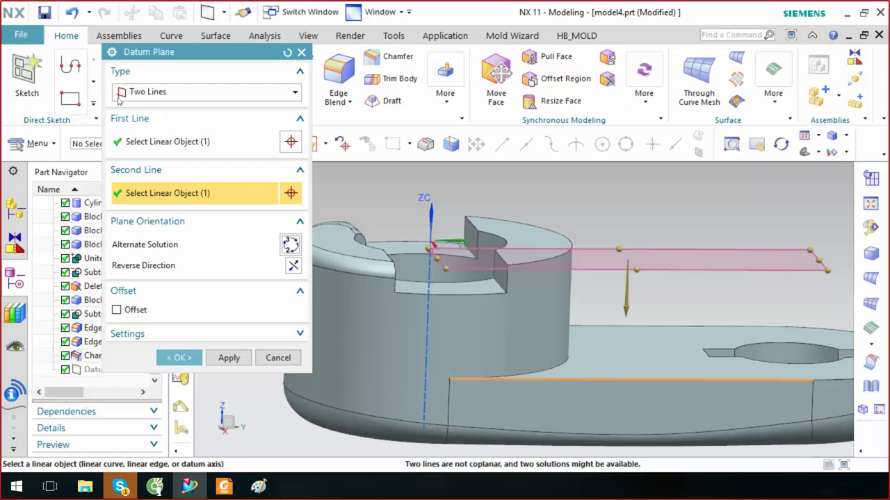
left_click(122, 98)
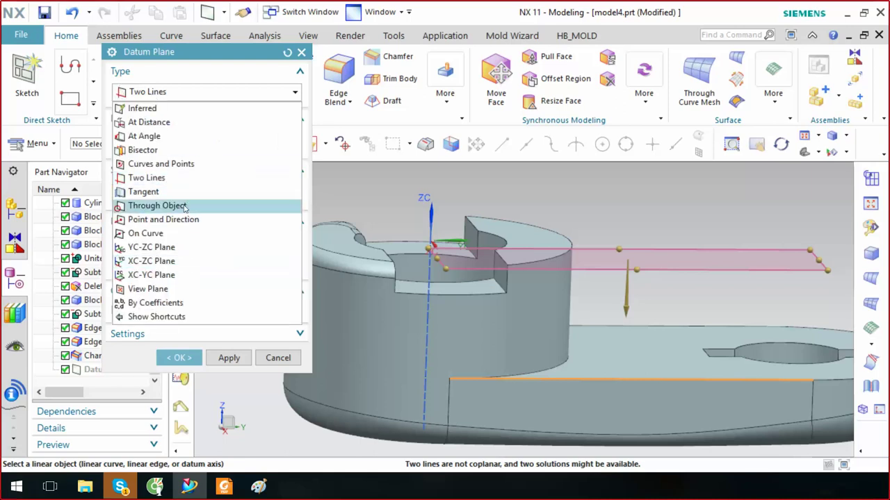
left_click(135, 192)
Filter to Single Face and pick the boss's cylindrical face plus the flat bottom face
middle_click_drag(576, 292, 676, 325)
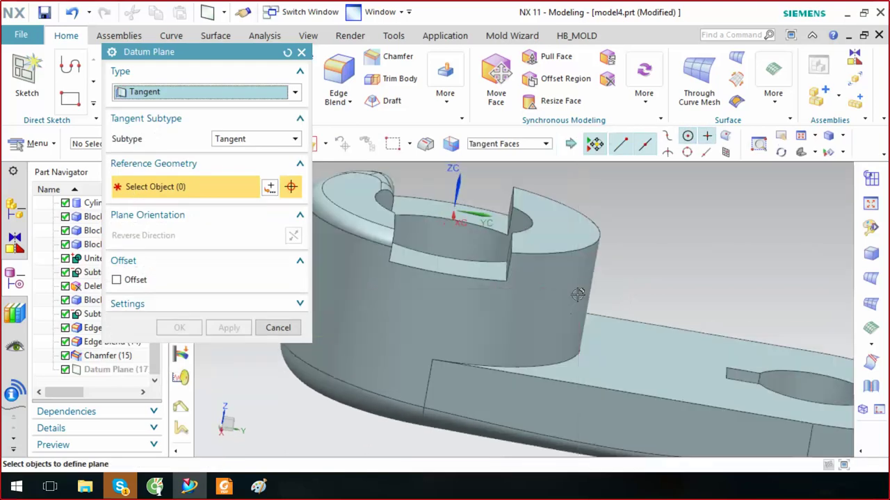
scroll(676, 324, "down", 3)
scroll(657, 344, "down", 2)
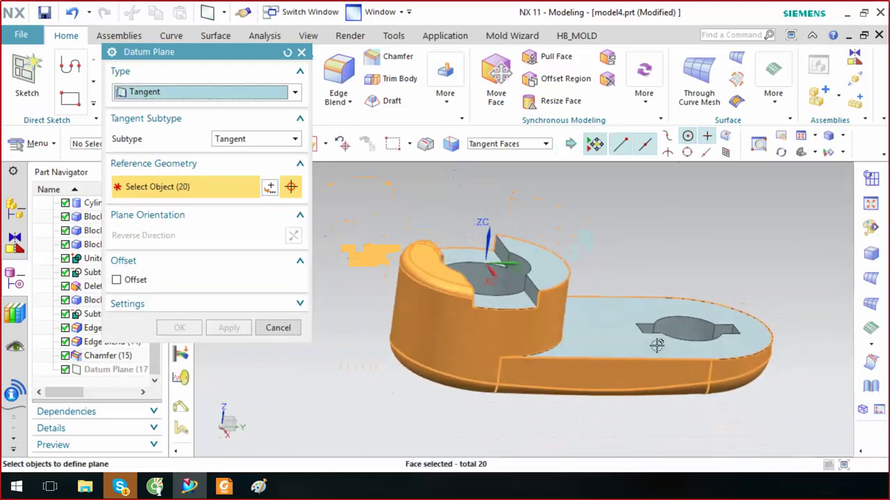
left_click(592, 337, "shift")
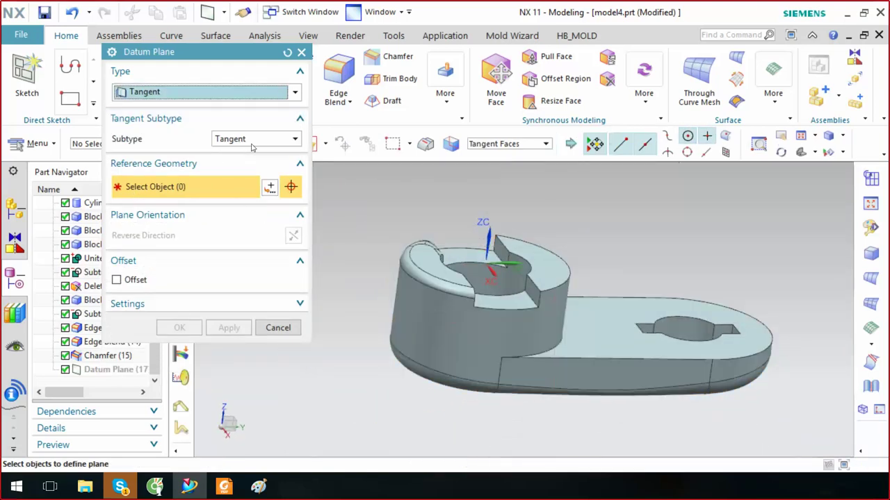
left_click(545, 144)
left_click(486, 155)
middle_click_drag(427, 313, 665, 362)
left_click(444, 319)
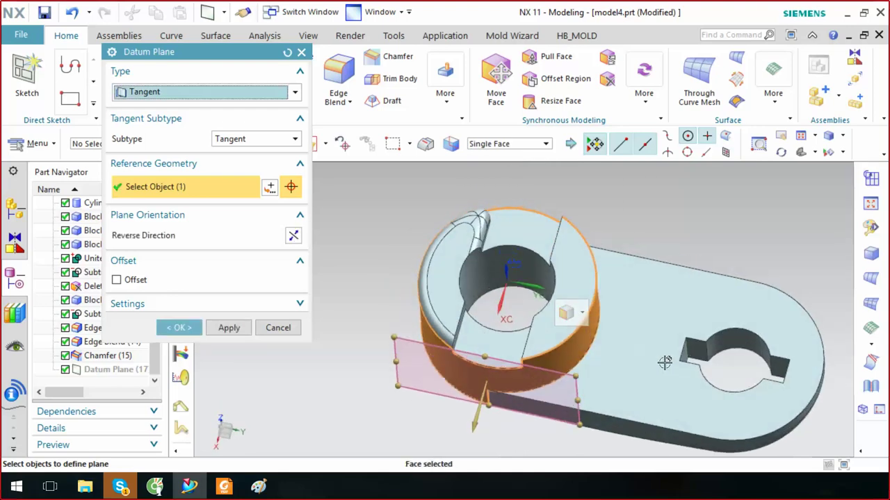
mouse_move(671, 371)
middle_mouse_down()
mouse_move(649, 303)
mouse_move(629, 323)
middle_mouse_up()
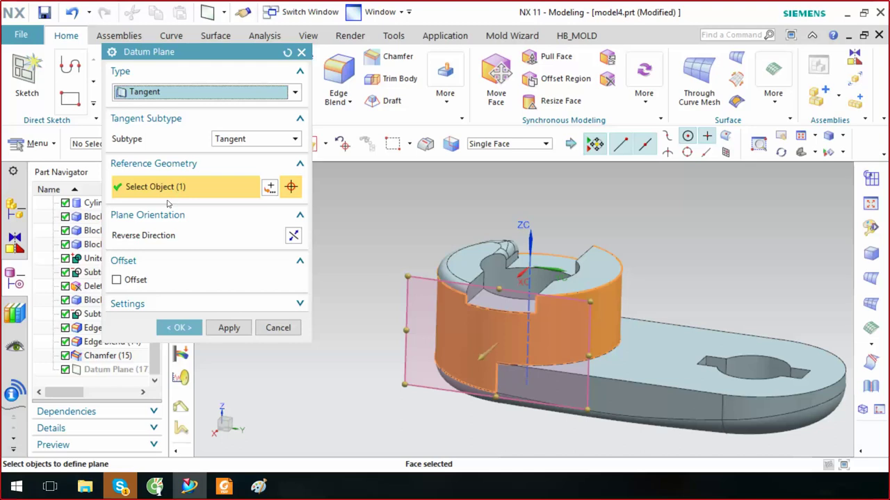
left_click(607, 407)
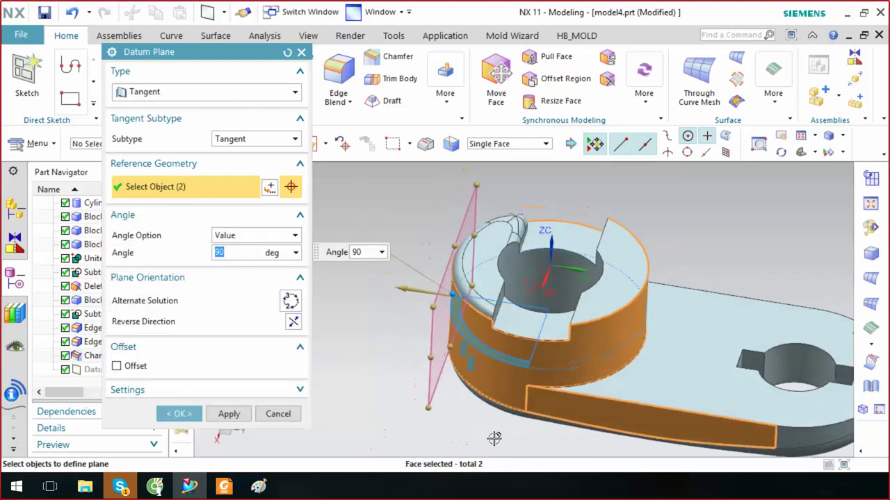
Set the tangent plane angle to 60 and flip it to the alternate solution
middle_click_drag(479, 412, 664, 327)
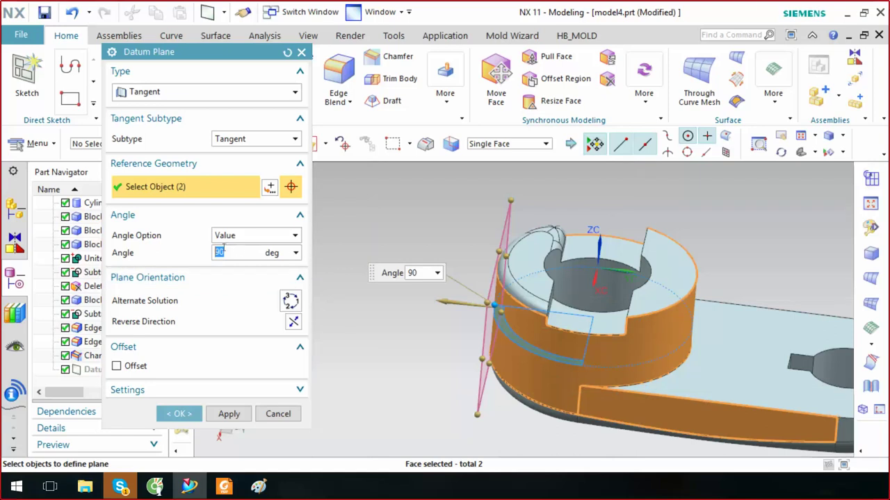
type("60")
key("Return")
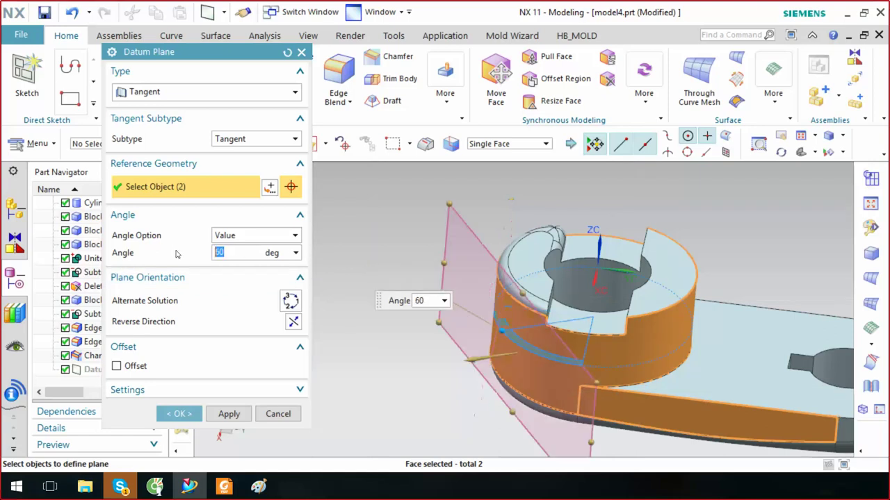
middle_click_drag(339, 299, 570, 379)
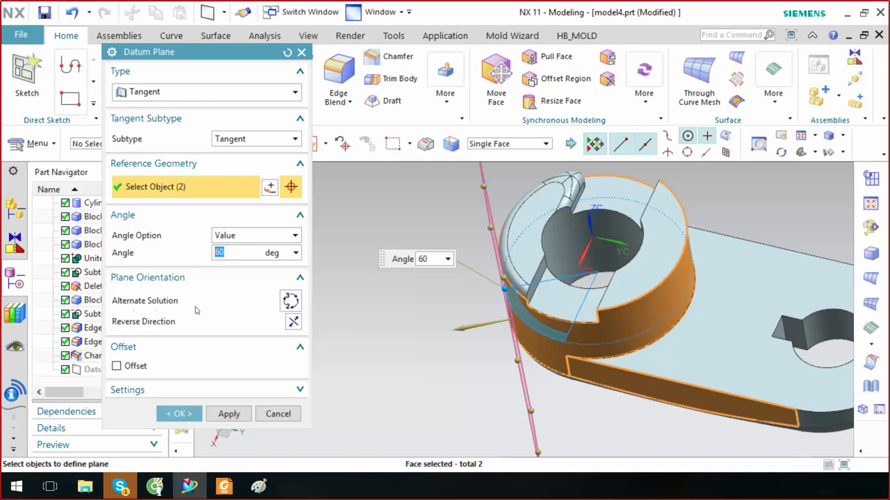
left_click(289, 301)
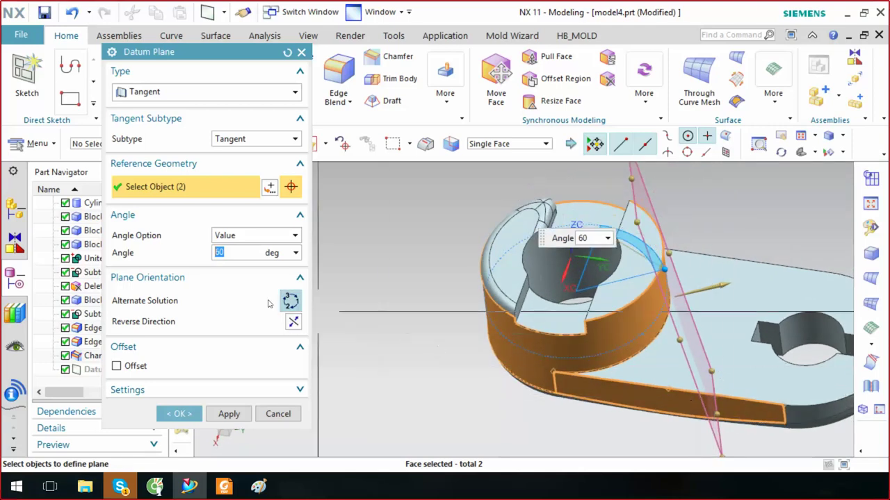
Cycle the alternate tangent solutions until the 60° plane rests on the cylinder's left side
left_click(291, 303)
left_click(291, 303)
left_click(292, 302)
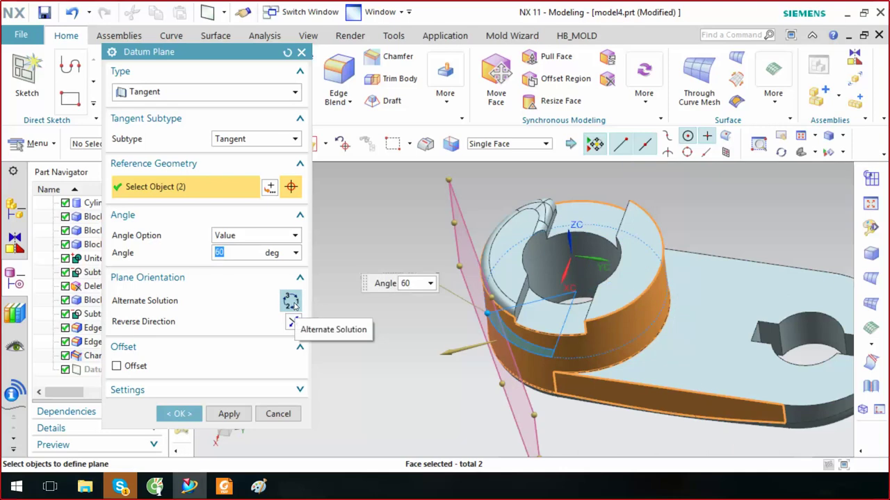
left_click(292, 302)
left_click(291, 302)
left_click(291, 302)
left_click(291, 301)
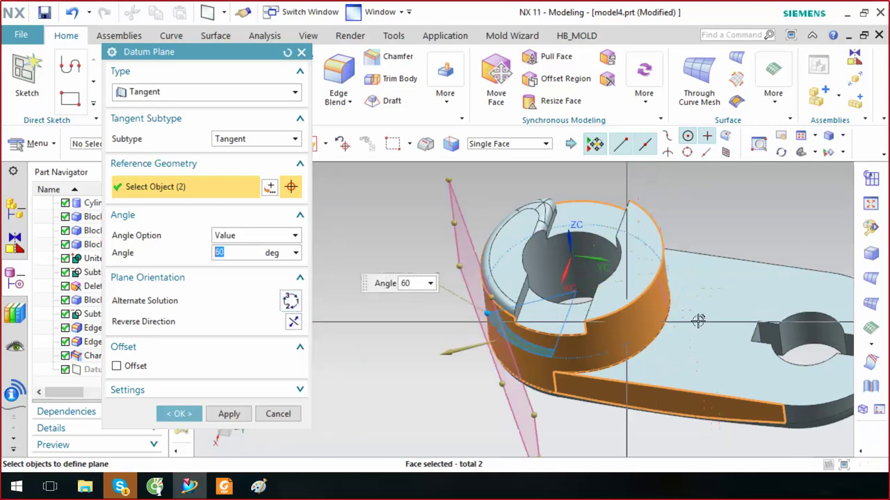
left_click(291, 301)
left_click(292, 302)
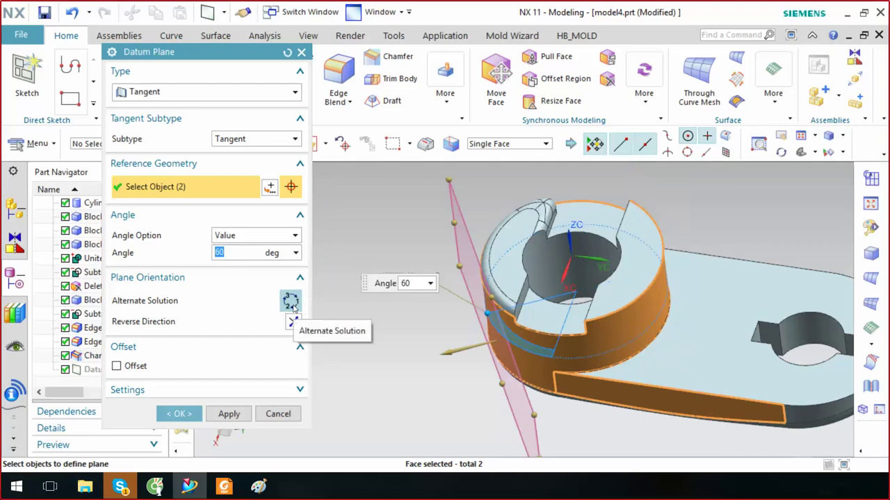
left_click(291, 301)
left_click(292, 302)
left_click(291, 302)
left_click(291, 302)
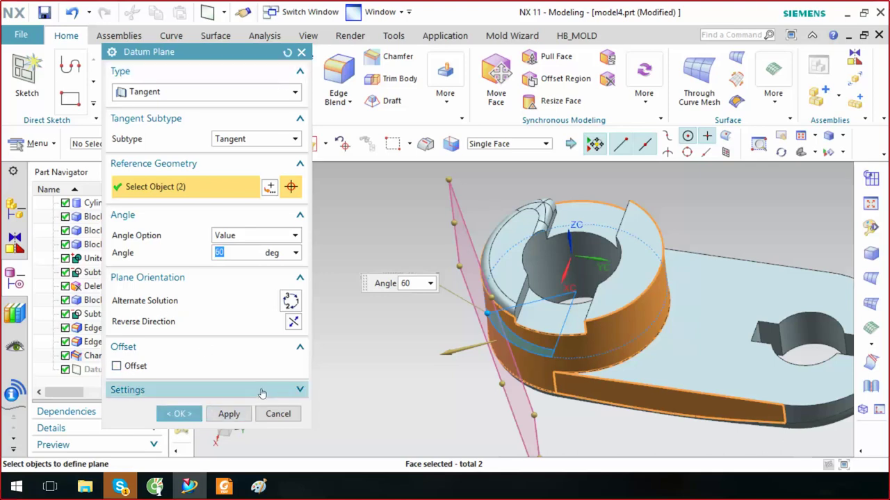
left_click(225, 97)
key("Escape")
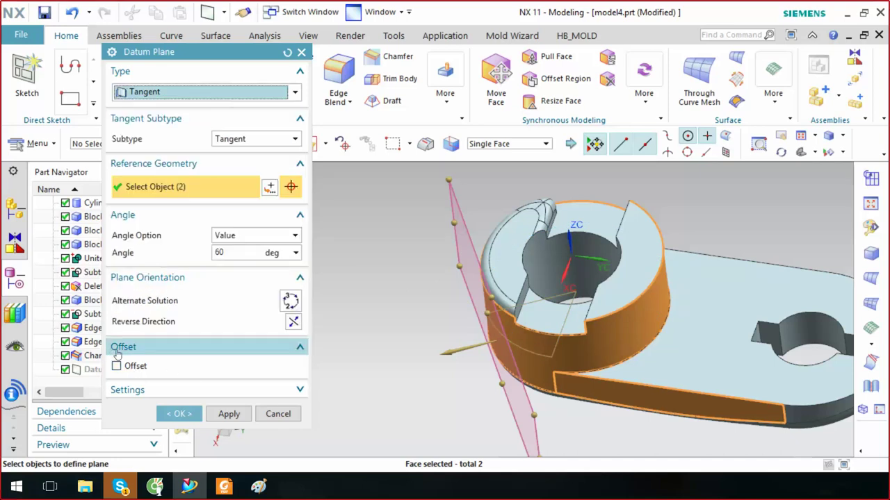
left_click(229, 98)
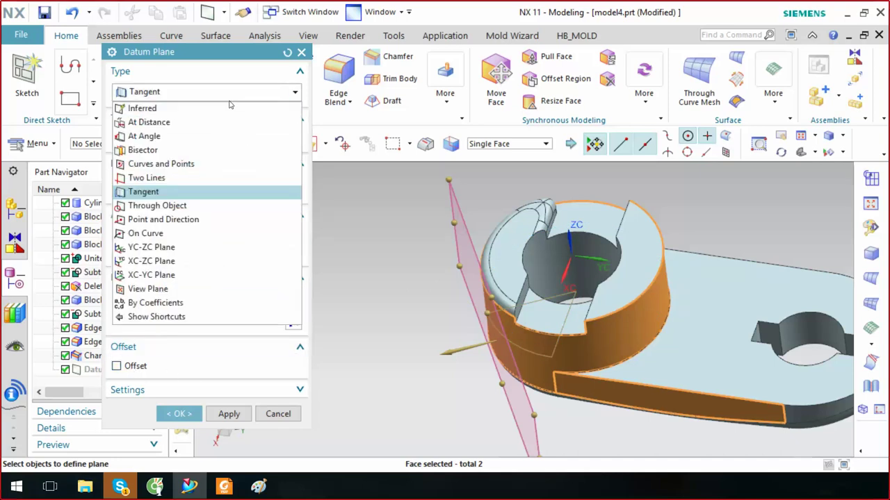
Preview a Through Object datum plane on the cylinder face
left_click(223, 206)
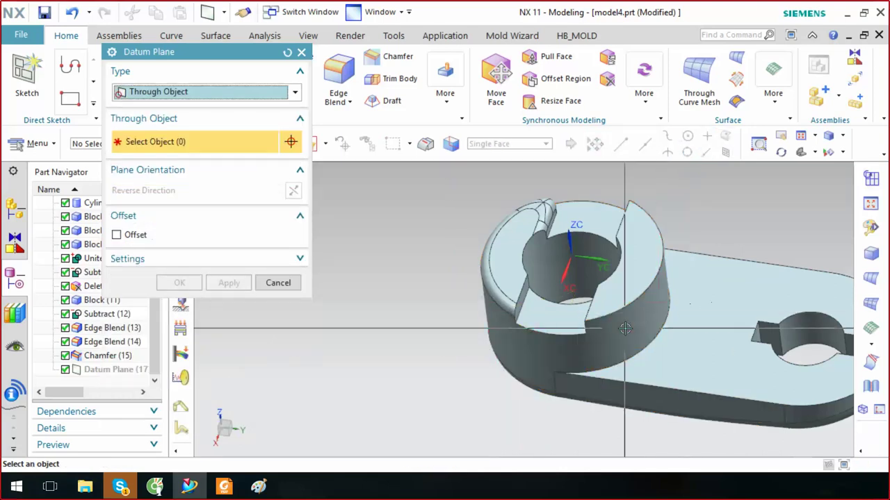
left_click(621, 335)
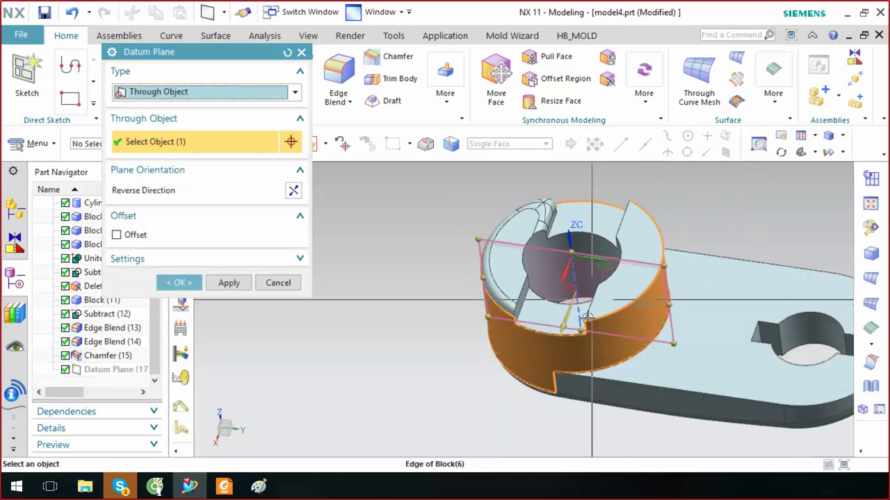
middle_click_drag(591, 300, 579, 290)
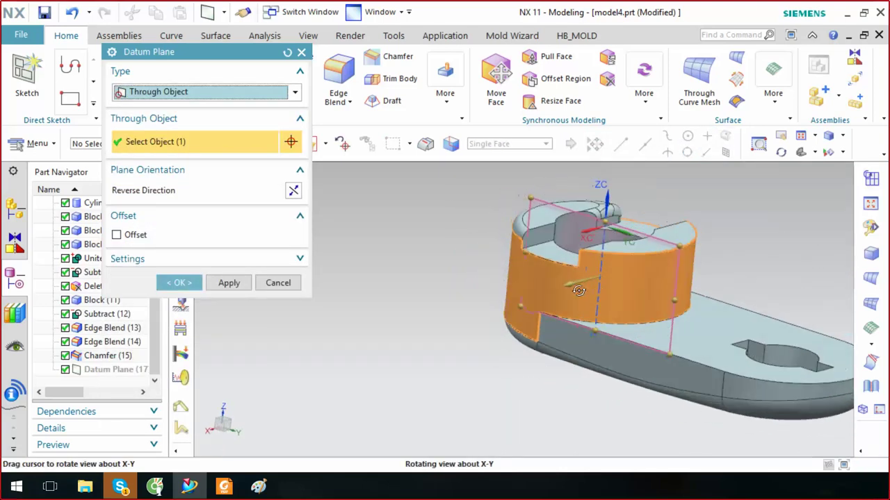
middle_click_drag(579, 290, 623, 267)
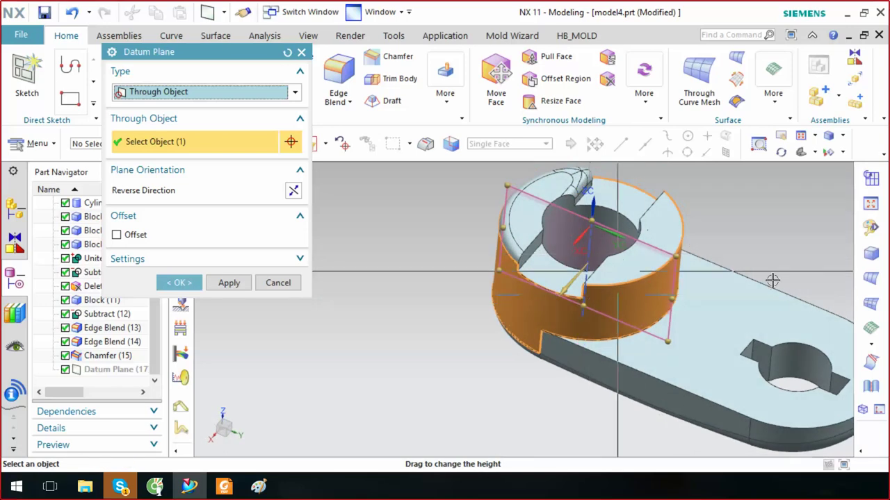
Switch to a Point and Direction plane at a point on the arm's lower edge, then open Paint
left_click(250, 95)
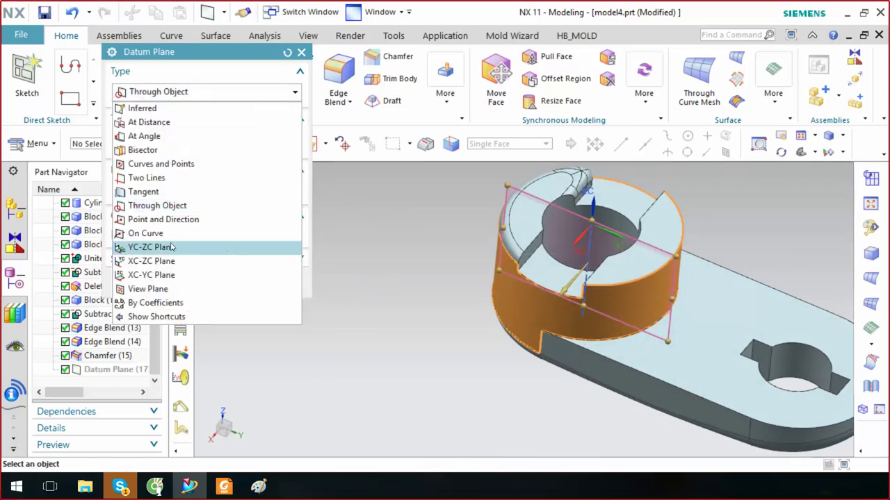
left_click(154, 221)
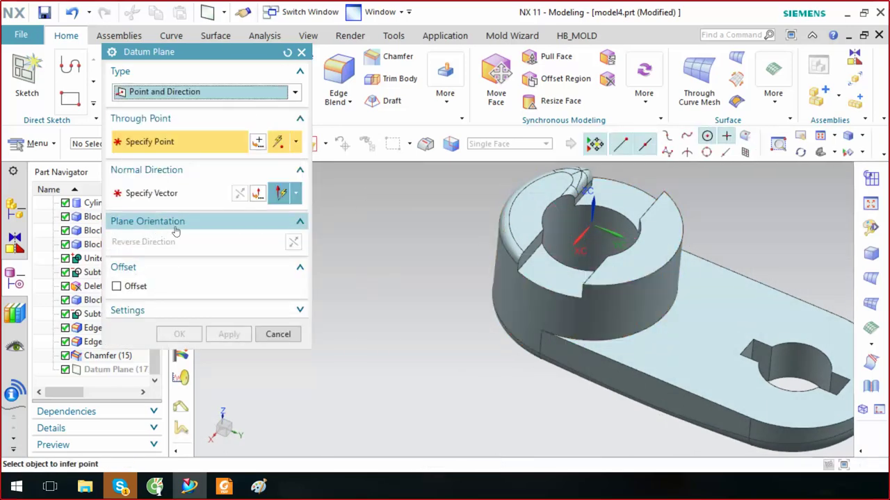
middle_click_drag(483, 387, 592, 353)
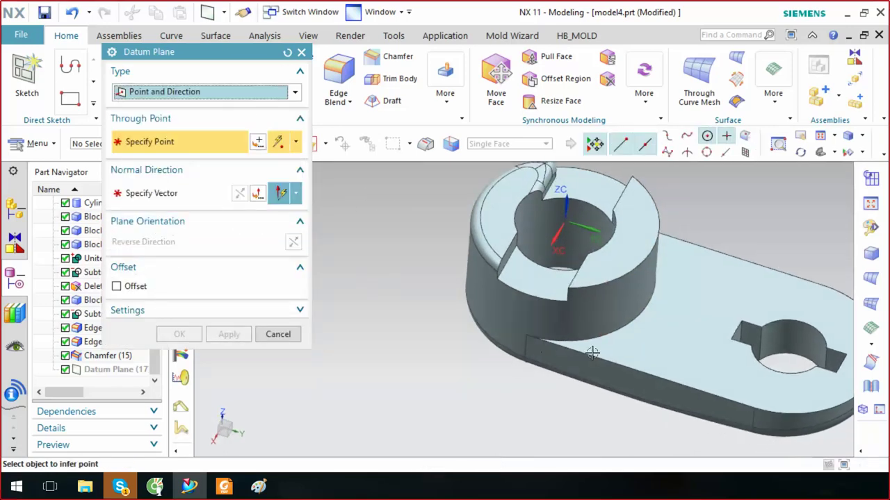
left_click(755, 406)
middle_click_drag(440, 382, 435, 362)
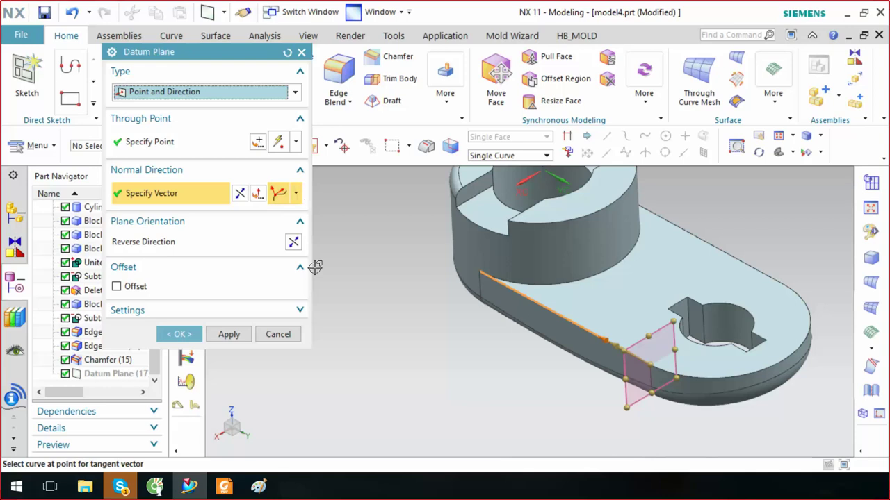
left_click(258, 487)
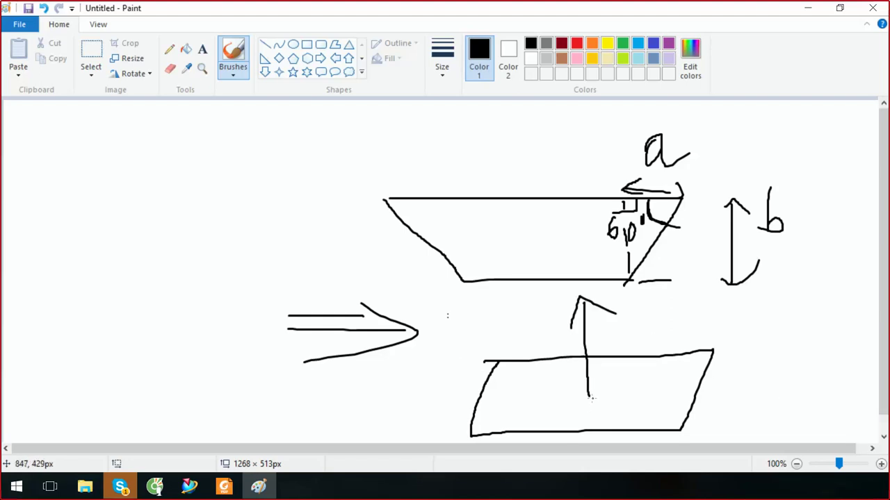
Draw the normal line n onto the sketched plane in Paint, then minimize Paint
left_click_drag(625, 399, 628, 406)
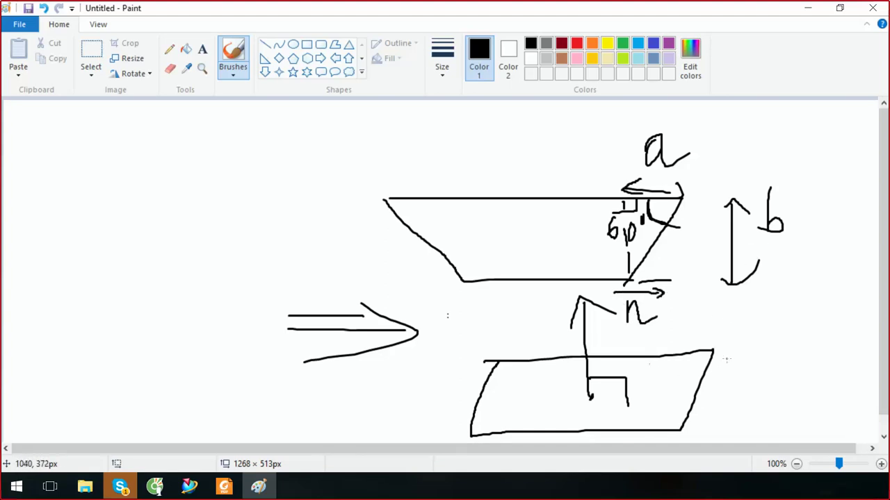
left_click(808, 10)
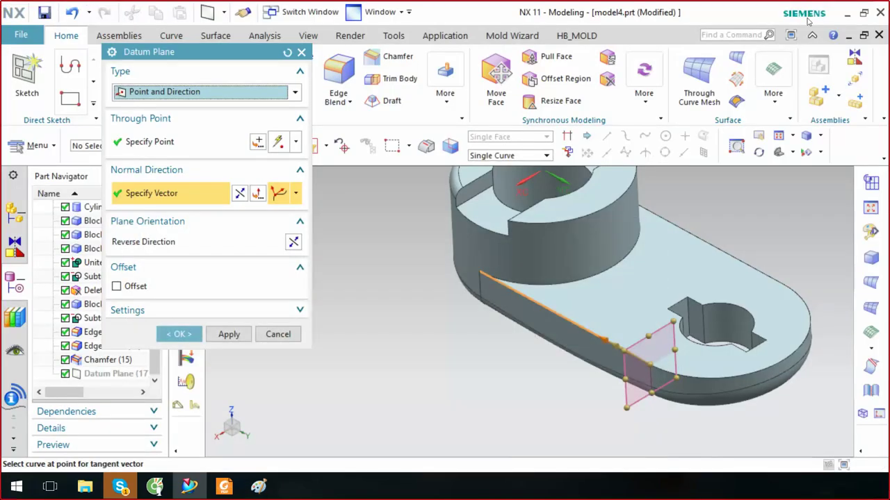
Review the Specify Vector options, keeping the two-point normal direction unchanged
scroll(565, 340, "up", 3)
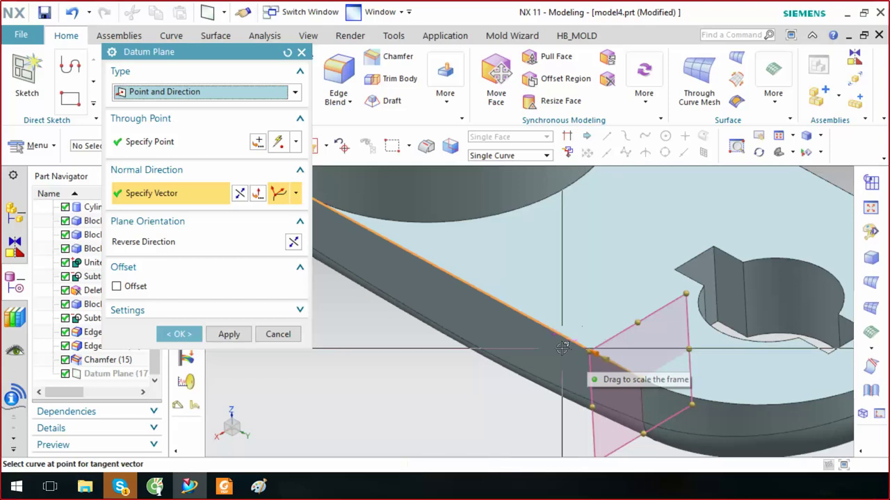
left_click(296, 193)
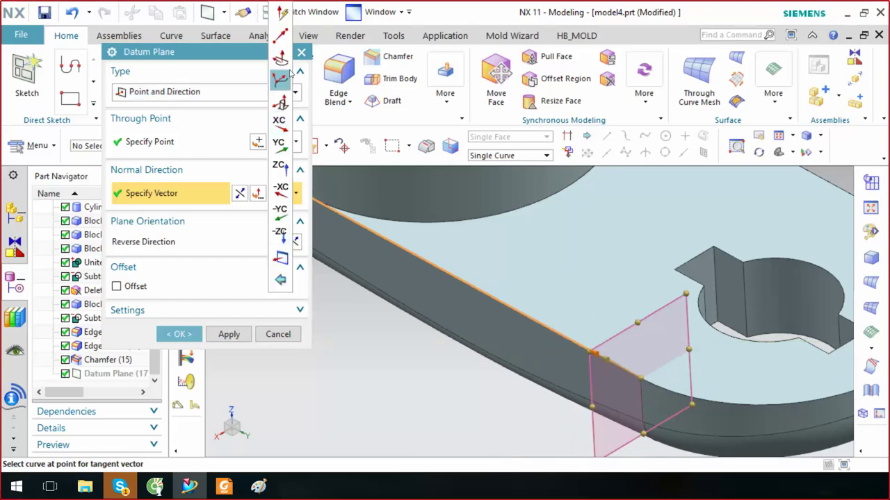
left_click(280, 37)
mouse_move(737, 320)
middle_mouse_down()
mouse_move(701, 277)
mouse_move(722, 233)
mouse_move(775, 191)
mouse_move(730, 260)
mouse_move(757, 252)
mouse_move(657, 360)
middle_mouse_up()
left_click(780, 187)
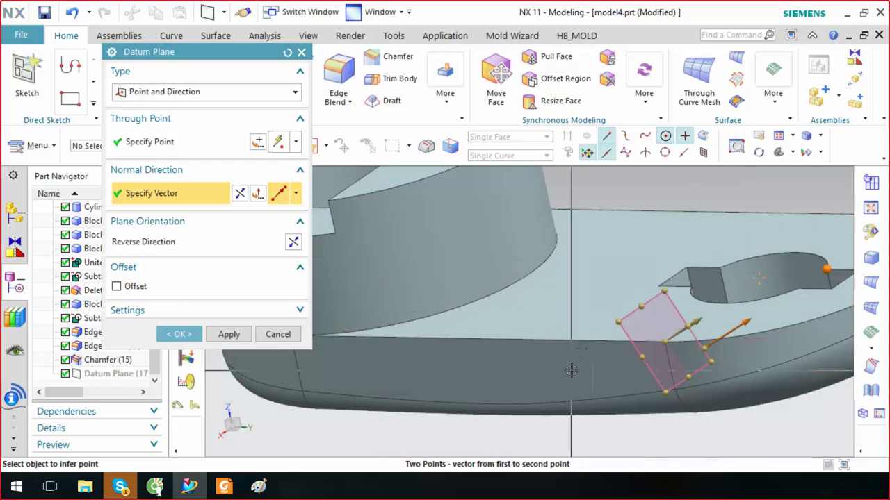
left_click(298, 193)
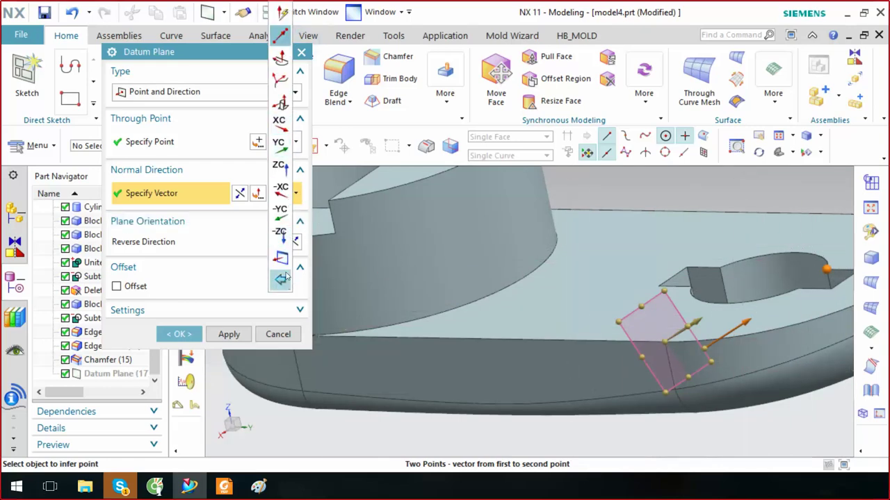
left_click(191, 202)
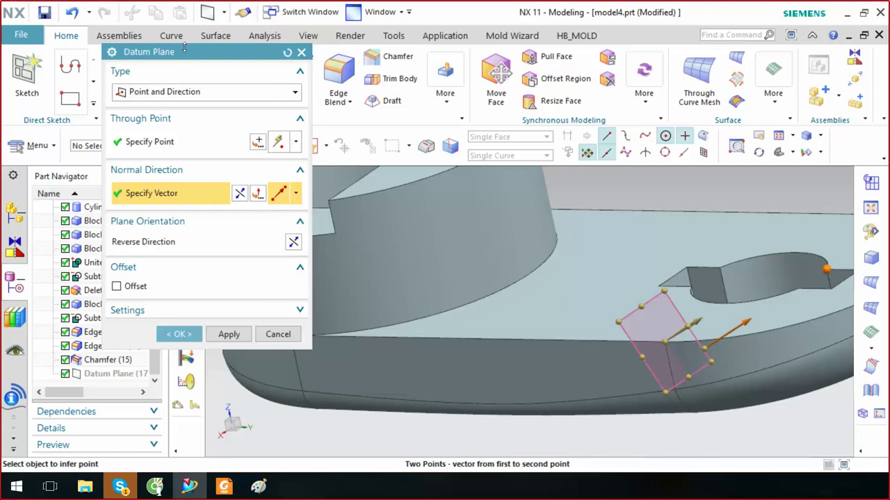
Move the Datum Plane dialog aside and reset it to the Inferred type
left_click_drag(187, 50, 358, 69)
left_click(467, 212)
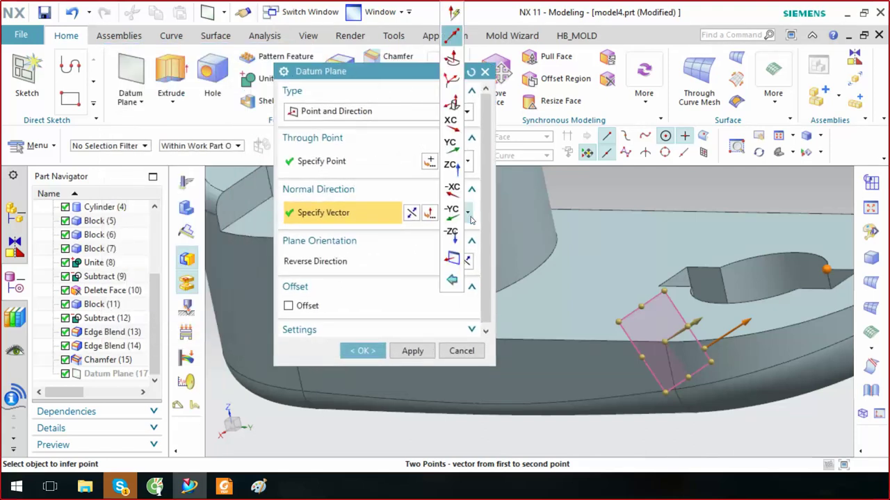
left_click(334, 231)
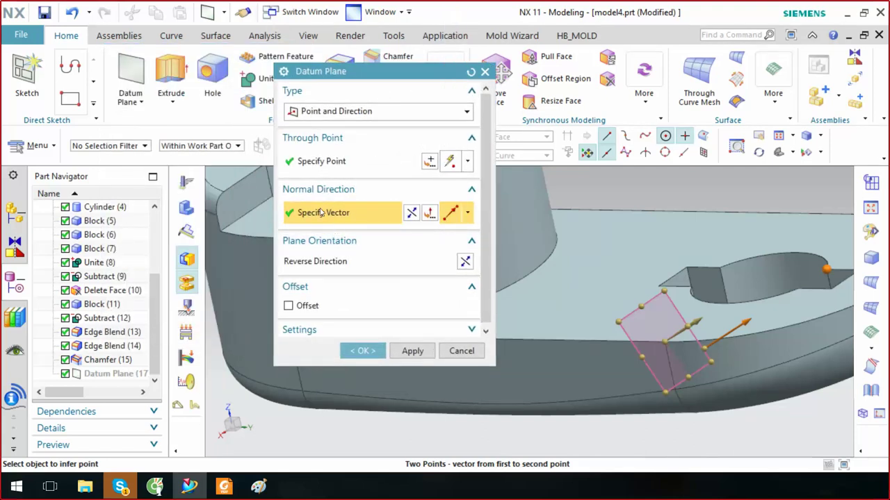
left_click(132, 97)
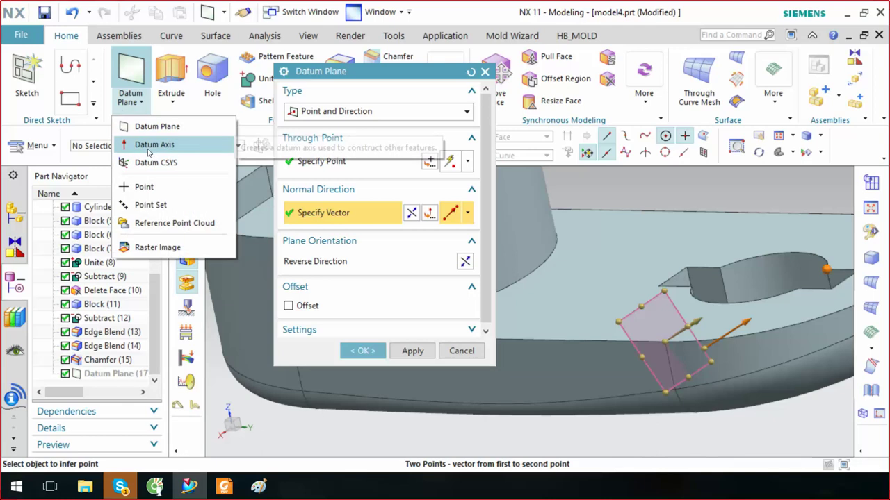
left_click(408, 225)
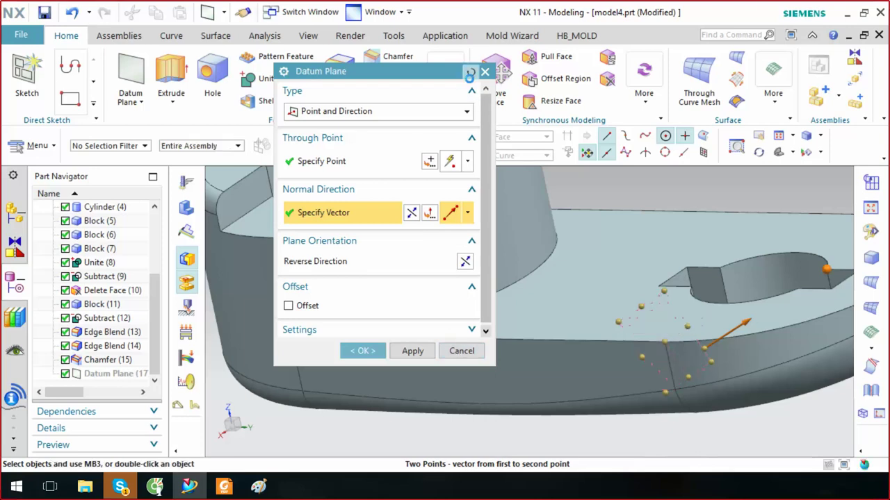
left_click(470, 71)
Set the plane type to On Curve and select the plate's lower edge
middle_click_drag(658, 333, 528, 230)
left_click(357, 112)
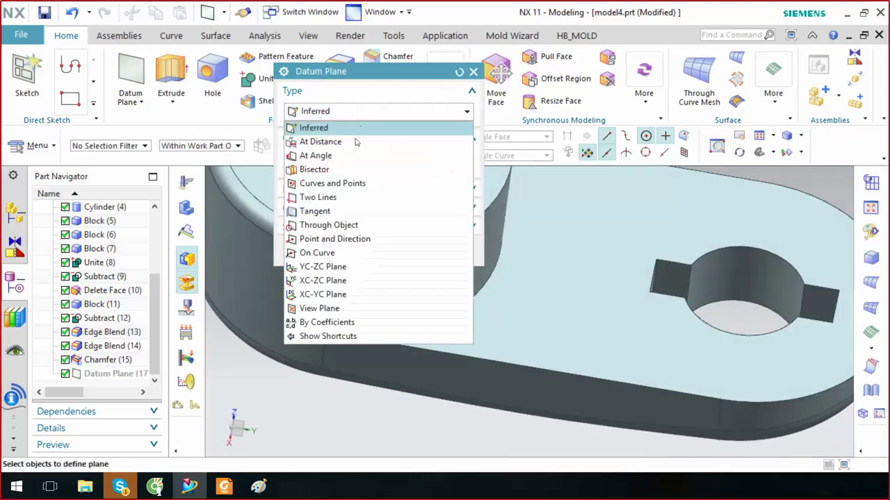
left_click(351, 254)
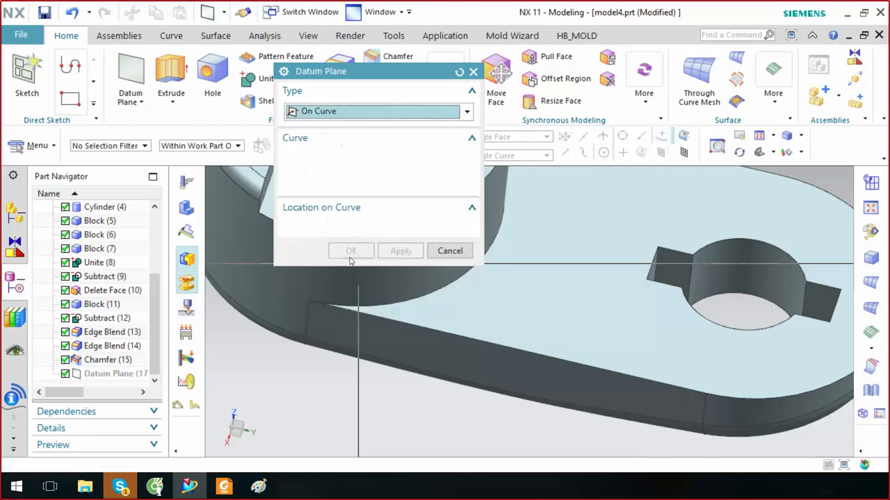
left_click_drag(386, 73, 226, 74)
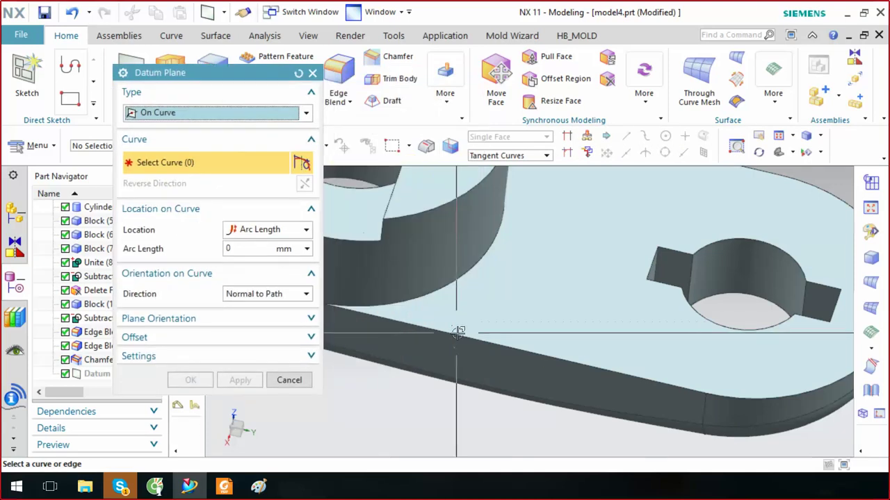
left_click(525, 346)
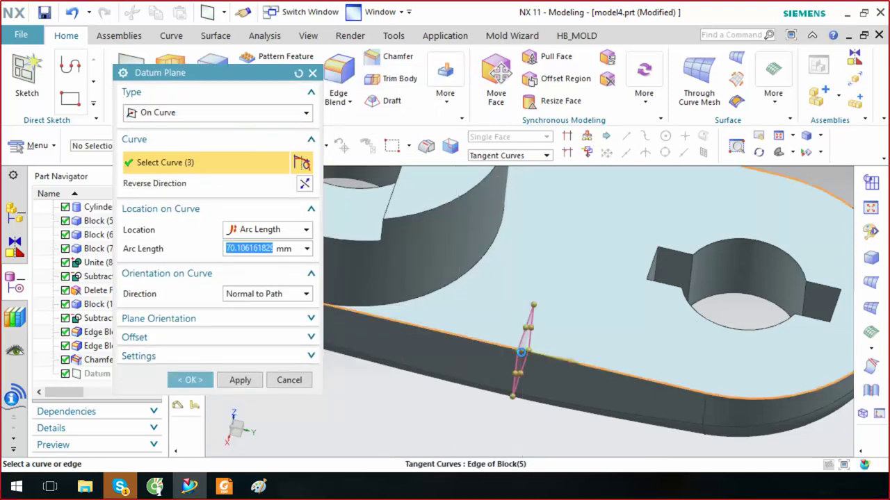
Position the plane at arc length 92 mm along the edge and create it
scroll(523, 320, "down", 2)
scroll(523, 317, "down", 1)
middle_click_drag(522, 316, 481, 369)
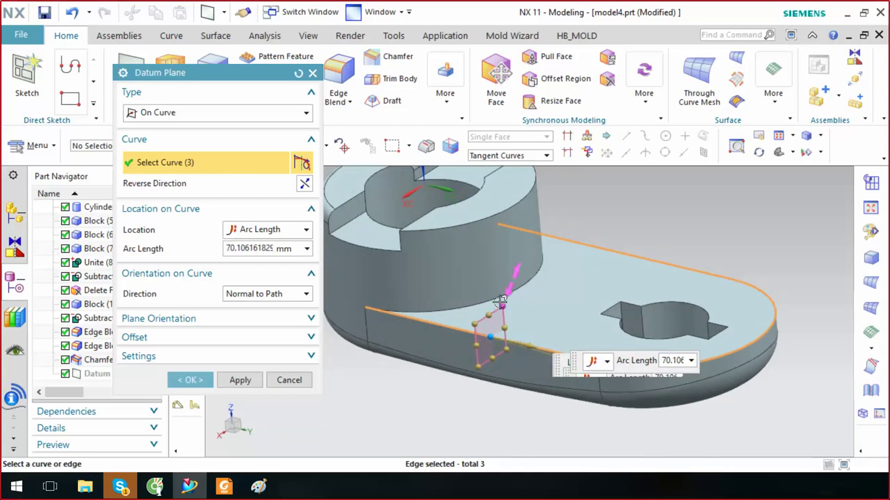
left_click_drag(482, 369, 452, 402)
middle_click_drag(451, 402, 486, 333)
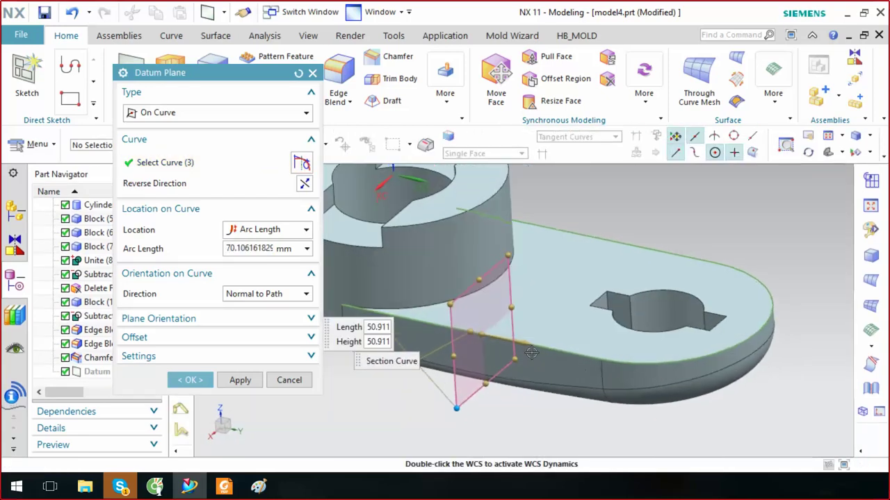
mouse_move(486, 332)
left_mouse_down()
mouse_move(677, 380)
mouse_move(474, 333)
left_mouse_up()
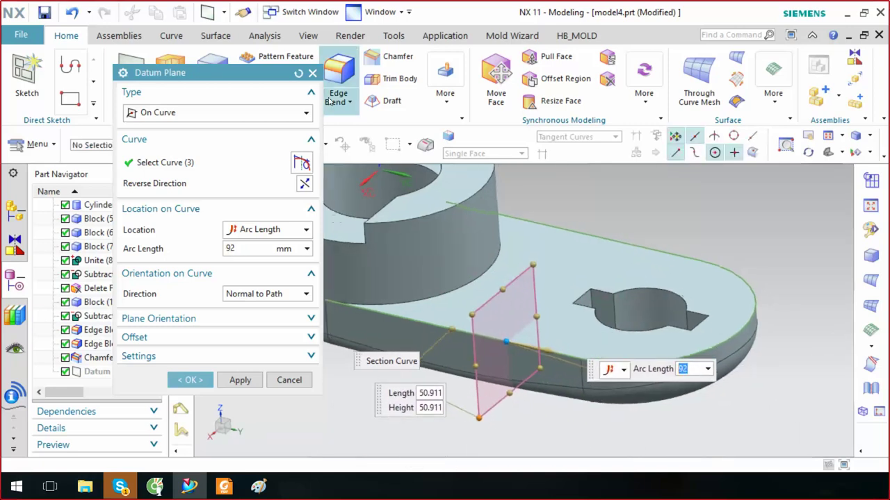
middle_click_drag(474, 332, 477, 269)
middle_click(477, 268)
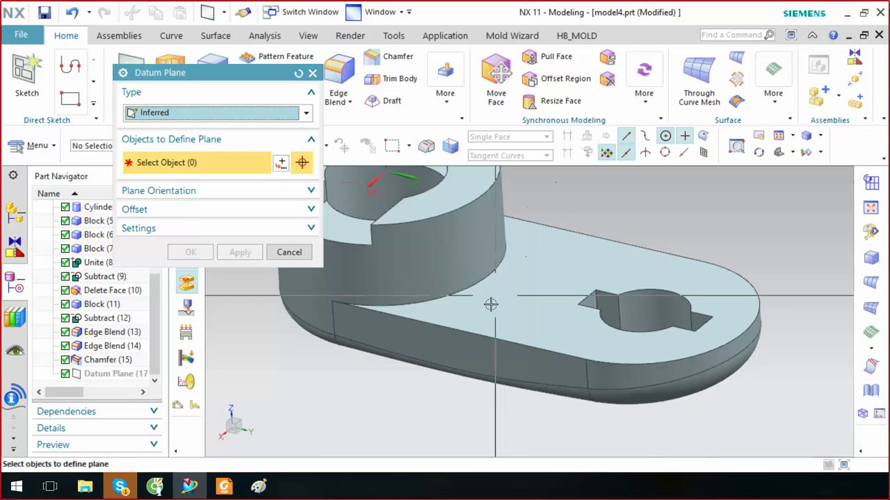
Start another On Curve plane on the plate's lower edge
left_click(194, 113)
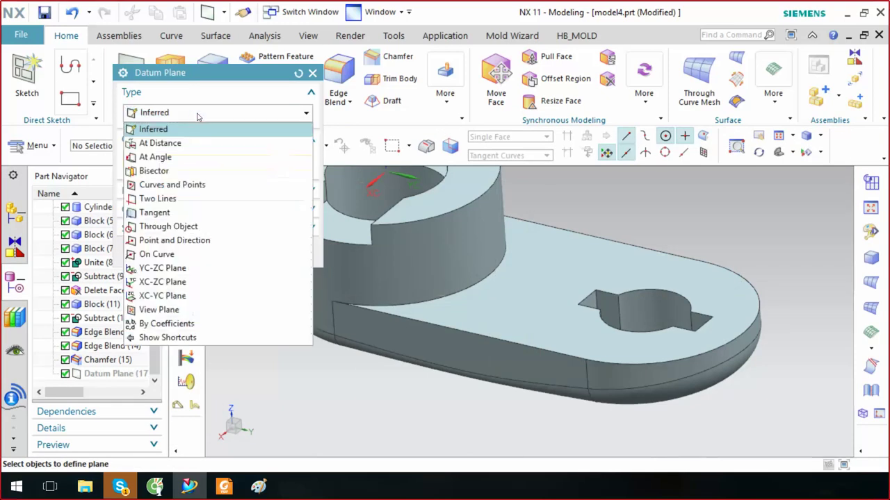
left_click(178, 255)
left_click(471, 337)
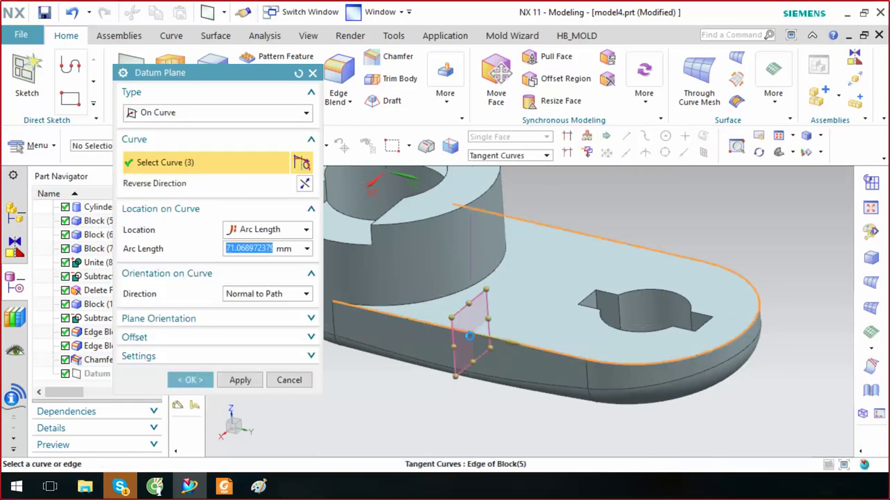
Slide the on-curve plane along the edge to roughly 185 mm
scroll(511, 334, "up", 1)
scroll(515, 331, "up", 2)
mouse_move(514, 331)
left_mouse_down()
mouse_move(818, 237)
mouse_move(688, 191)
mouse_move(818, 294)
mouse_move(795, 360)
mouse_move(736, 411)
mouse_move(625, 420)
left_mouse_up()
mouse_move(625, 420)
middle_mouse_down()
mouse_move(709, 407)
mouse_move(612, 411)
mouse_move(541, 379)
middle_mouse_up()
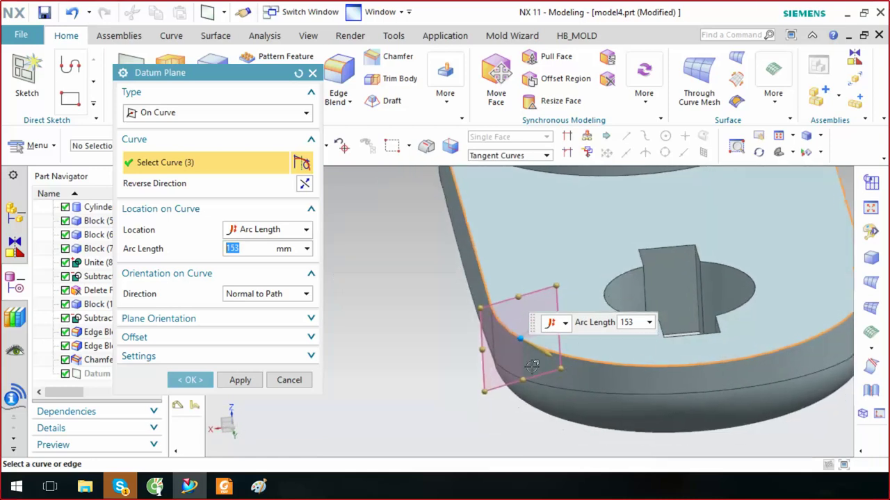
left_click_drag(541, 379, 666, 374)
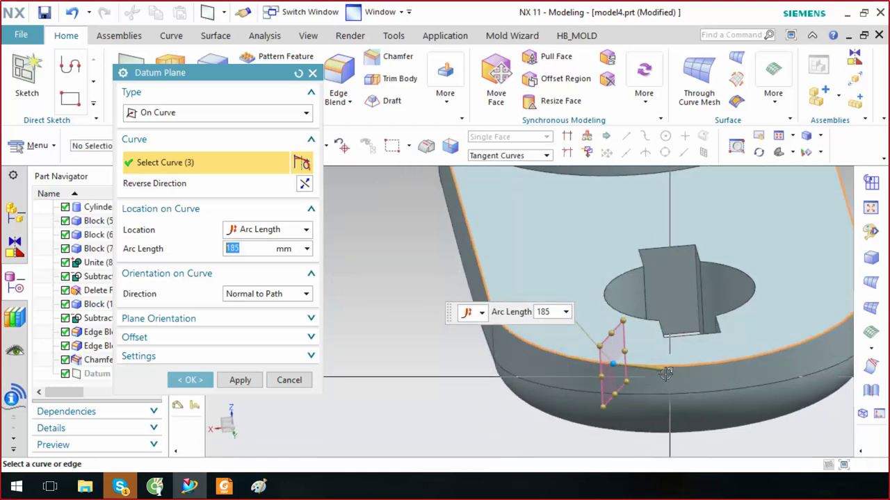
left_click(270, 486)
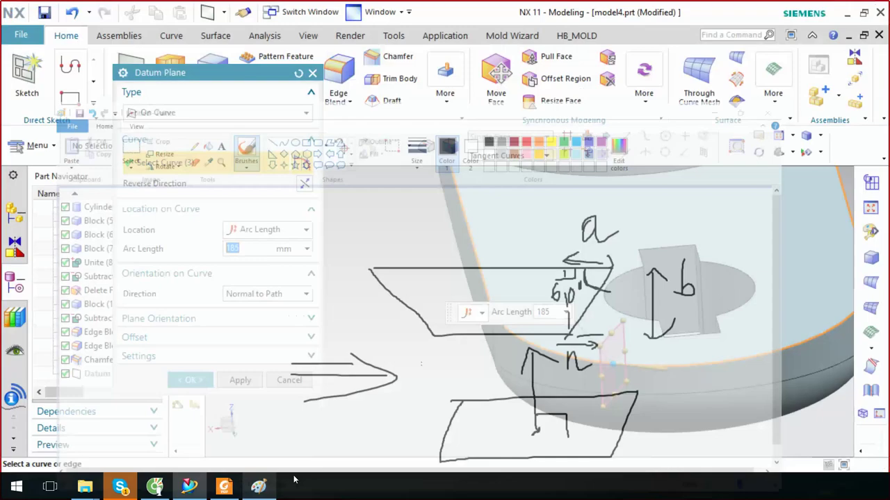
scroll(614, 374, "up", 2)
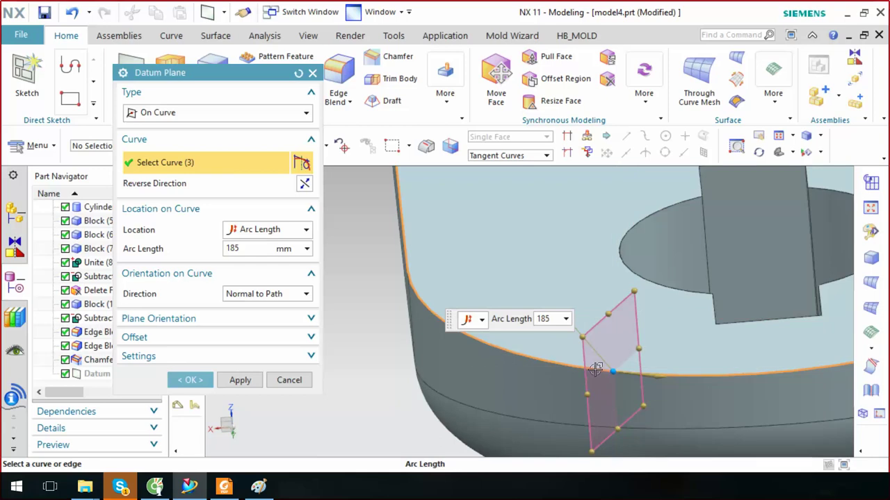
left_click_drag(596, 370, 633, 385)
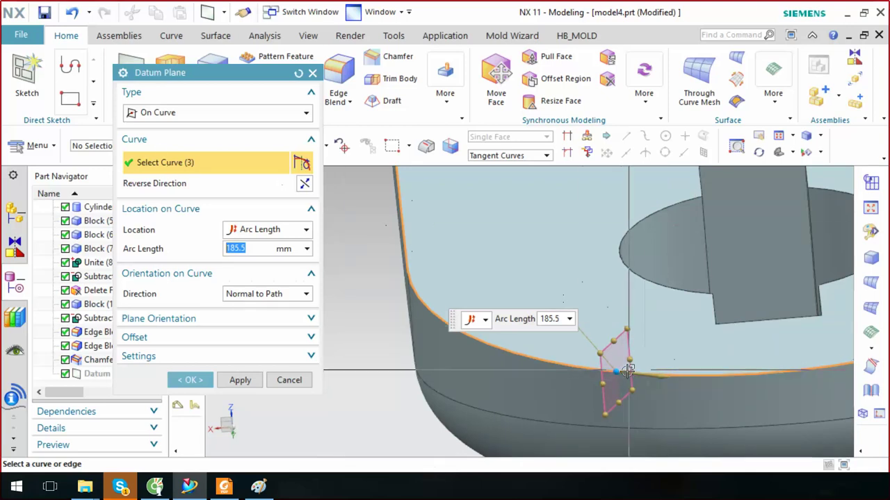
mouse_move(606, 373)
left_mouse_down()
mouse_move(388, 263)
mouse_move(384, 202)
mouse_move(468, 348)
mouse_move(577, 354)
mouse_move(615, 389)
mouse_move(635, 389)
left_mouse_up()
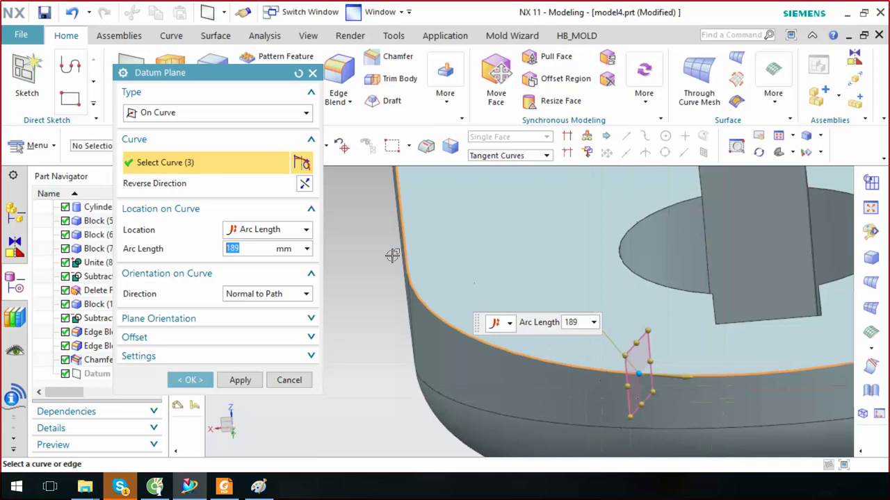
middle_click_drag(392, 256, 369, 237)
Keep the On Curve type and apply the plane at 189 mm arc length
left_click(222, 113)
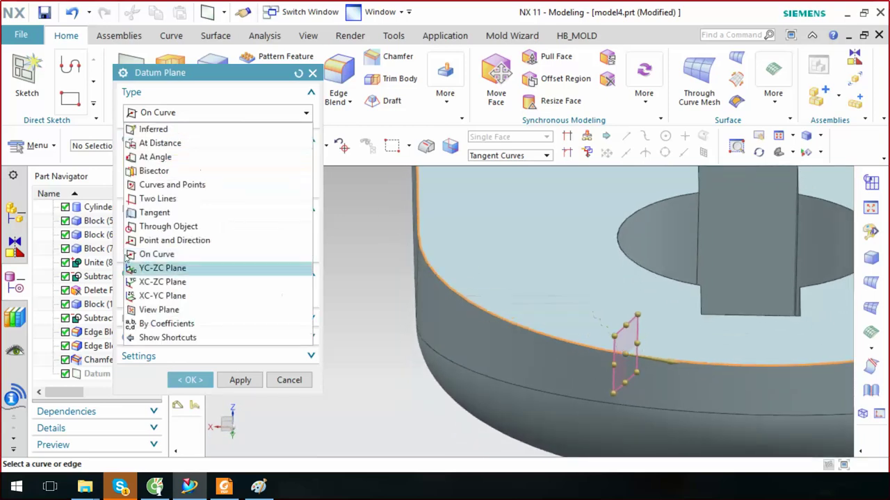
left_click(193, 117)
left_click(194, 117)
left_click(193, 117)
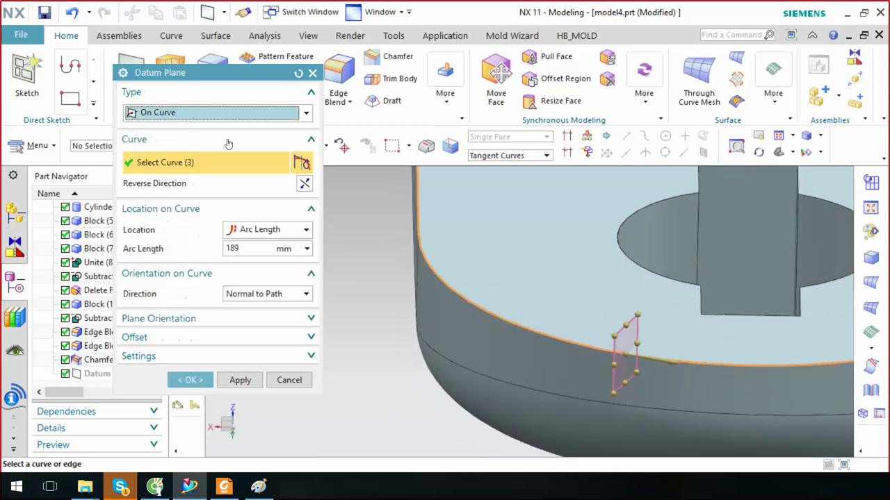
left_click(229, 383)
Keep On Curve as the plane type and reorient the view to show the whole part
mouse_move(675, 374)
middle_mouse_down()
mouse_move(695, 361)
mouse_move(711, 373)
mouse_move(695, 333)
mouse_move(689, 340)
middle_mouse_up()
left_click(222, 115)
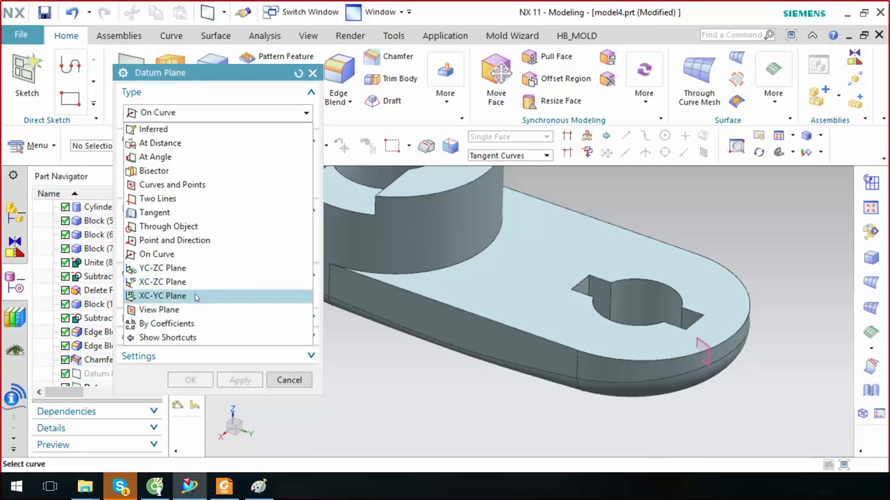
left_click(479, 432)
mouse_move(475, 427)
middle_mouse_down()
mouse_move(520, 421)
mouse_move(589, 315)
middle_mouse_up()
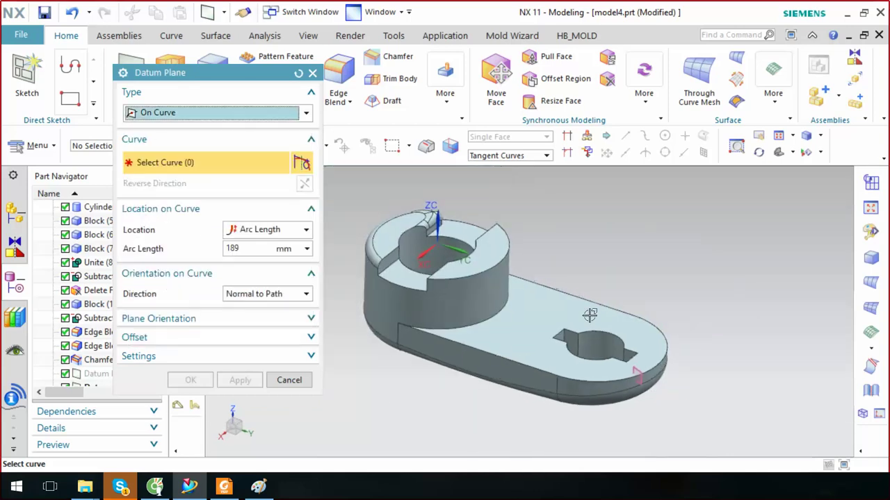
Abandon a first WCS edit attempt and reorient the view to show the plate
double_click(434, 221)
scroll(628, 215, "up", 3)
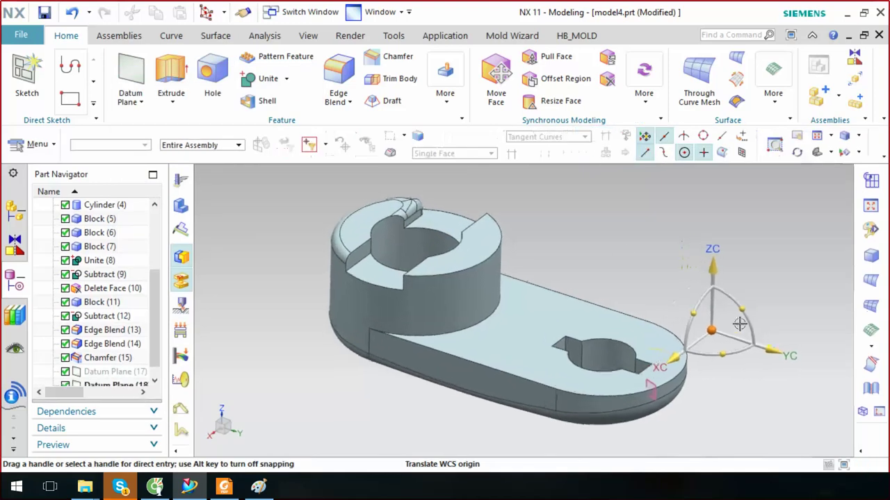
right_click(627, 215)
left_click(656, 12)
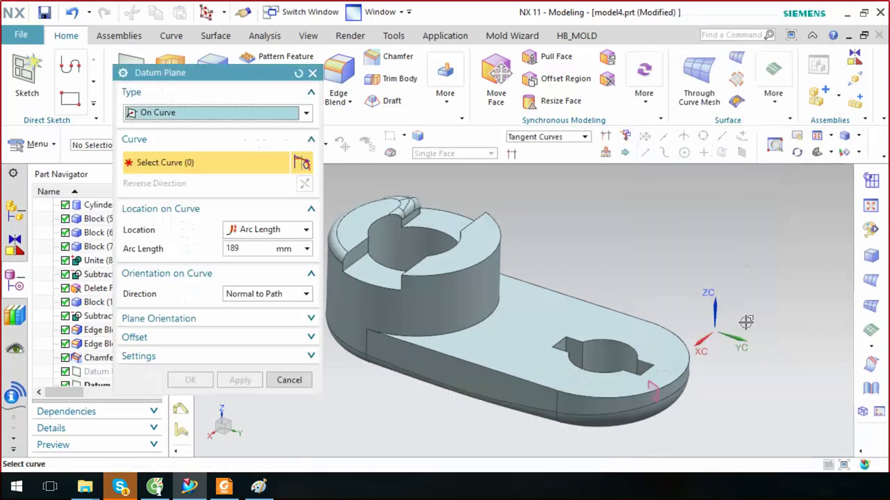
middle_click_drag(625, 292, 742, 346)
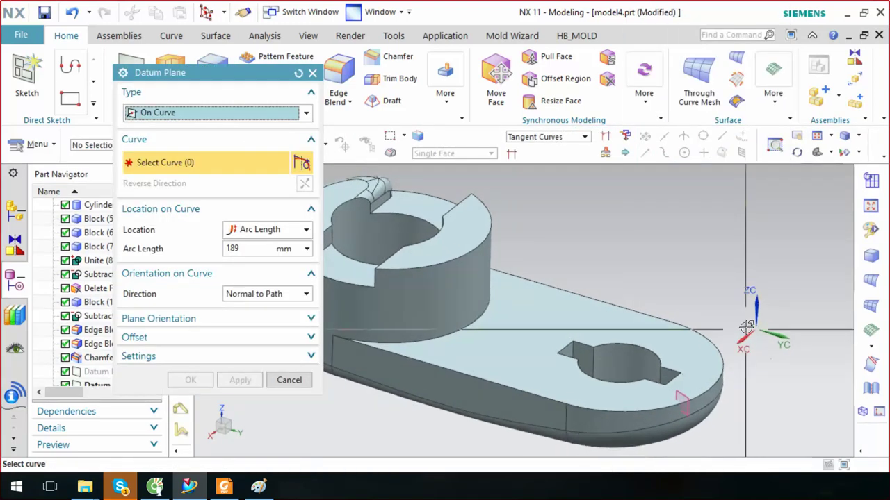
Move the WCS origin to the keyed hole's arc centre and accept it
double_click(752, 326)
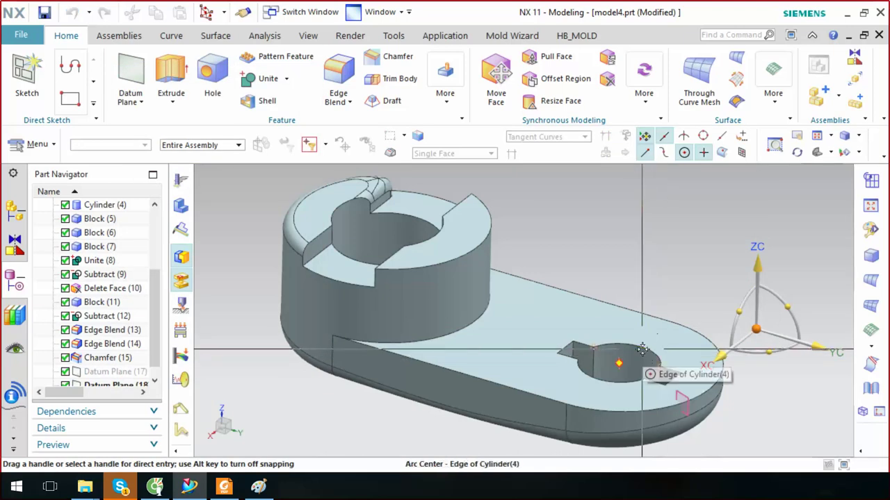
left_click(641, 350)
right_click(697, 107)
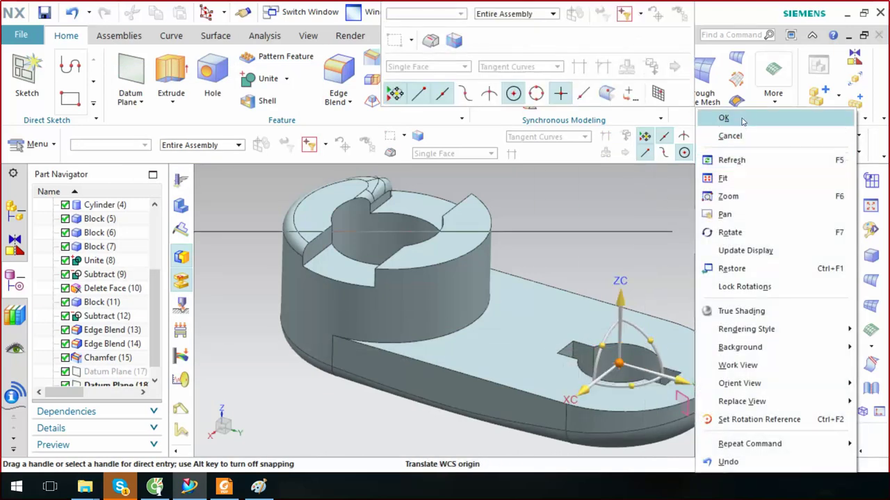
left_click(742, 116)
scroll(755, 249, "down", 2)
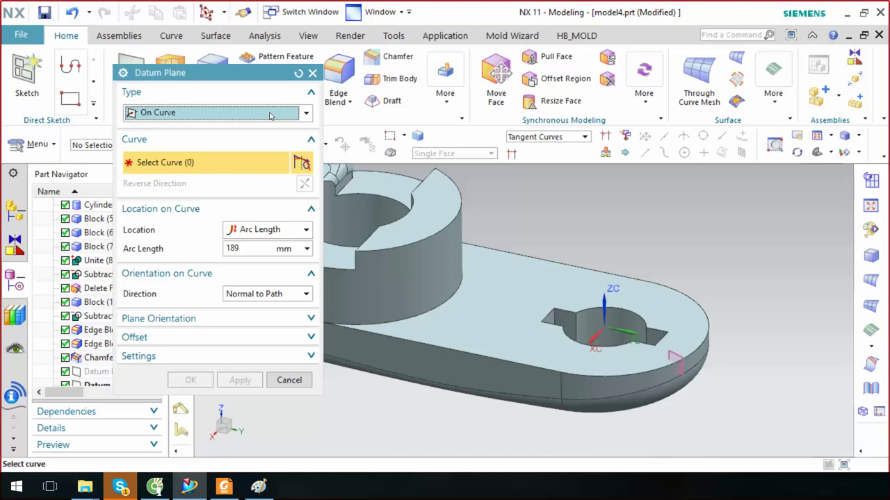
middle_click_drag(619, 335, 669, 356)
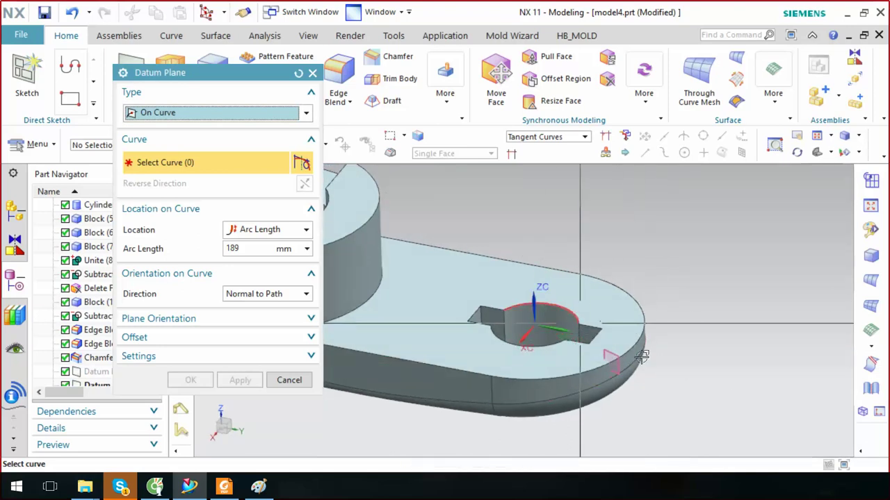
Shift the WCS 120 mm along YC, rotate it 20° about YC and 15° about XC
double_click(525, 329)
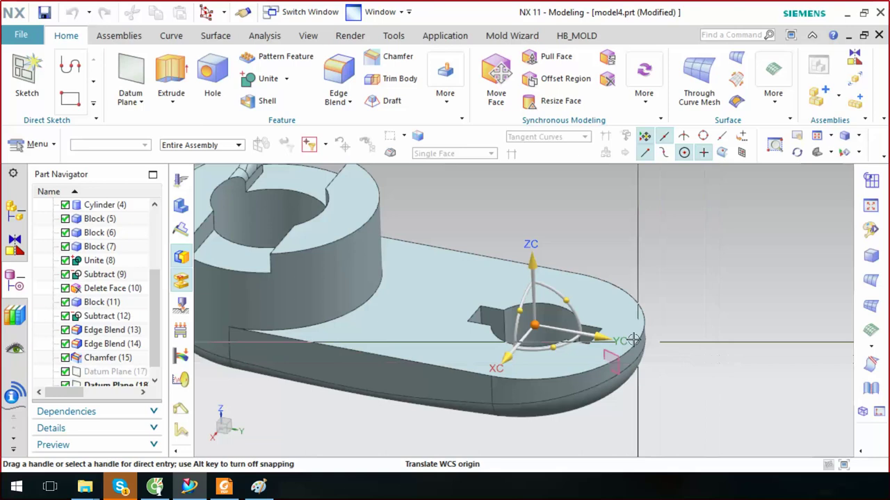
left_click(609, 339)
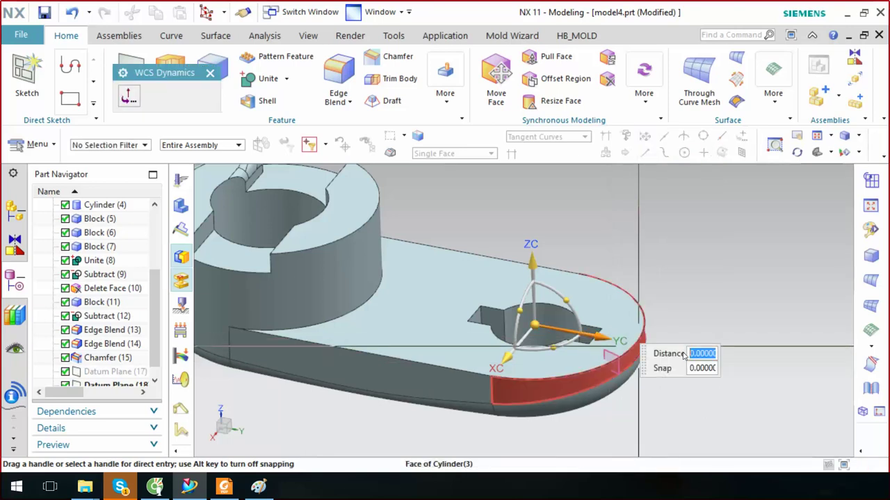
type("120.")
key("Return")
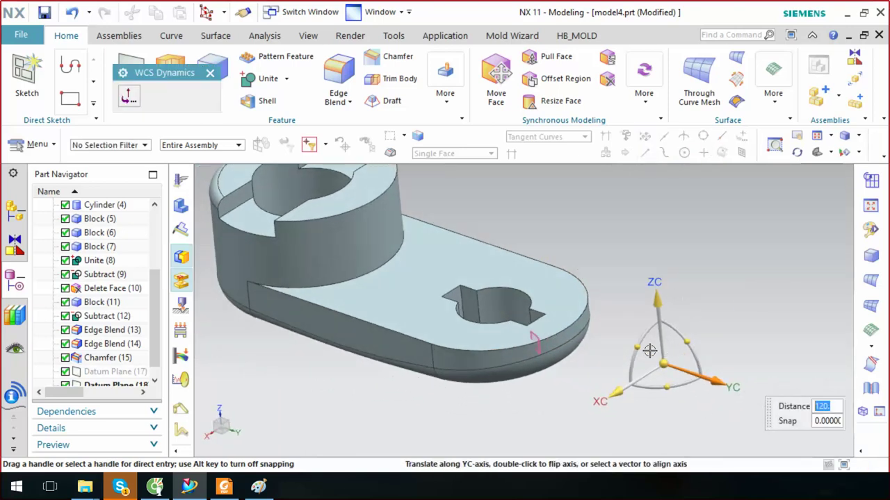
left_click(635, 347)
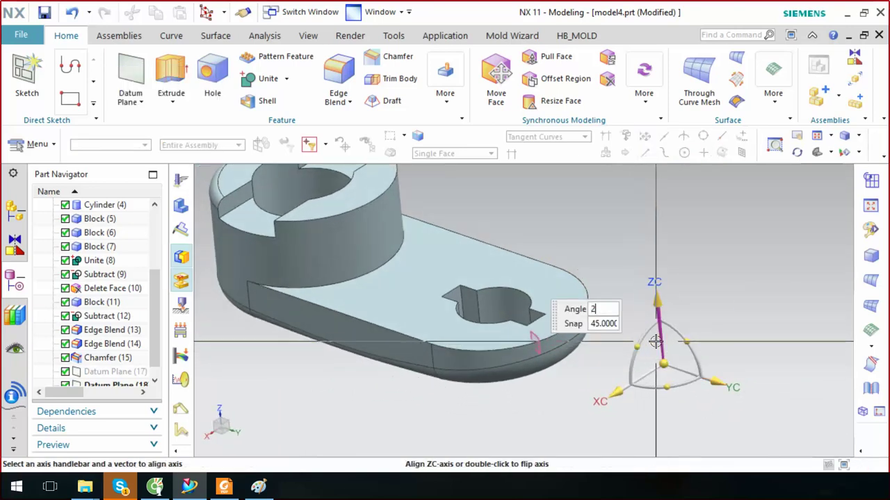
type("0")
key("Return")
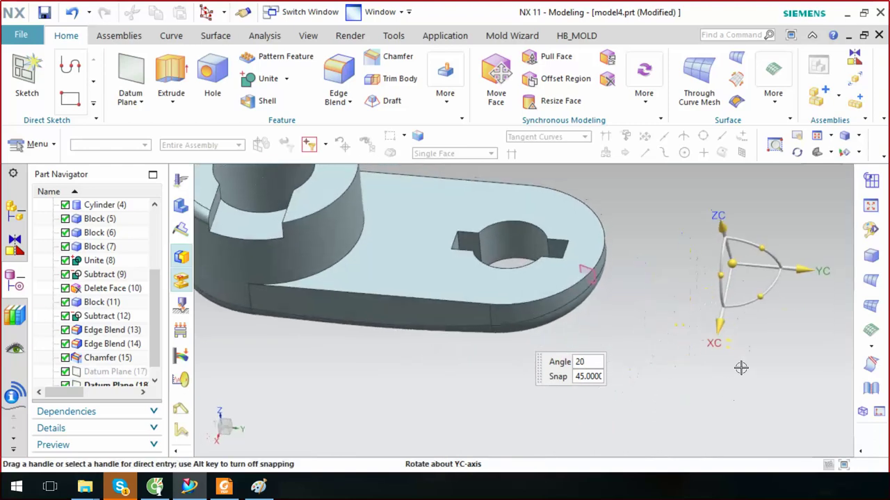
mouse_move(741, 368)
middle_mouse_down()
mouse_move(728, 327)
mouse_move(755, 298)
mouse_move(733, 271)
middle_mouse_up()
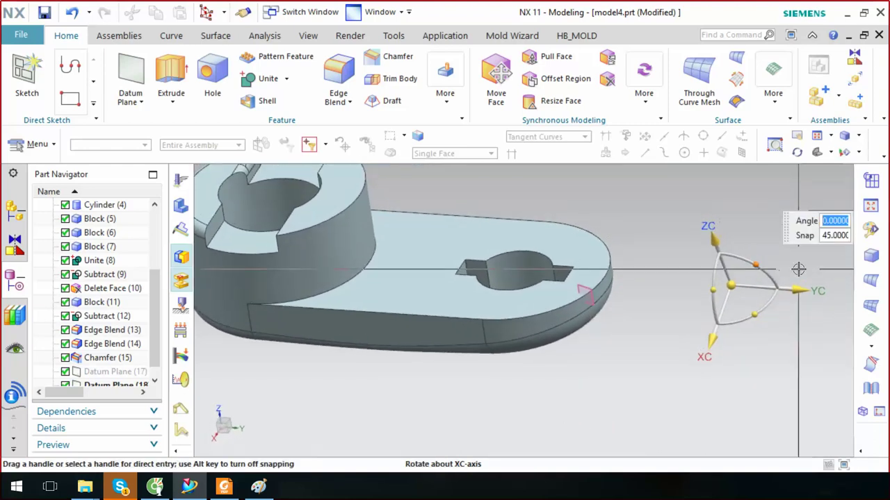
type("15")
key("Return")
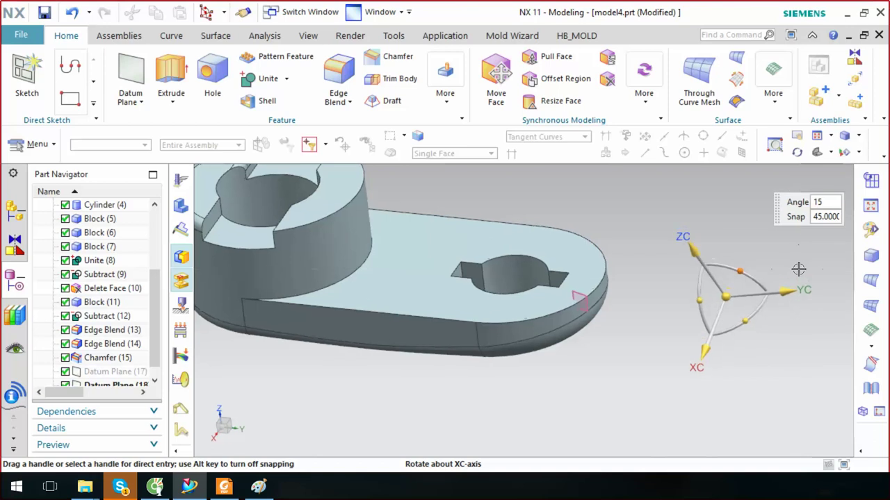
right_click(606, 114)
left_click(643, 119)
middle_click_drag(754, 222, 723, 278)
left_click(210, 115)
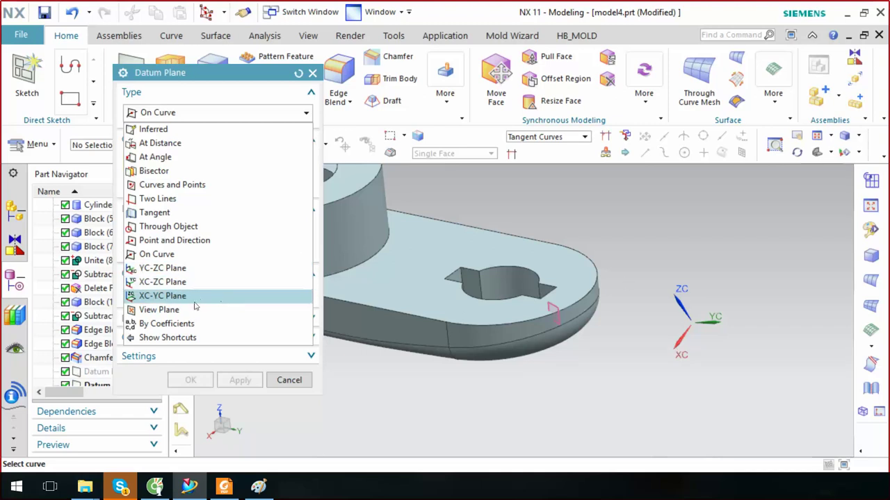
Create an XC-ZC datum plane at distance 0 from the rotated WCS
left_click(186, 283)
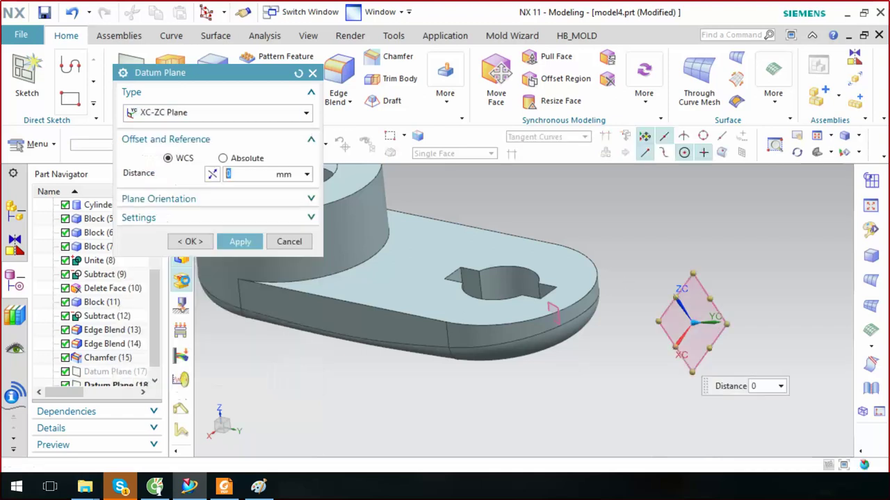
left_click(172, 241)
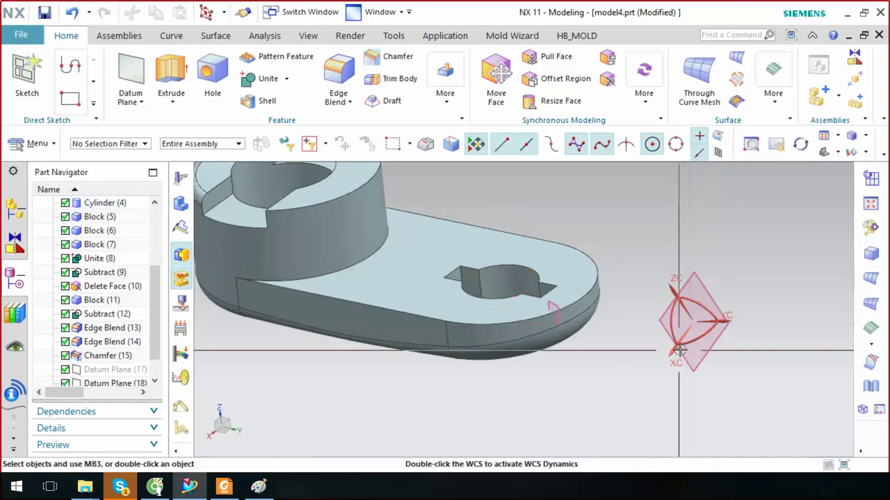
mouse_move(679, 281)
middle_mouse_down()
mouse_move(649, 260)
mouse_move(554, 262)
middle_mouse_up()
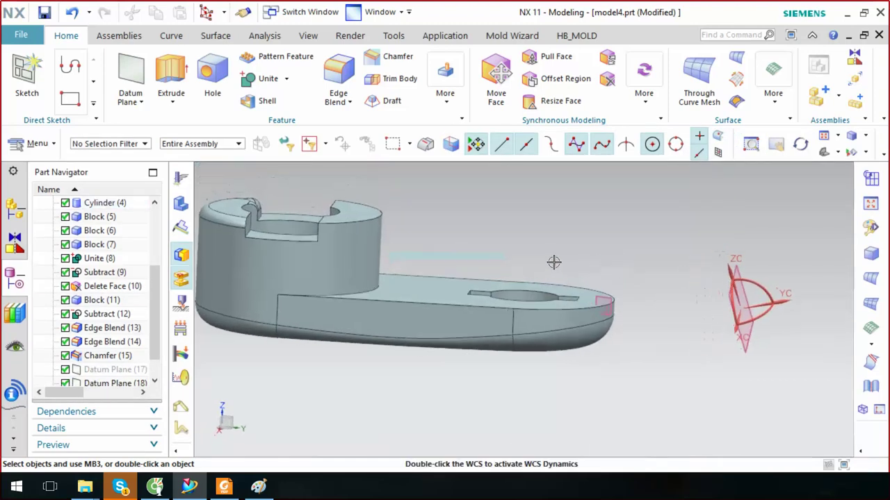
mouse_move(541, 212)
middle_mouse_down()
mouse_move(702, 266)
mouse_move(753, 249)
middle_mouse_up()
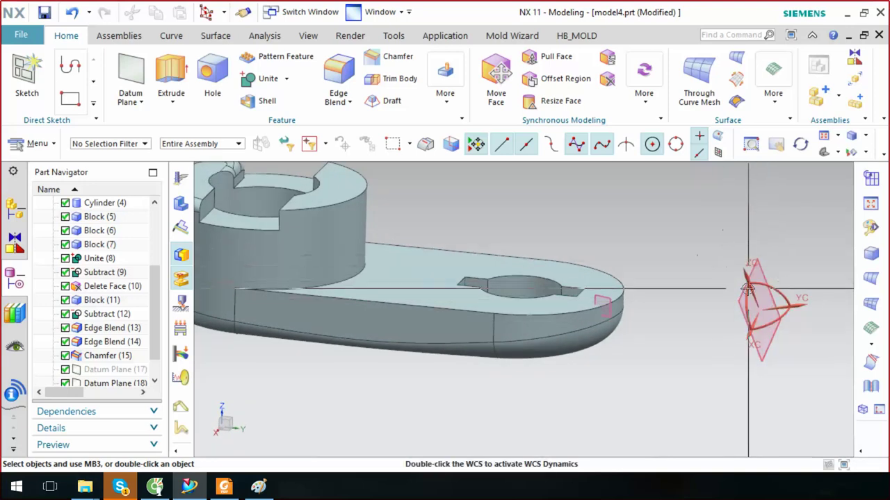
mouse_move(737, 325)
middle_mouse_down()
mouse_move(675, 387)
mouse_move(647, 453)
mouse_move(596, 396)
mouse_move(703, 419)
middle_mouse_up()
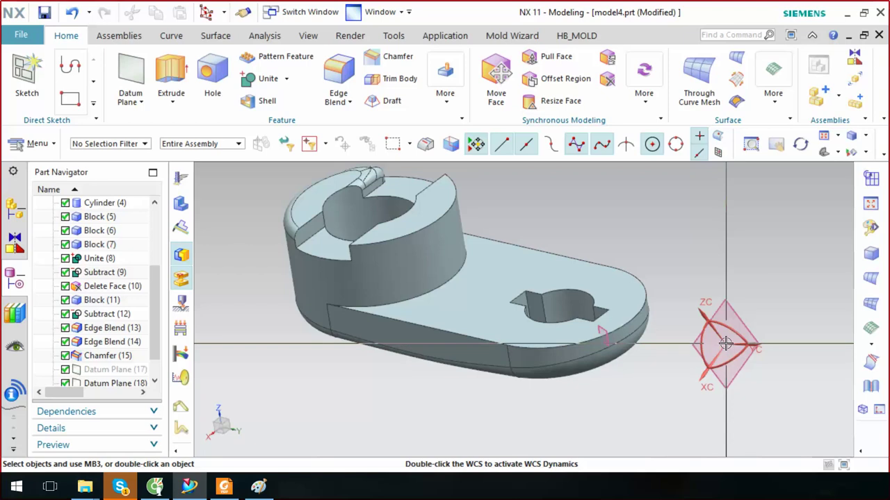
Zoom in and out to inspect the new plane beyond the lever's rounded end
scroll(568, 278, "up", 2)
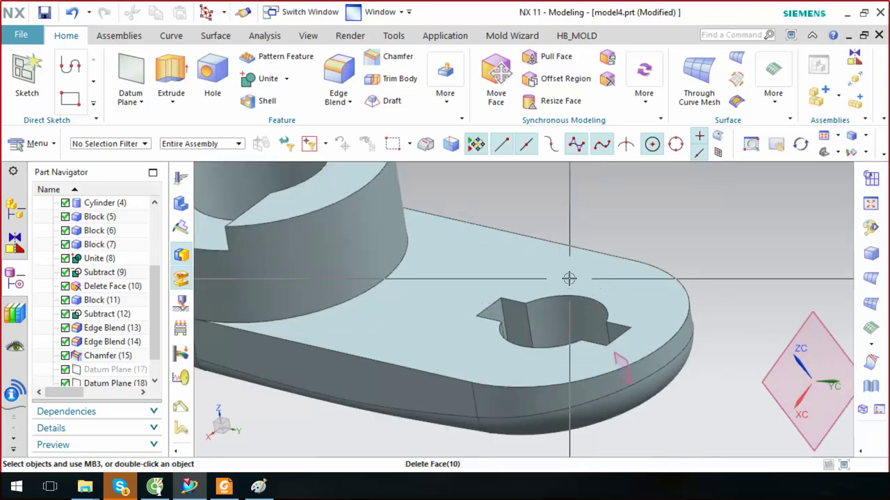
scroll(569, 278, "up", 1)
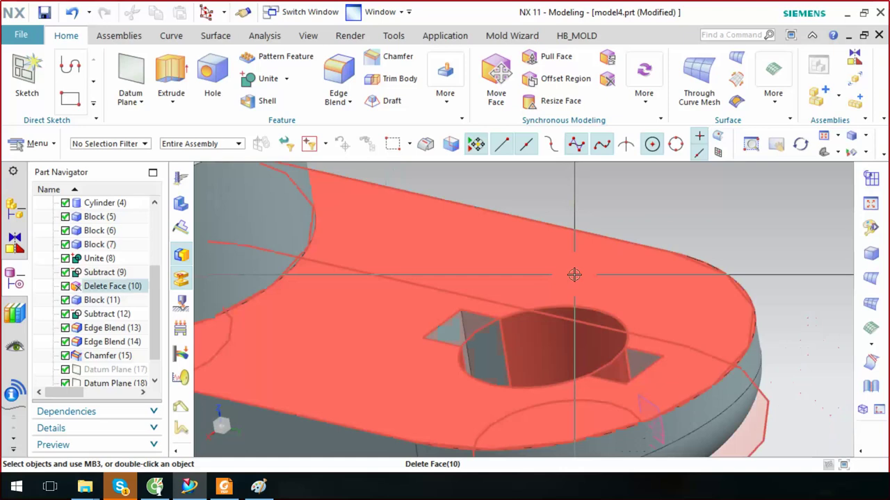
scroll(675, 378, "down", 3)
scroll(694, 353, "up", 3)
scroll(694, 354, "up", 3)
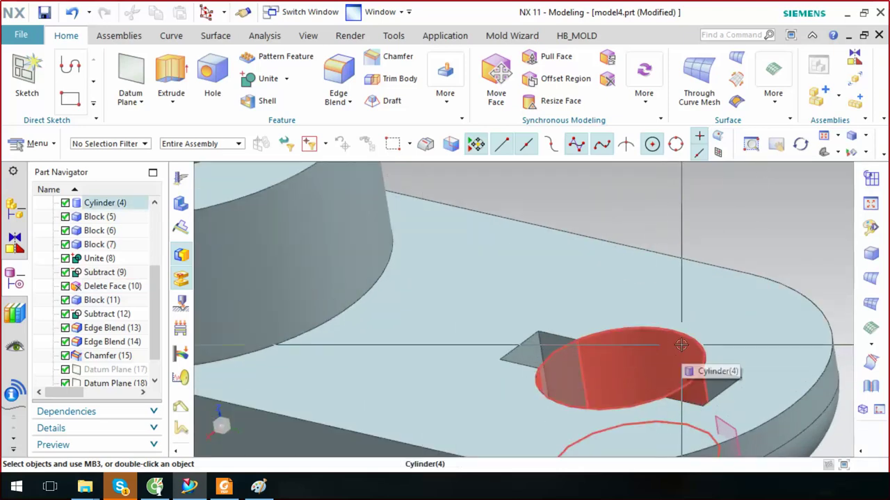
scroll(675, 317, "down", 2)
scroll(675, 318, "up", 2)
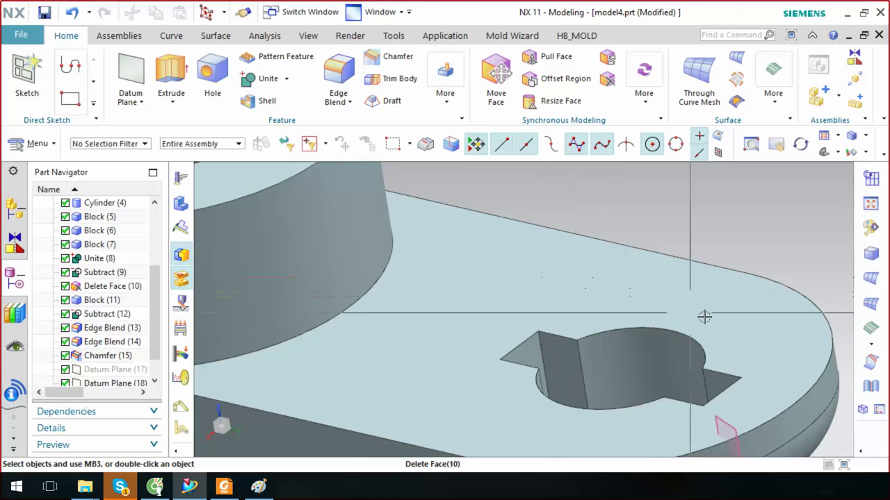
scroll(753, 341, "down", 5)
scroll(739, 341, "up", 5)
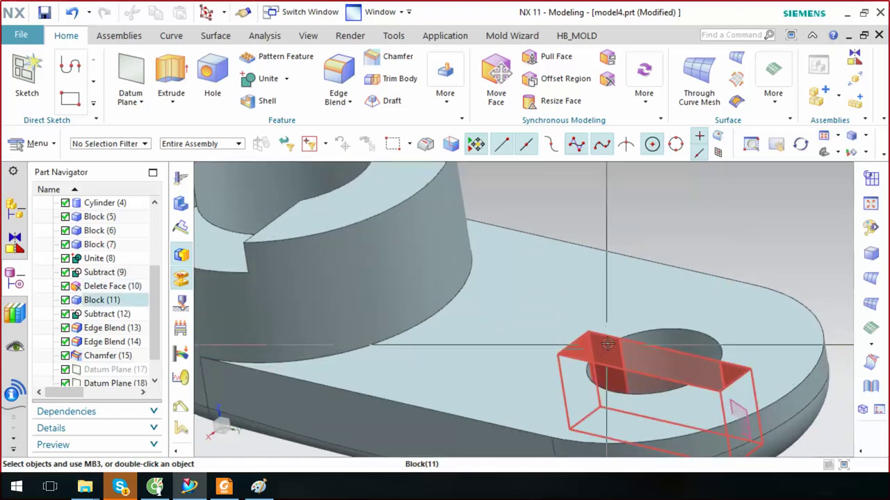
scroll(507, 314, "down", 4)
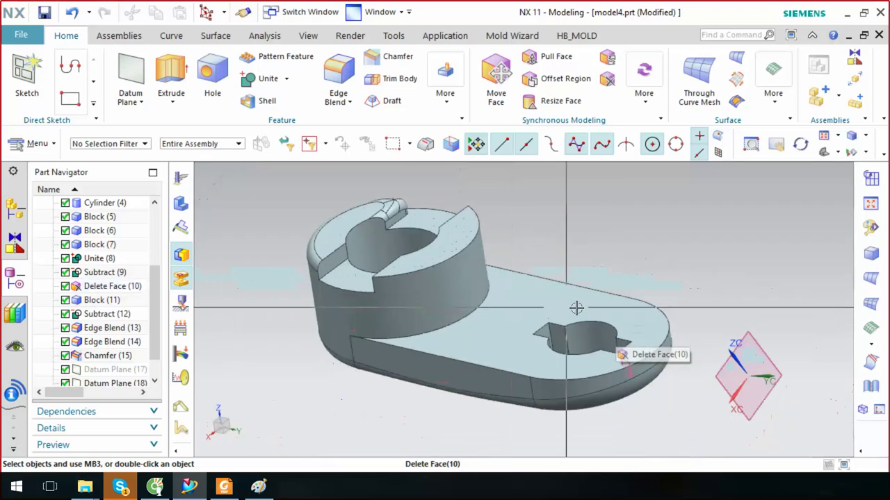
scroll(588, 302, "up", 4)
scroll(591, 302, "up", 2)
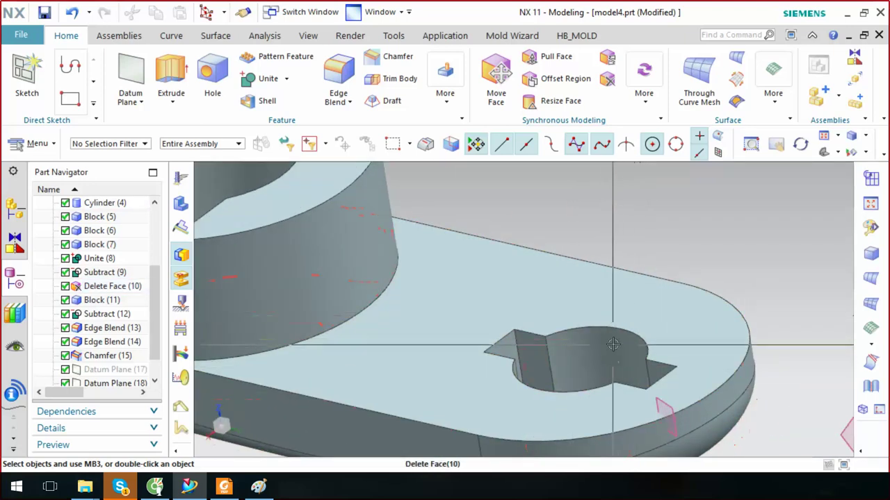
scroll(695, 292, "up", 2)
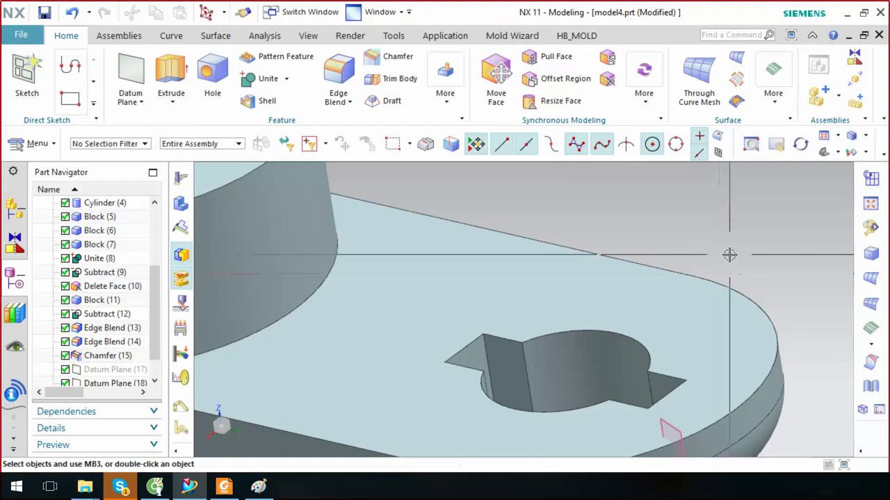
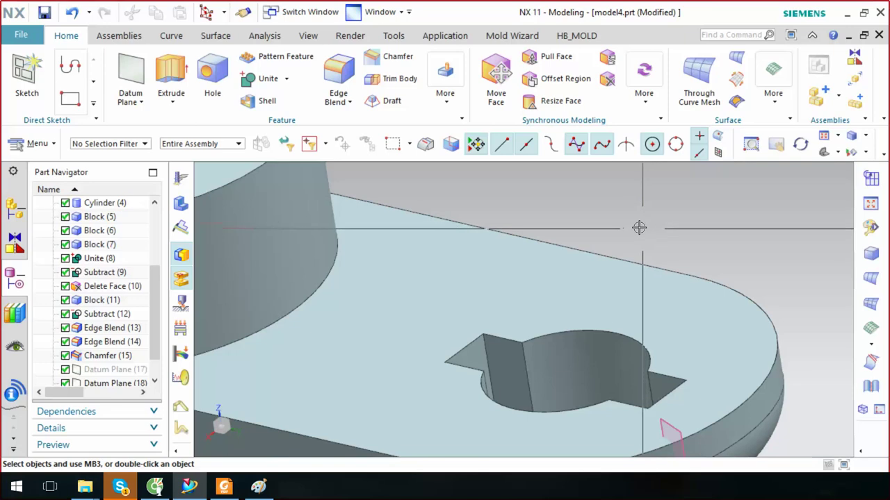
Start a sketch on the lug's top face and draw a horizontal line above the keyed hole
left_click(27, 80)
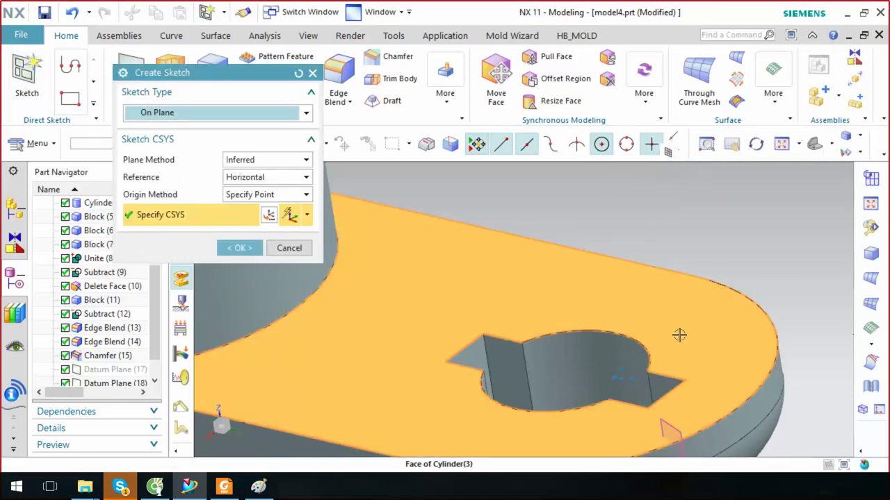
left_click(682, 333)
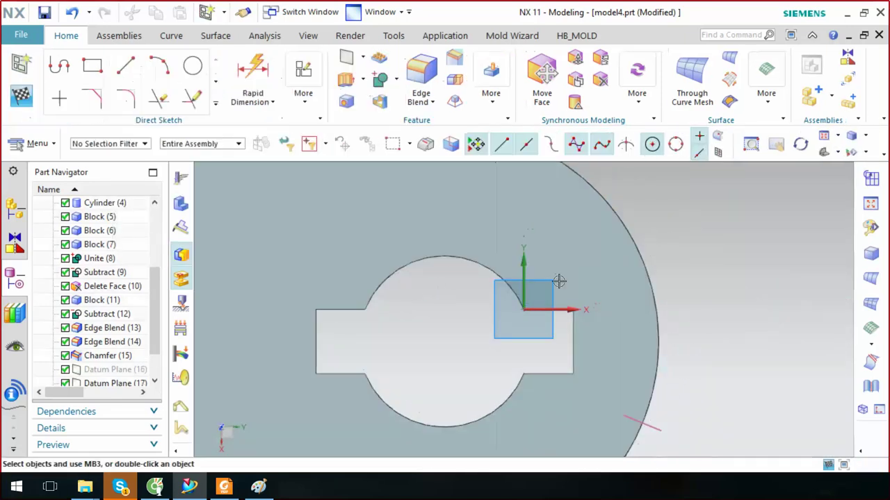
left_click(132, 73)
left_click(369, 203)
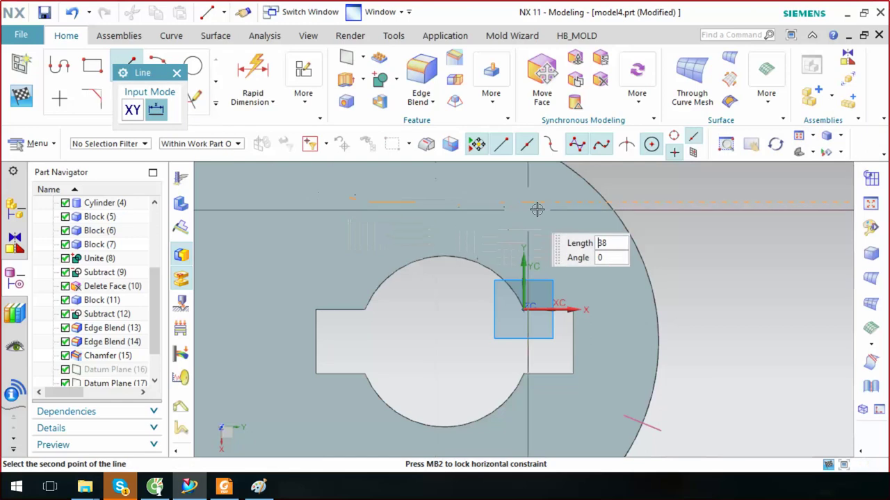
left_click(551, 208)
key("F1")
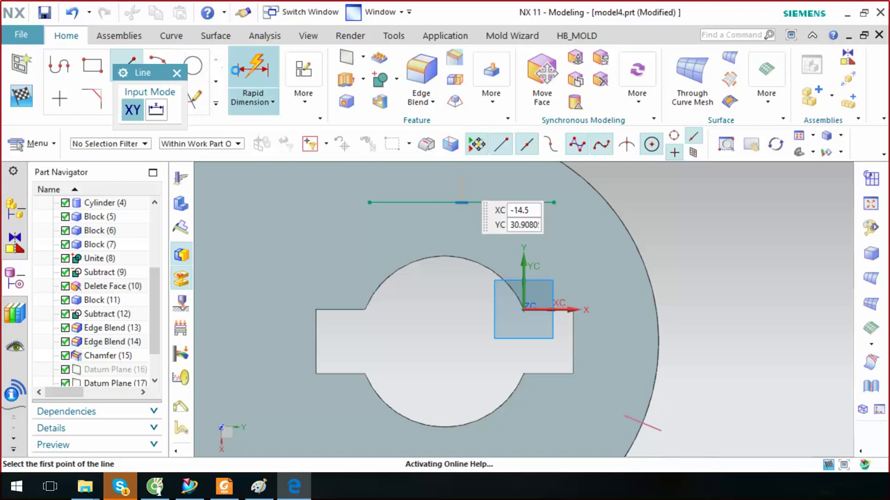
key("Escape")
Dimension the line 30 from the hole's arc centre and finish the sketch
key("d")
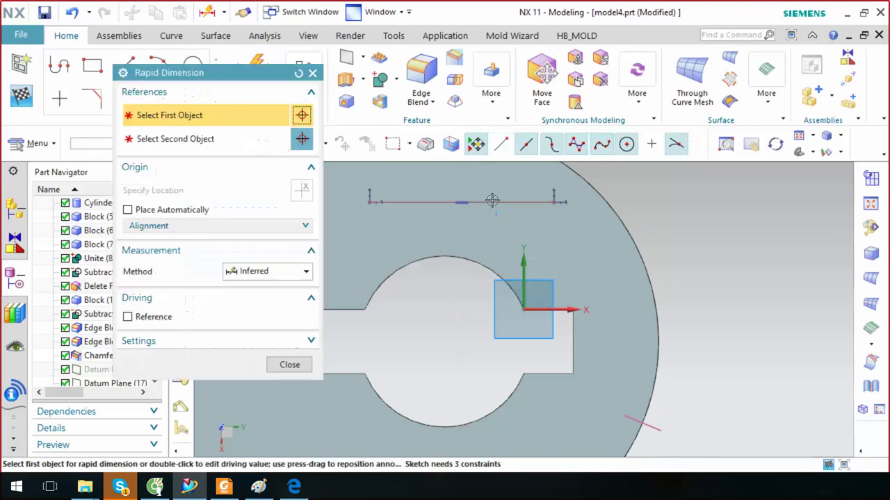
left_click(485, 202)
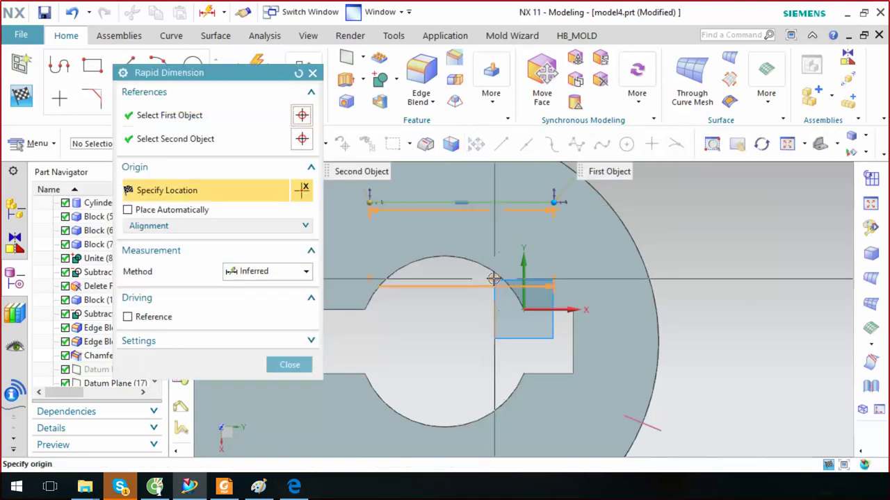
left_click(443, 341)
left_click(772, 296)
type("30")
key("Return")
key("Escape")
mouse_move(526, 354)
middle_mouse_down()
mouse_move(616, 237)
mouse_move(604, 236)
middle_mouse_up()
right_click(604, 237)
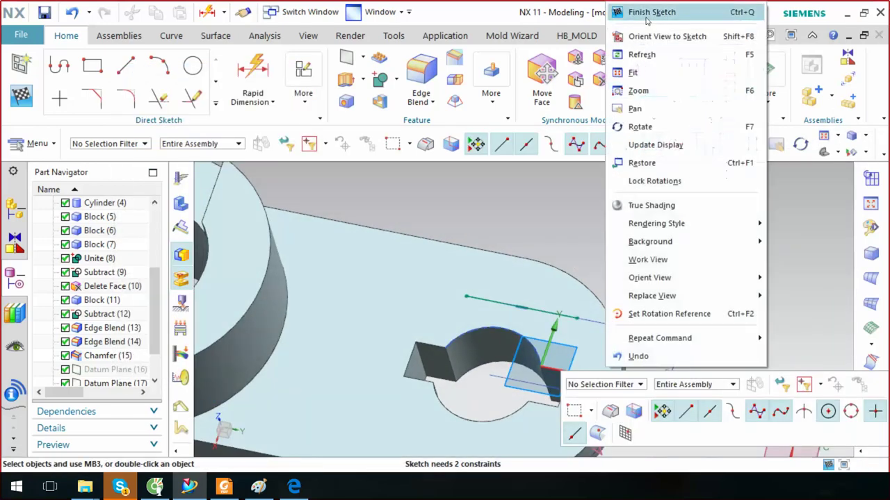
left_click(651, 11)
left_click(129, 78)
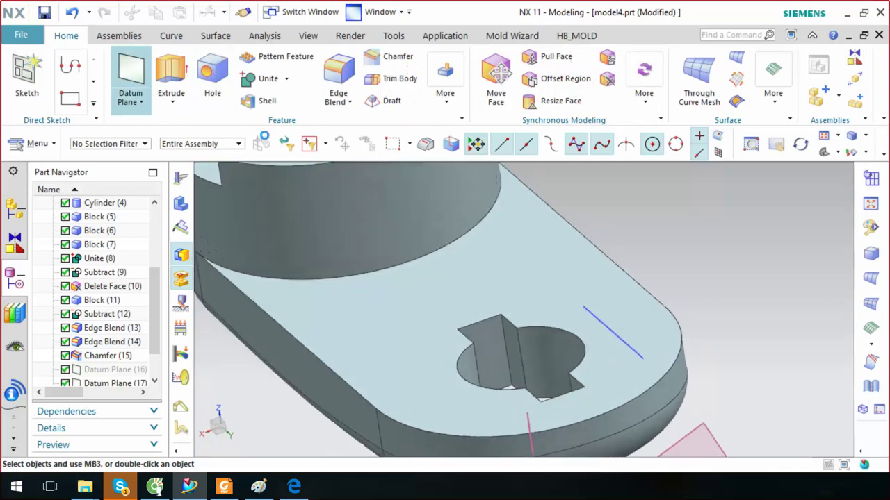
scroll(608, 327, "up", 2)
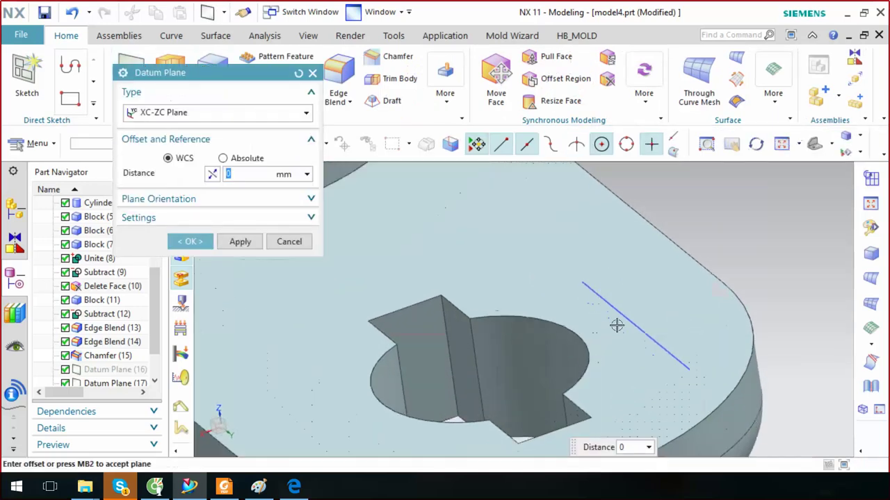
left_click(249, 112)
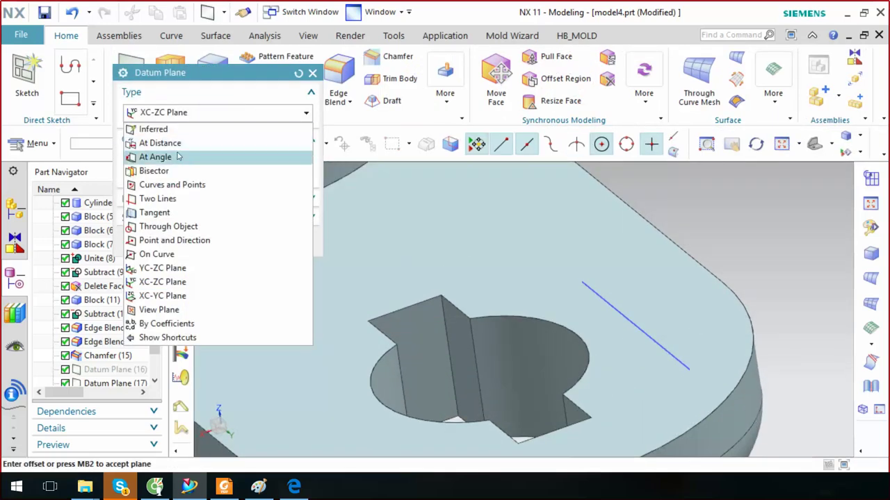
left_click(176, 156)
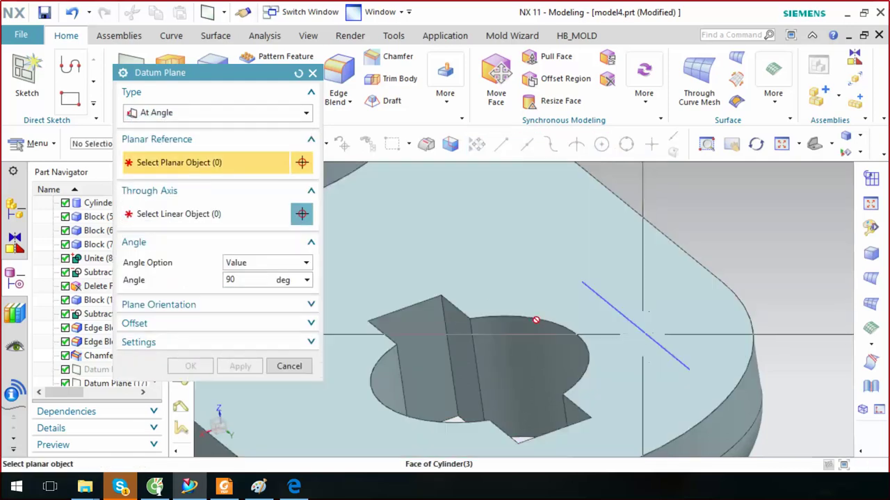
left_click(457, 326)
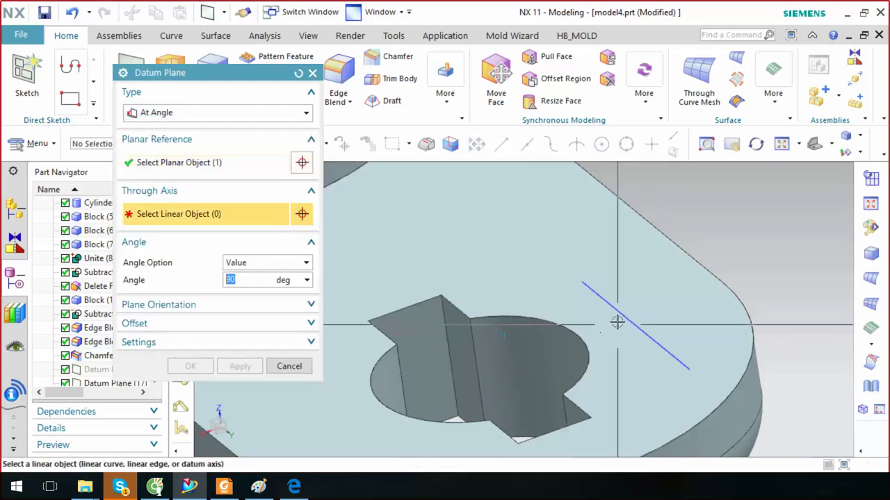
left_click(633, 315)
middle_click_drag(639, 314, 411, 304)
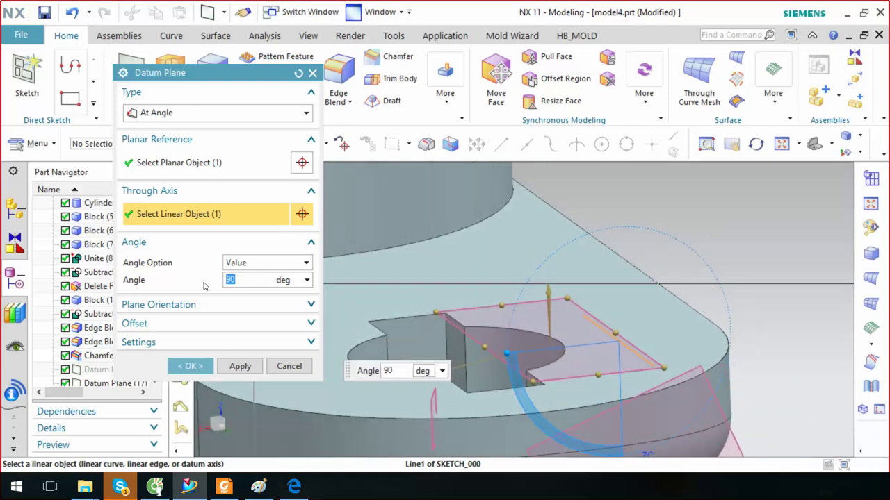
type("15")
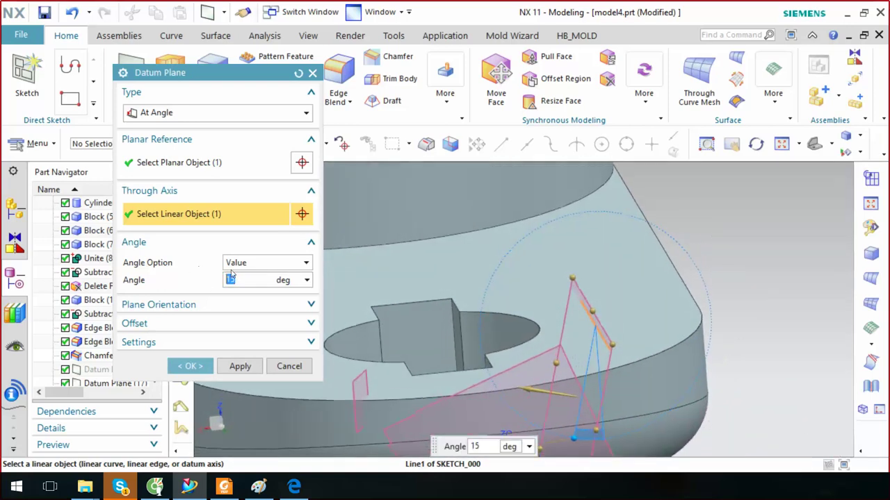
middle_click_drag(478, 327, 601, 329)
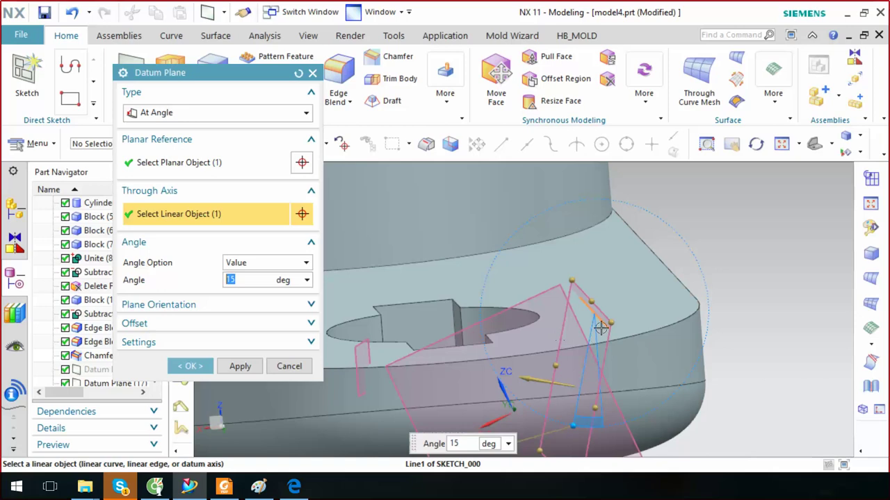
mouse_move(668, 293)
middle_mouse_down()
mouse_move(530, 367)
mouse_move(550, 399)
middle_mouse_up()
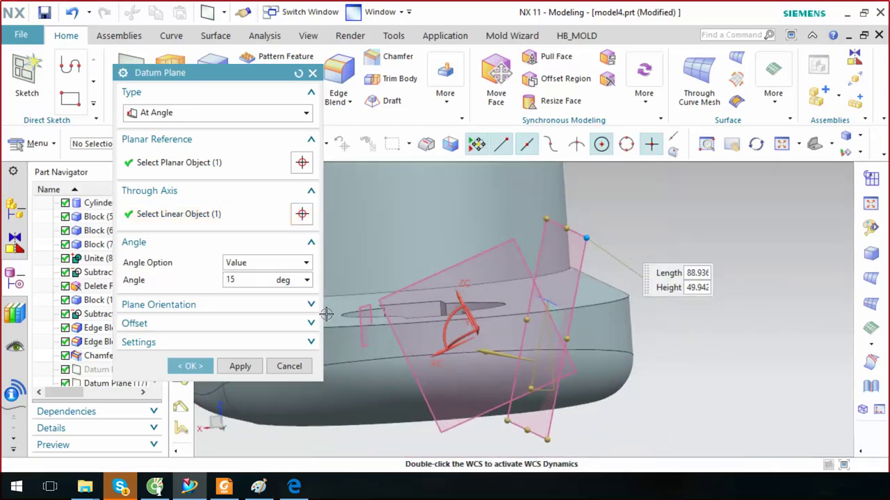
left_click(215, 324)
left_click(252, 308)
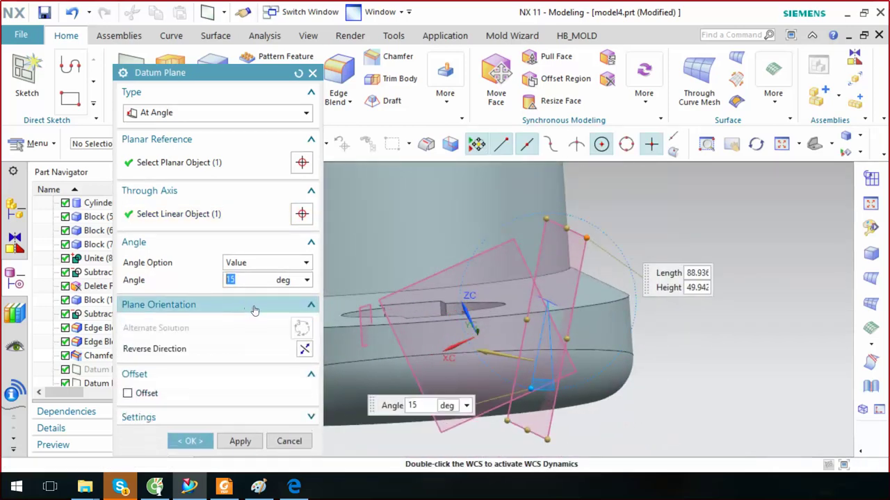
left_click(305, 349)
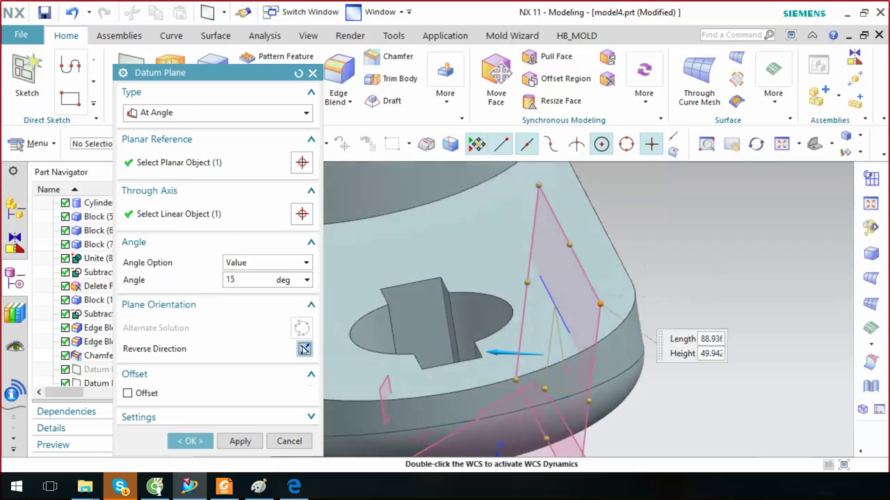
left_click(253, 280)
type("360-")
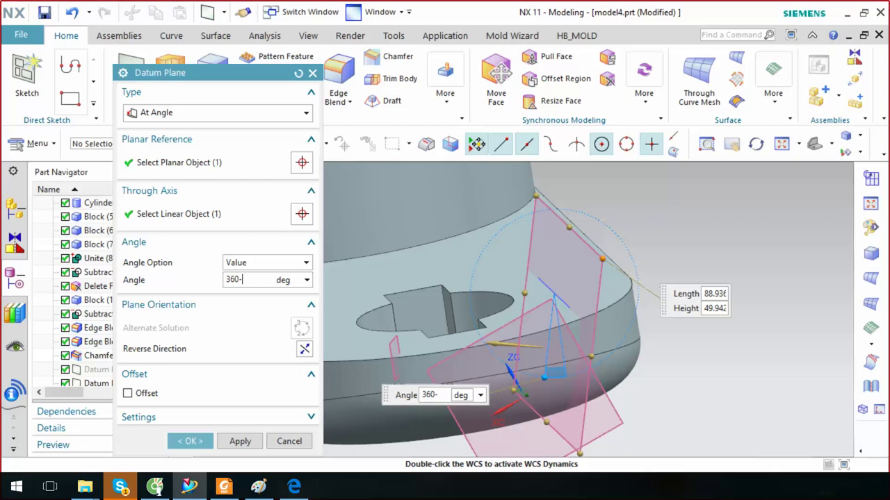
key("Return")
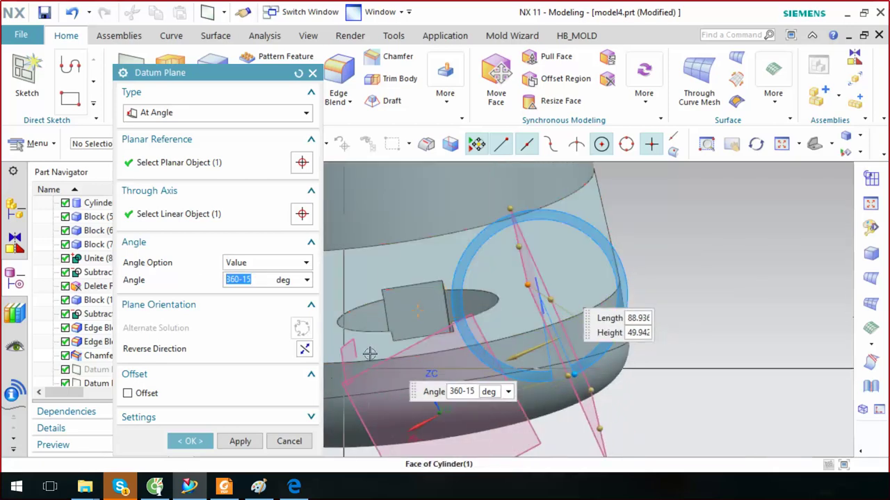
left_click(302, 445)
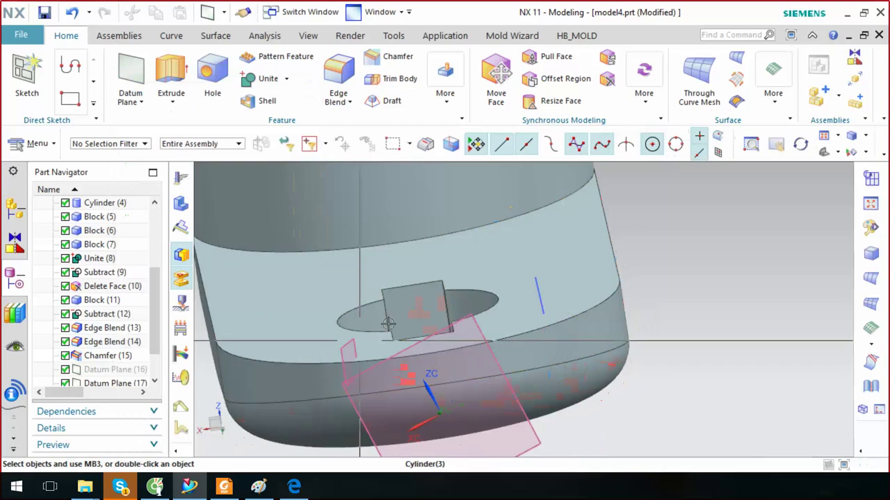
Try moving the WCS origin to the hole's centre, then cancel that edit
mouse_move(512, 308)
middle_mouse_down()
mouse_move(566, 295)
mouse_move(507, 320)
middle_mouse_up()
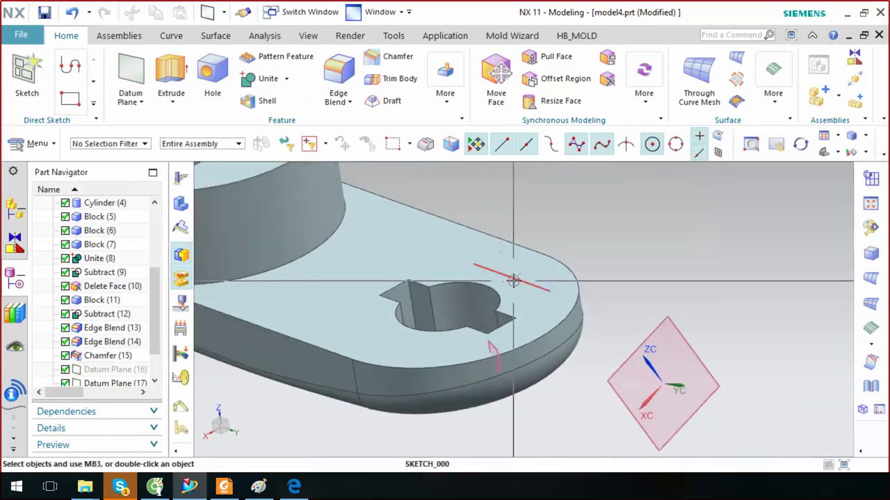
middle_click_drag(512, 274, 703, 372)
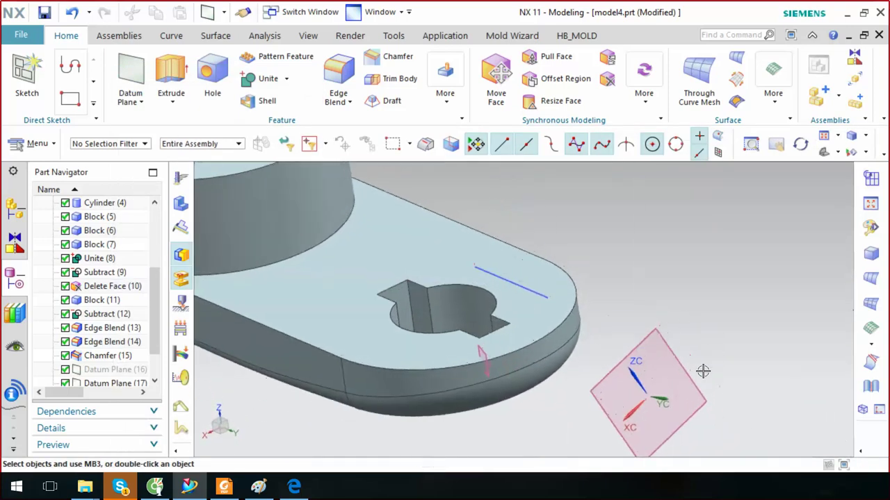
double_click(653, 398)
left_click(492, 317)
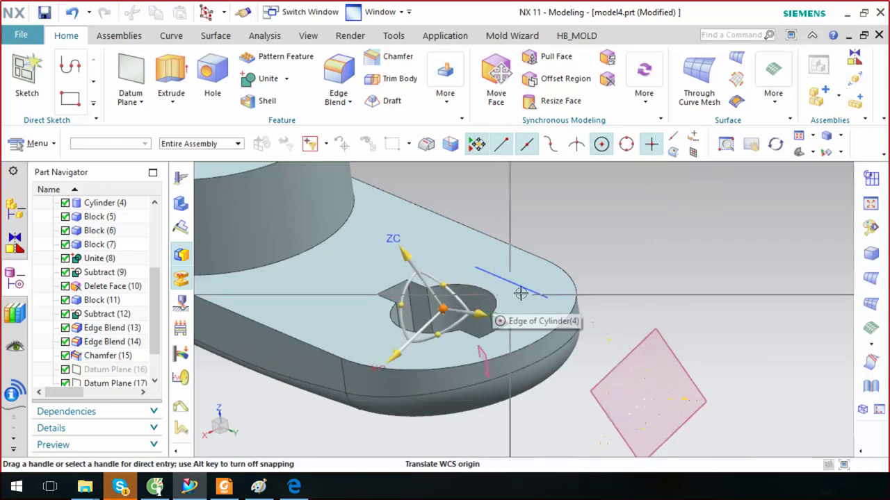
scroll(504, 264, "up", 3)
left_click(390, 266)
mouse_move(524, 329)
middle_mouse_down()
mouse_move(540, 321)
mouse_move(465, 389)
middle_mouse_up()
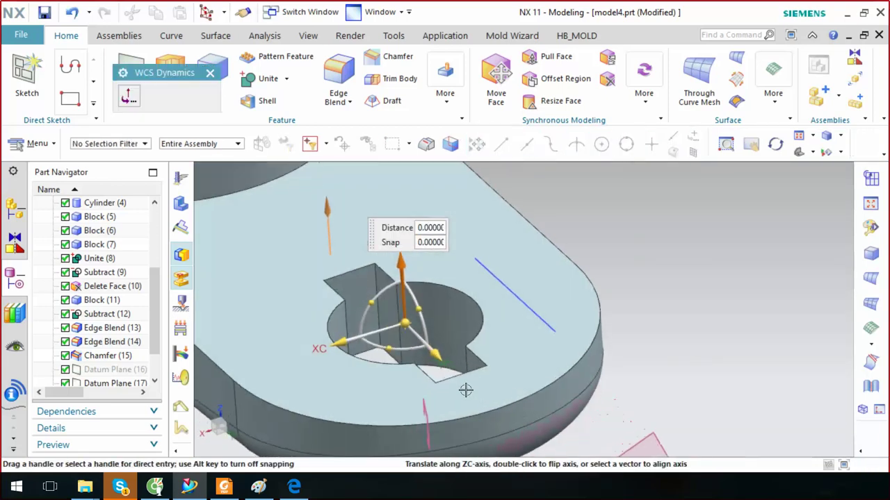
left_click(435, 358)
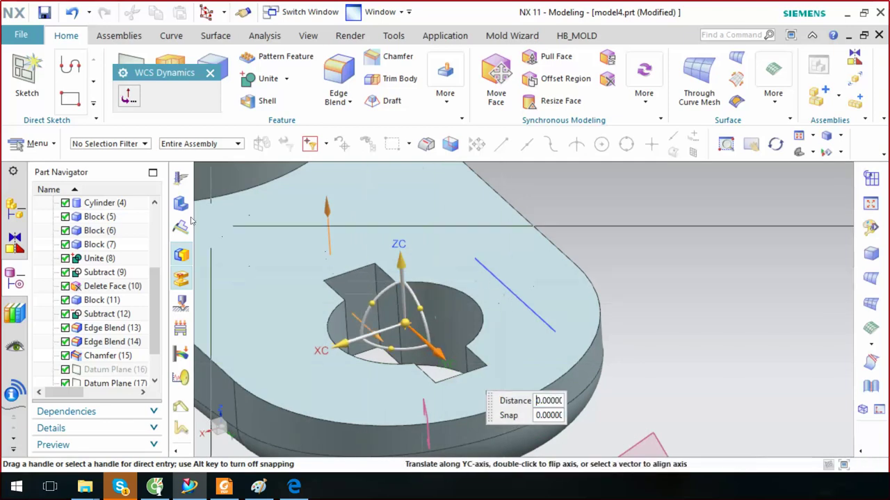
right_click(570, 178)
left_click(606, 133)
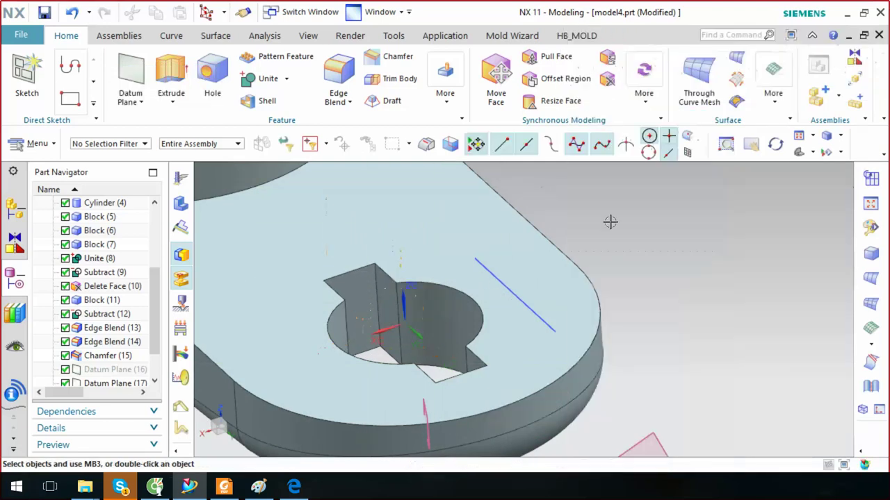
Shift the WCS -30 mm along XC across the keyed hole
double_click(374, 339)
type("30")
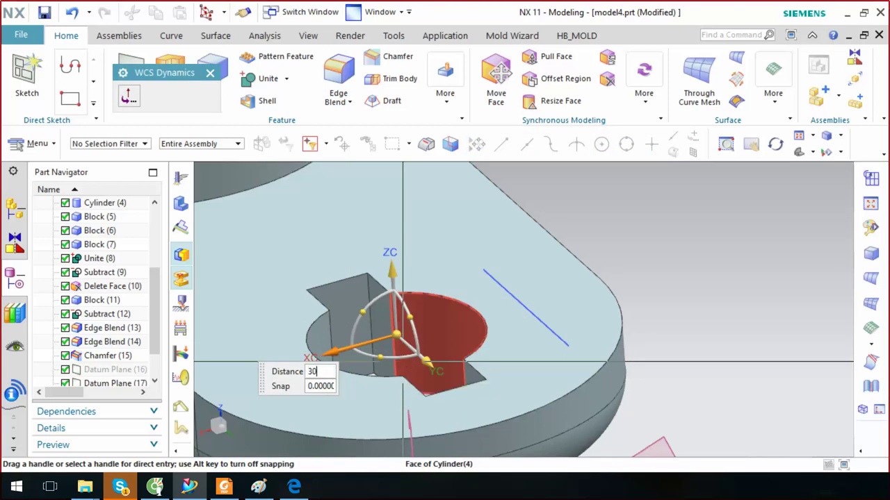
key("Return")
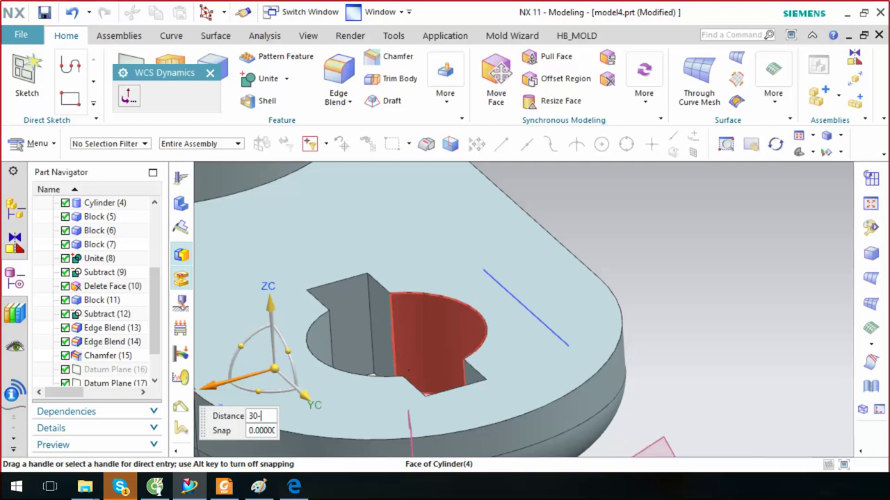
key("Return")
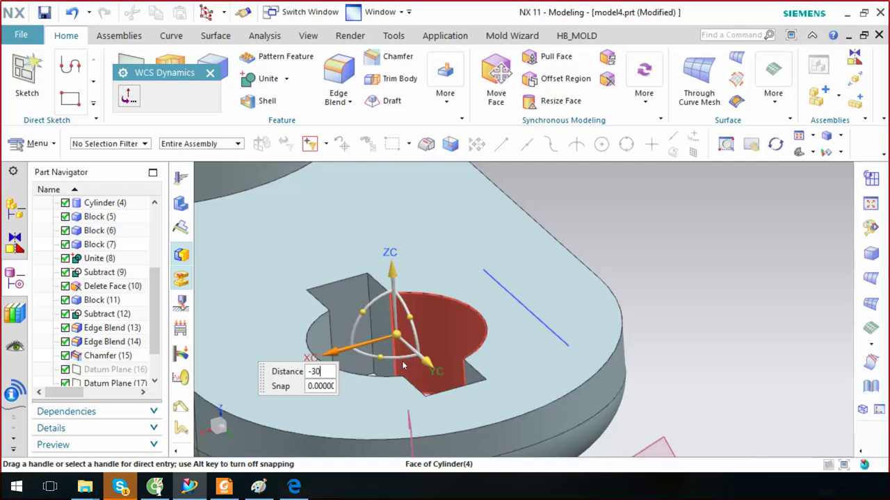
key("Return")
Tilt the WCS 15° about YC, accept it, and finish the sketch
middle_click_drag(660, 261, 583, 299)
left_click(475, 295)
type("15")
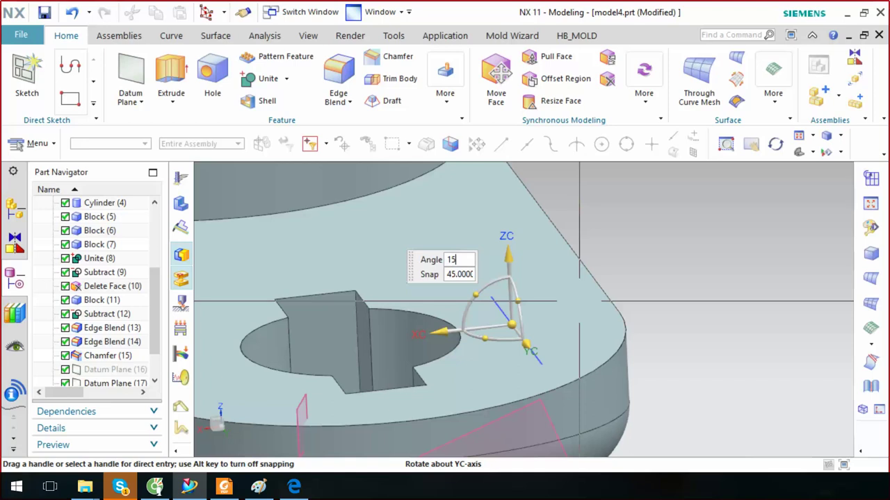
key("Return")
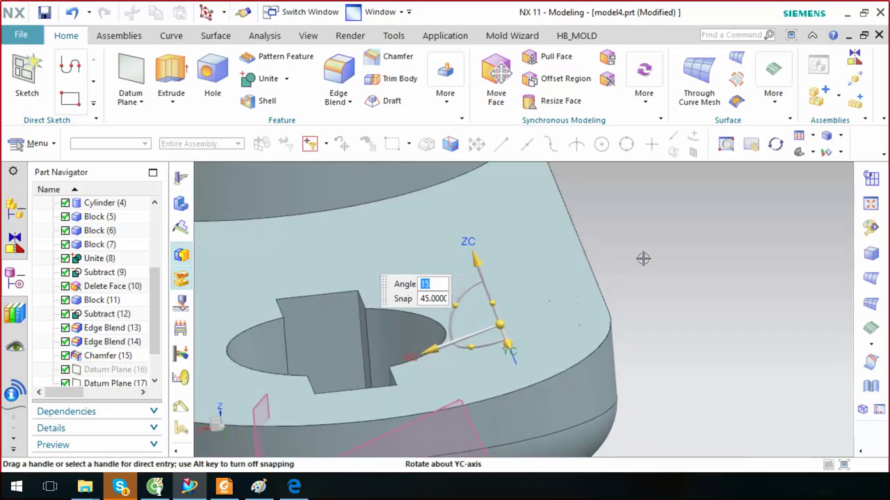
right_click(685, 234)
left_click(696, 114)
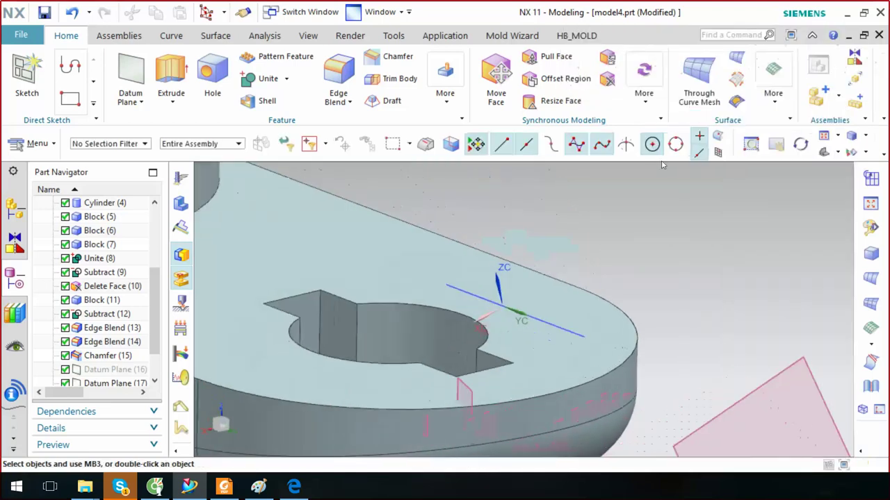
middle_click_drag(663, 165, 525, 333)
key("ctrl+q")
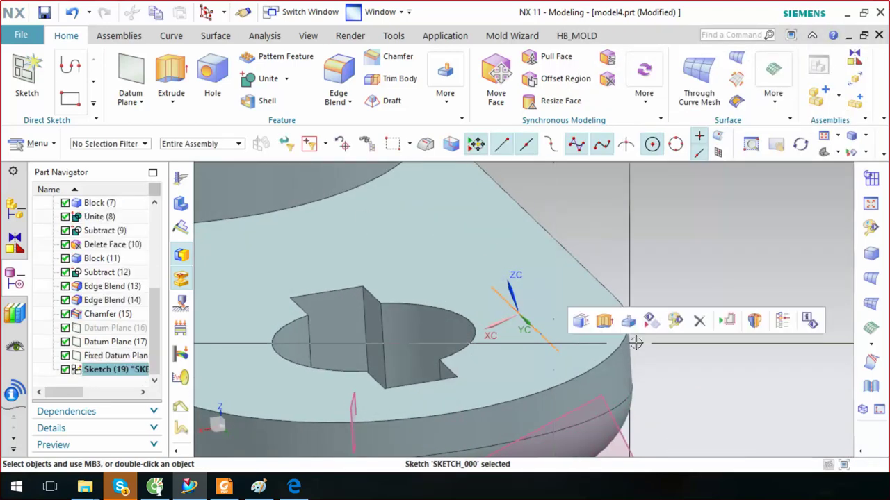
left_click(148, 105)
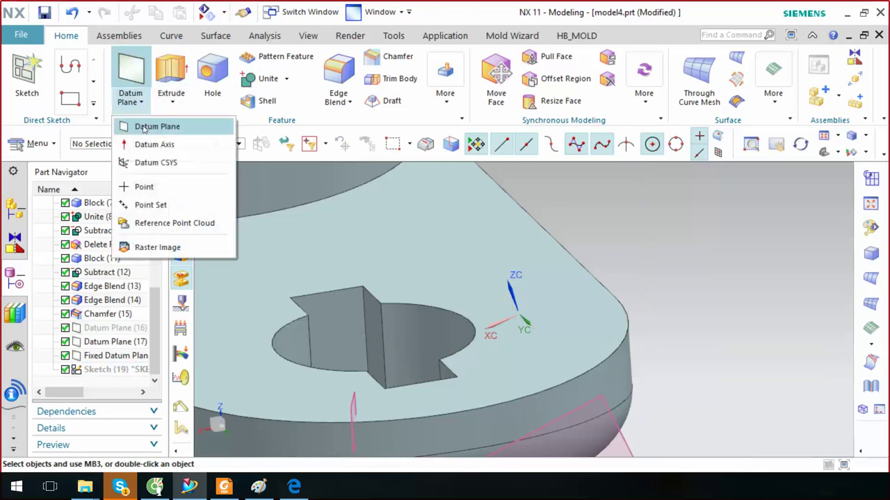
Add a fixed datum plane of type YC-ZC Plane
left_click(143, 128)
left_click(202, 112)
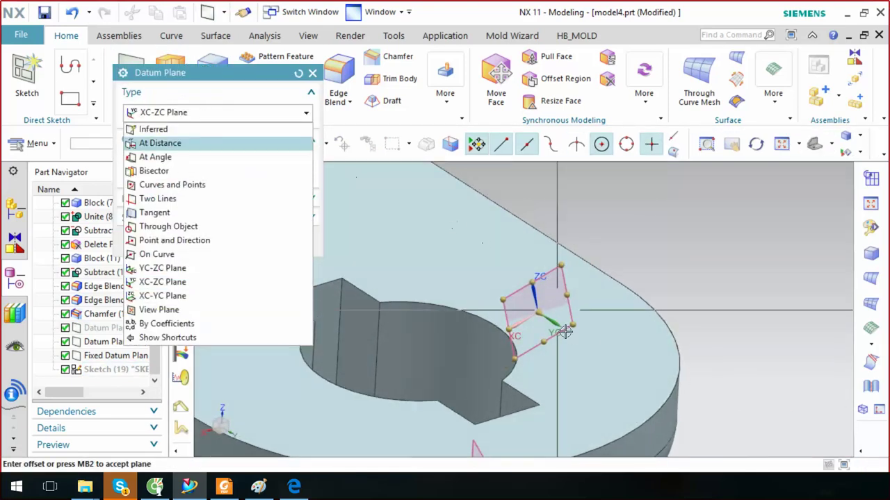
left_click(188, 268)
middle_click_drag(445, 313, 493, 286)
middle_click(611, 270)
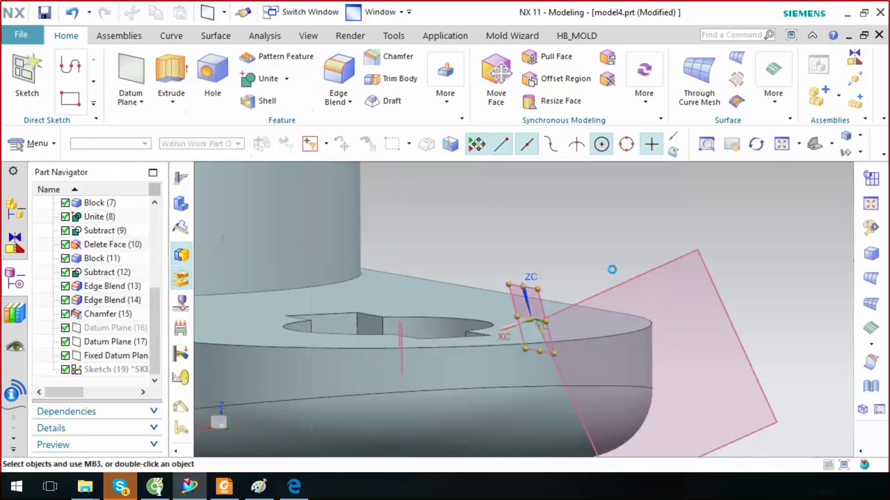
middle_click_drag(612, 269, 649, 270)
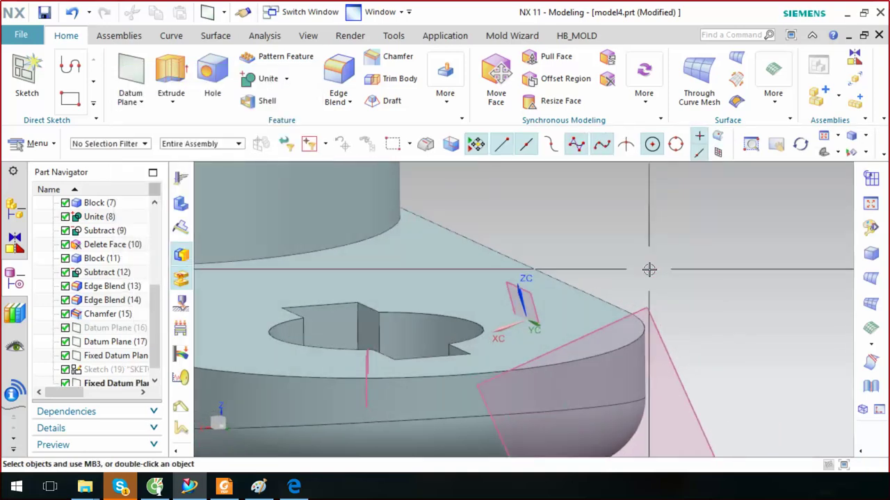
middle_click_drag(649, 270, 400, 232)
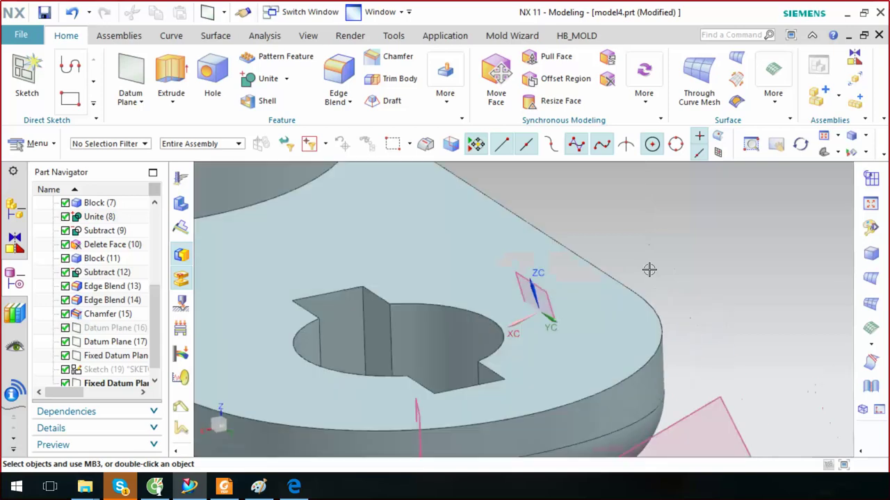
Drag the WCS origin up-left across the lug's top face
left_click(141, 102)
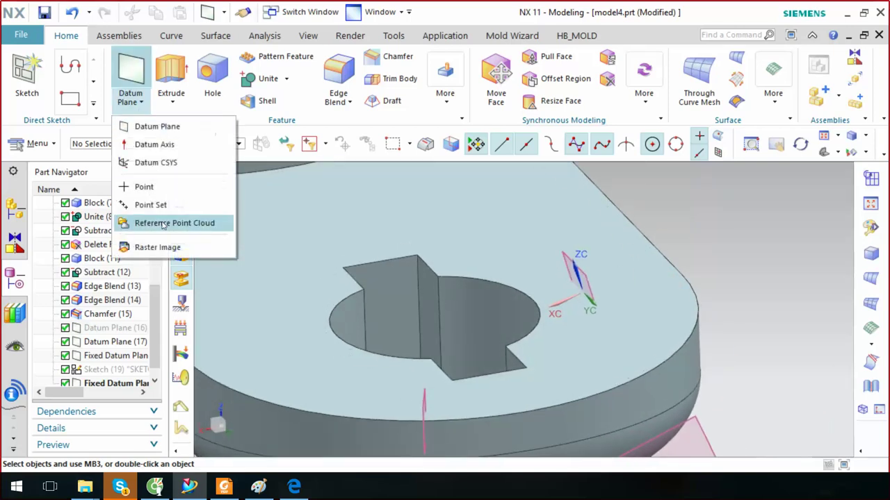
middle_click_drag(691, 251, 591, 271)
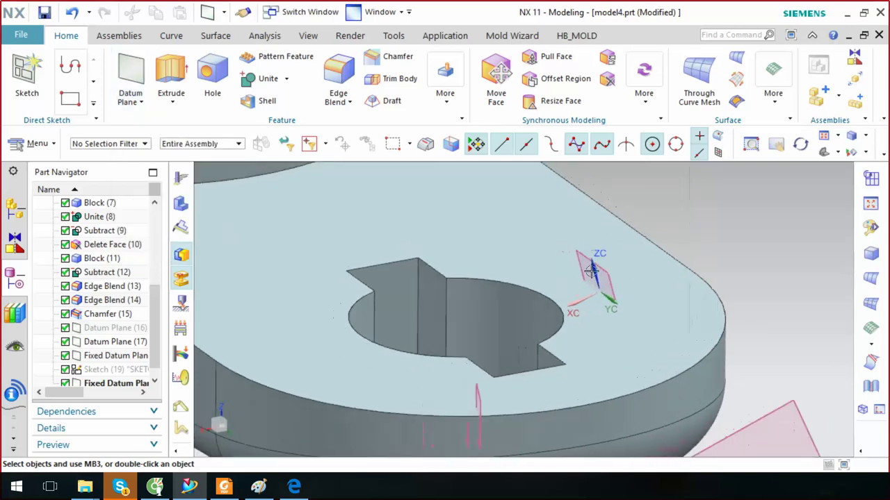
double_click(591, 271)
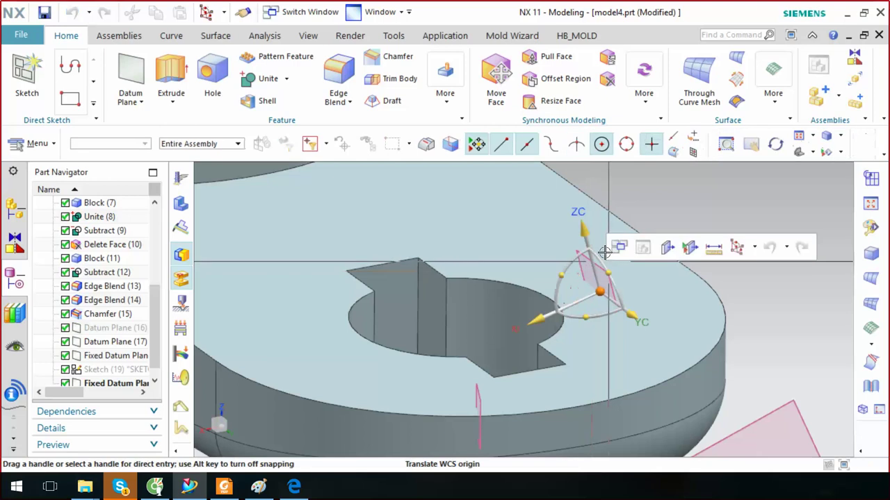
left_click_drag(591, 273, 400, 214)
middle_click_drag(600, 287, 624, 238)
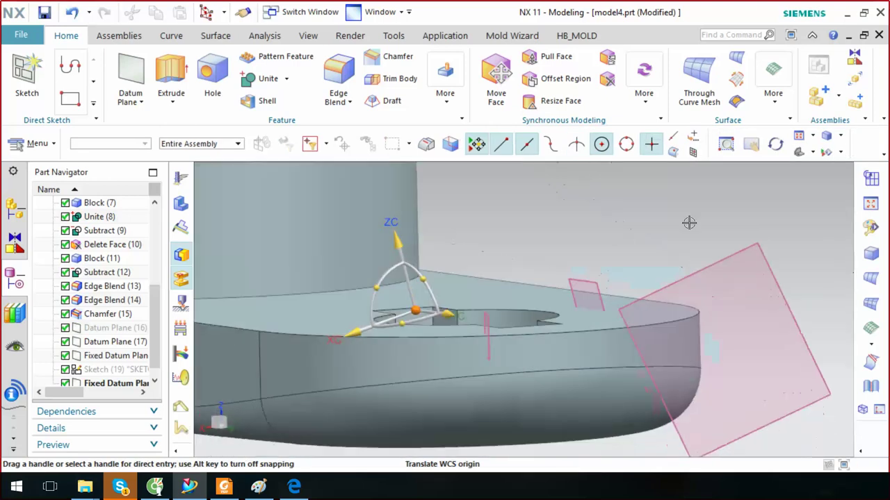
right_click(701, 221)
middle_click_drag(607, 260, 475, 252)
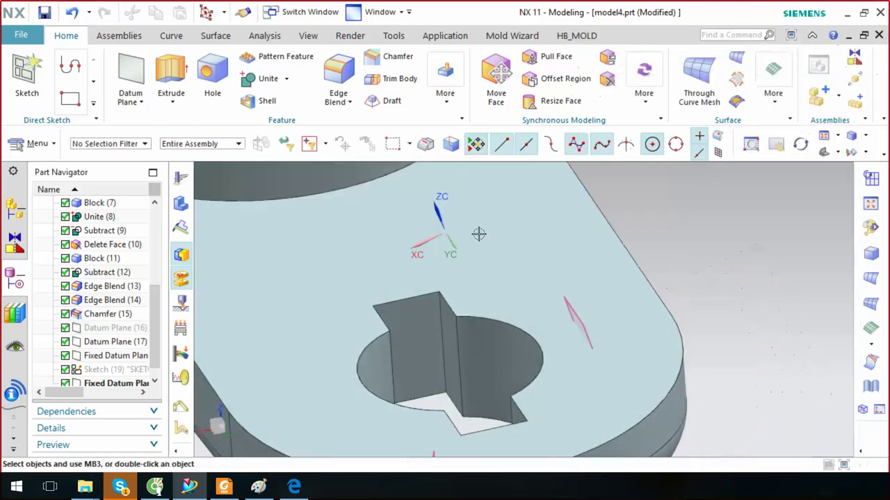
left_click(132, 102)
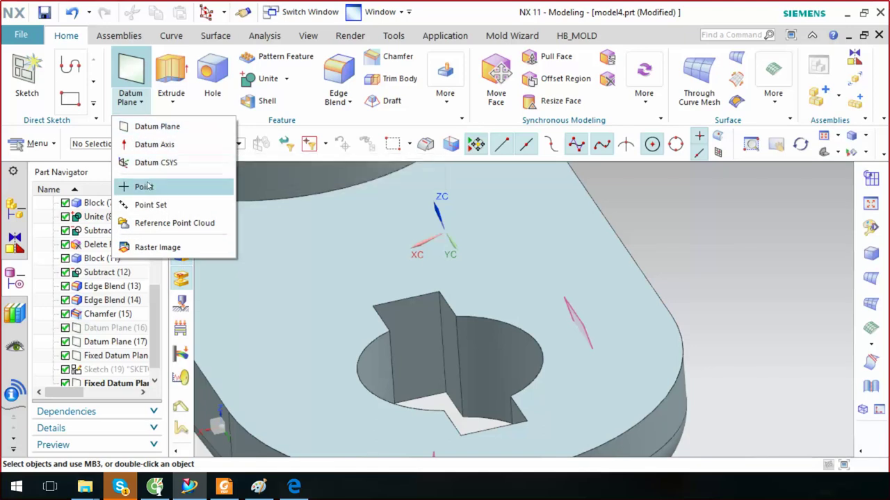
left_click(158, 126)
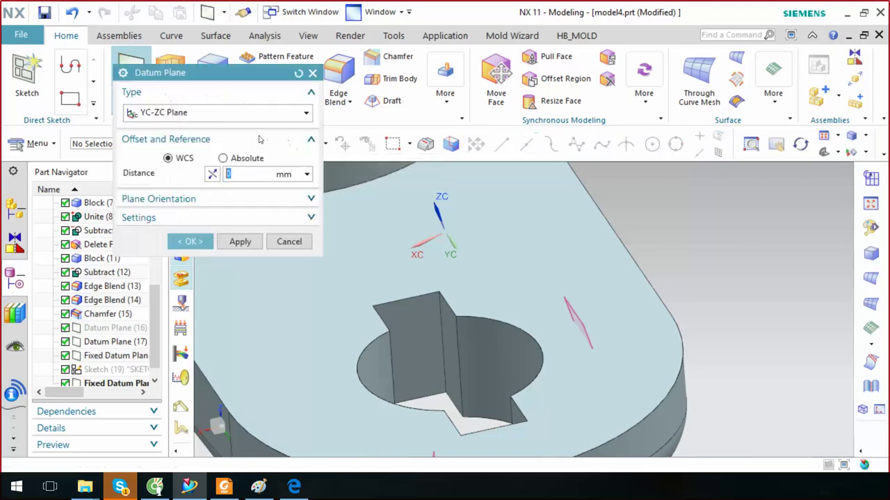
left_click(252, 112)
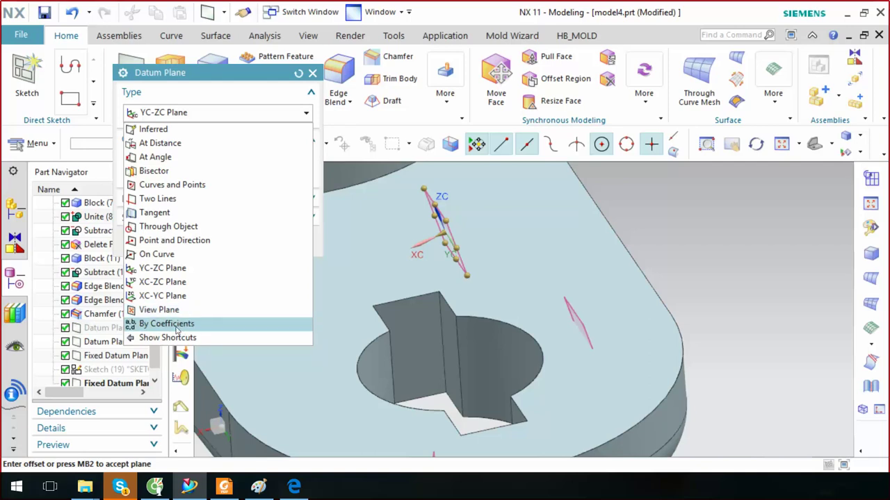
left_click(176, 326)
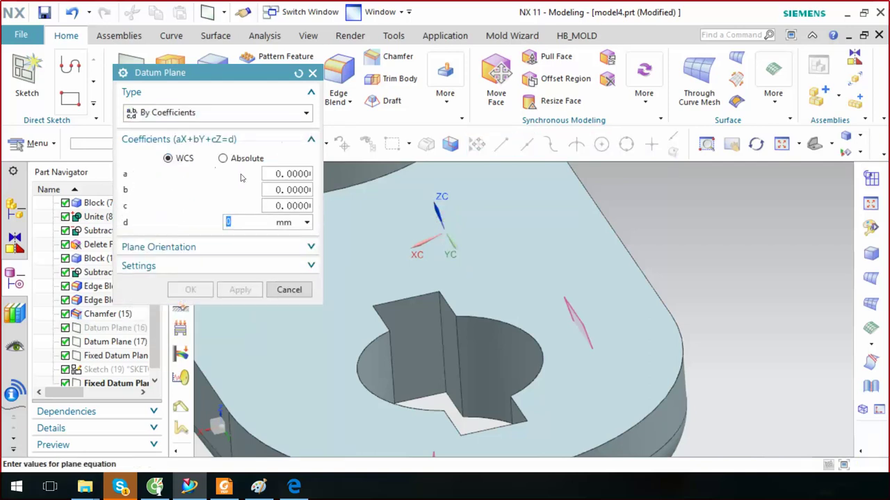
left_click(207, 115)
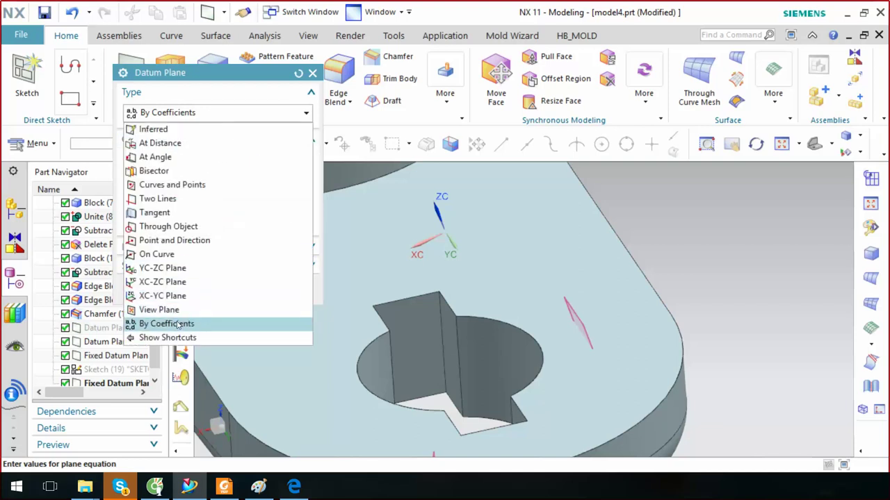
left_click(159, 310)
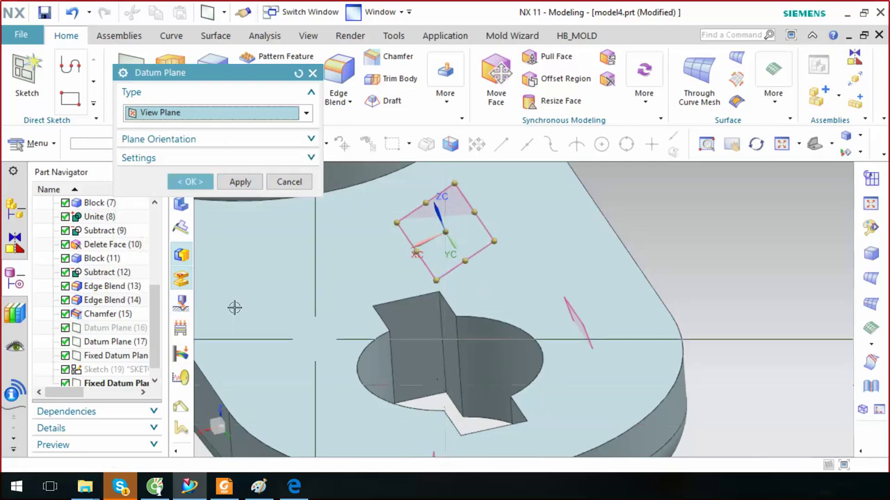
key("Escape")
mouse_move(363, 311)
middle_mouse_down()
mouse_move(398, 287)
mouse_move(179, 168)
middle_mouse_up()
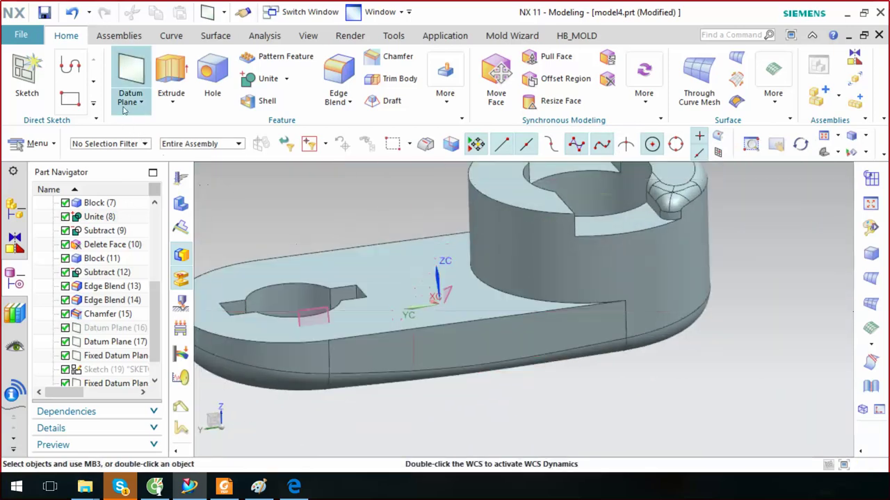
left_click(131, 73)
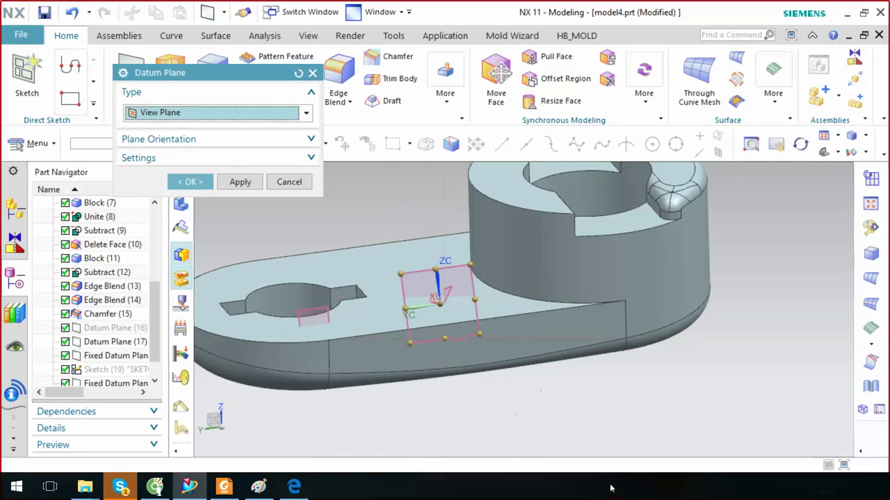
Confirm the view-plane datum plane and return to the standard Home view
left_click(179, 182)
mouse_move(486, 292)
middle_mouse_down()
mouse_move(546, 327)
mouse_move(564, 351)
mouse_move(548, 342)
middle_mouse_up()
key("Home")
scroll(646, 327, "up", 2)
scroll(477, 353, "up", 3)
scroll(471, 360, "up", 2)
scroll(495, 363, "up", 2)
Reorient the view to show the whole lug and start a Datum Axis
middle_click_drag(494, 363, 673, 350)
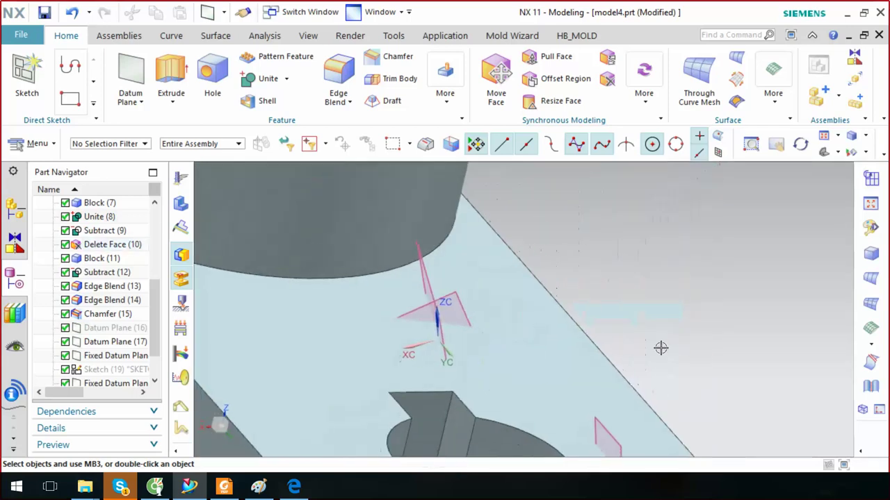
middle_click_drag(452, 318, 588, 300)
scroll(563, 298, "down", 2)
scroll(512, 334, "up", 4)
scroll(522, 344, "up", 2)
scroll(590, 326, "down", 4)
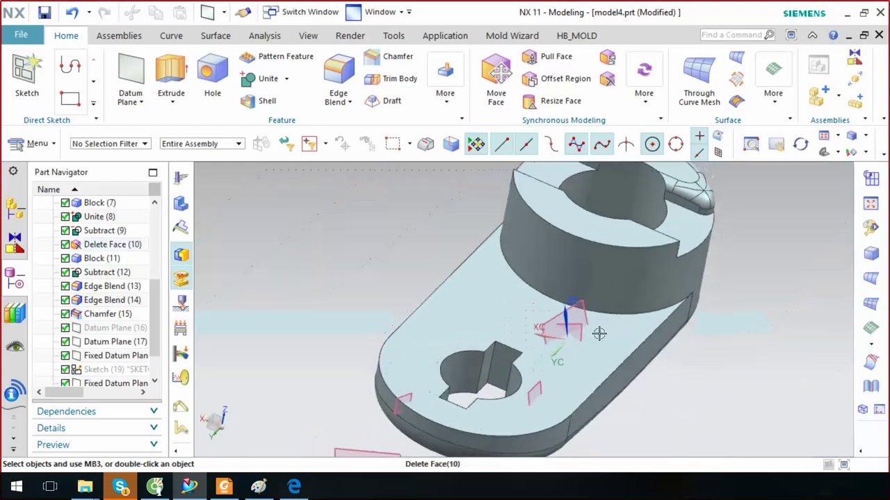
scroll(687, 317, "down", 2)
middle_click_drag(687, 318, 686, 312)
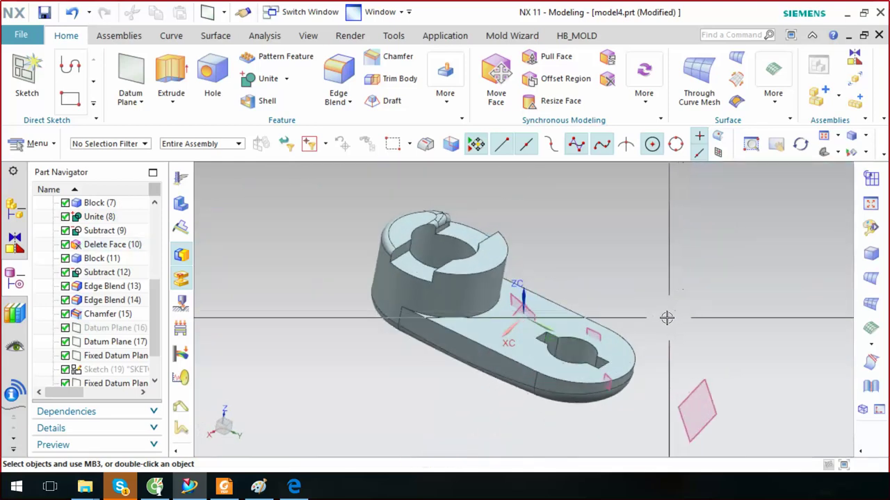
left_click(133, 100)
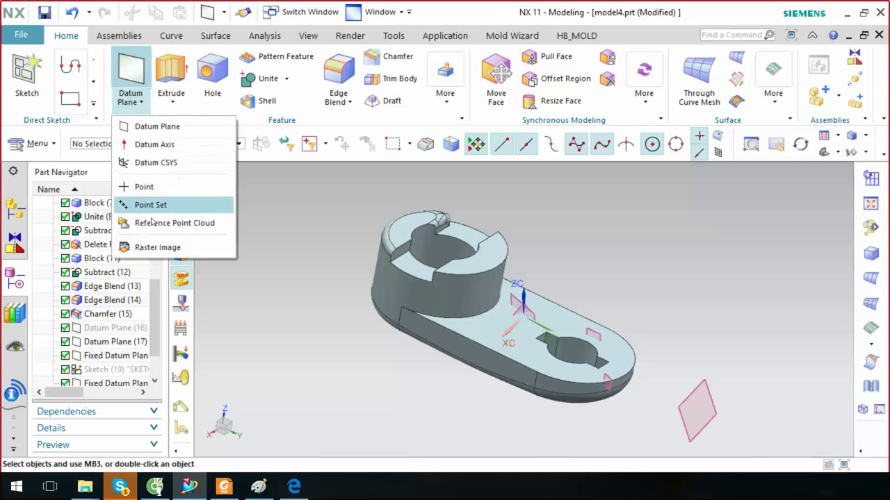
left_click(172, 146)
Preview an Intersection datum axis between two boss slot faces, then reset the dialog
left_click(257, 116)
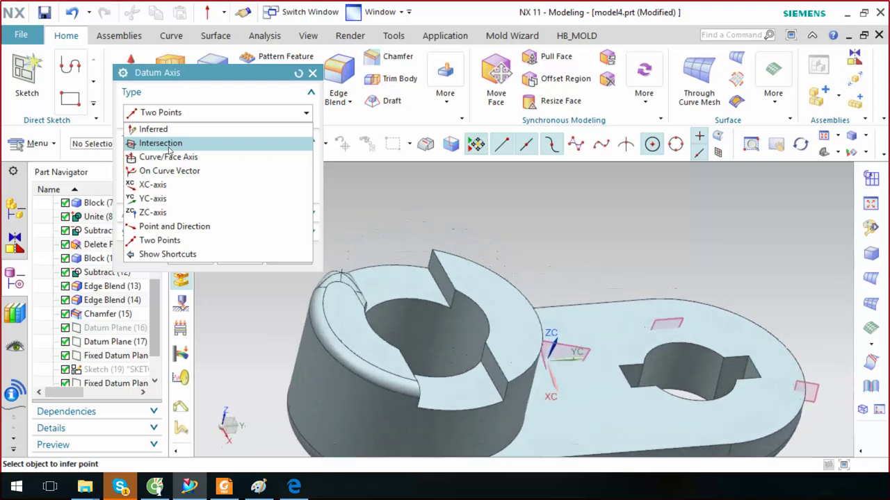
left_click(168, 148)
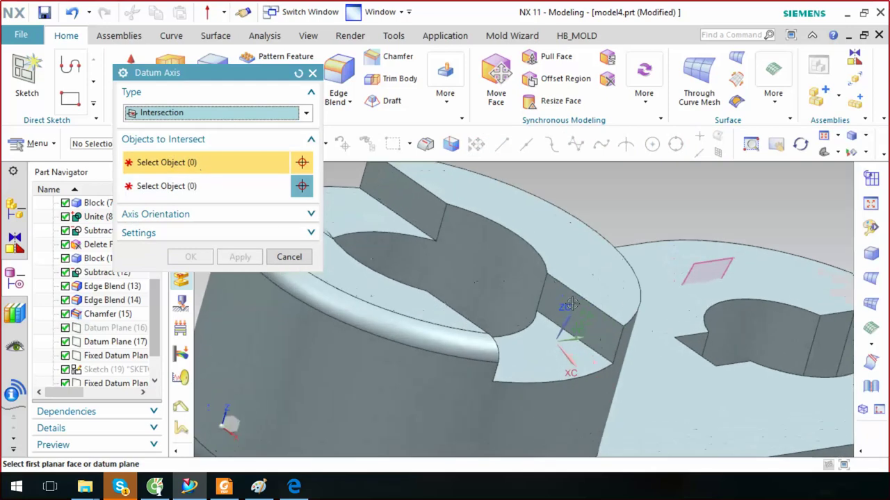
left_click(587, 314)
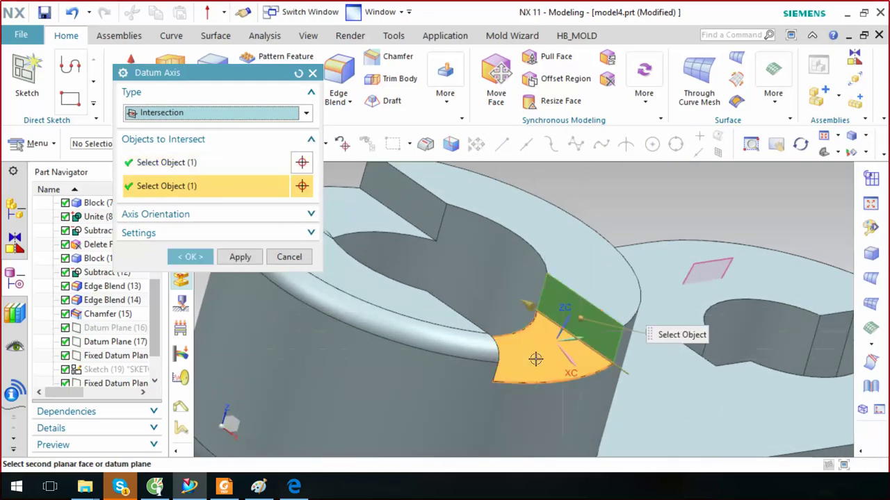
left_click(538, 355)
middle_click_drag(496, 298, 437, 283)
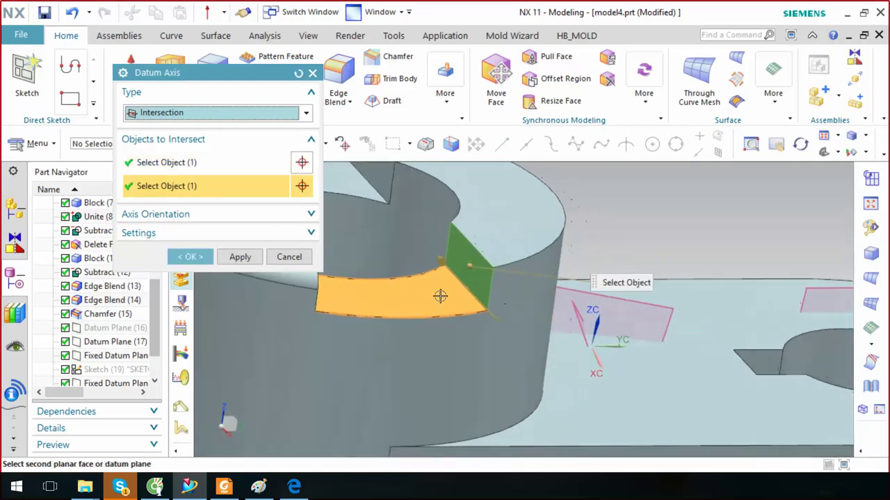
scroll(440, 299, "down", 3)
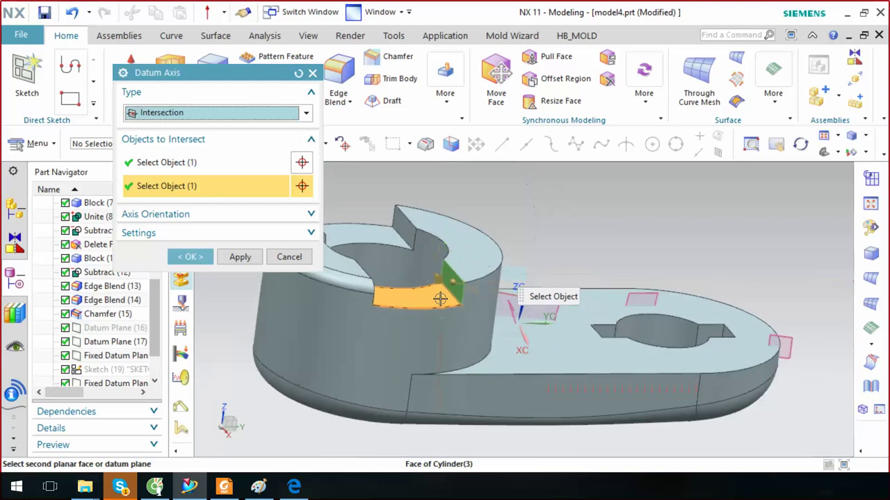
scroll(437, 298, "down", 2)
middle_click_drag(299, 277, 361, 229)
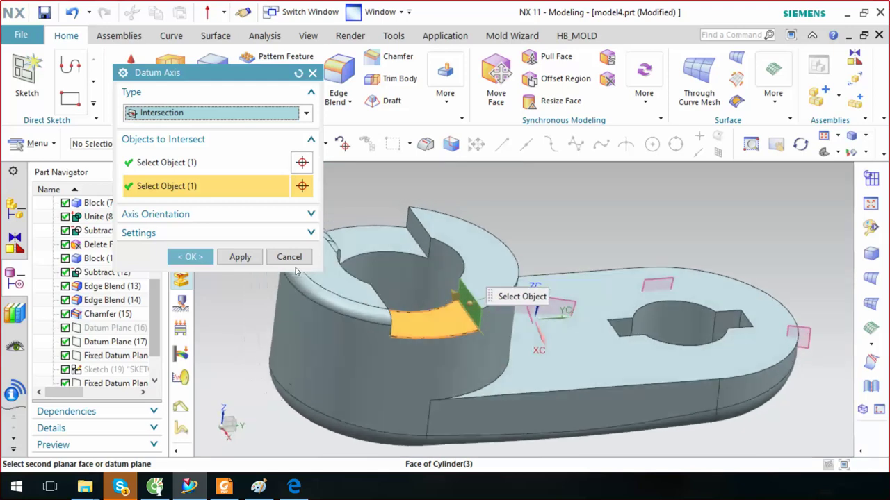
left_click(298, 74)
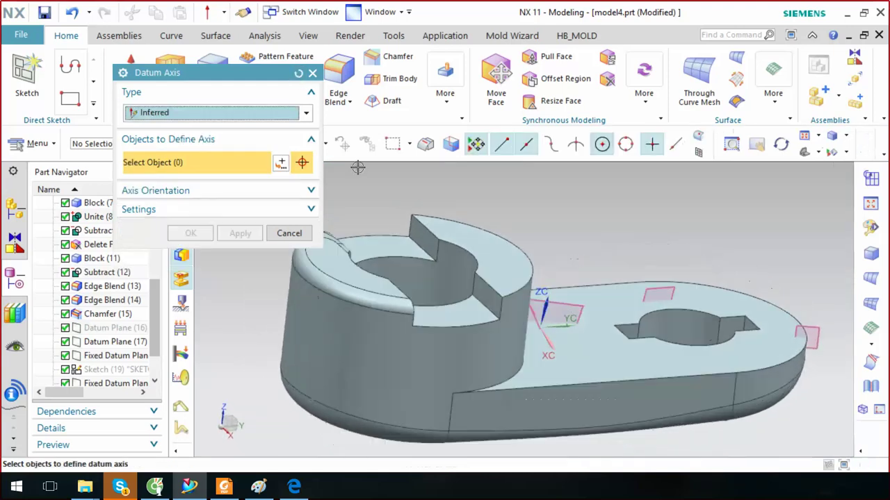
Try Inferred, then a Curve/Face Axis through the bore's cylindrical face
middle_click_drag(389, 222, 427, 236)
left_click(426, 234)
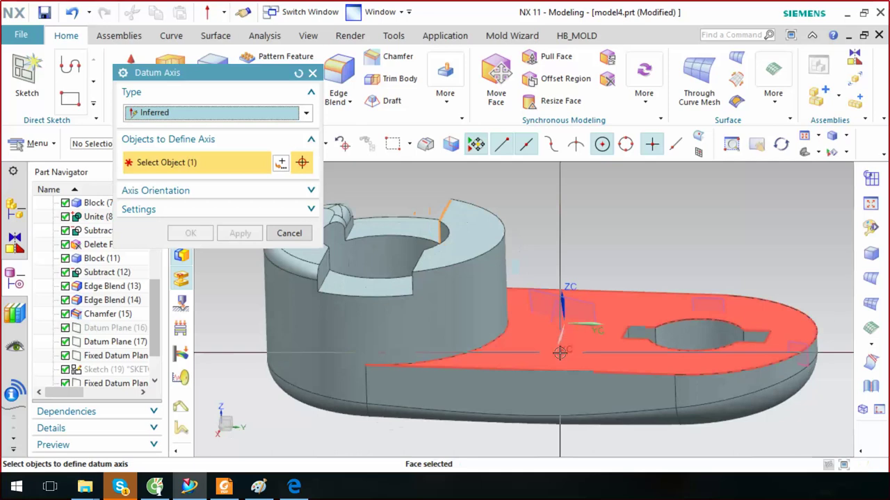
left_click(584, 352)
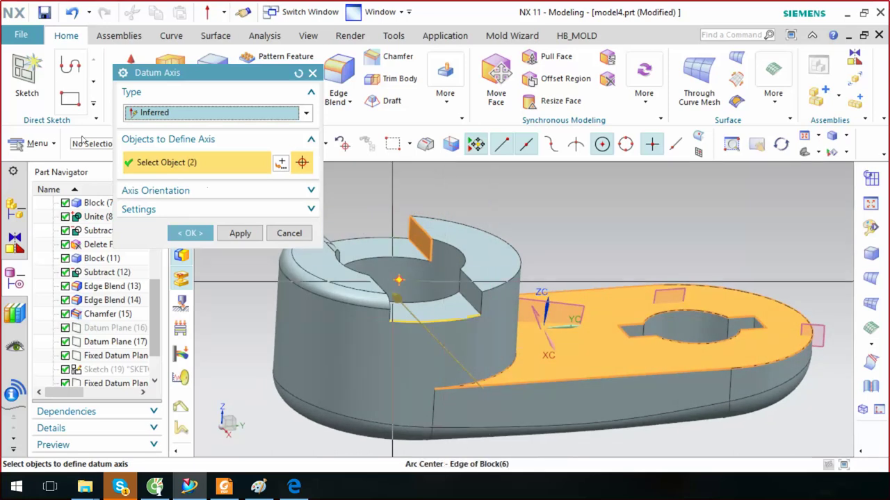
left_click(153, 114)
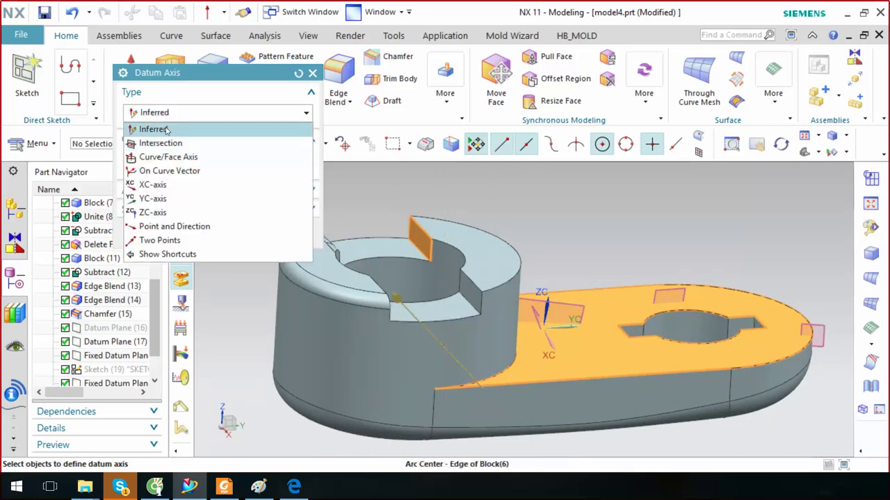
left_click(173, 120)
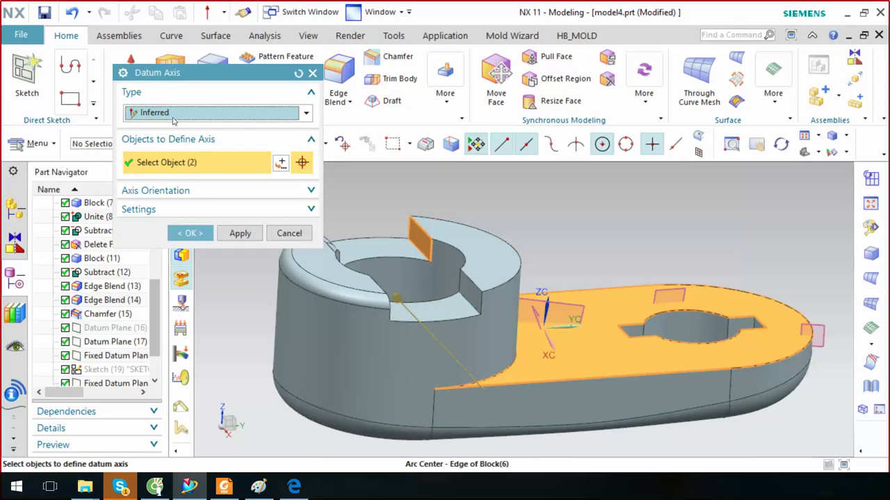
left_click(177, 114)
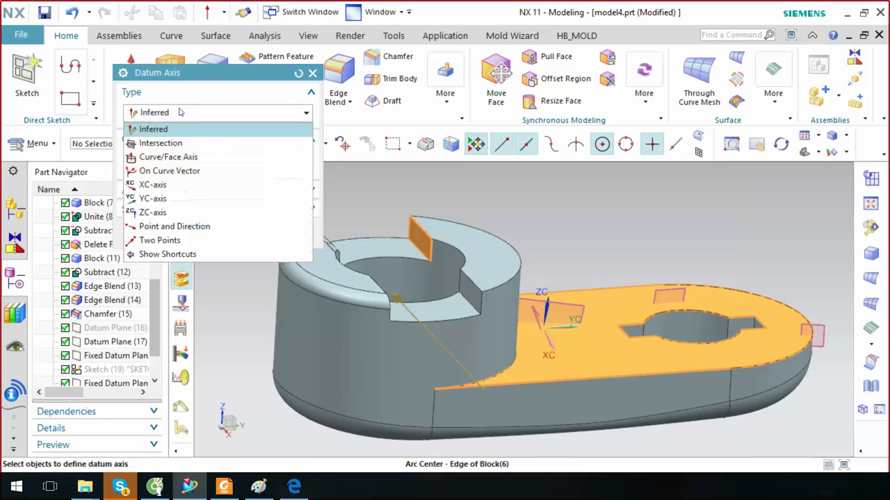
left_click(167, 157)
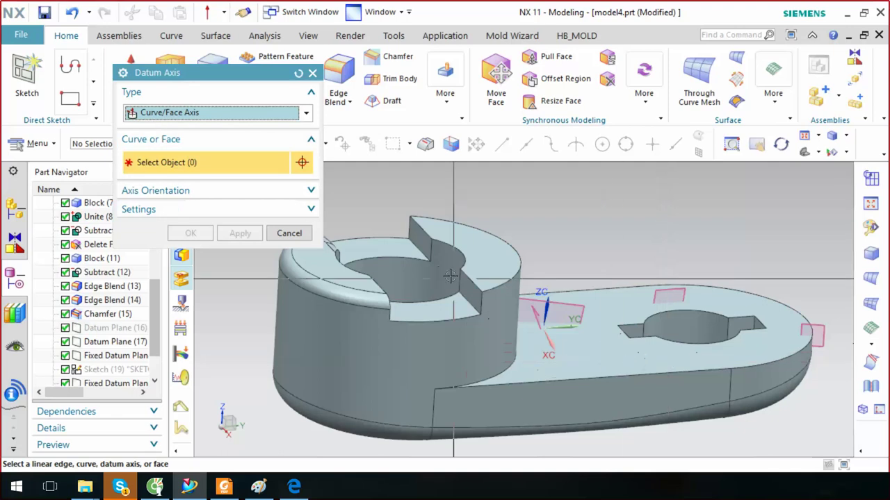
left_click(418, 278)
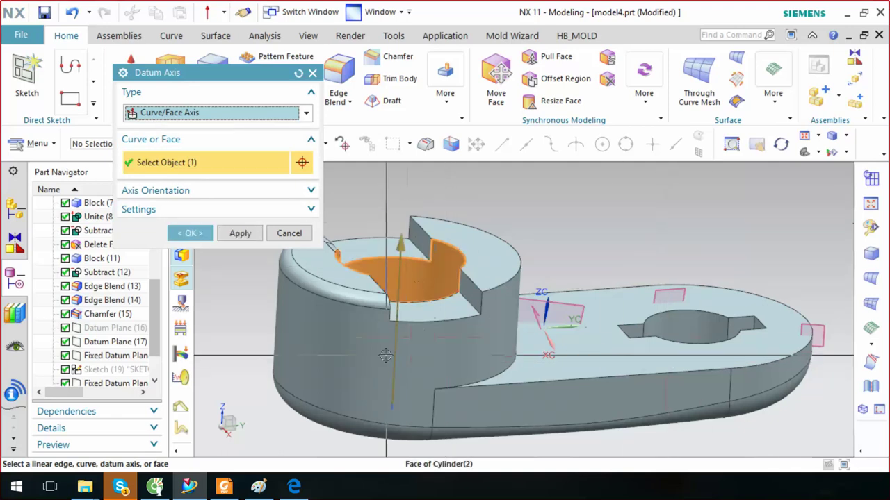
Preview an On Curve Vector axis on the lug's outer edge at arc length 48 mm
left_click(201, 113)
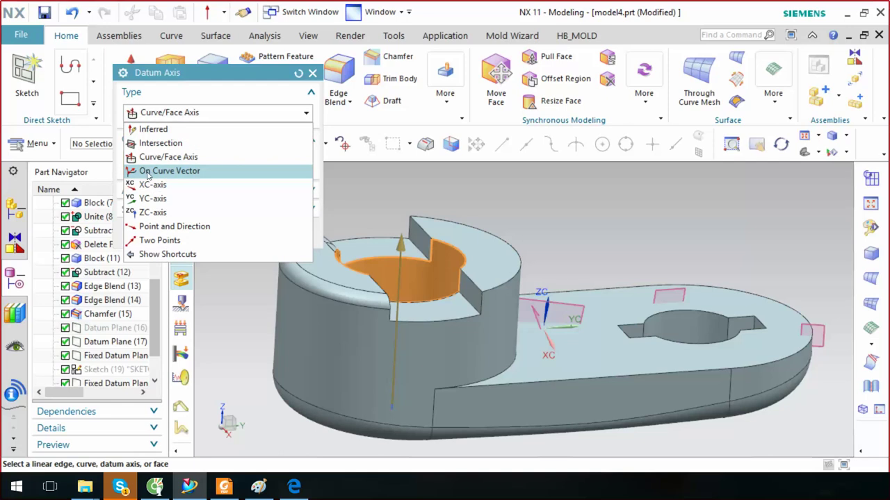
left_click(148, 175)
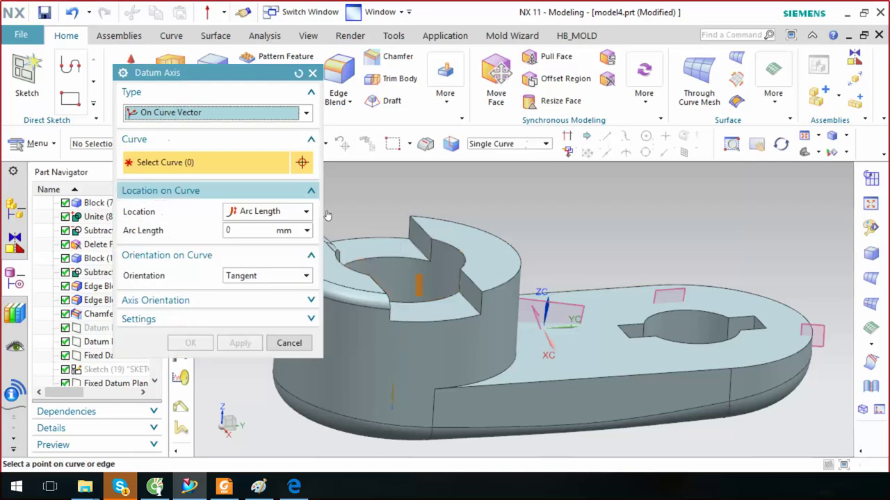
left_click(655, 375)
left_click(799, 347)
mouse_move(799, 351)
middle_mouse_down()
mouse_move(750, 384)
mouse_move(799, 292)
middle_mouse_up()
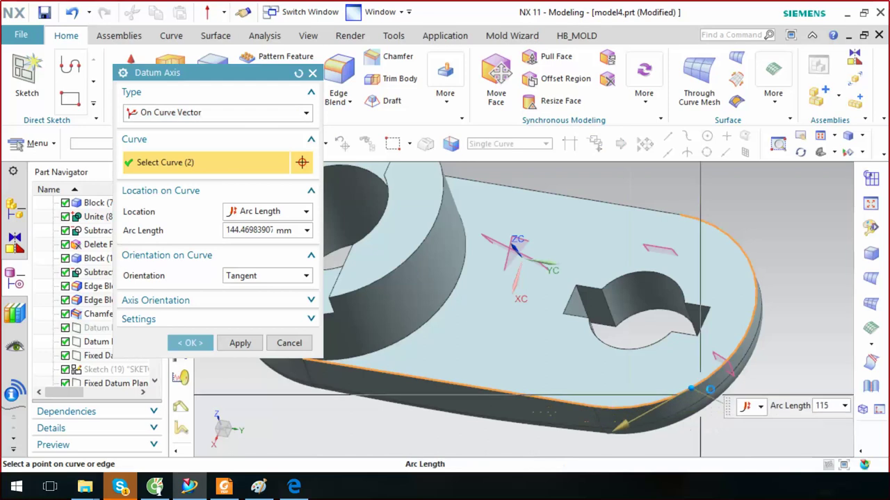
left_click_drag(801, 282, 475, 404)
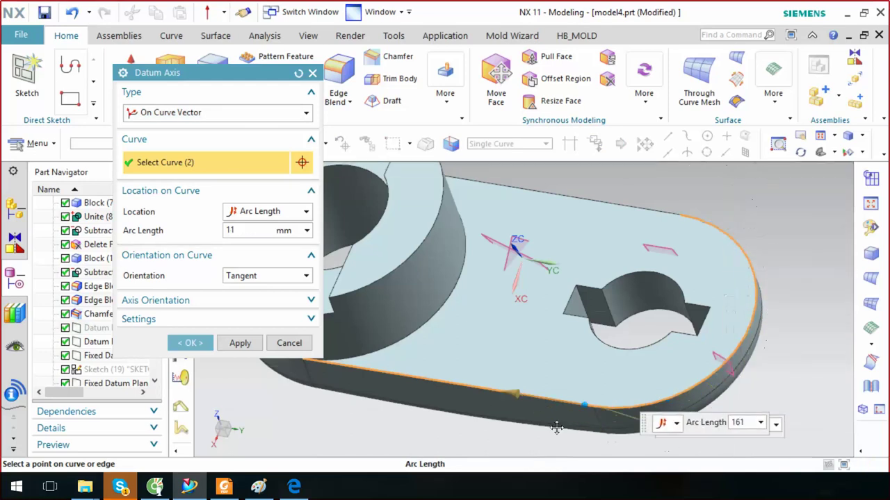
left_click_drag(475, 404, 754, 272)
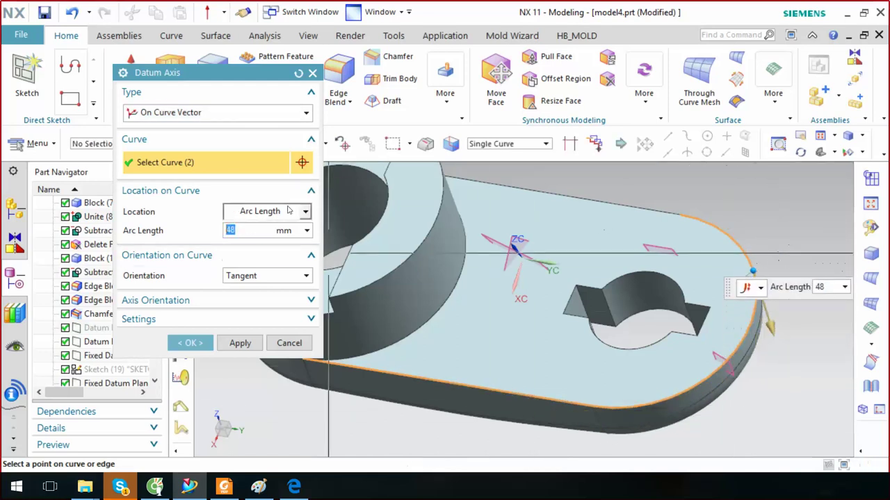
left_click(222, 113)
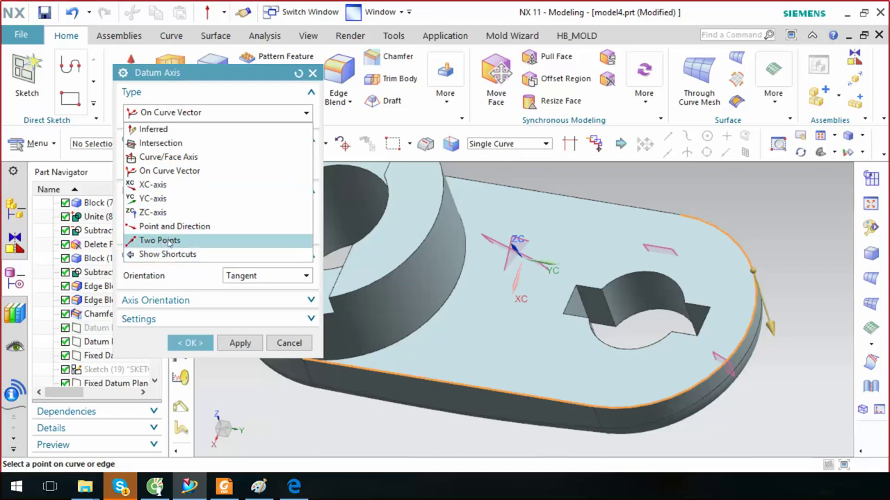
left_click(290, 349)
Cancel Datum Axis, then open Extrude, browse its vector types, and cancel it
left_click(289, 349)
left_click(172, 102)
left_click(180, 125)
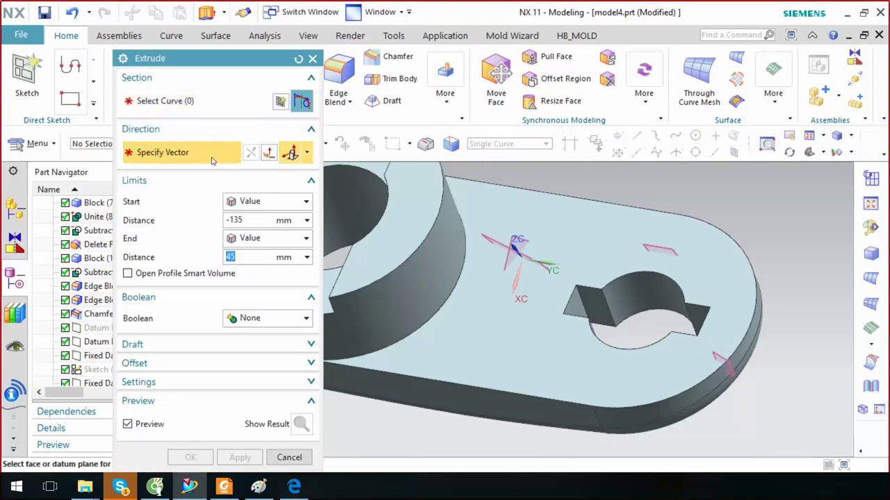
left_click(307, 153)
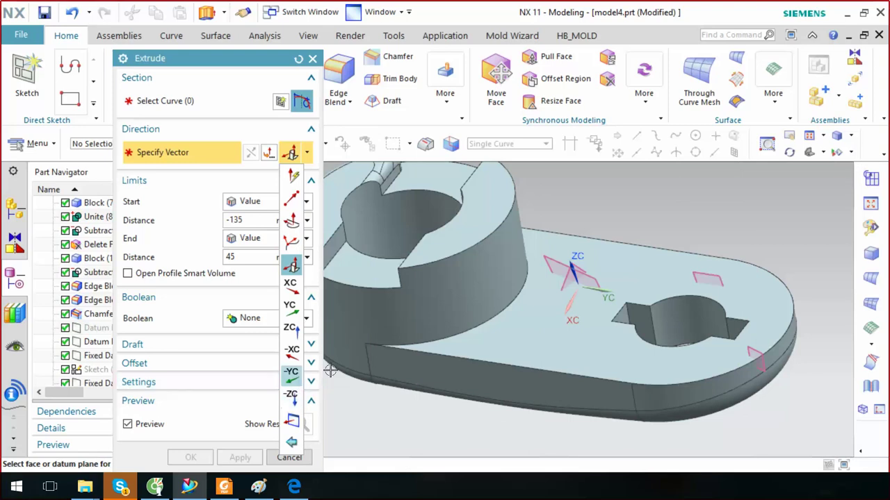
left_click(394, 447)
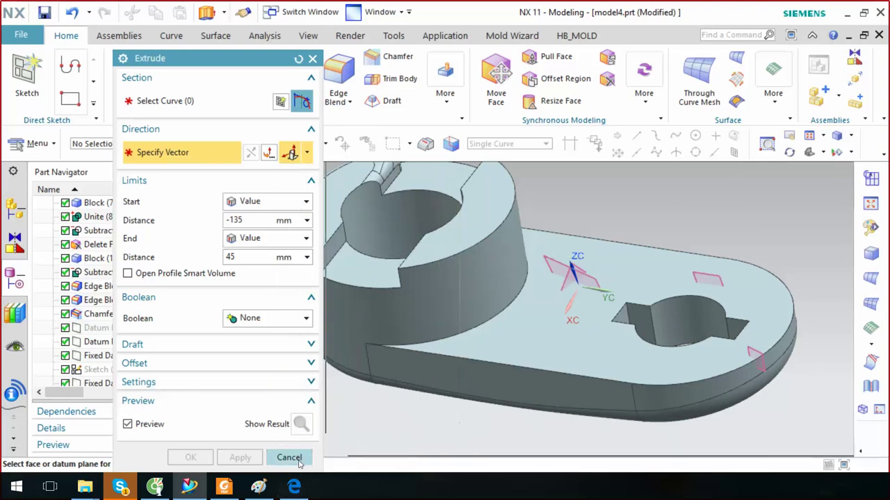
left_click(289, 458)
left_click(127, 111)
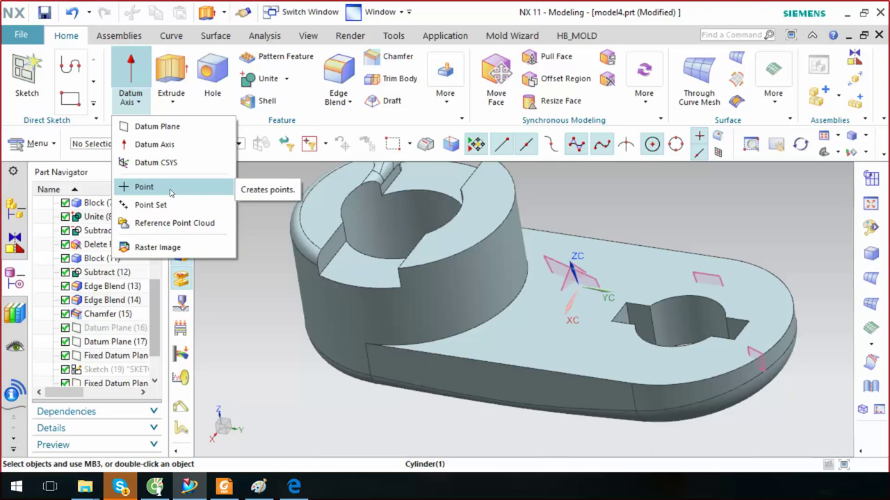
Cancel the Point dialog, inspect the Point Set types such as Face Points, and cancel
left_click(171, 188)
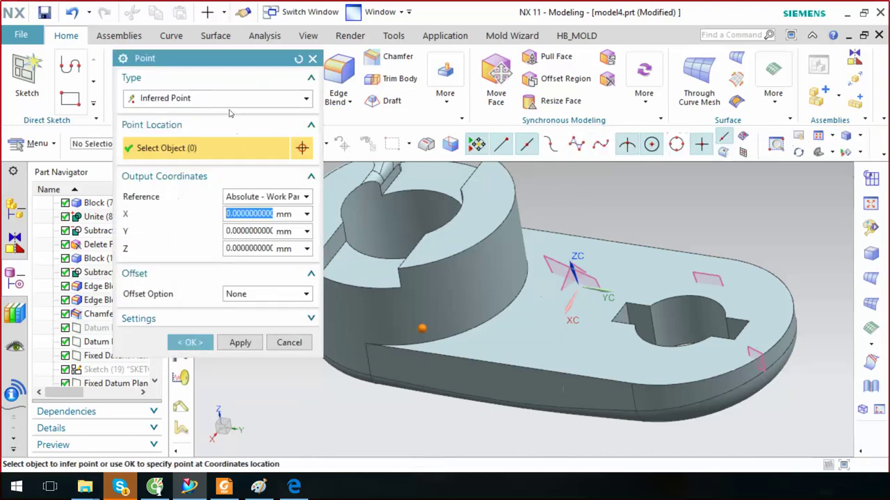
left_click(285, 343)
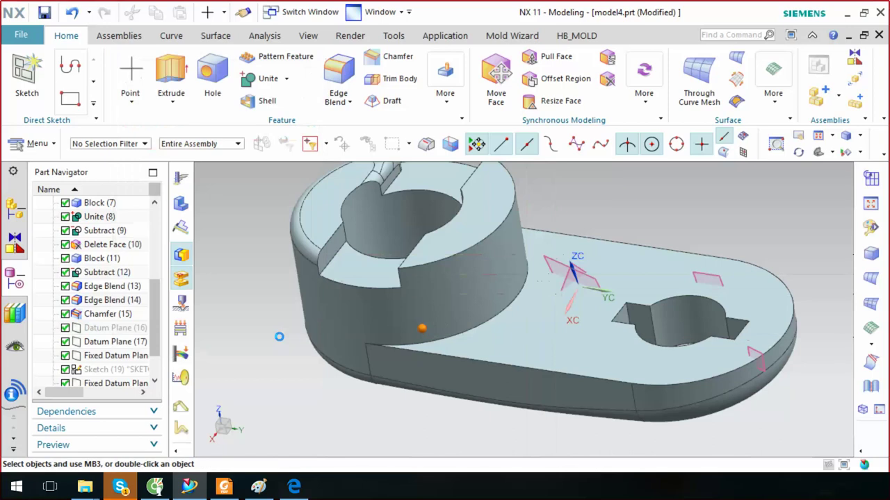
left_click(126, 108)
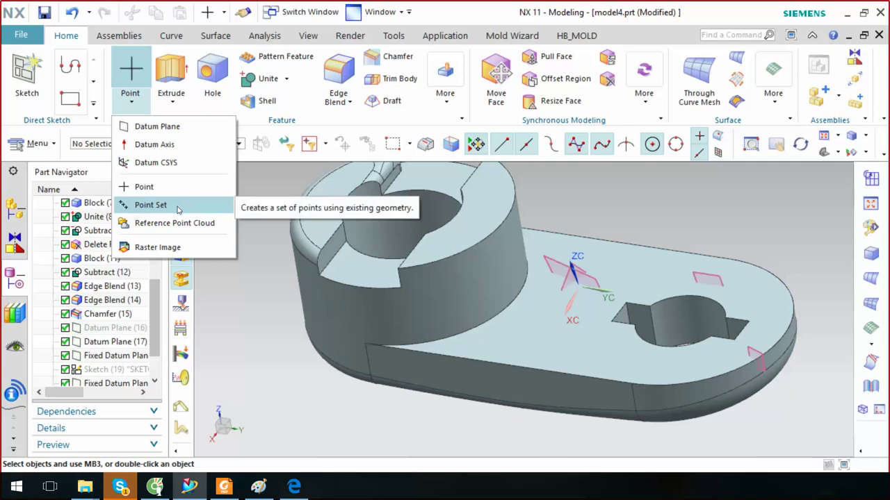
left_click(179, 206)
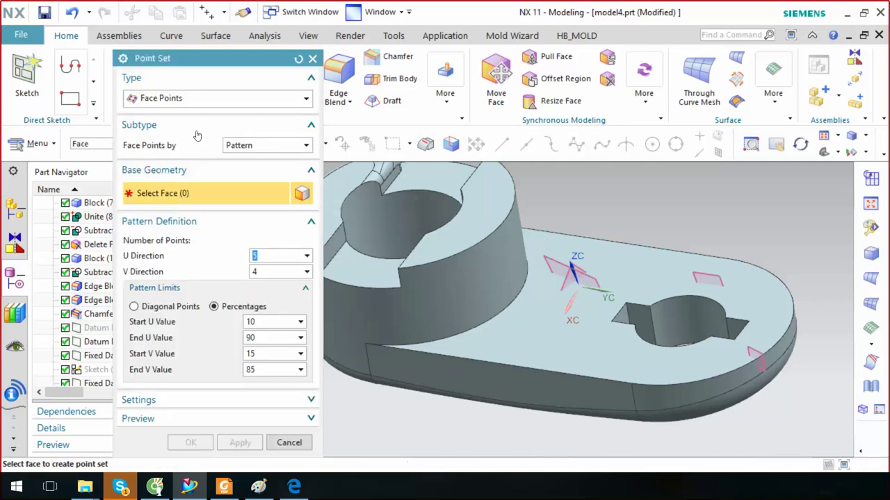
left_click(201, 98)
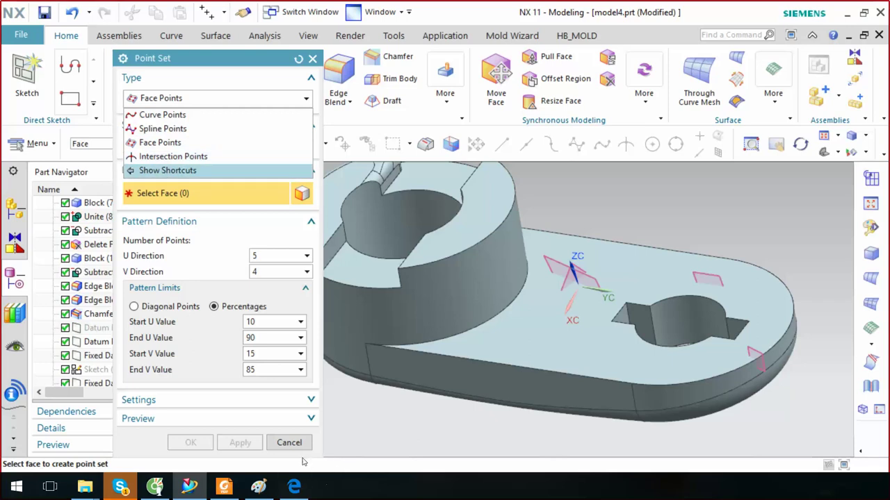
left_click(278, 442)
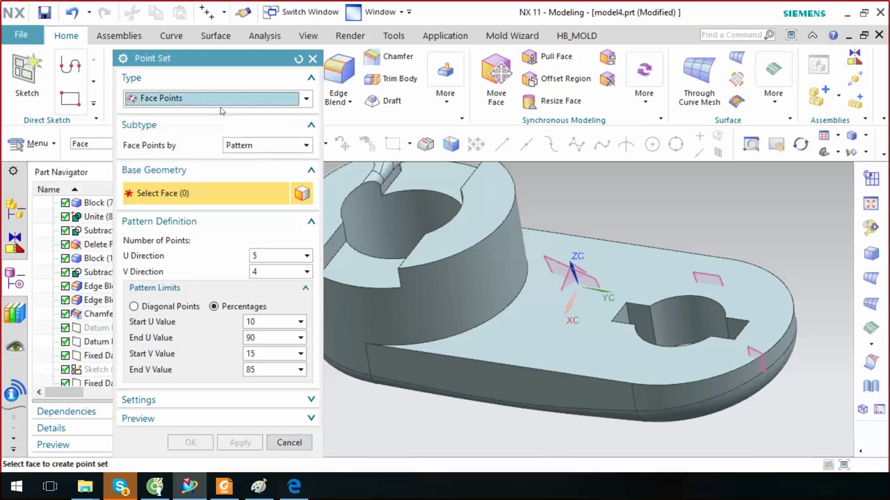
left_click(304, 98)
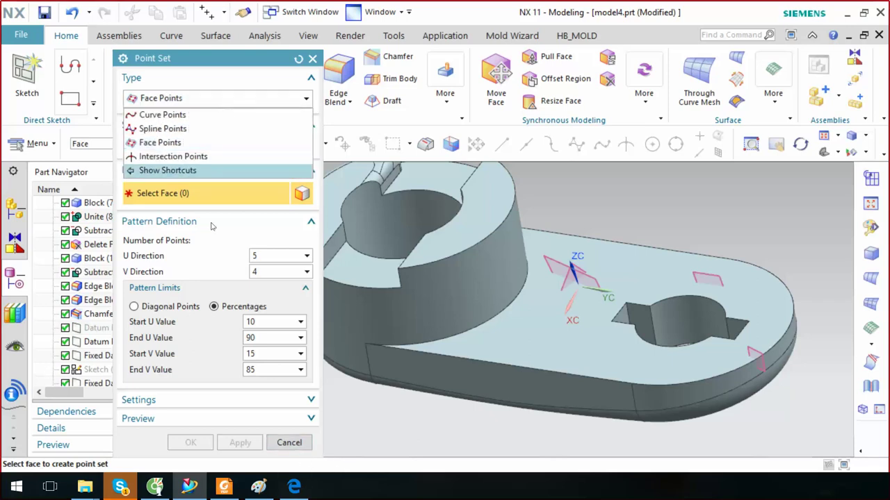
left_click(296, 442)
left_click(295, 442)
mouse_move(294, 427)
middle_mouse_down()
mouse_move(441, 337)
mouse_move(717, 360)
middle_mouse_up()
Fit the lug with its keyed hole, boss and datum planes to the window
scroll(554, 243, "down", 2)
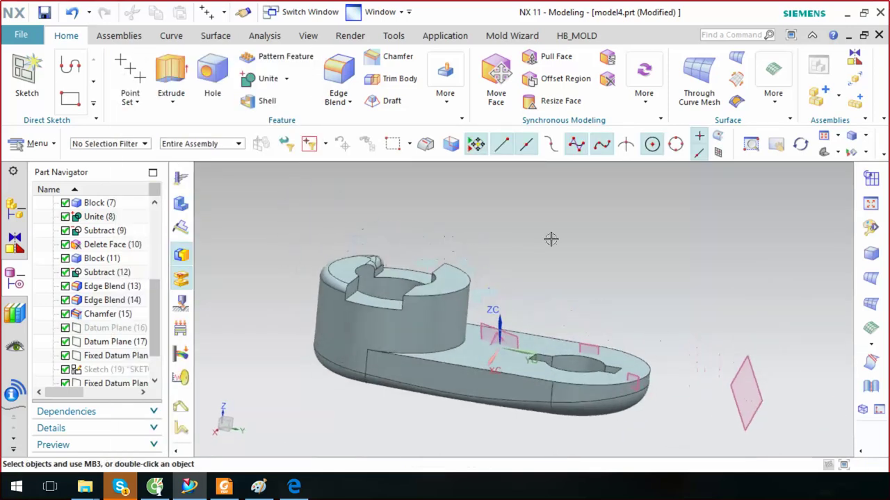
right_click(554, 242)
left_click(607, 39)
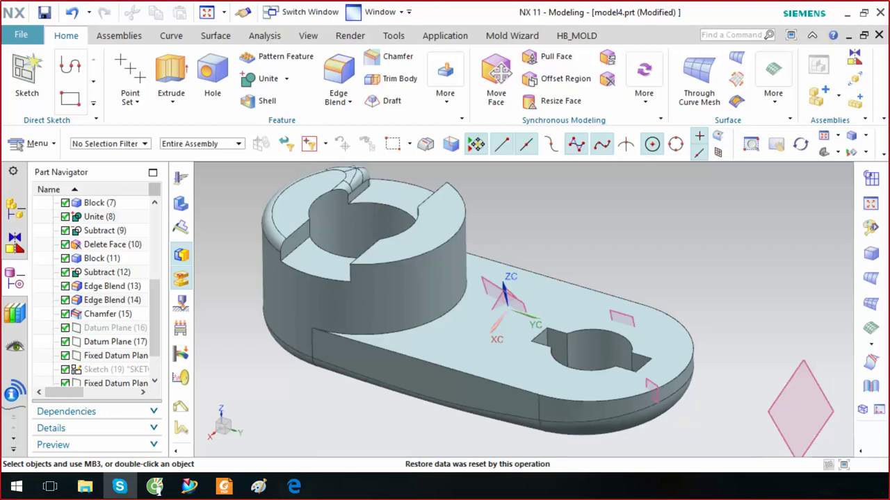
right_click(646, 213)
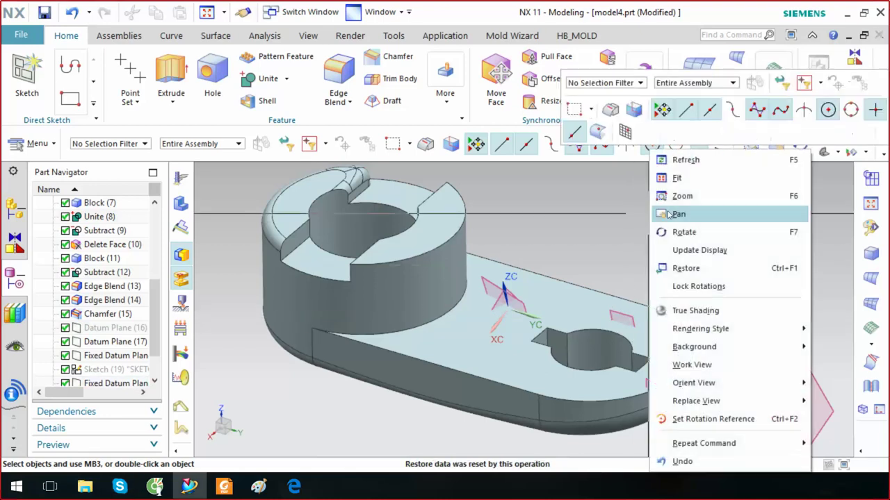
Refit the lug and switch to the BV CHI TIET folder in File Explorer
left_click(676, 177)
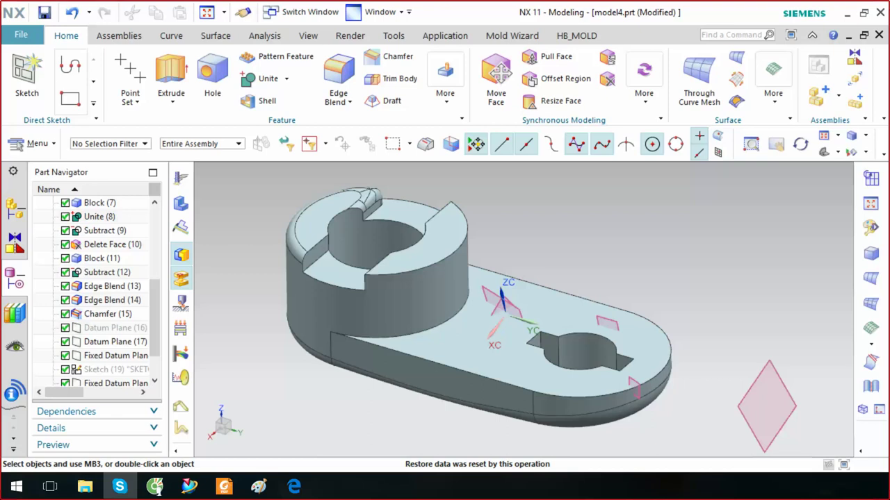
left_click(85, 486)
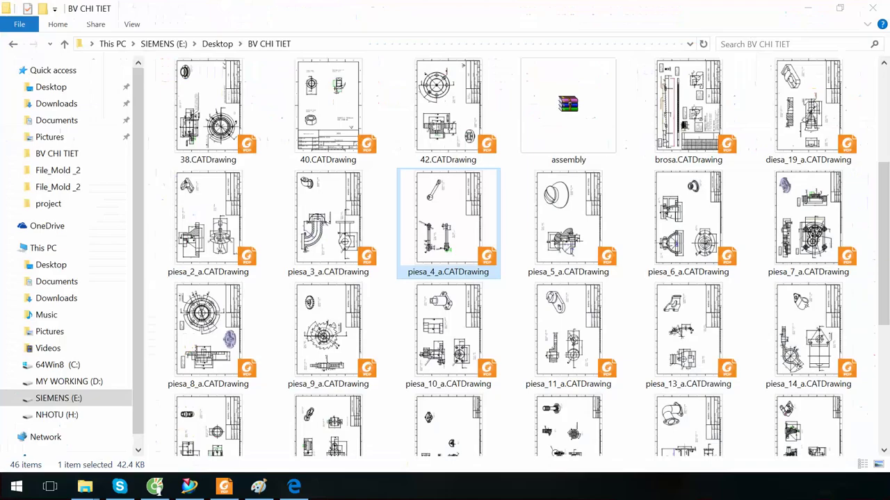
left_click(755, 325)
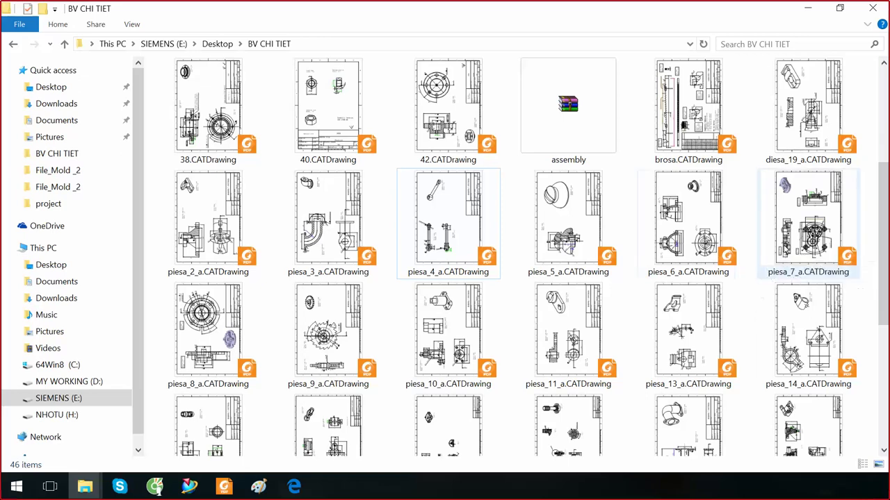
left_click(806, 223)
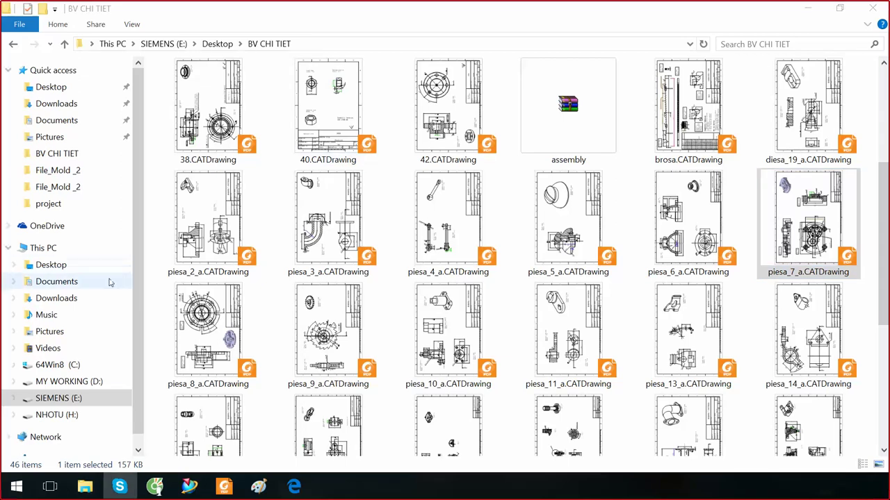
left_click(801, 279)
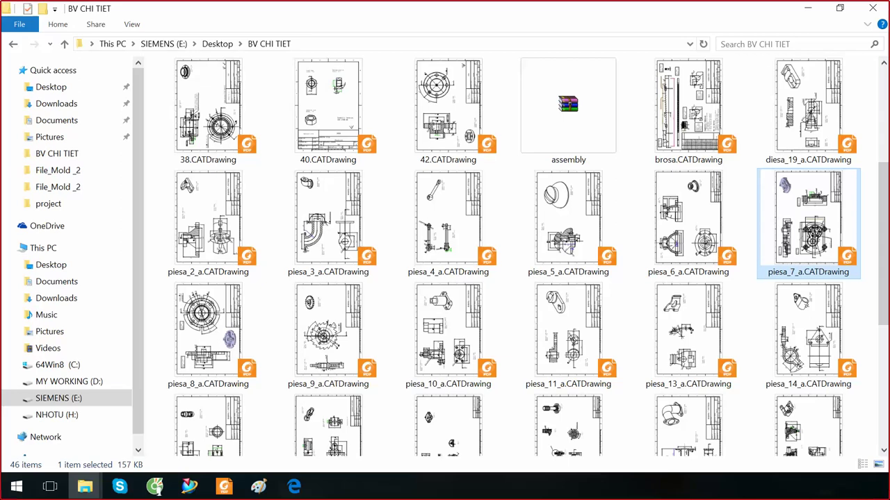
left_click(120, 486)
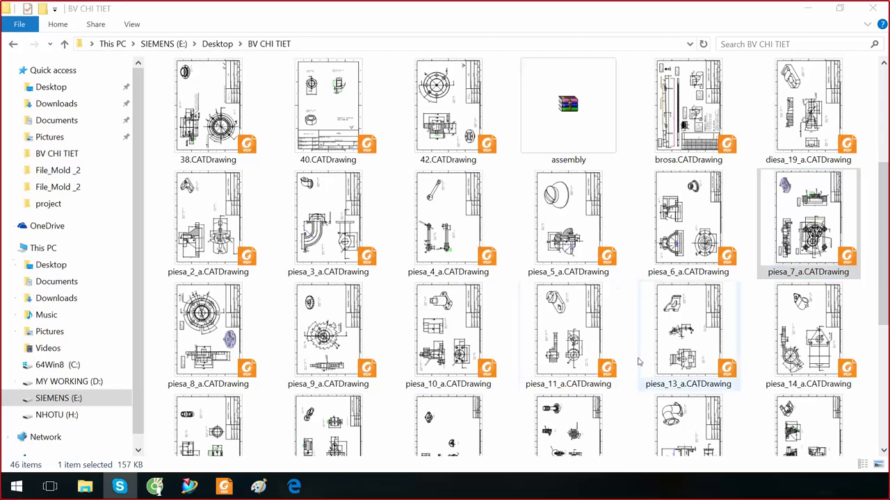
left_click(688, 357)
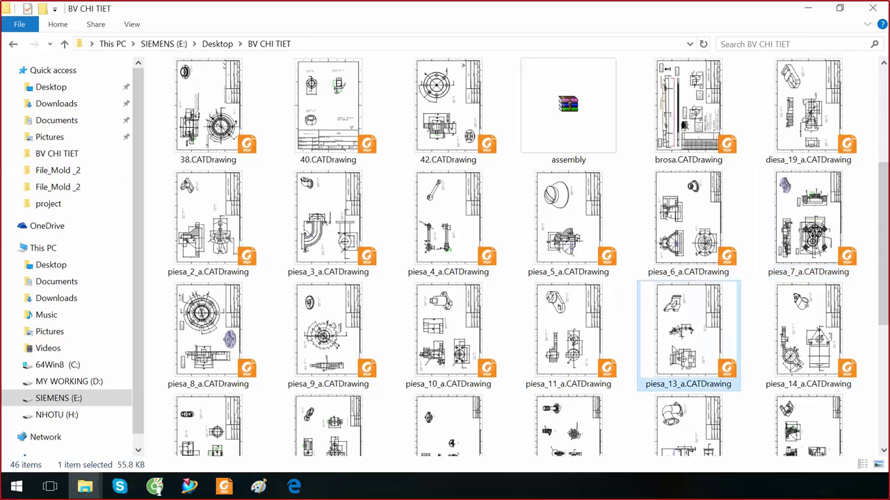
left_click(570, 333)
left_click(692, 358)
scroll(686, 399, "down", 1)
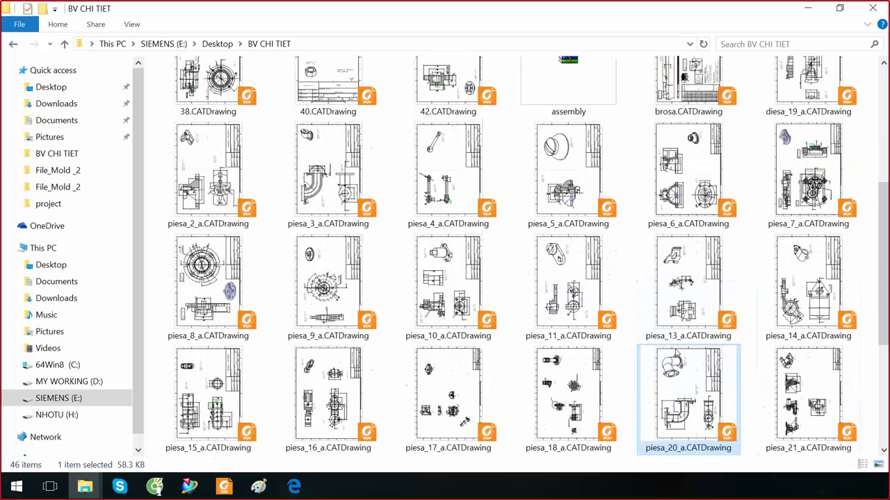
scroll(570, 390, "down", 3)
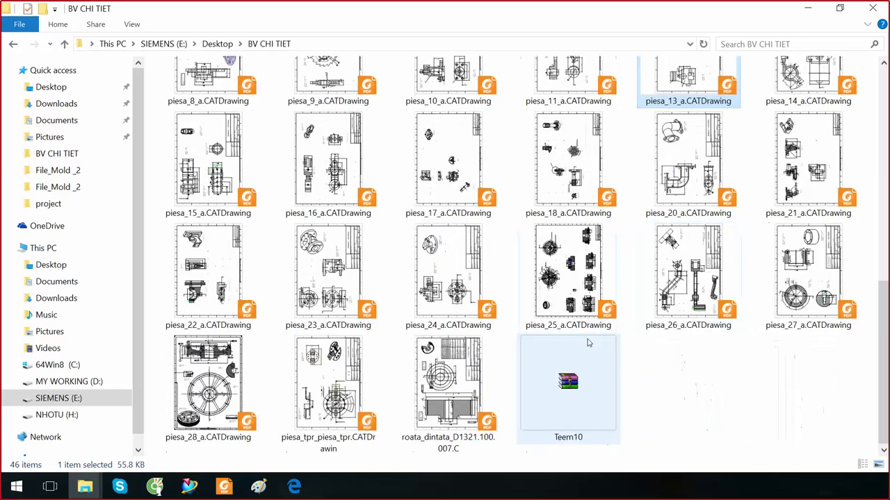
left_click(669, 392)
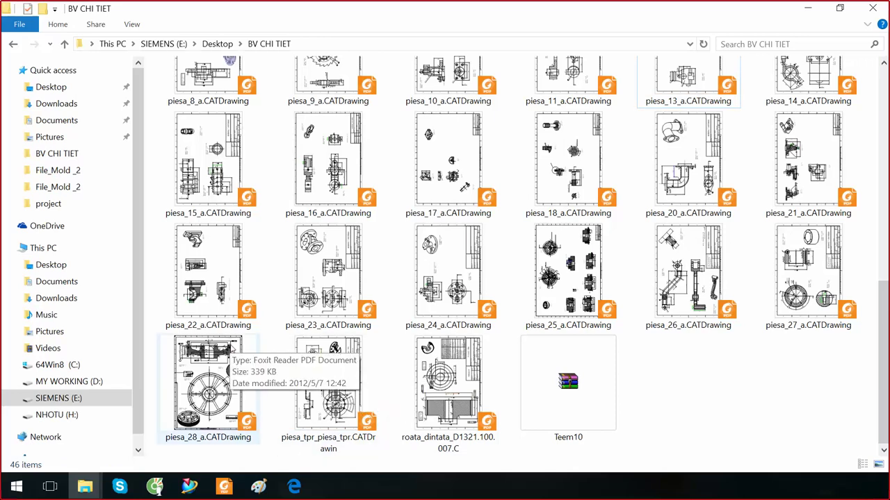
scroll(232, 351, "up", 2)
scroll(232, 351, "up", 3)
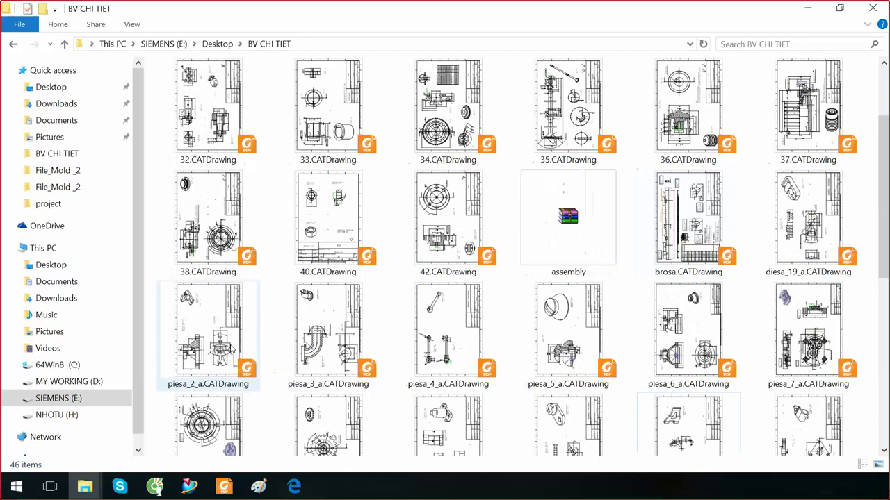
scroll(231, 351, "down", 2)
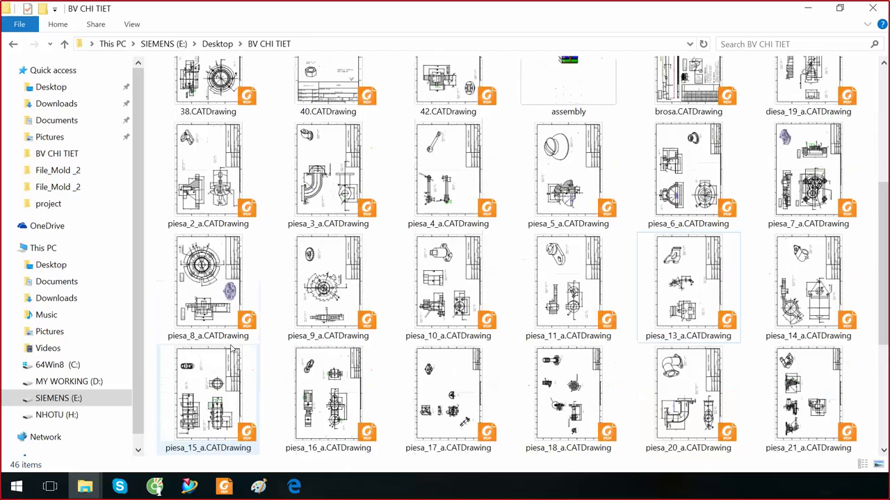
left_click(235, 306)
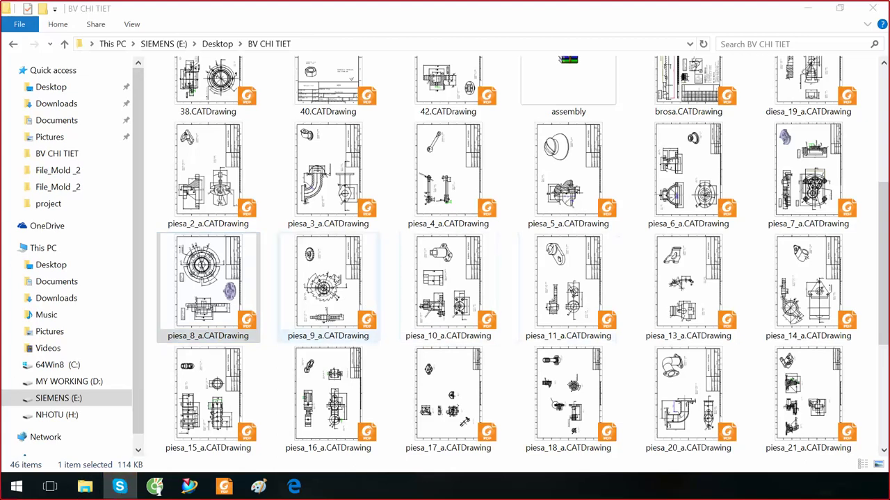
left_click(336, 279)
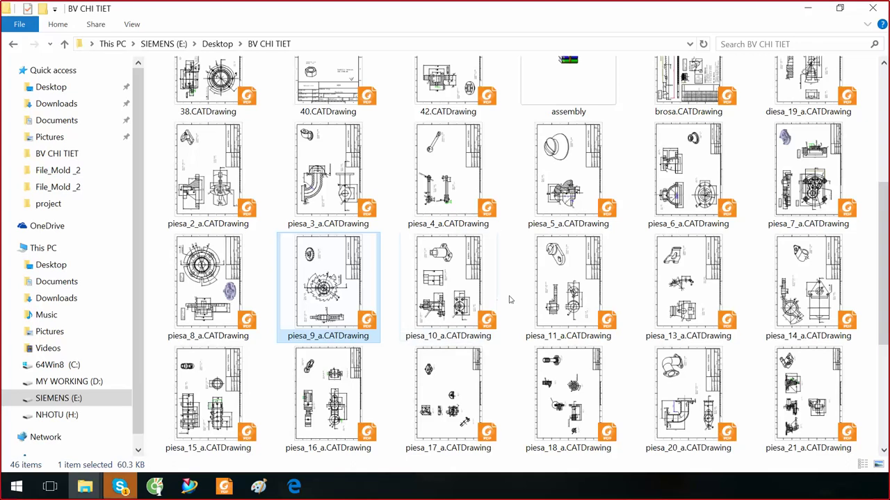
scroll(508, 299, "up", 3)
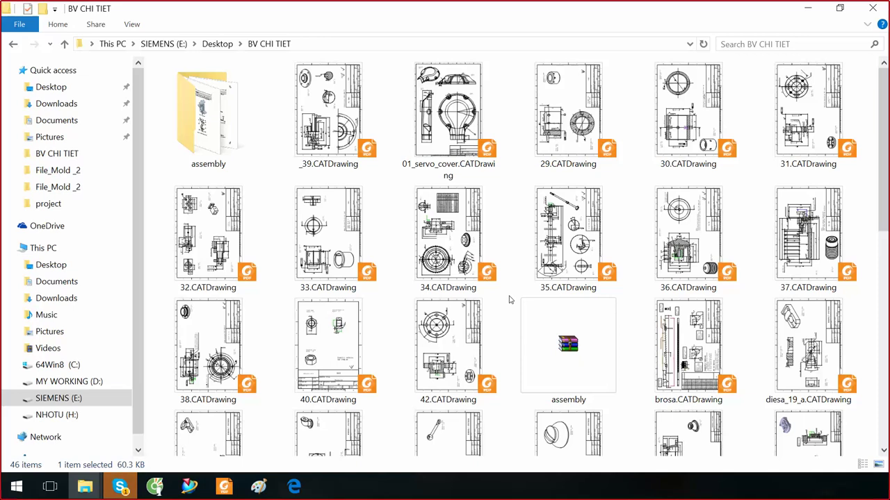
scroll(509, 300, "down", 2)
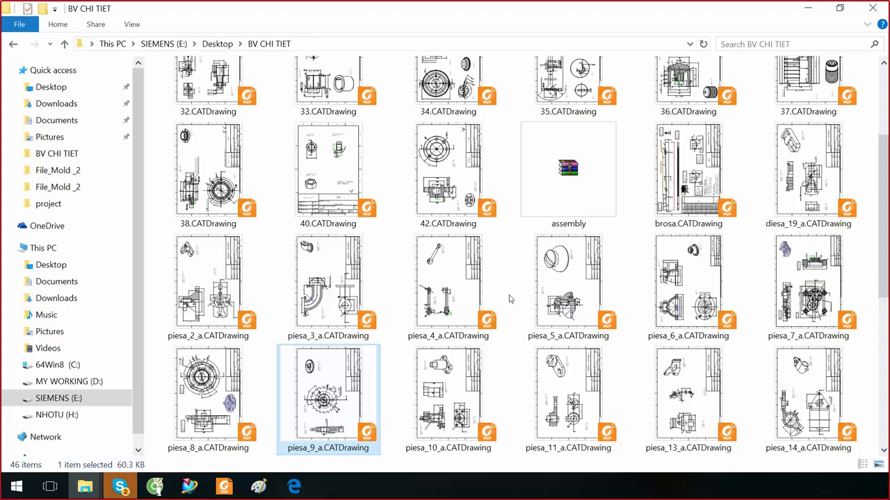
left_click(444, 292)
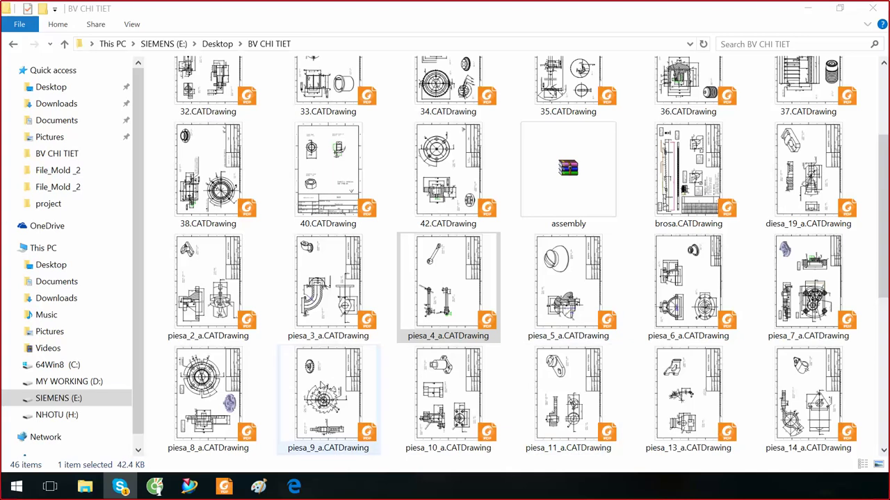
left_click(235, 378)
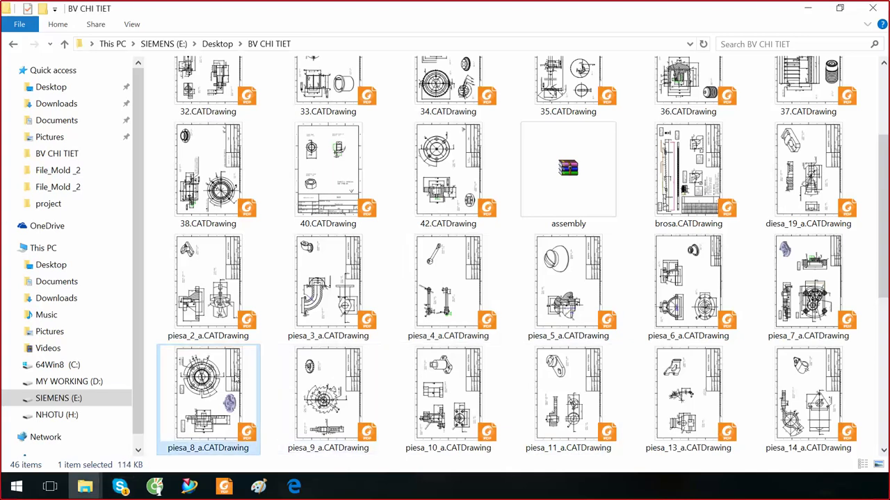
left_click(233, 297)
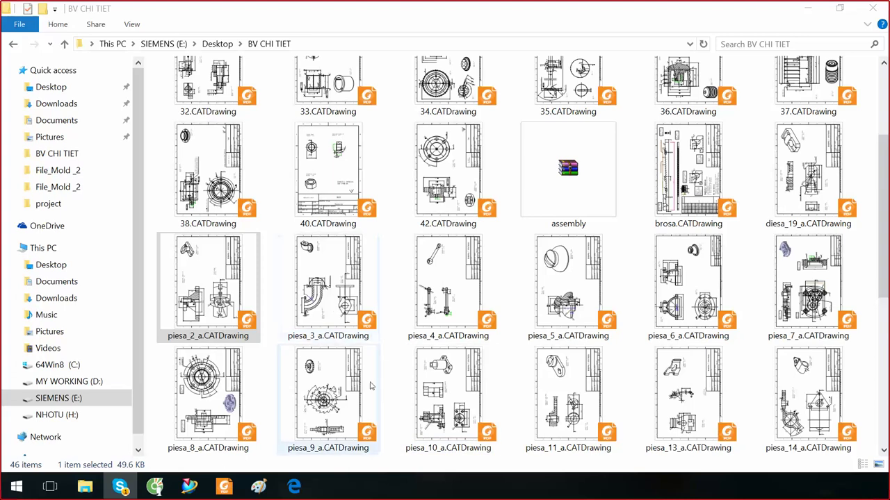
left_click(85, 487)
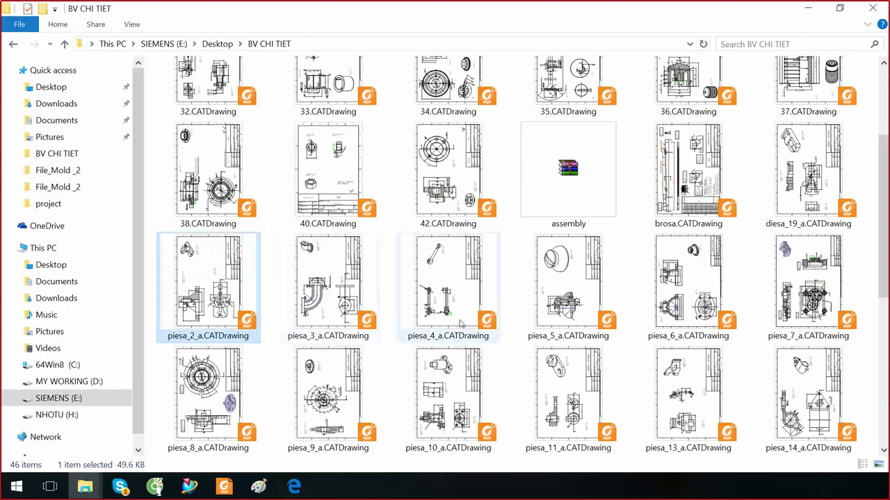
left_click(431, 327)
left_click(202, 319)
left_click(452, 333)
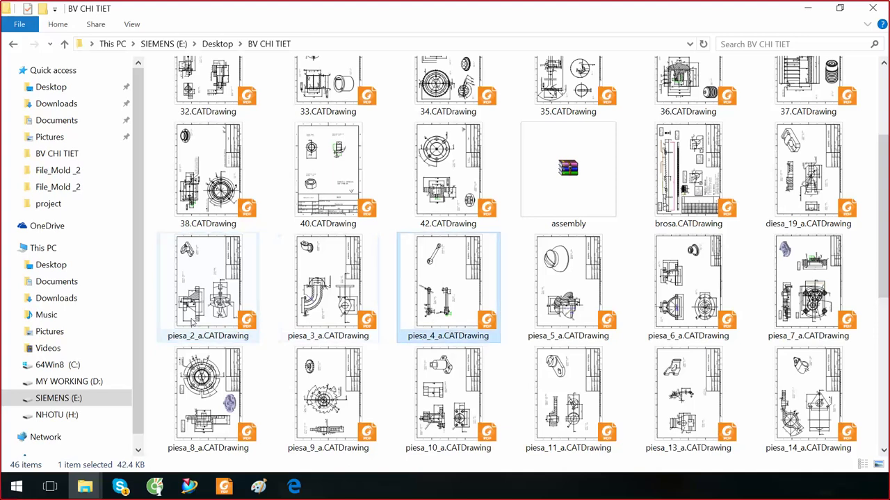
left_click(194, 320)
left_click(452, 316)
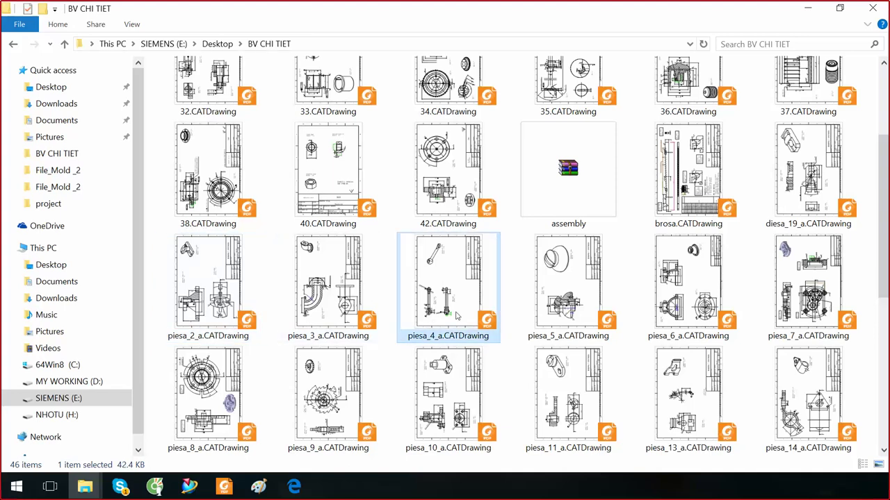
left_click(247, 316)
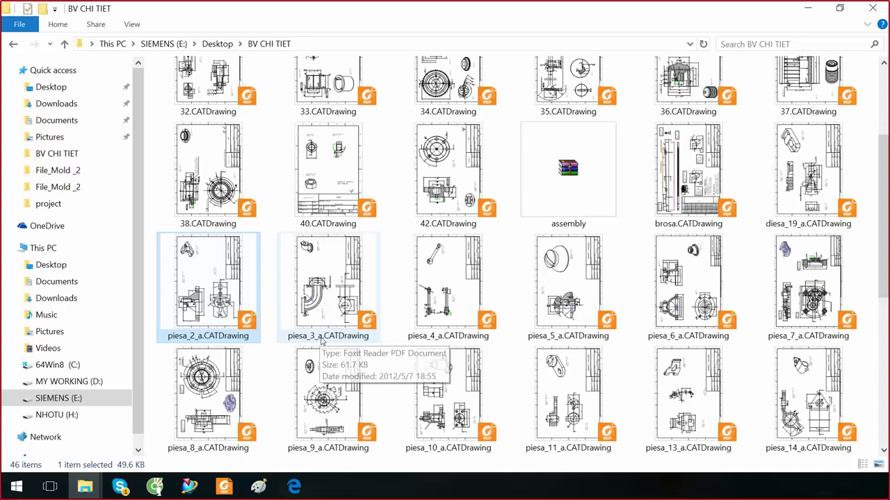
scroll(321, 341, "down", 5)
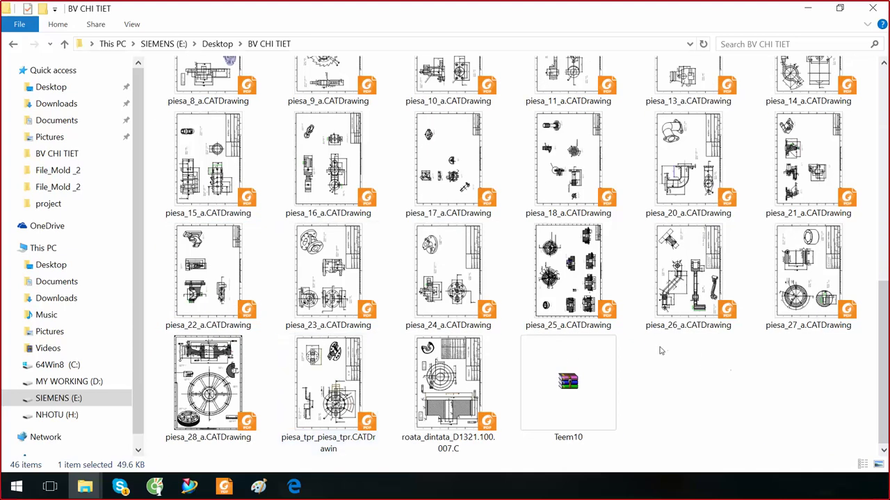
left_click(220, 431)
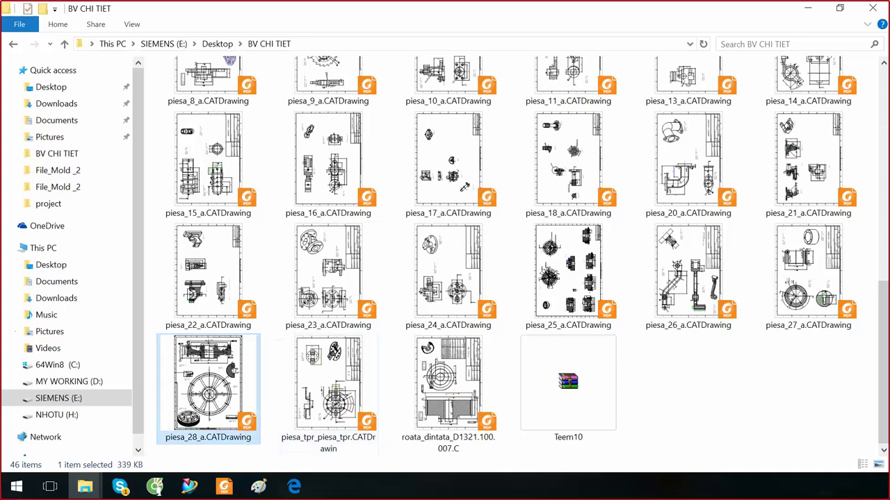
left_click(120, 486)
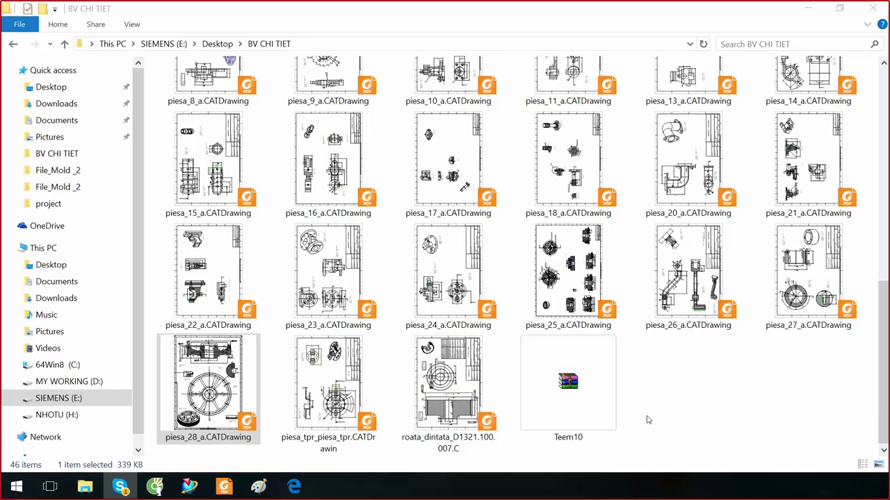
scroll(697, 410, "up", 5)
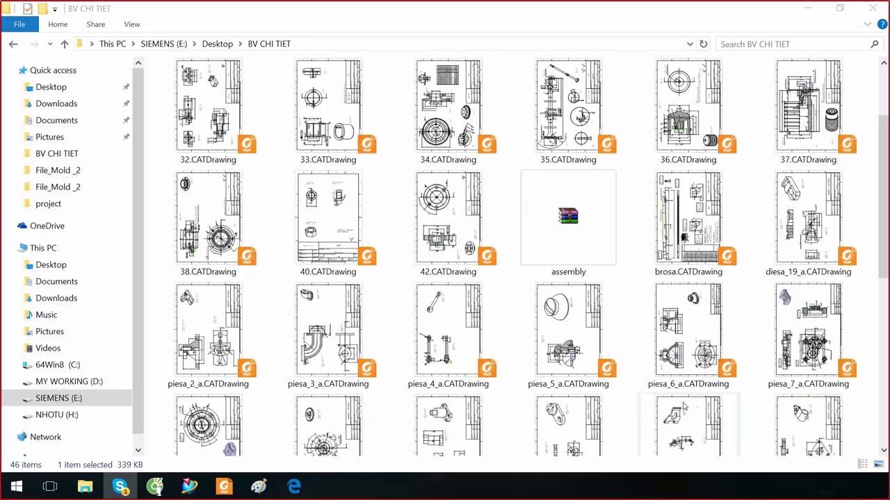
scroll(629, 401, "up", 2)
scroll(612, 400, "down", 3)
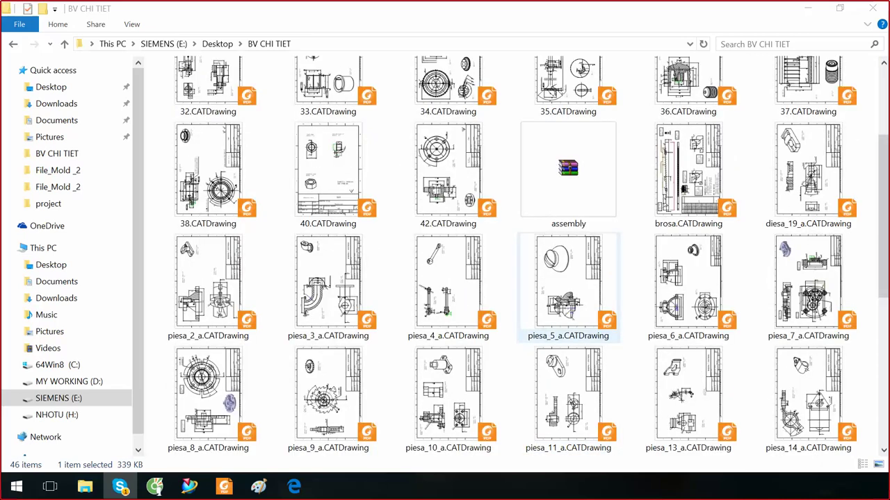
left_click(528, 297)
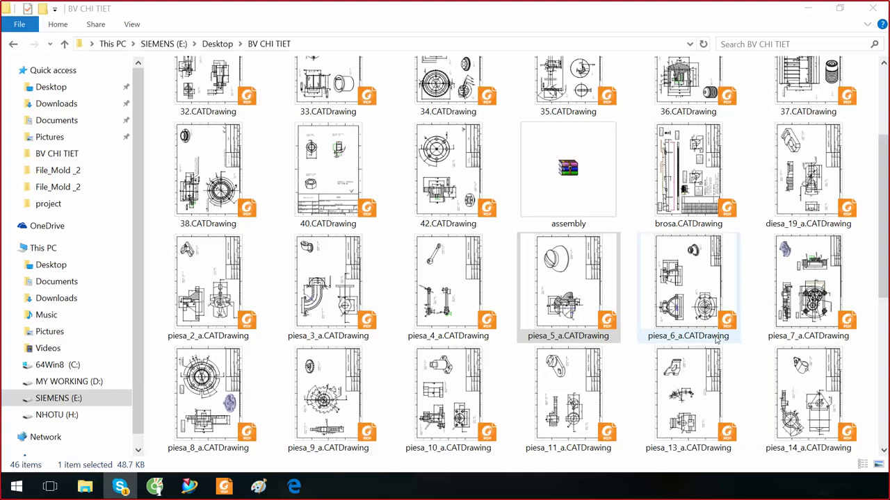
scroll(641, 268, "up", 3)
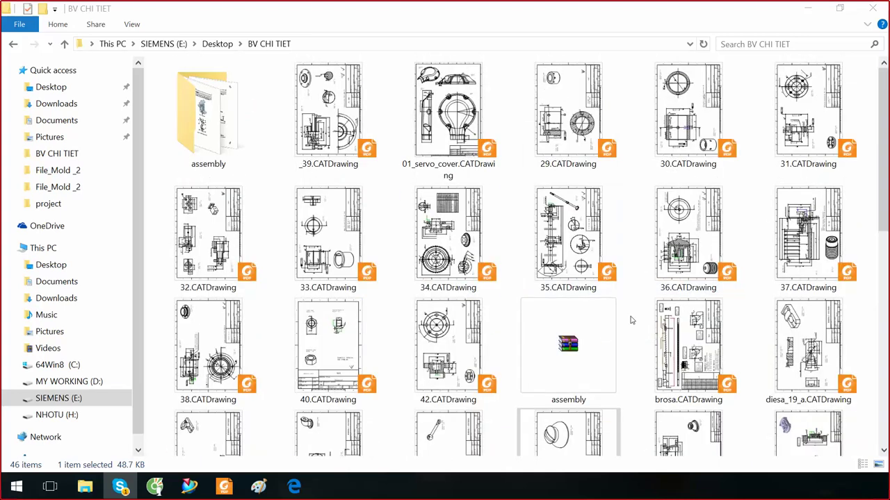
left_click(370, 153)
scroll(686, 404, "down", 2)
scroll(686, 403, "down", 4)
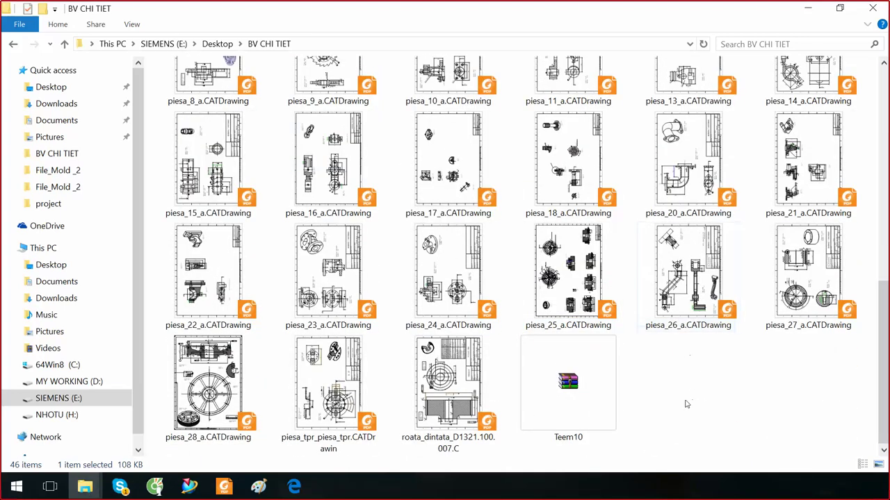
scroll(656, 407, "up", 10)
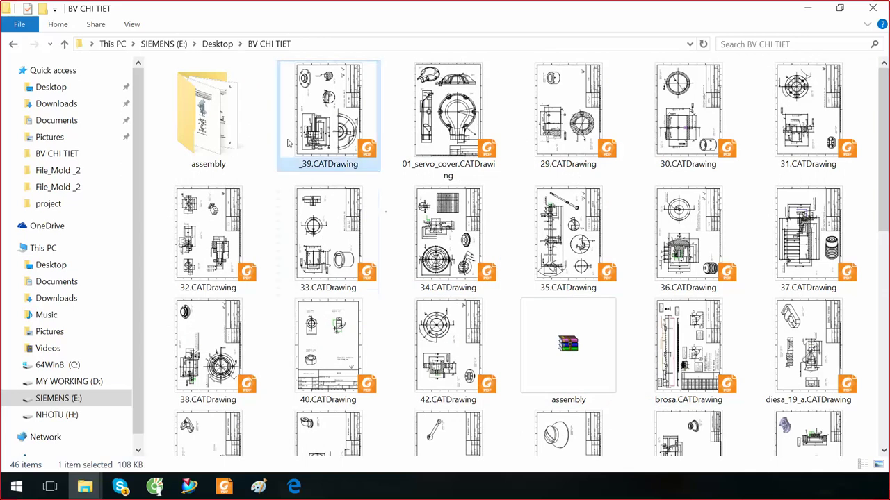
double_click(208, 115)
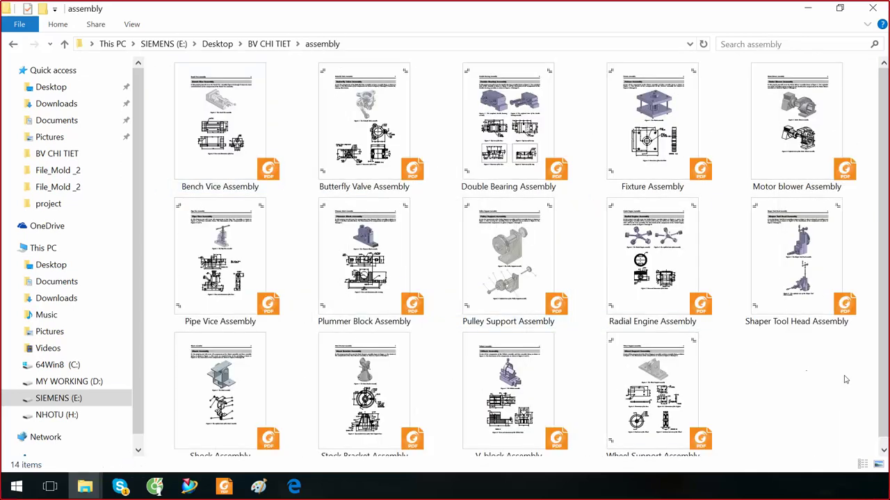
left_click(66, 44)
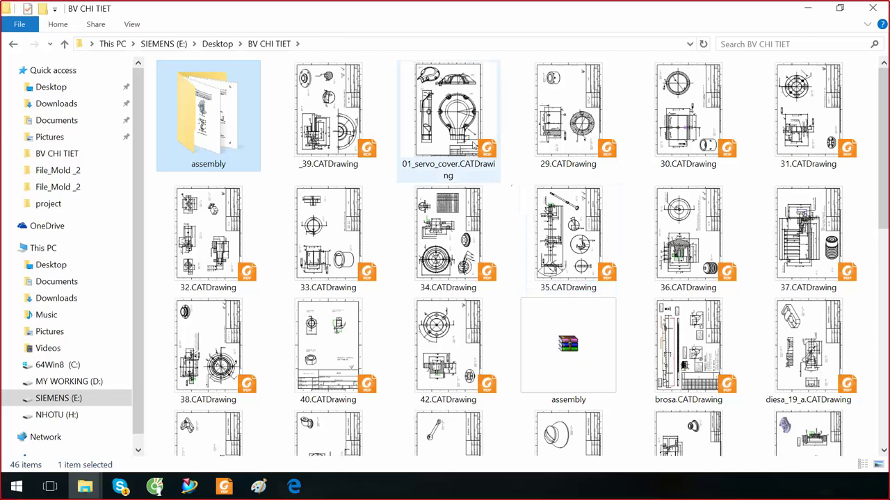
left_click(449, 134)
left_click(366, 132)
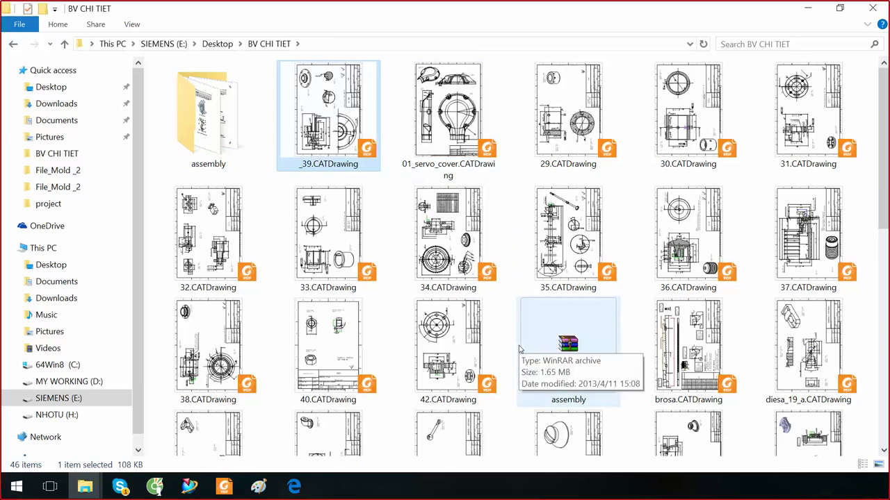
scroll(682, 382, "down", 5)
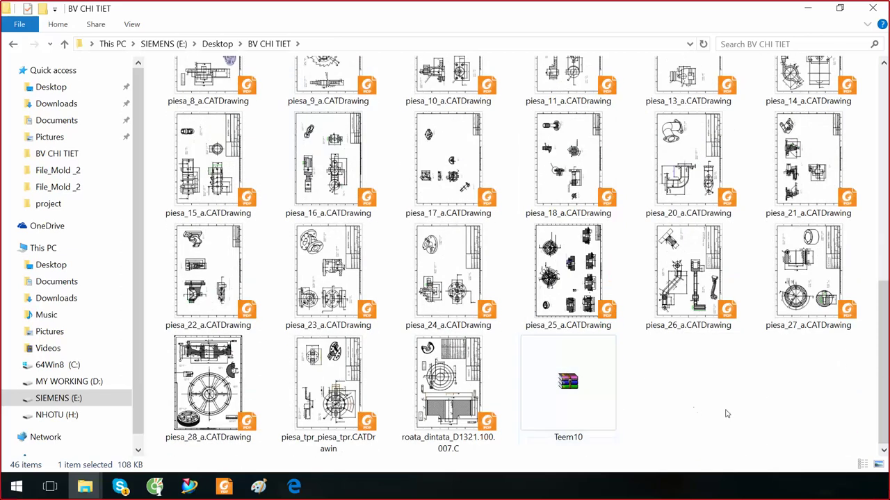
left_click_drag(832, 406, 111, 7)
left_click(360, 200)
scroll(353, 233, "down", 3)
scroll(353, 233, "down", 5)
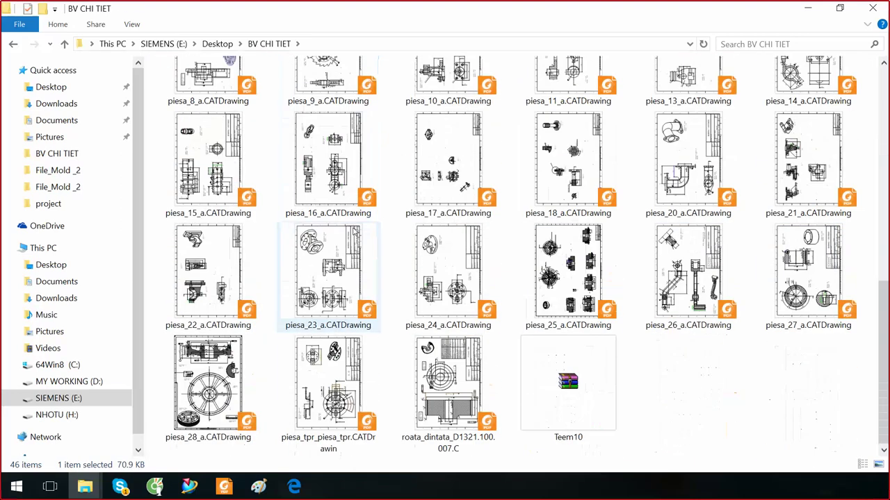
left_click(730, 392)
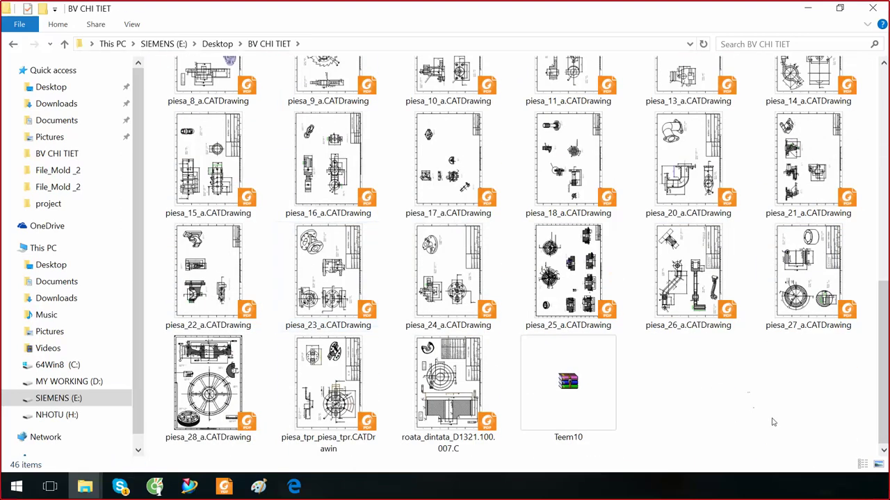
left_click_drag(848, 443, 116, 3)
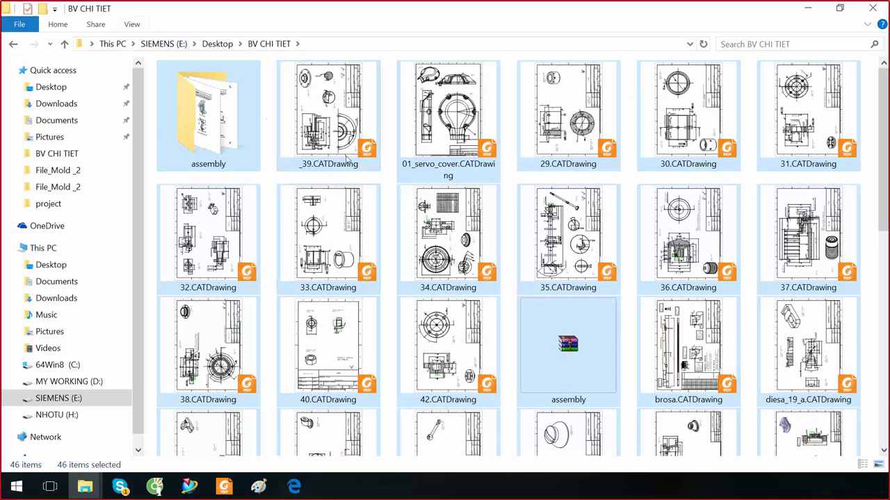
left_click(448, 236)
left_click(195, 128)
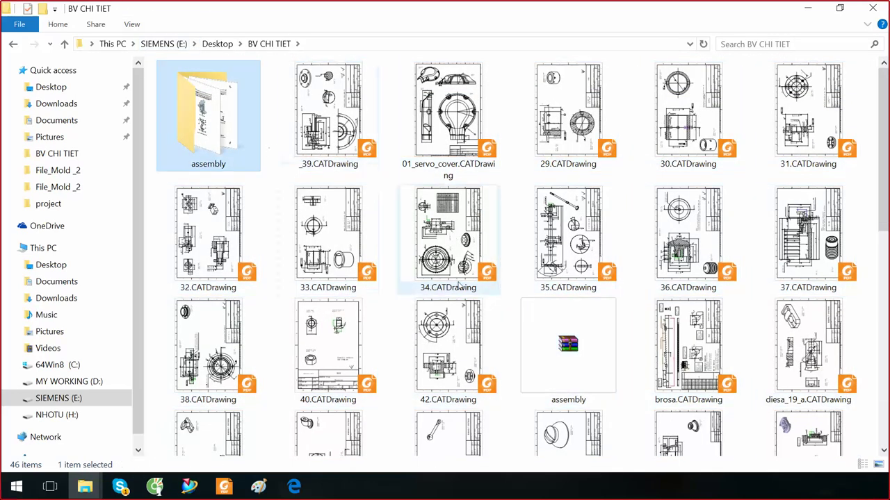
scroll(448, 264, "down", 8)
left_click(703, 395)
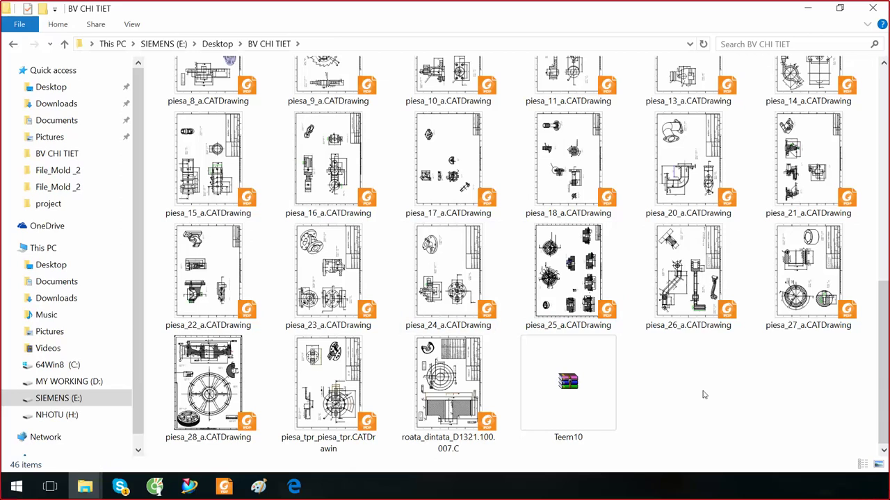